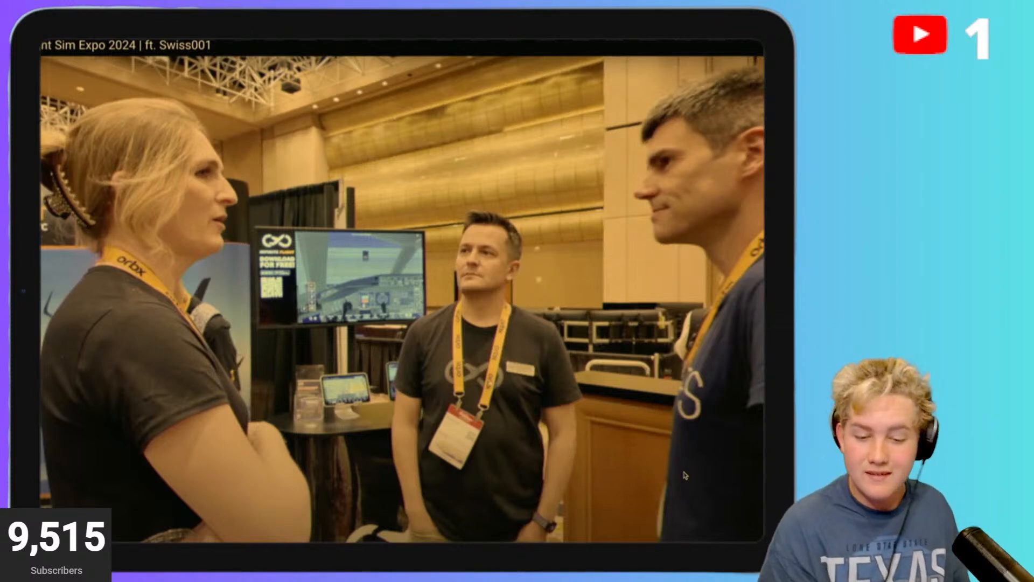
Leave full-screen playback and open the live stream "Editing OSHKOSH video LIVE - Behind the Scenes" to check its live chat.
{"action": "key", "text": "Escape"}
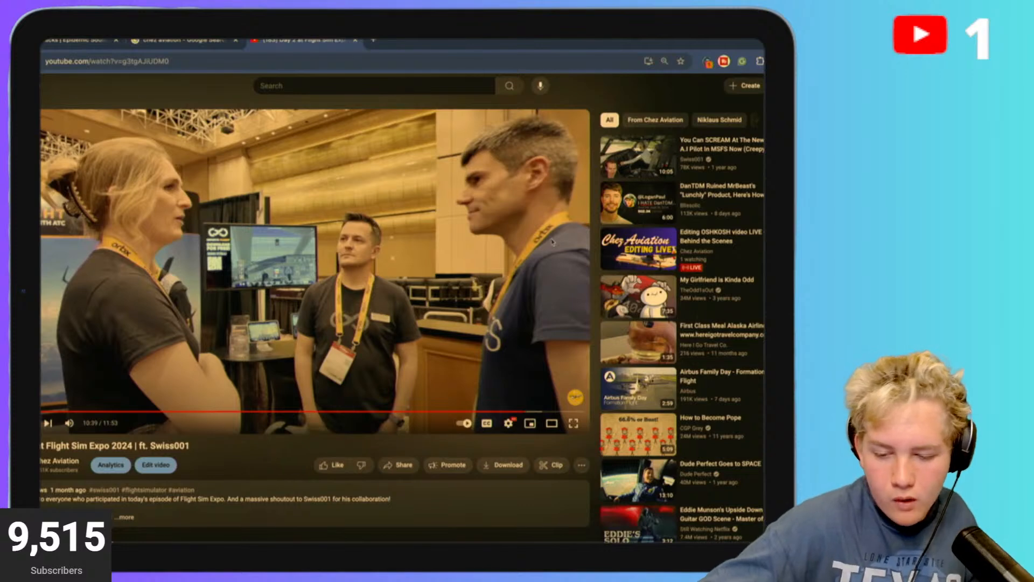
{"action": "left_click", "coordinate": [623, 247]}
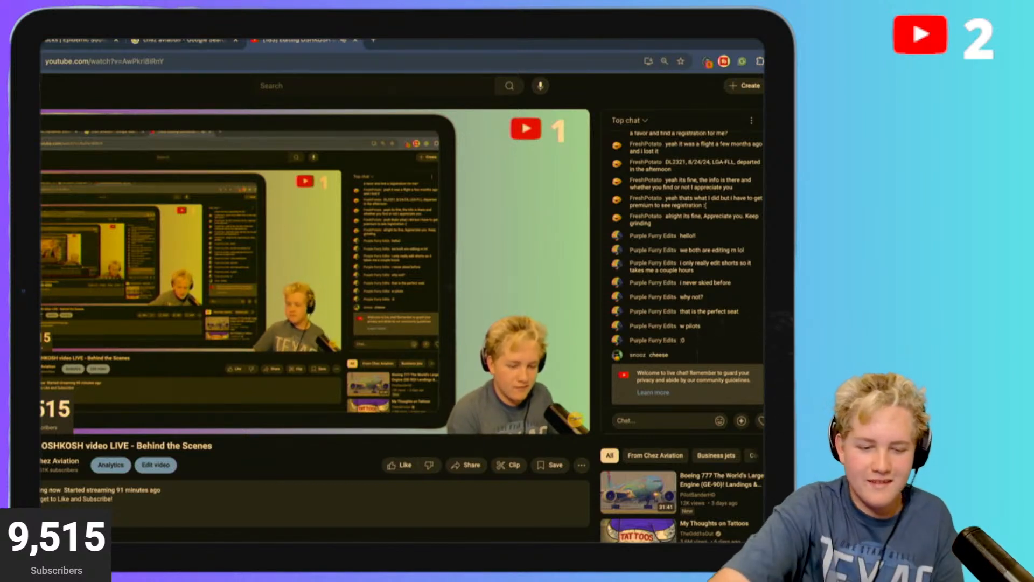
{"action": "left_click", "coordinate": [127, 322]}
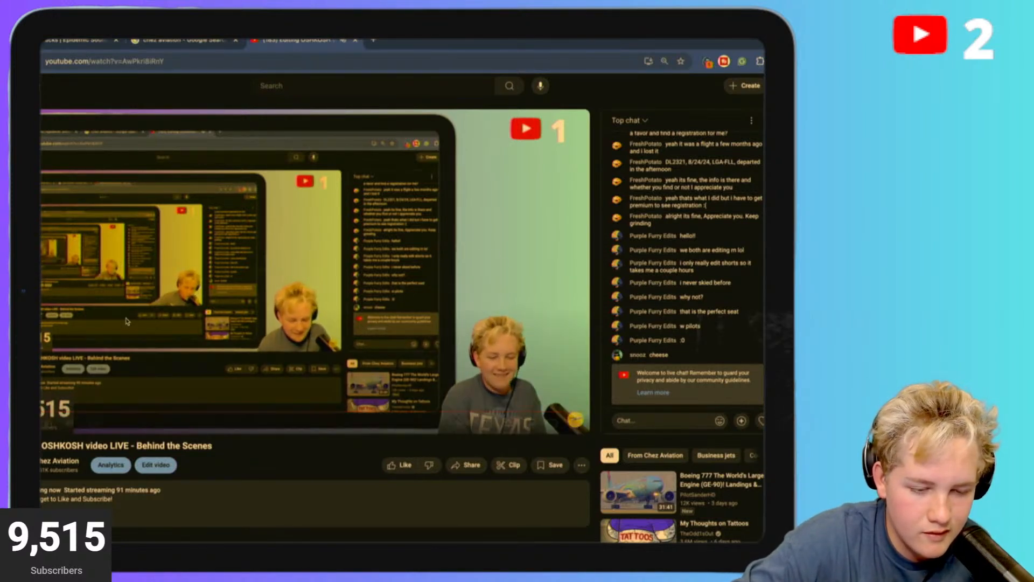
{"action": "key", "text": "Right"}
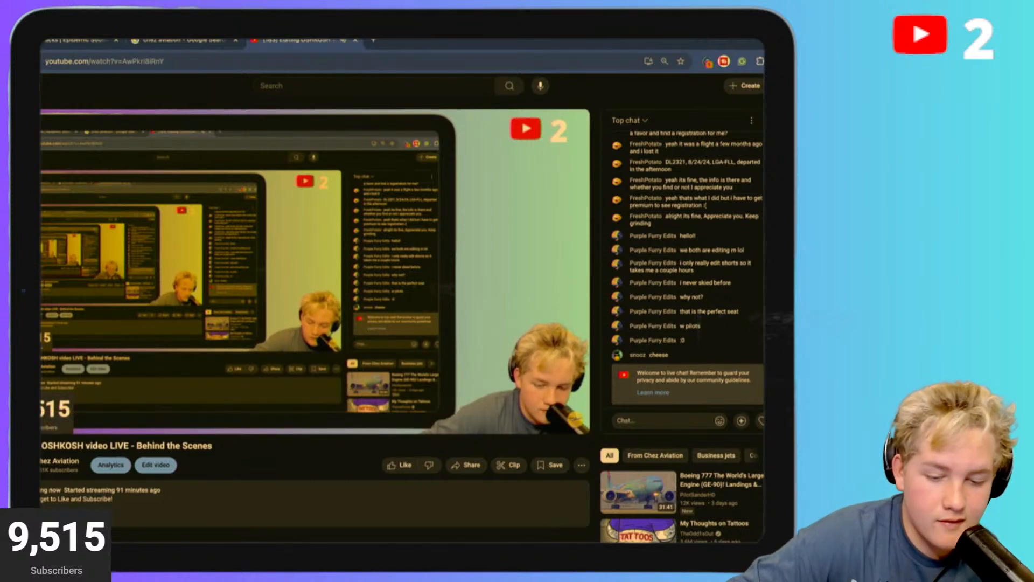
{"action": "key", "text": "space"}
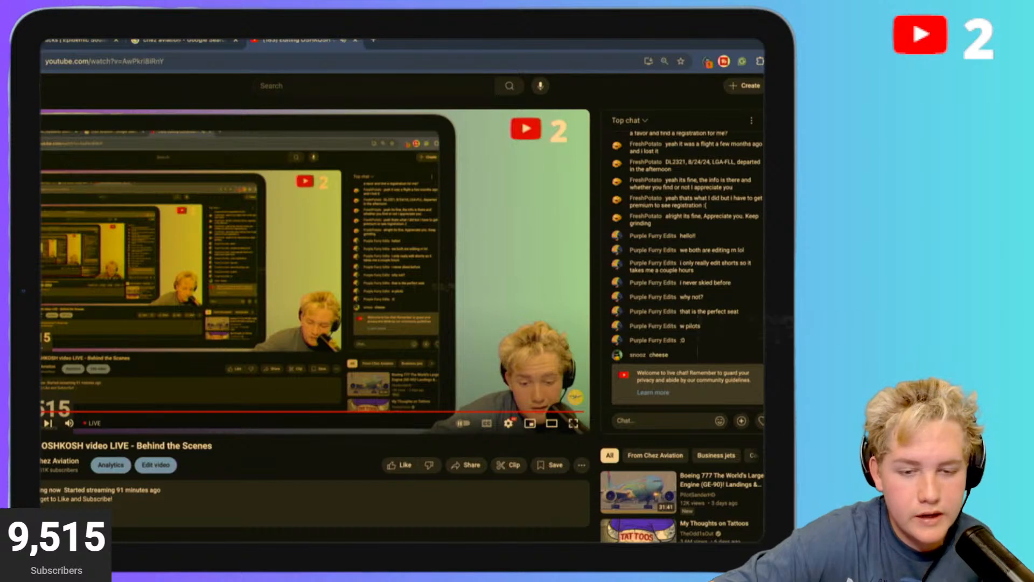
Close the live stream page and return to the saved tracks page on Epidemic Sound.
{"action": "left_click", "coordinate": [353, 40]}
{"action": "left_click", "coordinate": [81, 40]}
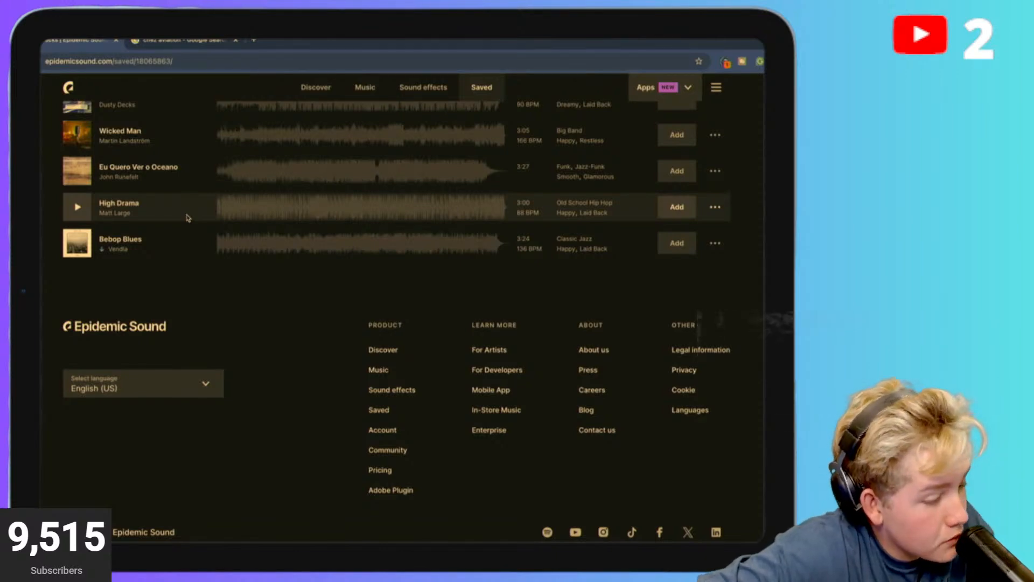
{"action": "key", "text": "ctrl+Left"}
{"action": "key", "text": "ctrl+Right"}
{"action": "key", "text": "ctrl+Left"}
{"action": "key", "text": "ctrl+Left"}
{"action": "key", "text": "ctrl+Right"}
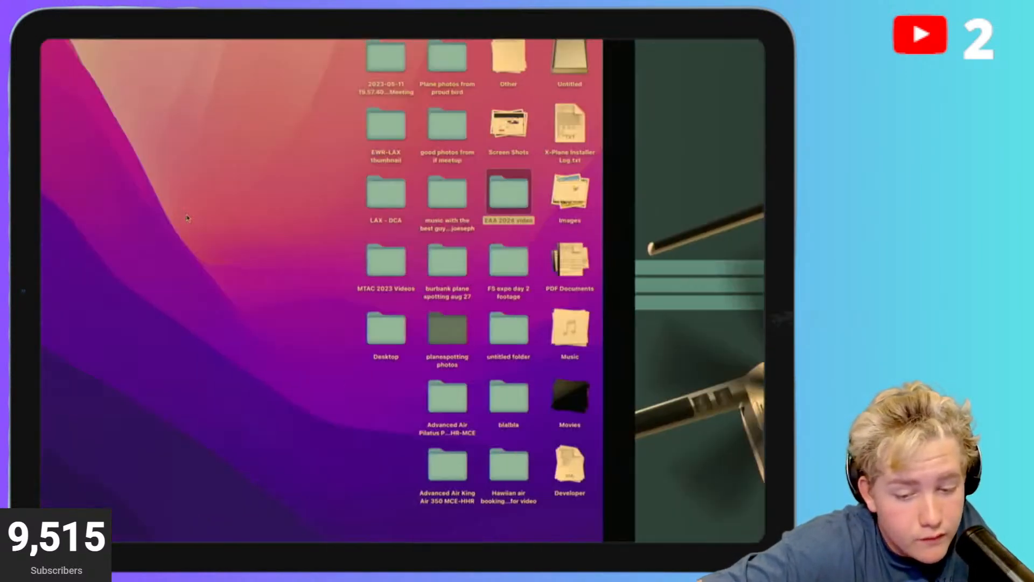
{"action": "key", "text": "ctrl+Right"}
{"action": "key", "text": "ctrl+Left"}
{"action": "key", "text": "ctrl+Left"}
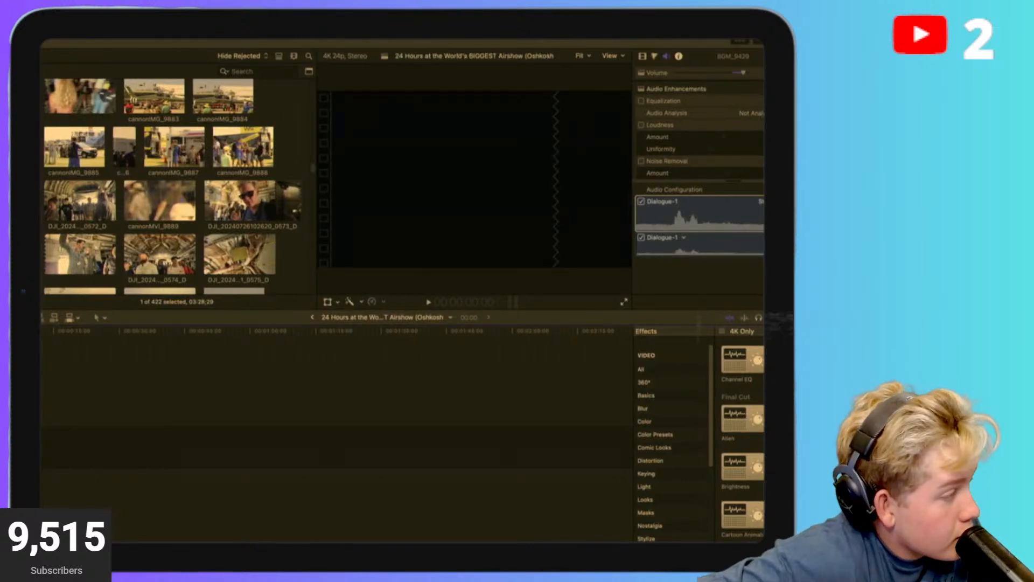
{"action": "key", "text": "ctrl+Right"}
{"action": "key", "text": "ctrl+Right"}
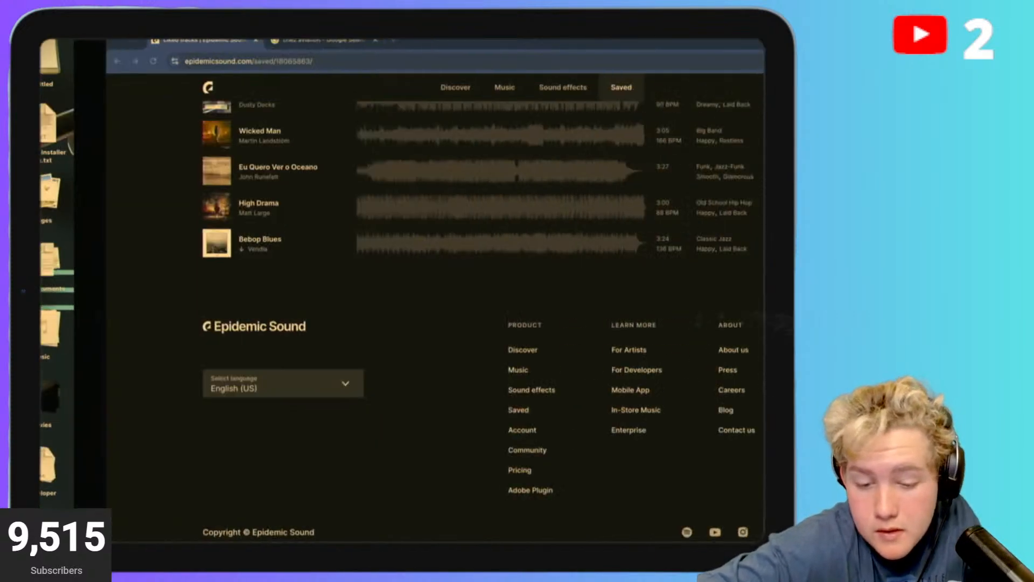
Preview the suggested track "Bebop Blues" at the end of the saved tracks page.
{"action": "scroll", "coordinate": [99, 392], "scroll_direction": "up", "scroll_amount": 1}
{"action": "scroll", "coordinate": [100, 392], "scroll_direction": "up", "scroll_amount": 3}
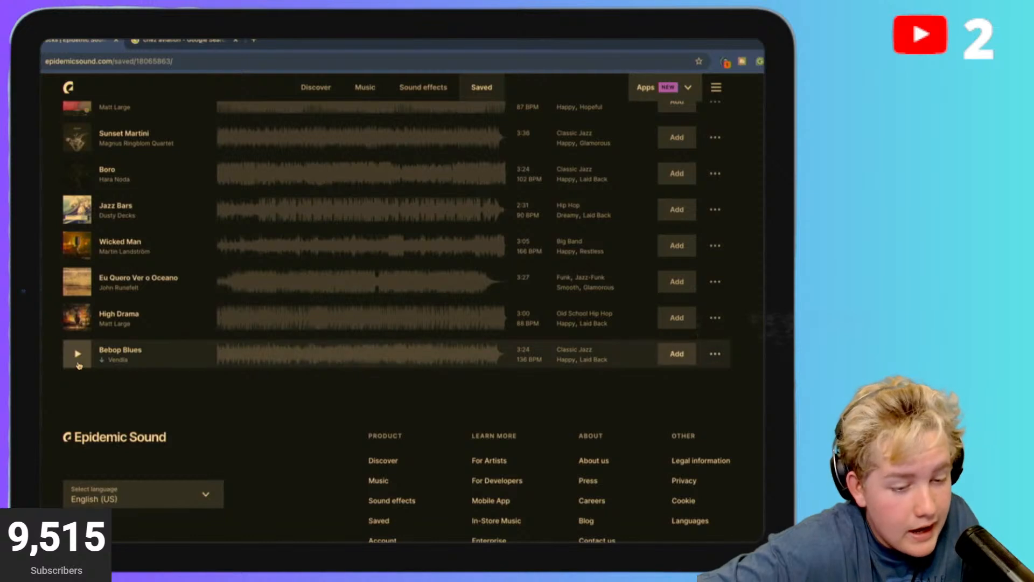
{"action": "left_click", "coordinate": [77, 356]}
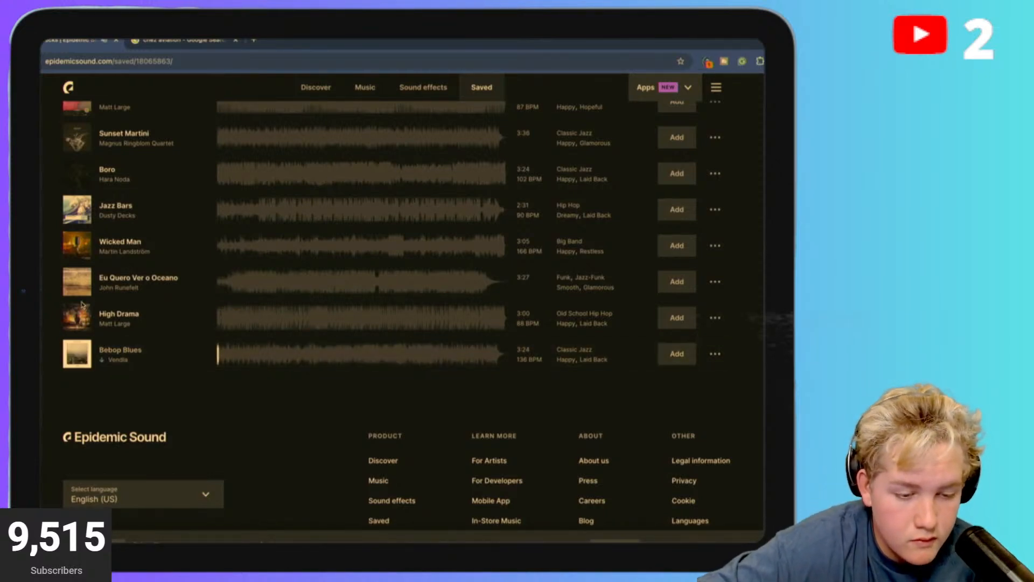
Expand the saved playlist above the suggested tracks to show more of its songs.
{"action": "scroll", "coordinate": [82, 306], "scroll_direction": "up", "scroll_amount": 4}
{"action": "scroll", "coordinate": [82, 305], "scroll_direction": "up", "scroll_amount": 10}
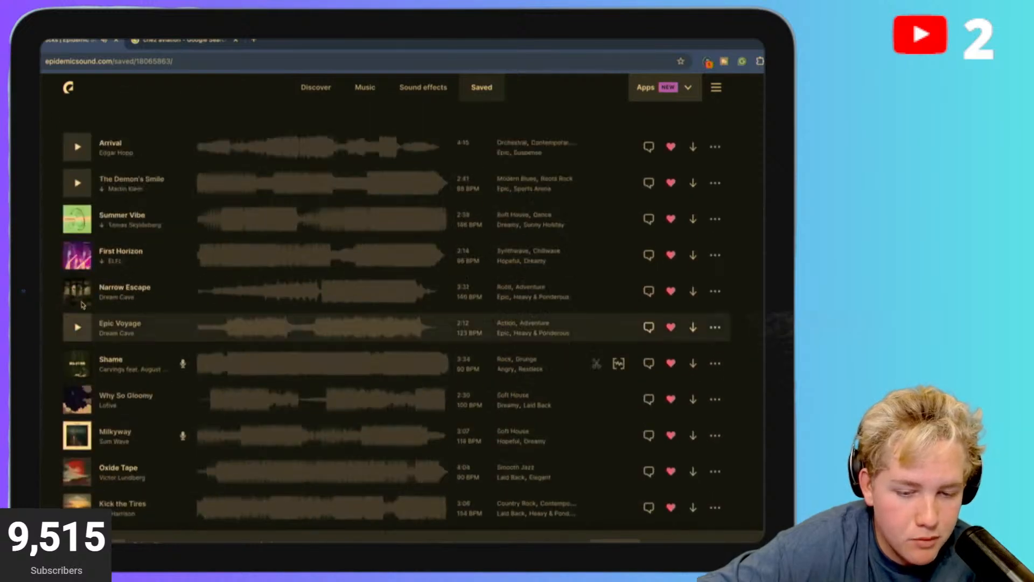
{"action": "scroll", "coordinate": [82, 305], "scroll_direction": "down", "scroll_amount": 5}
{"action": "scroll", "coordinate": [355, 264], "scroll_direction": "up", "scroll_amount": 1}
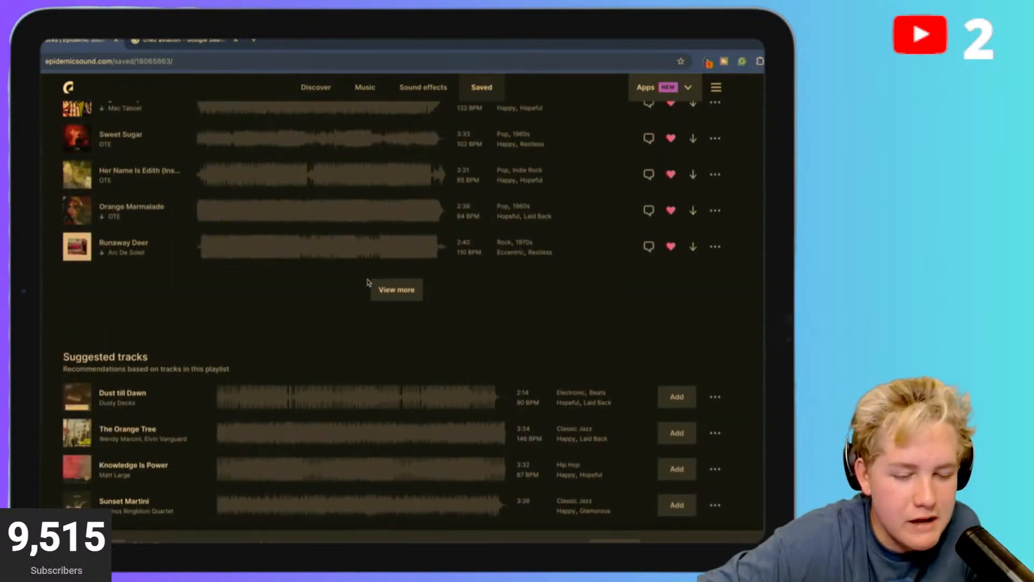
{"action": "left_click", "coordinate": [397, 289]}
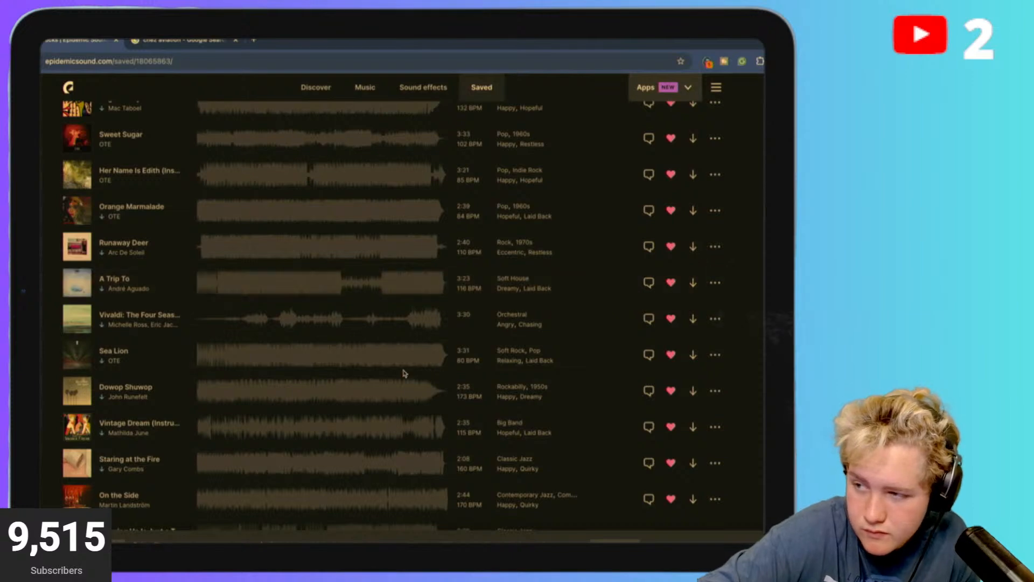
Look through the titles, genres and moods of the expanded saved playlist for suitable background music.
{"action": "scroll", "coordinate": [405, 375], "scroll_direction": "up", "scroll_amount": 1}
{"action": "scroll", "coordinate": [405, 375], "scroll_direction": "up", "scroll_amount": 4}
{"action": "scroll", "coordinate": [405, 375], "scroll_direction": "down", "scroll_amount": 6}
{"action": "scroll", "coordinate": [405, 374], "scroll_direction": "up", "scroll_amount": 6}
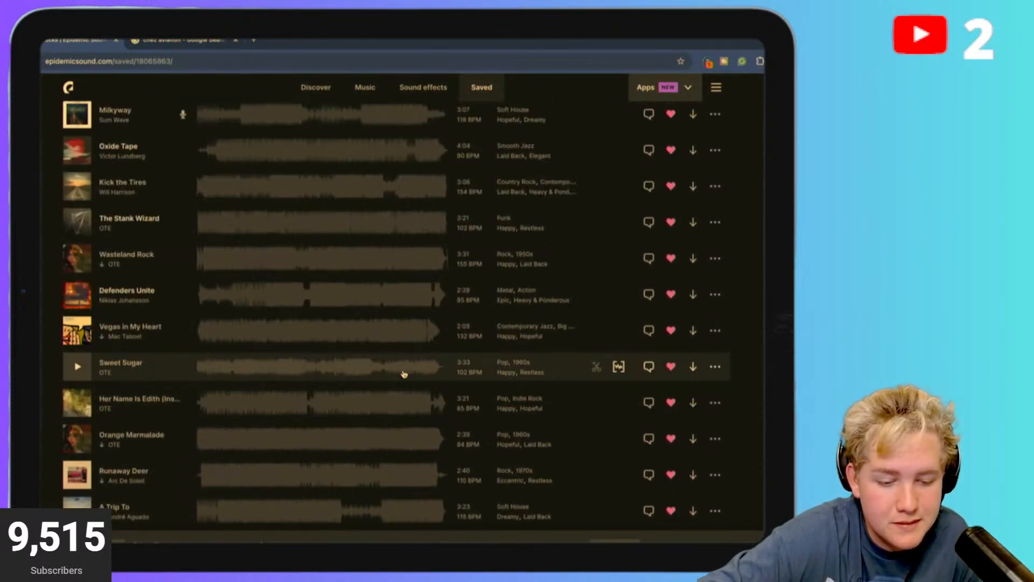
{"action": "scroll", "coordinate": [405, 374], "scroll_direction": "down", "scroll_amount": 7}
{"action": "scroll", "coordinate": [224, 219], "scroll_direction": "up", "scroll_amount": 15}
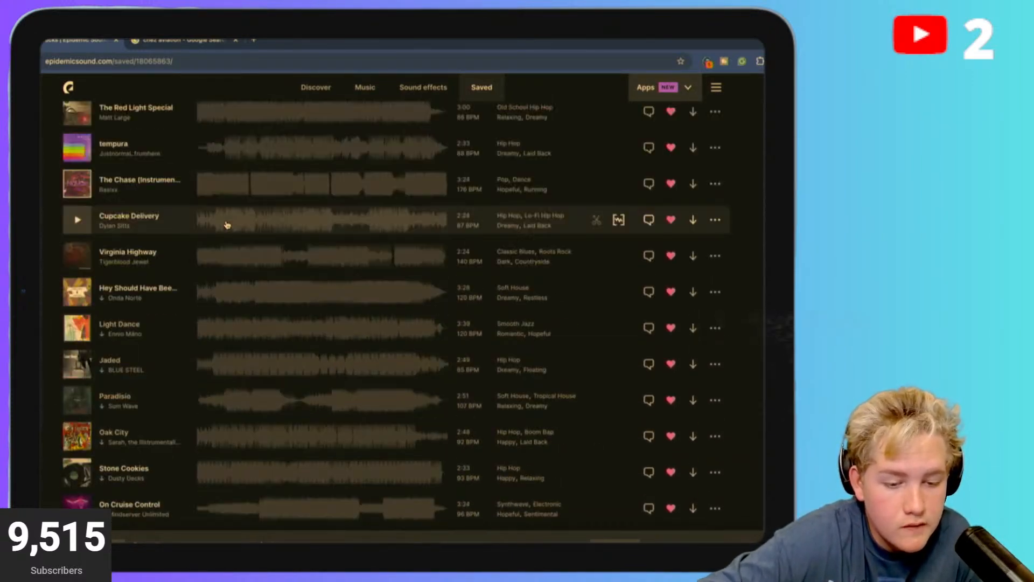
{"action": "scroll", "coordinate": [226, 225], "scroll_direction": "down", "scroll_amount": 9}
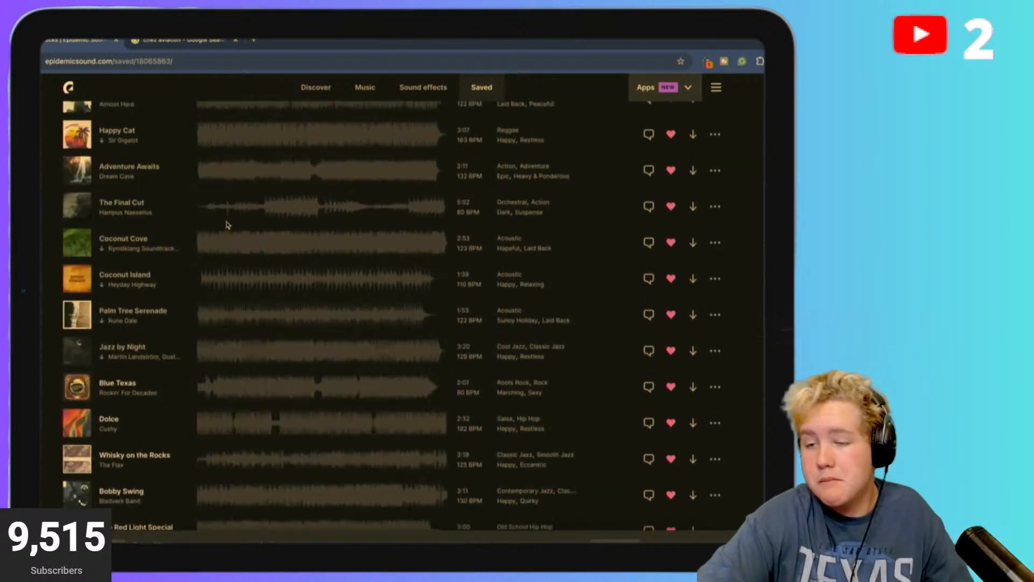
{"action": "scroll", "coordinate": [162, 302], "scroll_direction": "down", "scroll_amount": 14}
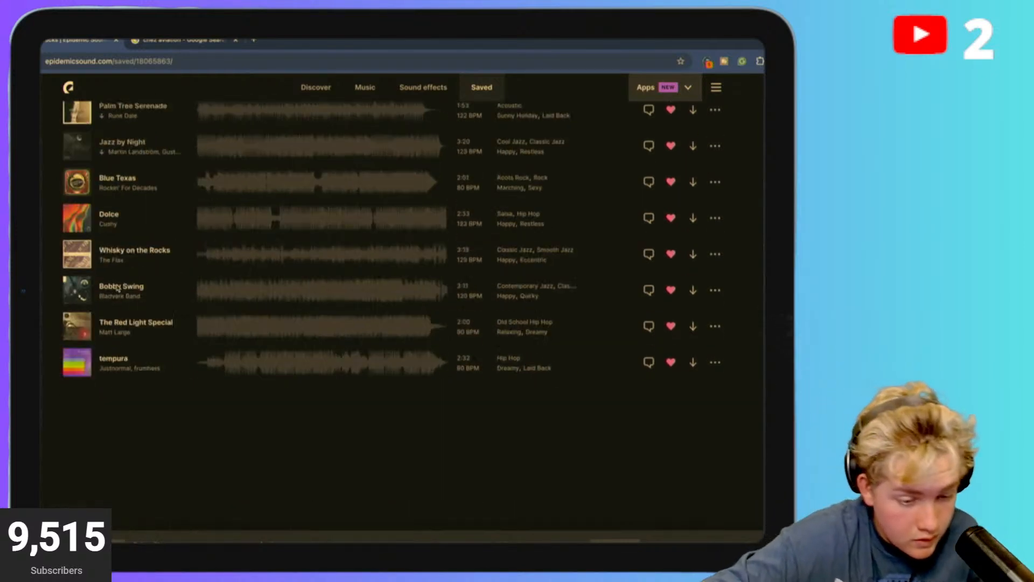
{"action": "scroll", "coordinate": [117, 288], "scroll_direction": "down", "scroll_amount": 15}
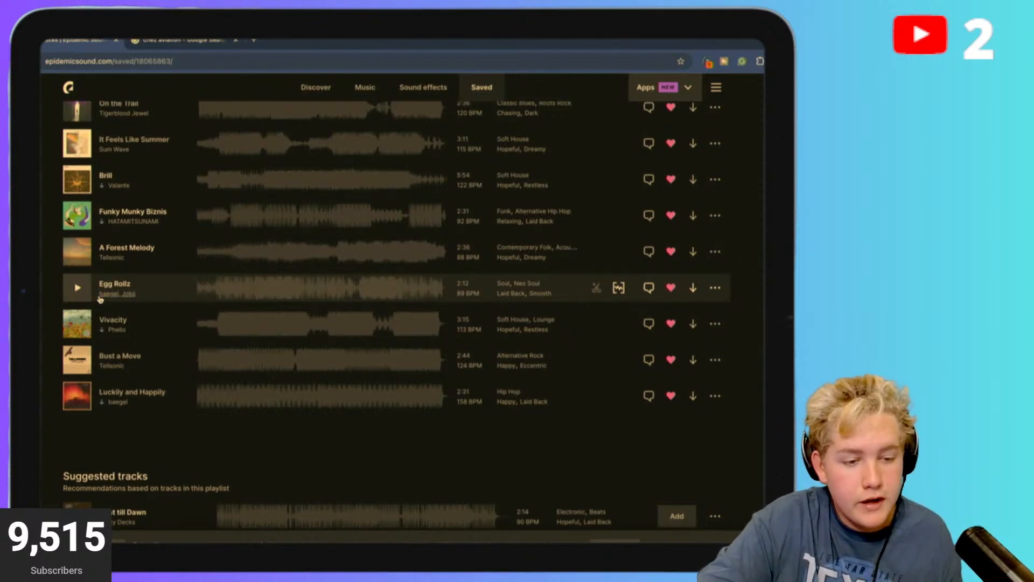
Examine the final tracks of the saved playlist, up to "Luckily and Happily", and the suggested tracks below them for a music candidate.
{"action": "scroll", "coordinate": [100, 299], "scroll_direction": "down", "scroll_amount": 1}
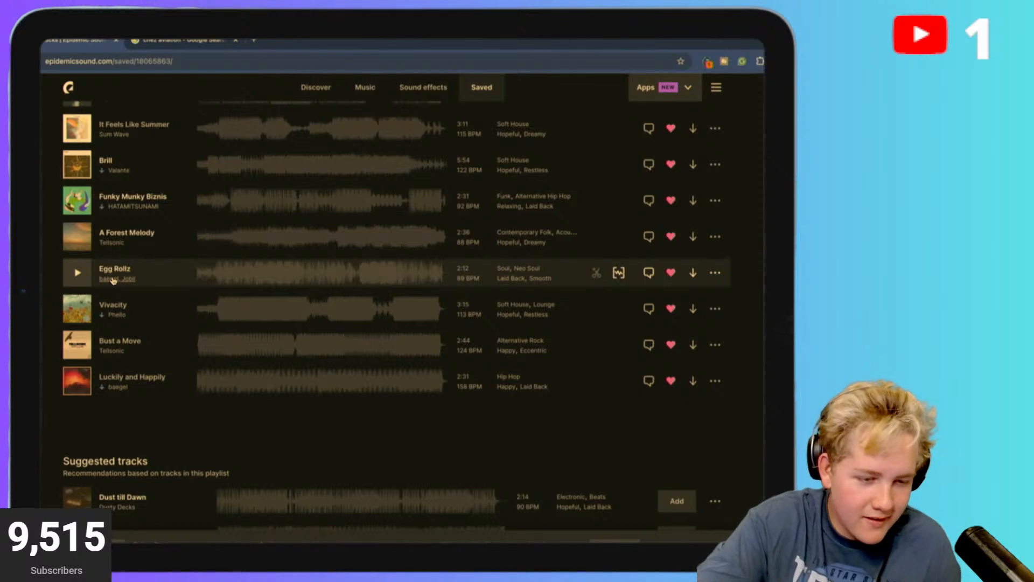
{"action": "scroll", "coordinate": [85, 329], "scroll_direction": "down", "scroll_amount": 1}
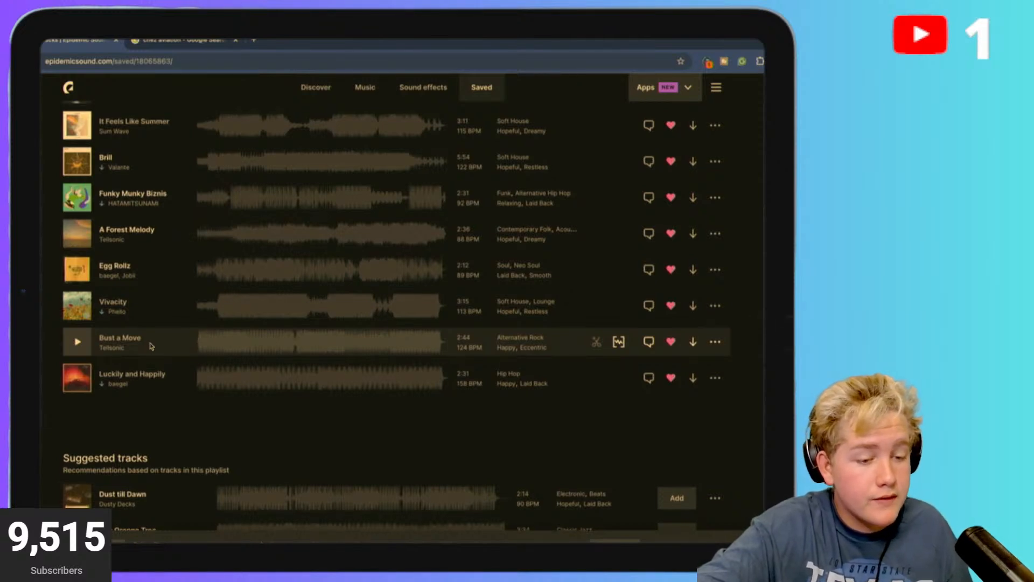
{"action": "scroll", "coordinate": [151, 347], "scroll_direction": "down", "scroll_amount": 1}
{"action": "scroll", "coordinate": [151, 346], "scroll_direction": "up", "scroll_amount": 15}
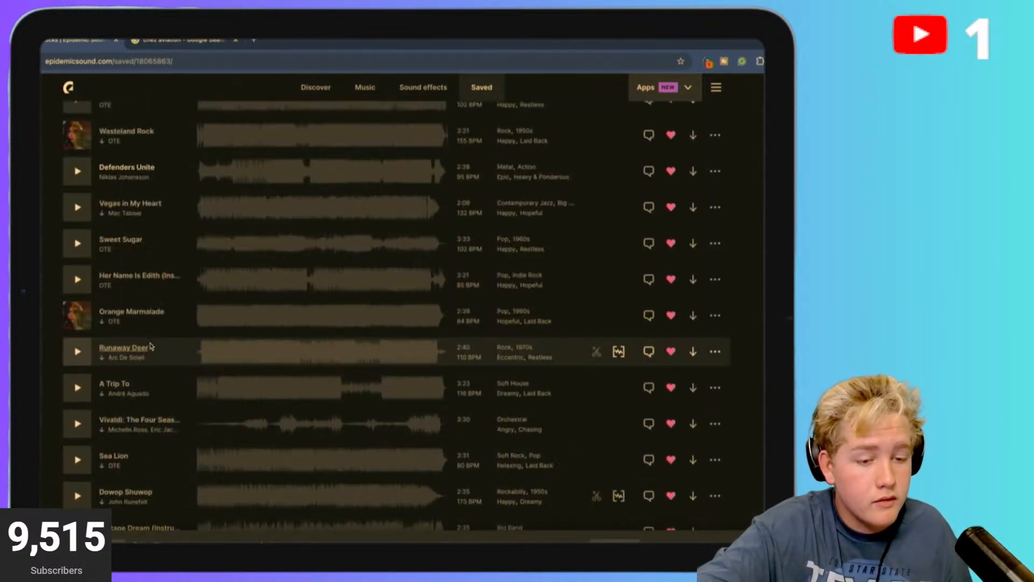
{"action": "scroll", "coordinate": [151, 347], "scroll_direction": "down", "scroll_amount": 15}
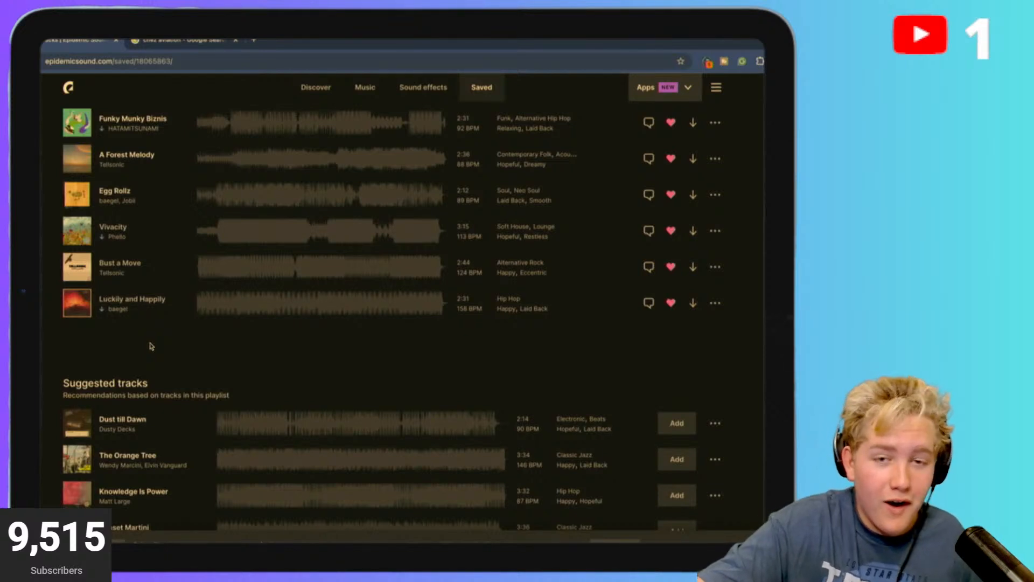
{"action": "scroll", "coordinate": [151, 347], "scroll_direction": "up", "scroll_amount": 1}
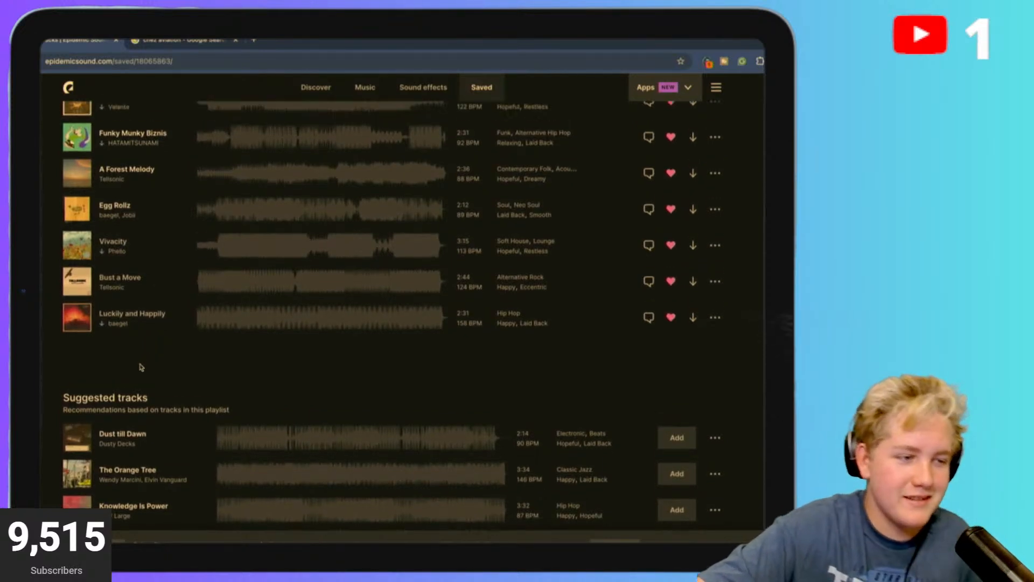
{"action": "scroll", "coordinate": [141, 363], "scroll_direction": "up", "scroll_amount": 4}
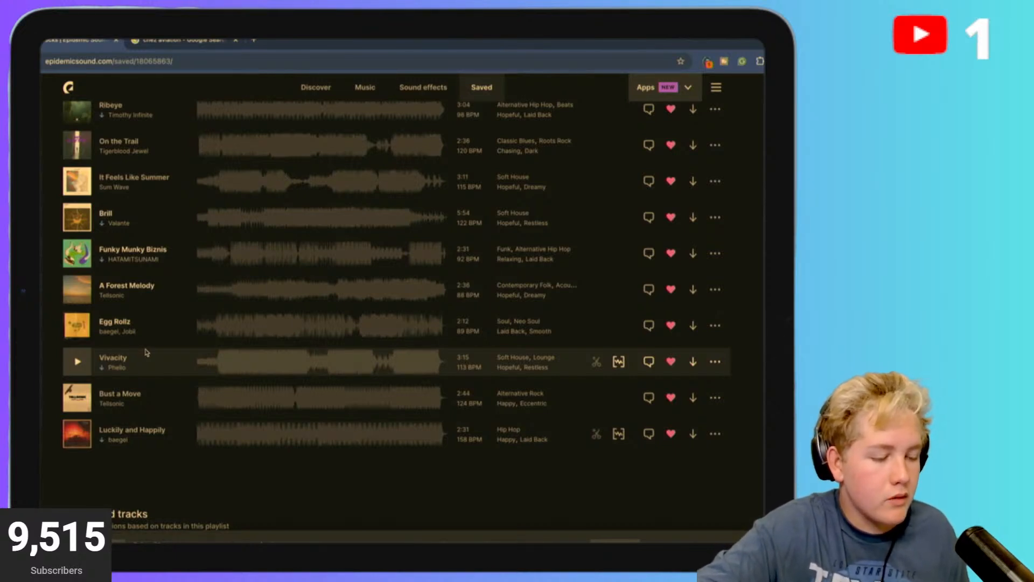
{"action": "scroll", "coordinate": [145, 353], "scroll_direction": "down", "scroll_amount": 1}
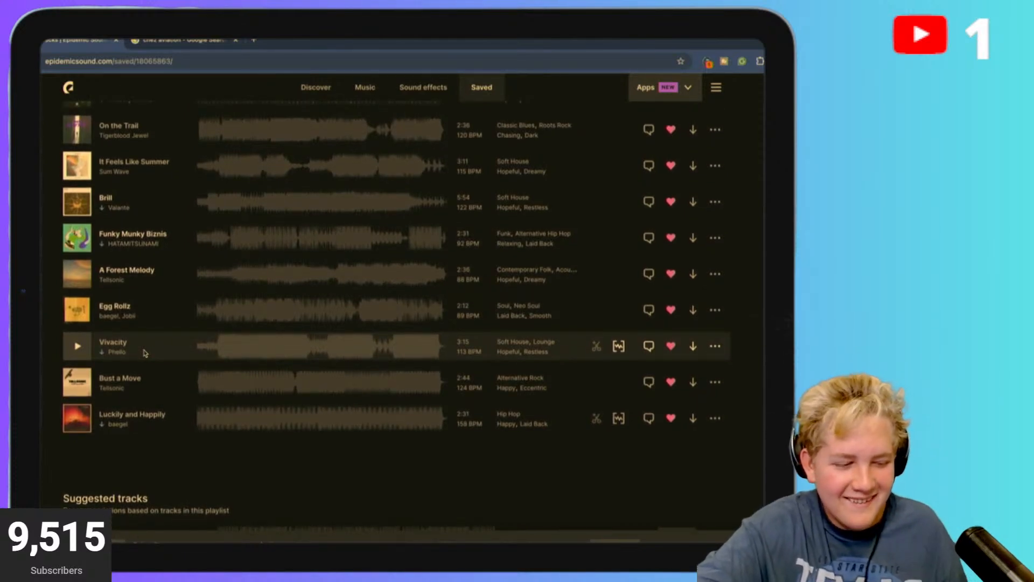
{"action": "scroll", "coordinate": [144, 353], "scroll_direction": "up", "scroll_amount": 1}
{"action": "scroll", "coordinate": [144, 353], "scroll_direction": "down", "scroll_amount": 2}
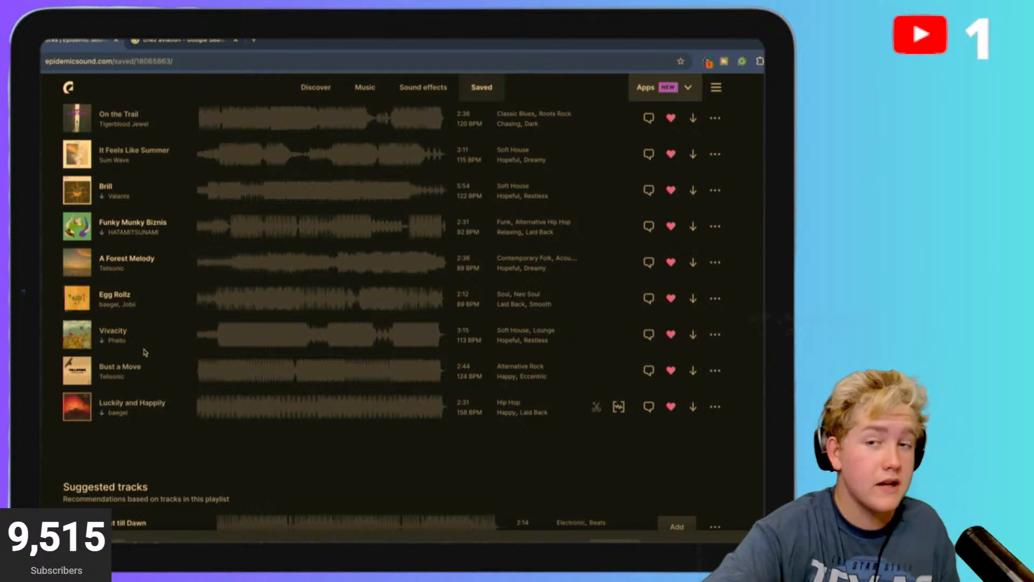
{"action": "scroll", "coordinate": [144, 352], "scroll_direction": "up", "scroll_amount": 1}
{"action": "scroll", "coordinate": [145, 352], "scroll_direction": "down", "scroll_amount": 2}
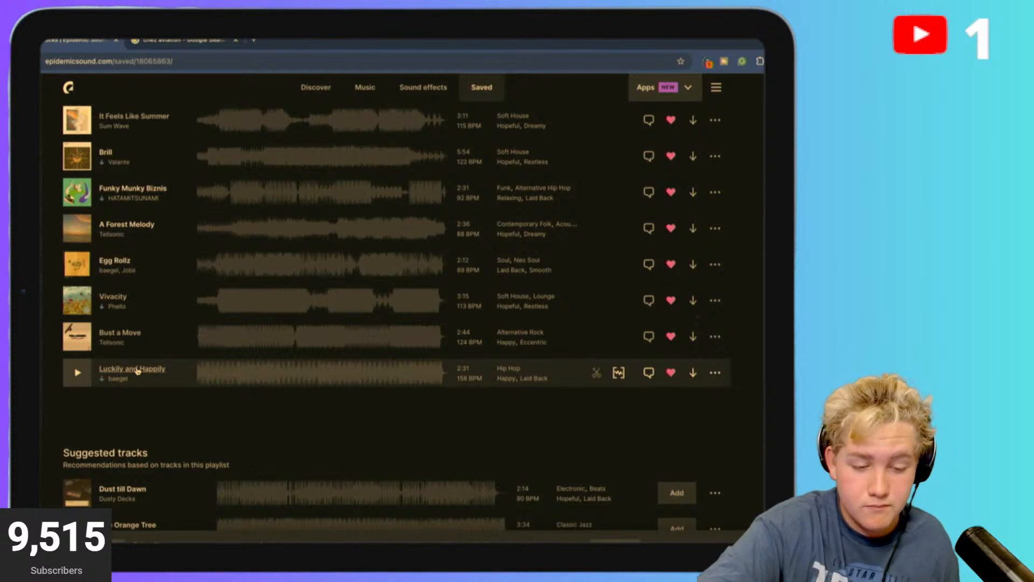
{"action": "scroll", "coordinate": [135, 369], "scroll_direction": "up", "scroll_amount": 1}
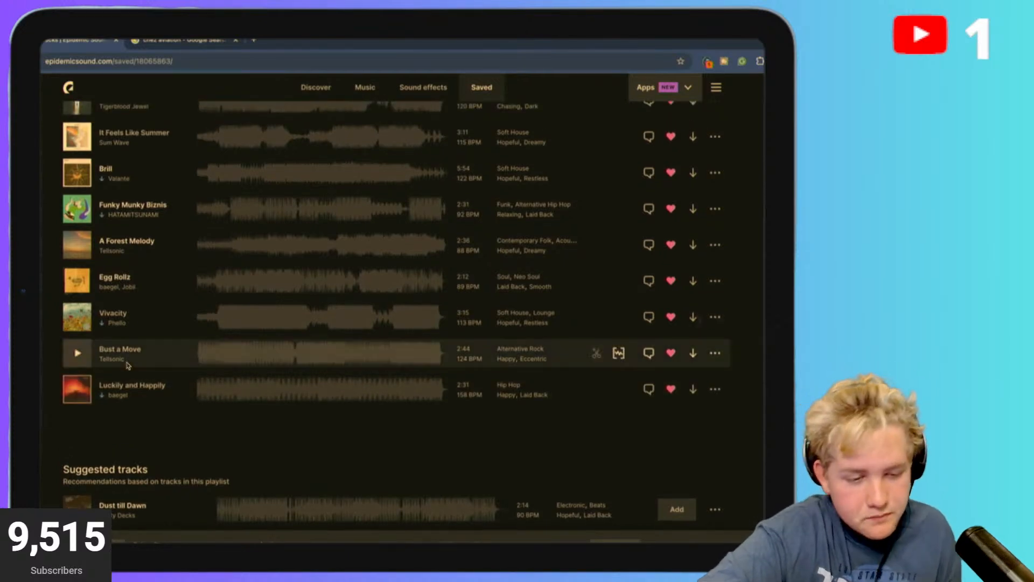
{"action": "scroll", "coordinate": [126, 366], "scroll_direction": "up", "scroll_amount": 5}
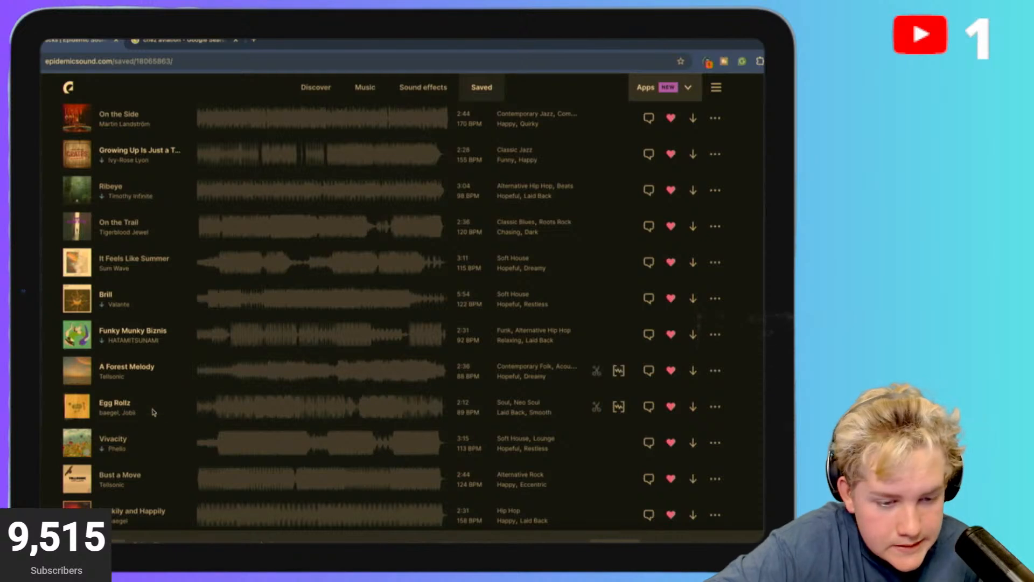
{"action": "scroll", "coordinate": [158, 422], "scroll_direction": "up", "scroll_amount": 4}
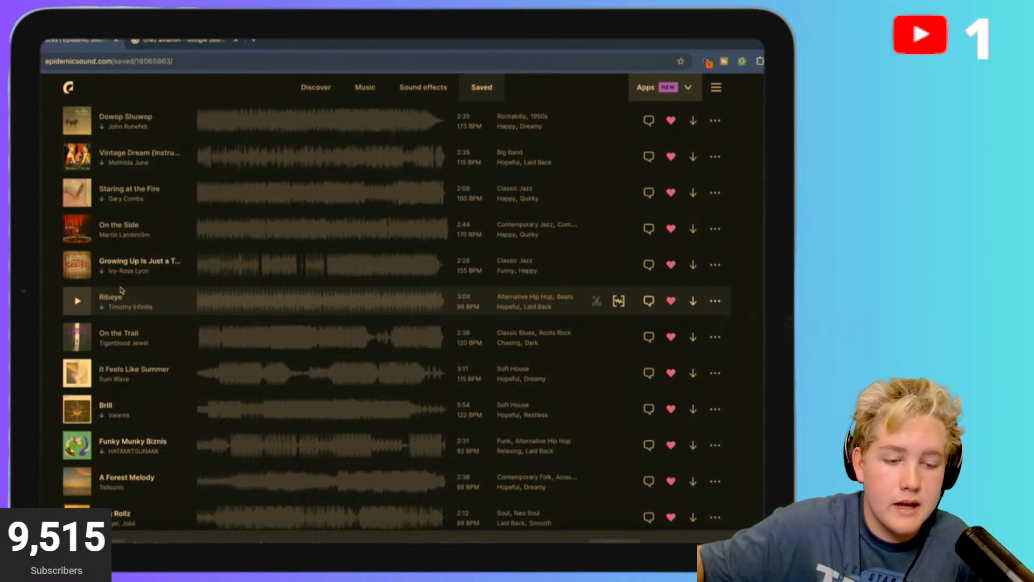
{"action": "scroll", "coordinate": [164, 253], "scroll_direction": "up", "scroll_amount": 3}
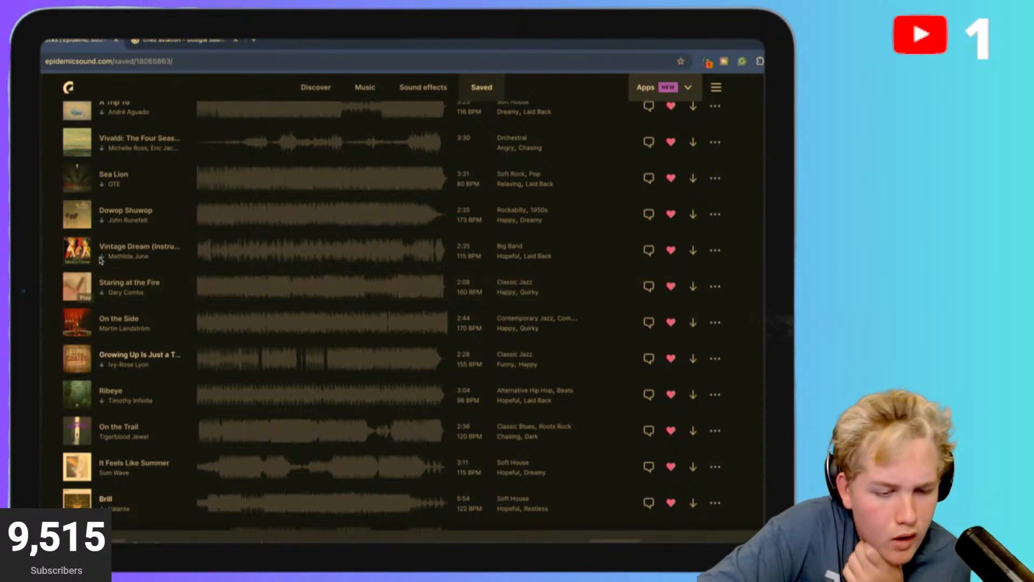
{"action": "scroll", "coordinate": [67, 257], "scroll_direction": "up", "scroll_amount": 1}
{"action": "scroll", "coordinate": [196, 209], "scroll_direction": "down", "scroll_amount": 15}
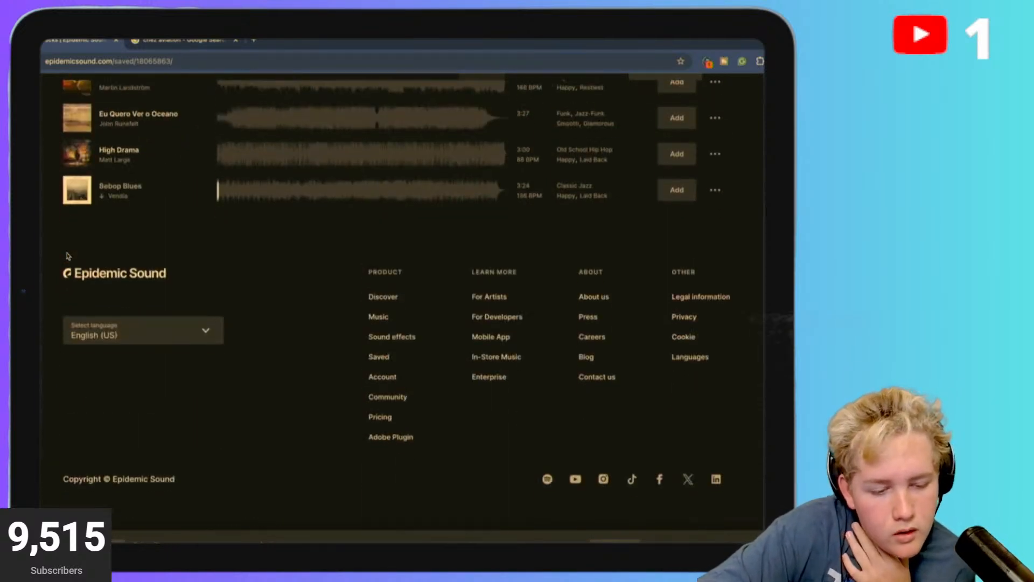
{"action": "scroll", "coordinate": [195, 209], "scroll_direction": "up", "scroll_amount": 6}
{"action": "scroll", "coordinate": [196, 209], "scroll_direction": "up", "scroll_amount": 8}
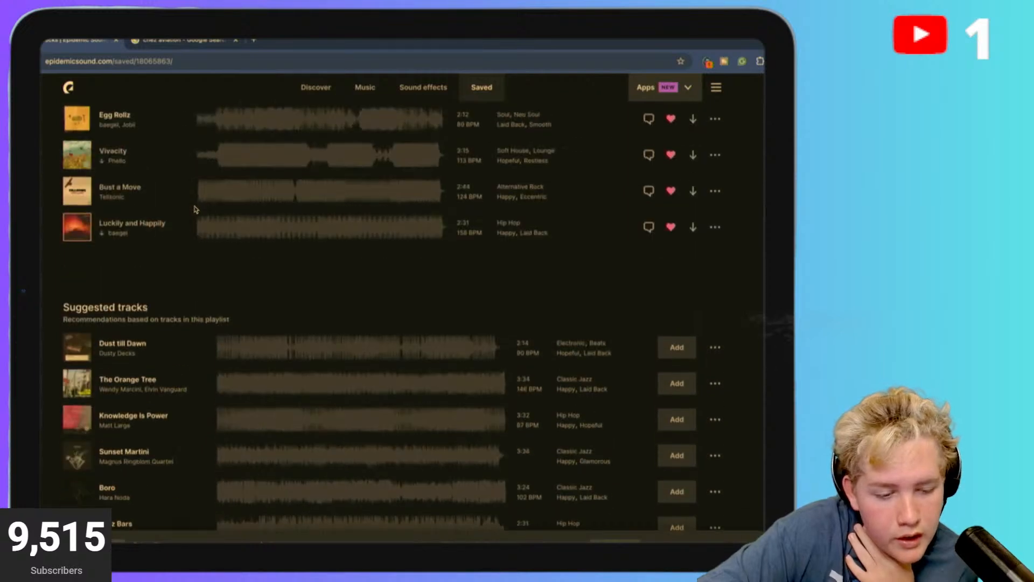
{"action": "scroll", "coordinate": [196, 210], "scroll_direction": "up", "scroll_amount": 5}
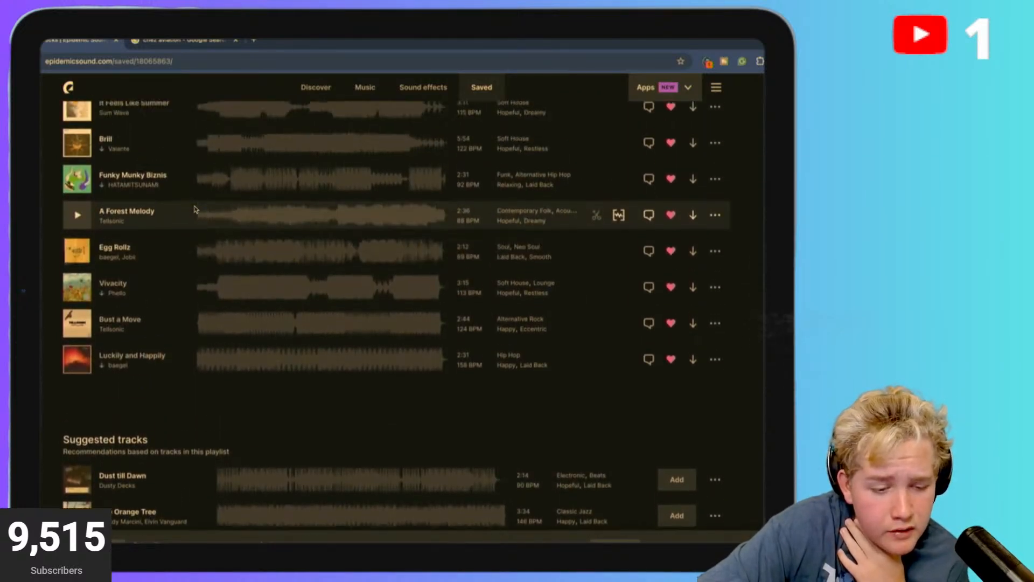
Look through the liked tracks from the start of the playlist, checking titles, genres and moods for a music candidate.
{"action": "scroll", "coordinate": [196, 209], "scroll_direction": "up", "scroll_amount": 10}
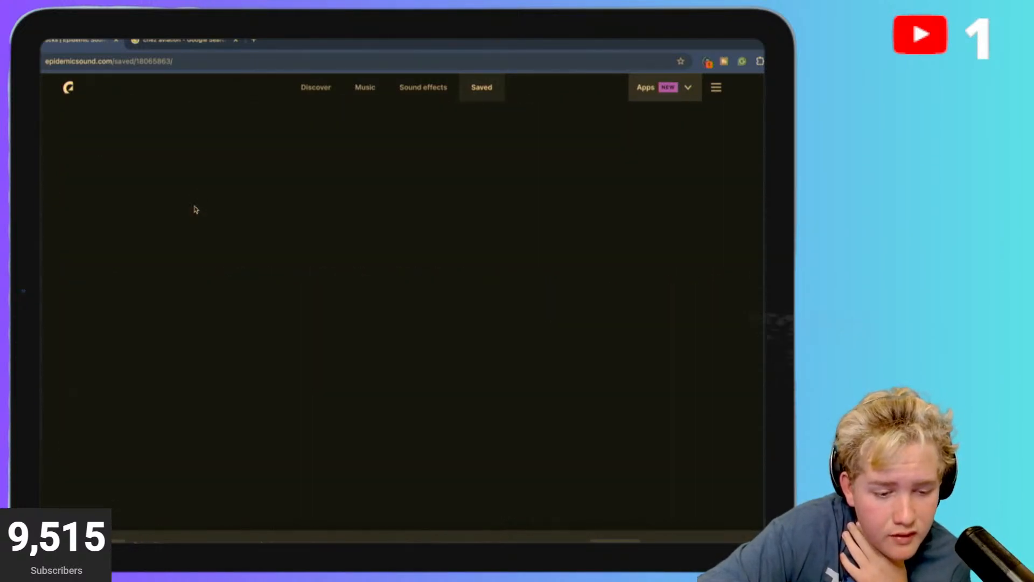
{"action": "scroll", "coordinate": [196, 209], "scroll_direction": "down", "scroll_amount": 3}
{"action": "scroll", "coordinate": [195, 209], "scroll_direction": "down", "scroll_amount": 3}
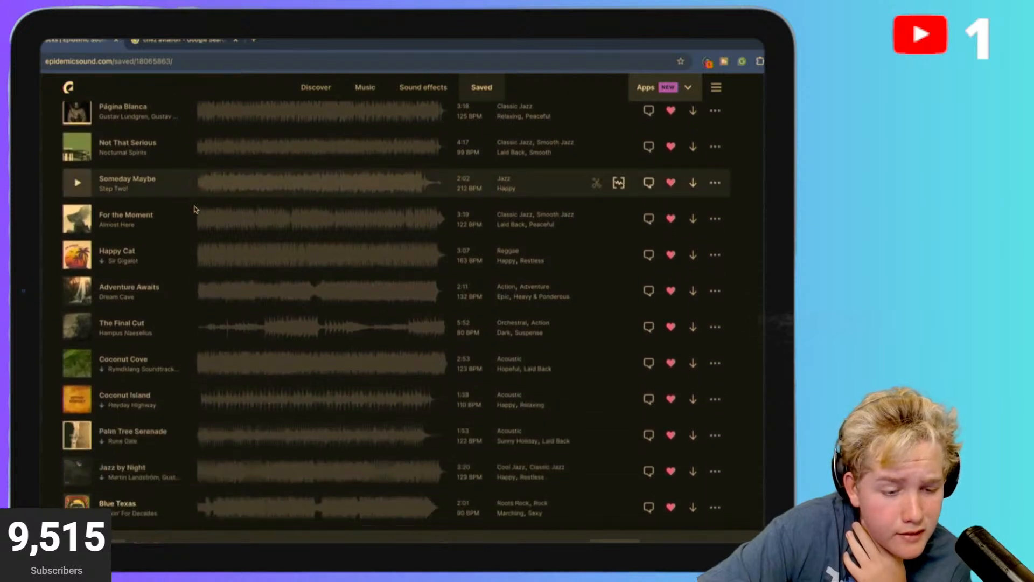
{"action": "scroll", "coordinate": [195, 209], "scroll_direction": "up", "scroll_amount": 4}
{"action": "scroll", "coordinate": [196, 209], "scroll_direction": "down", "scroll_amount": 1}
{"action": "scroll", "coordinate": [196, 209], "scroll_direction": "down", "scroll_amount": 1}
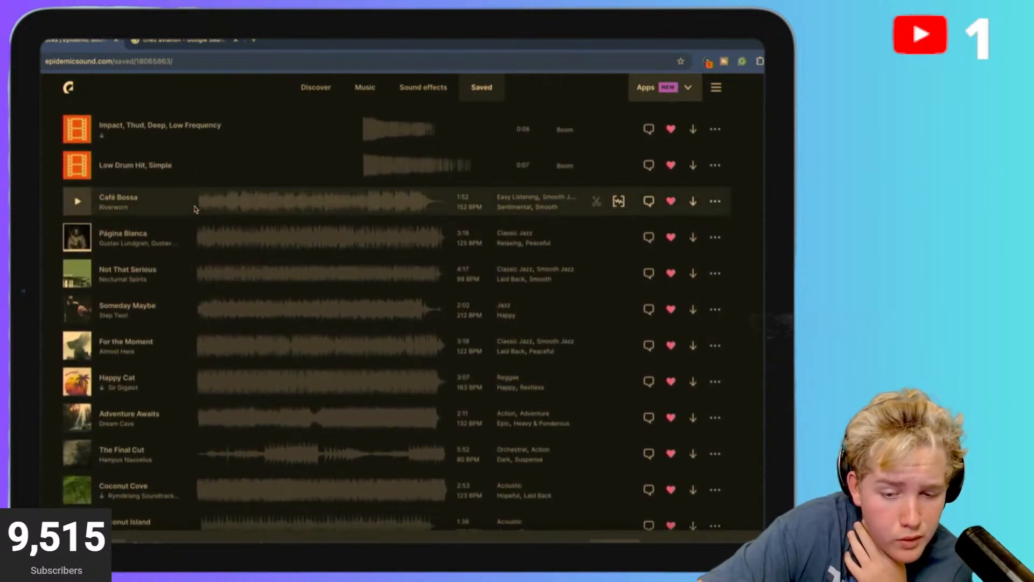
{"action": "scroll", "coordinate": [196, 209], "scroll_direction": "down", "scroll_amount": 5}
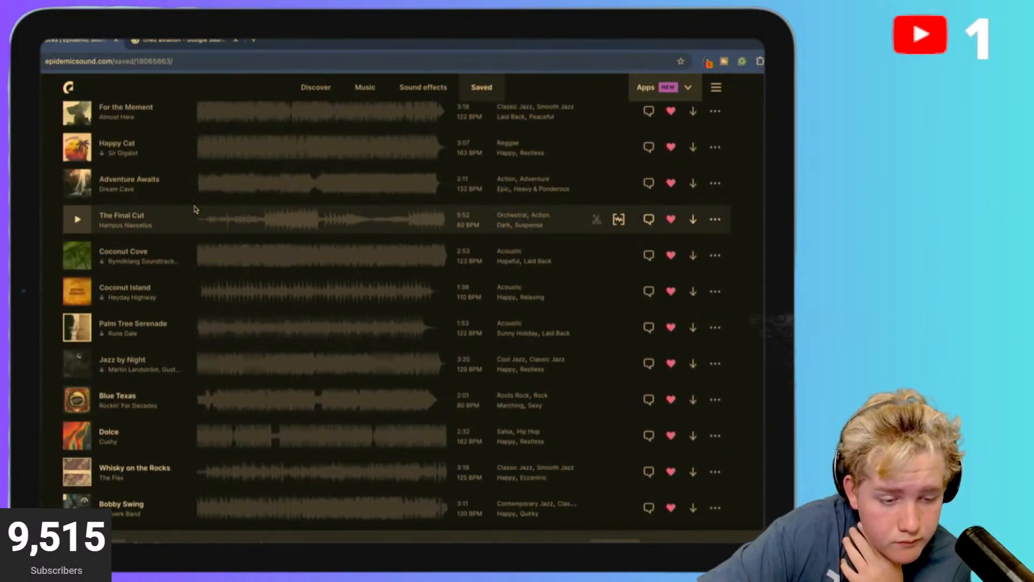
{"action": "scroll", "coordinate": [196, 209], "scroll_direction": "down", "scroll_amount": 2}
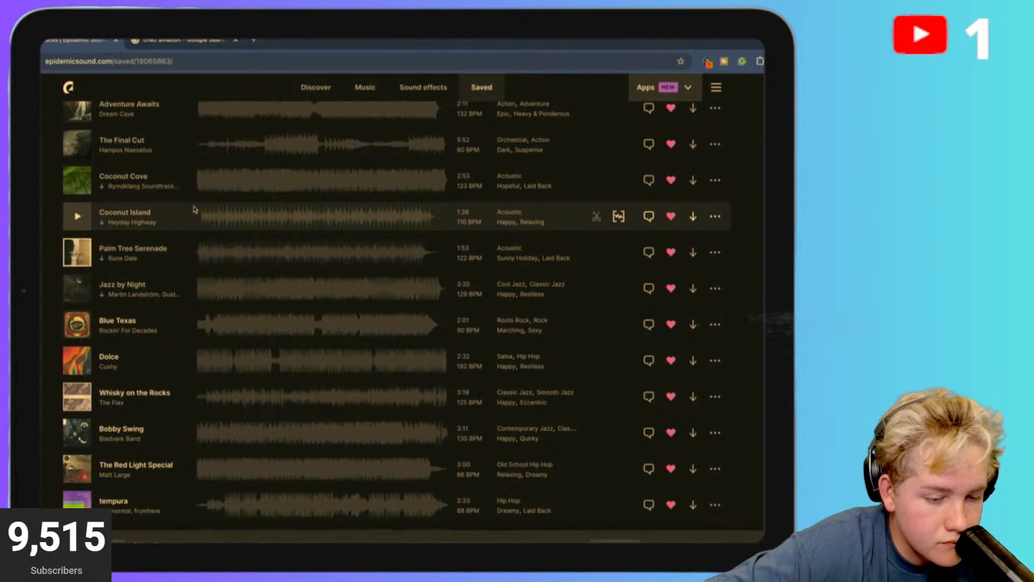
{"action": "scroll", "coordinate": [130, 280], "scroll_direction": "down", "scroll_amount": 2}
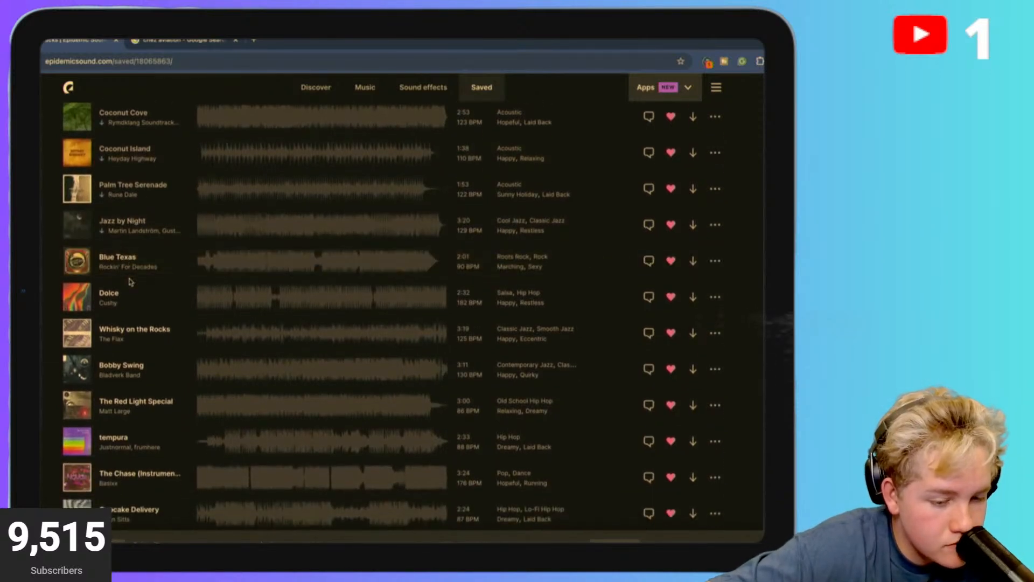
{"action": "scroll", "coordinate": [130, 280], "scroll_direction": "down", "scroll_amount": 5}
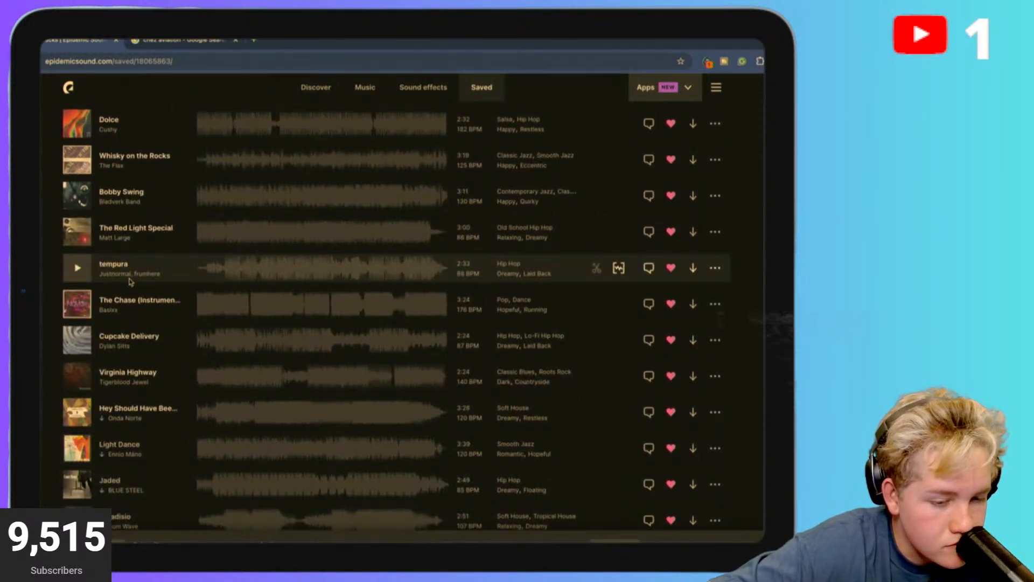
{"action": "scroll", "coordinate": [82, 199], "scroll_direction": "down", "scroll_amount": 3}
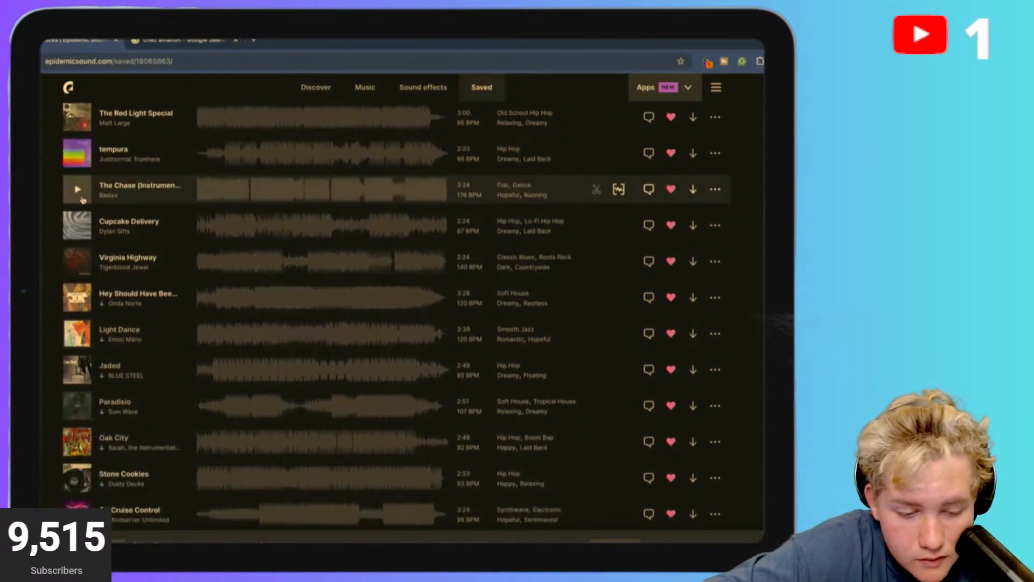
Preview the liked track "Paradisio" from about 0:16, and stop its playback after listening.
{"action": "scroll", "coordinate": [81, 199], "scroll_direction": "down", "scroll_amount": 2}
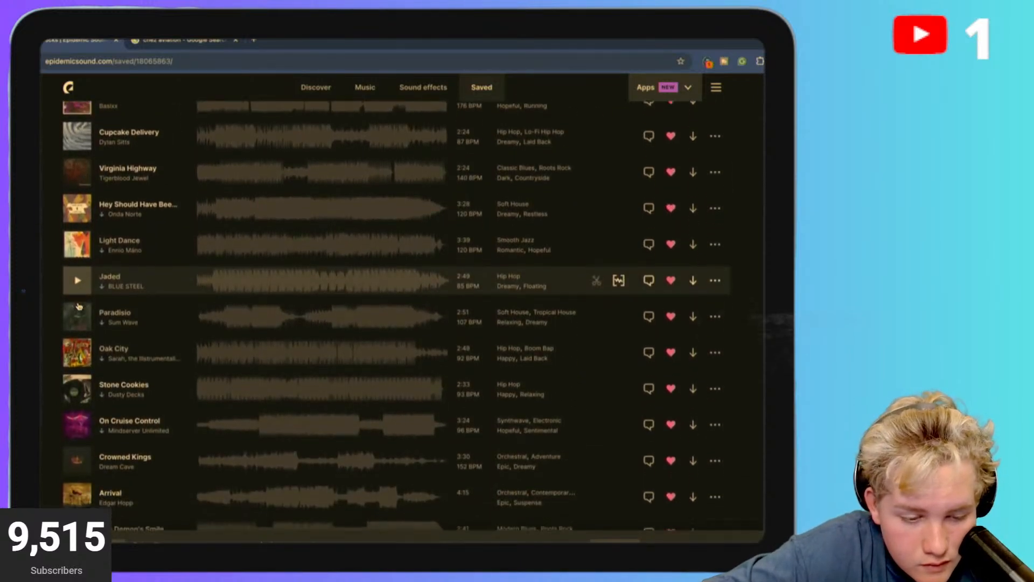
{"action": "scroll", "coordinate": [78, 306], "scroll_direction": "down", "scroll_amount": 3}
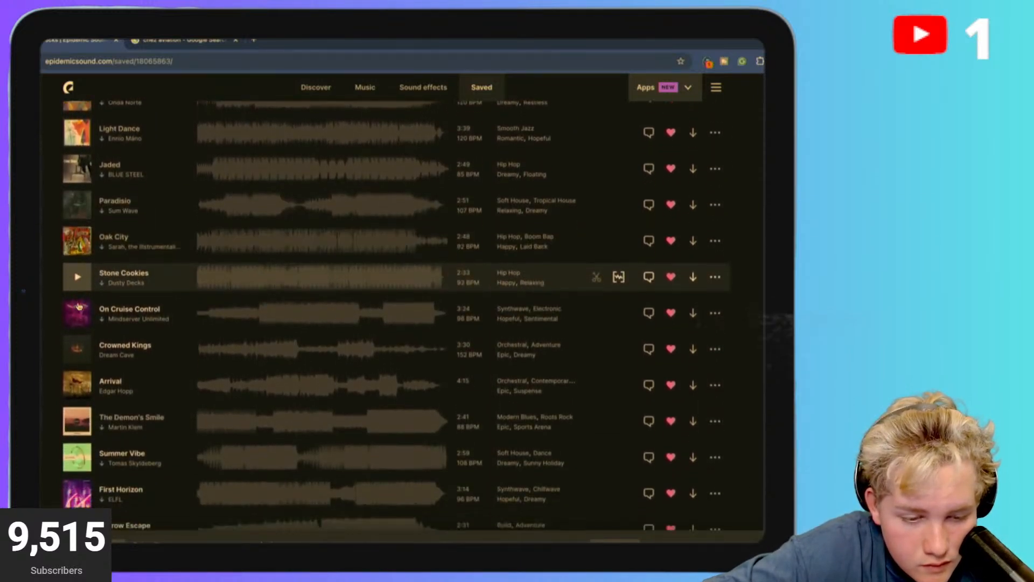
{"action": "left_click", "coordinate": [221, 202]}
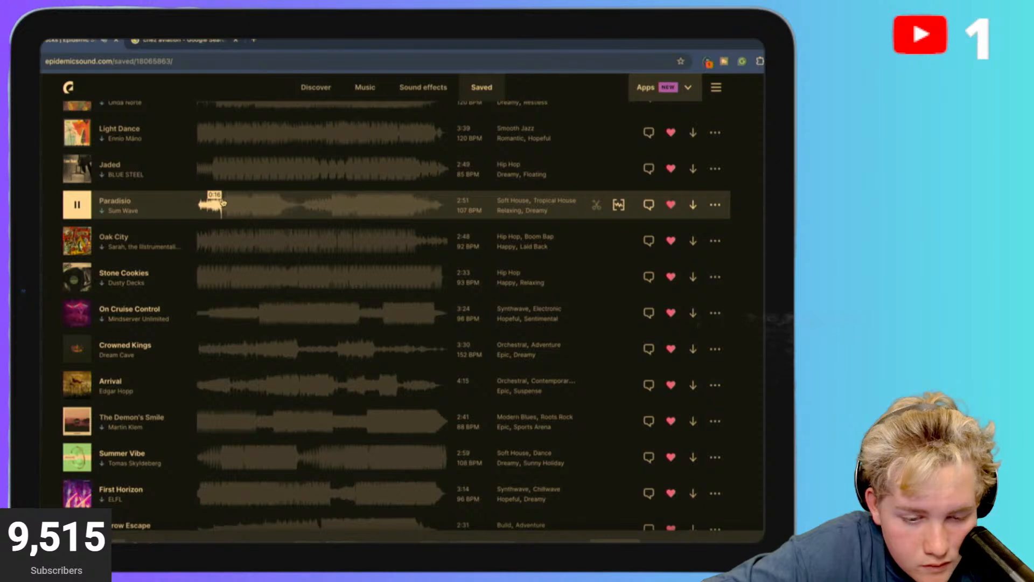
{"action": "left_click", "coordinate": [76, 206]}
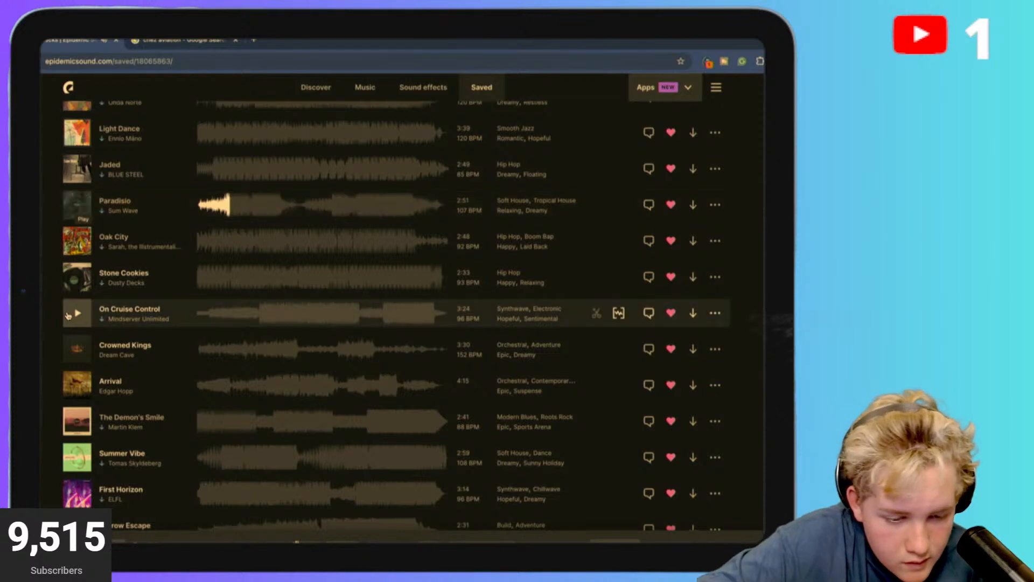
Filter the liked tracks by "rock" and preview the matching songs "Blue Texas" and "Wasteland Rock".
{"action": "scroll", "coordinate": [67, 315], "scroll_direction": "down", "scroll_amount": 5}
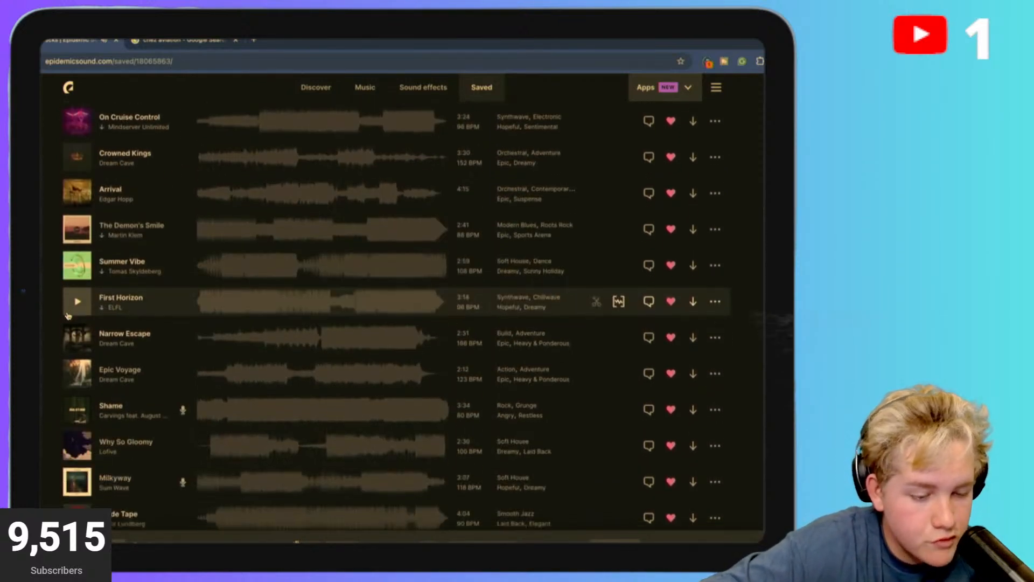
{"action": "scroll", "coordinate": [86, 383], "scroll_direction": "down", "scroll_amount": 1}
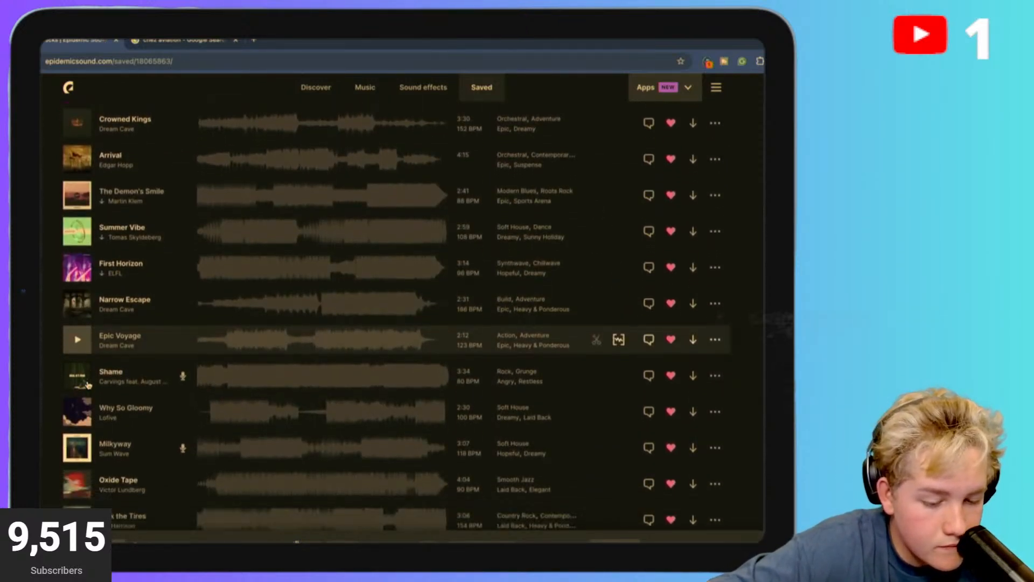
{"action": "scroll", "coordinate": [88, 383], "scroll_direction": "down", "scroll_amount": 4}
{"action": "scroll", "coordinate": [89, 385], "scroll_direction": "up", "scroll_amount": 5}
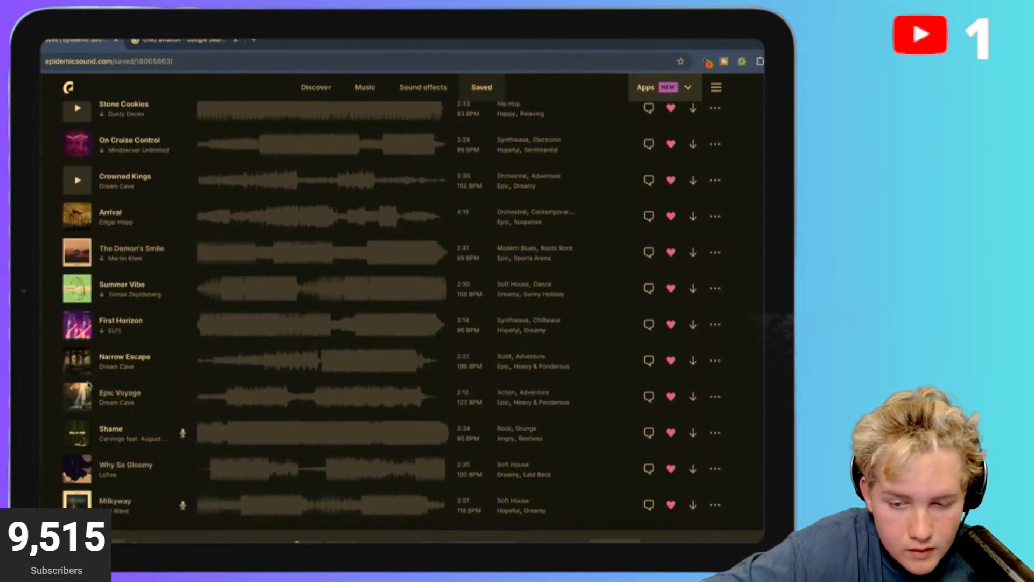
{"action": "scroll", "coordinate": [88, 385], "scroll_direction": "up", "scroll_amount": 10}
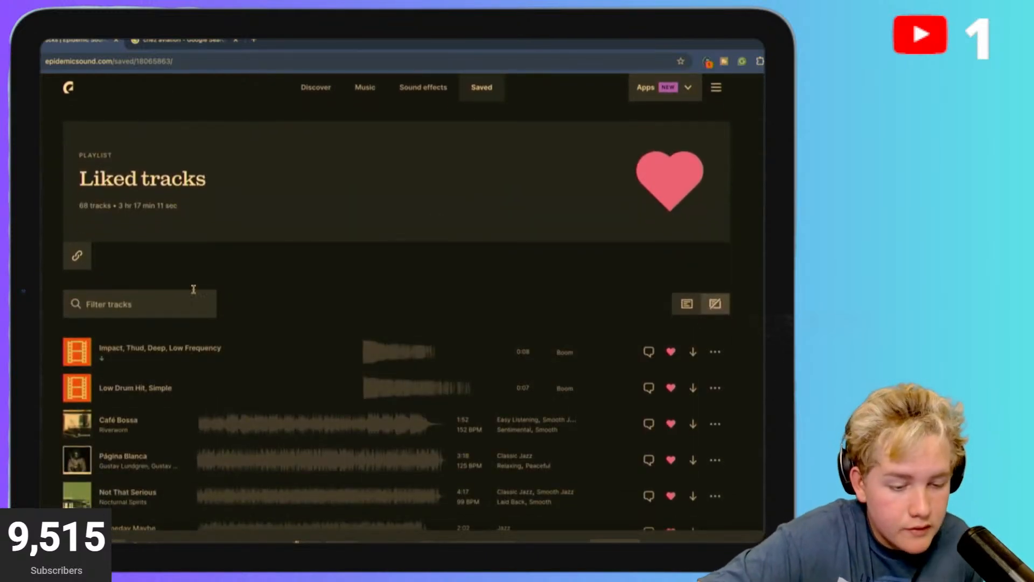
{"action": "left_click", "coordinate": [156, 305]}
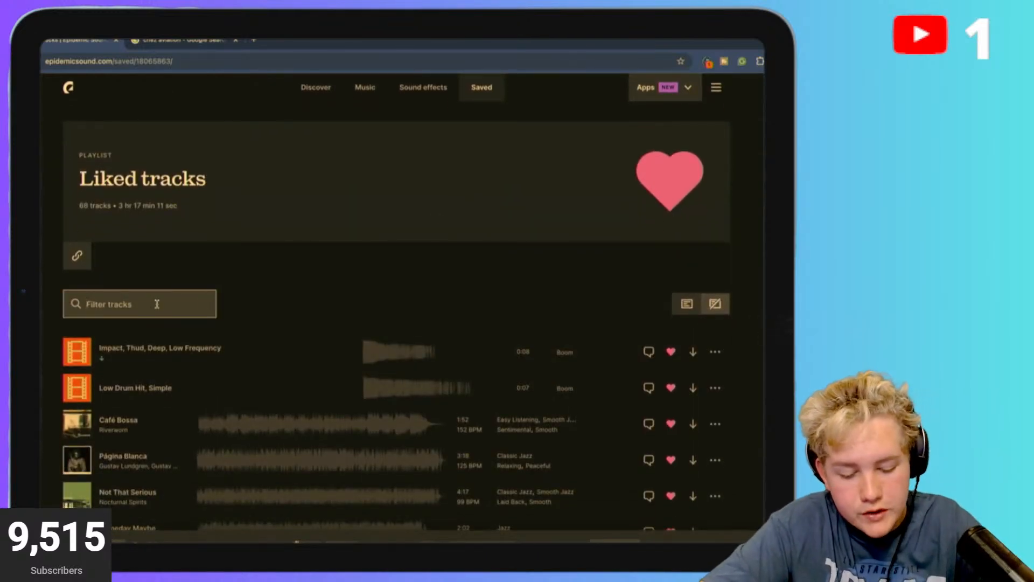
{"action": "type", "text": "rock"}
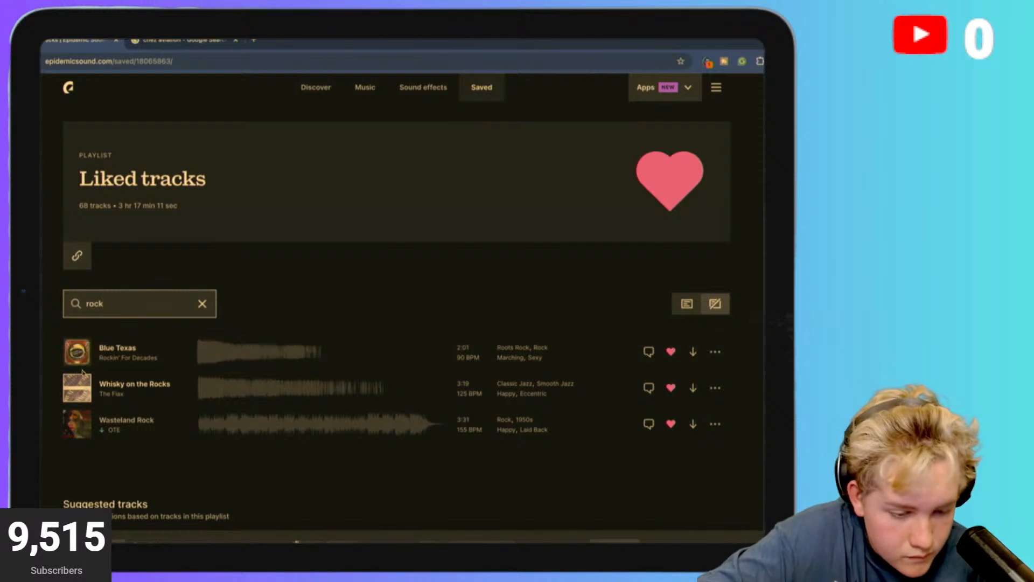
{"action": "left_click", "coordinate": [77, 351]}
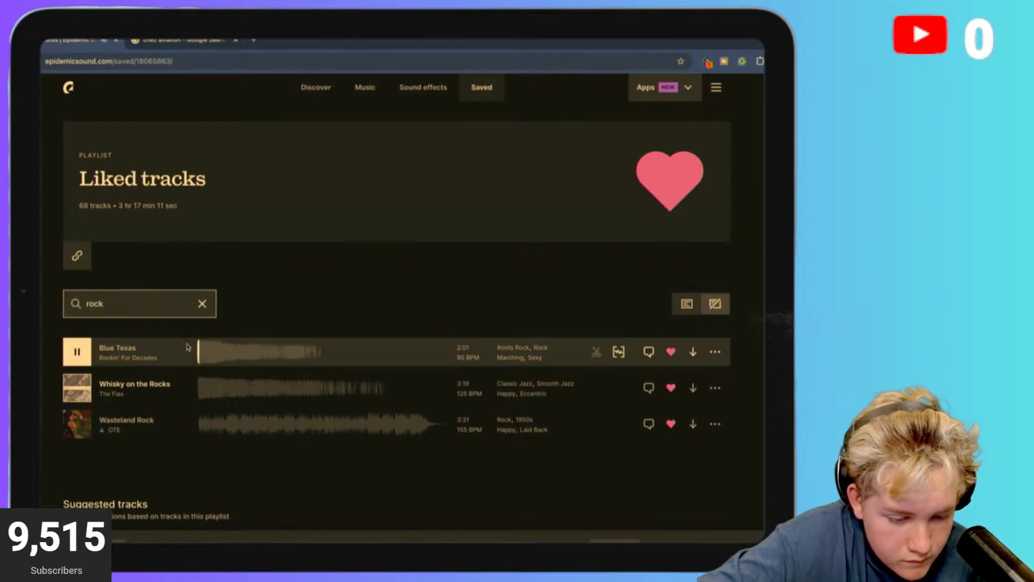
{"action": "left_click", "coordinate": [77, 425]}
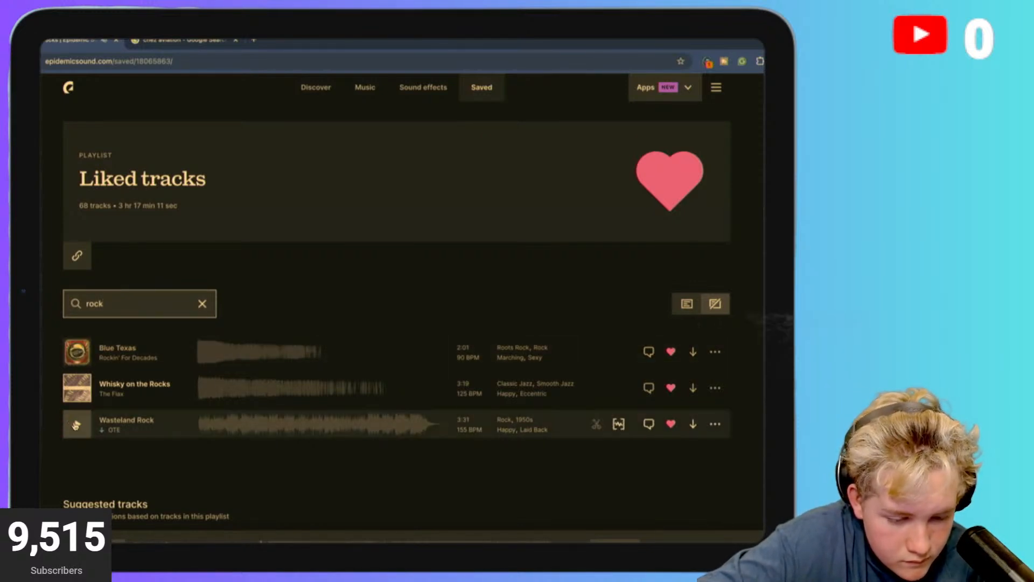
Filter the liked tracks by "metal" instead of "rock", and clear the filter to list the whole playlist again.
{"action": "left_click", "coordinate": [202, 304]}
{"action": "type", "text": "m"}
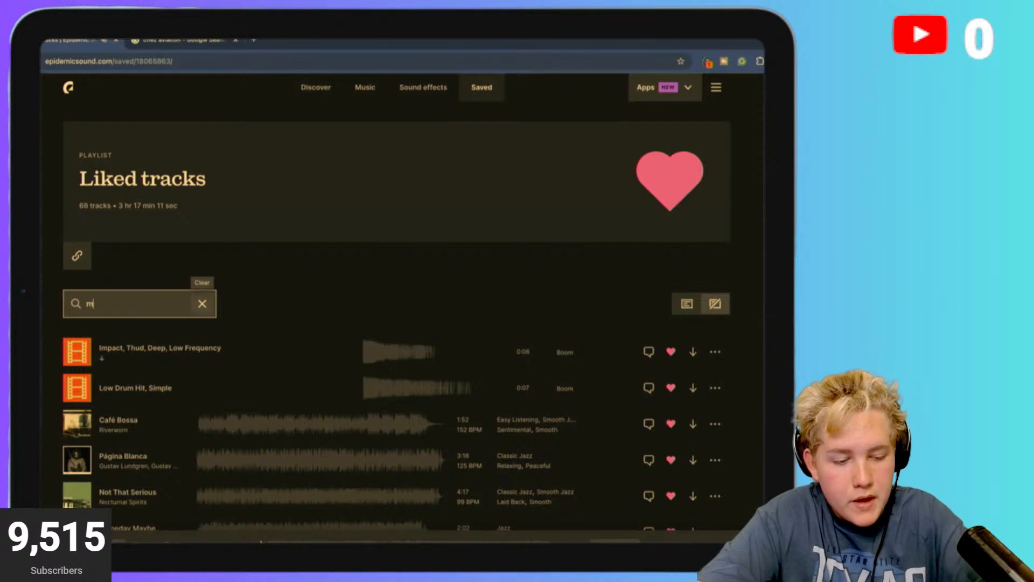
{"action": "type", "text": "etal"}
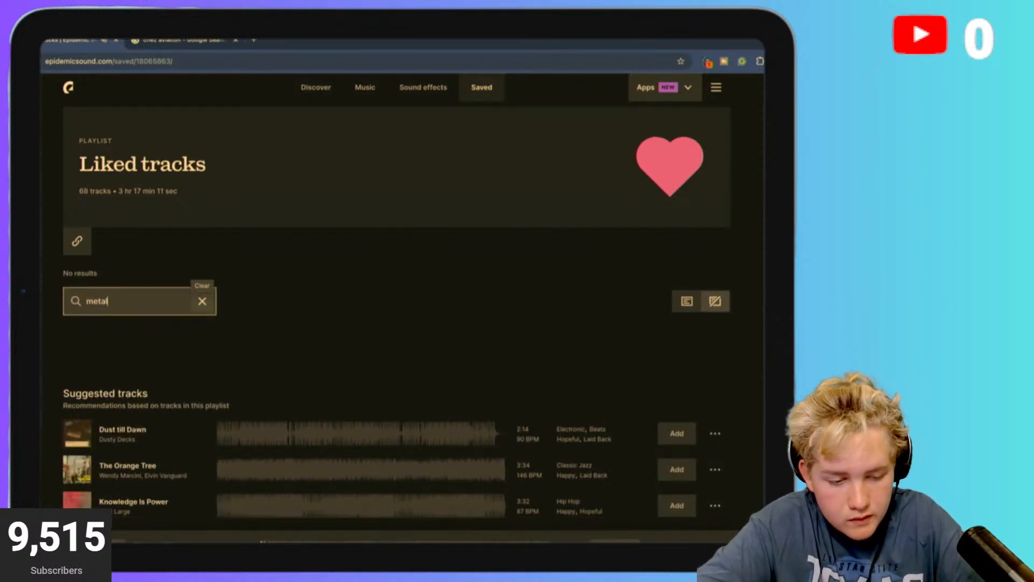
{"action": "scroll", "coordinate": [203, 309], "scroll_direction": "down", "scroll_amount": 1}
{"action": "type", "text": "\\"}
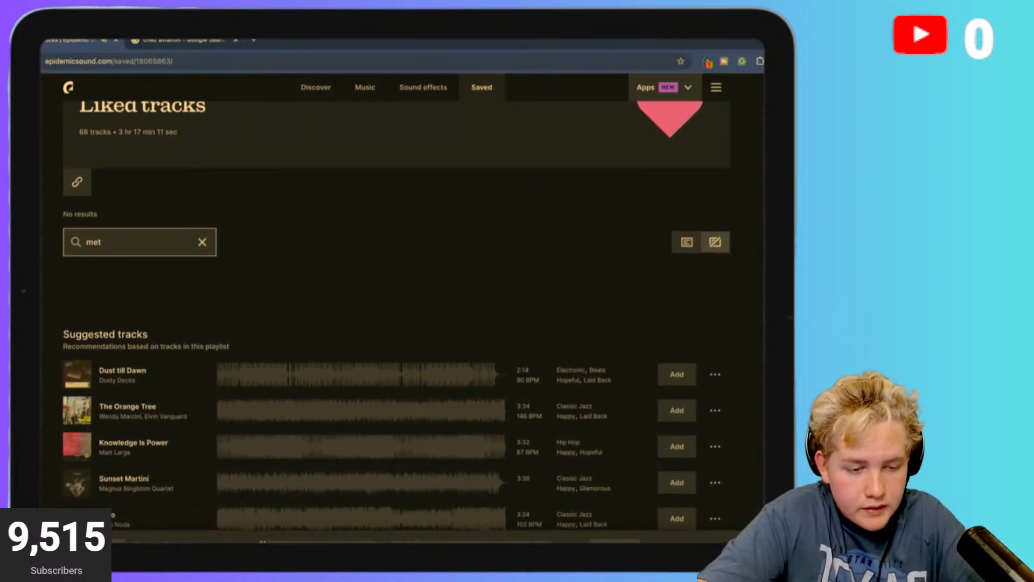
{"action": "key", "text": "BackSpace"}
{"action": "key", "text": "BackSpace"}
{"action": "key", "text": "BackSpace"}
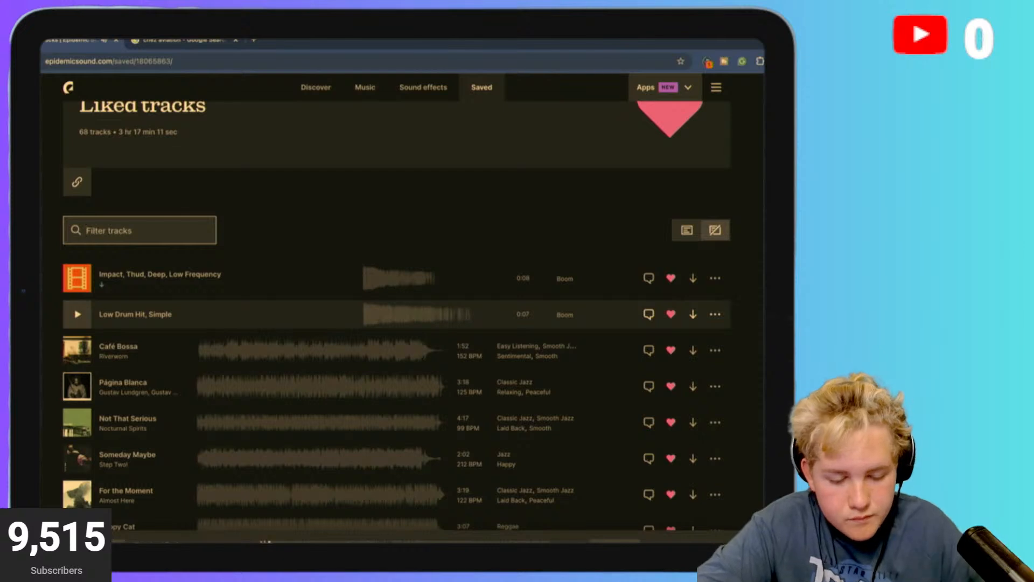
{"action": "left_click", "coordinate": [51, 447]}
Preview the track "Ribeye" in the later part of the liked tracks playlist.
{"action": "scroll", "coordinate": [136, 421], "scroll_direction": "down", "scroll_amount": 1}
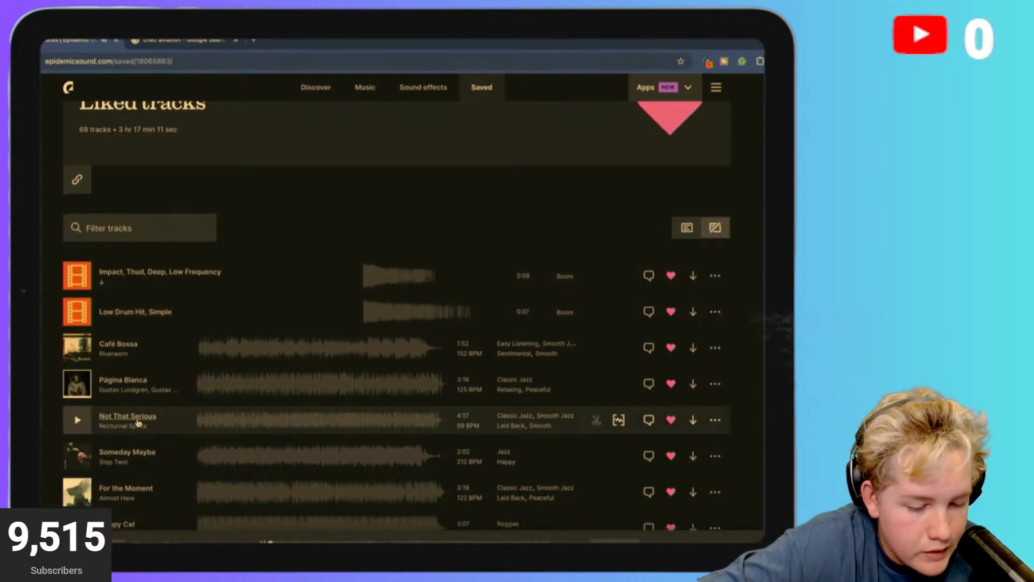
{"action": "scroll", "coordinate": [137, 421], "scroll_direction": "down", "scroll_amount": 10}
{"action": "scroll", "coordinate": [238, 293], "scroll_direction": "down", "scroll_amount": 3}
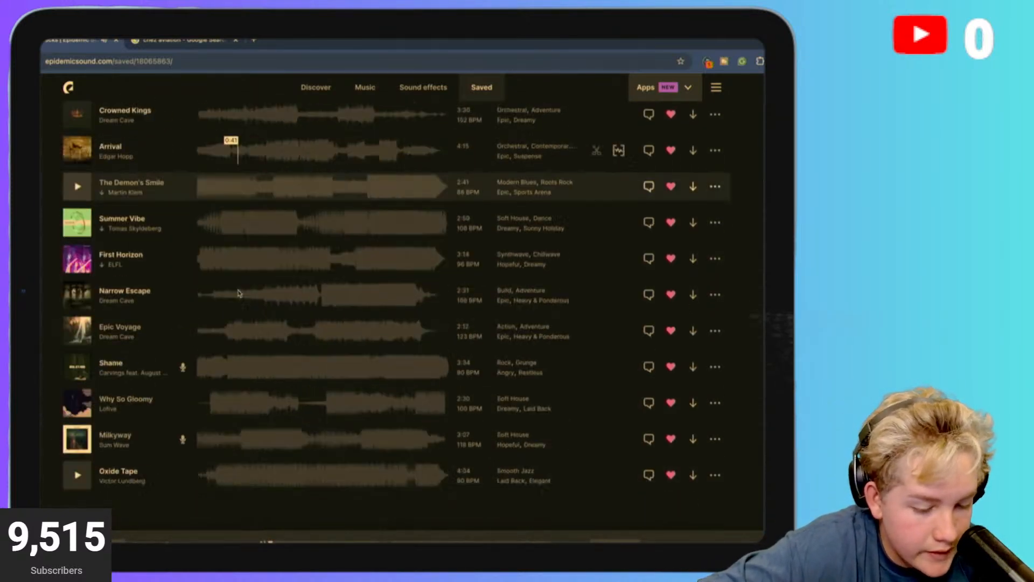
{"action": "scroll", "coordinate": [238, 293], "scroll_direction": "down", "scroll_amount": 6}
{"action": "scroll", "coordinate": [238, 295], "scroll_direction": "down", "scroll_amount": 10}
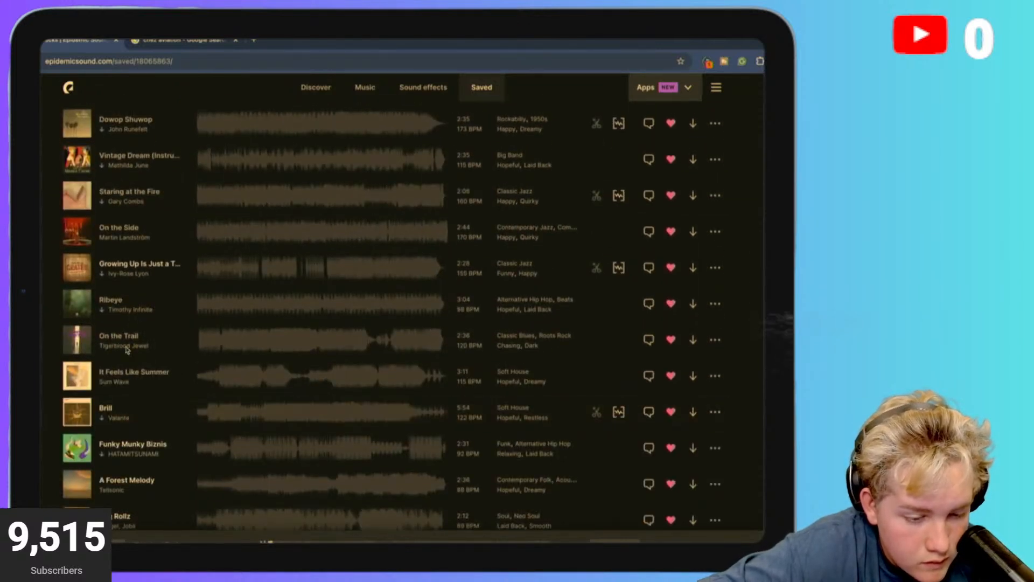
{"action": "left_click", "coordinate": [77, 303]}
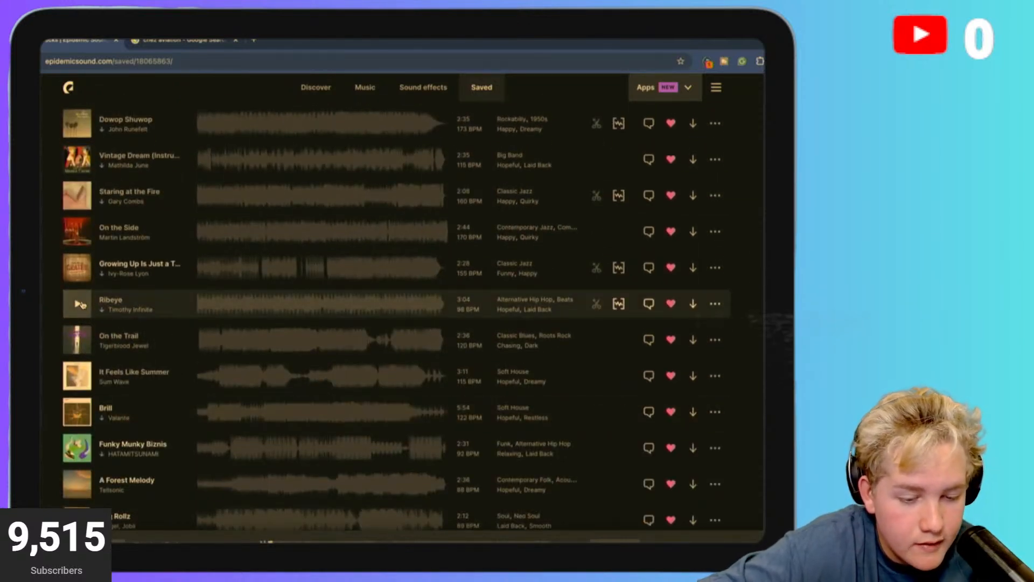
{"action": "left_click", "coordinate": [231, 303]}
Preview the liked track "On the Trail" from about 0:19 and raise the playback volume.
{"action": "left_click", "coordinate": [78, 340]}
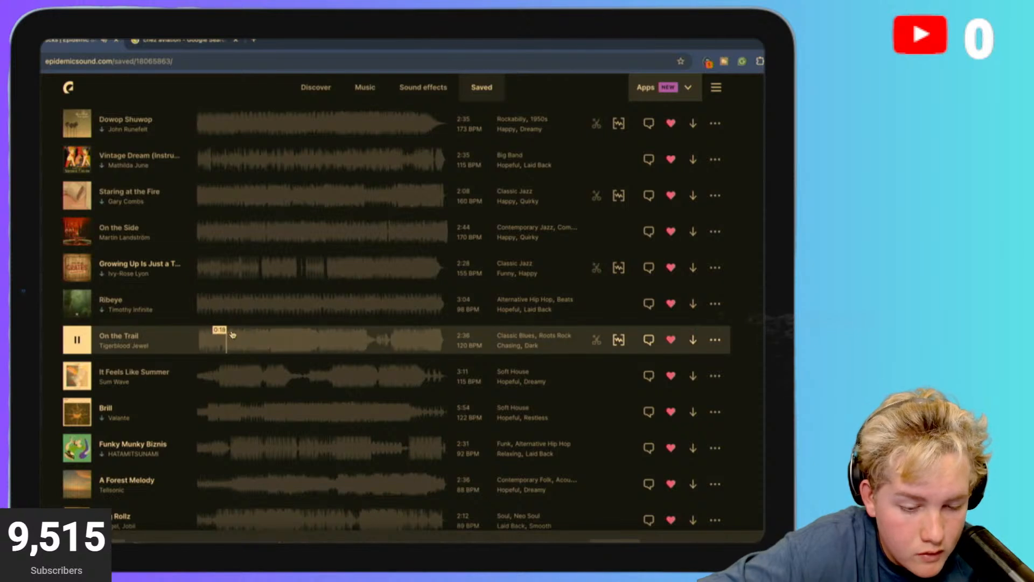
{"action": "left_click", "coordinate": [229, 337]}
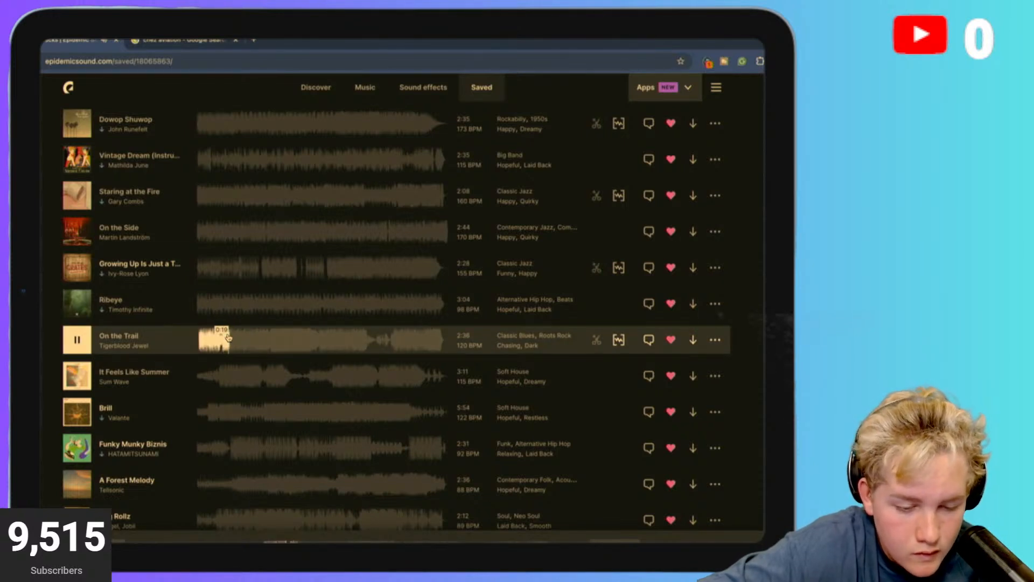
{"action": "key", "text": "XF86AudioRaiseVolume"}
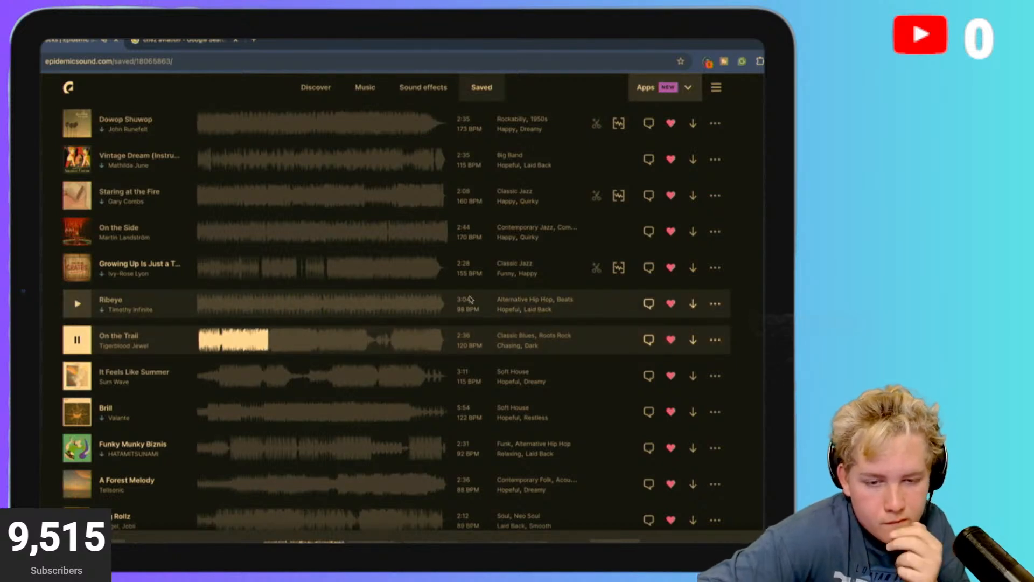
Leave the saved tracks for the home page and search the whole music catalog for "rock".
{"action": "left_click", "coordinate": [68, 87]}
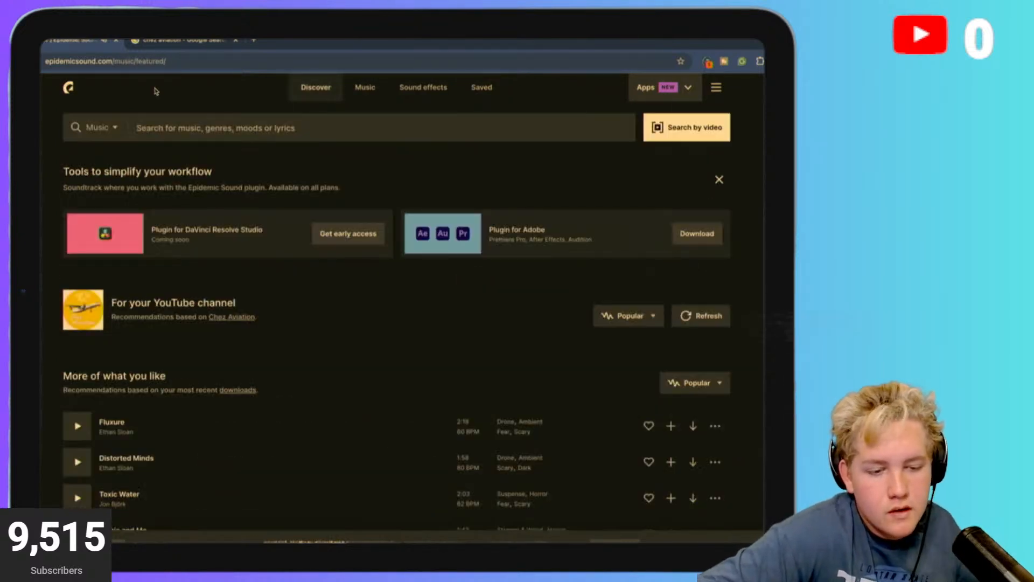
{"action": "left_click", "coordinate": [195, 124]}
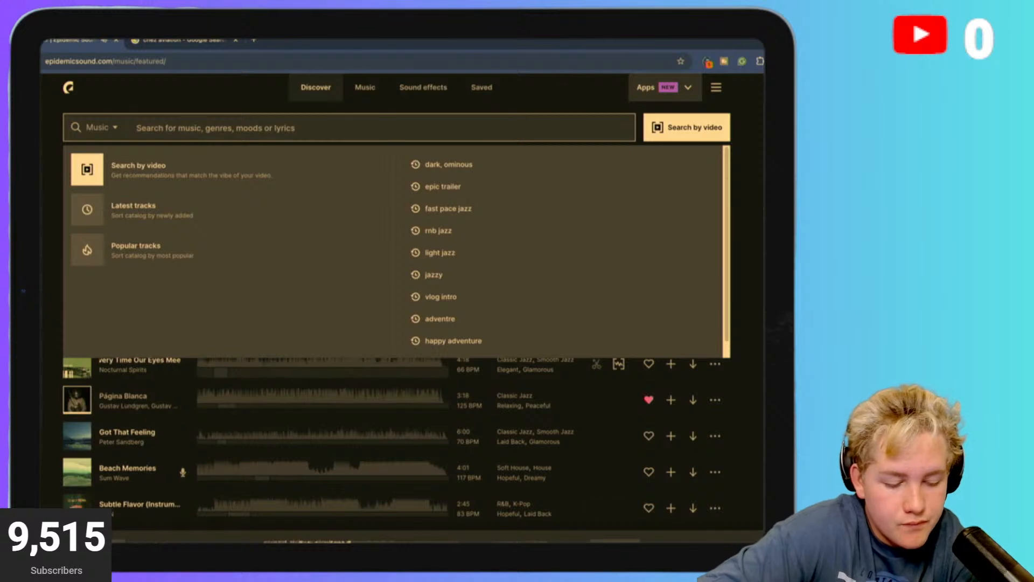
{"action": "left_click", "coordinate": [56, 426]}
{"action": "left_click", "coordinate": [153, 130]}
{"action": "type", "text": "rock"}
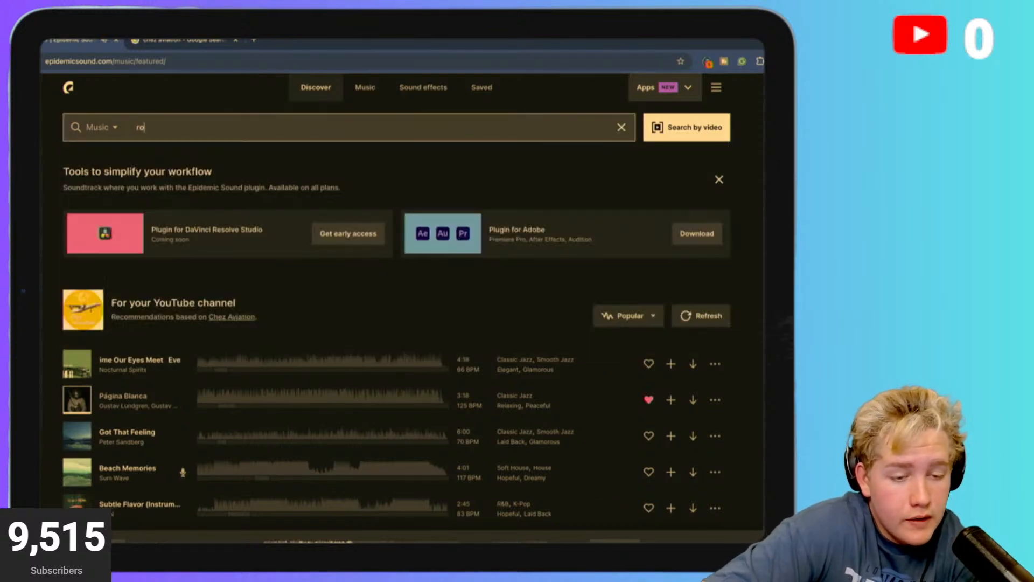
{"action": "key", "text": "Return"}
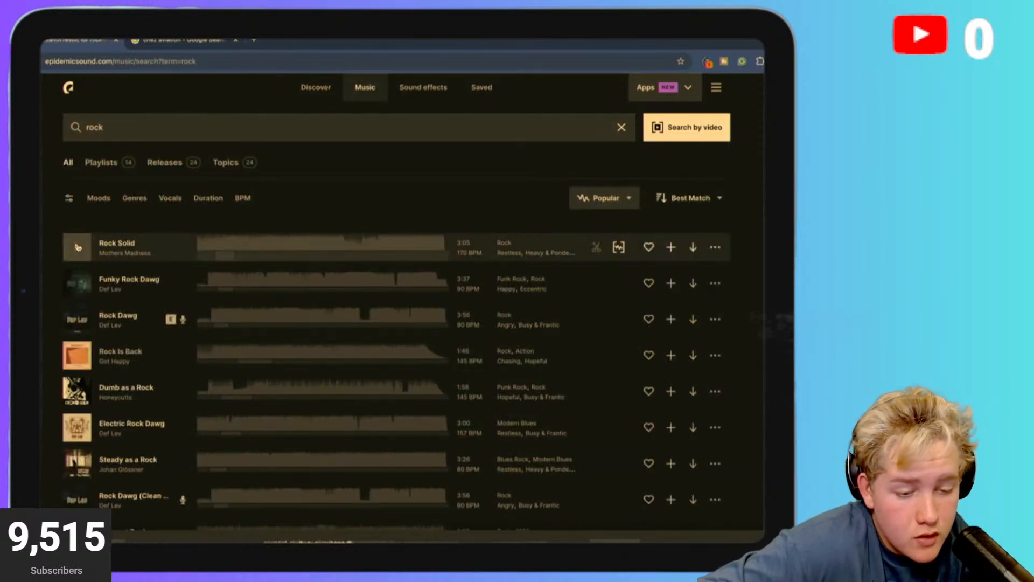
Preview the track "Rock Solid" from the rock search results and pause it.
{"action": "left_click", "coordinate": [242, 241]}
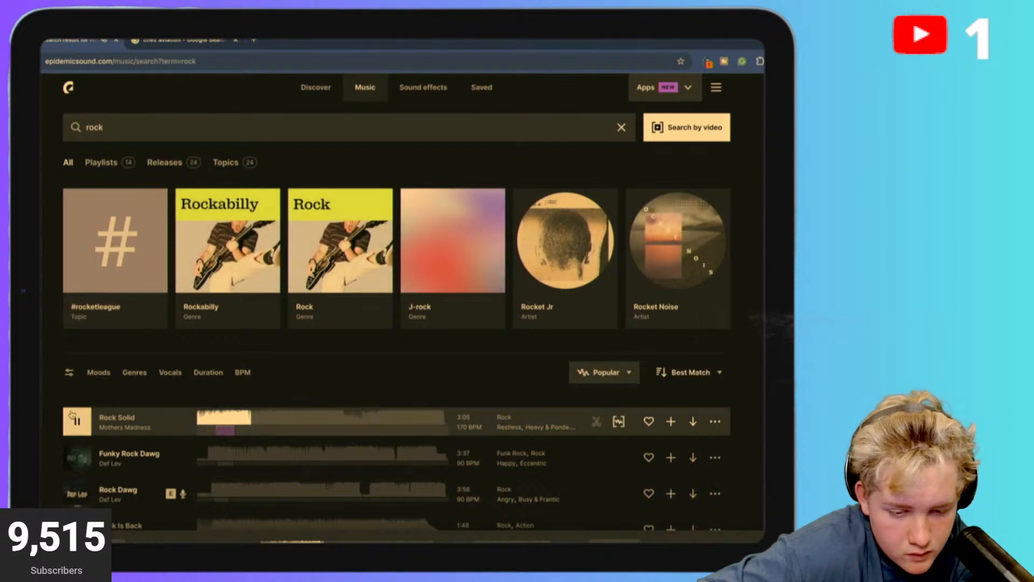
{"action": "left_click", "coordinate": [70, 426]}
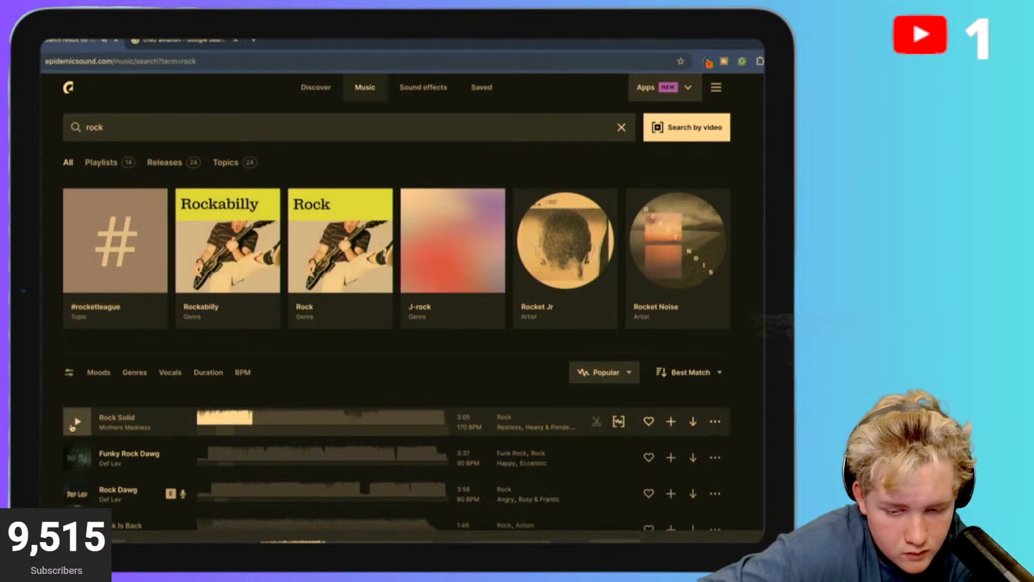
{"action": "left_click", "coordinate": [179, 123]}
{"action": "left_click", "coordinate": [179, 123]}
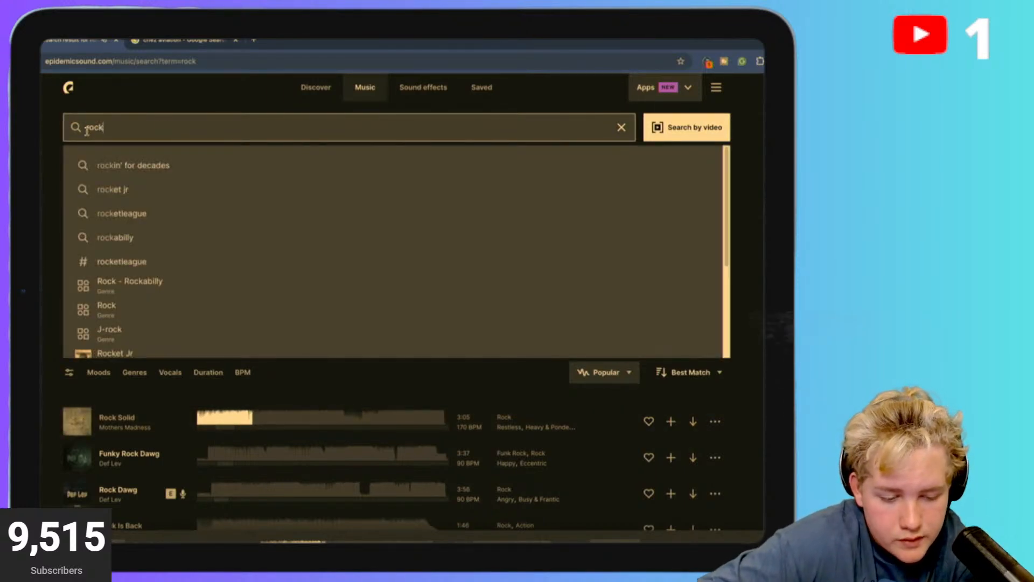
{"action": "left_click", "coordinate": [47, 136]}
Preview "Electric Rock Dawg", "Dumb as a Rock" and "Rock Is Back" from the rock search results, and pause playback.
{"action": "scroll", "coordinate": [77, 377], "scroll_direction": "down", "scroll_amount": 3}
{"action": "left_click", "coordinate": [77, 452]}
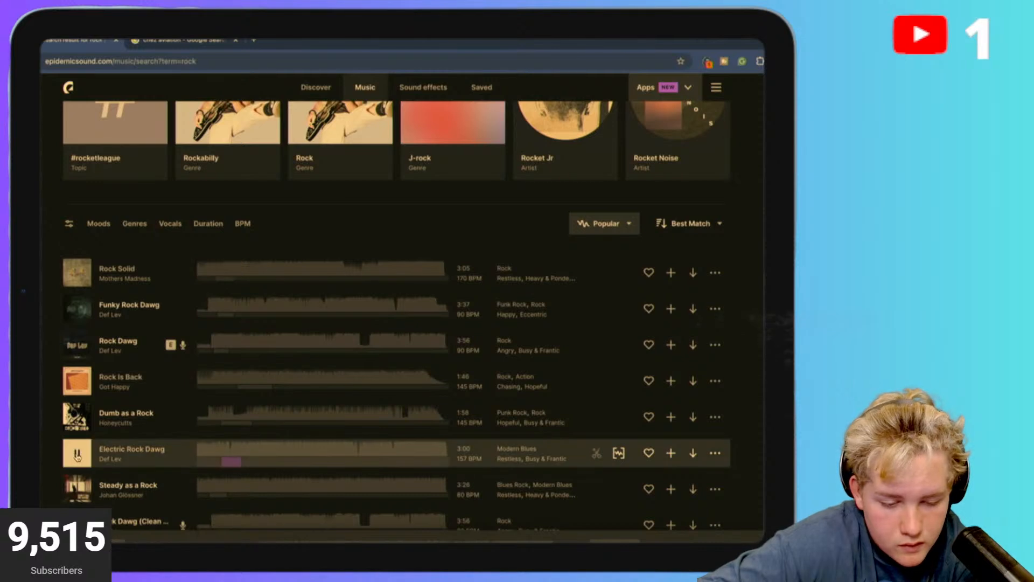
{"action": "left_click", "coordinate": [78, 418]}
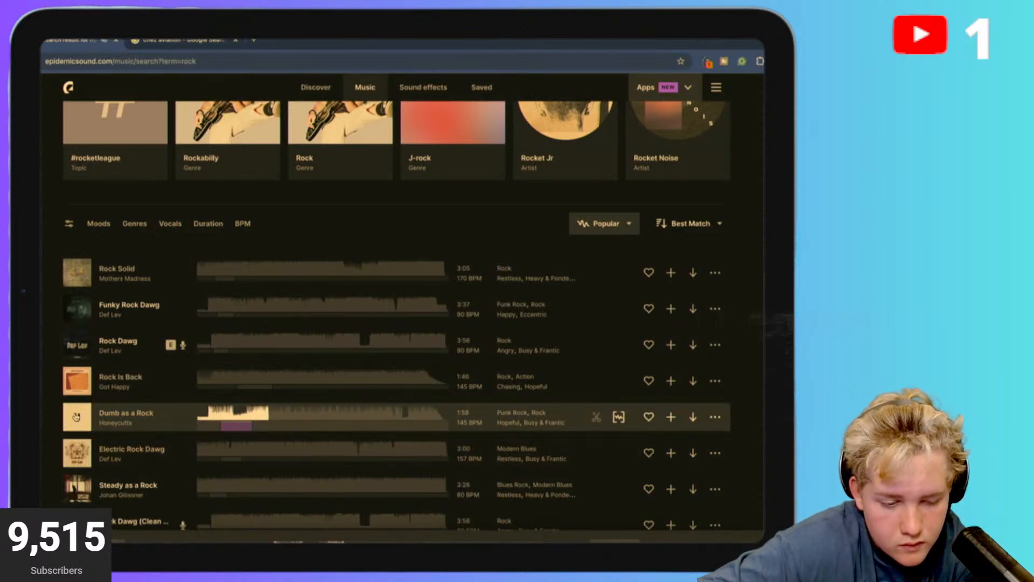
{"action": "left_click", "coordinate": [77, 381]}
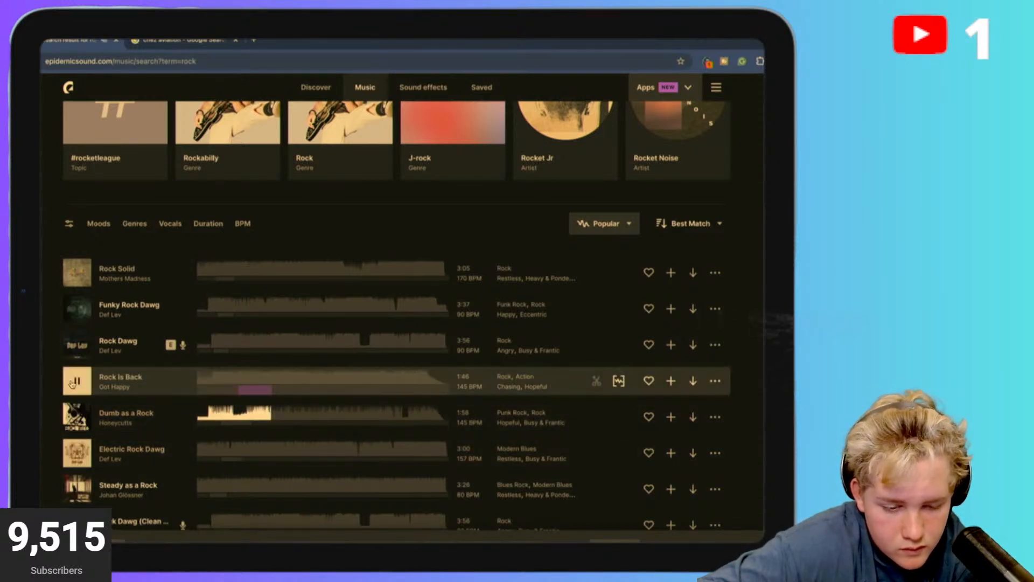
{"action": "left_click", "coordinate": [222, 379]}
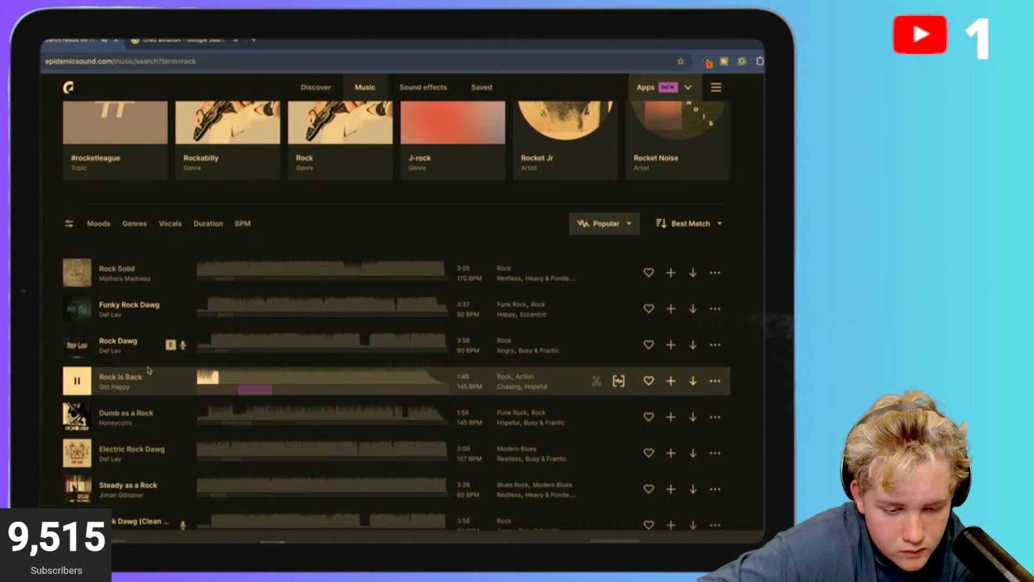
{"action": "left_click", "coordinate": [75, 381]}
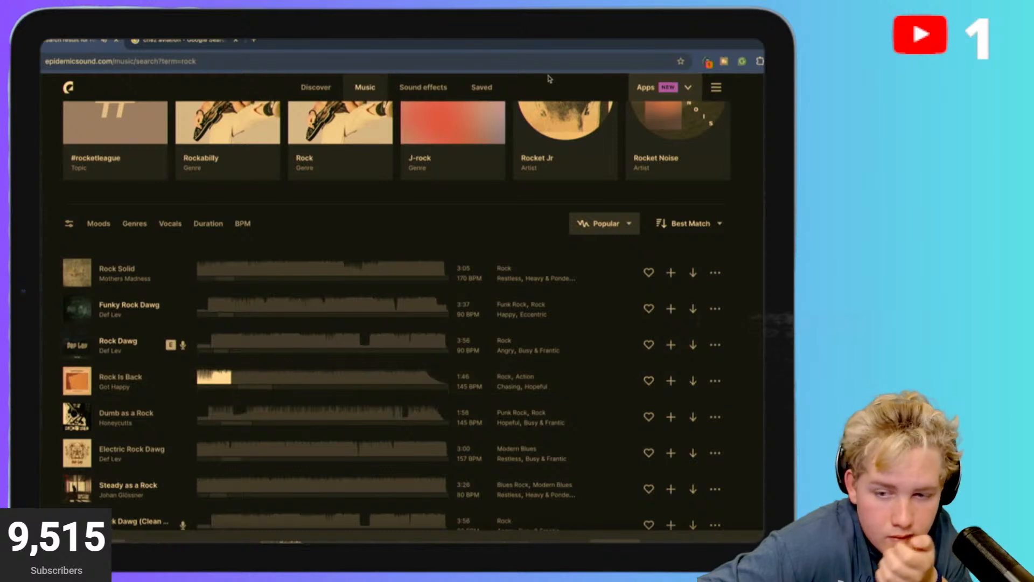
Return to the saved liked tracks playlist and look through its tracks for suitable rock or metal music.
{"action": "left_click", "coordinate": [481, 90]}
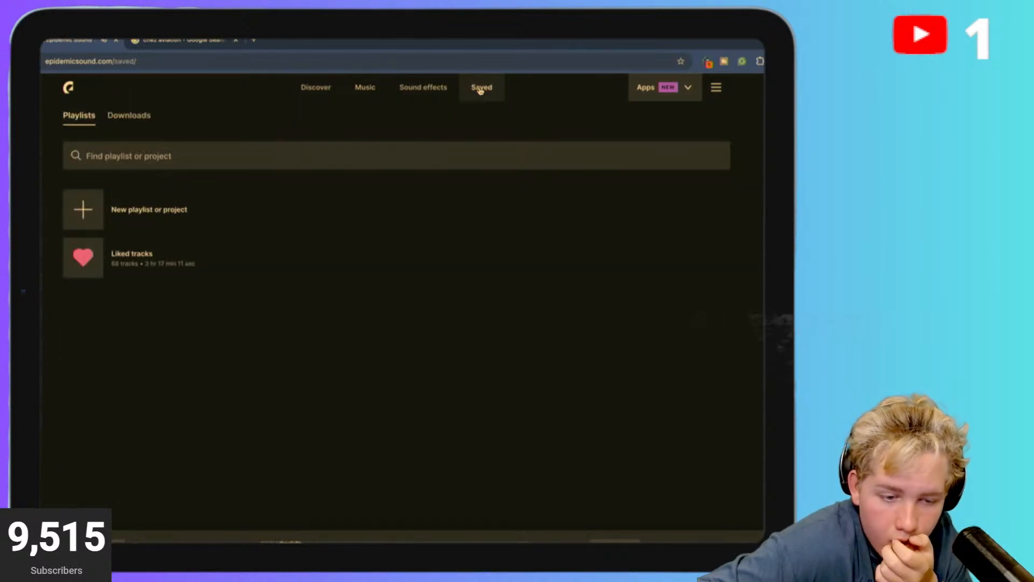
{"action": "left_click", "coordinate": [176, 280]}
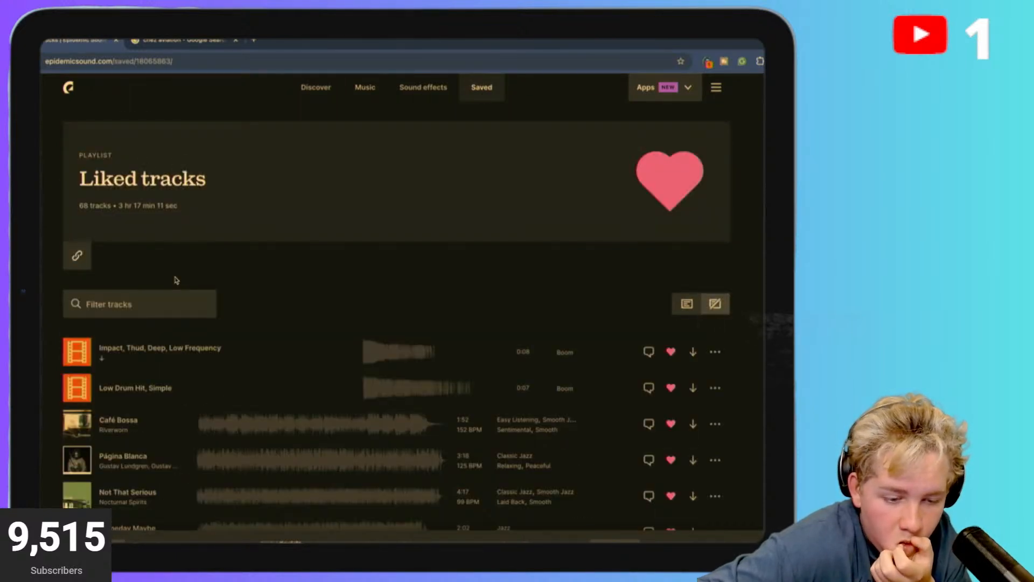
{"action": "scroll", "coordinate": [176, 280], "scroll_direction": "down", "scroll_amount": 15}
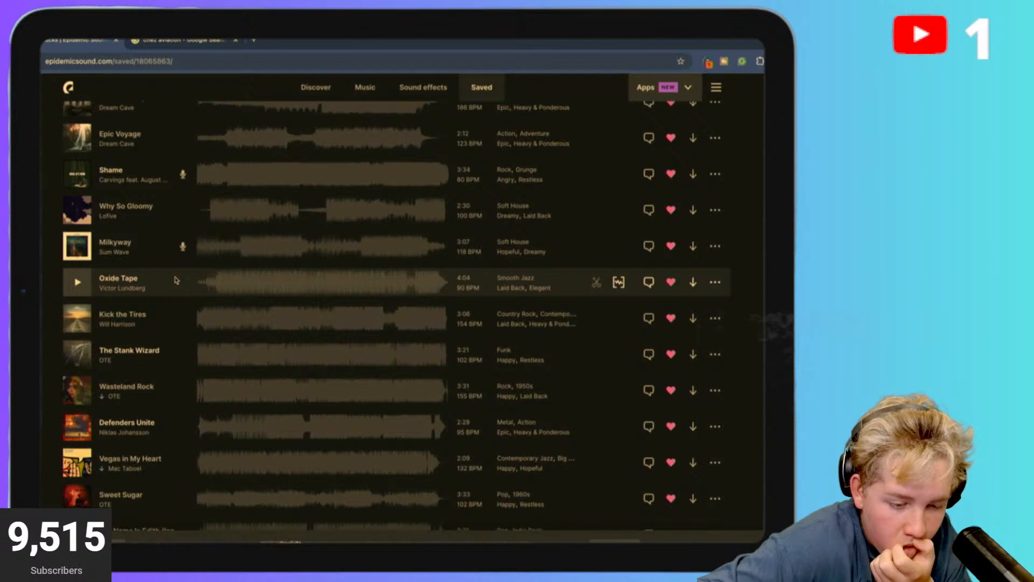
{"action": "scroll", "coordinate": [176, 280], "scroll_direction": "down", "scroll_amount": 15}
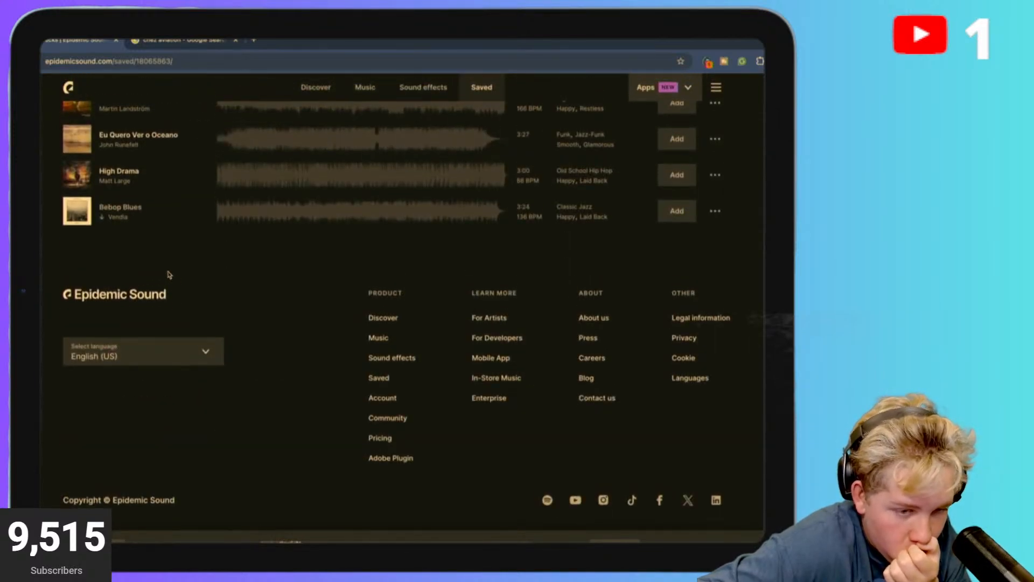
{"action": "scroll", "coordinate": [168, 275], "scroll_direction": "up", "scroll_amount": 1}
{"action": "scroll", "coordinate": [169, 275], "scroll_direction": "up", "scroll_amount": 5}
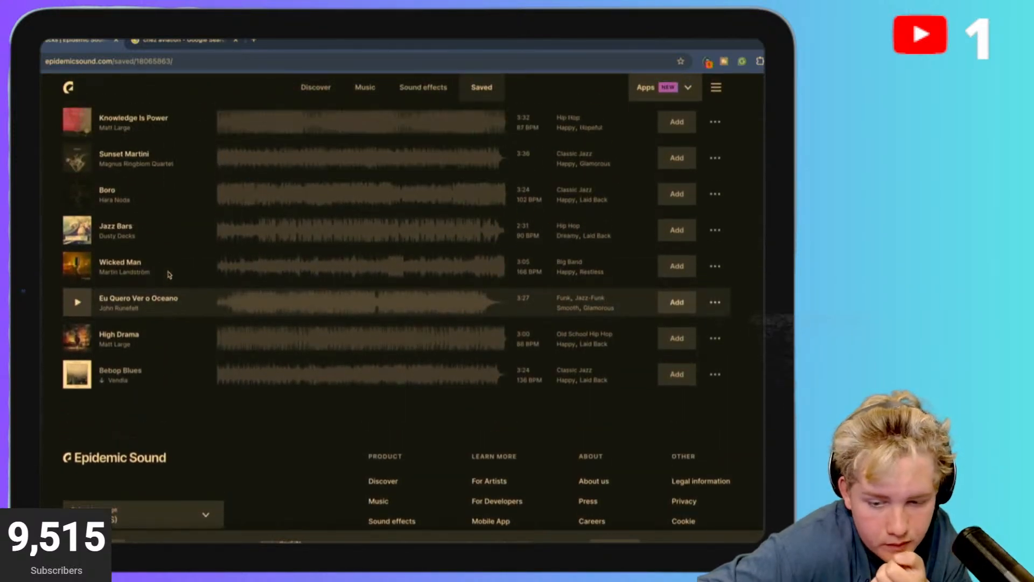
{"action": "scroll", "coordinate": [169, 275], "scroll_direction": "up", "scroll_amount": 8}
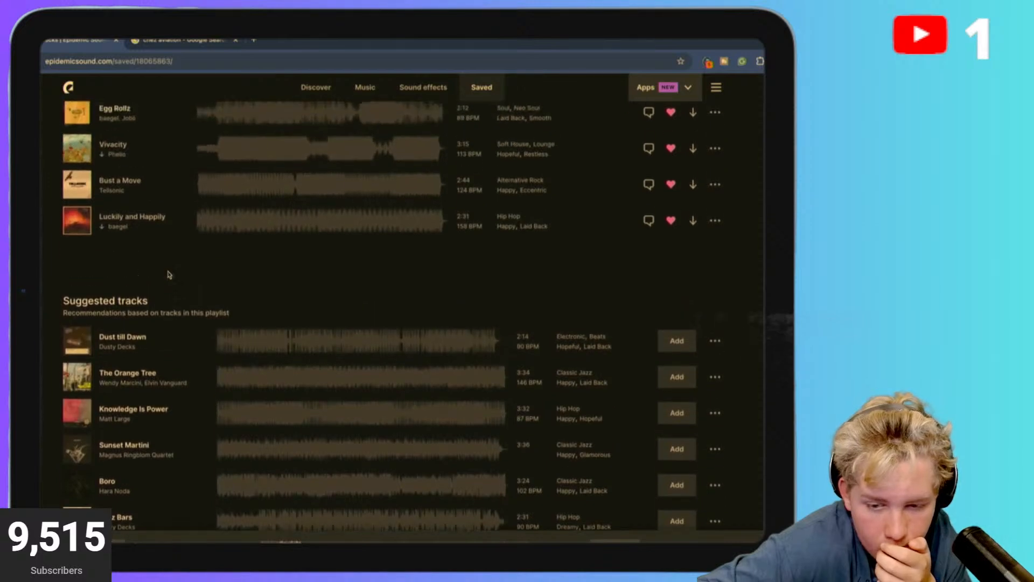
{"action": "scroll", "coordinate": [169, 275], "scroll_direction": "down", "scroll_amount": 4}
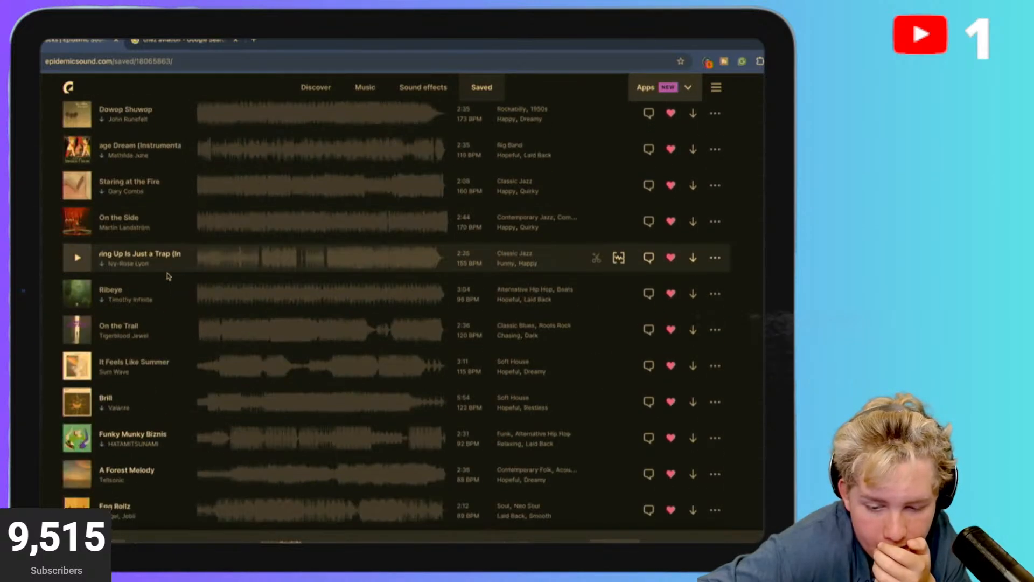
{"action": "scroll", "coordinate": [169, 276], "scroll_direction": "up", "scroll_amount": 2}
{"action": "scroll", "coordinate": [169, 276], "scroll_direction": "up", "scroll_amount": 1}
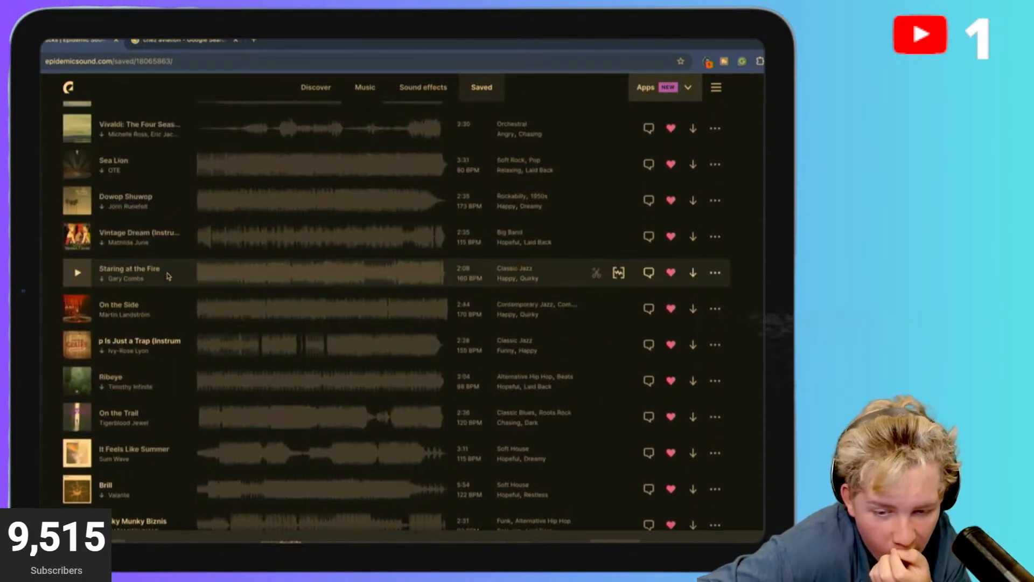
{"action": "scroll", "coordinate": [169, 276], "scroll_direction": "up", "scroll_amount": 3}
{"action": "scroll", "coordinate": [168, 276], "scroll_direction": "down", "scroll_amount": 2}
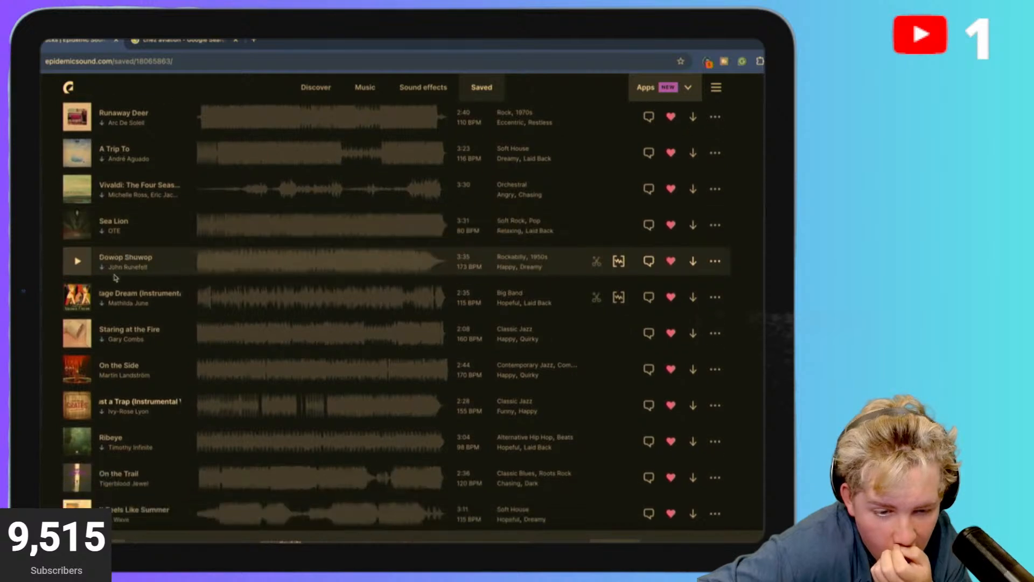
{"action": "scroll", "coordinate": [84, 263], "scroll_direction": "up", "scroll_amount": 1}
{"action": "scroll", "coordinate": [83, 264], "scroll_direction": "up", "scroll_amount": 3}
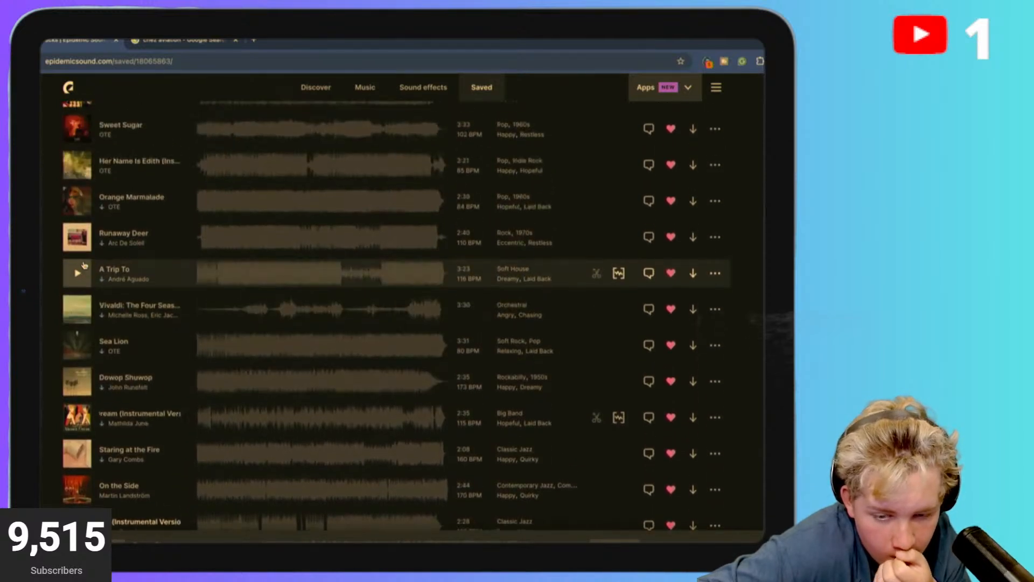
{"action": "scroll", "coordinate": [81, 263], "scroll_direction": "up", "scroll_amount": 3}
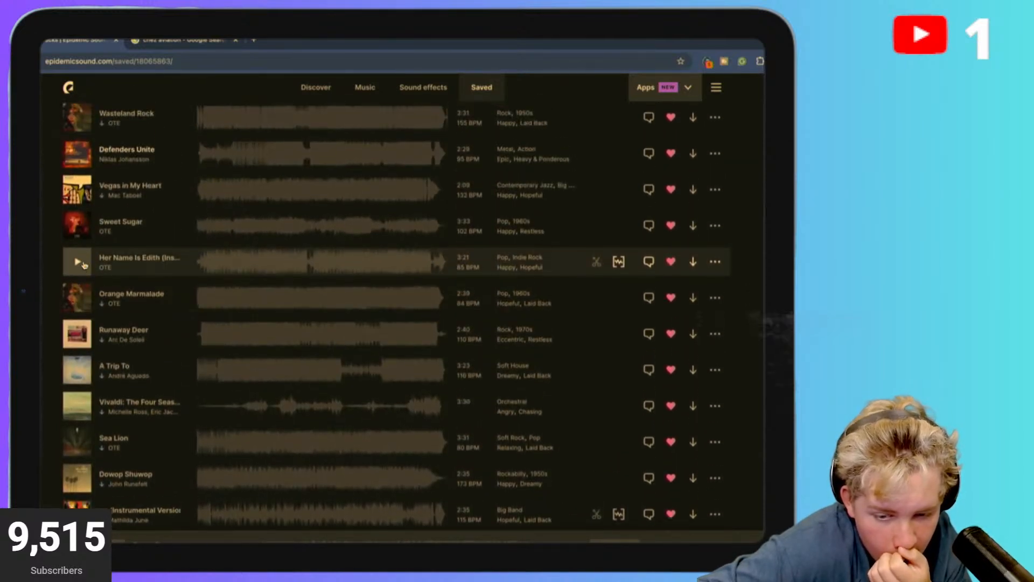
Preview the liked tracks "Runaway Deer" and "Defenders Unite", skipping past the opening of each.
{"action": "left_click", "coordinate": [75, 334]}
{"action": "left_click", "coordinate": [250, 333]}
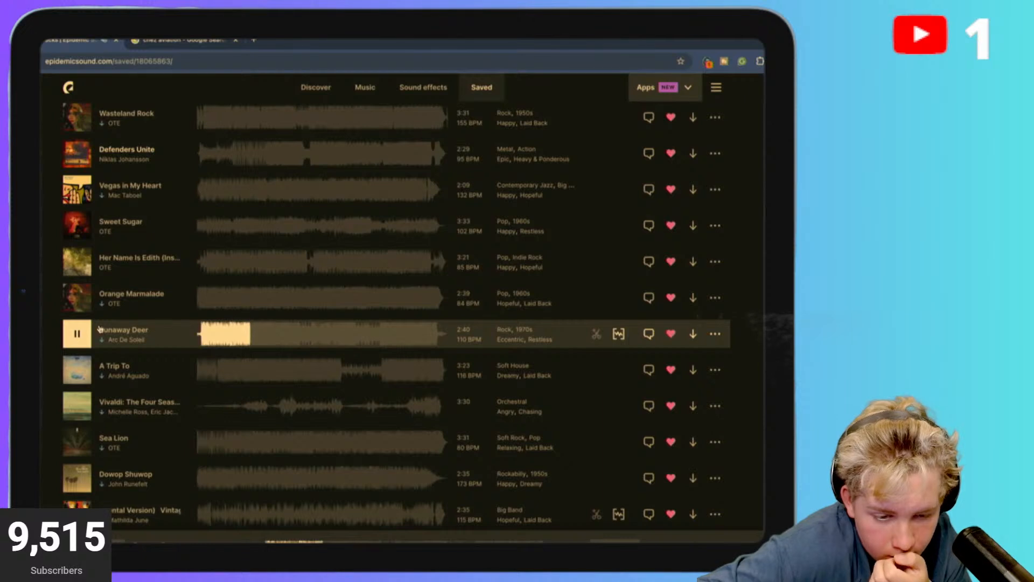
{"action": "scroll", "coordinate": [71, 337], "scroll_direction": "up", "scroll_amount": 3}
{"action": "scroll", "coordinate": [72, 333], "scroll_direction": "up", "scroll_amount": 3}
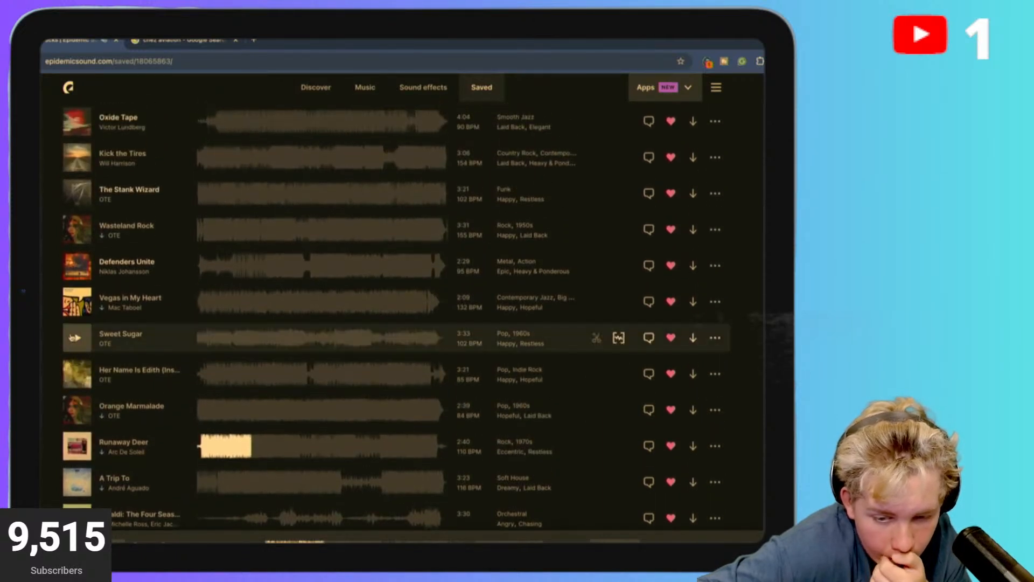
{"action": "left_click", "coordinate": [75, 330]}
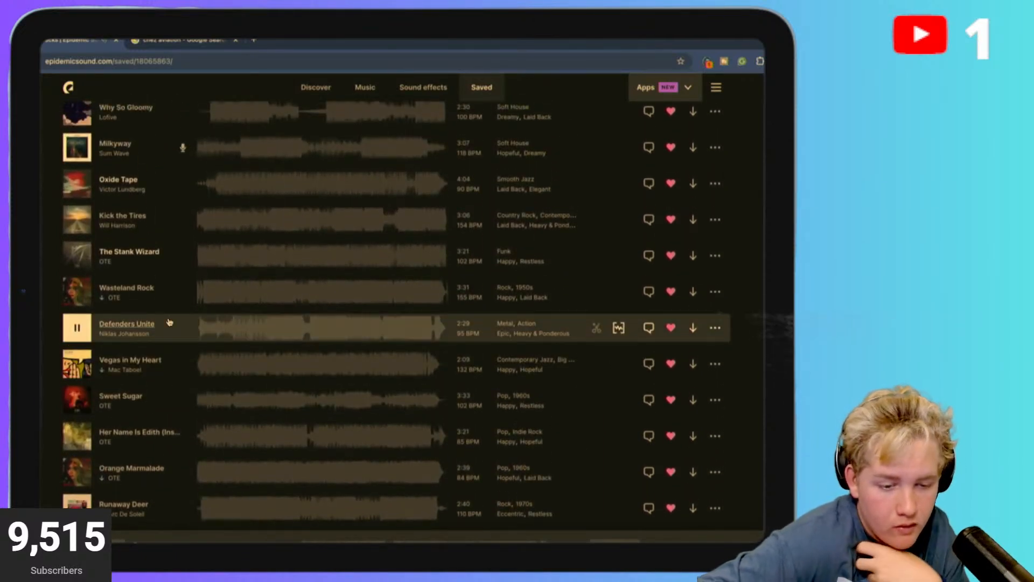
{"action": "left_click", "coordinate": [229, 327]}
{"action": "left_click", "coordinate": [246, 327]}
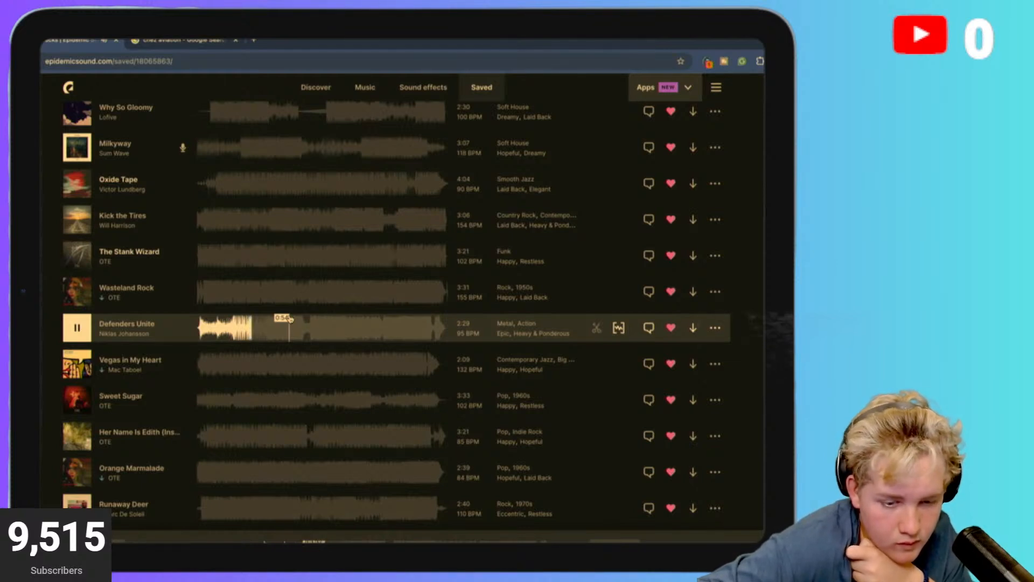
Lower the volume, replay "Defenders Unite" from its beginning, skip ahead past its intro, and pause it.
{"action": "key", "text": "XF86AudioLowerVolume"}
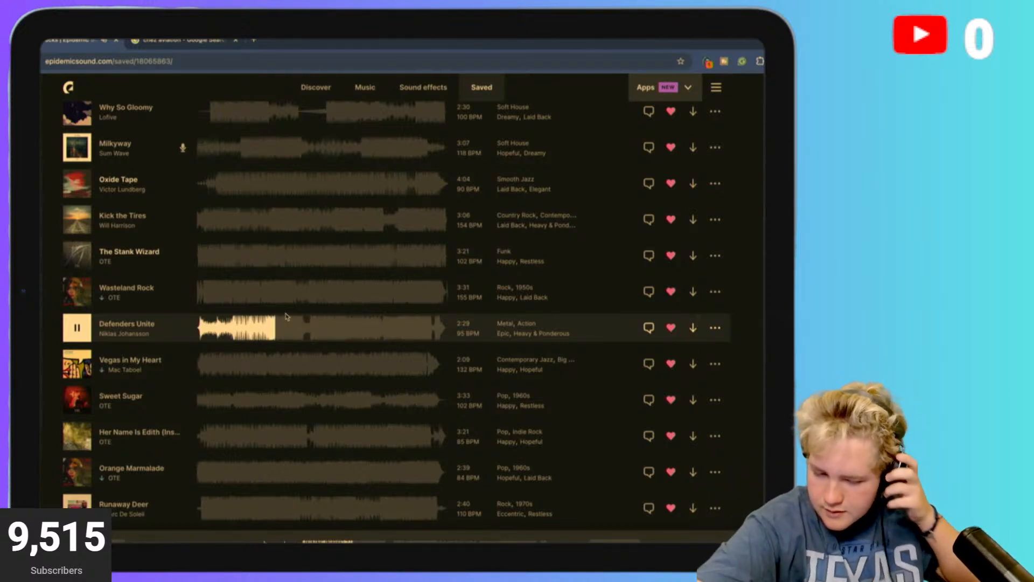
{"action": "left_click", "coordinate": [200, 327]}
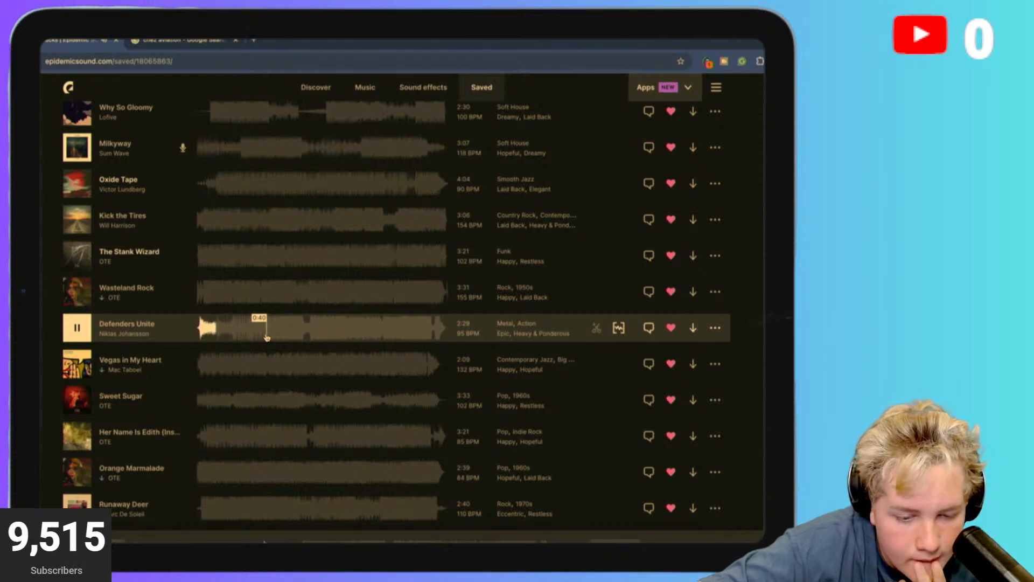
{"action": "left_click", "coordinate": [77, 327]}
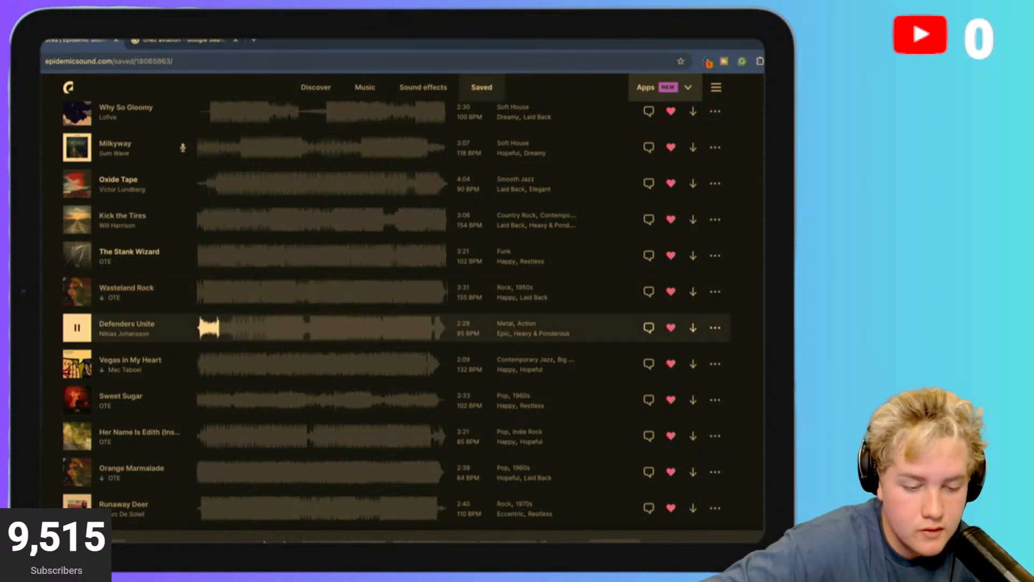
{"action": "left_click", "coordinate": [251, 327]}
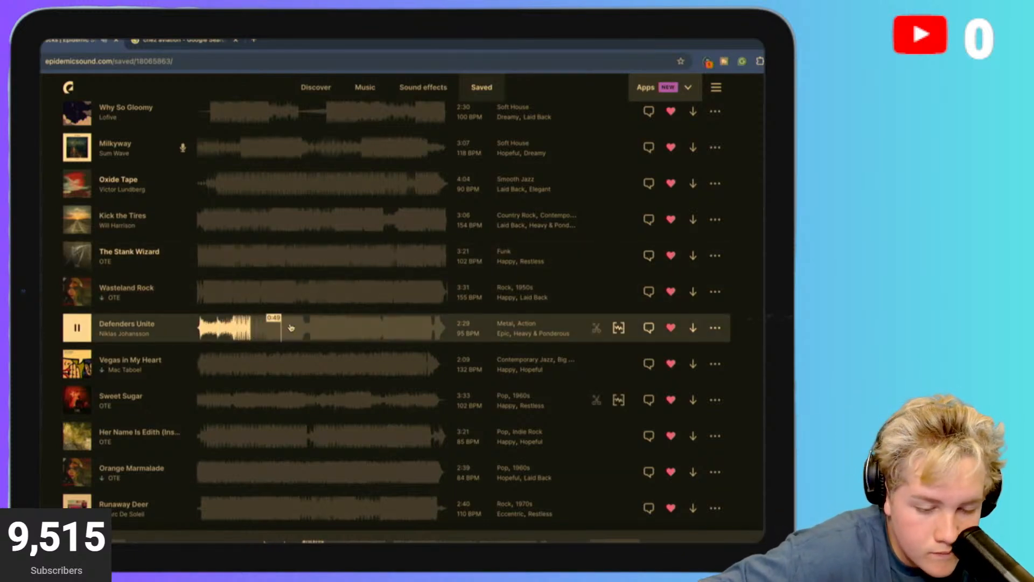
{"action": "left_click", "coordinate": [75, 328]}
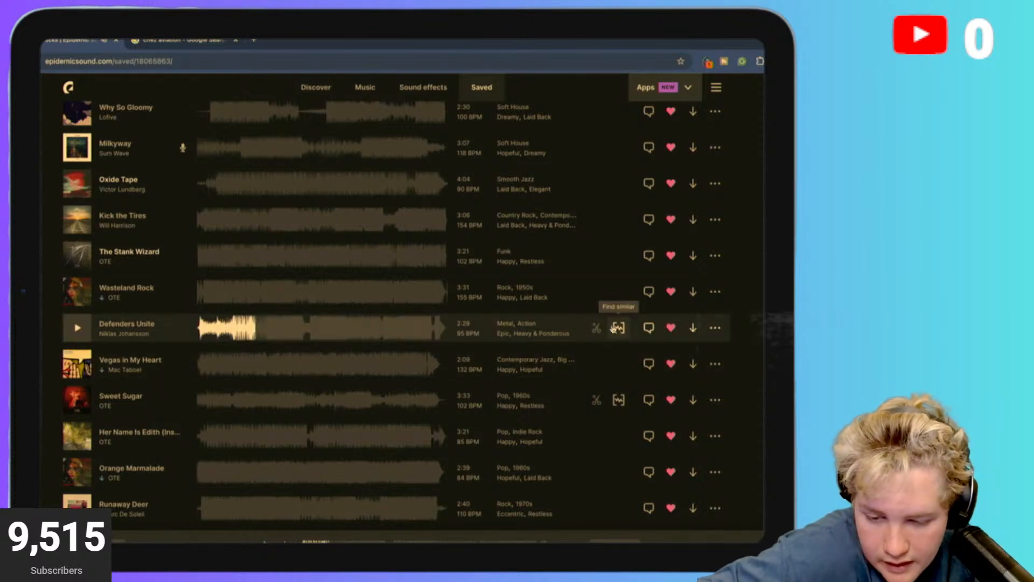
Find tracks similar to "Defenders Unite" and preview the first two suggestions, sampling several points in the opening of "I Am Unbreakable".
{"action": "left_click", "coordinate": [619, 327]}
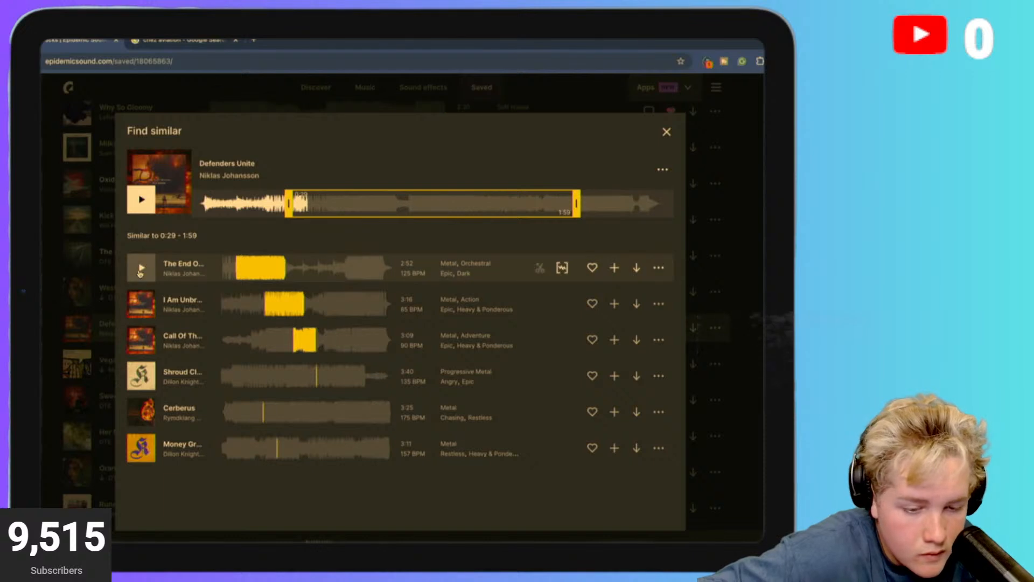
{"action": "left_click", "coordinate": [140, 269]}
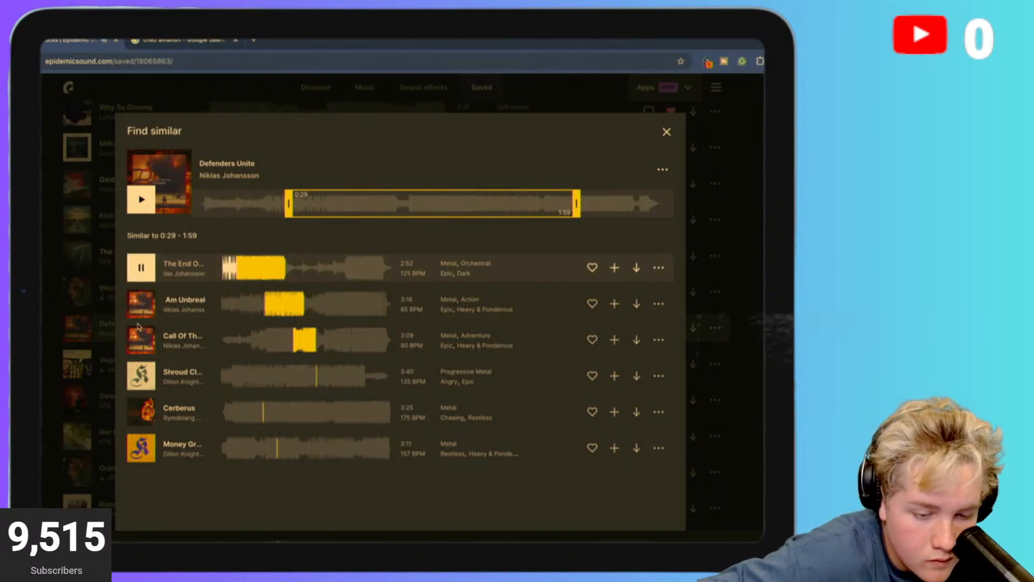
{"action": "left_click", "coordinate": [141, 306]}
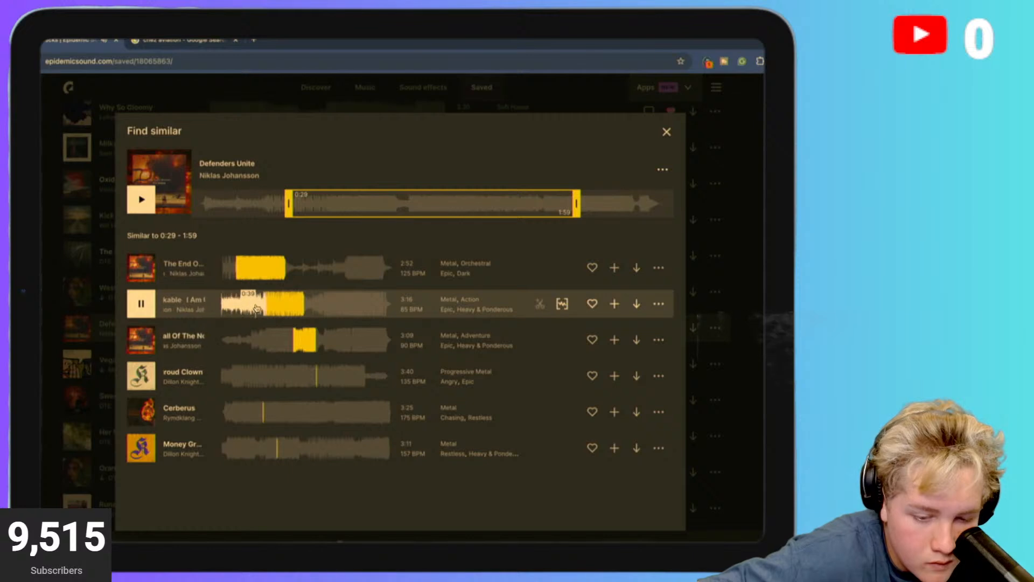
{"action": "left_click", "coordinate": [238, 306]}
{"action": "left_click", "coordinate": [228, 306]}
{"action": "left_click", "coordinate": [242, 306]}
{"action": "left_click", "coordinate": [250, 306]}
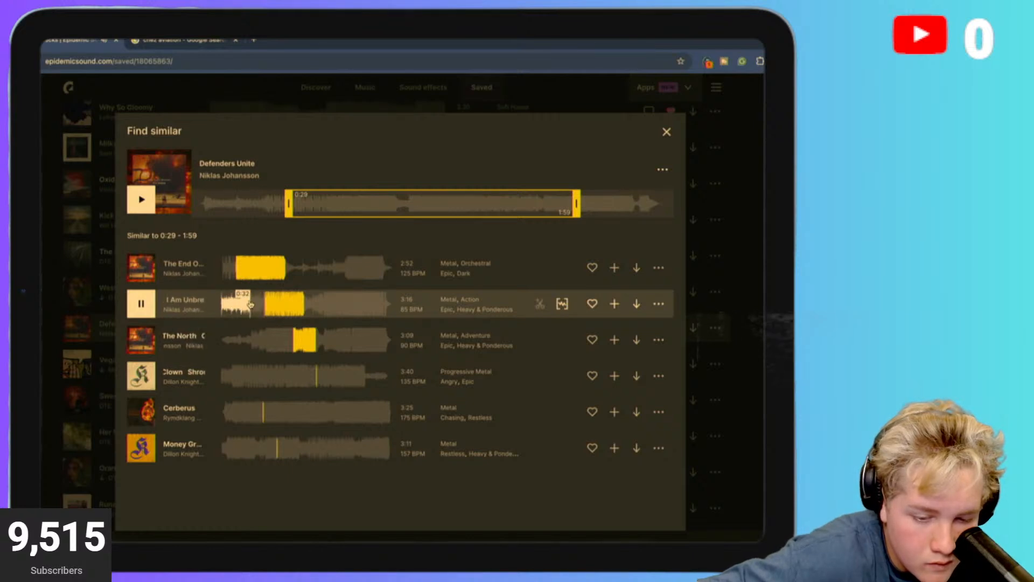
{"action": "left_click", "coordinate": [261, 305]}
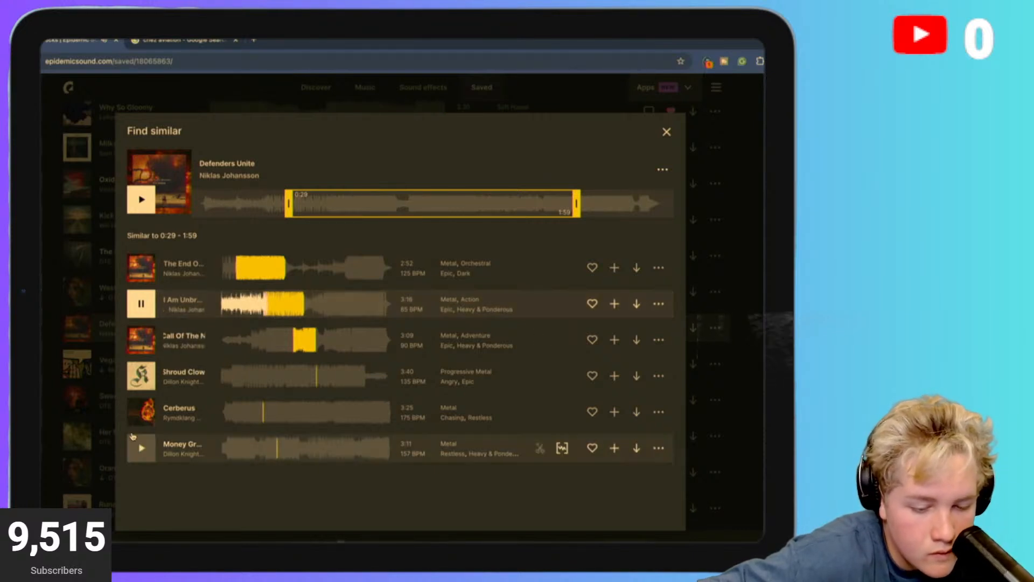
Preview the last two similar tracks, "Cerberus" and the one below it.
{"action": "left_click", "coordinate": [203, 412]}
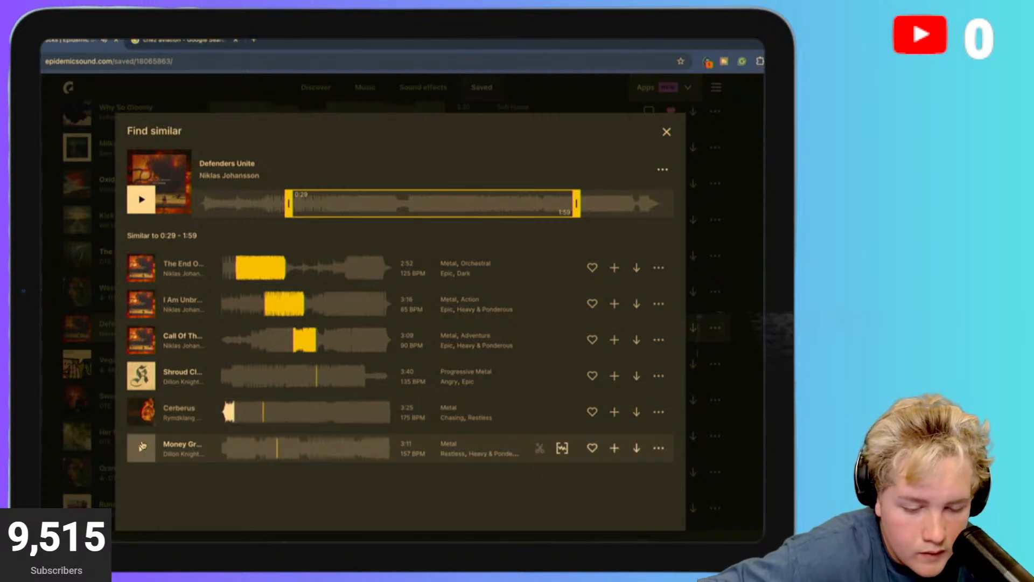
{"action": "left_click", "coordinate": [141, 448]}
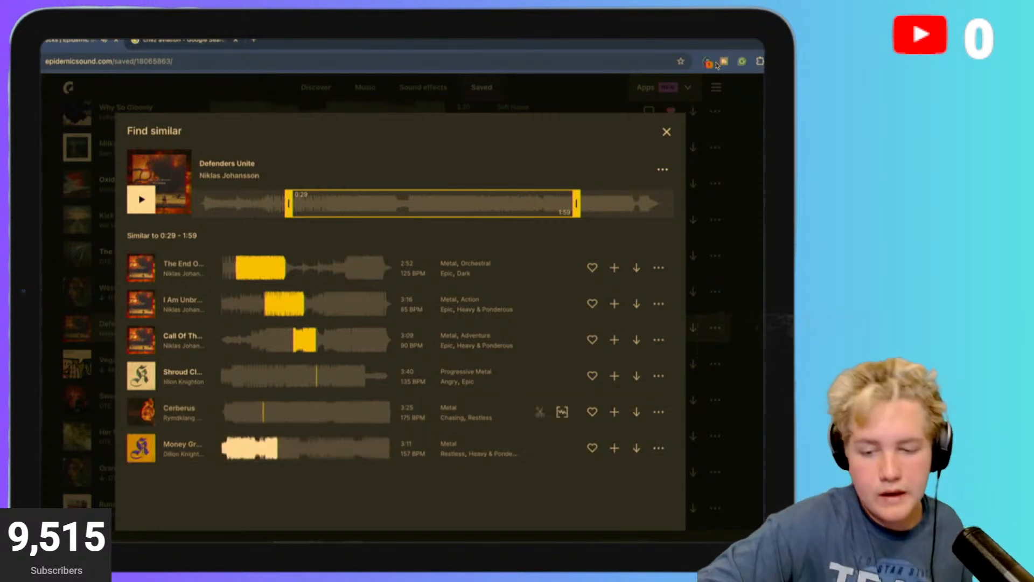
Close the similar-tracks results, leave the saved tracks for the Discover page, and search the music catalogue for "epic".
{"action": "left_click", "coordinate": [666, 132]}
{"action": "scroll", "coordinate": [316, 281], "scroll_direction": "up", "scroll_amount": 15}
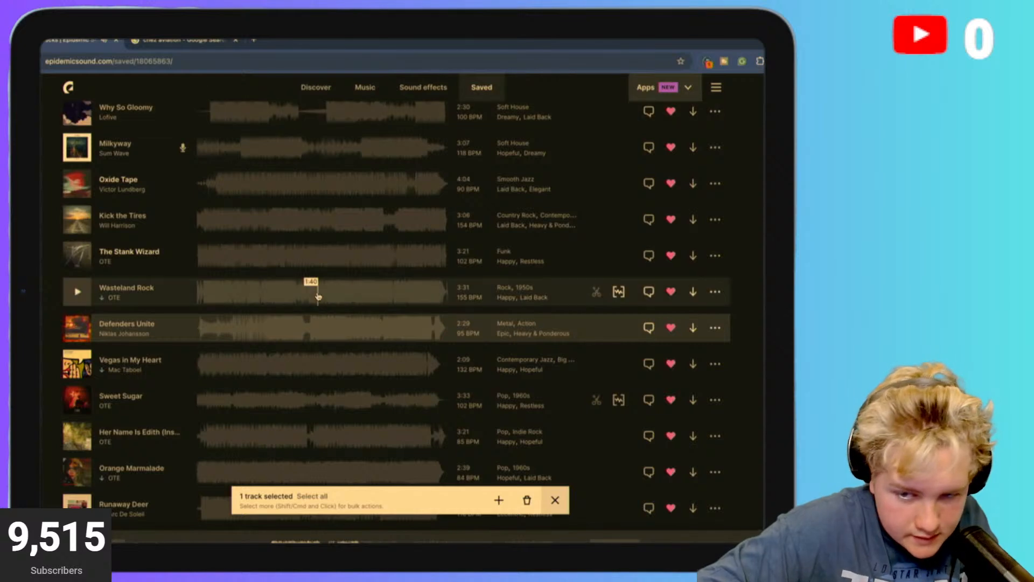
{"action": "left_click", "coordinate": [316, 87]}
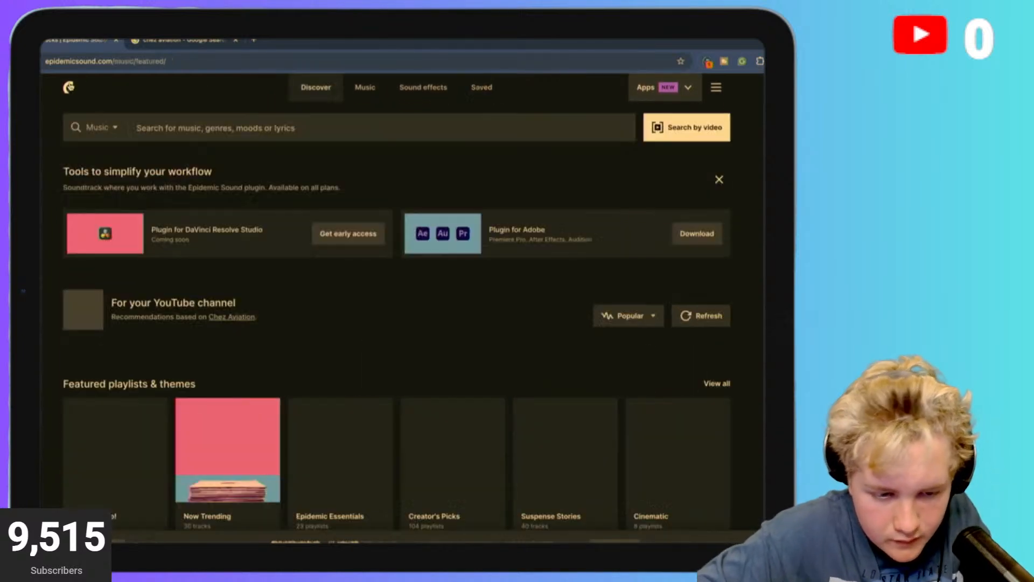
{"action": "left_click", "coordinate": [391, 132]}
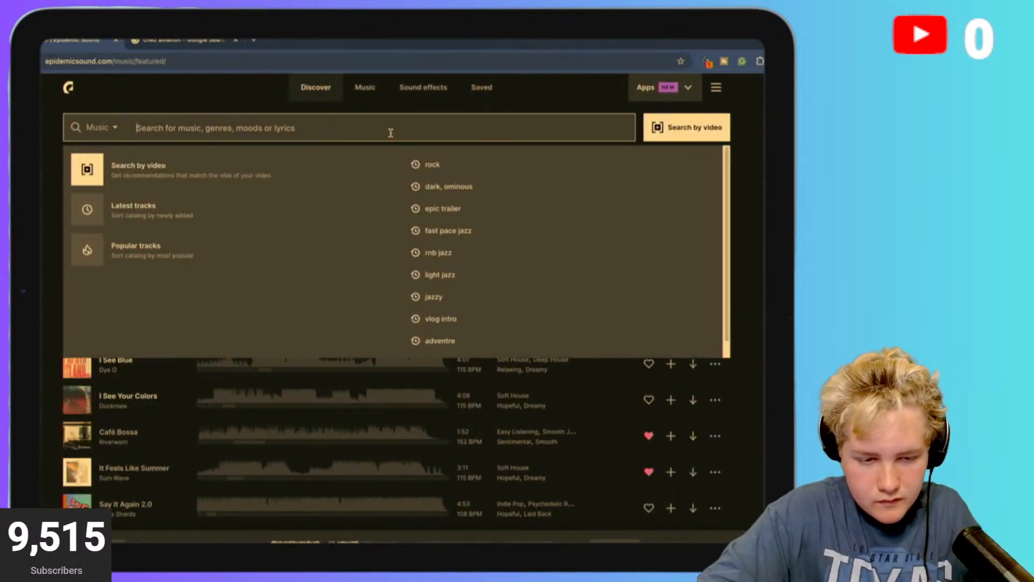
{"action": "type", "text": "epic"}
{"action": "key", "text": "Return"}
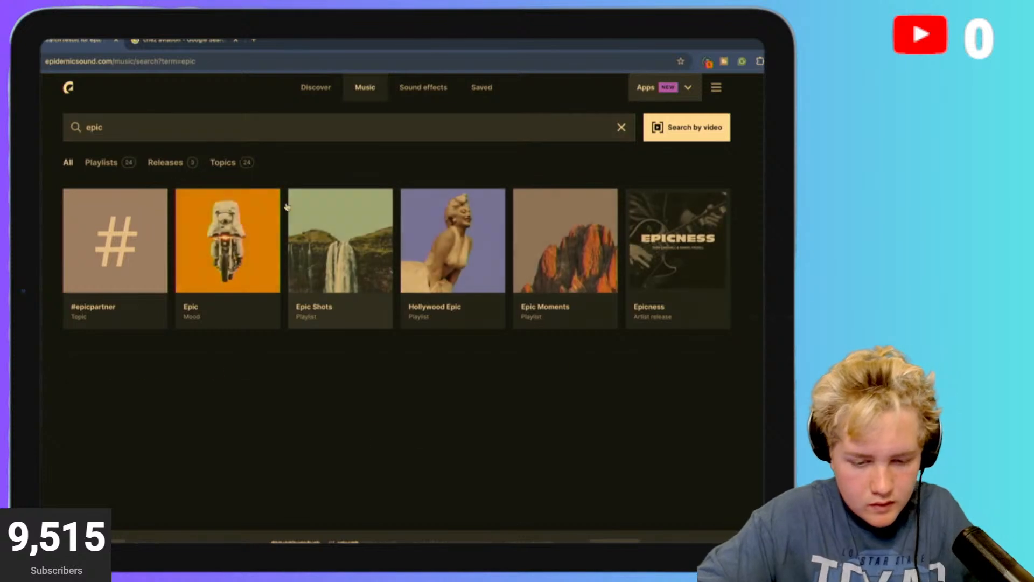
Refine the music search to "epic rock".
{"action": "left_click", "coordinate": [276, 133]}
{"action": "key", "text": "BackSpace"}
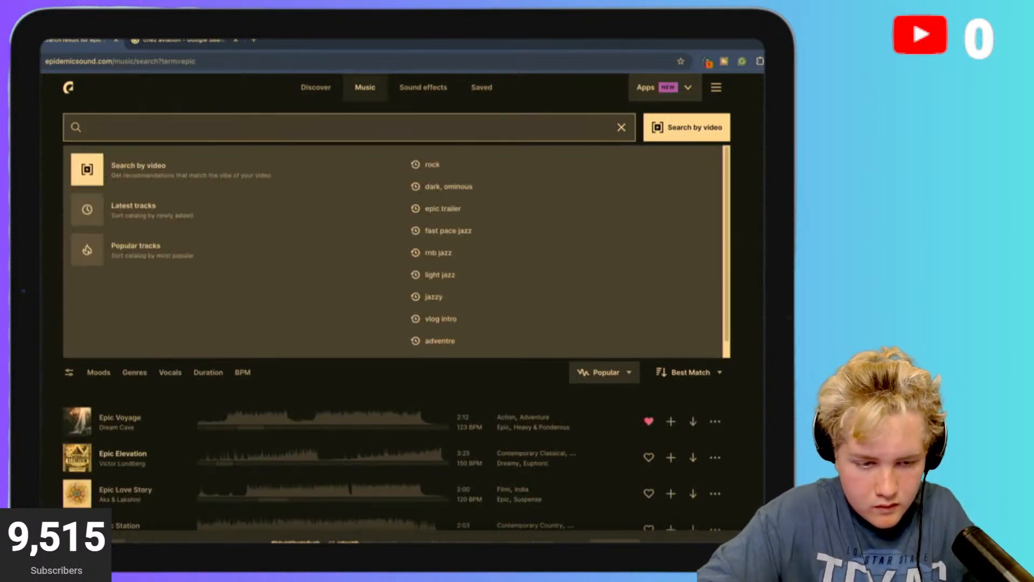
{"action": "type", "text": "epic "}
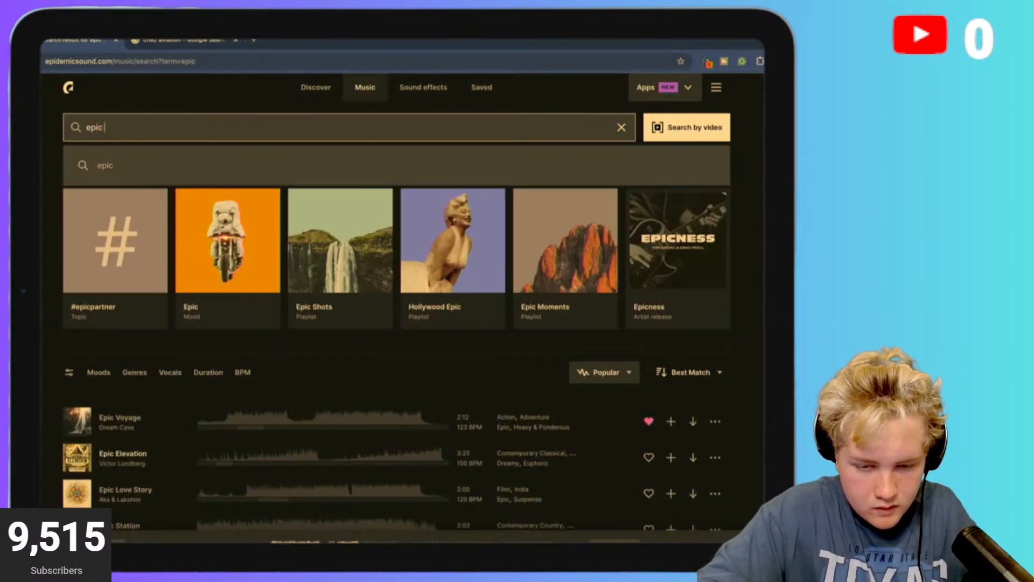
{"action": "type", "text": "rock"}
{"action": "key", "text": "Return"}
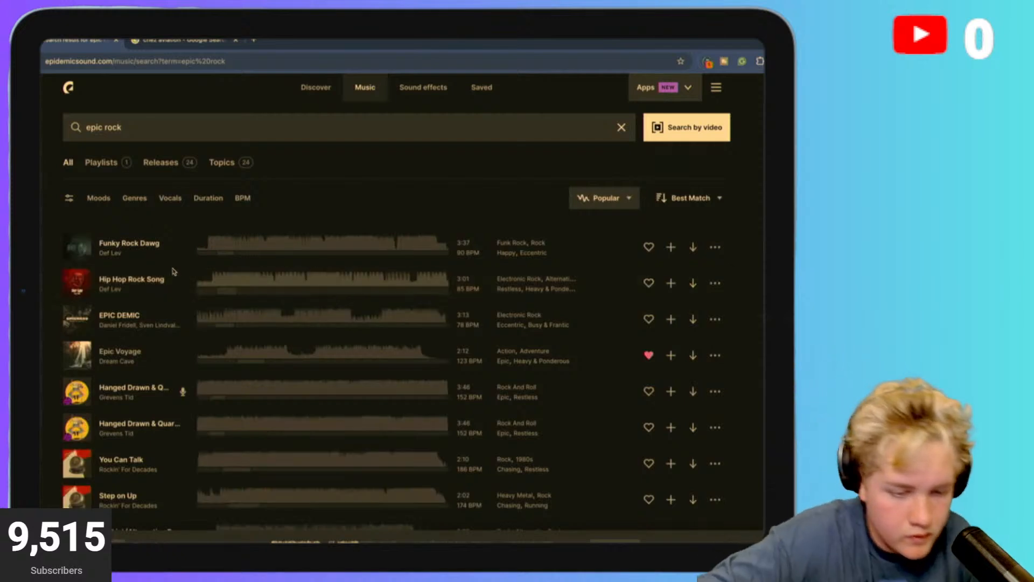
Preview "Hip Hop Rock Song", "Funky Rock Dawg", "Epic Voyage" and "Epicness" from the search results.
{"action": "left_click", "coordinate": [90, 282]}
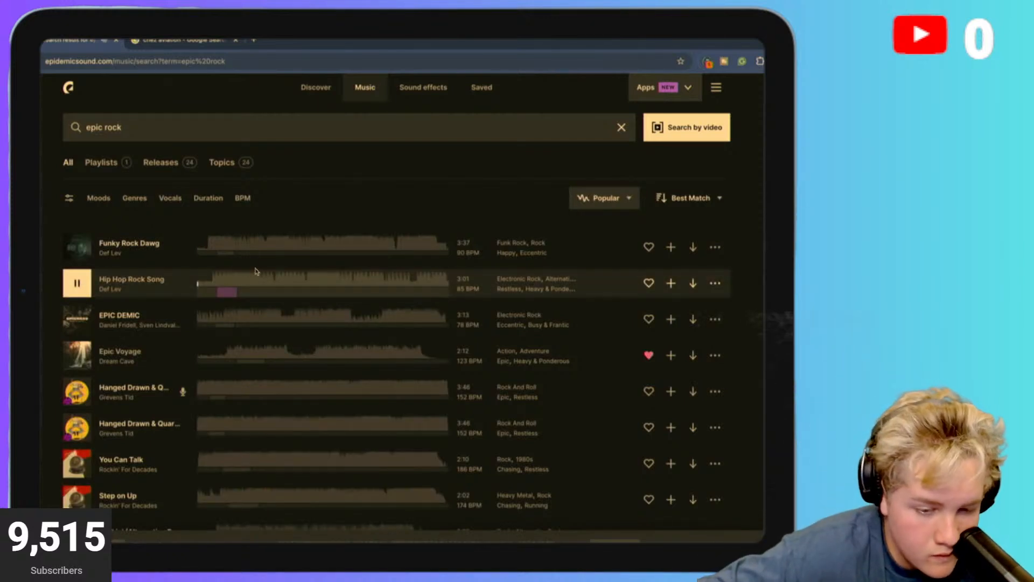
{"action": "left_click", "coordinate": [211, 284]}
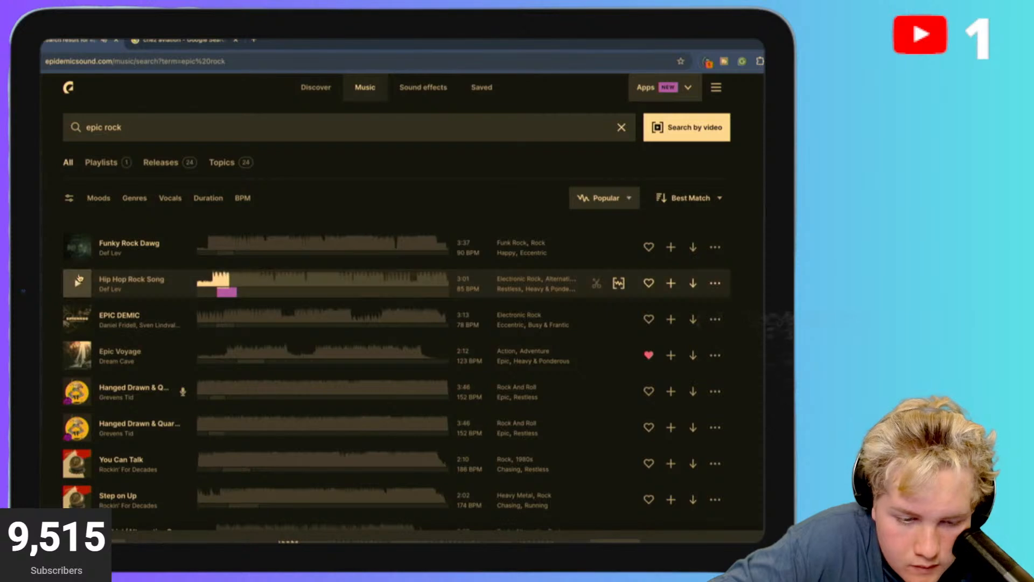
{"action": "left_click", "coordinate": [80, 248]}
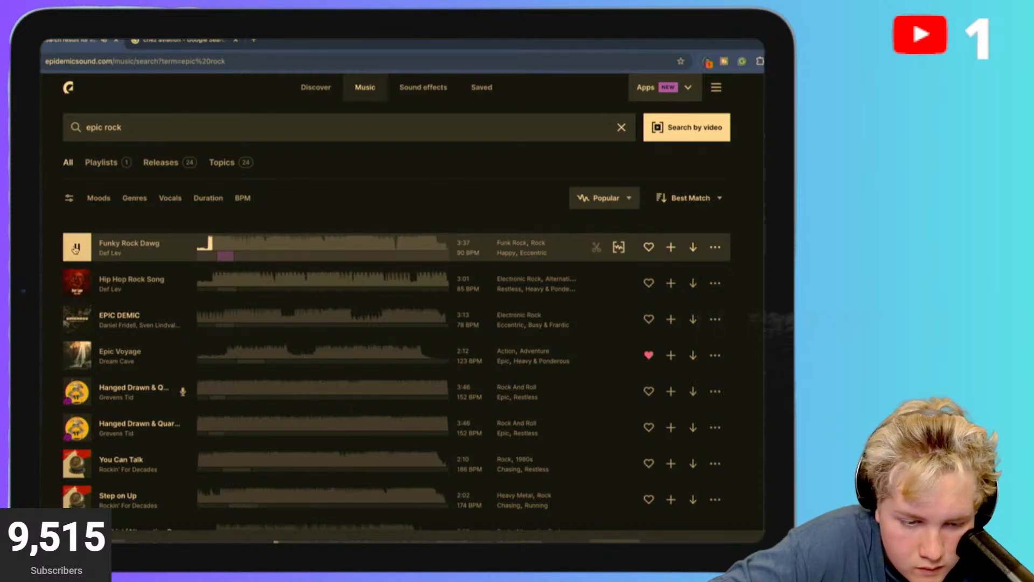
{"action": "left_click", "coordinate": [79, 357]}
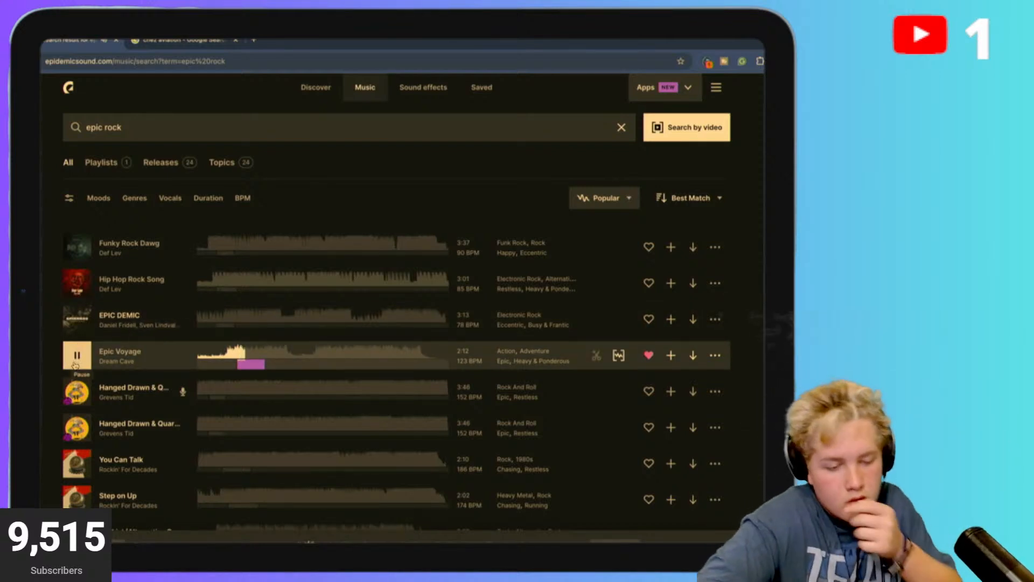
{"action": "left_click", "coordinate": [76, 356]}
{"action": "scroll", "coordinate": [75, 367], "scroll_direction": "down", "scroll_amount": 3}
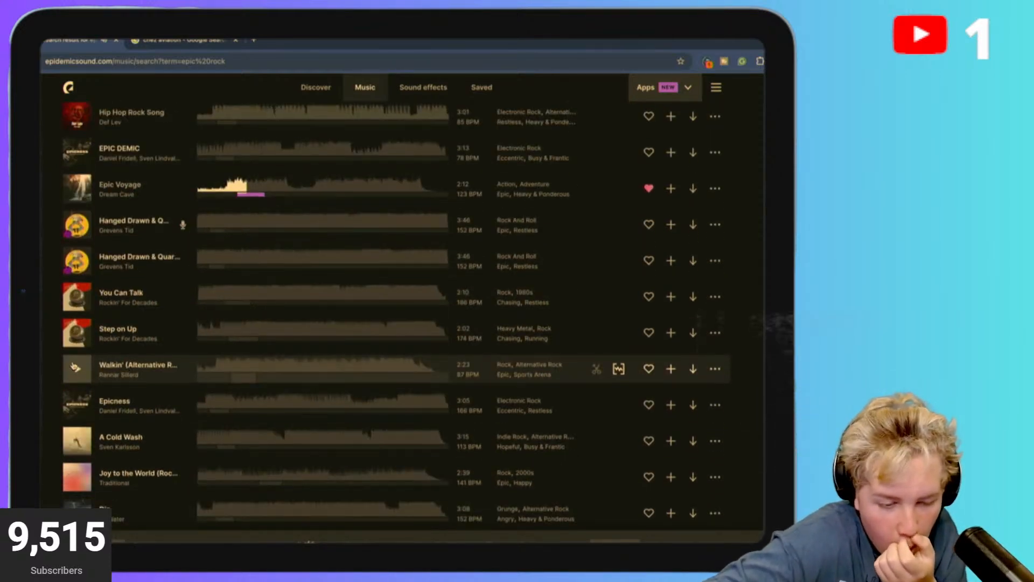
{"action": "left_click", "coordinate": [77, 403]}
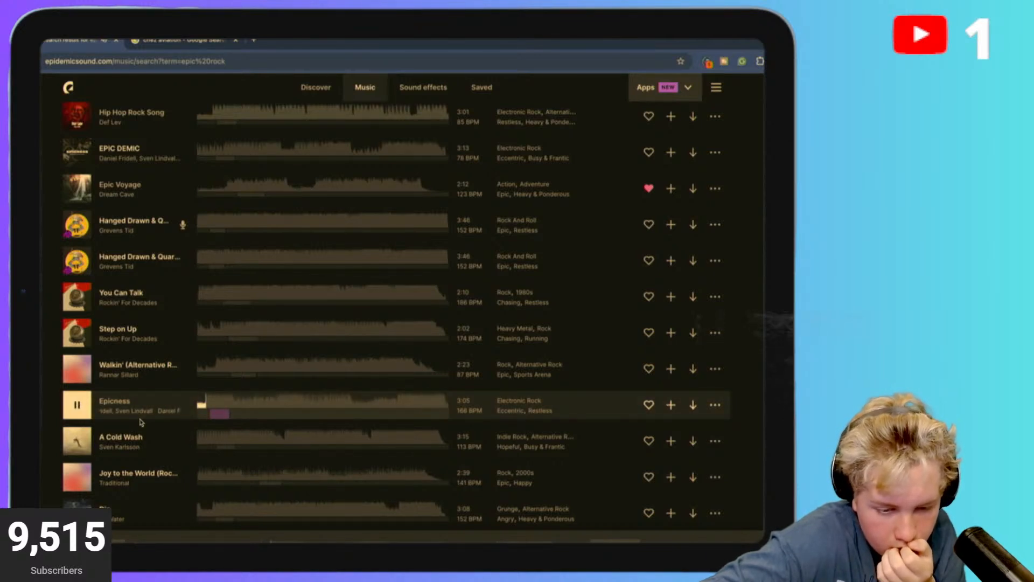
Replay "Hip Hop Rock Song", skip ahead to a later section, and restart it from the beginning.
{"action": "scroll", "coordinate": [96, 279], "scroll_direction": "up", "scroll_amount": 3}
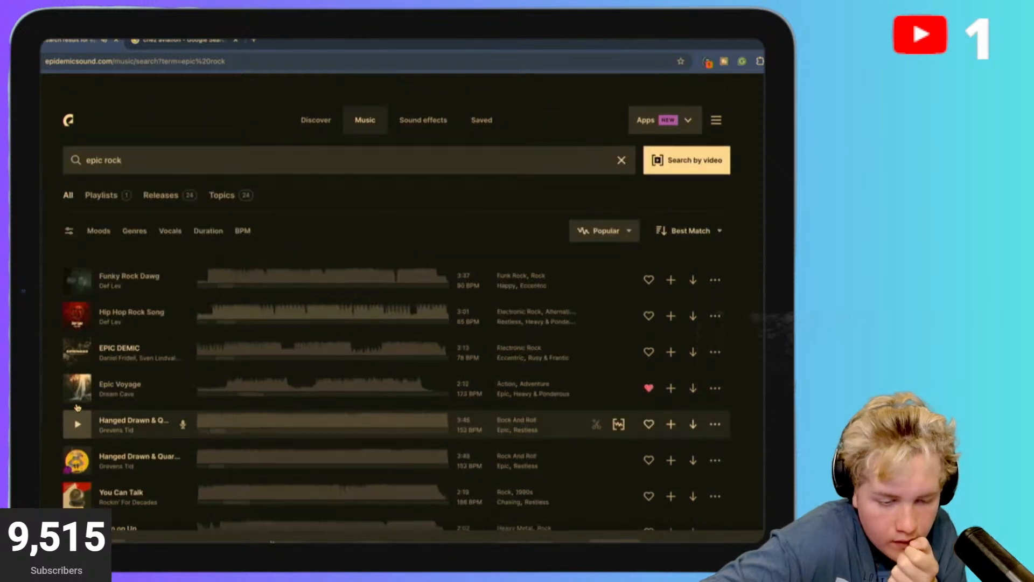
{"action": "left_click", "coordinate": [77, 283]}
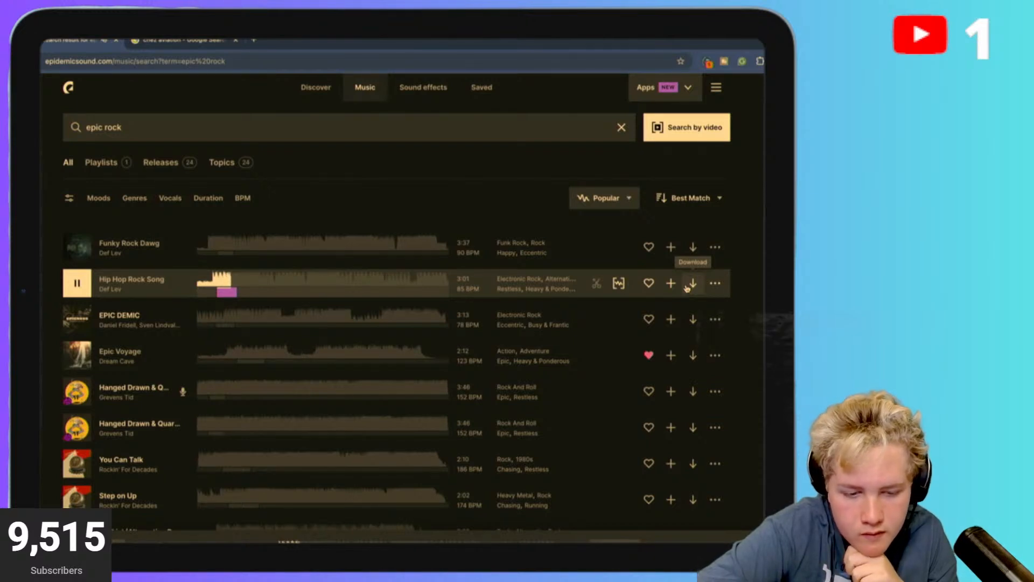
{"action": "left_click", "coordinate": [256, 281]}
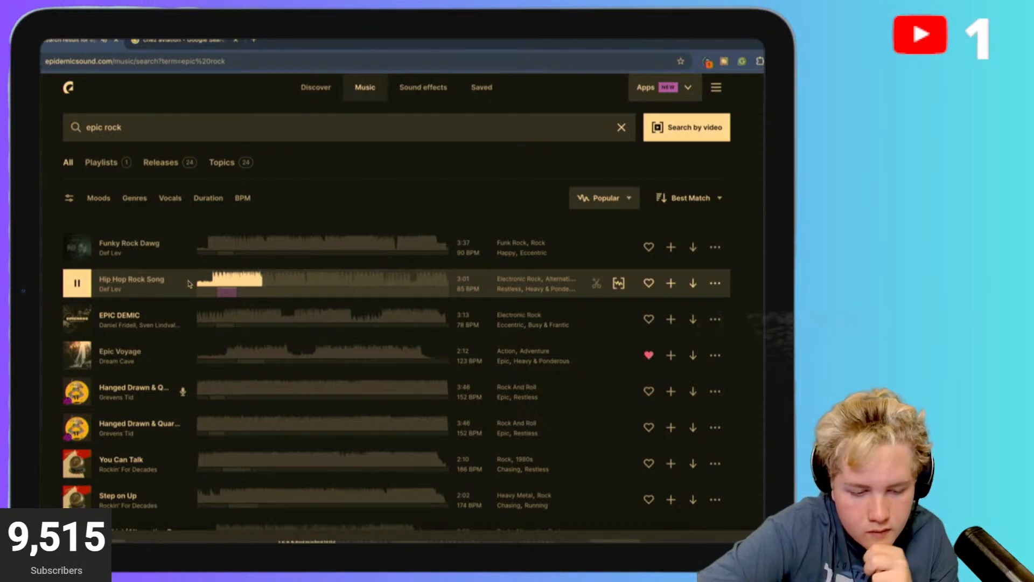
{"action": "left_click", "coordinate": [77, 283]}
{"action": "left_click", "coordinate": [198, 281]}
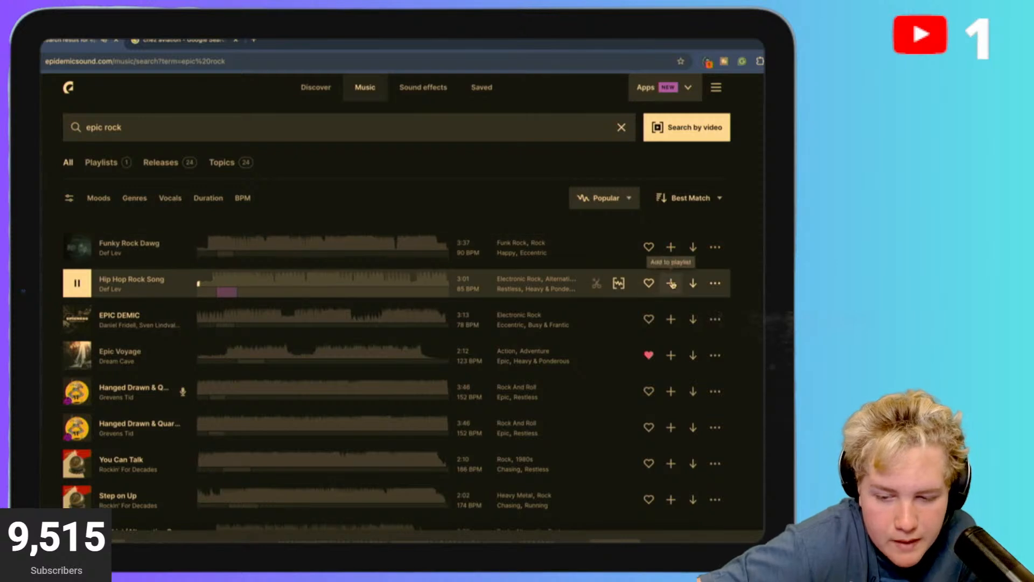
Download the full mix of "Hip Hop Rock Song" as MP3 and pause its preview.
{"action": "left_click", "coordinate": [693, 283]}
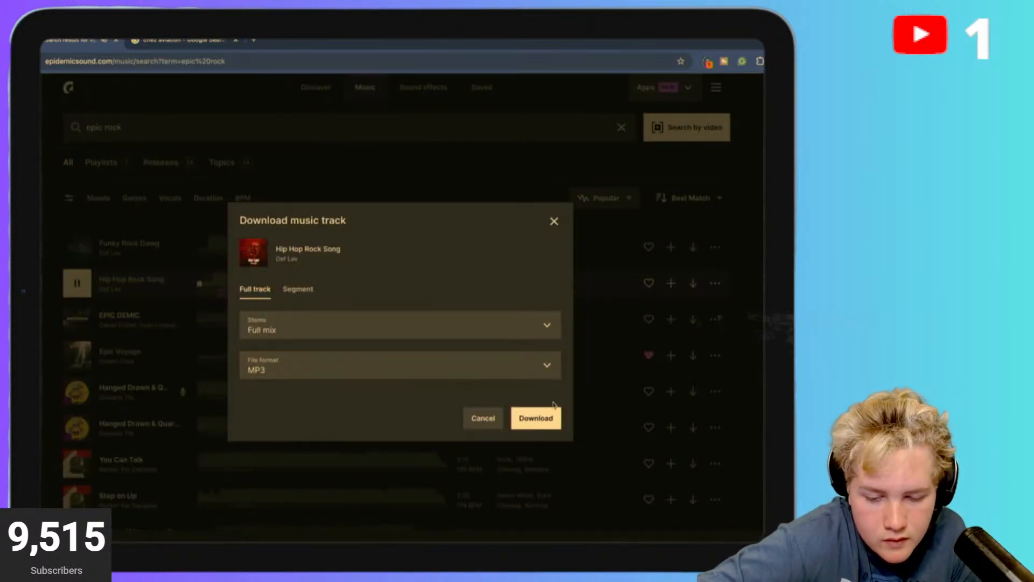
{"action": "left_click", "coordinate": [535, 418]}
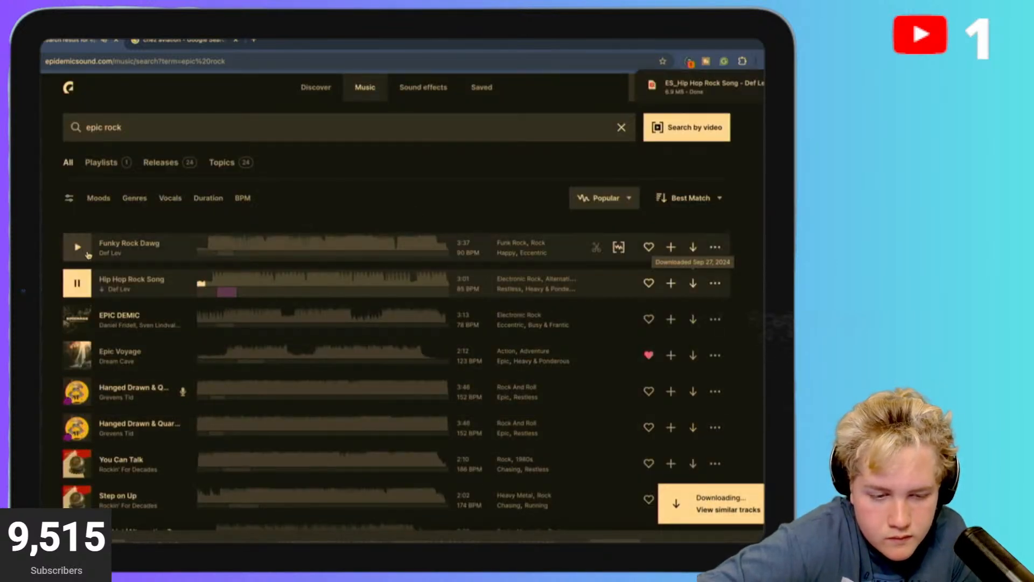
{"action": "left_click", "coordinate": [77, 284]}
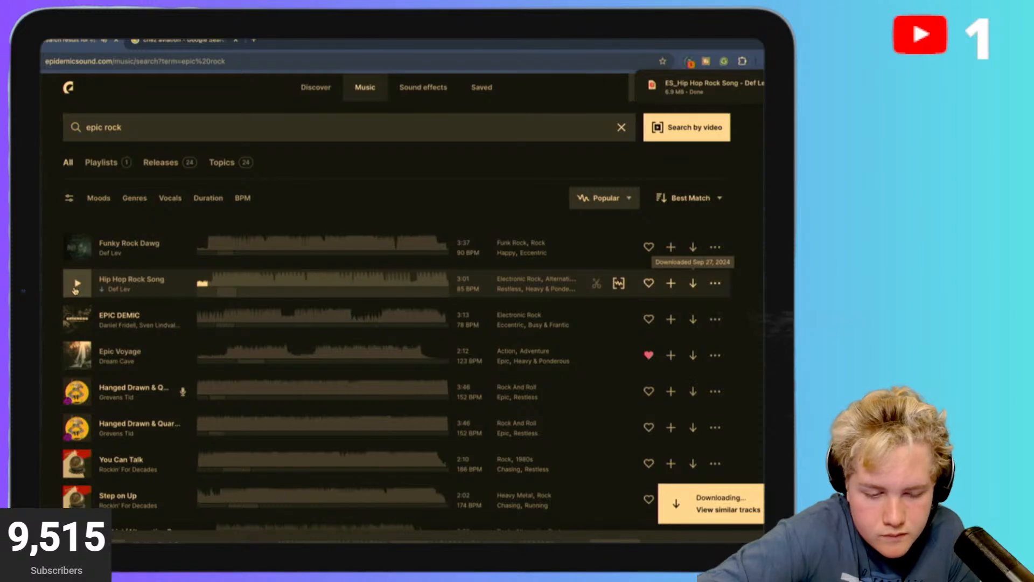
Switch to the Final Cut Pro project and preview the red-seated cabin clip ending in 0618 from the browser.
{"action": "key", "text": "ctrl+Left"}
{"action": "key", "text": "ctrl+Right"}
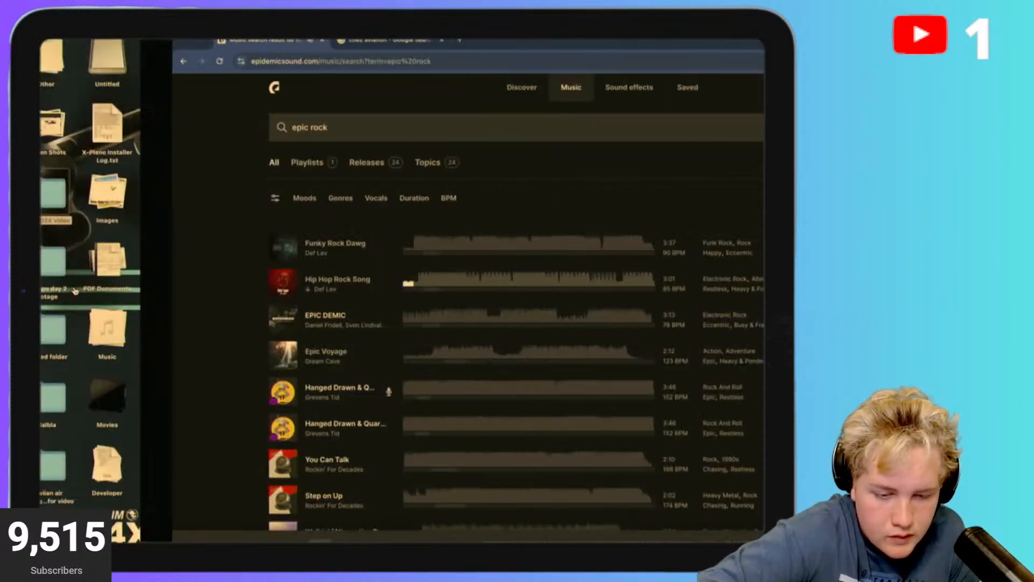
{"action": "key", "text": "ctrl+Left"}
{"action": "key", "text": "ctrl+Left"}
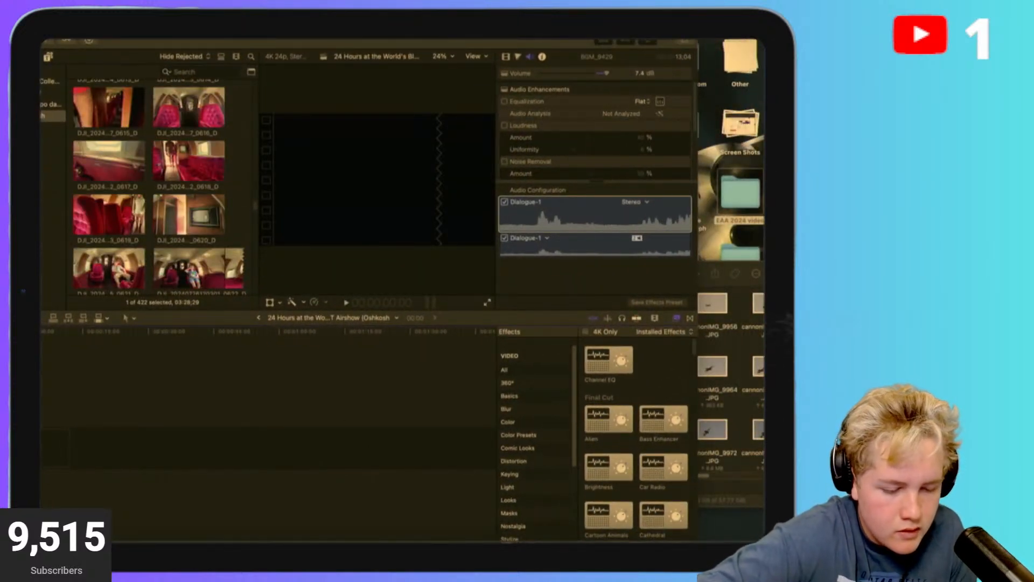
{"action": "key", "text": "super+Tab"}
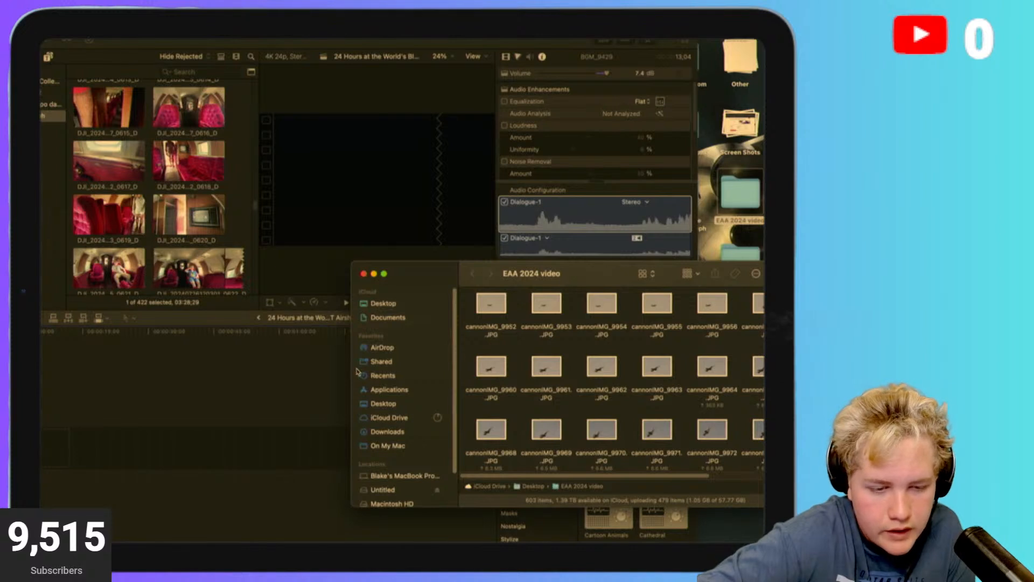
{"action": "left_click", "coordinate": [185, 164]}
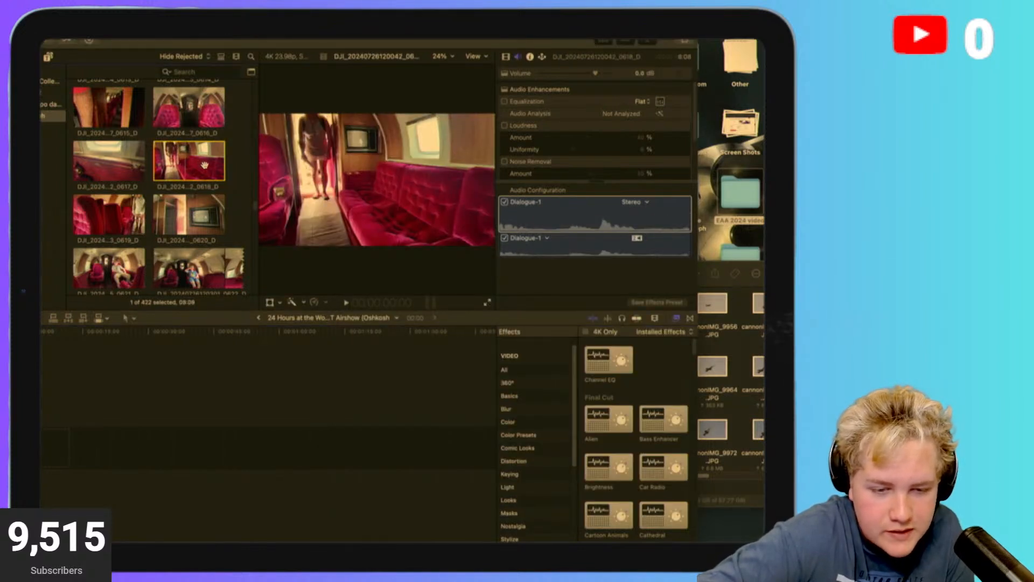
{"action": "key", "text": "space"}
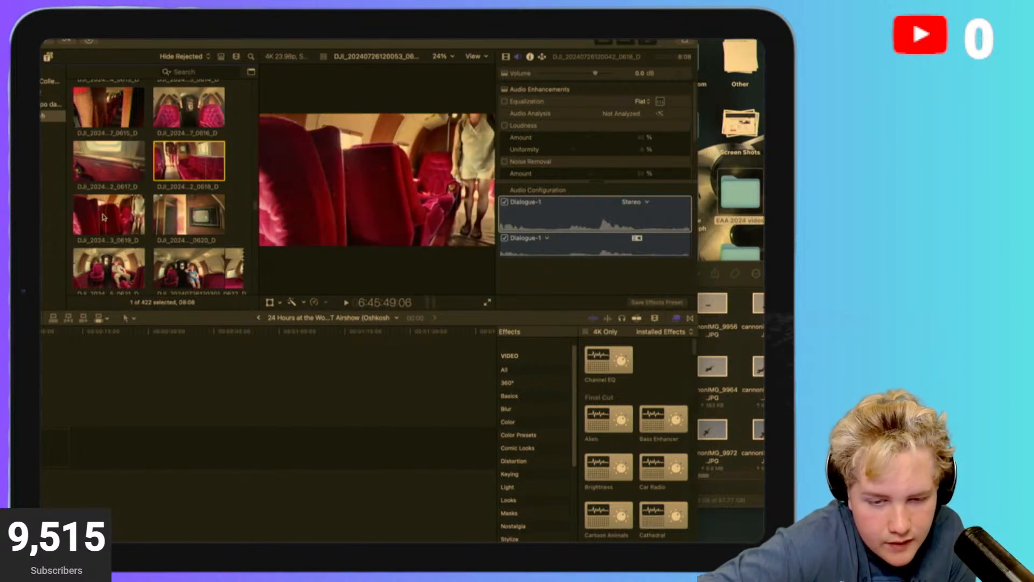
Skim the red aircraft and cabin clips from 0619 back to 0614, and select the exhibit clip ending in 0611.
{"action": "scroll", "coordinate": [104, 216], "scroll_direction": "up", "scroll_amount": 3}
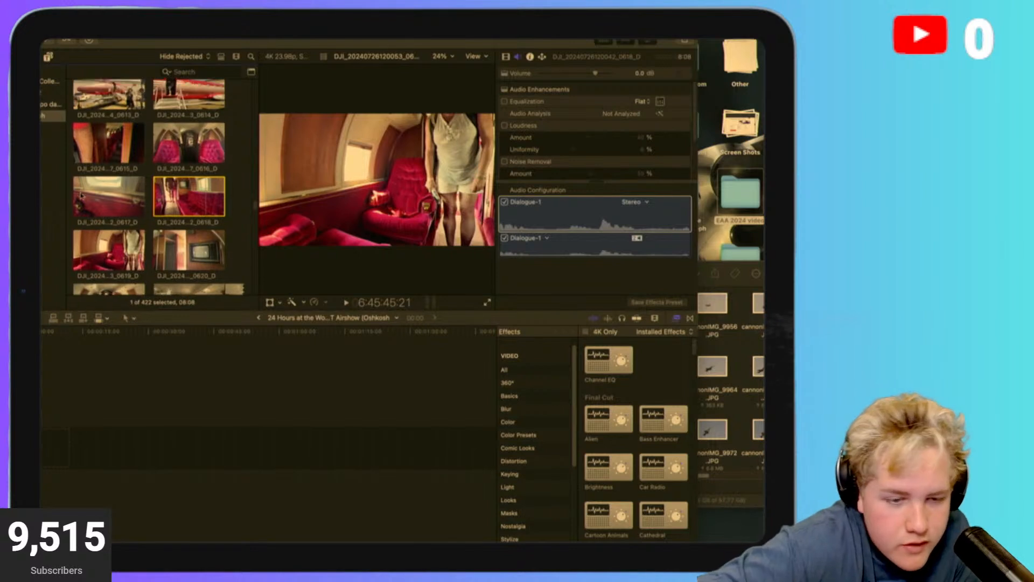
{"action": "scroll", "coordinate": [82, 196], "scroll_direction": "up", "scroll_amount": 1}
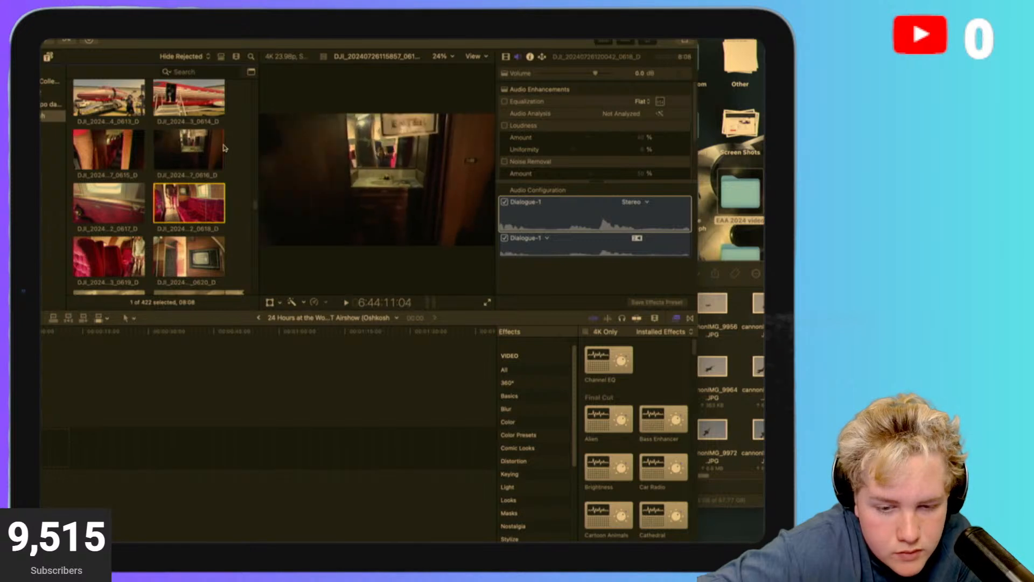
{"action": "scroll", "coordinate": [108, 151], "scroll_direction": "up", "scroll_amount": 3}
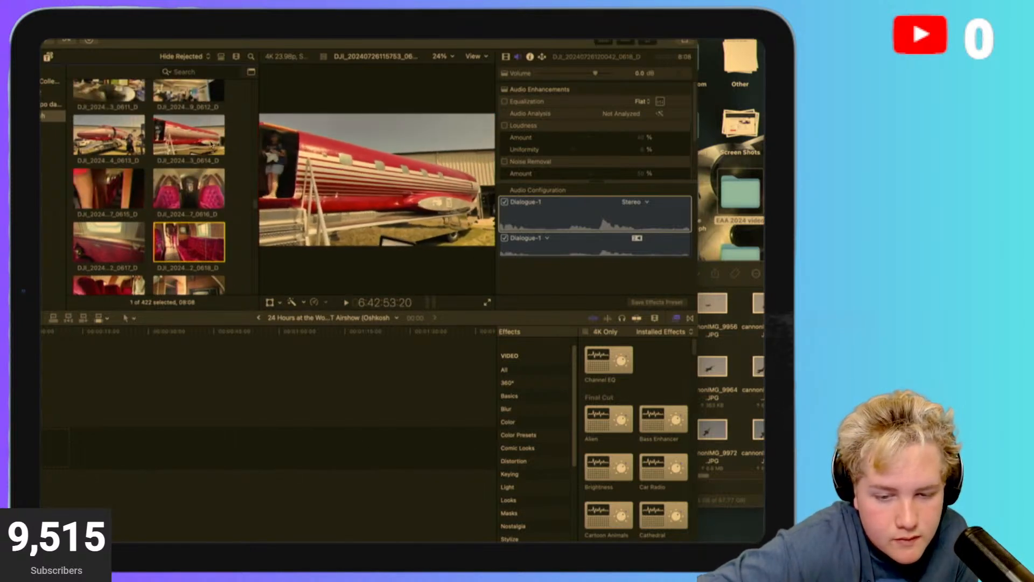
{"action": "scroll", "coordinate": [135, 109], "scroll_direction": "up", "scroll_amount": 5}
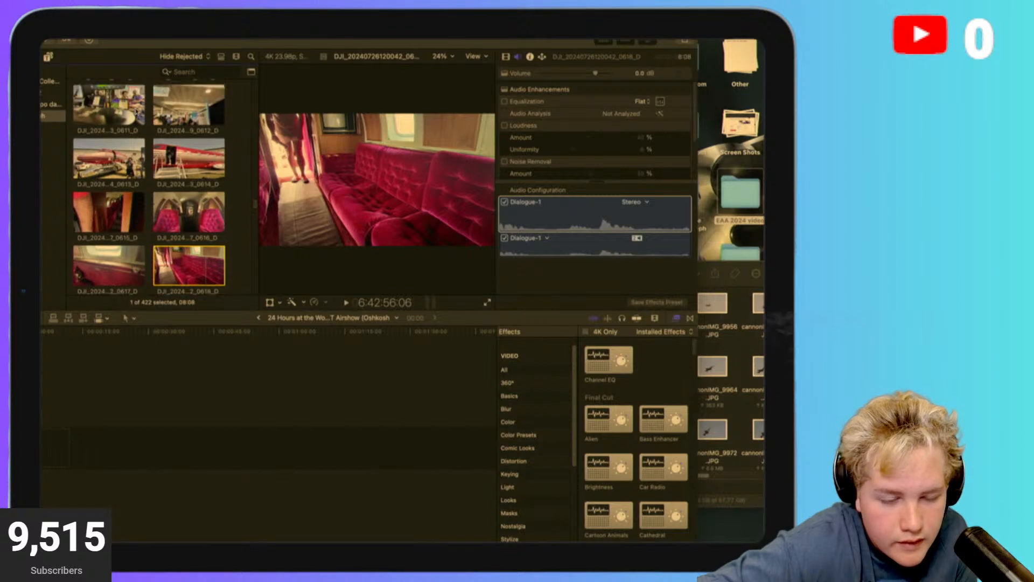
{"action": "left_click", "coordinate": [115, 209]}
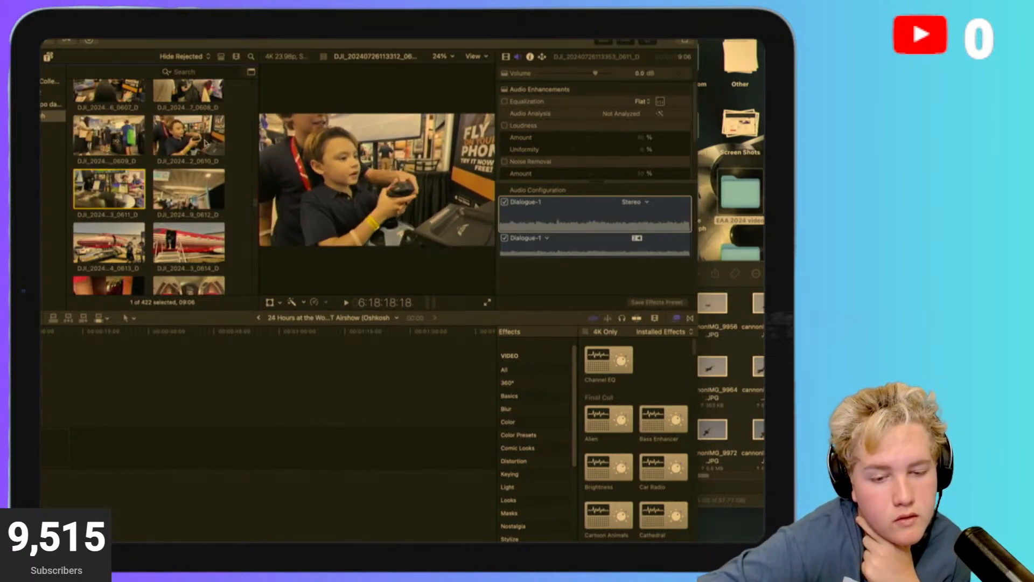
Skim the exhibit hall clips ending in 0610, 0607 and 0605.
{"action": "scroll", "coordinate": [215, 143], "scroll_direction": "up", "scroll_amount": 3}
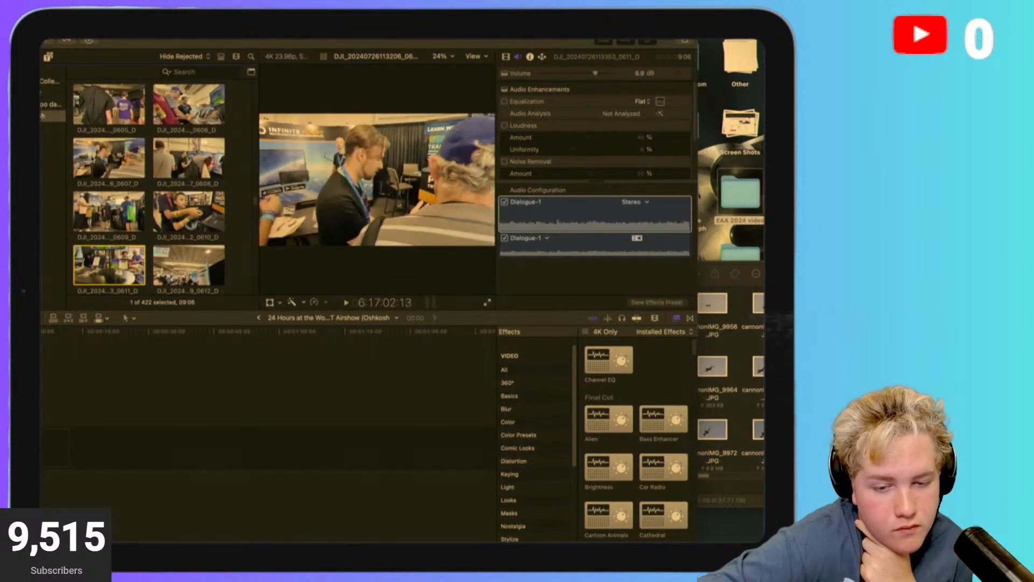
{"action": "scroll", "coordinate": [79, 159], "scroll_direction": "up", "scroll_amount": 3}
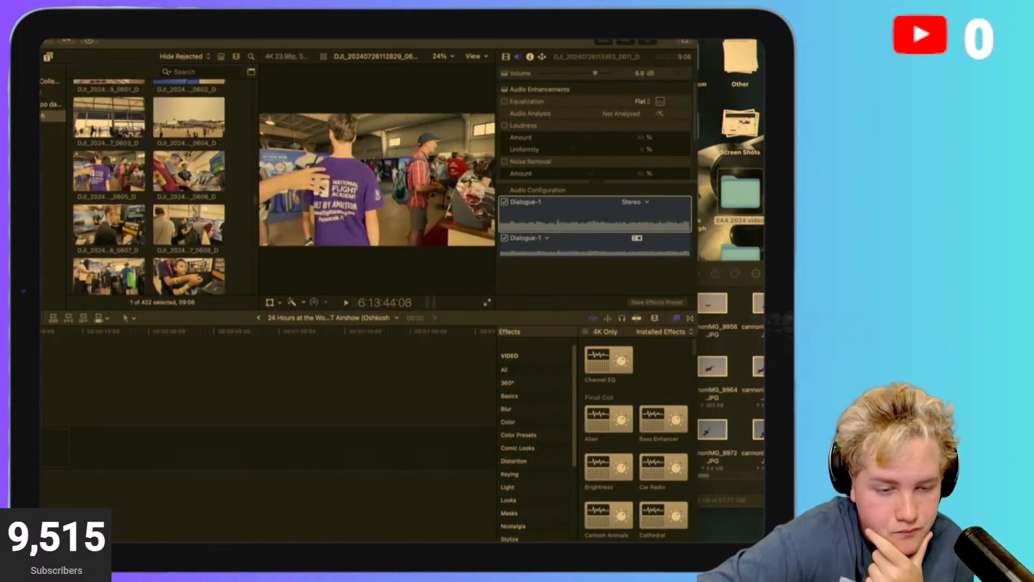
{"action": "scroll", "coordinate": [172, 177], "scroll_direction": "up", "scroll_amount": 4}
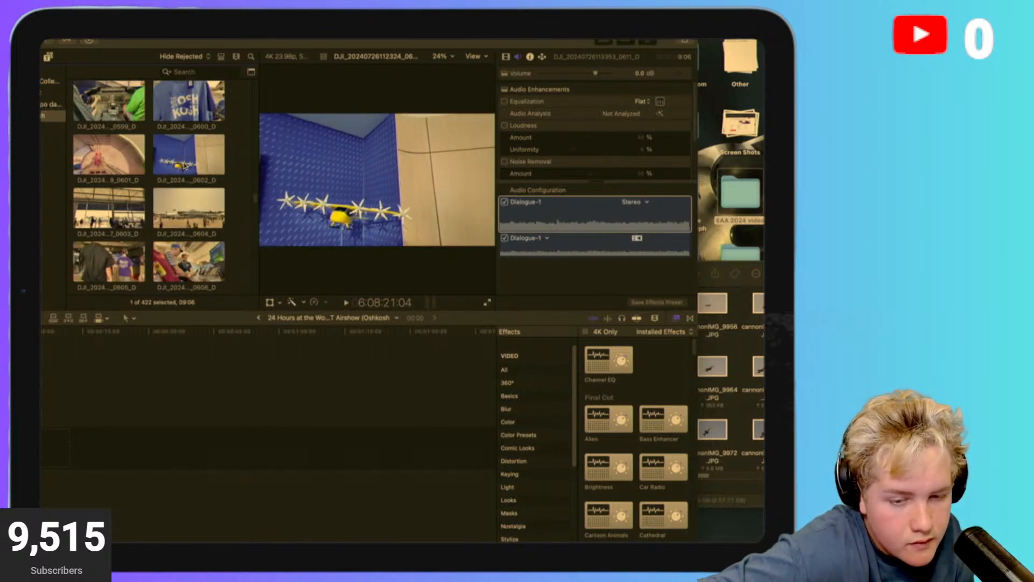
Preview the model plane clip 0602, the Oshkosh shirt clip 0600 and the simulator clip 0599, and select clip 0601.
{"action": "scroll", "coordinate": [185, 165], "scroll_direction": "up", "scroll_amount": 2}
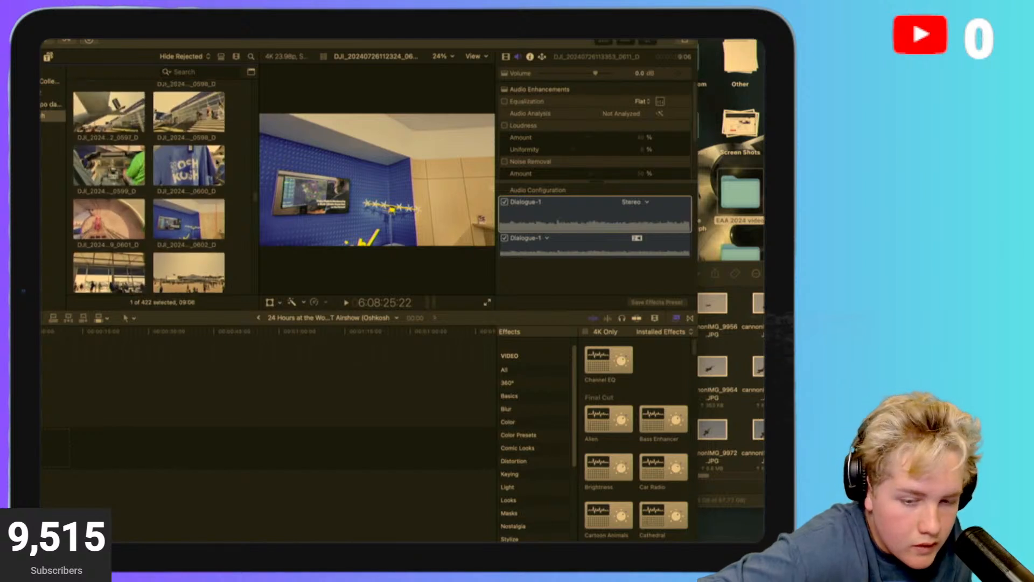
{"action": "scroll", "coordinate": [187, 168], "scroll_direction": "up", "scroll_amount": 1}
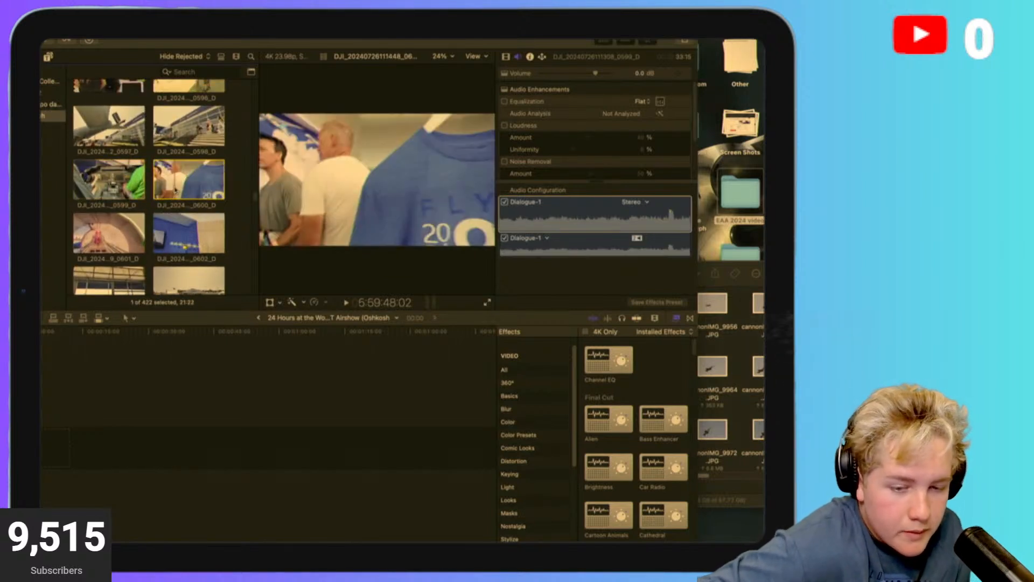
{"action": "left_click", "coordinate": [188, 183]}
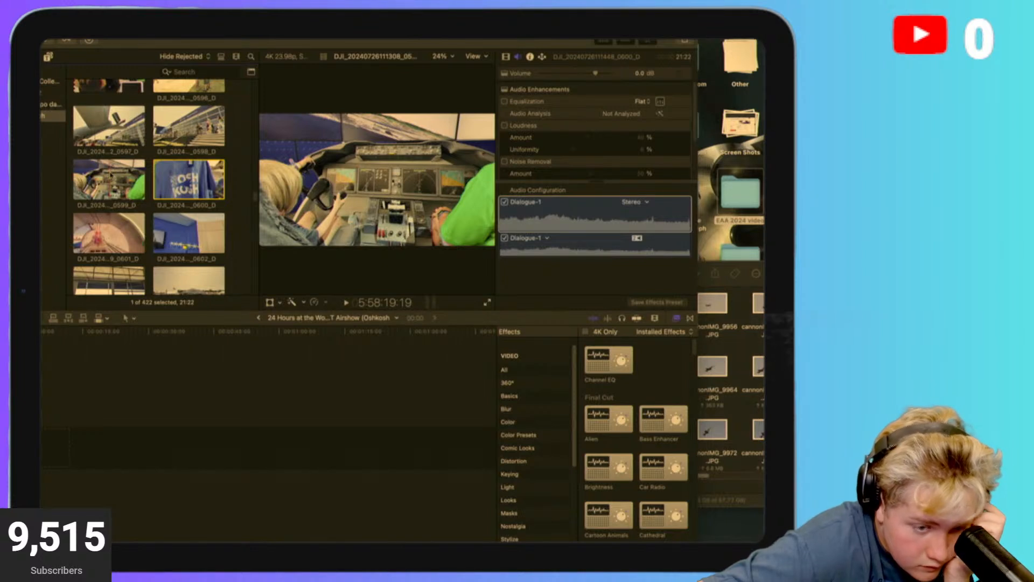
{"action": "left_click", "coordinate": [92, 242]}
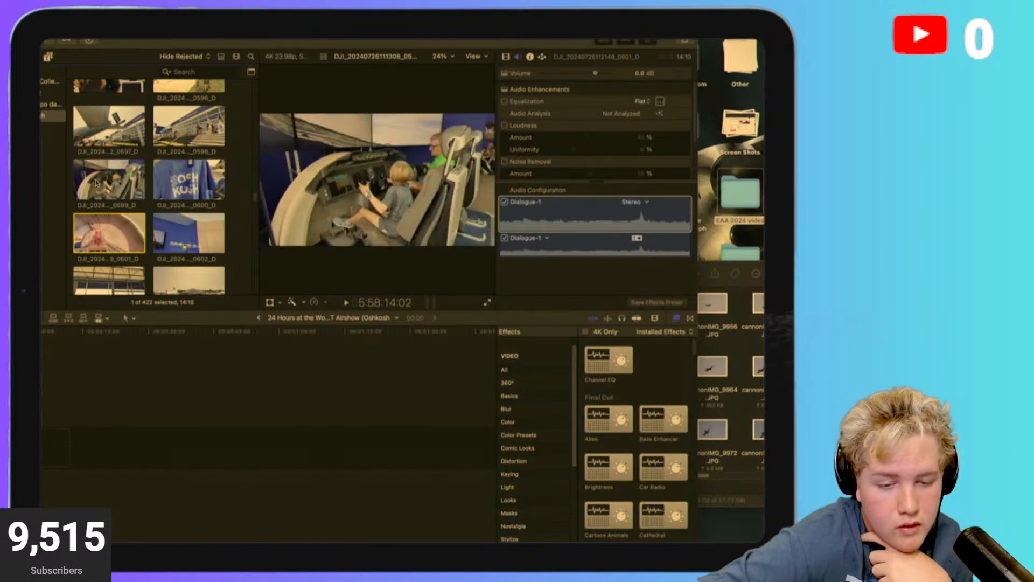
Scan the Jul 26, 2024 group in the browser, from its opening clips through the late clips around 0675.
{"action": "scroll", "coordinate": [96, 184], "scroll_direction": "up", "scroll_amount": 10}
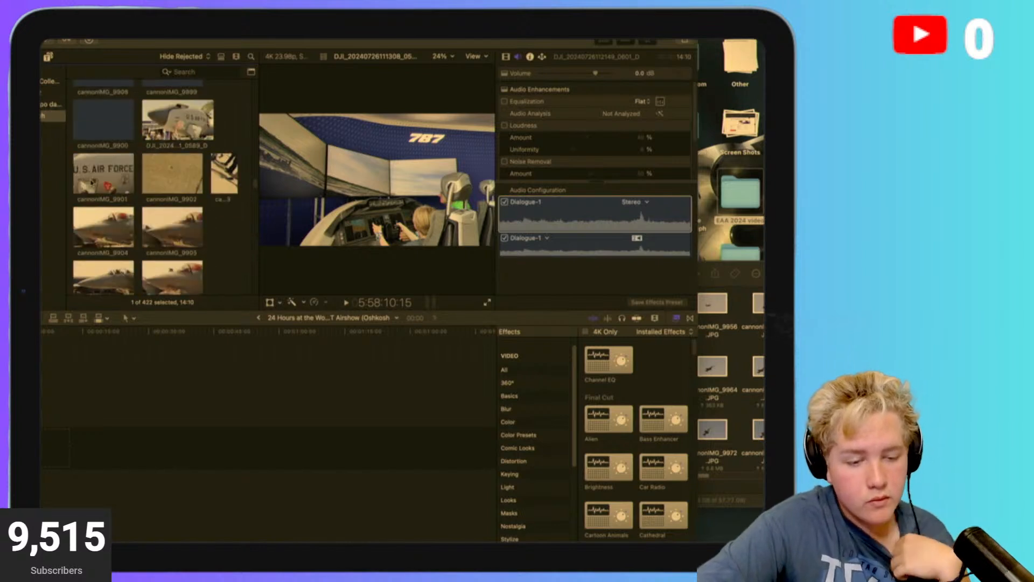
{"action": "scroll", "coordinate": [93, 183], "scroll_direction": "down", "scroll_amount": 5}
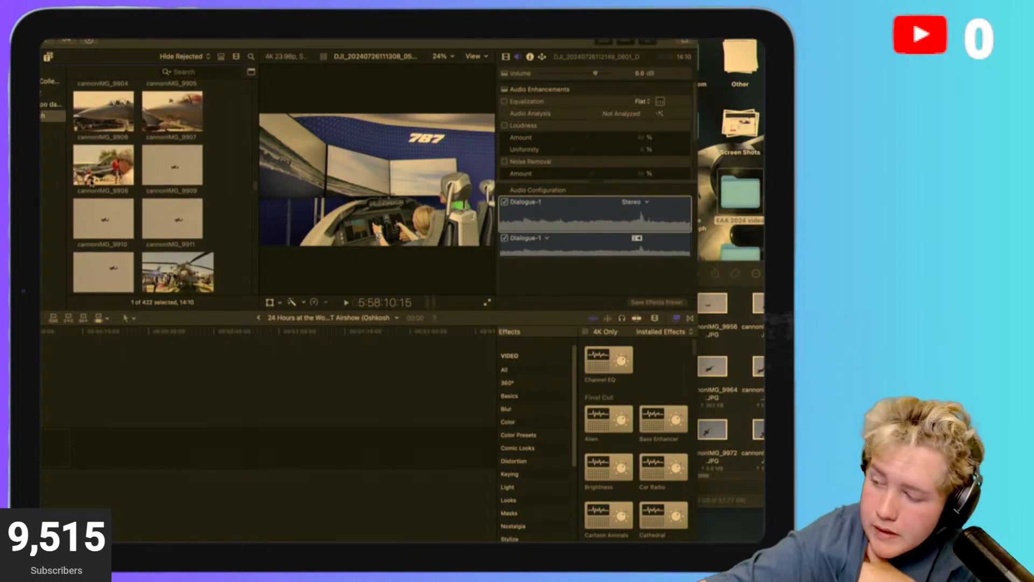
{"action": "scroll", "coordinate": [93, 184], "scroll_direction": "up", "scroll_amount": 10}
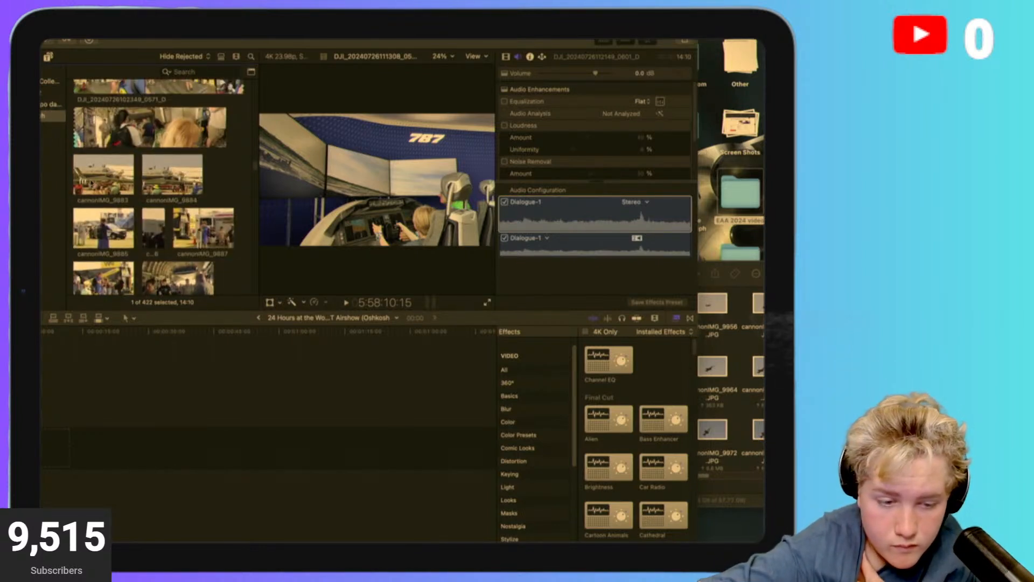
{"action": "scroll", "coordinate": [92, 183], "scroll_direction": "up", "scroll_amount": 10}
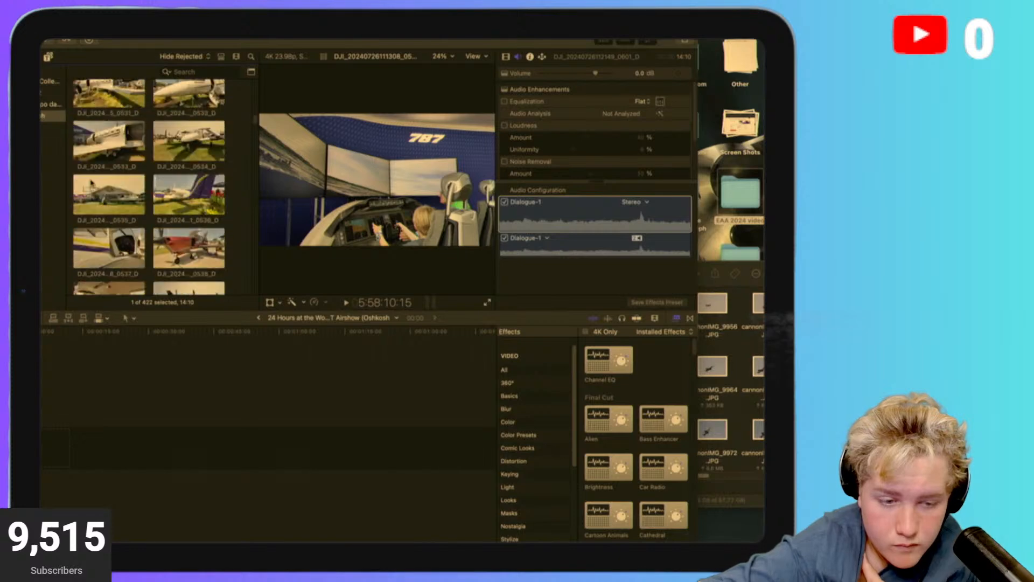
{"action": "scroll", "coordinate": [159, 186], "scroll_direction": "up", "scroll_amount": 10}
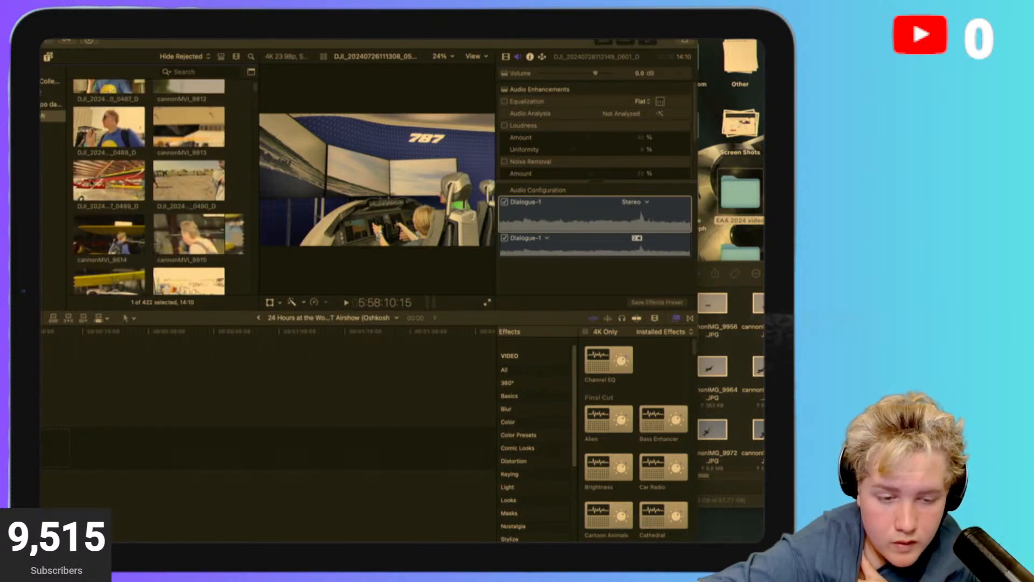
{"action": "scroll", "coordinate": [159, 185], "scroll_direction": "up", "scroll_amount": 5}
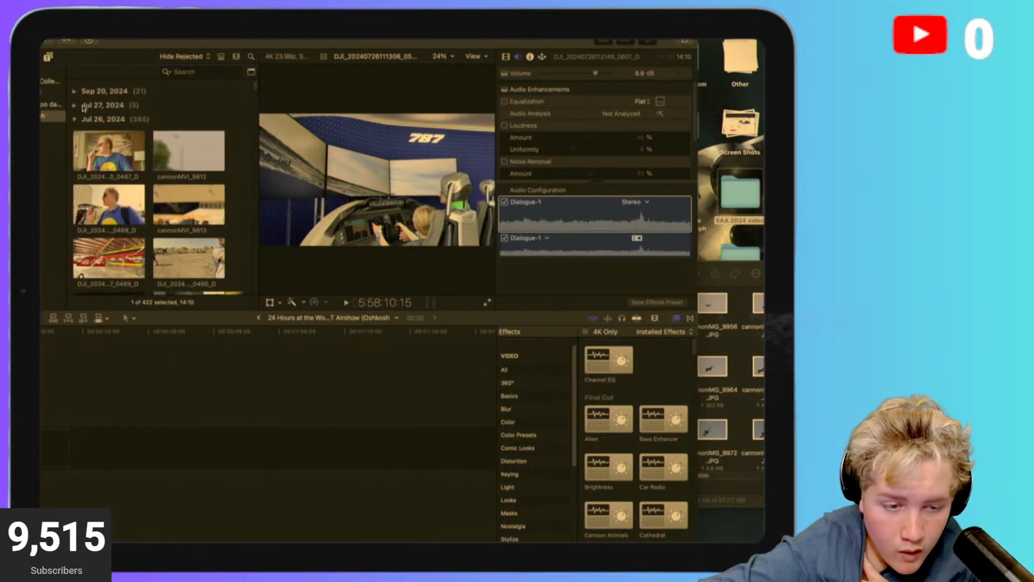
{"action": "left_click", "coordinate": [75, 107]}
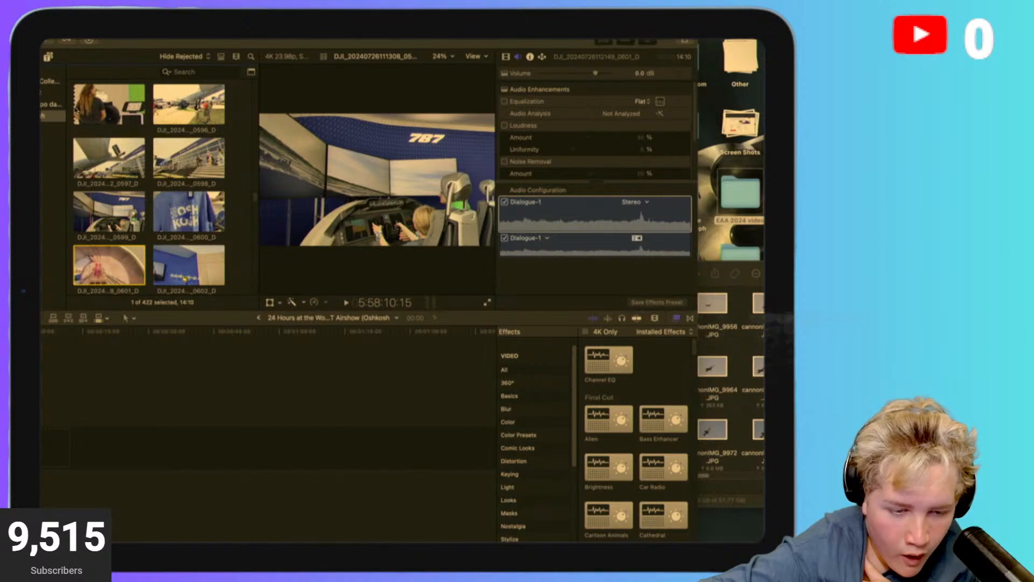
{"action": "scroll", "coordinate": [76, 110], "scroll_direction": "up", "scroll_amount": 10}
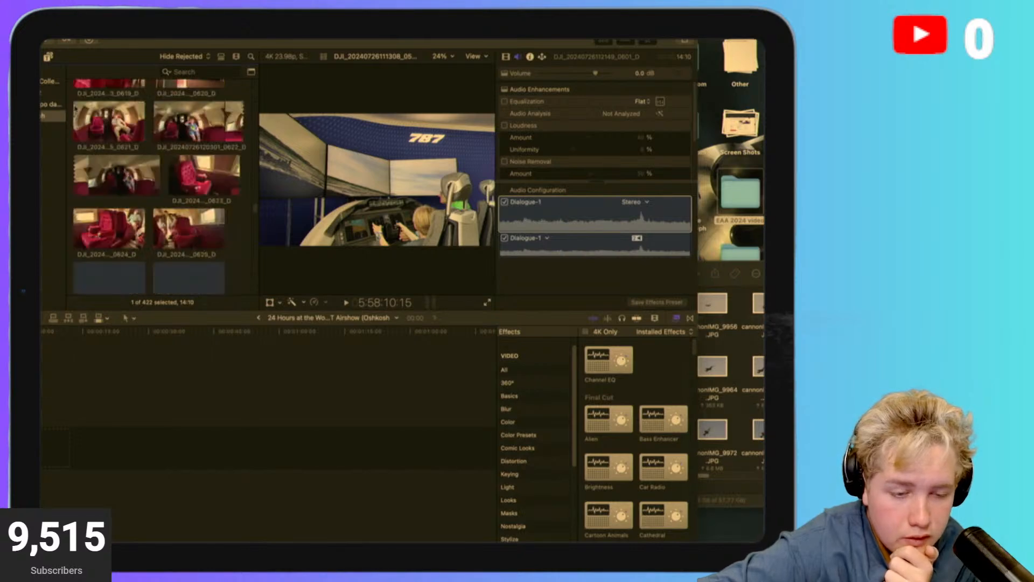
{"action": "scroll", "coordinate": [75, 110], "scroll_direction": "down", "scroll_amount": 15}
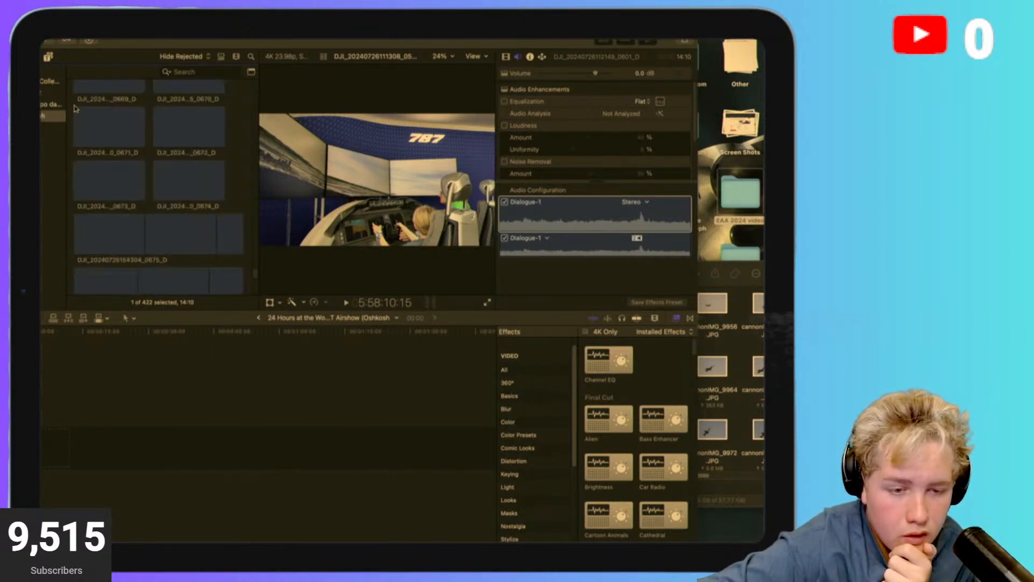
{"action": "scroll", "coordinate": [75, 109], "scroll_direction": "up", "scroll_amount": 20}
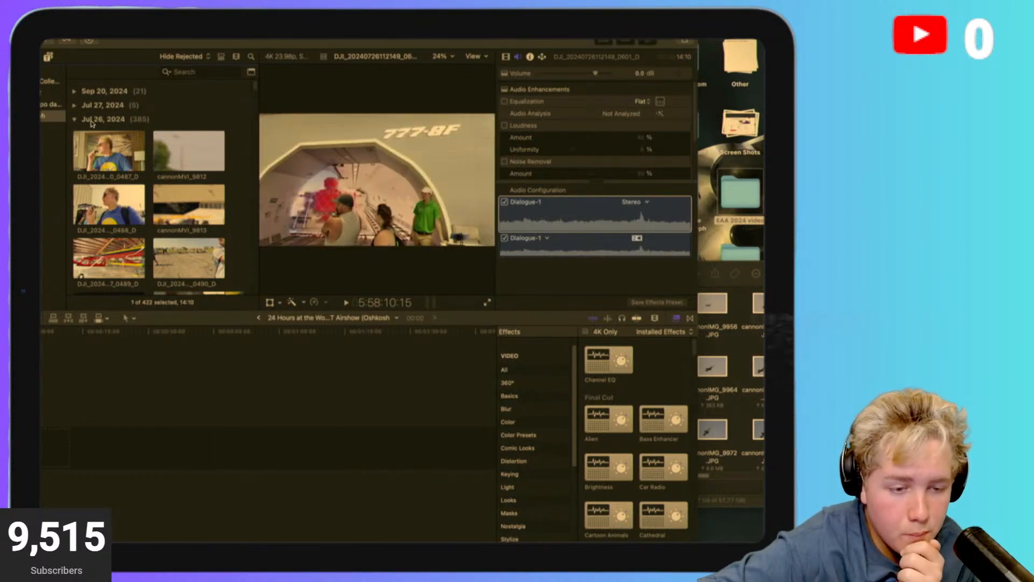
Find the talking clip ending in 0571 in front of the large military aircraft and skim it along with its neighbours.
{"action": "scroll", "coordinate": [93, 190], "scroll_direction": "down", "scroll_amount": 15}
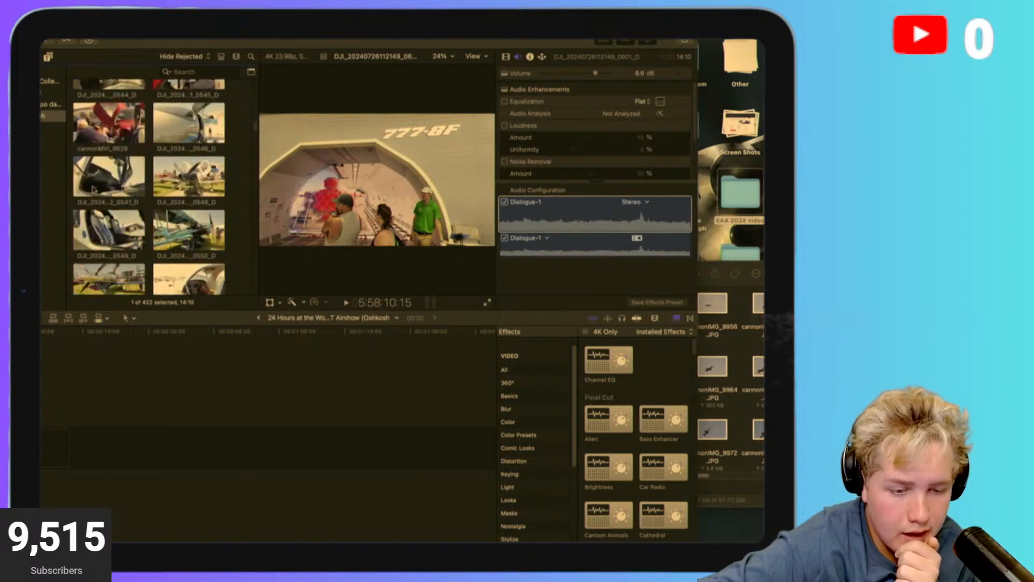
{"action": "scroll", "coordinate": [94, 191], "scroll_direction": "down", "scroll_amount": 5}
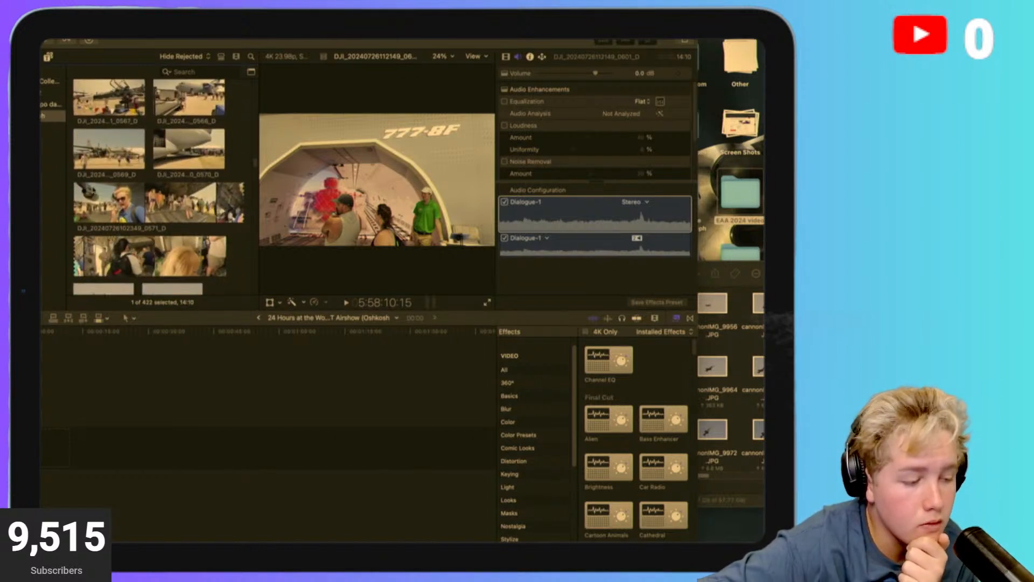
{"action": "scroll", "coordinate": [94, 190], "scroll_direction": "up", "scroll_amount": 1}
{"action": "scroll", "coordinate": [94, 190], "scroll_direction": "down", "scroll_amount": 1}
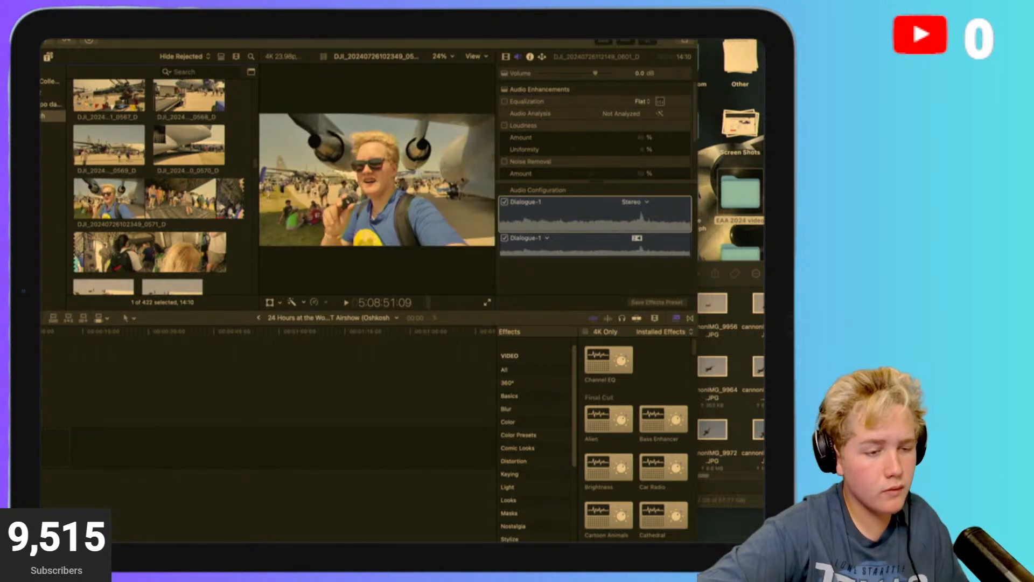
{"action": "scroll", "coordinate": [159, 180], "scroll_direction": "down", "scroll_amount": 1}
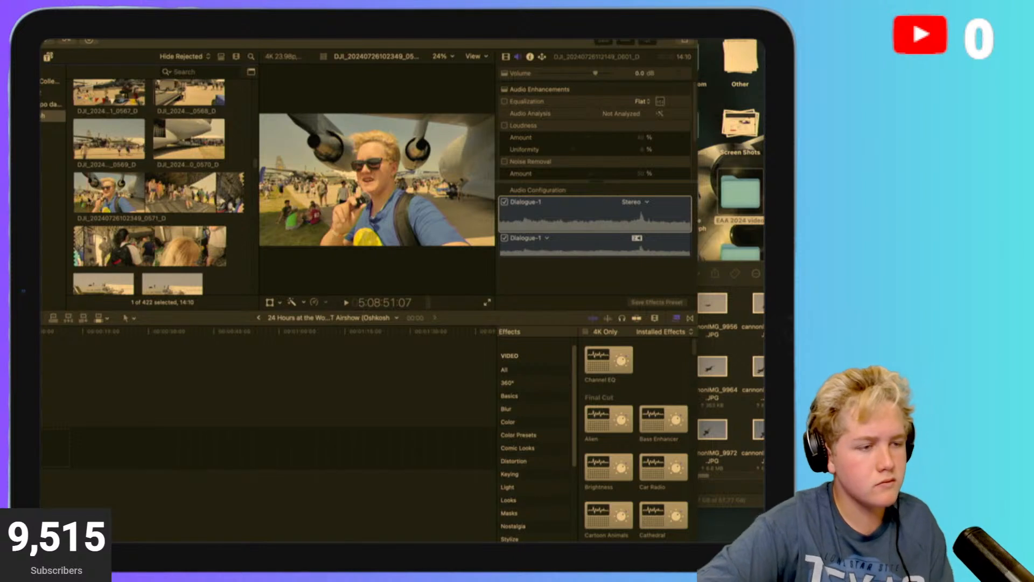
{"action": "scroll", "coordinate": [160, 186], "scroll_direction": "up", "scroll_amount": 1}
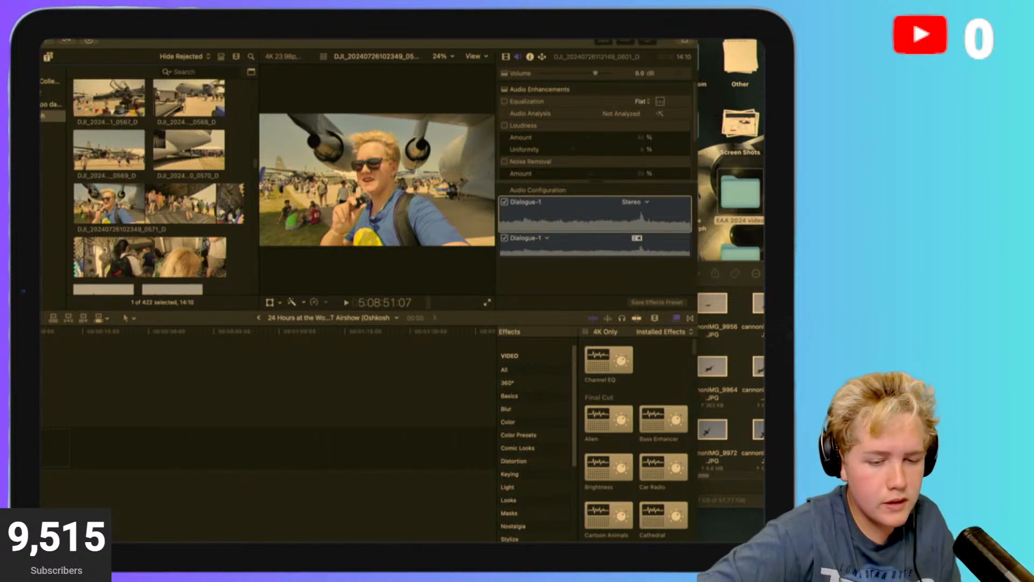
{"action": "scroll", "coordinate": [176, 187], "scroll_direction": "up", "scroll_amount": 3}
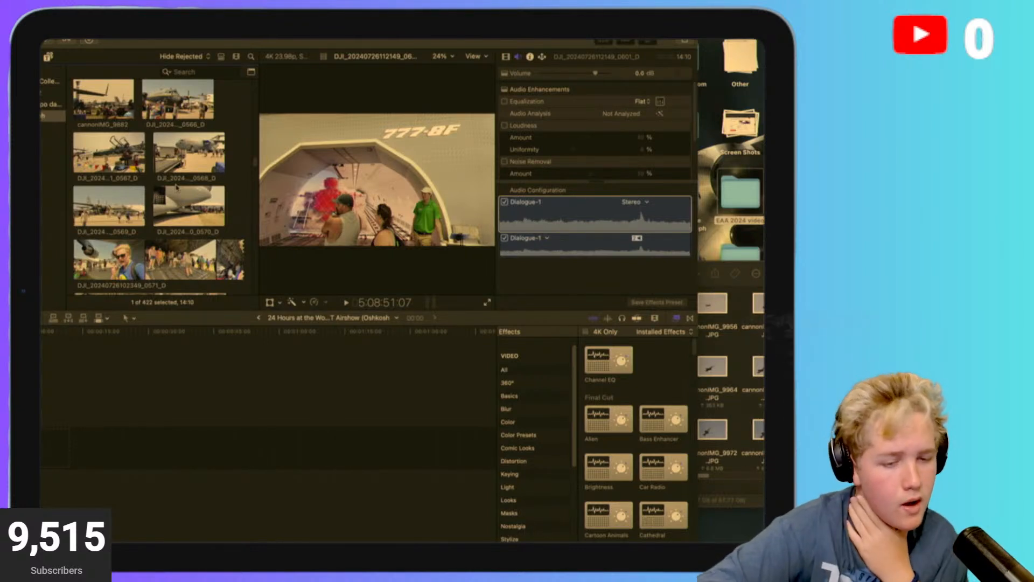
{"action": "scroll", "coordinate": [176, 187], "scroll_direction": "down", "scroll_amount": 2}
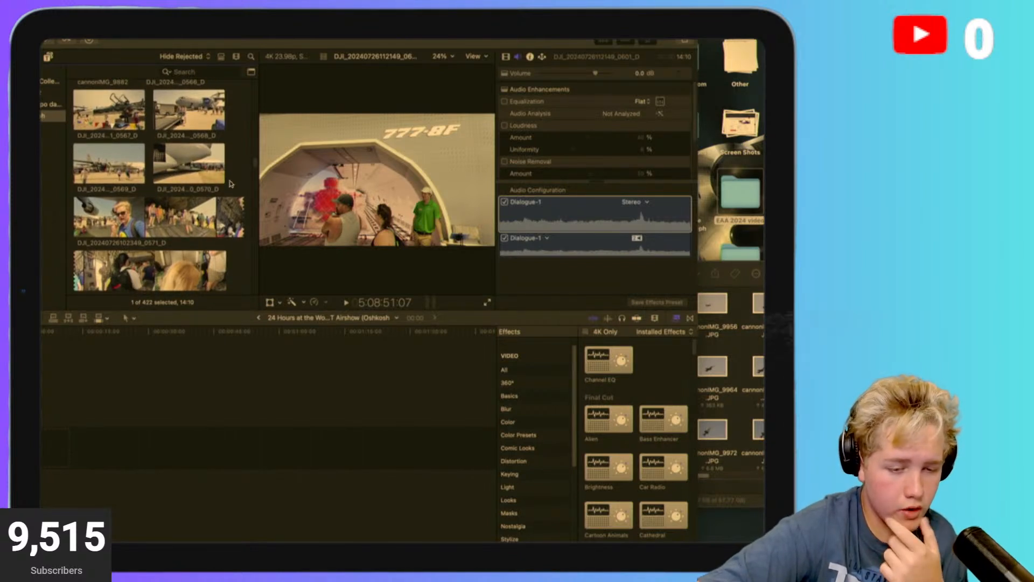
Preview the aircraft engine clip ending in 0570 and clear the browser selection.
{"action": "left_click_drag", "start_coordinate": [235, 183], "coordinate": [159, 147]}
{"action": "left_click_drag", "start_coordinate": [154, 144], "coordinate": [153, 148]}
{"action": "left_click", "coordinate": [236, 156]}
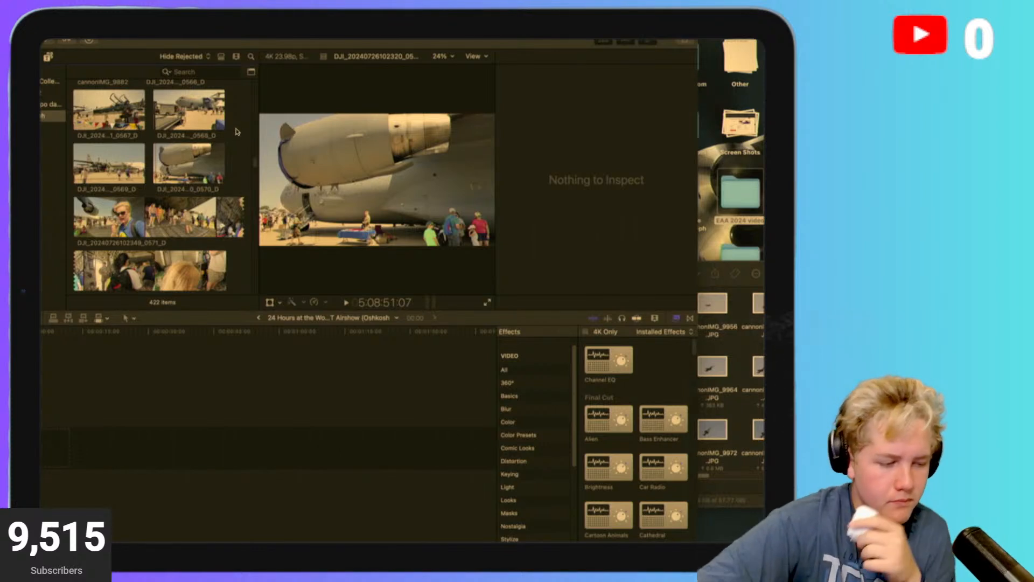
Preview the parked aircraft clip ending in 0566 and the photo cannonIMG_9881, and browse the earlier photos.
{"action": "scroll", "coordinate": [110, 145], "scroll_direction": "up", "scroll_amount": 3}
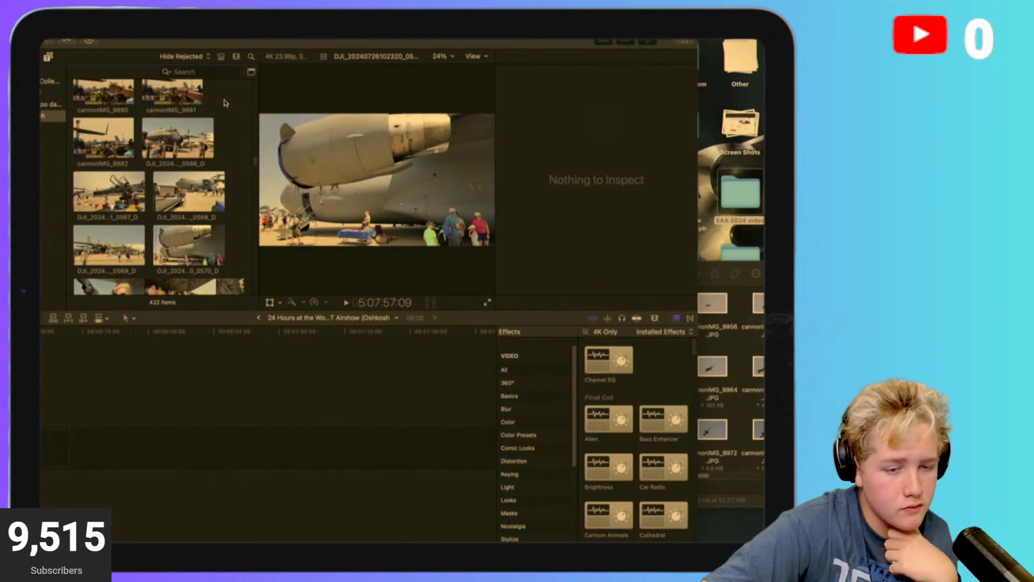
{"action": "left_click", "coordinate": [187, 133]}
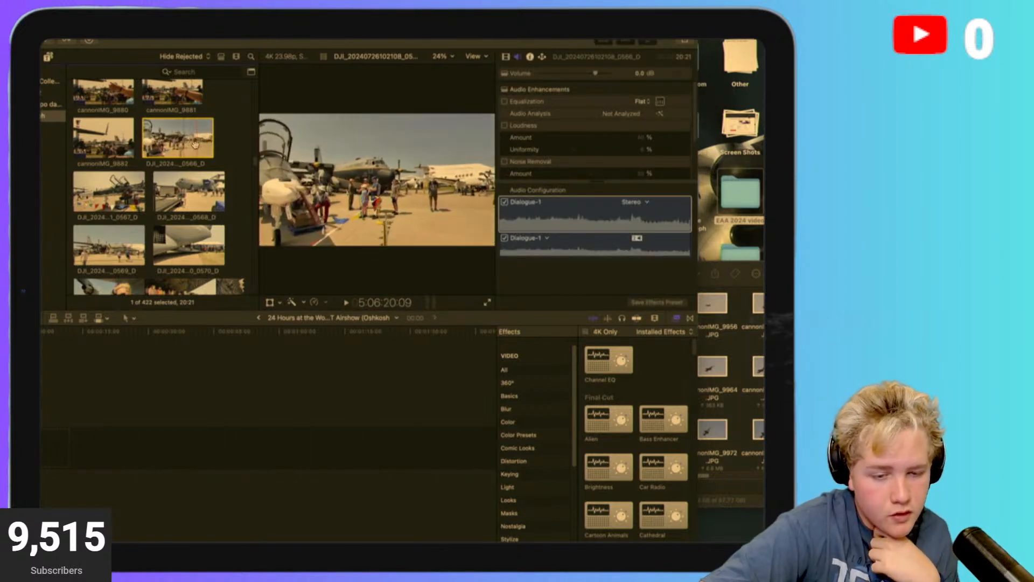
{"action": "scroll", "coordinate": [174, 148], "scroll_direction": "up", "scroll_amount": 5}
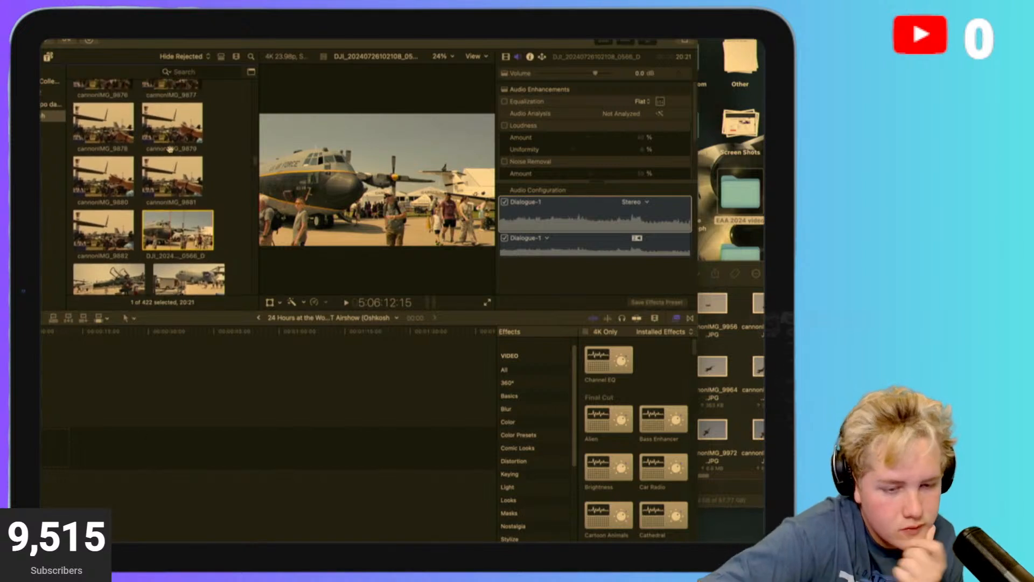
{"action": "left_click", "coordinate": [162, 178]}
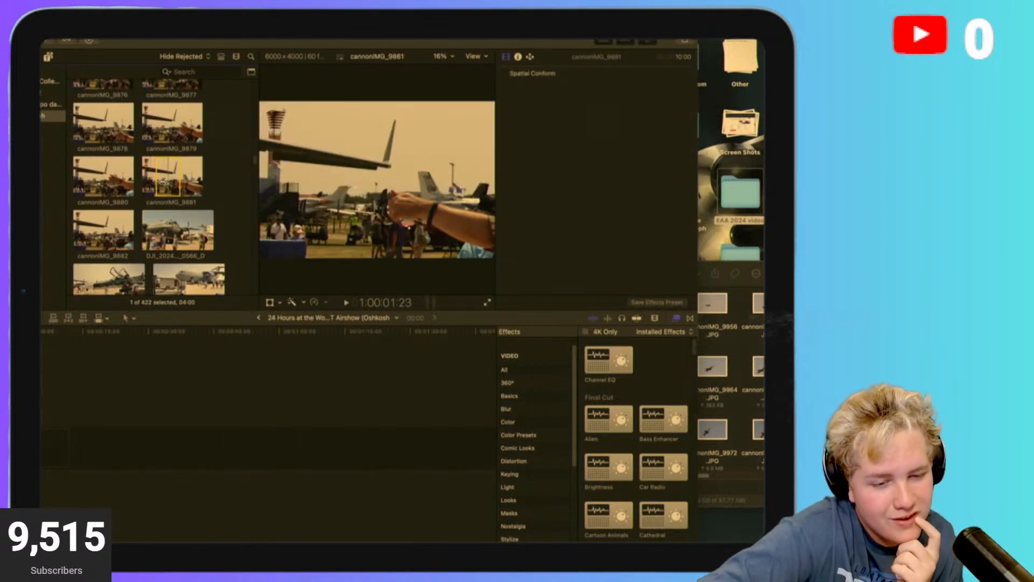
{"action": "scroll", "coordinate": [214, 182], "scroll_direction": "up", "scroll_amount": 4}
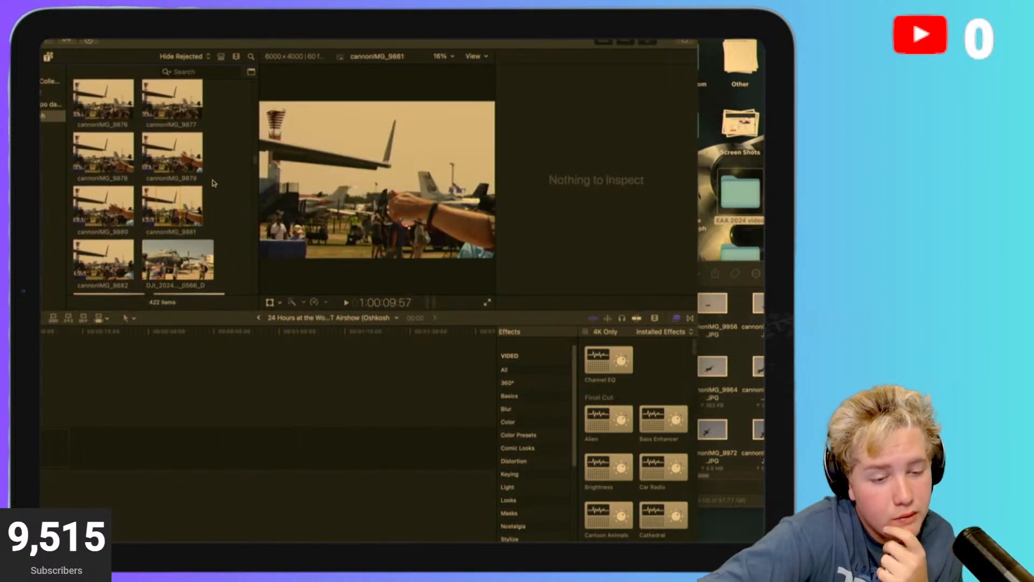
Preview the photo cannonIMG_9877 and the opening talking clip ending in 0487 in the Jul 26, 2024 group.
{"action": "left_click", "coordinate": [146, 183]}
{"action": "scroll", "coordinate": [215, 176], "scroll_direction": "up", "scroll_amount": 10}
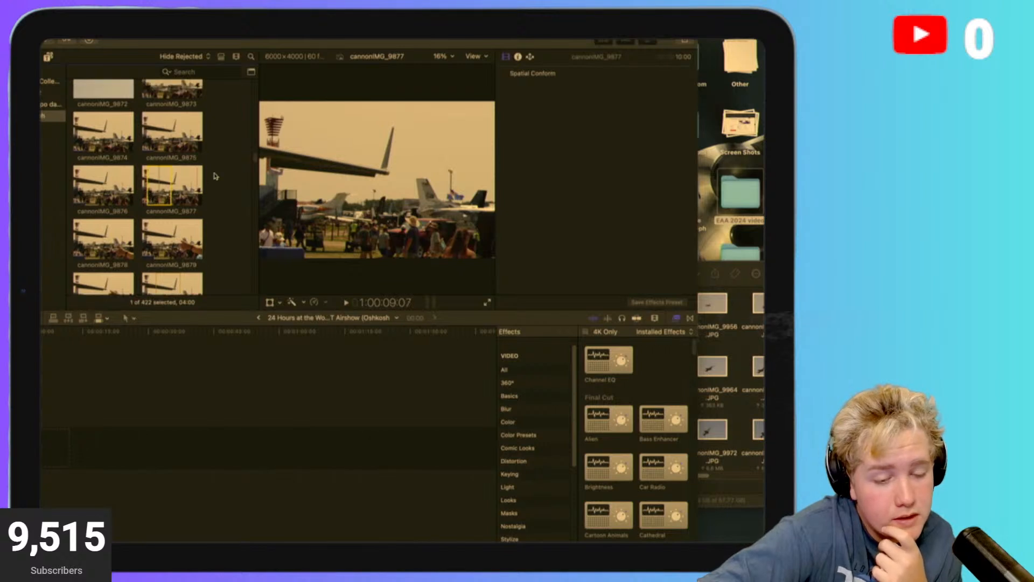
{"action": "scroll", "coordinate": [216, 176], "scroll_direction": "up", "scroll_amount": 5}
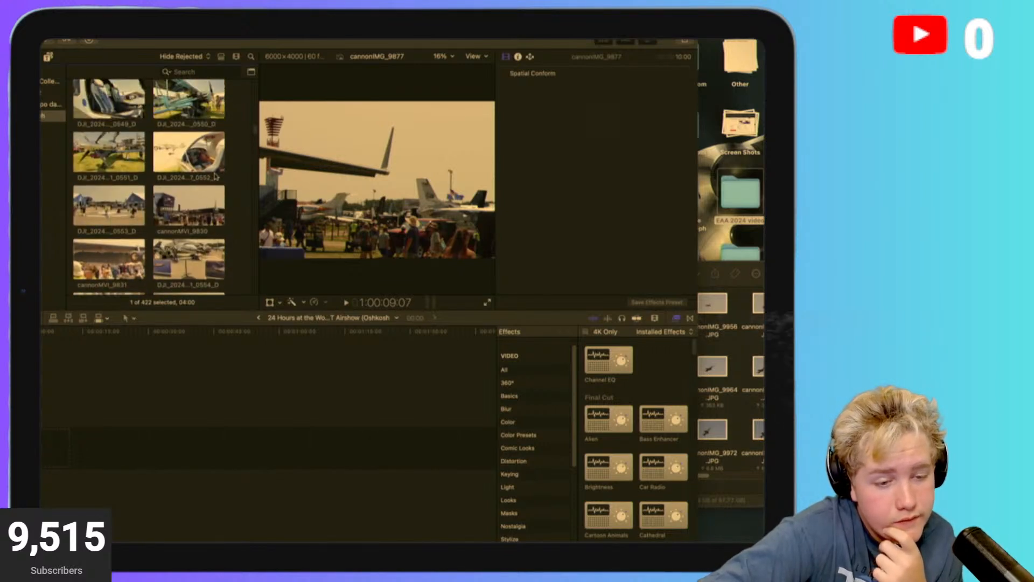
{"action": "left_click", "coordinate": [203, 74]}
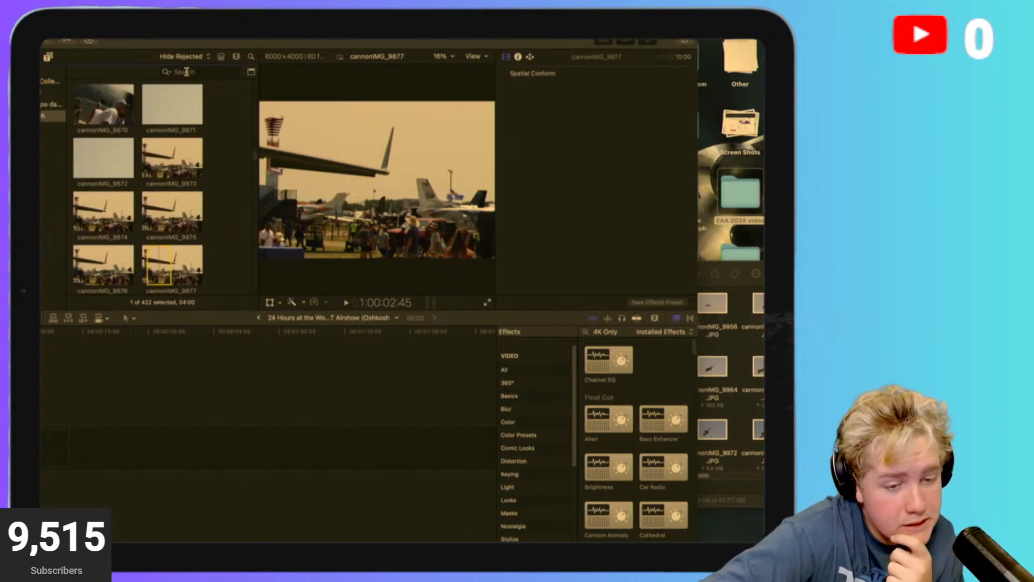
{"action": "scroll", "coordinate": [216, 152], "scroll_direction": "up", "scroll_amount": 15}
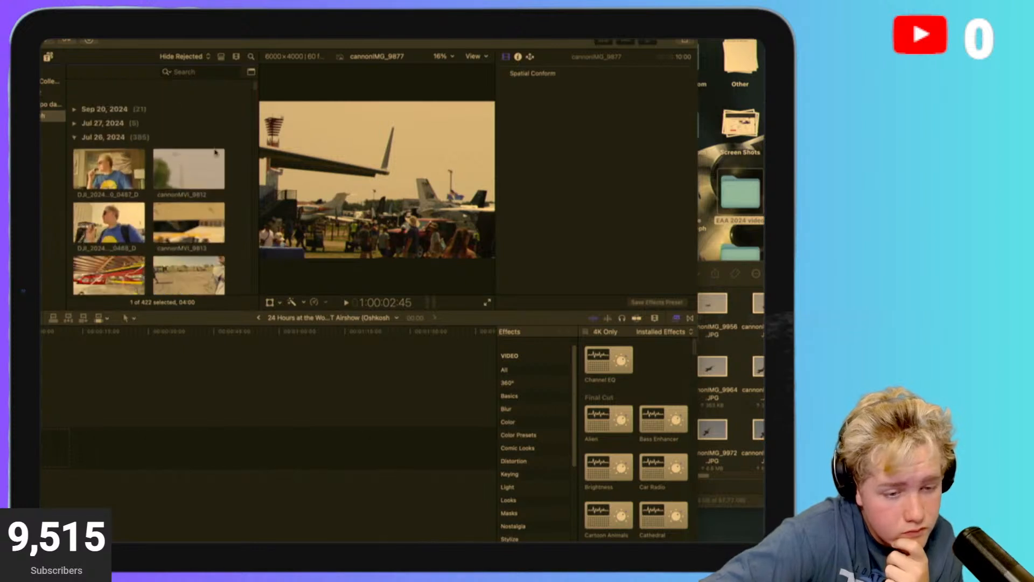
{"action": "left_click", "coordinate": [126, 144]}
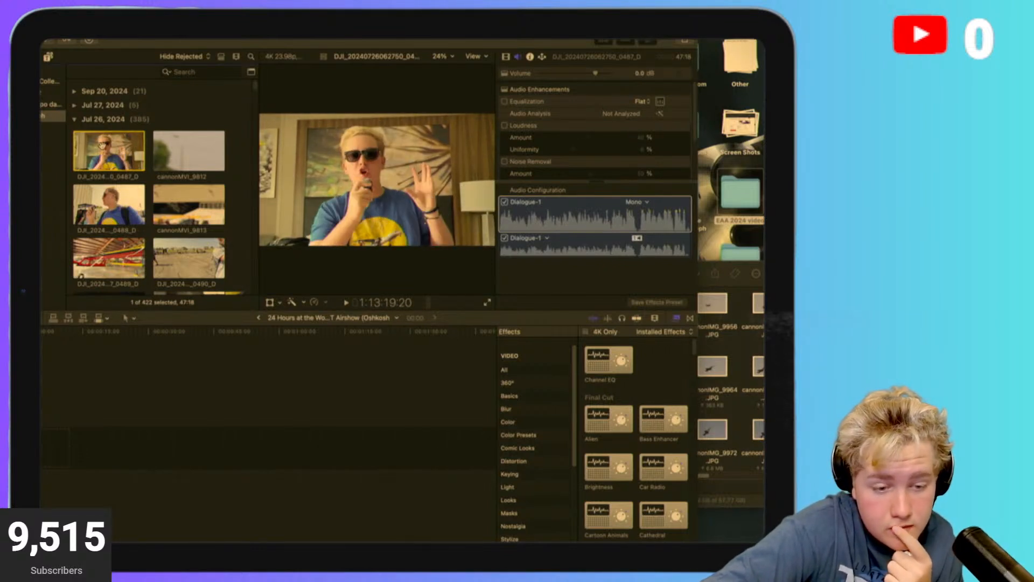
Find the clip ending in 0576 at the U.S. Air Force aircraft's stairs and play it.
{"action": "scroll", "coordinate": [149, 188], "scroll_direction": "down", "scroll_amount": 10}
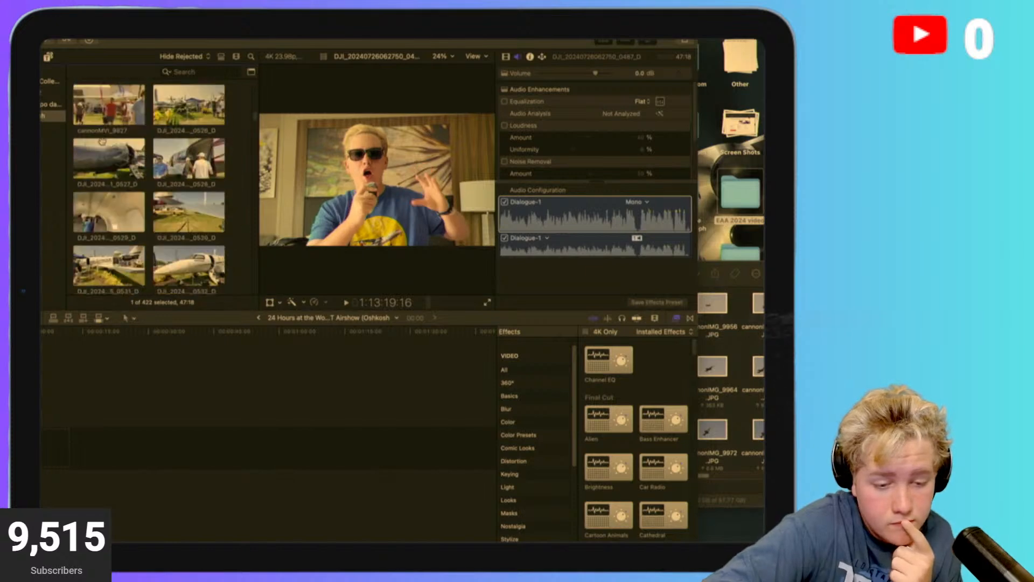
{"action": "scroll", "coordinate": [149, 188], "scroll_direction": "down", "scroll_amount": 5}
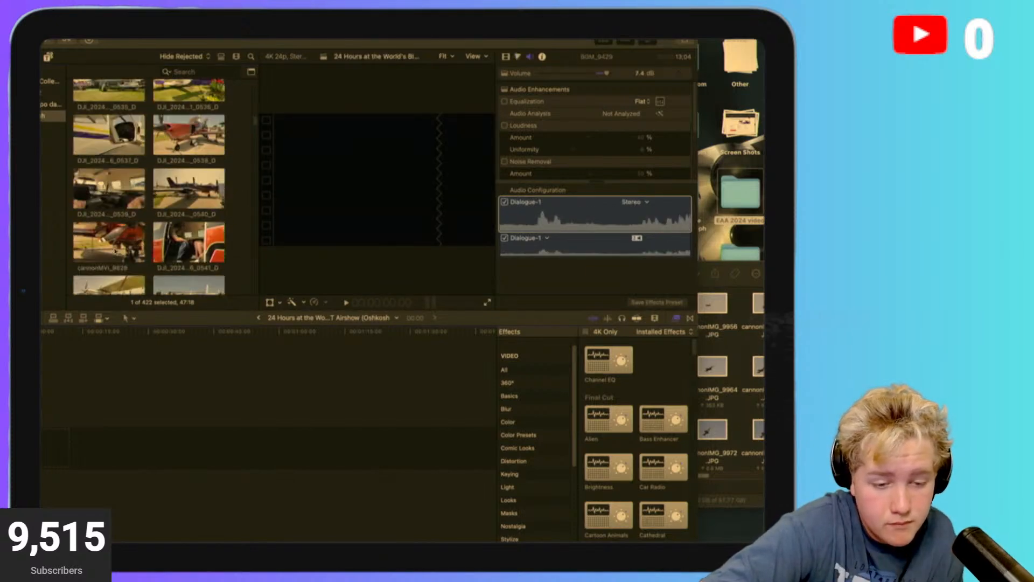
{"action": "scroll", "coordinate": [115, 251], "scroll_direction": "down", "scroll_amount": 15}
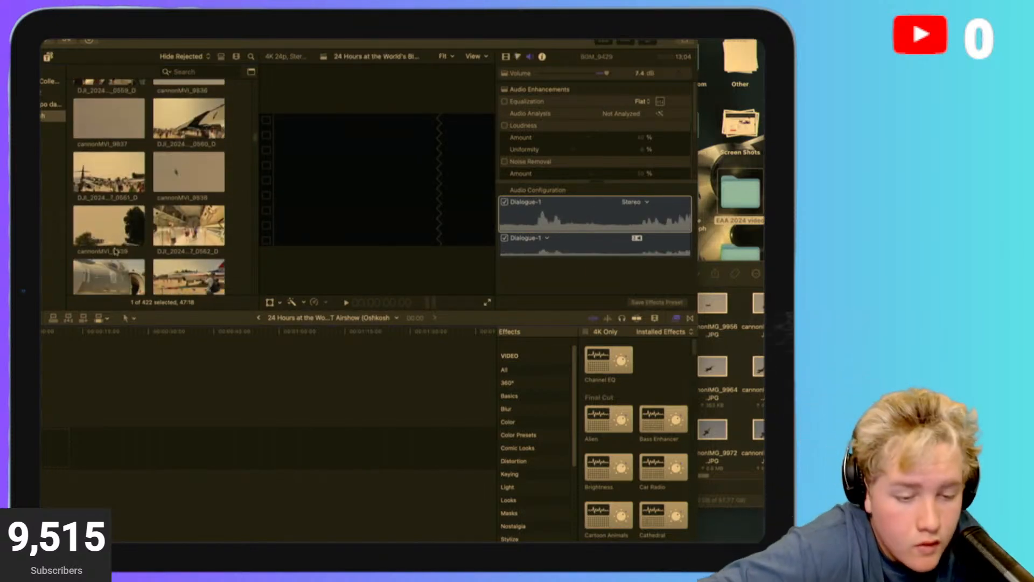
{"action": "scroll", "coordinate": [114, 250], "scroll_direction": "down", "scroll_amount": 12}
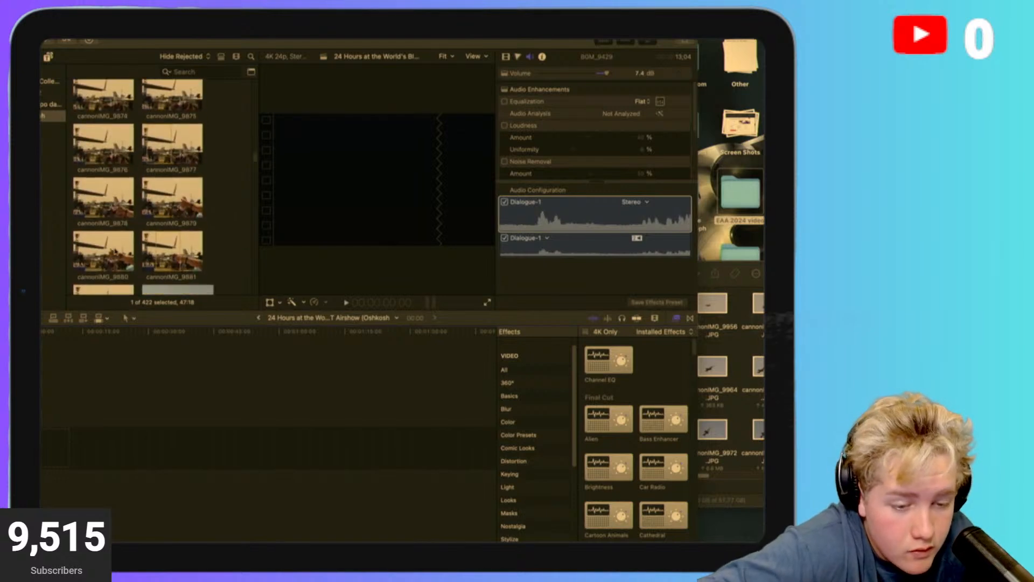
{"action": "scroll", "coordinate": [115, 251], "scroll_direction": "down", "scroll_amount": 6}
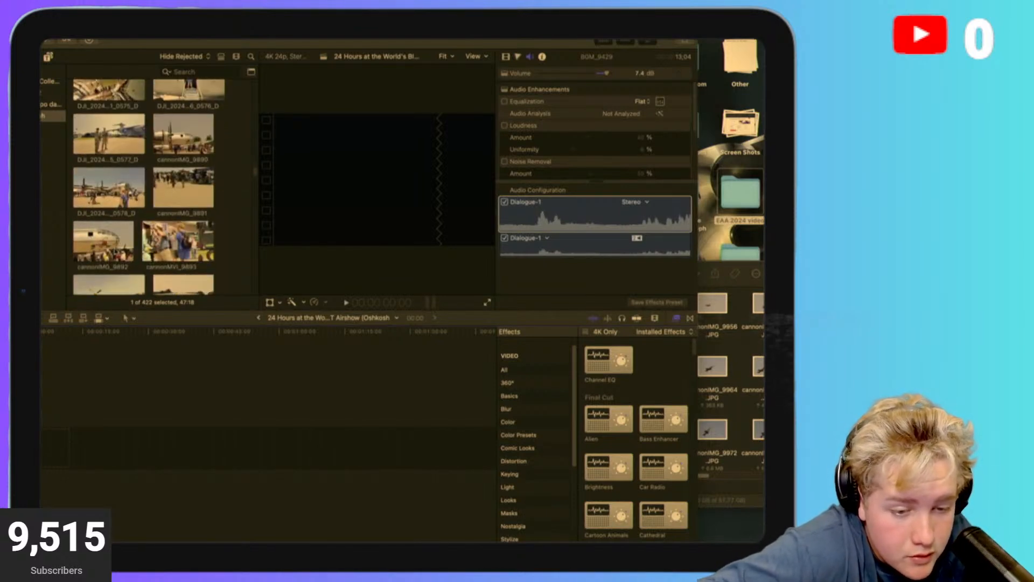
{"action": "left_click", "coordinate": [205, 141]}
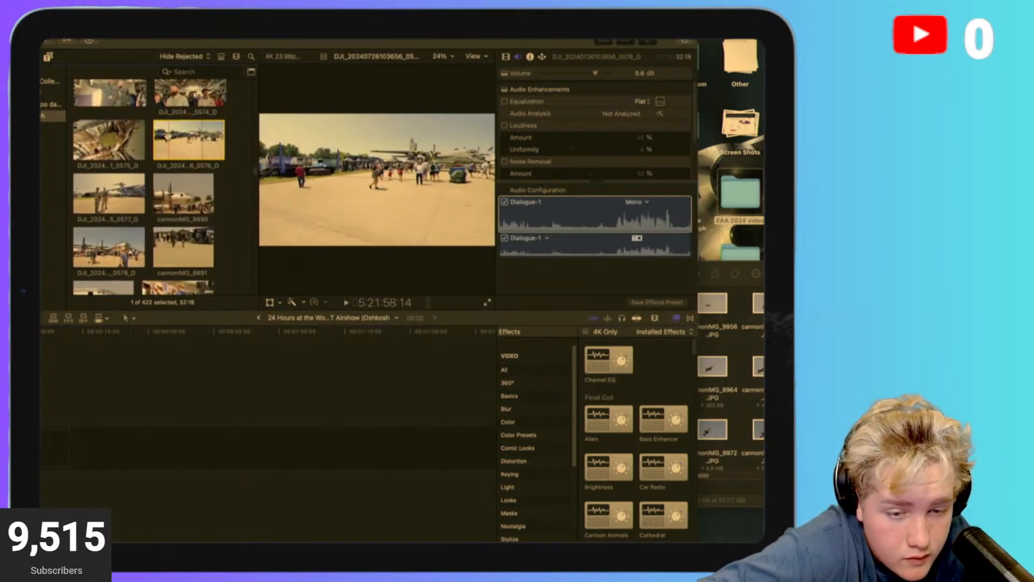
{"action": "key", "text": "space"}
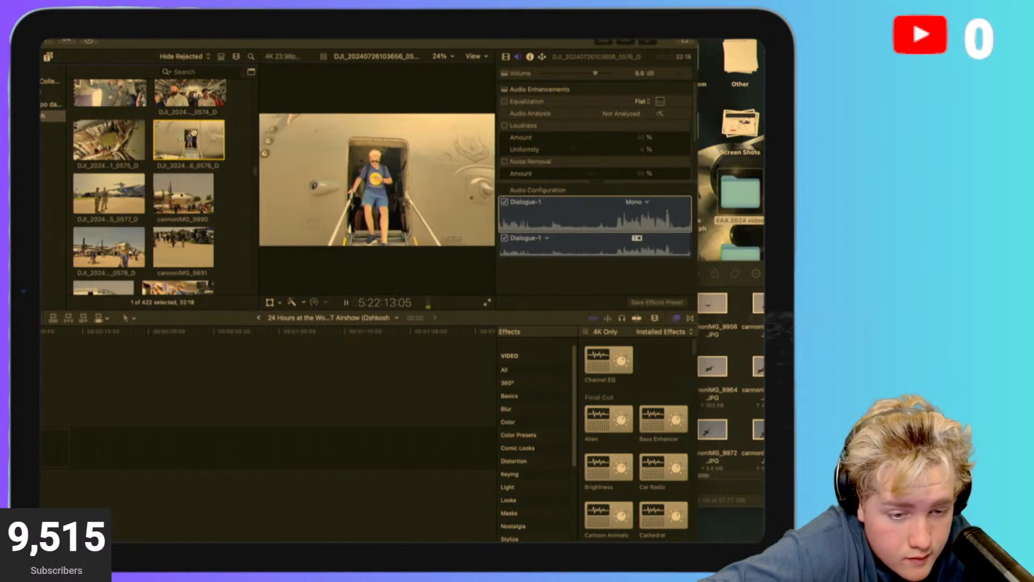
{"action": "key", "text": "space"}
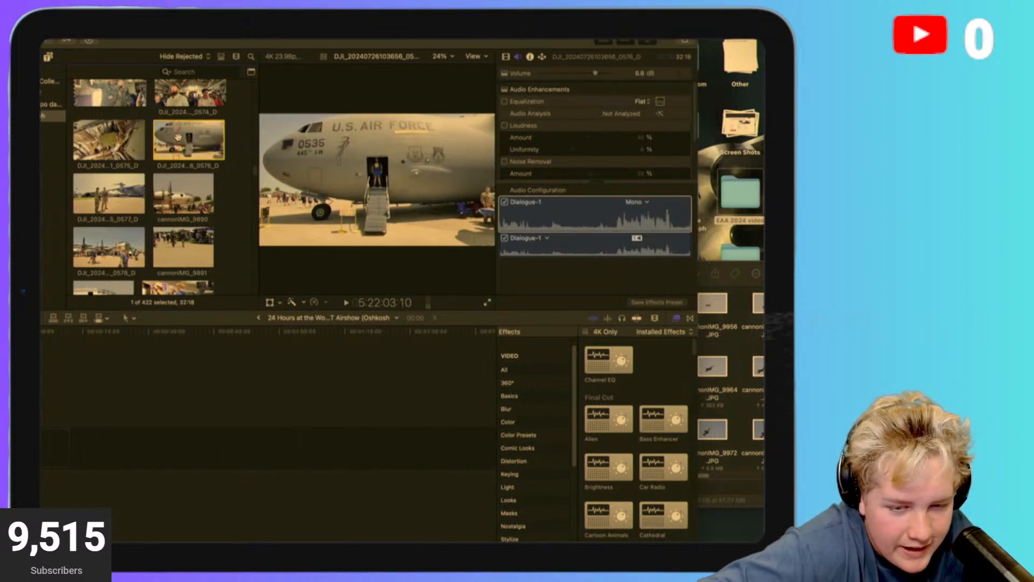
Add the clip ending in 0576 to the empty timeline and play it up to the wide shot of the aircraft.
{"action": "left_click_drag", "start_coordinate": [188, 141], "coordinate": [97, 447]}
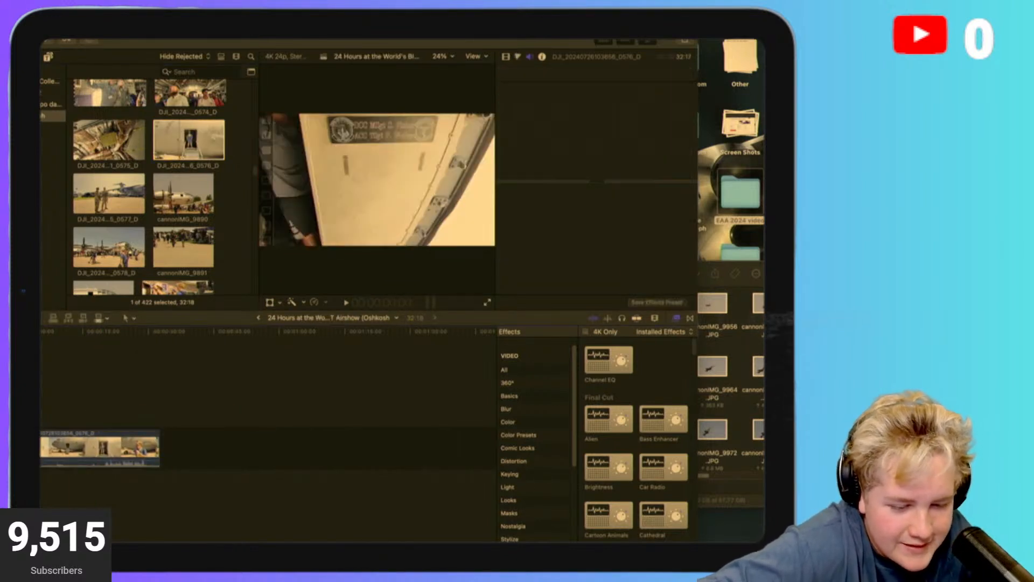
{"action": "key", "text": "space"}
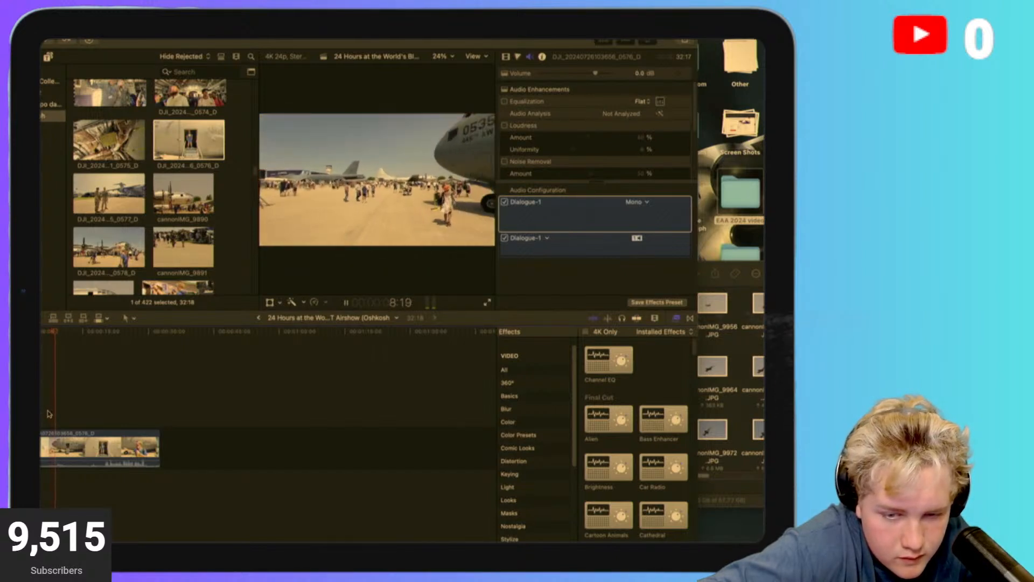
{"action": "key", "text": "space"}
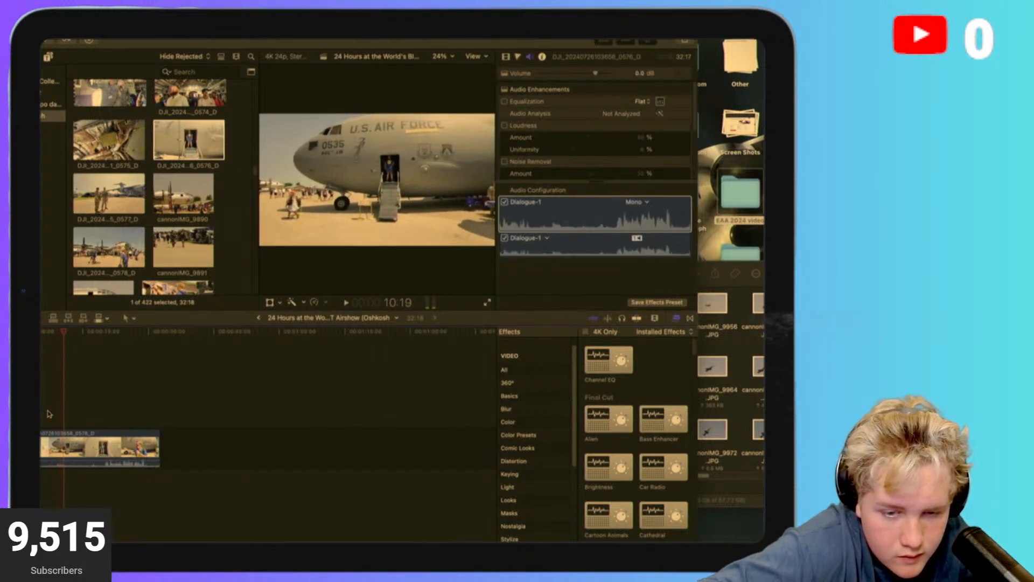
{"action": "key", "text": "space"}
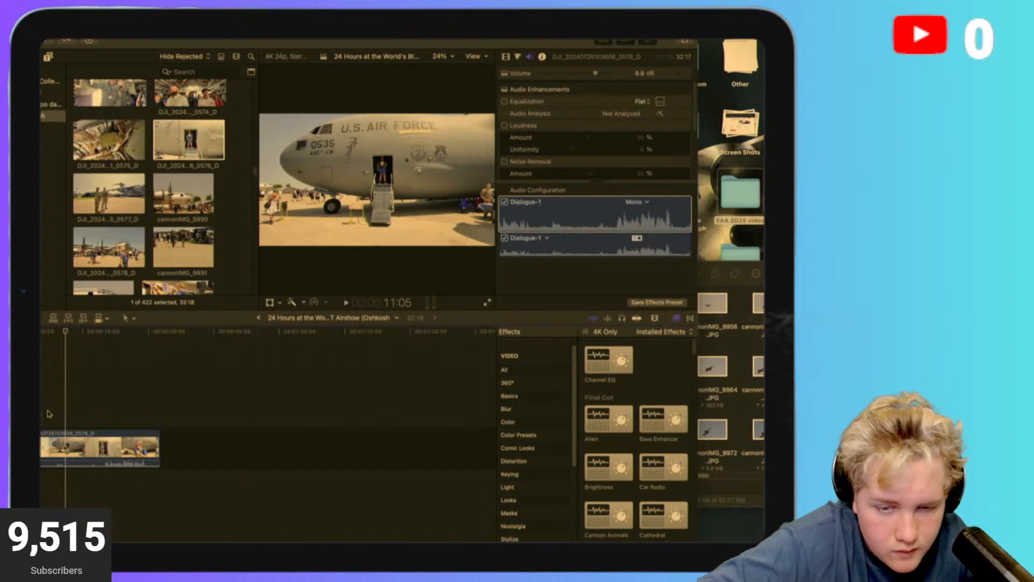
Cut the 0576 clip at 11:09, delete the part before it, and shorten the muted remainder to about 2:18.
{"action": "left_click", "coordinate": [67, 443]}
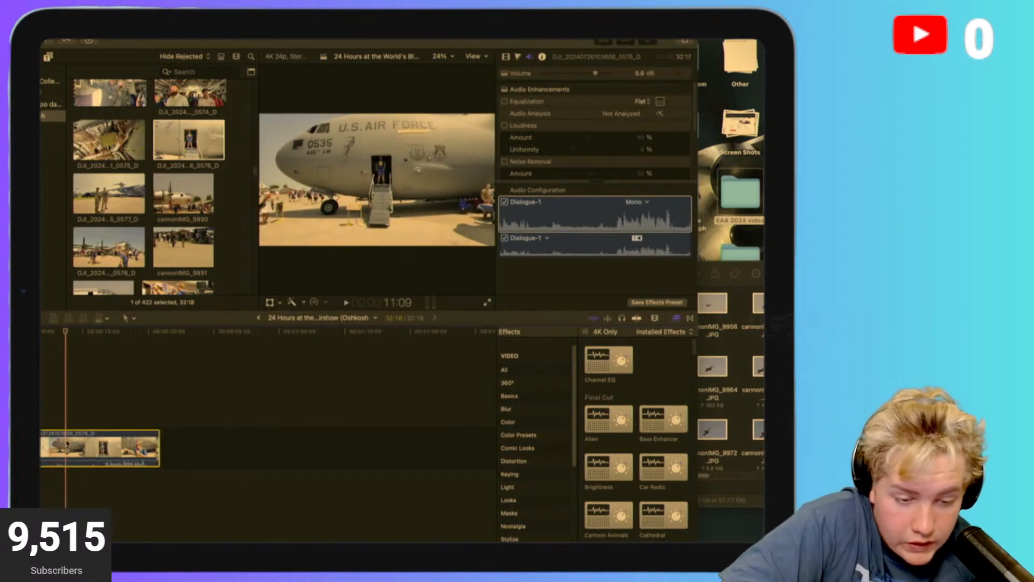
{"action": "key", "text": "super+b"}
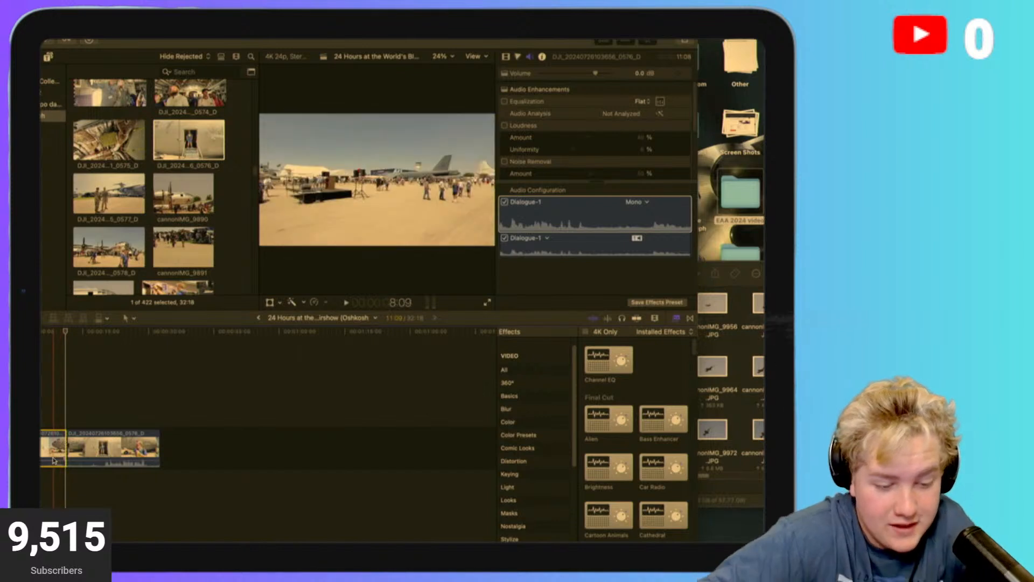
{"action": "key", "text": "Delete"}
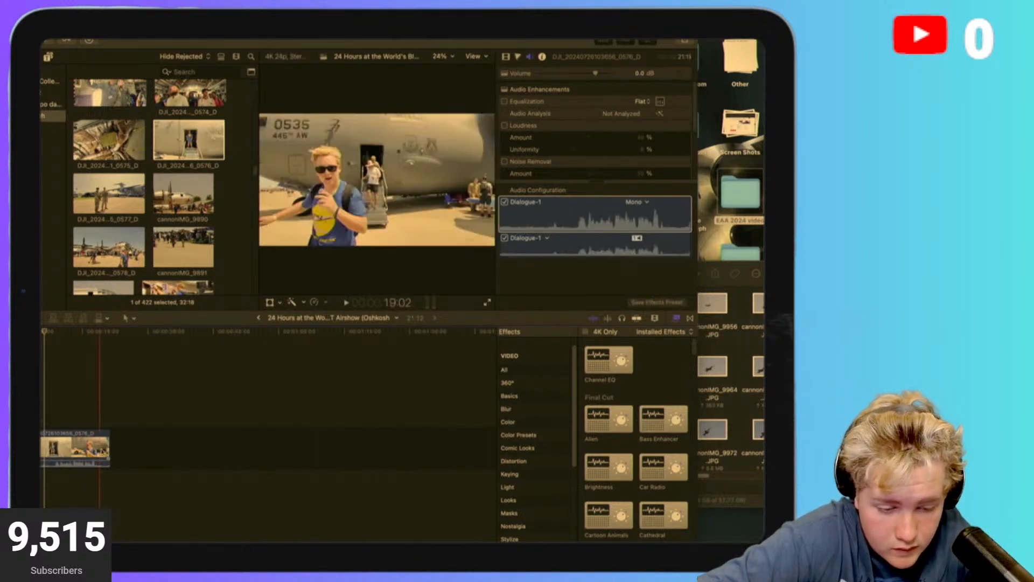
{"action": "left_click_drag", "start_coordinate": [109, 451], "coordinate": [29, 451]}
{"action": "key", "text": "space"}
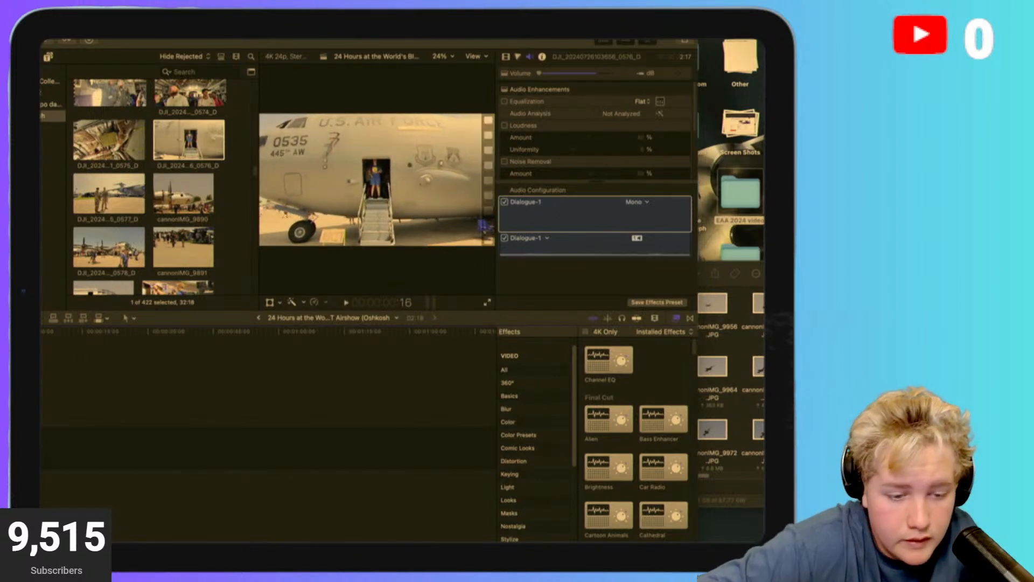
Append the propeller aircraft clip ending in 0578 after the 0576 clip, mute it, and preview the join.
{"action": "left_click", "coordinate": [110, 249]}
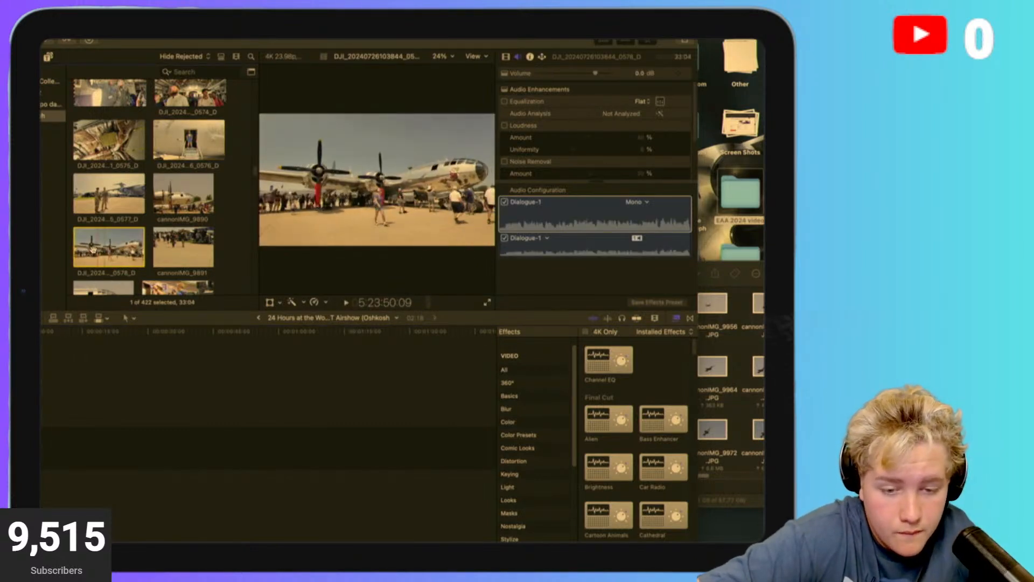
{"action": "left_click_drag", "start_coordinate": [111, 248], "coordinate": [54, 447]}
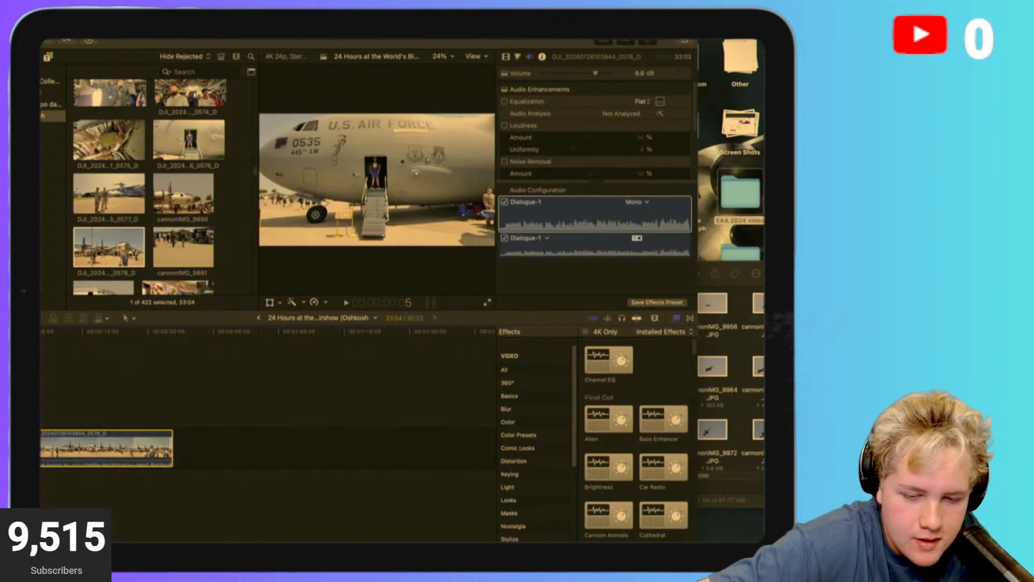
{"action": "left_click", "coordinate": [42, 388]}
{"action": "key", "text": "space"}
{"action": "key", "text": "super+equal"}
{"action": "key", "text": "super+equal"}
{"action": "key", "text": "super+equal"}
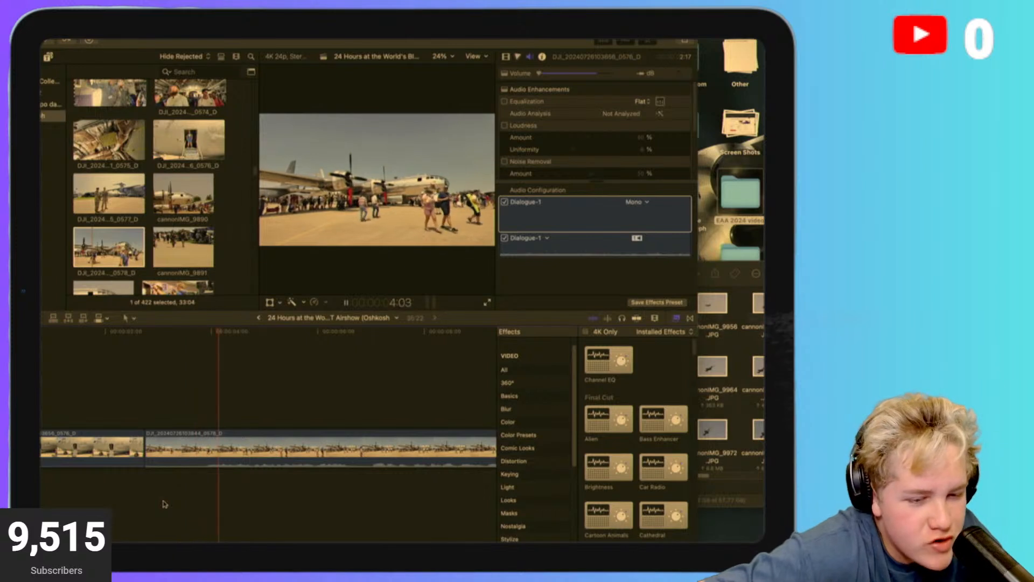
{"action": "key", "text": "space"}
{"action": "left_click", "coordinate": [167, 195]}
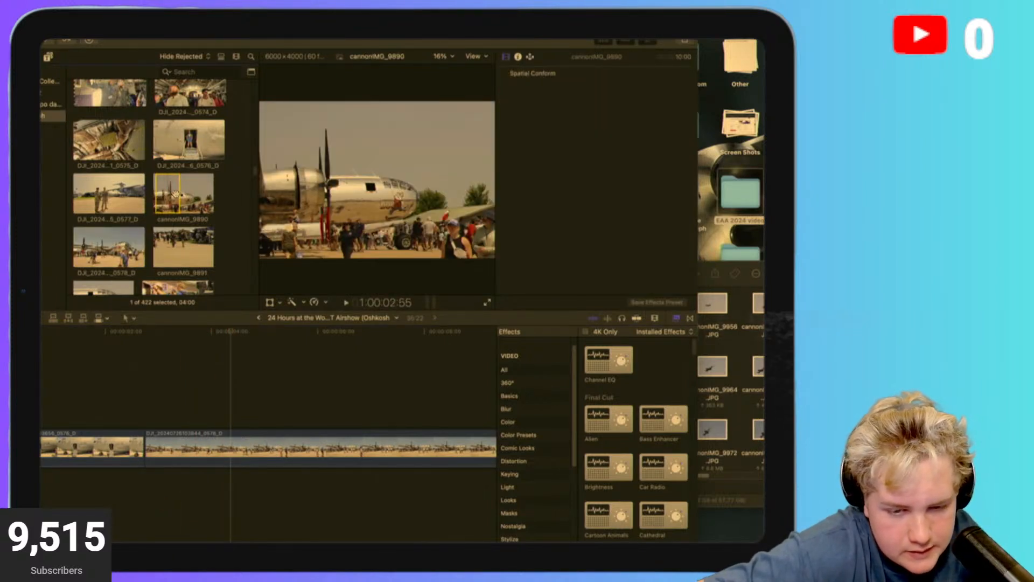
Cut the 0578 clip at 8:07, delete everything after it, and trim the remaining piece to about 2:04.
{"action": "left_click", "coordinate": [103, 380]}
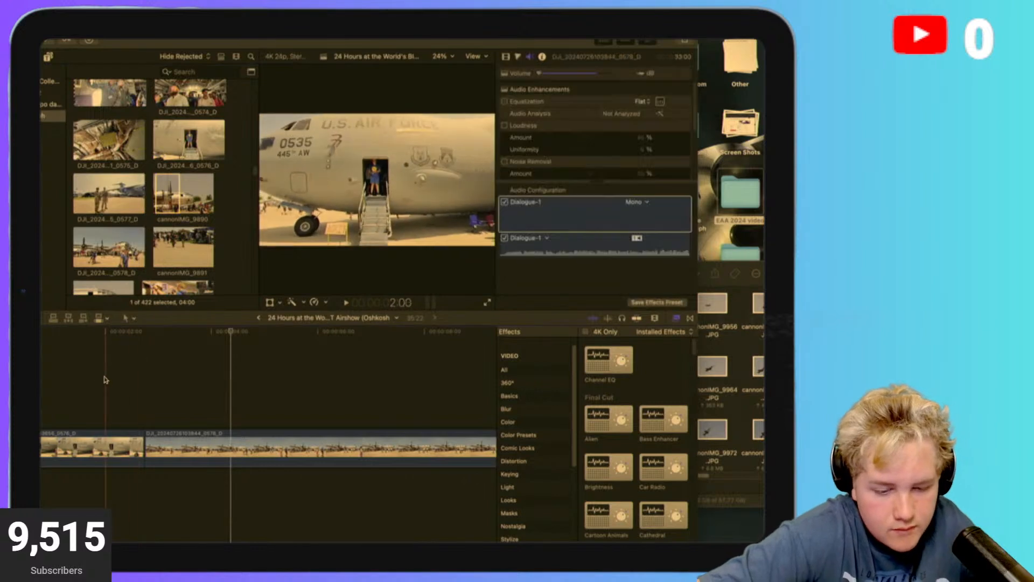
{"action": "key", "text": "space"}
{"action": "scroll", "coordinate": [133, 397], "scroll_direction": "right", "scroll_amount": 4}
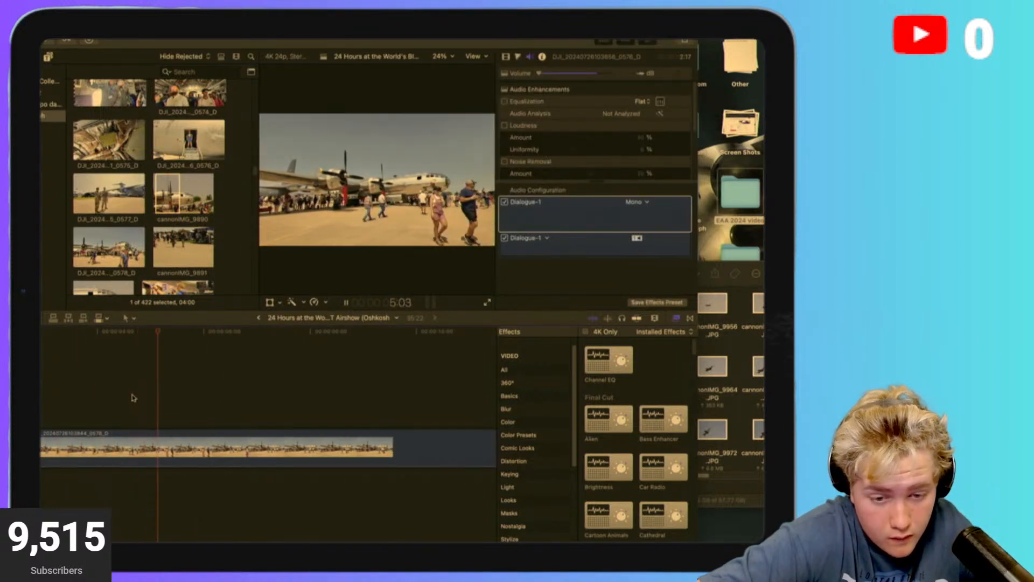
{"action": "scroll", "coordinate": [133, 398], "scroll_direction": "right", "scroll_amount": 4}
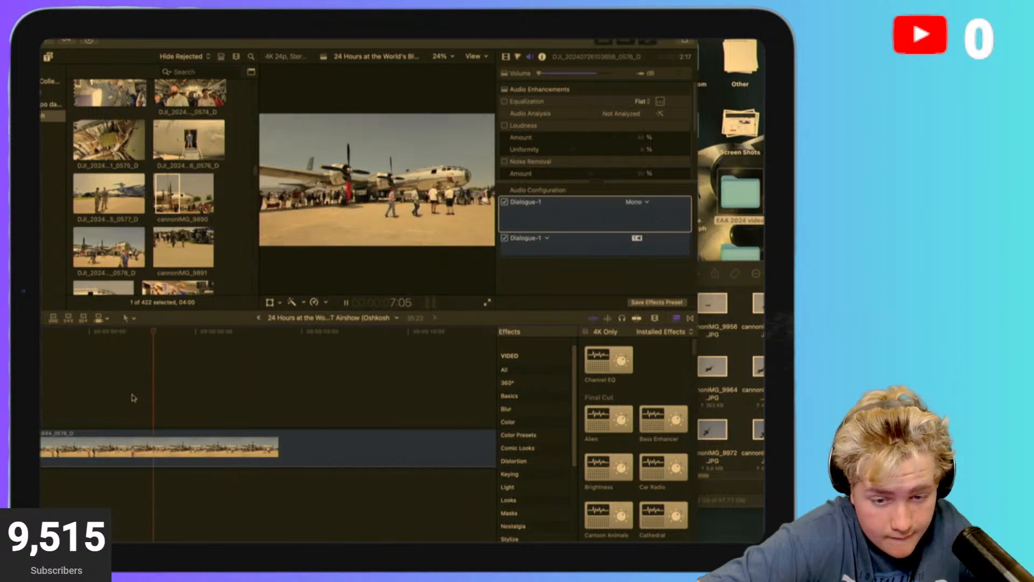
{"action": "key", "text": "space"}
{"action": "key", "text": "cmd+b"}
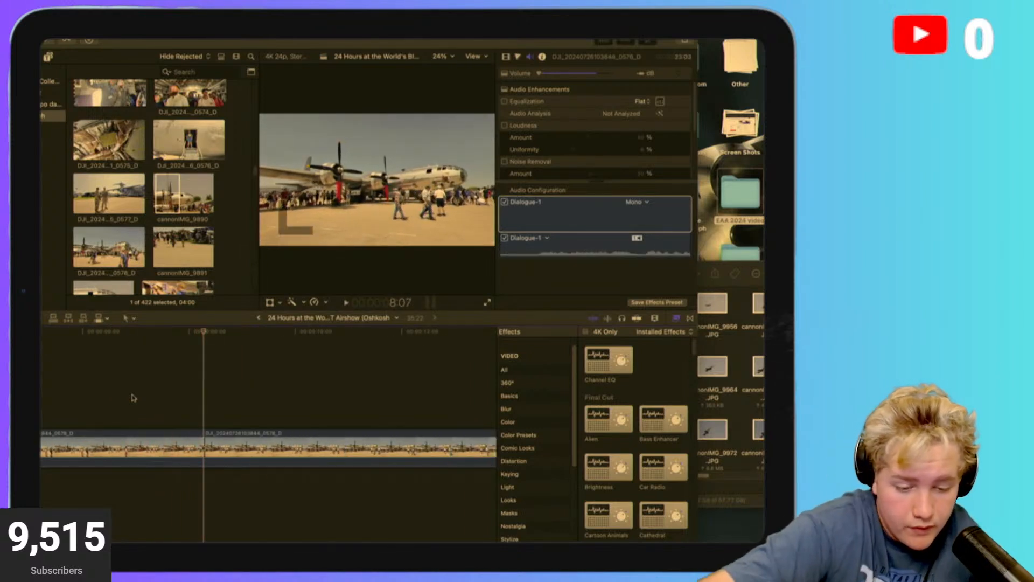
{"action": "left_click", "coordinate": [244, 440]}
{"action": "key", "text": "Delete"}
{"action": "scroll", "coordinate": [172, 439], "scroll_direction": "left", "scroll_amount": 3}
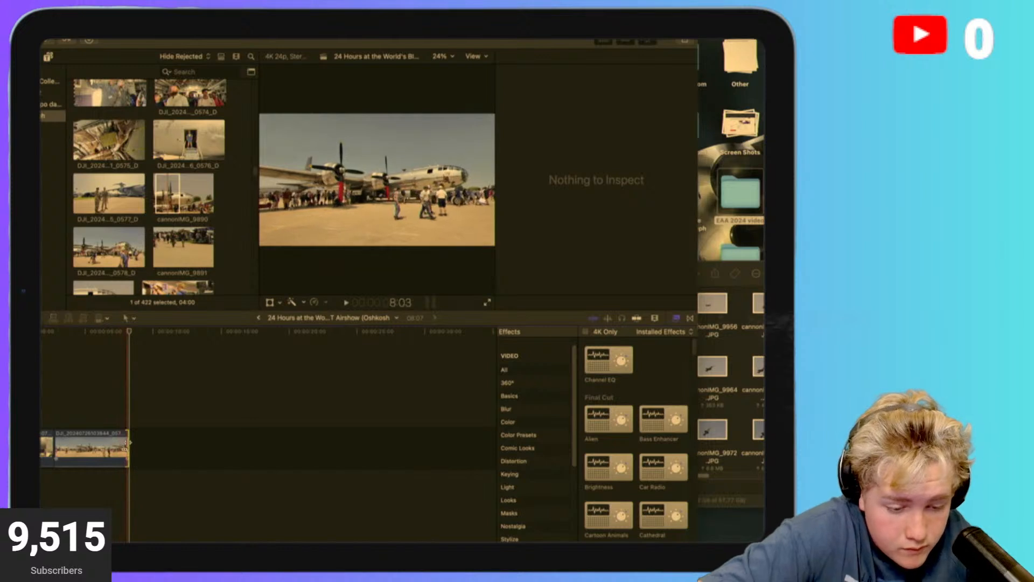
{"action": "left_click_drag", "start_coordinate": [129, 447], "coordinate": [69, 437]}
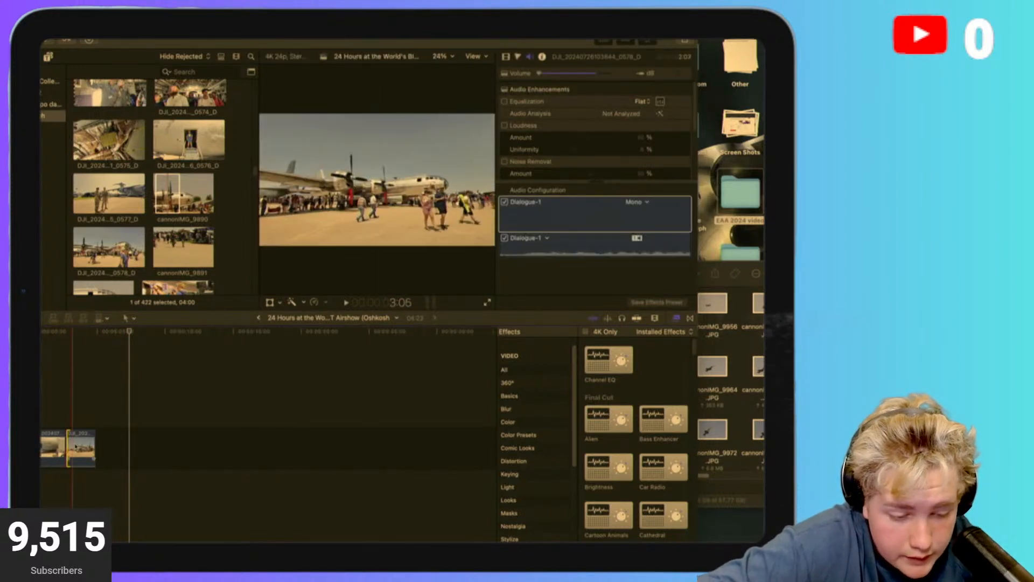
{"action": "left_click", "coordinate": [75, 444]}
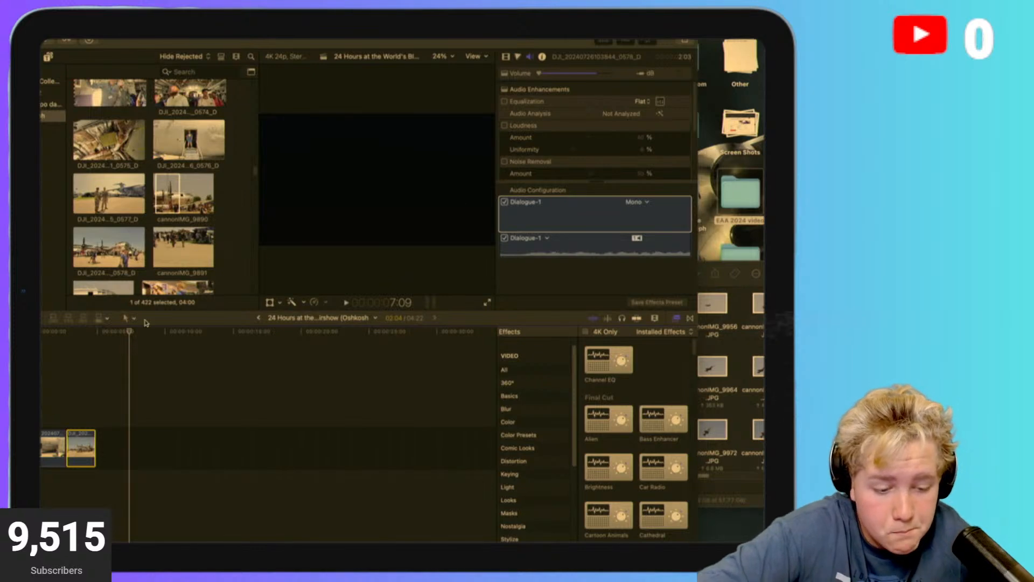
Enlarge the 0578 propeller aircraft shot in the frame, shift it slightly left, and play back the reframed clip.
{"action": "left_click", "coordinate": [75, 331]}
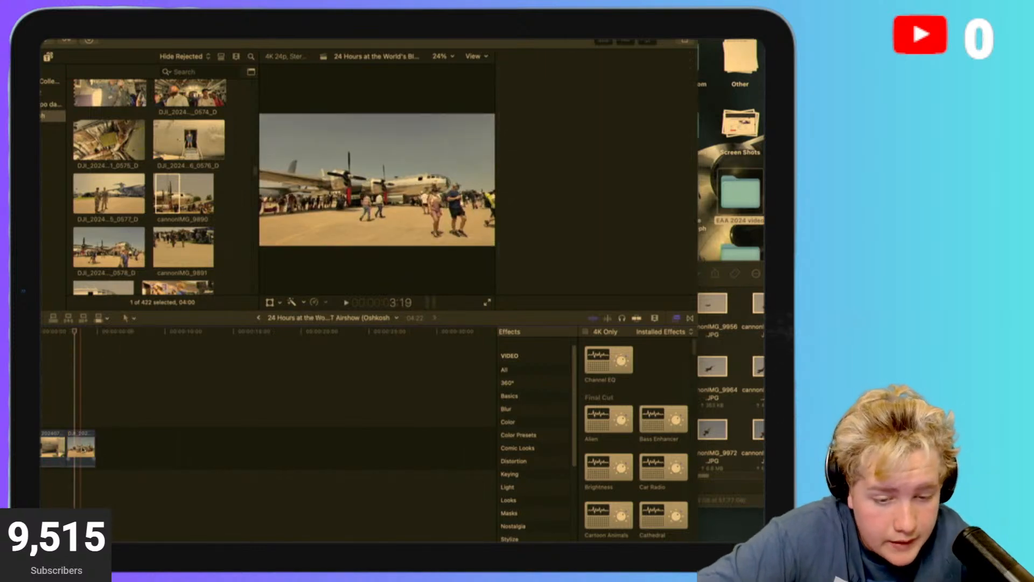
{"action": "left_click", "coordinate": [271, 299]}
{"action": "left_click_drag", "start_coordinate": [260, 245], "coordinate": [197, 290]}
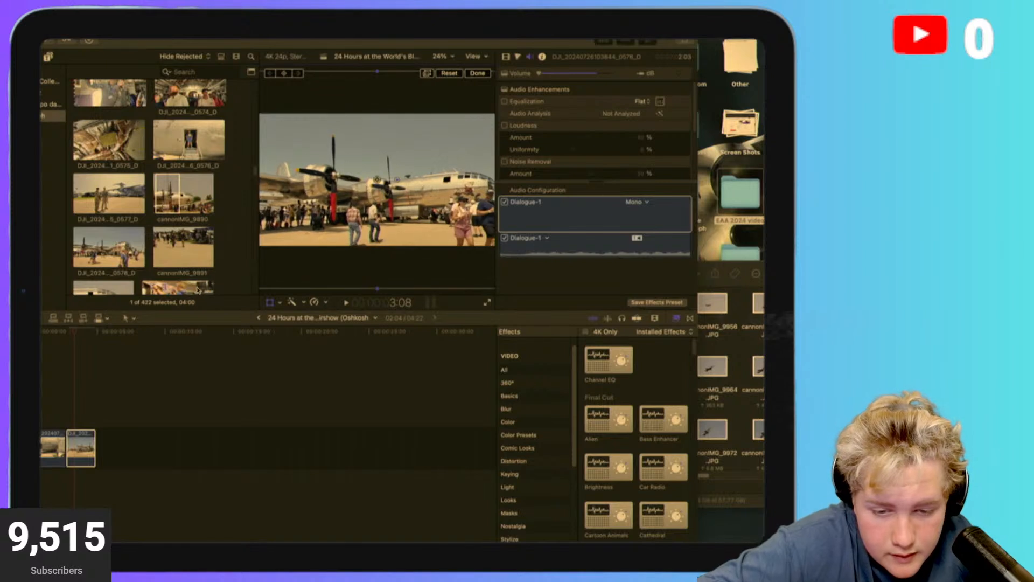
{"action": "left_click_drag", "start_coordinate": [464, 194], "coordinate": [458, 194]}
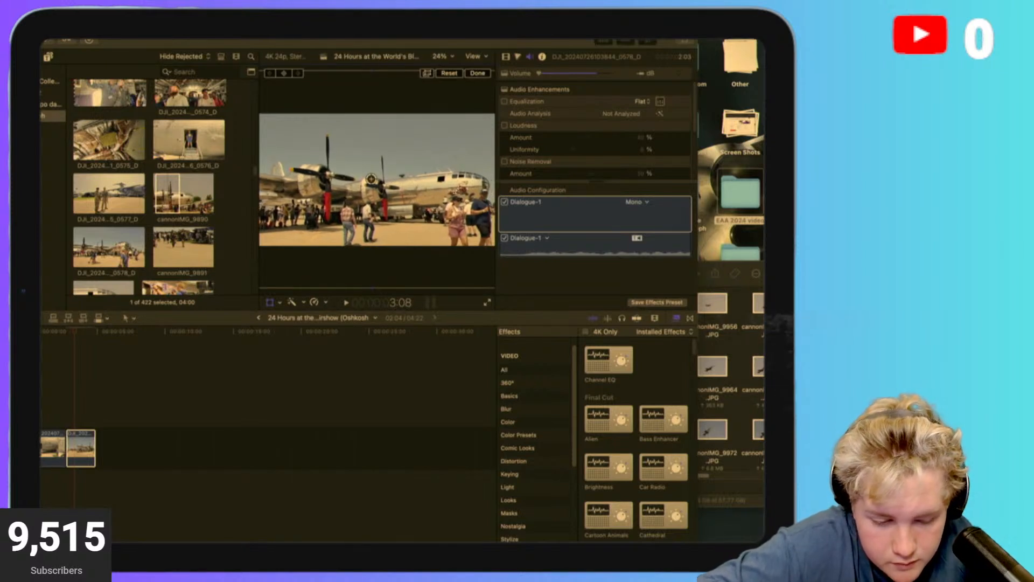
{"action": "left_click", "coordinate": [63, 417]}
{"action": "key", "text": "space"}
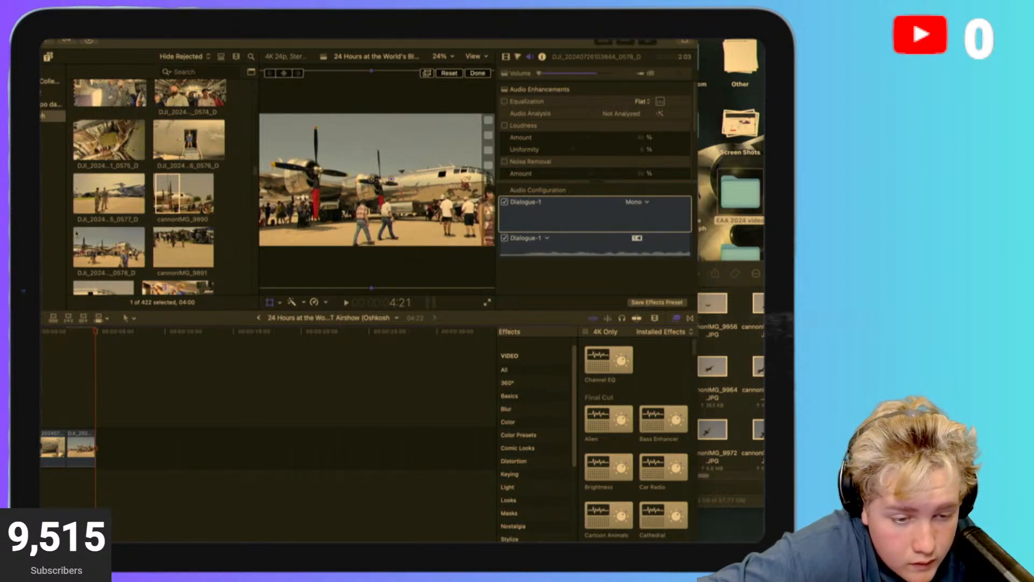
Append the two-soldier clip ending in 0577 after the 0578 clip and play through the join.
{"action": "scroll", "coordinate": [97, 226], "scroll_direction": "up", "scroll_amount": 1}
{"action": "left_click", "coordinate": [116, 216]}
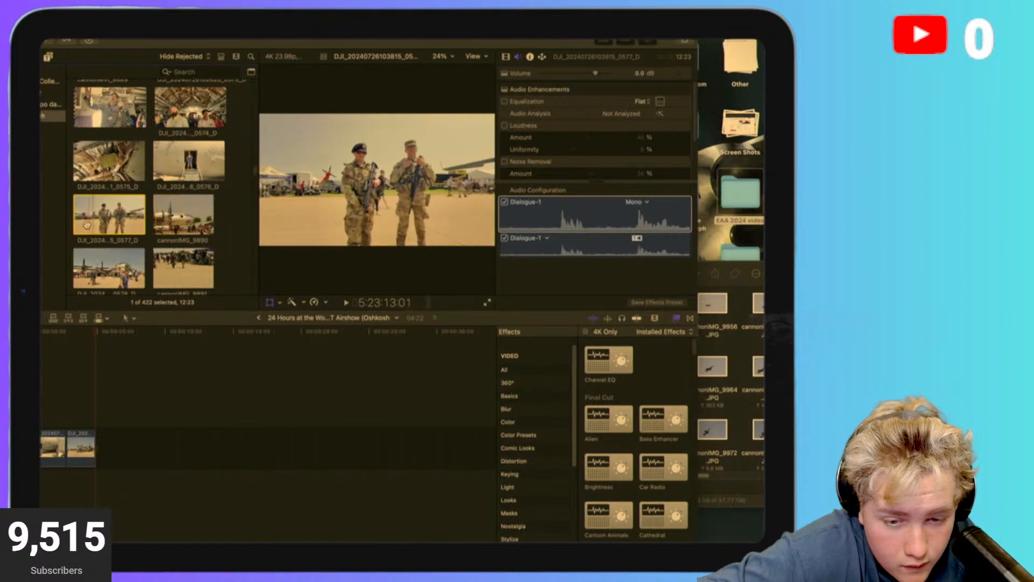
{"action": "left_click_drag", "start_coordinate": [82, 248], "coordinate": [97, 429]}
{"action": "left_click", "coordinate": [88, 426]}
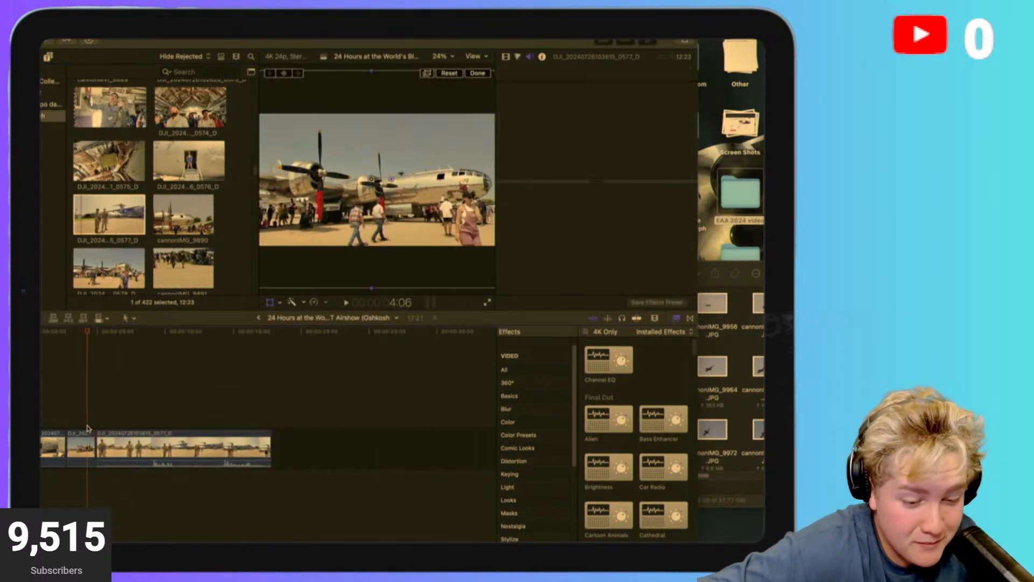
{"action": "key", "text": "space"}
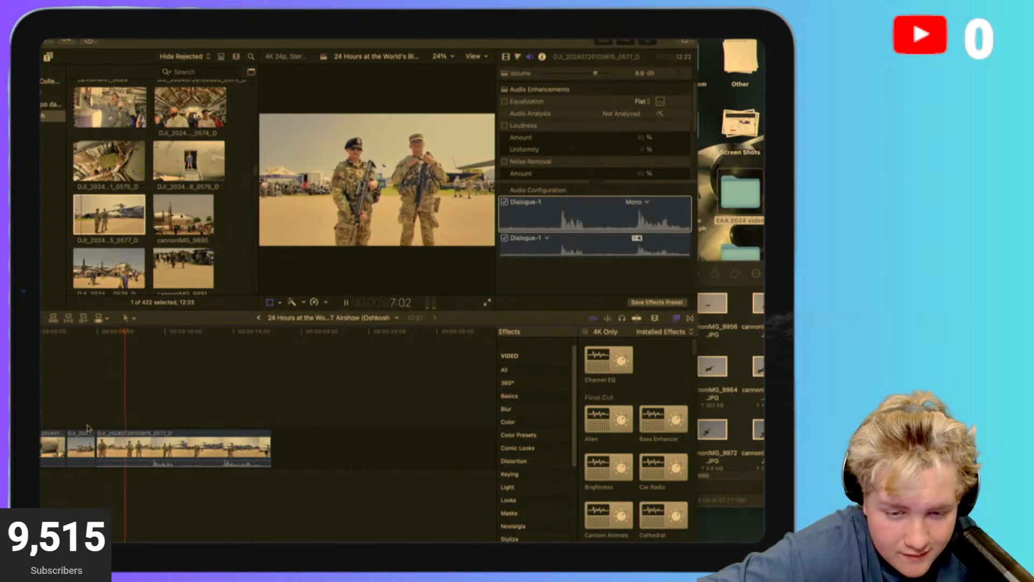
{"action": "left_click", "coordinate": [88, 427]}
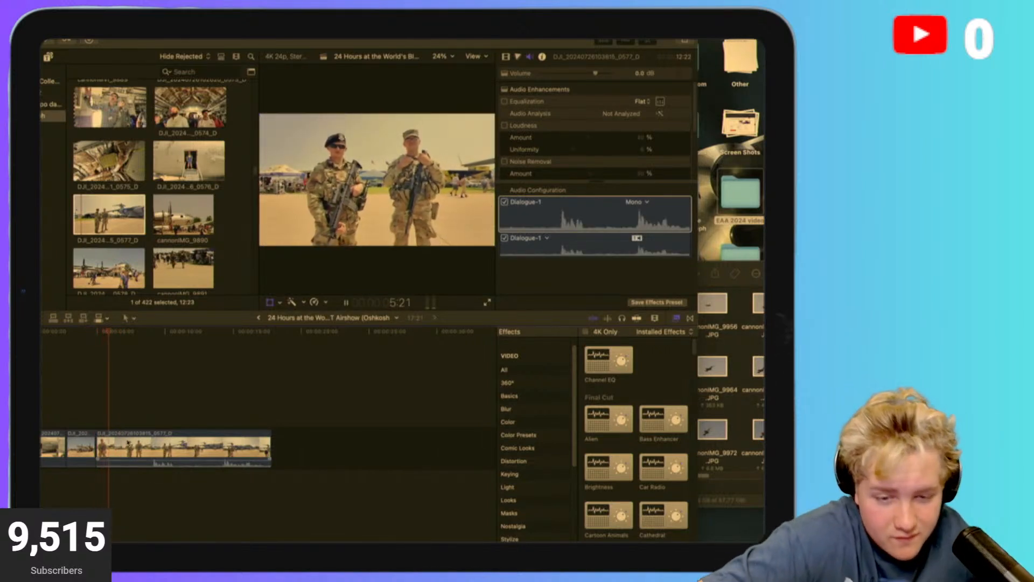
{"action": "key", "text": "space"}
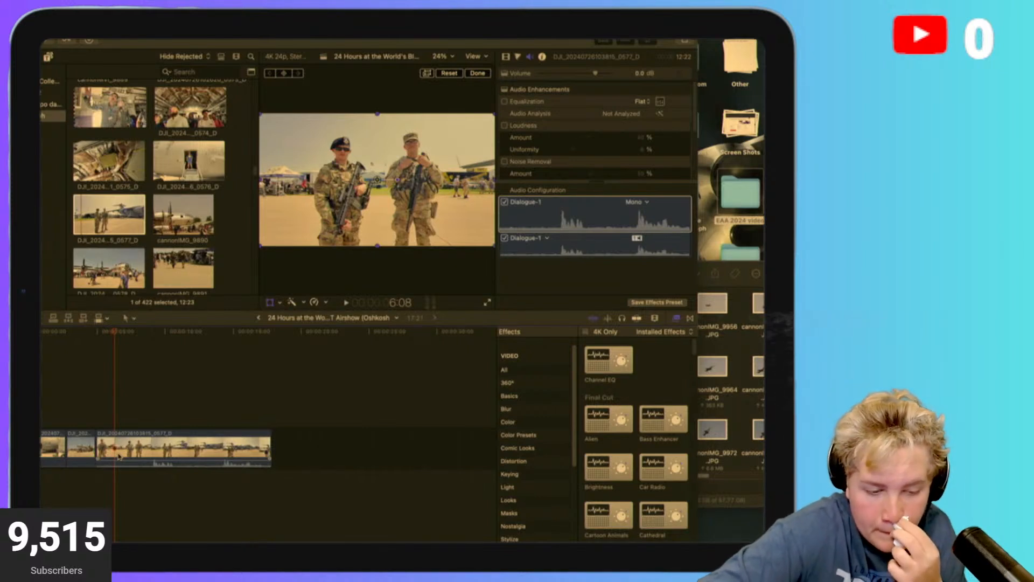
{"action": "key", "text": "space"}
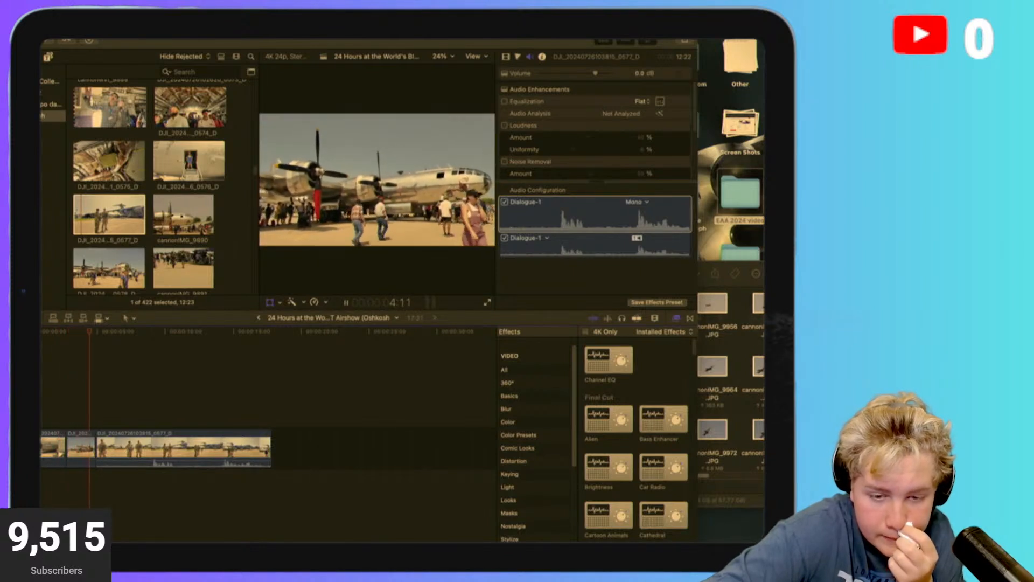
{"action": "key", "text": "space"}
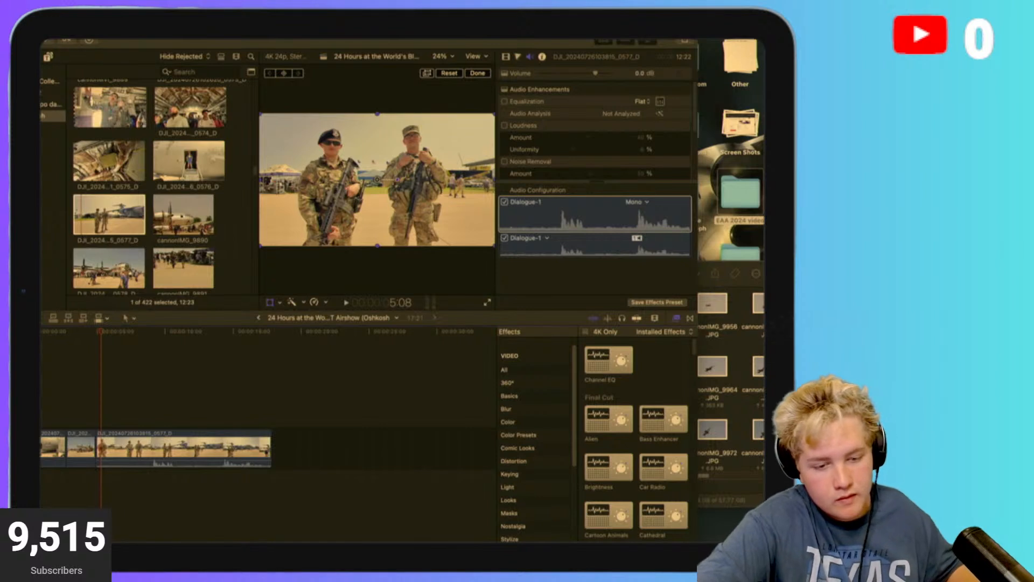
Add ES_Hip Hop Rock Song - Def Lev.mp3 from the Finder's Downloads folder beneath the clips and play the opening with it.
{"action": "key", "text": "super+Tab"}
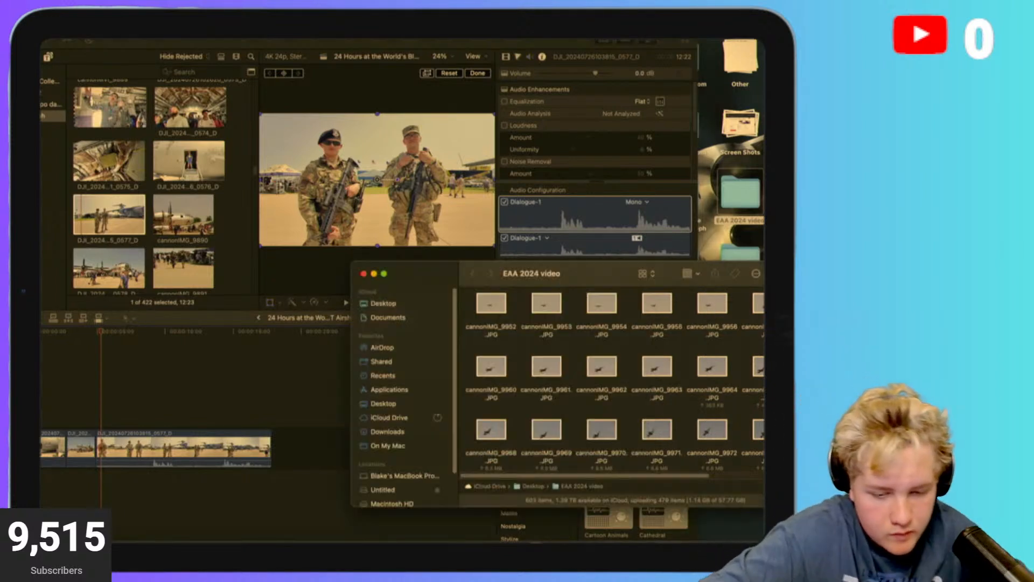
{"action": "left_click", "coordinate": [387, 432]}
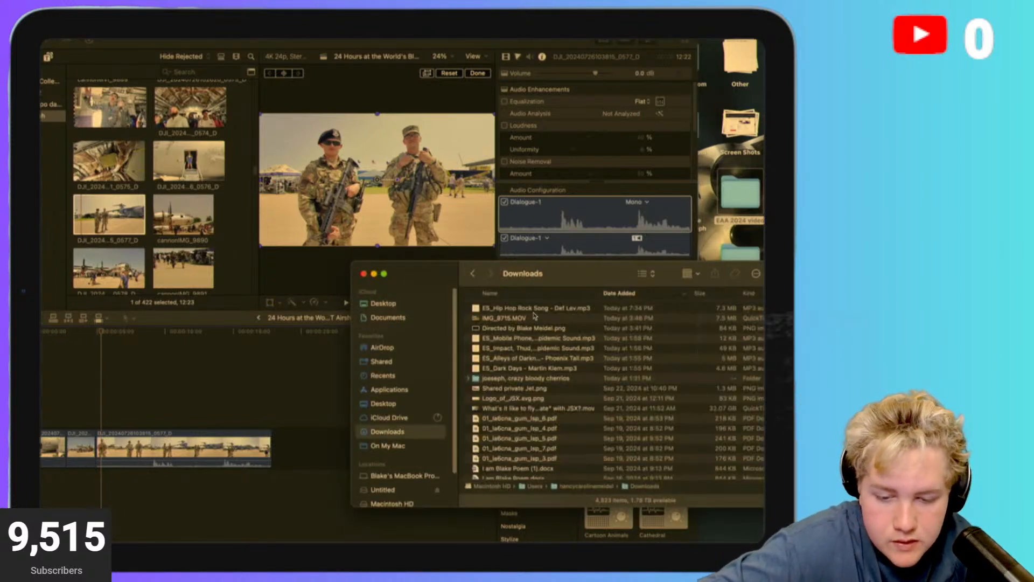
{"action": "left_click_drag", "start_coordinate": [519, 311], "coordinate": [27, 496]}
{"action": "left_click", "coordinate": [27, 498]}
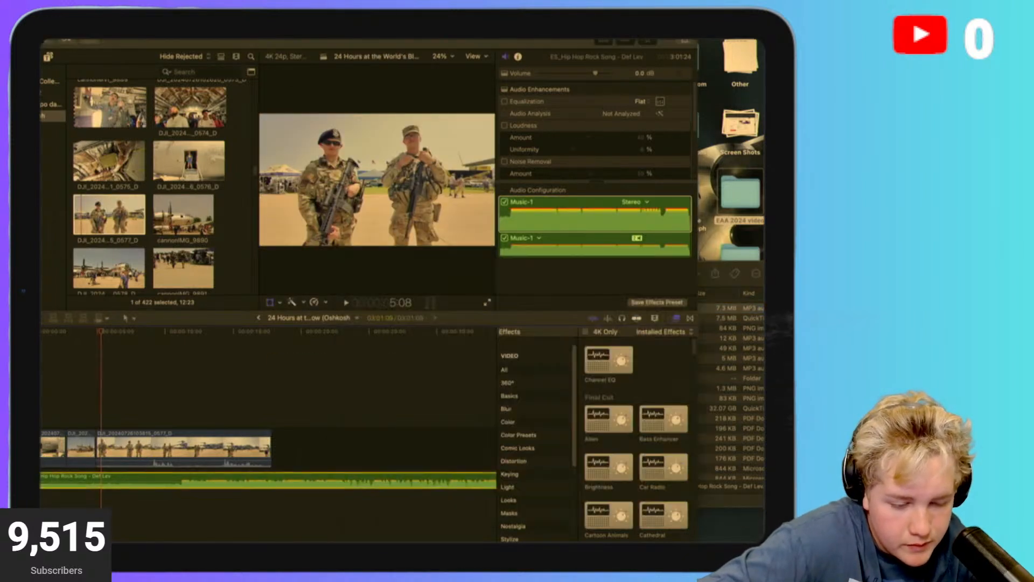
{"action": "key", "text": "space"}
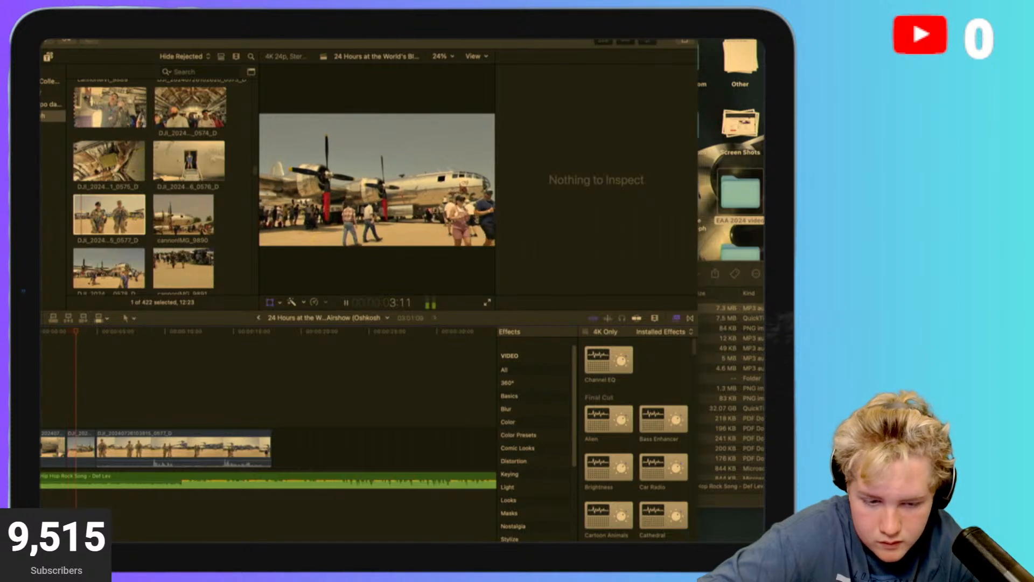
{"action": "key", "text": "space"}
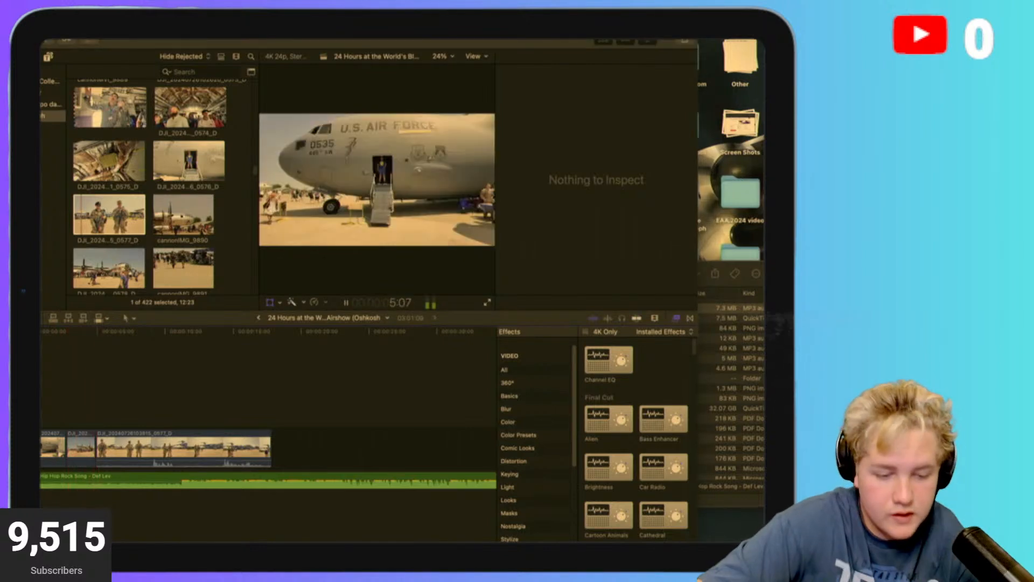
{"action": "key", "text": "space"}
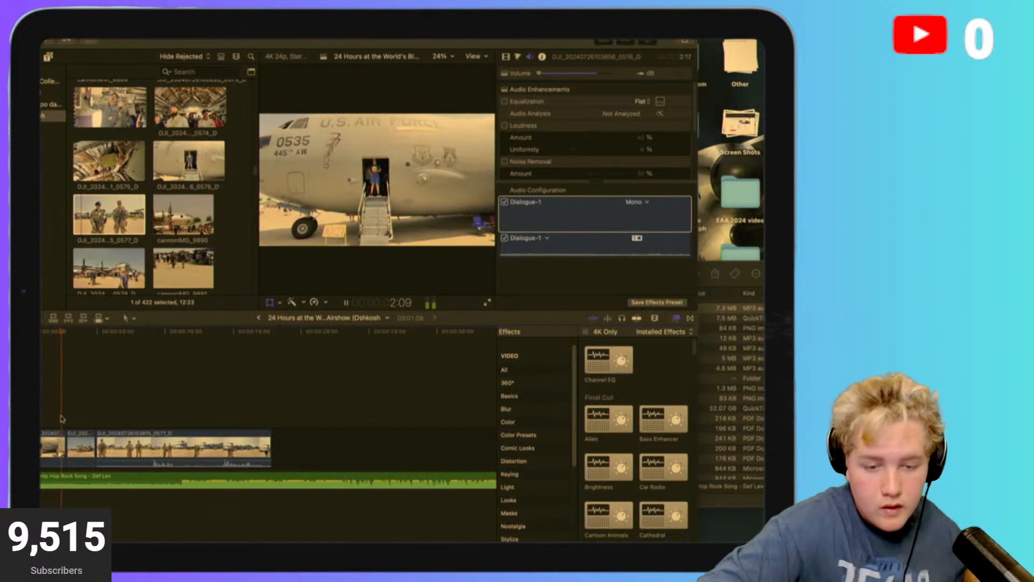
{"action": "key", "text": "space"}
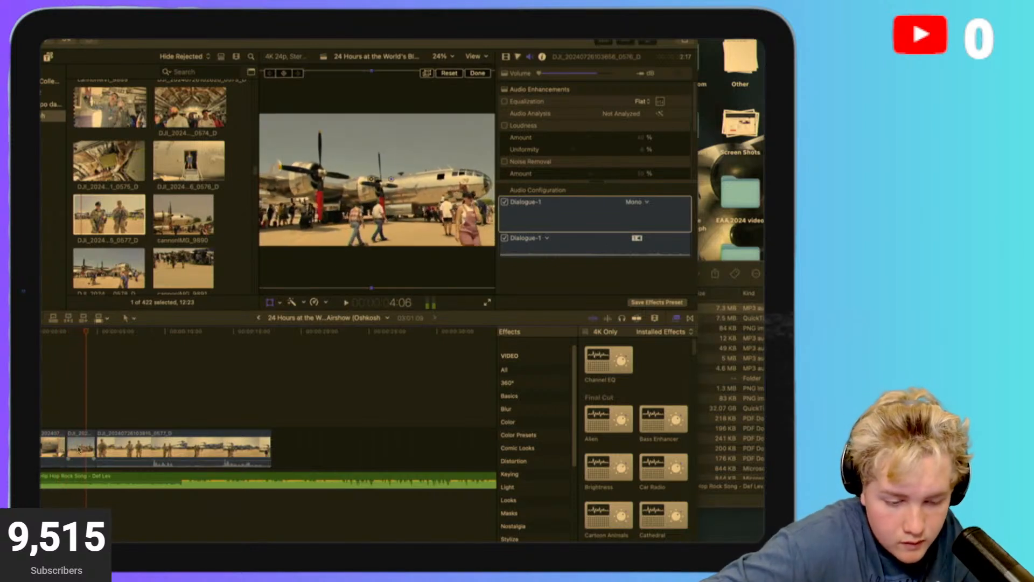
Lengthen the end of the 0578 clip to about 2:17 and play from there into the soldiers clip.
{"action": "left_click_drag", "start_coordinate": [93, 455], "coordinate": [101, 455]}
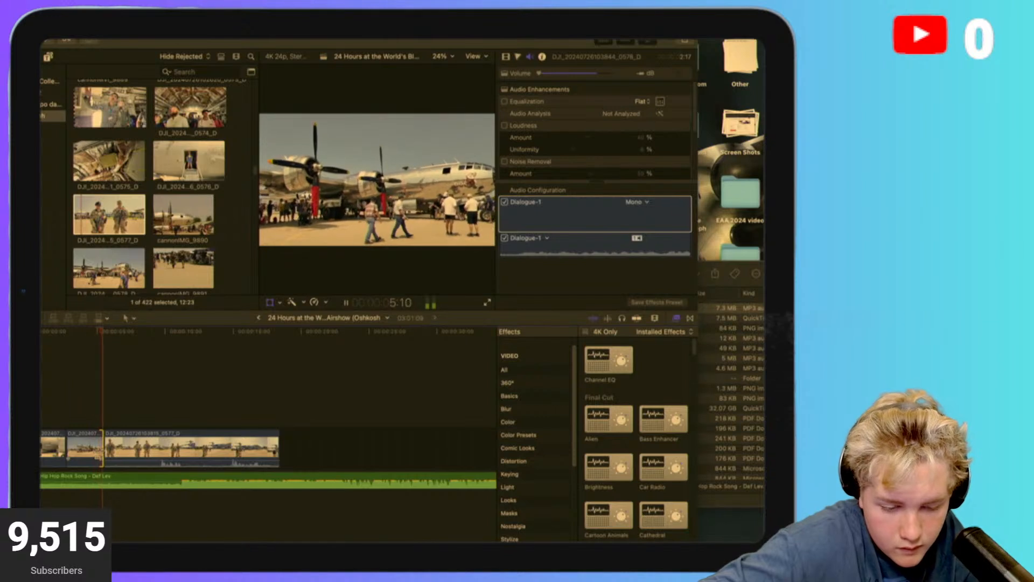
{"action": "key", "text": "space"}
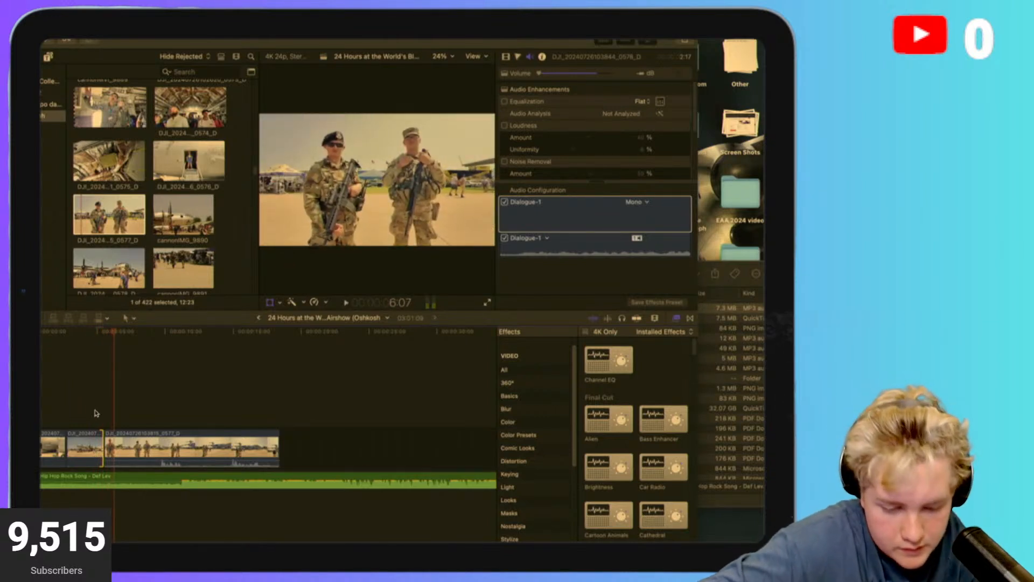
{"action": "key", "text": "space"}
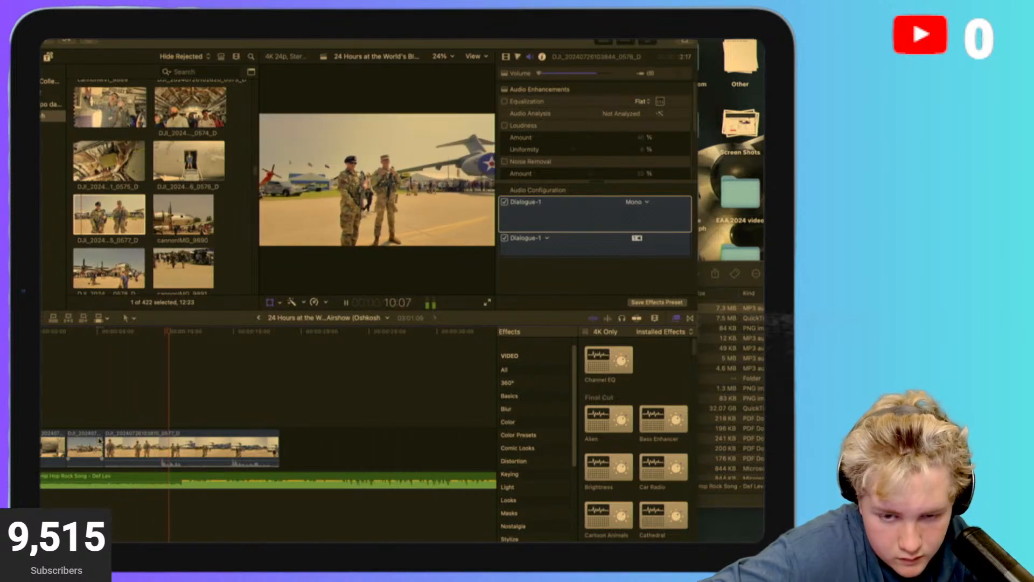
{"action": "key", "text": "space"}
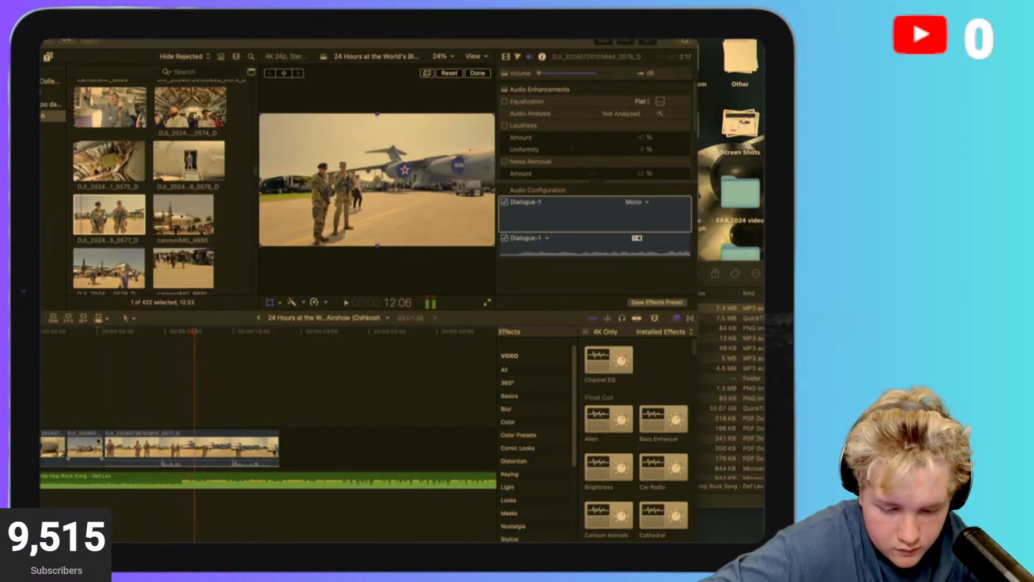
{"action": "left_click", "coordinate": [124, 420]}
{"action": "left_click", "coordinate": [104, 414]}
{"action": "key", "text": "space"}
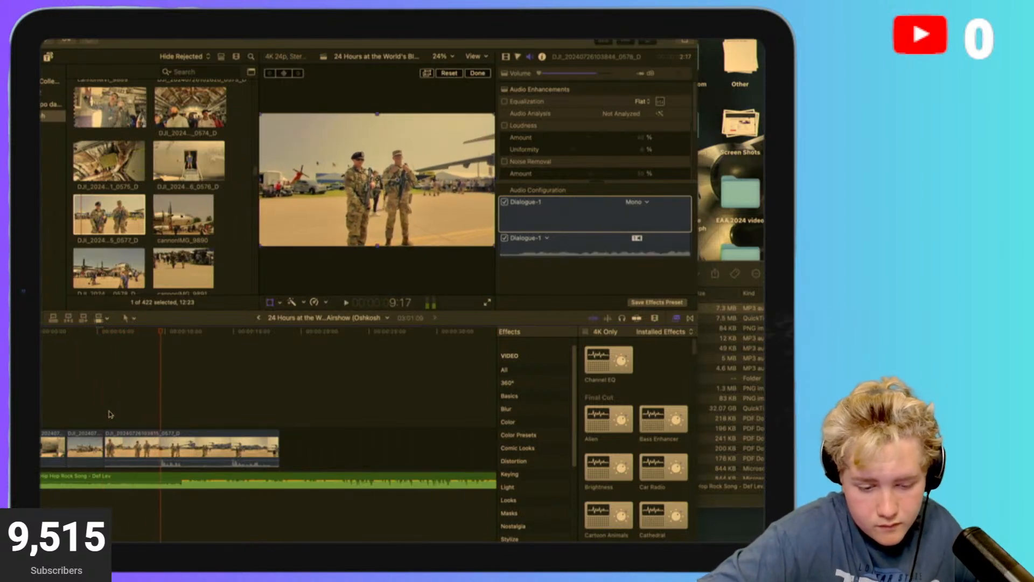
{"action": "key", "text": "shift+t"}
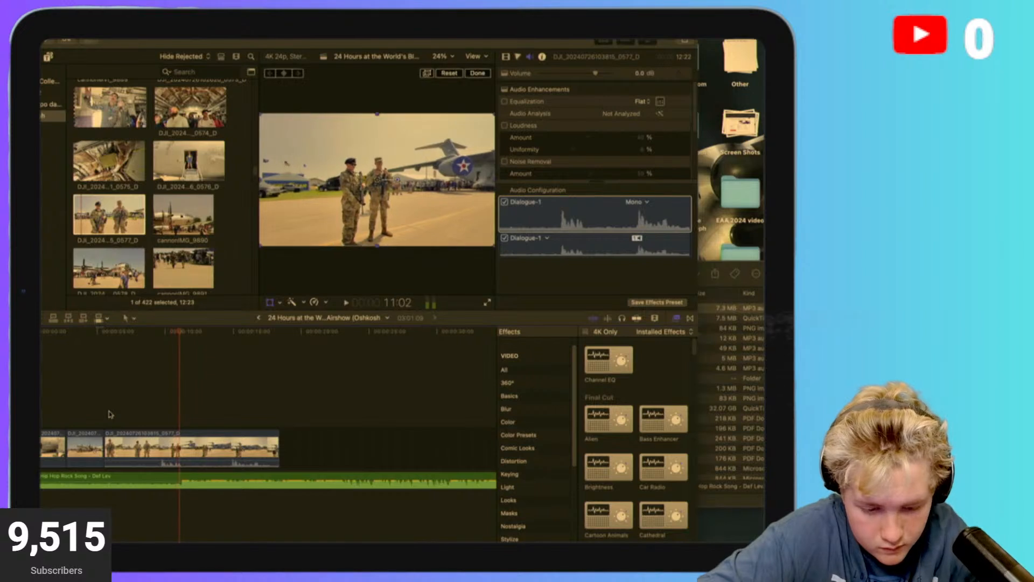
Review the wide aircraft part of the 0577 clip and cut the clip at 14:12.
{"action": "left_click", "coordinate": [240, 426]}
{"action": "left_click", "coordinate": [226, 425]}
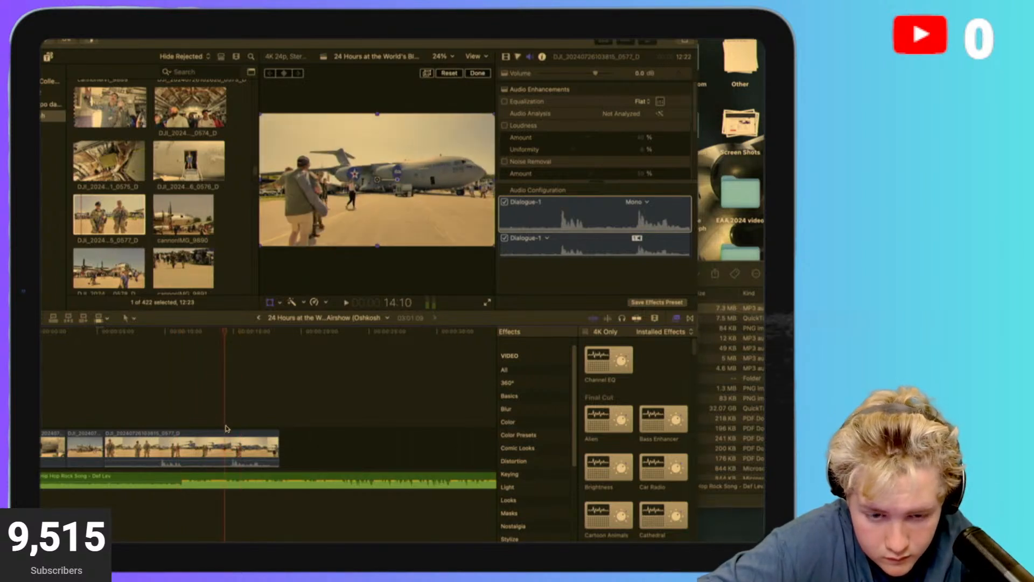
{"action": "left_click", "coordinate": [185, 410]}
{"action": "key", "text": "space"}
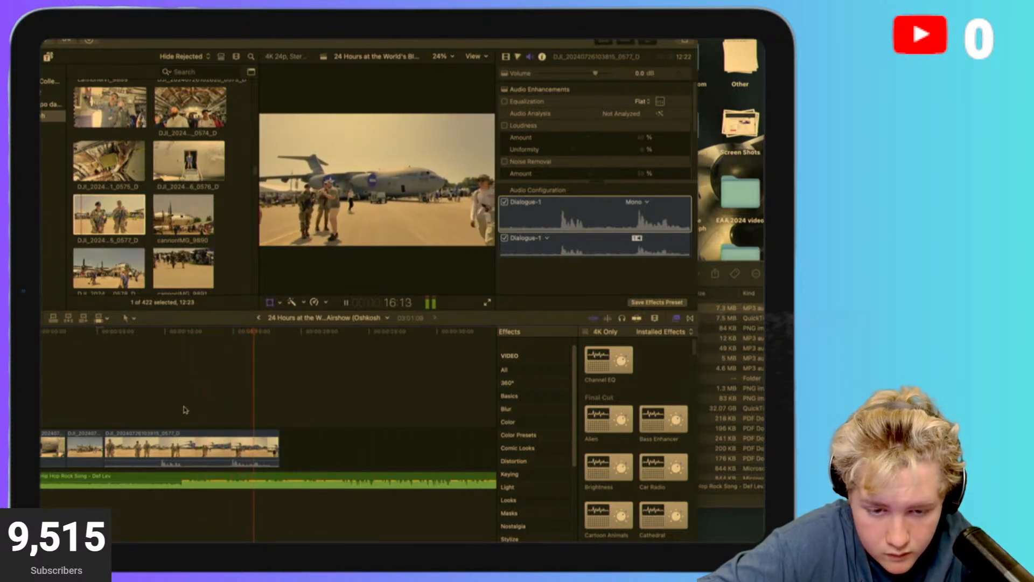
{"action": "key", "text": "space"}
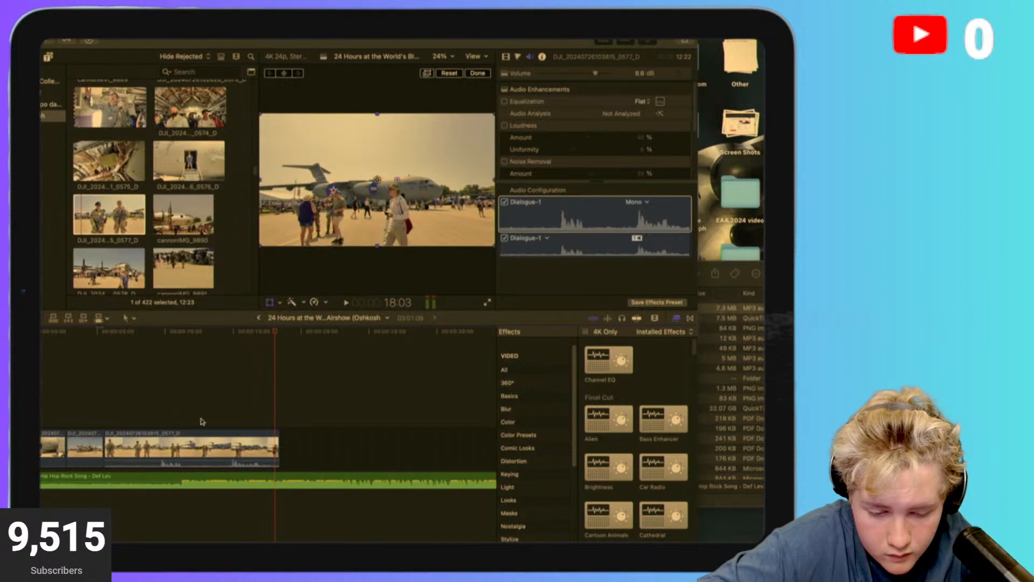
{"action": "left_click", "coordinate": [231, 419]}
{"action": "left_click", "coordinate": [216, 420]}
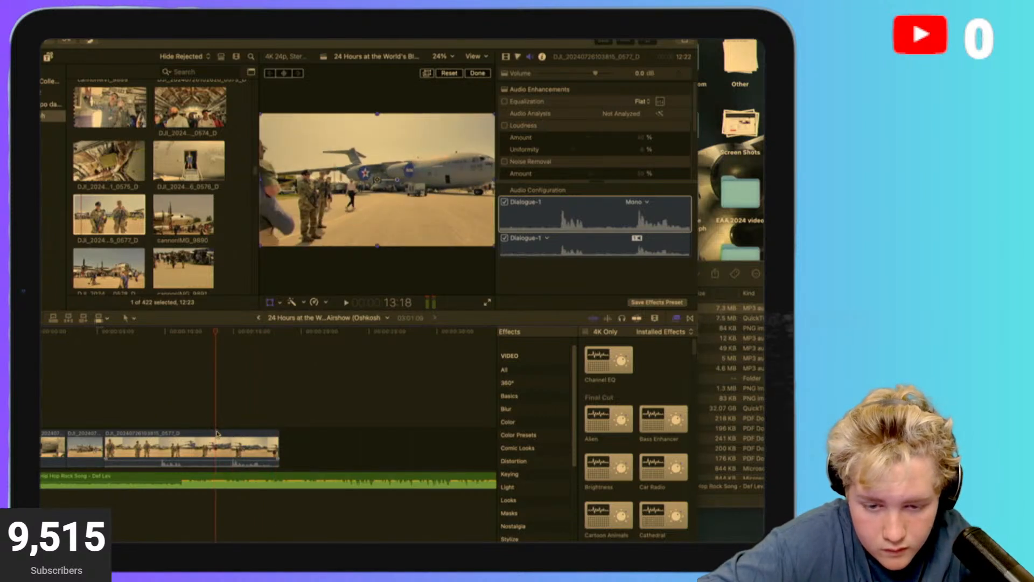
{"action": "key", "text": "space"}
{"action": "key", "text": "space"}
{"action": "left_click", "coordinate": [217, 435]}
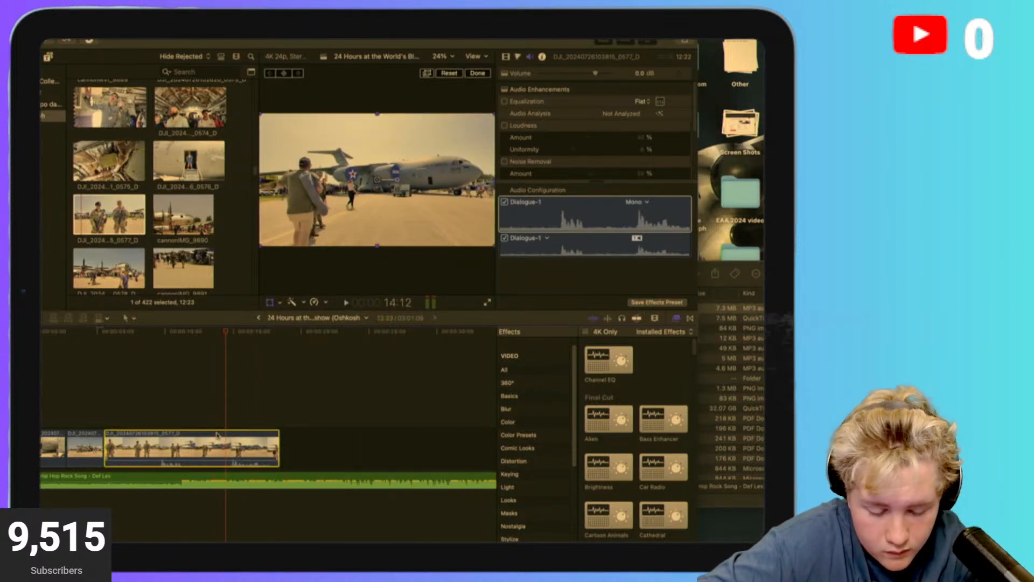
{"action": "key", "text": "super+b"}
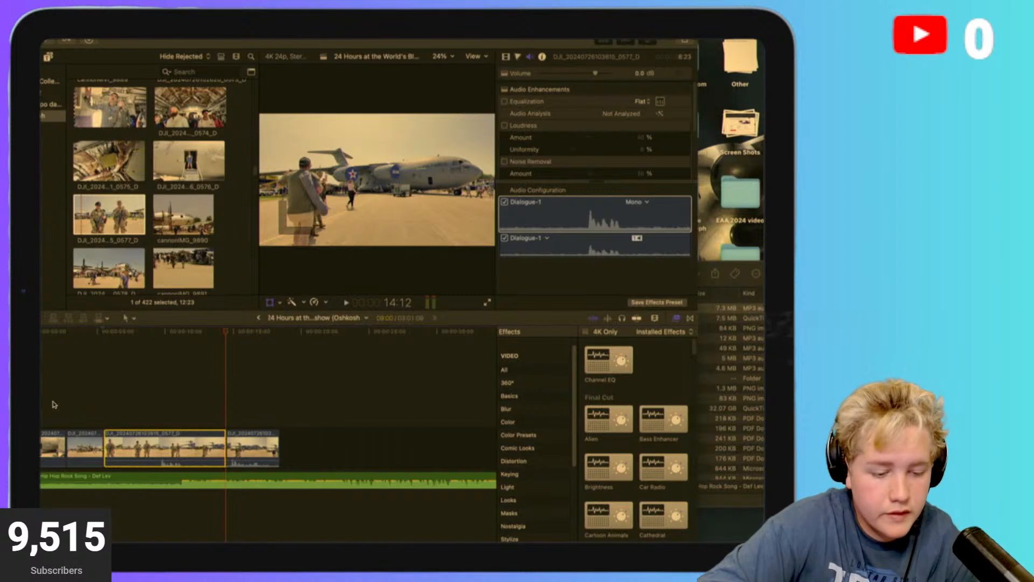
Play from the start, cut the 0577 clip at 7:23, and delete the piece between there and the 14:12 cut.
{"action": "left_click", "coordinate": [34, 404]}
{"action": "key", "text": "space"}
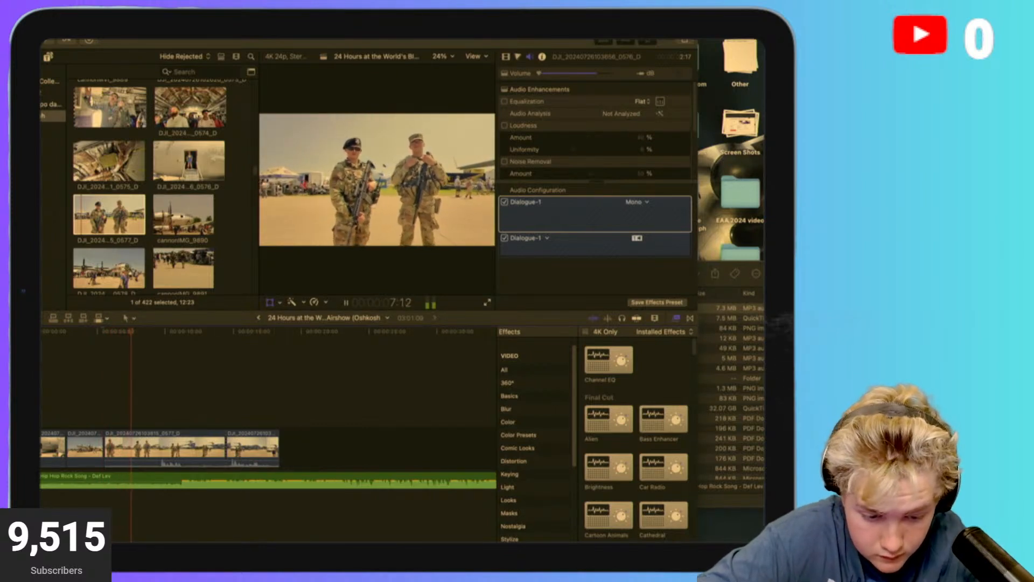
{"action": "key", "text": "space"}
{"action": "key", "text": "super+b"}
{"action": "left_click", "coordinate": [145, 445]}
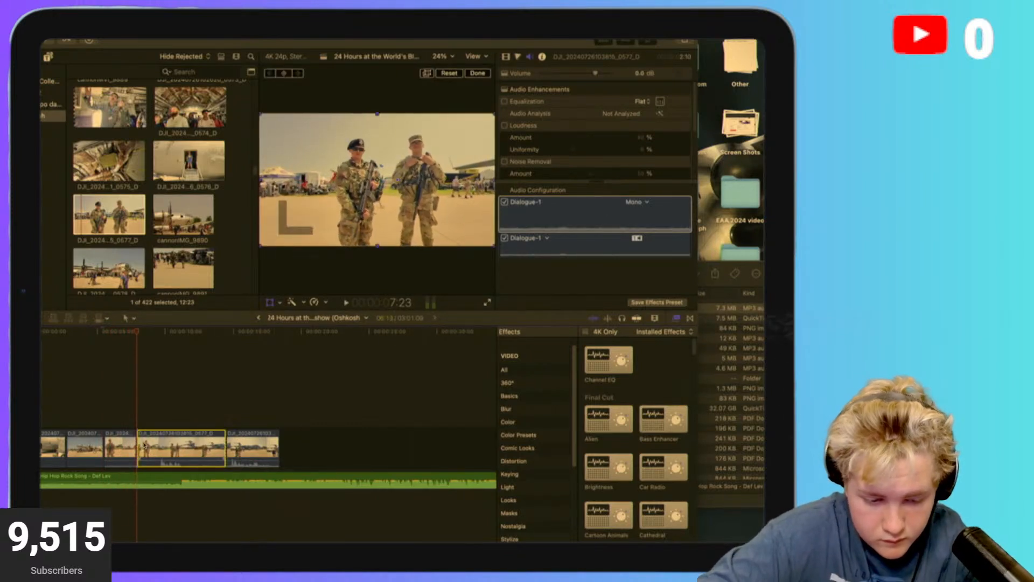
{"action": "key", "text": "Delete"}
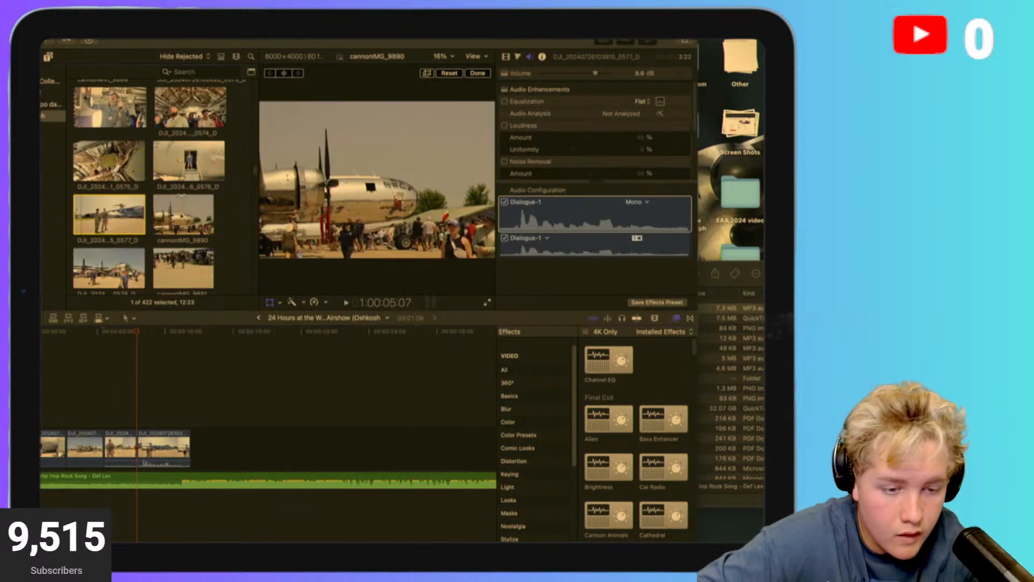
Skim the 0577, cannonMVI_9893 and 0585 clips in the browser and delete both remaining 0577 pieces from the timeline.
{"action": "left_click", "coordinate": [100, 216]}
{"action": "scroll", "coordinate": [151, 214], "scroll_direction": "down", "scroll_amount": 5}
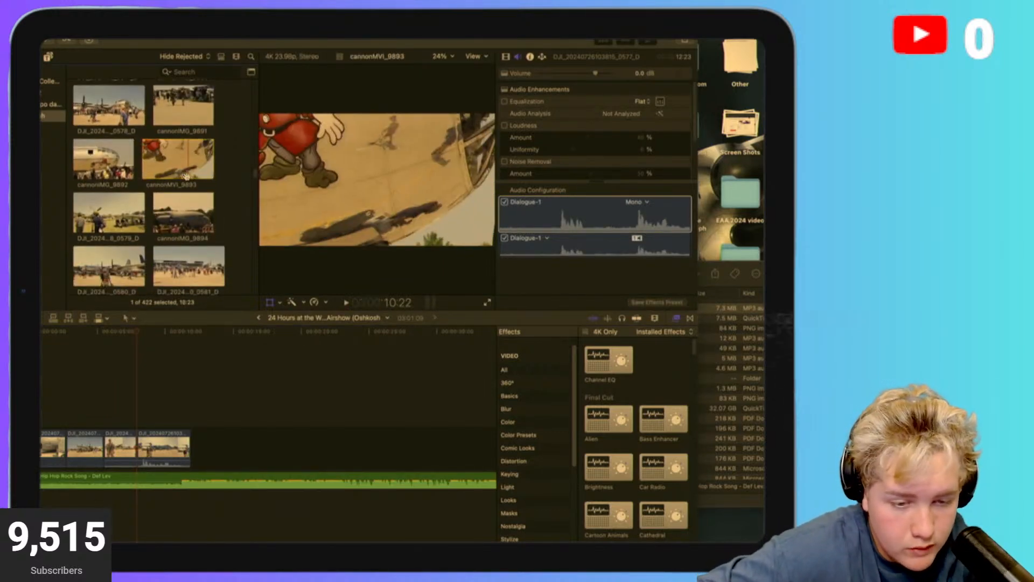
{"action": "left_click", "coordinate": [170, 161]}
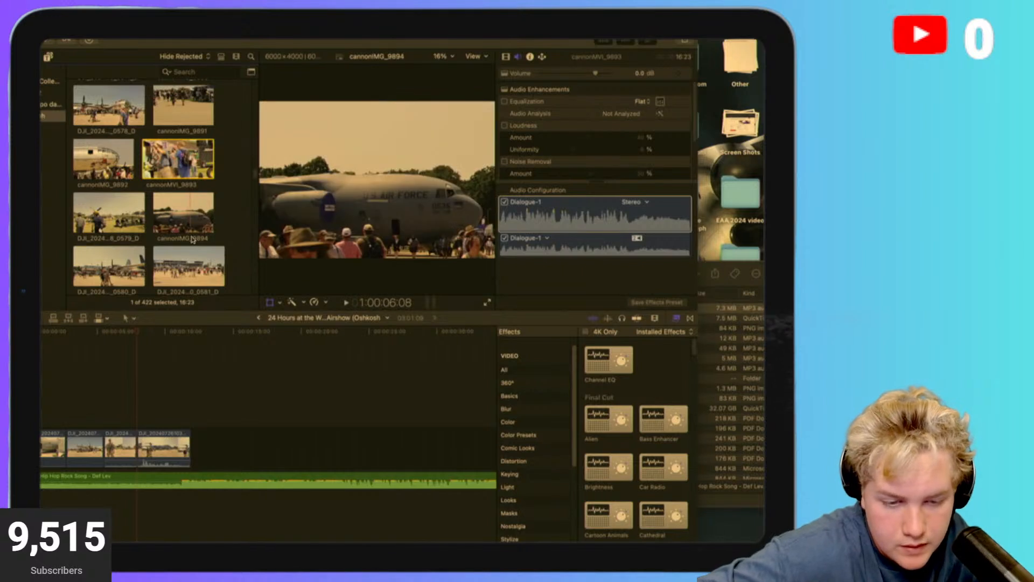
{"action": "scroll", "coordinate": [144, 213], "scroll_direction": "down", "scroll_amount": 6}
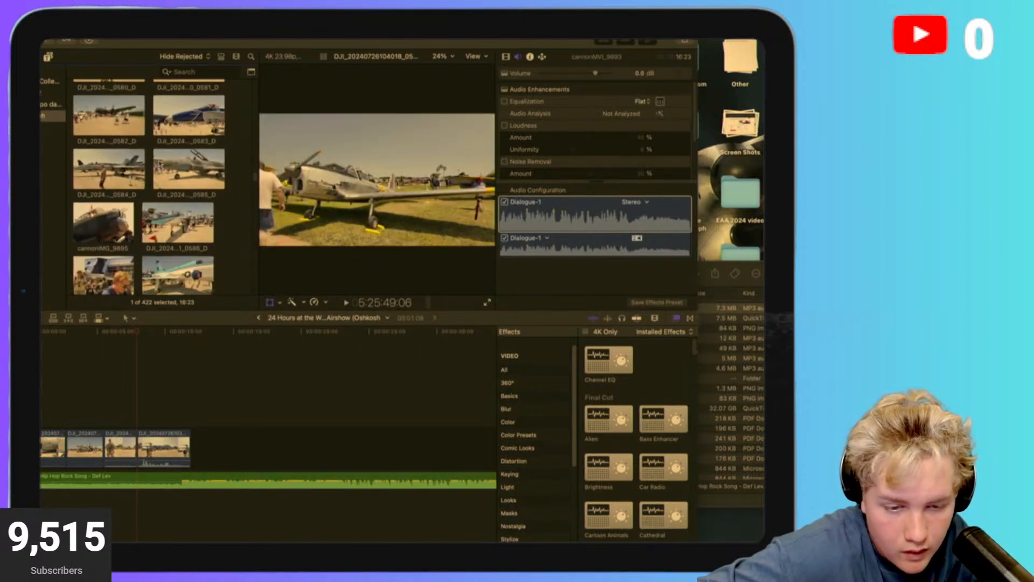
{"action": "left_click", "coordinate": [178, 163]}
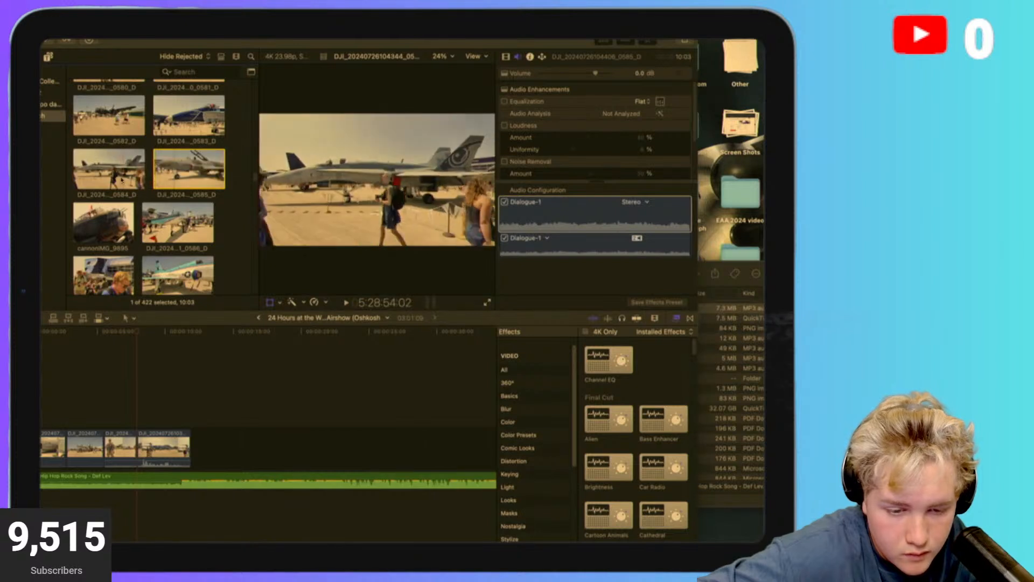
{"action": "left_click", "coordinate": [115, 457]}
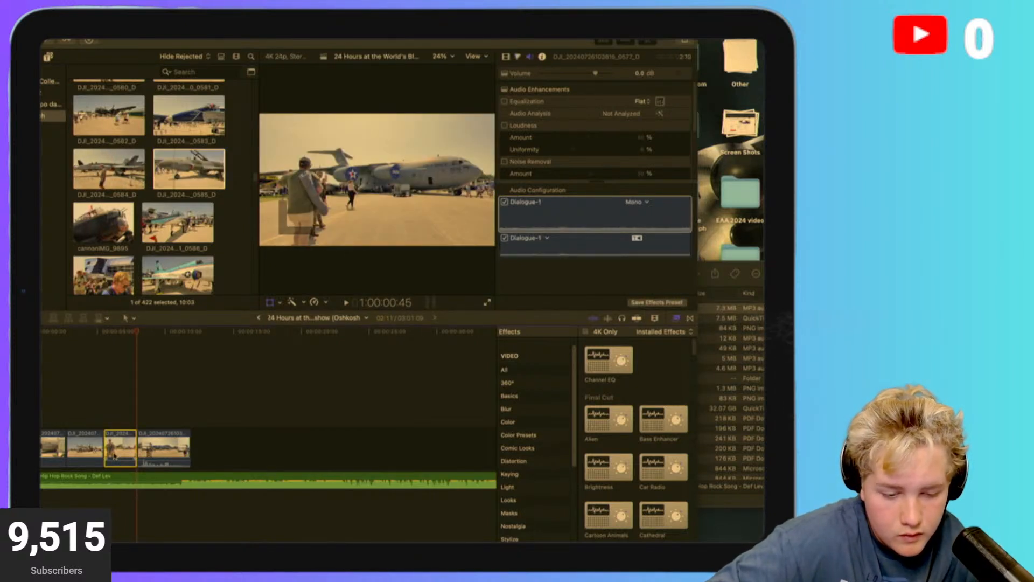
{"action": "key", "text": "Delete"}
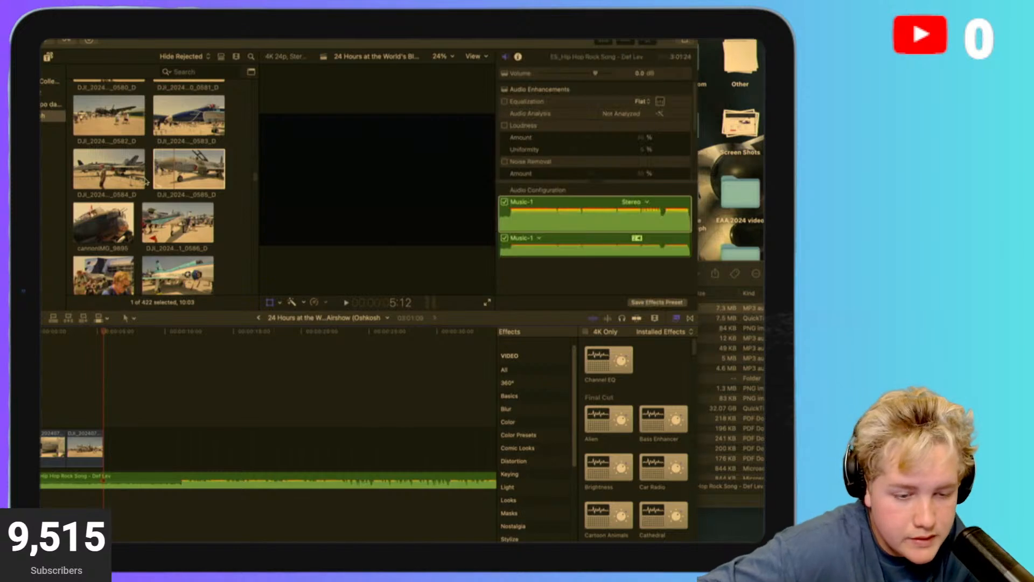
Look through the browser clips from 0587 back to 0578 for a shot that can follow the last timeline clip.
{"action": "scroll", "coordinate": [149, 186], "scroll_direction": "up", "scroll_amount": 5}
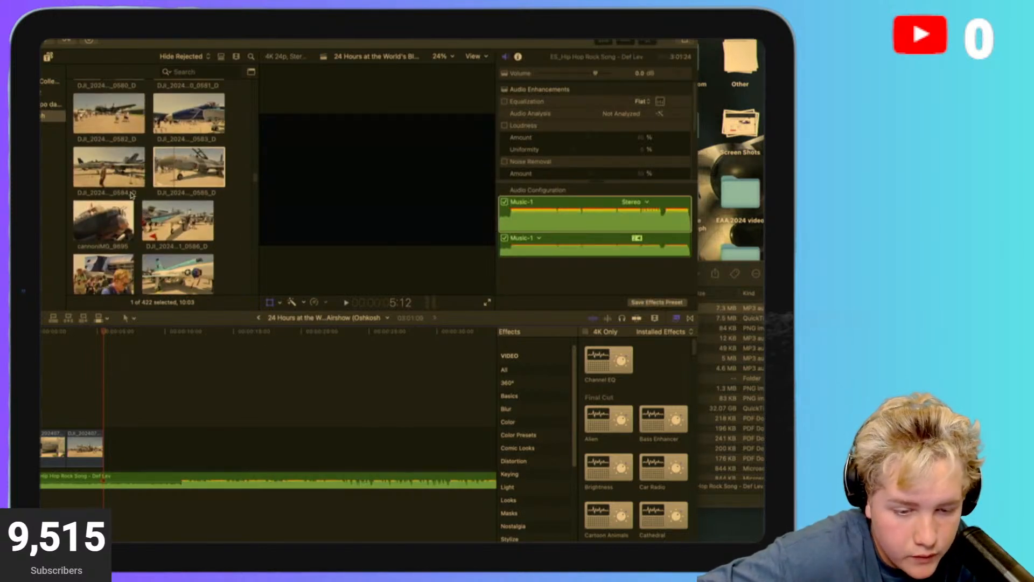
{"action": "left_click", "coordinate": [168, 286]}
{"action": "scroll", "coordinate": [168, 286], "scroll_direction": "up", "scroll_amount": 2}
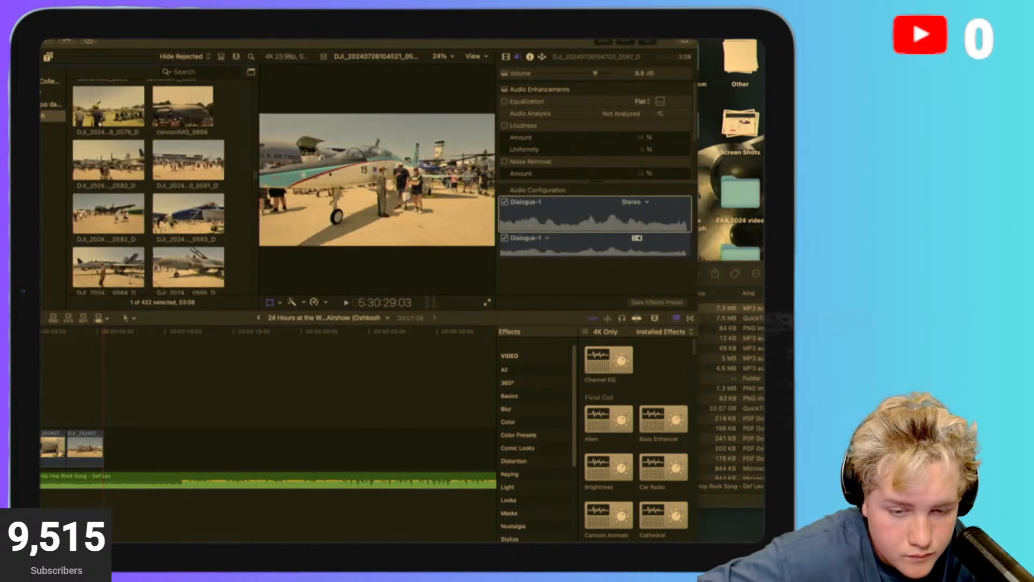
{"action": "scroll", "coordinate": [161, 215], "scroll_direction": "down", "scroll_amount": 2}
{"action": "left_click", "coordinate": [178, 226]}
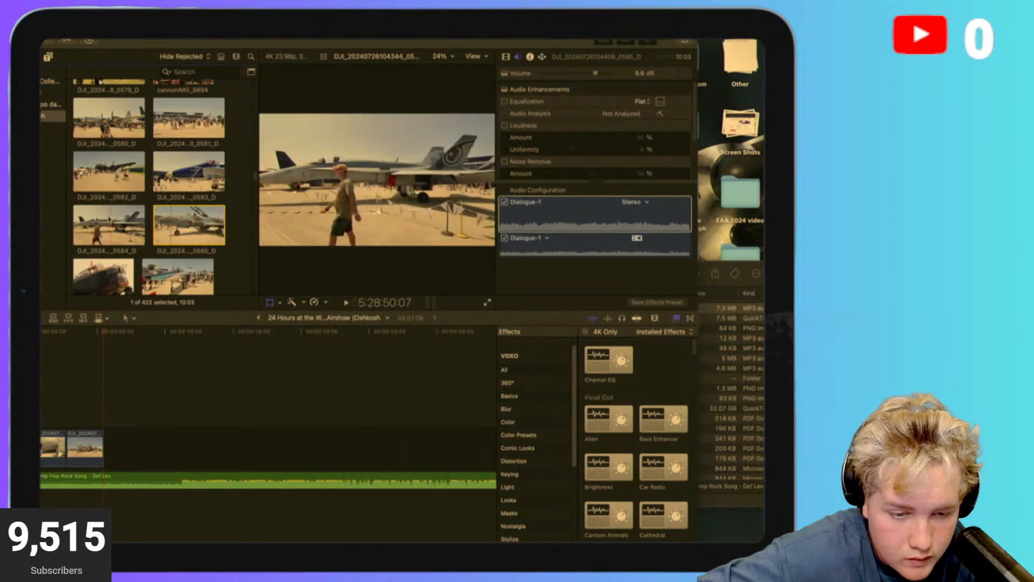
{"action": "scroll", "coordinate": [110, 220], "scroll_direction": "up", "scroll_amount": 3}
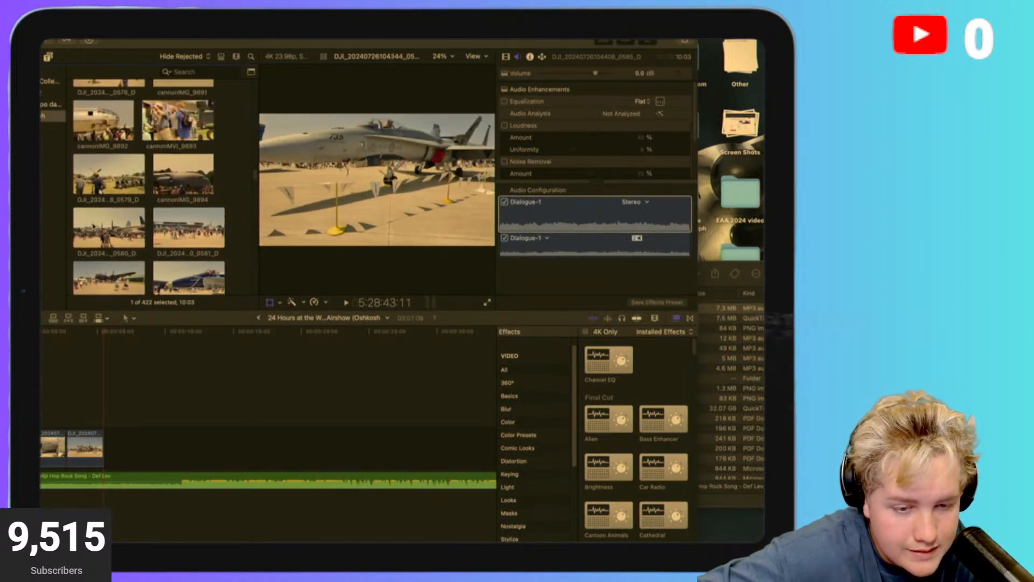
{"action": "left_click", "coordinate": [105, 229]}
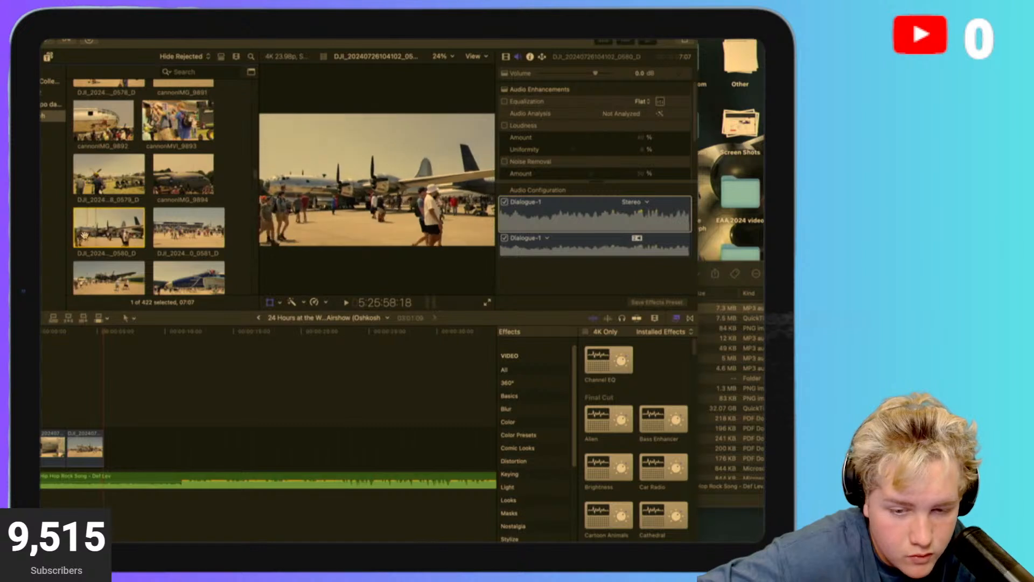
{"action": "scroll", "coordinate": [86, 237], "scroll_direction": "up", "scroll_amount": 4}
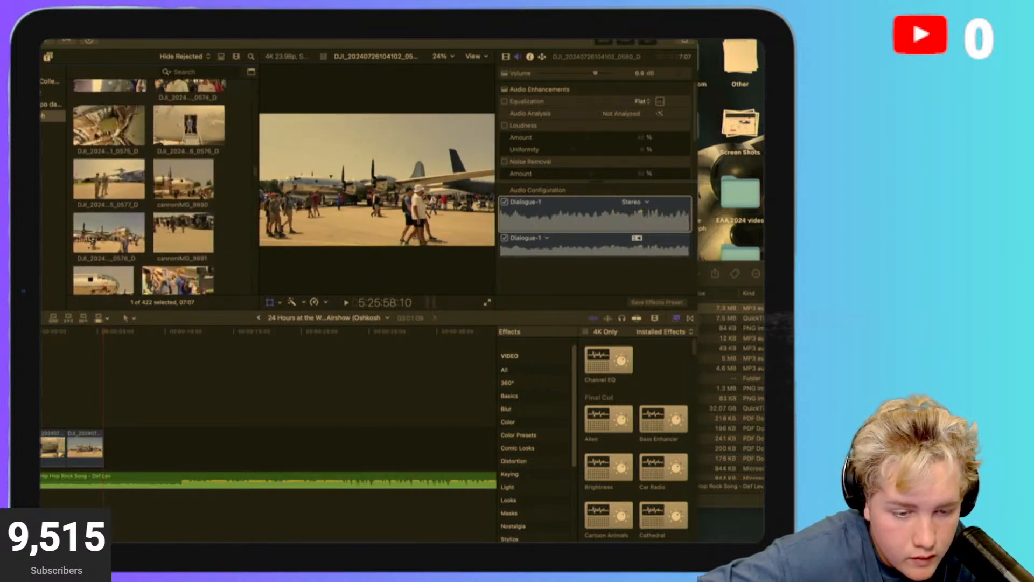
Try the propeller bomber clip 0578 at the end of the timeline, play its head-on part, and remove the clip again.
{"action": "left_click", "coordinate": [91, 241]}
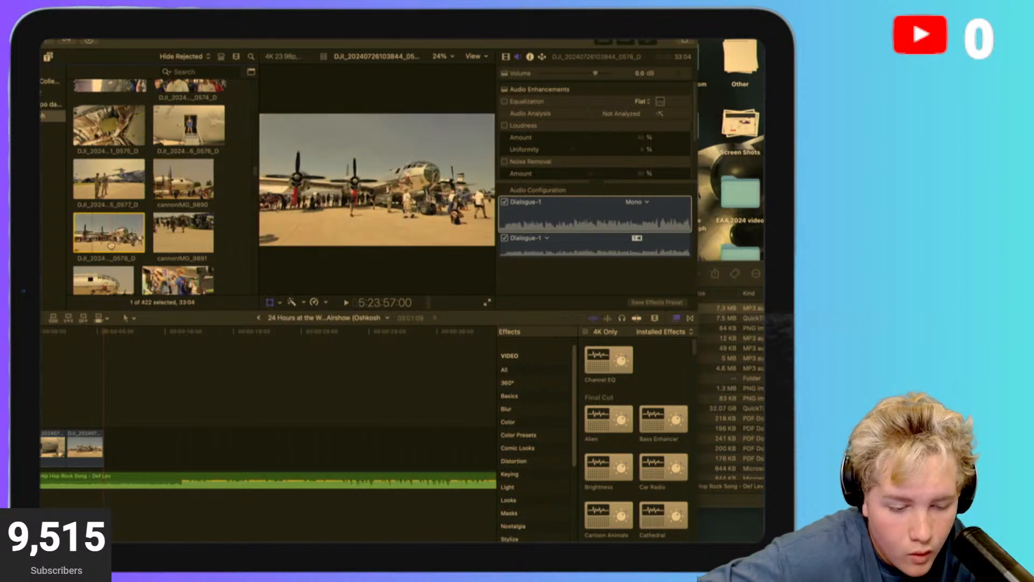
{"action": "left_click_drag", "start_coordinate": [111, 245], "coordinate": [124, 439]}
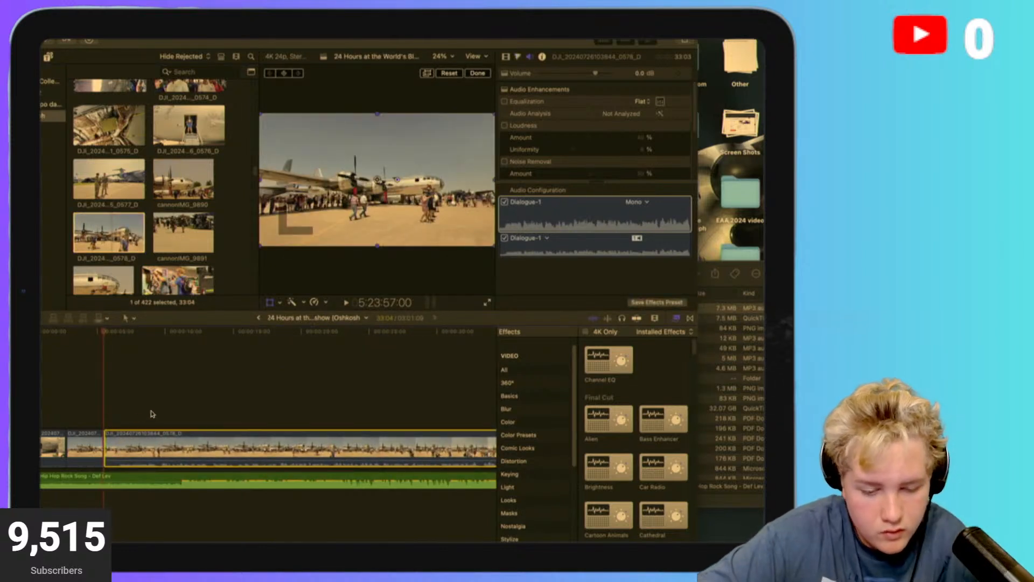
{"action": "left_click", "coordinate": [234, 404]}
{"action": "scroll", "coordinate": [234, 404], "scroll_direction": "right", "scroll_amount": 5}
{"action": "left_click", "coordinate": [233, 404]}
{"action": "key", "text": "space"}
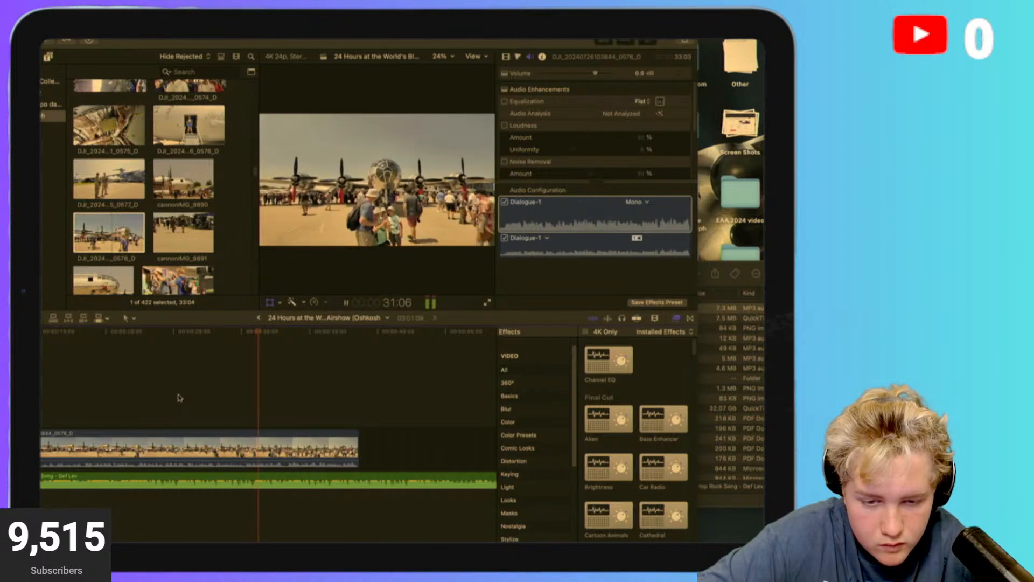
{"action": "key", "text": "space"}
{"action": "left_click", "coordinate": [210, 451]}
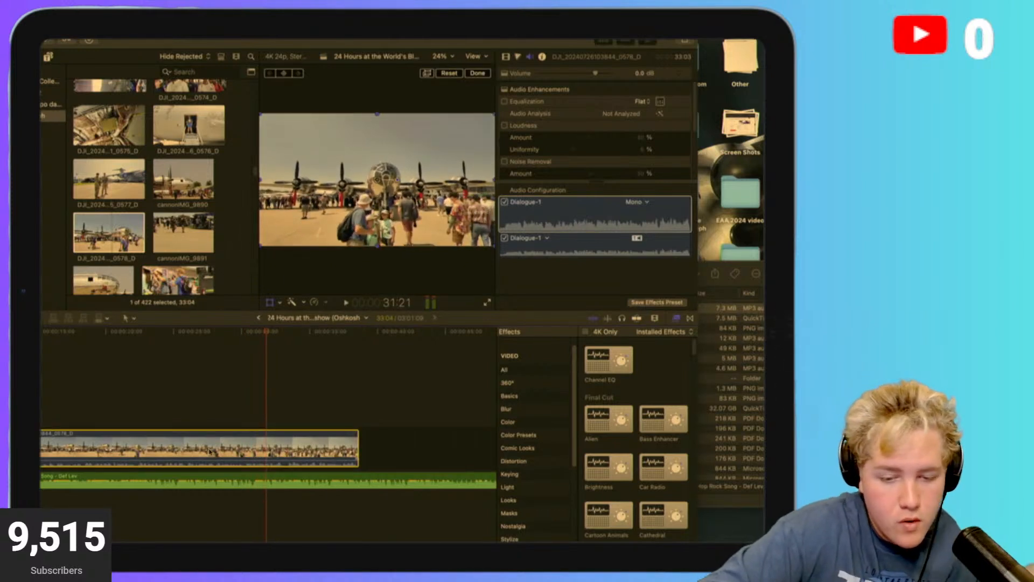
{"action": "key", "text": "Delete"}
Listen to the hip hop rock song past the end of the clips to about 31 seconds, and replay the opening Air Force clip with it.
{"action": "scroll", "coordinate": [221, 405], "scroll_direction": "right", "scroll_amount": 3}
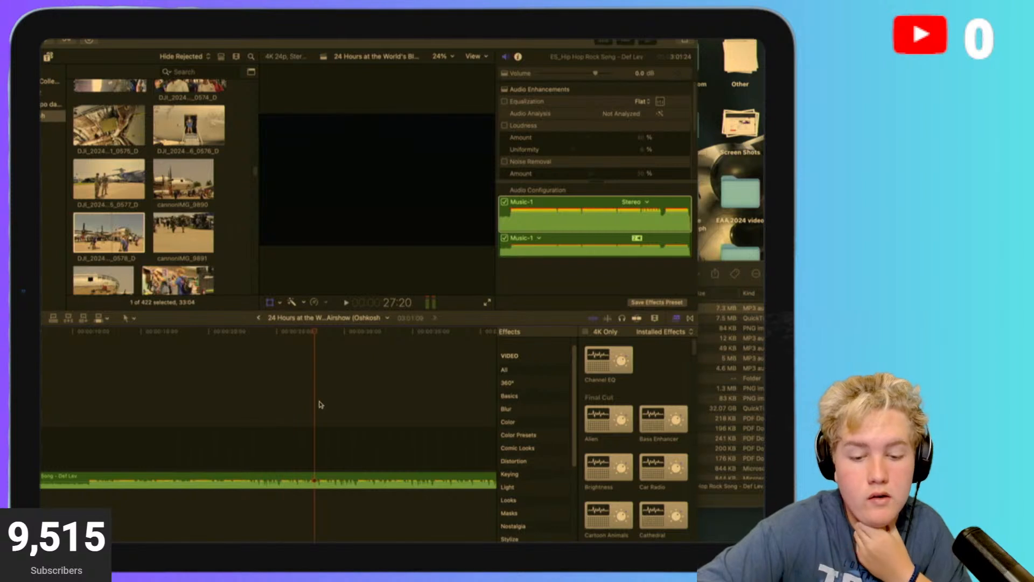
{"action": "scroll", "coordinate": [351, 402], "scroll_direction": "left", "scroll_amount": 3}
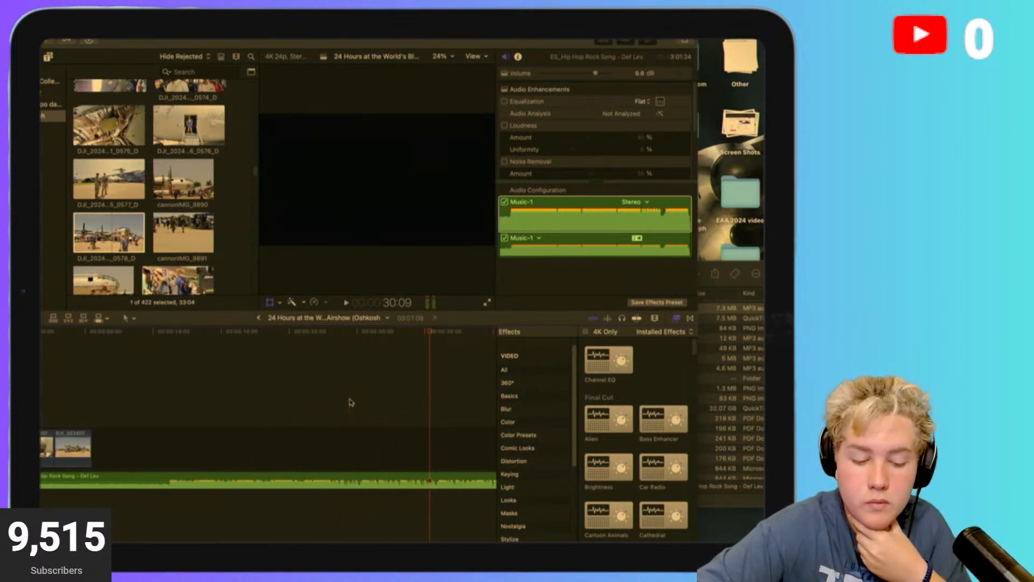
{"action": "key", "text": "super+minus"}
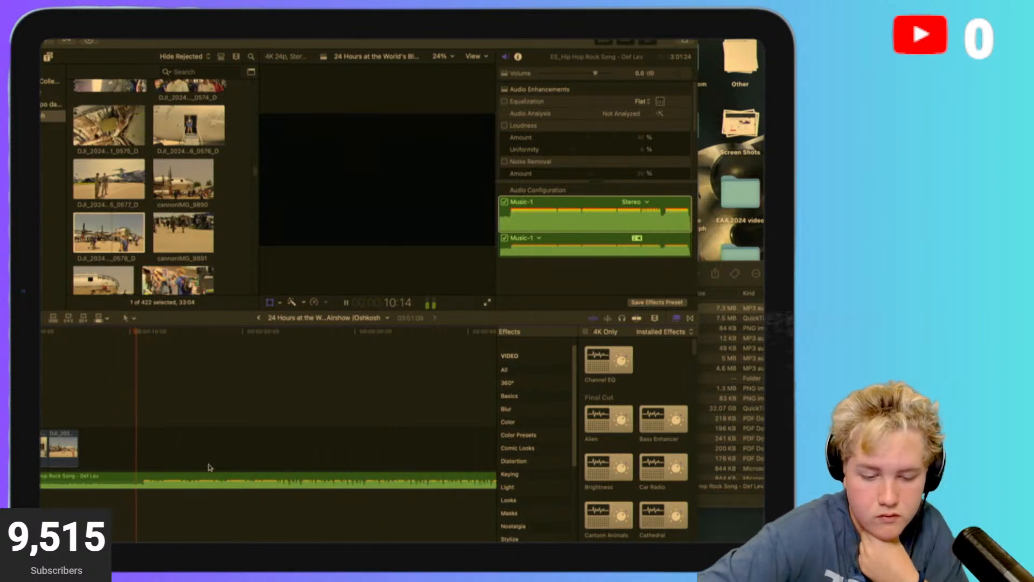
{"action": "key", "text": "shift+z"}
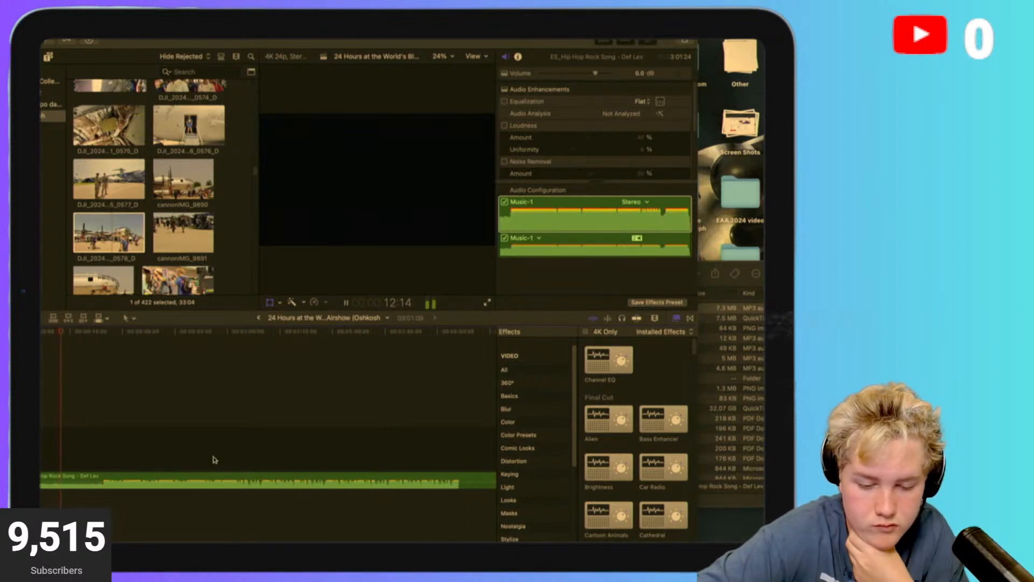
{"action": "left_click", "coordinate": [96, 436]}
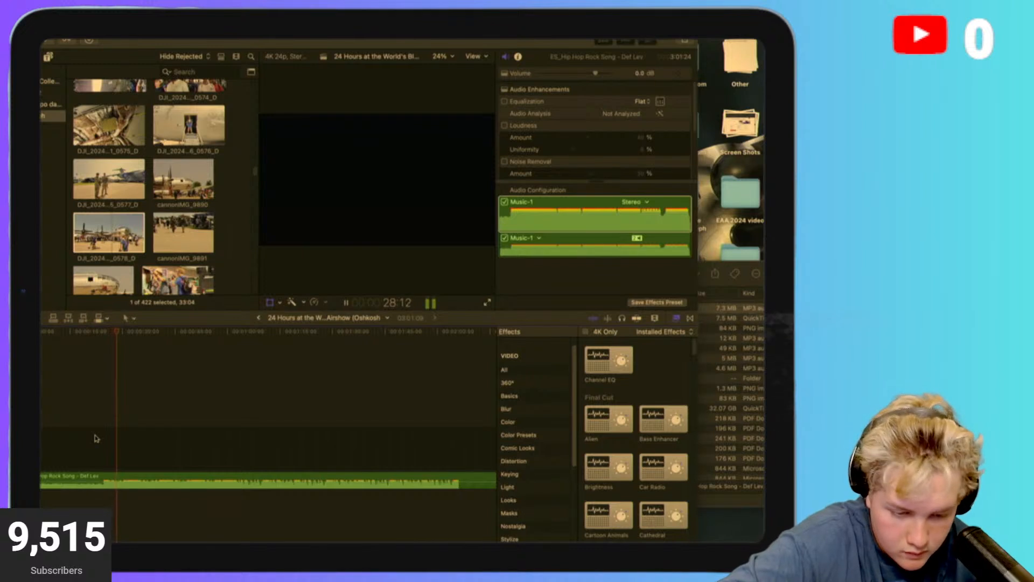
{"action": "key", "text": "space"}
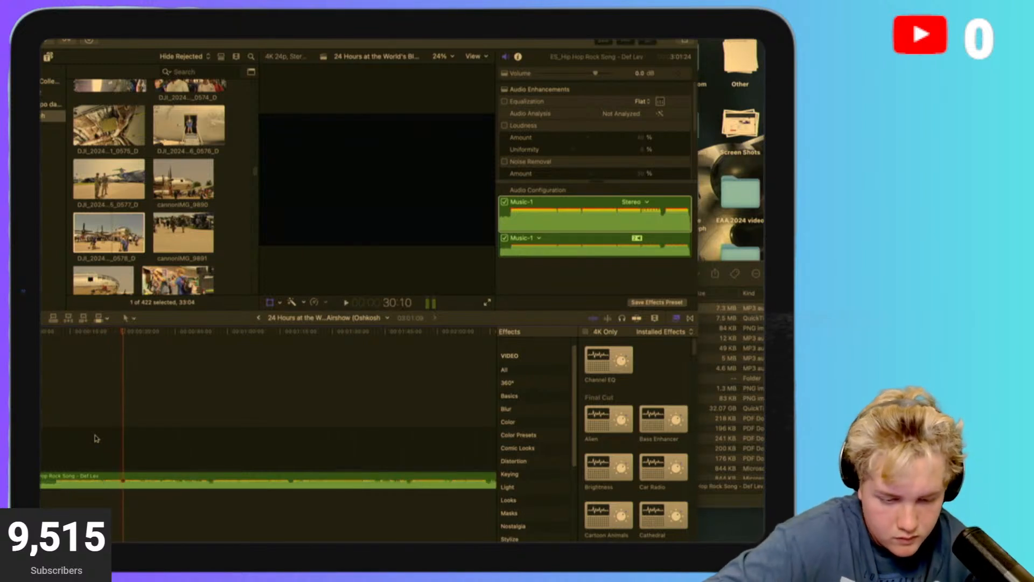
{"action": "key", "text": "space"}
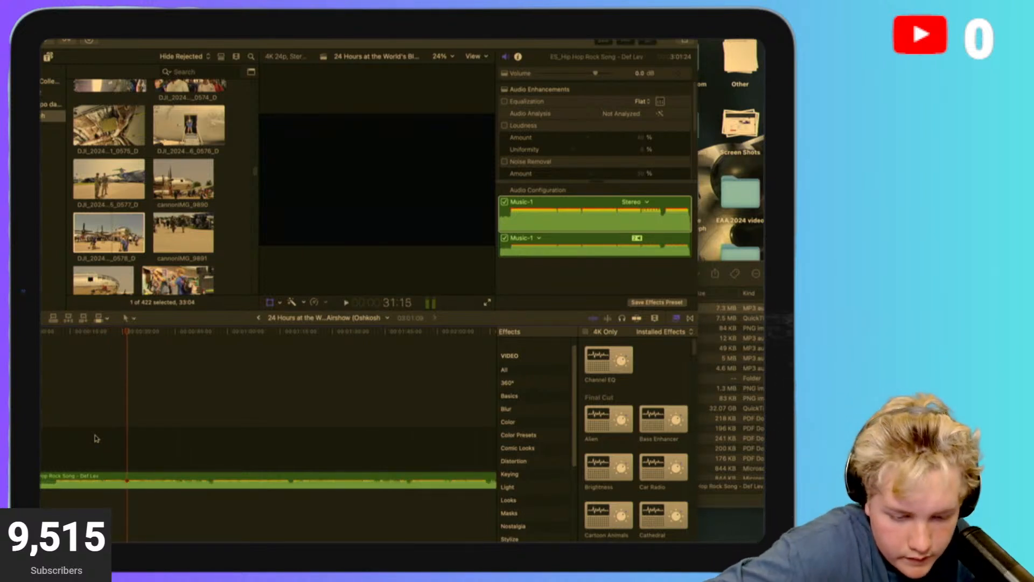
{"action": "left_click", "coordinate": [41, 415]}
{"action": "key", "text": "space"}
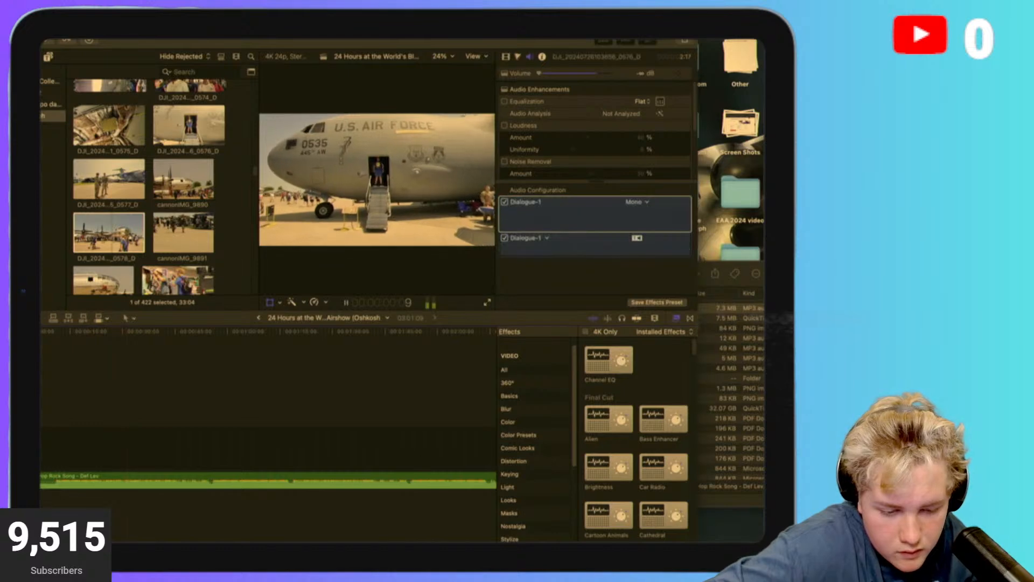
{"action": "key", "text": "space"}
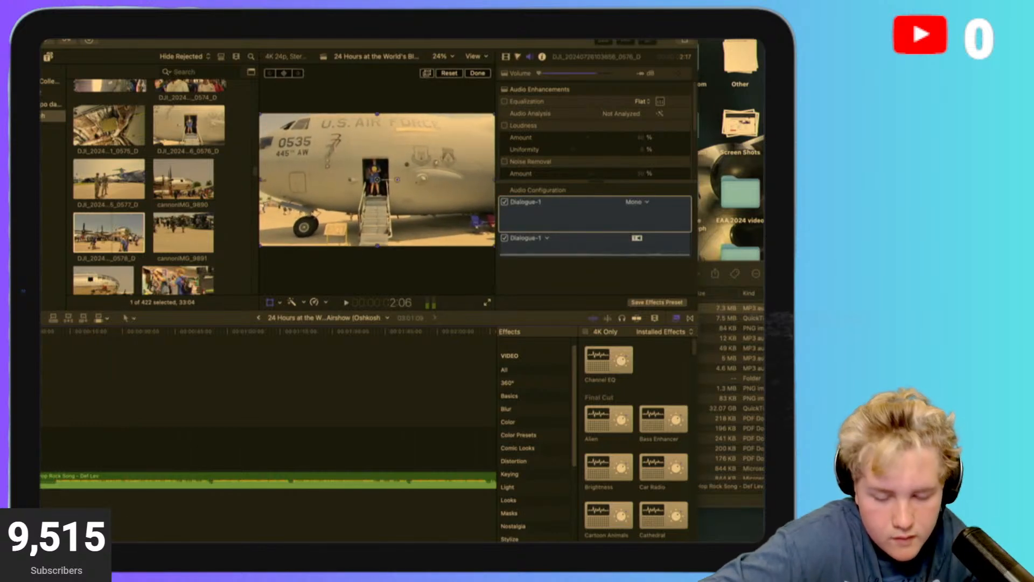
Switch to Epidemic Sound and preview Funky Rock Dawg and Epicness in the epic rock results.
{"action": "key", "text": "ctrl+Right"}
{"action": "key", "text": "ctrl+Right"}
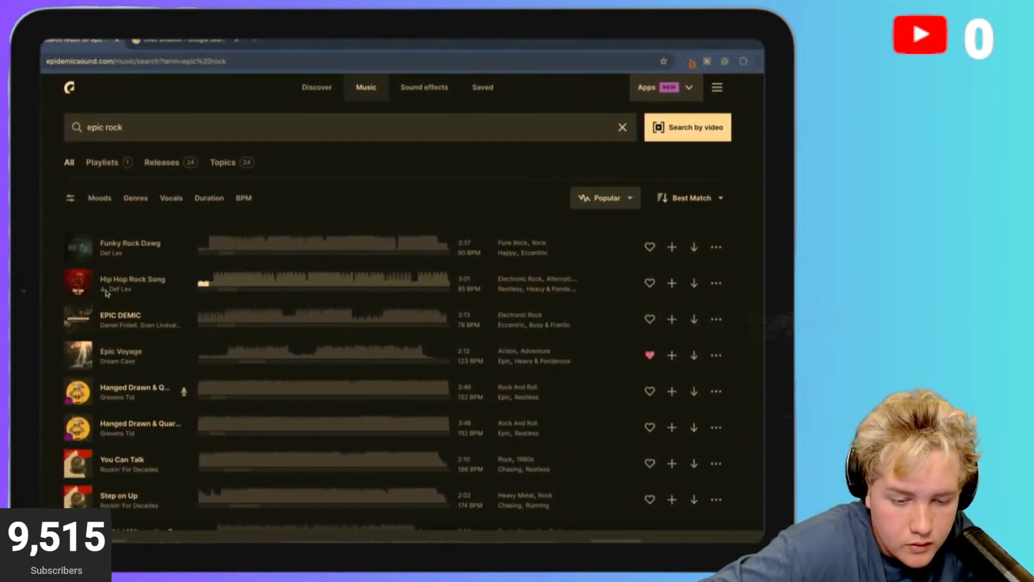
{"action": "left_click", "coordinate": [78, 257]}
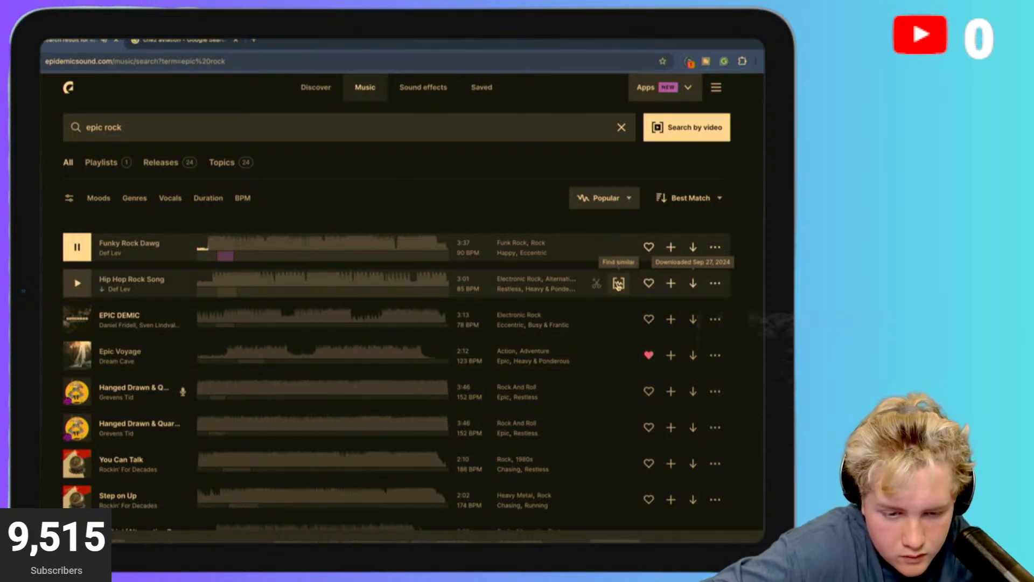
{"action": "scroll", "coordinate": [500, 256], "scroll_direction": "down", "scroll_amount": 5}
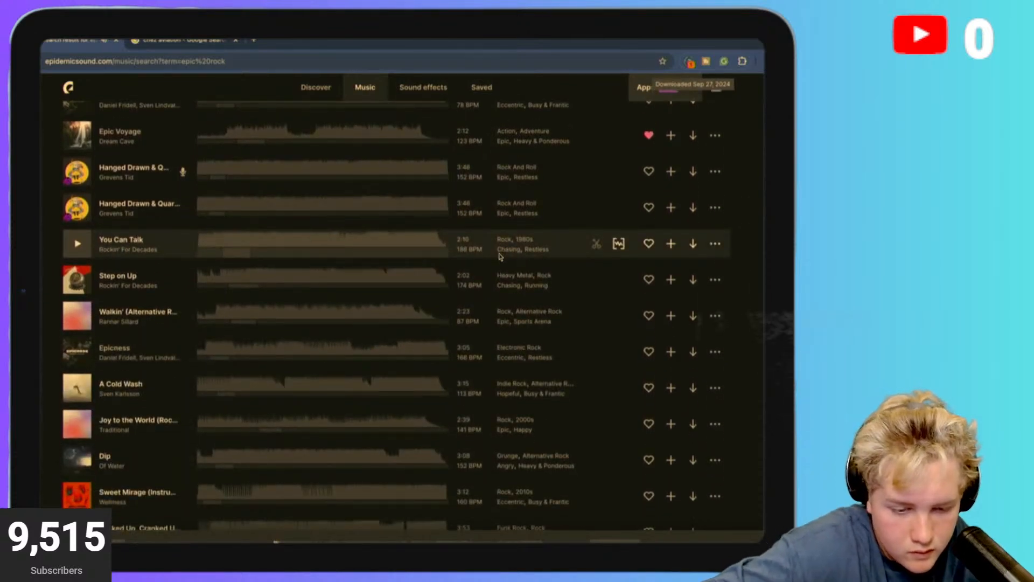
{"action": "left_click", "coordinate": [78, 351]}
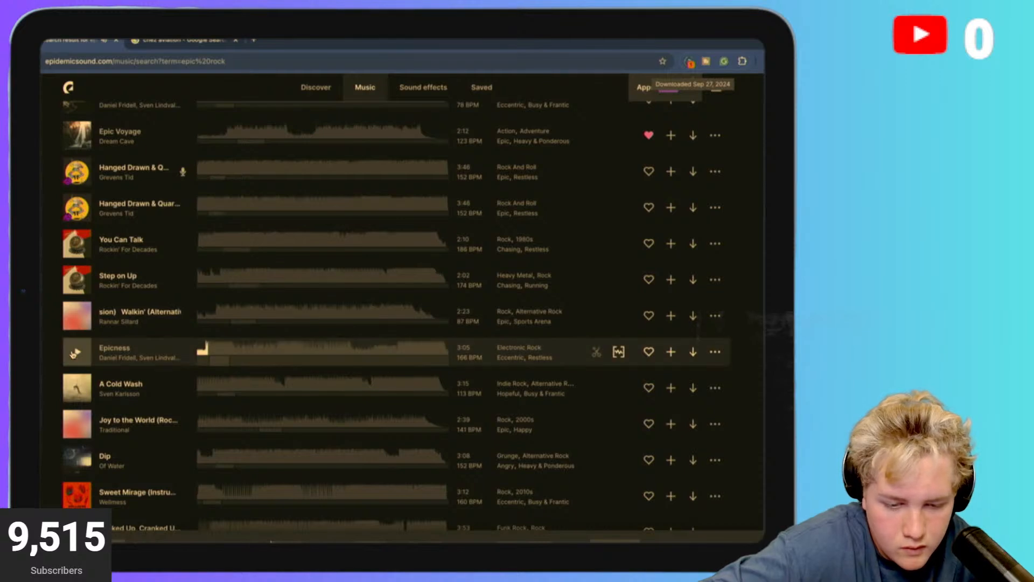
{"action": "scroll", "coordinate": [76, 350], "scroll_direction": "down", "scroll_amount": 5}
{"action": "scroll", "coordinate": [73, 353], "scroll_direction": "up", "scroll_amount": 10}
{"action": "scroll", "coordinate": [73, 354], "scroll_direction": "down", "scroll_amount": 1}
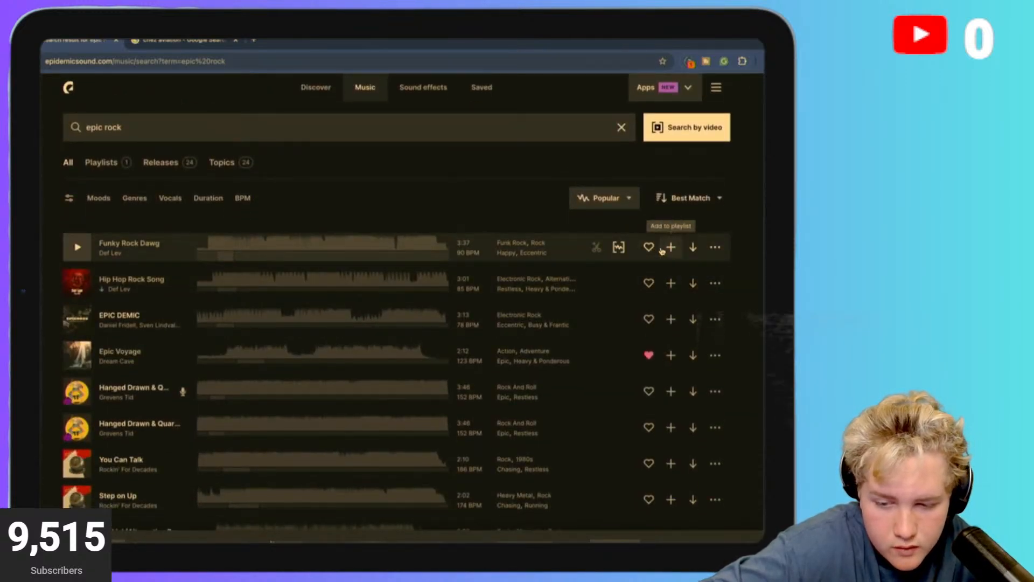
Find tracks similar to the 0:00 to 0:32 section of Funky Rock Dawg and preview Ain't No, Brazen and the source track.
{"action": "left_click", "coordinate": [619, 247]}
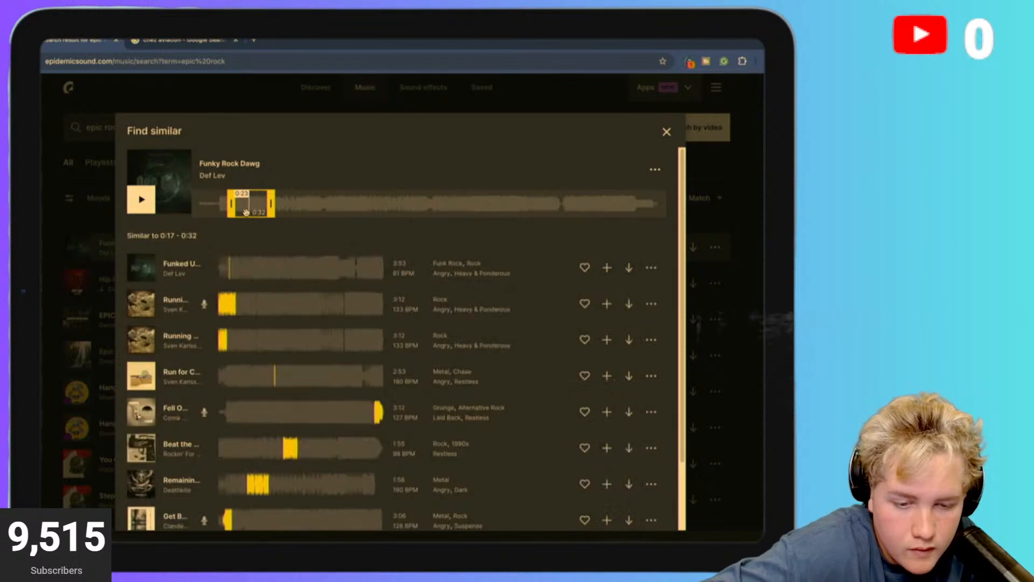
{"action": "left_click_drag", "start_coordinate": [231, 209], "coordinate": [192, 209]}
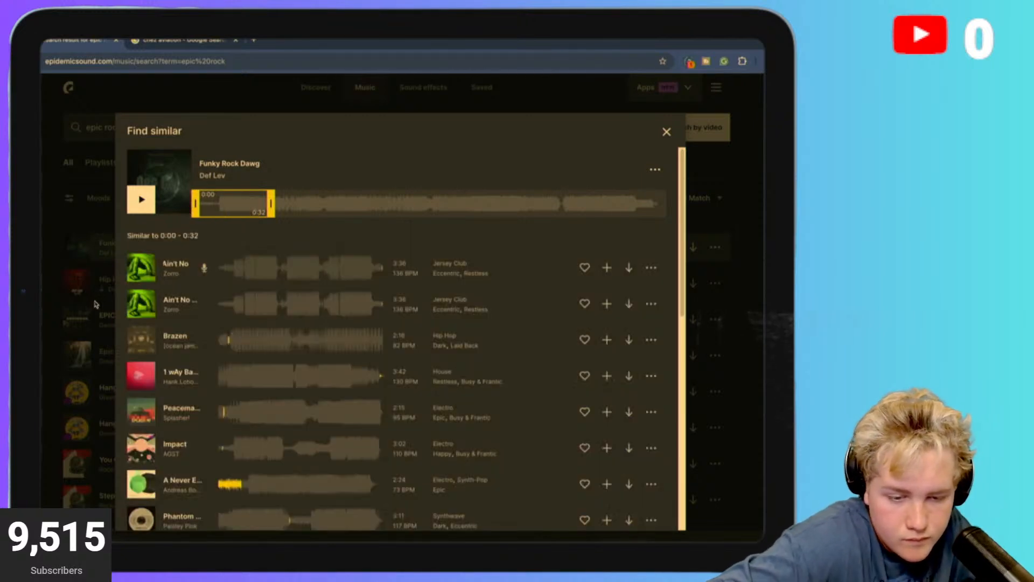
{"action": "left_click", "coordinate": [139, 304]}
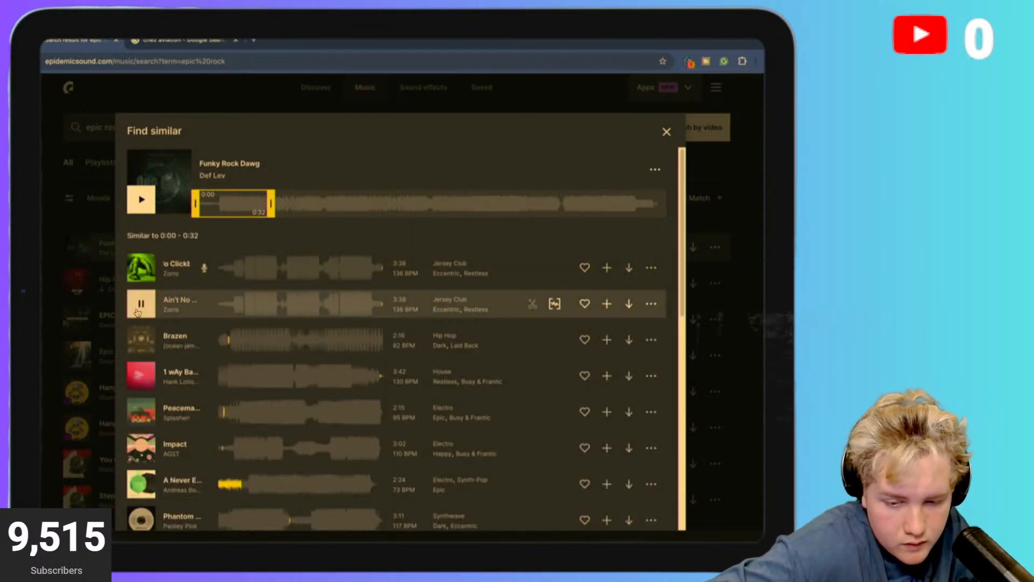
{"action": "left_click", "coordinate": [142, 341]}
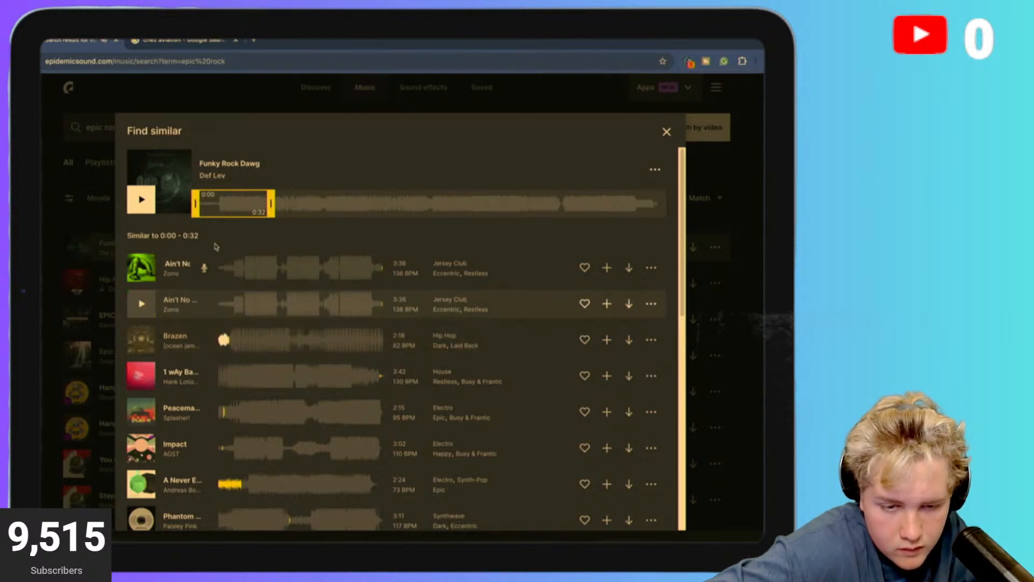
{"action": "left_click", "coordinate": [139, 199]}
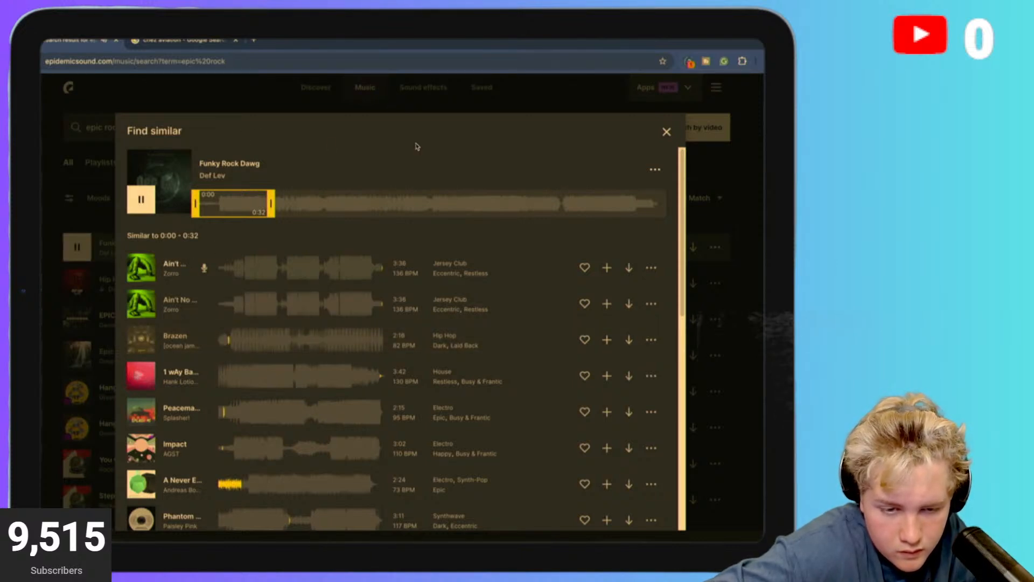
Stop the source track, browse the other tracks similar to Funky Rock Dawg, preview Birds and Bullets, and close the similar-tracks list.
{"action": "left_click", "coordinate": [141, 199]}
{"action": "scroll", "coordinate": [170, 350], "scroll_direction": "down", "scroll_amount": 5}
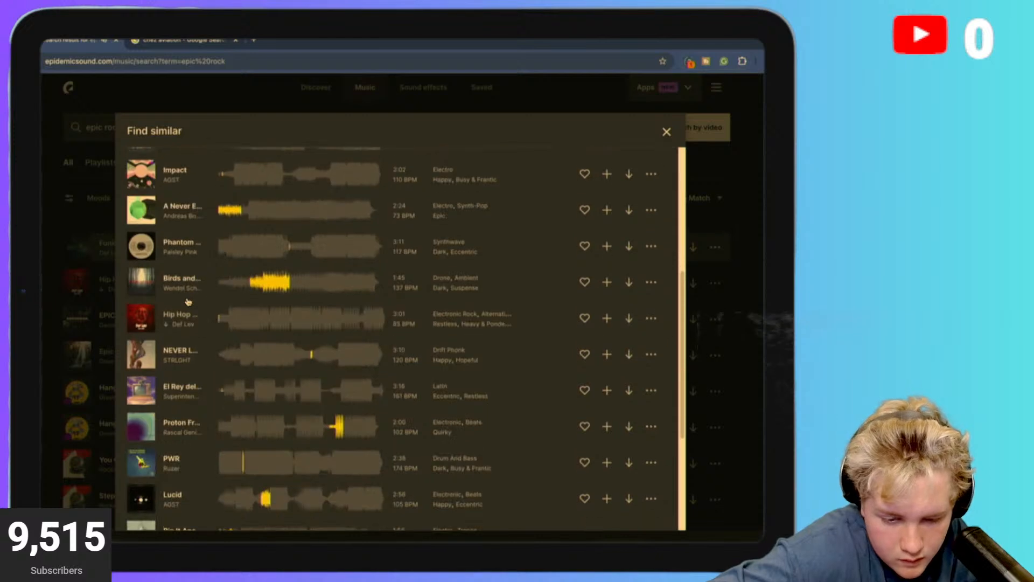
{"action": "scroll", "coordinate": [170, 351], "scroll_direction": "up", "scroll_amount": 3}
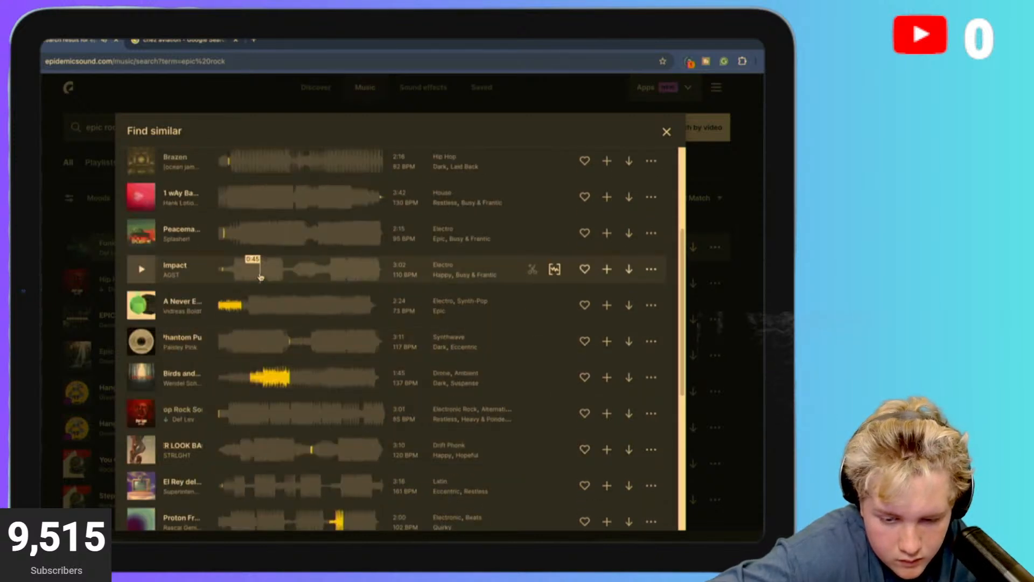
{"action": "left_click", "coordinate": [144, 381]}
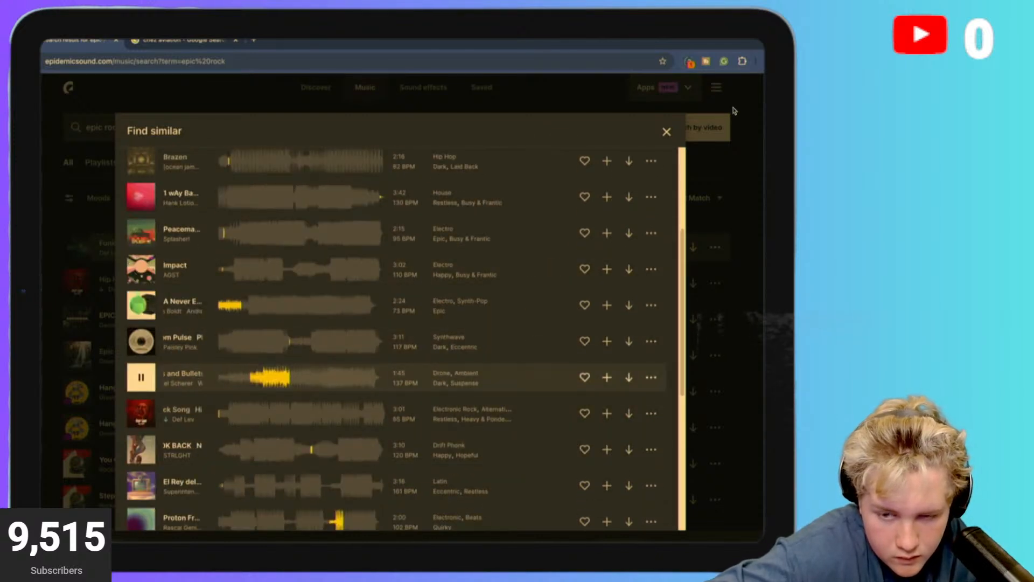
{"action": "left_click", "coordinate": [667, 132]}
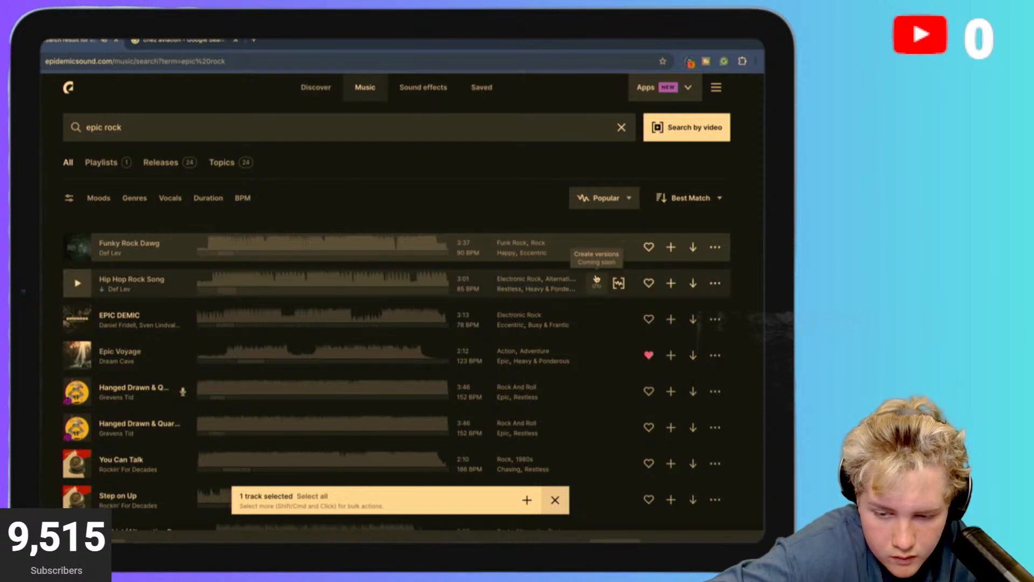
Find tracks similar to Hip Hop Rock Song, preview Hanged Drawn & Quartered, extend the section to 0:00 to 0:29, and preview the first match.
{"action": "left_click", "coordinate": [616, 280]}
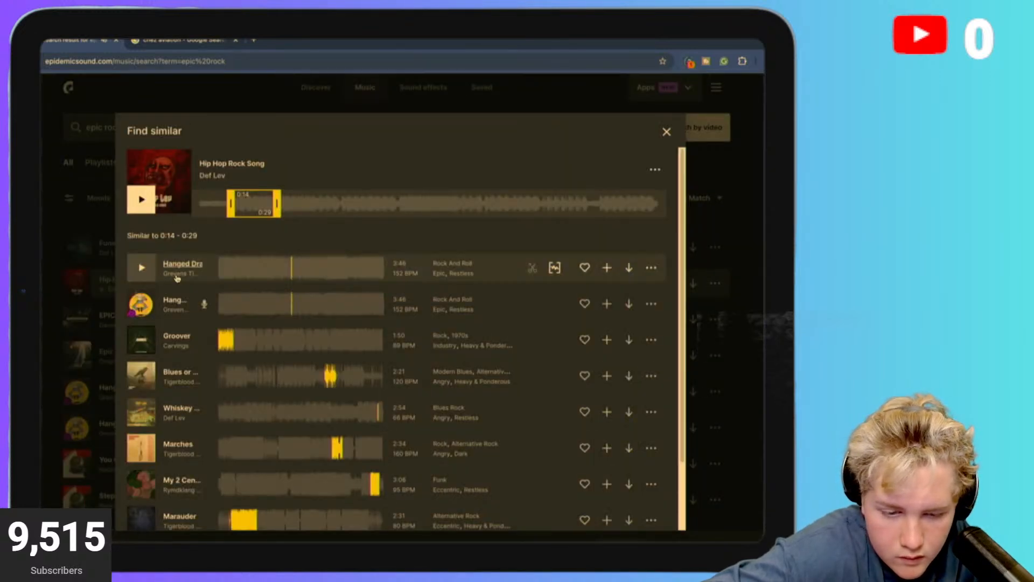
{"action": "left_click", "coordinate": [141, 268]}
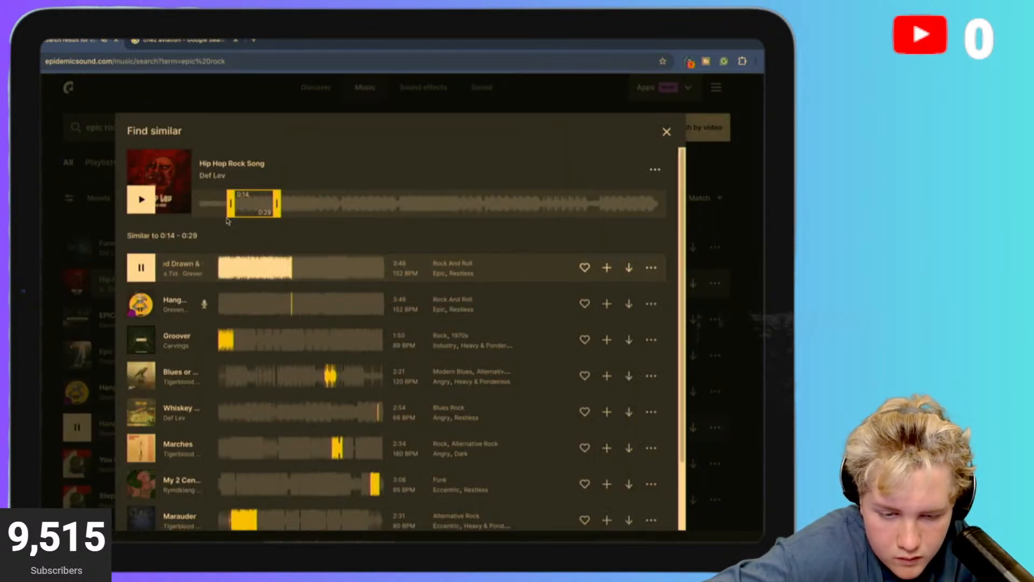
{"action": "left_click_drag", "start_coordinate": [231, 213], "coordinate": [194, 213]}
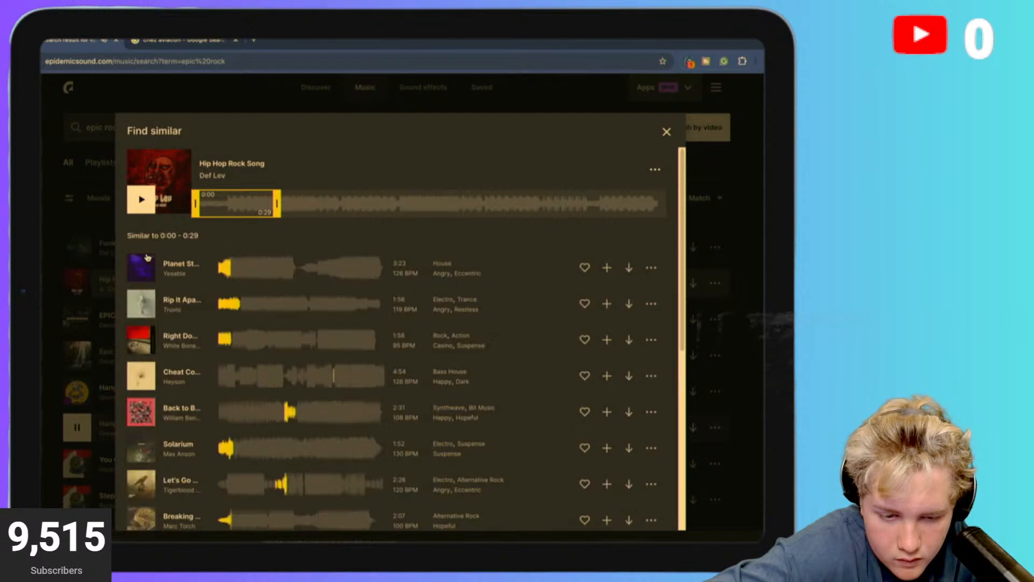
{"action": "left_click", "coordinate": [140, 267]}
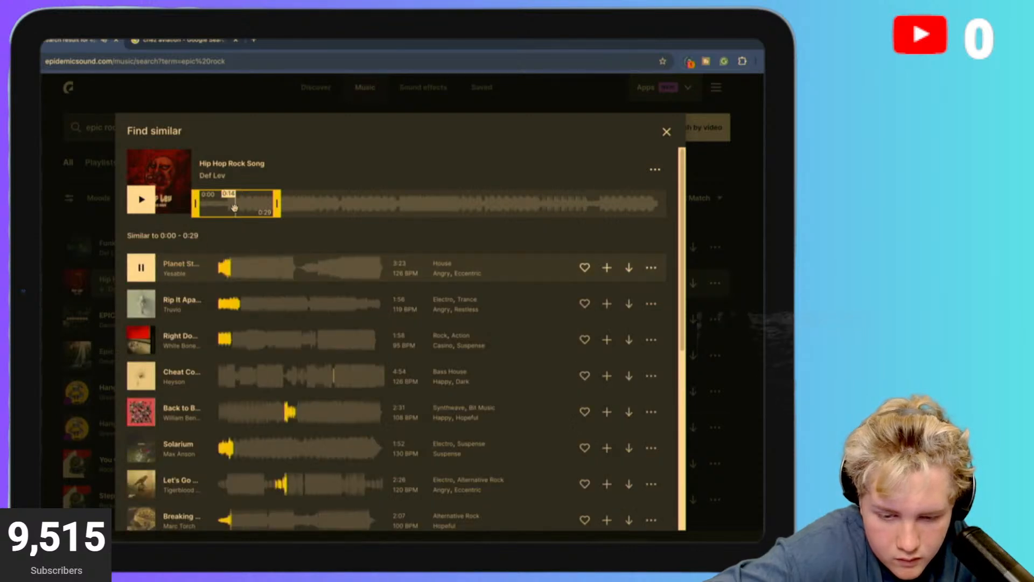
Set the comparison section of Hip Hop Rock Song to 0:16 to 0:45 and preview Epicness and In And Out among the matches.
{"action": "left_click_drag", "start_coordinate": [235, 208], "coordinate": [274, 208]}
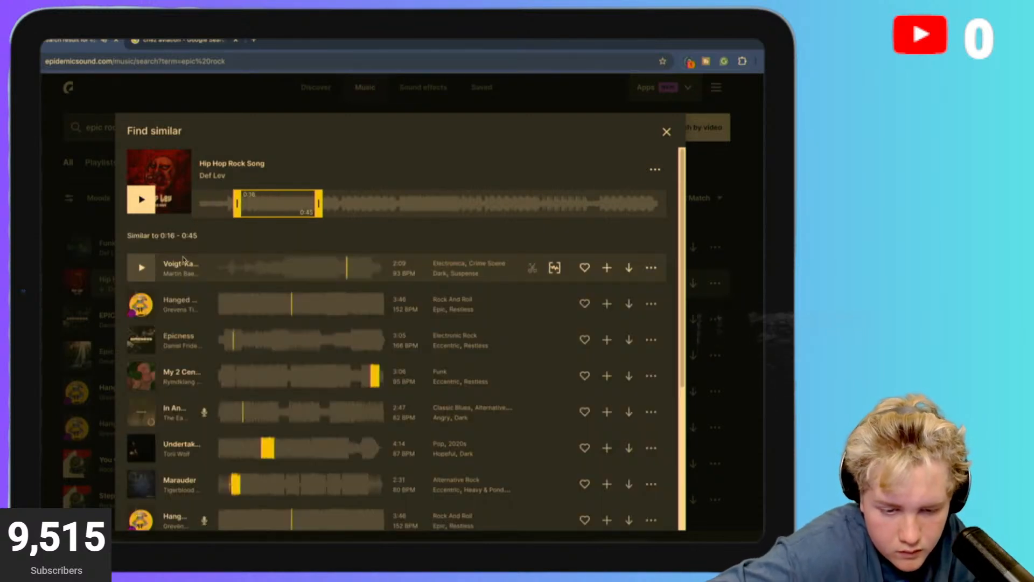
{"action": "left_click", "coordinate": [142, 340]}
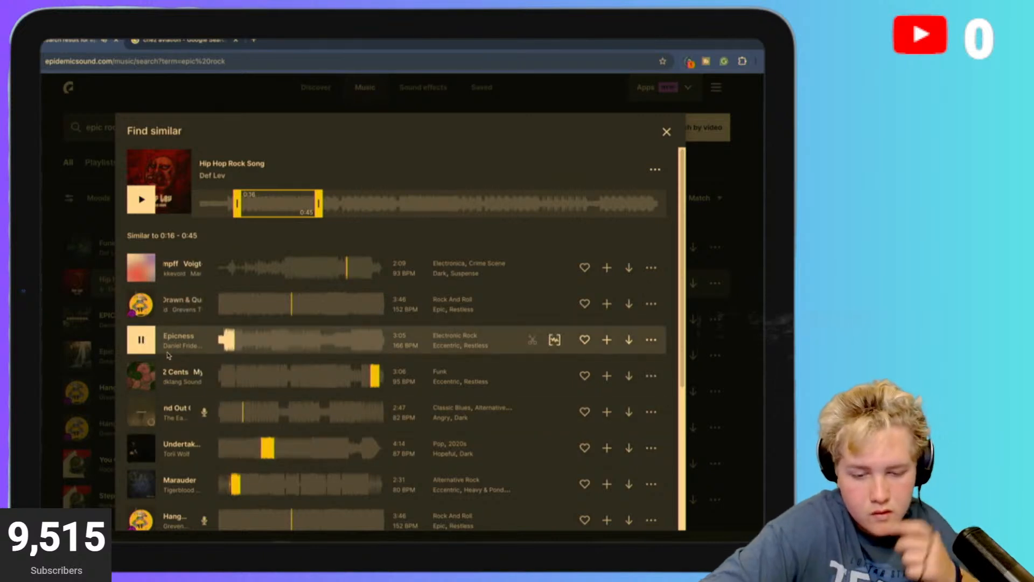
{"action": "left_click", "coordinate": [143, 411]}
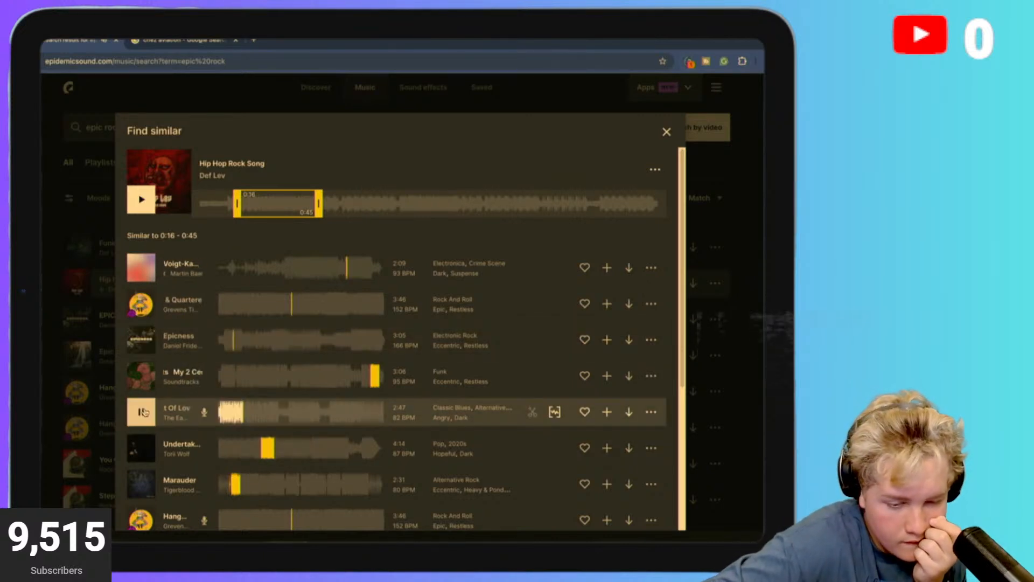
{"action": "left_click", "coordinate": [144, 341]}
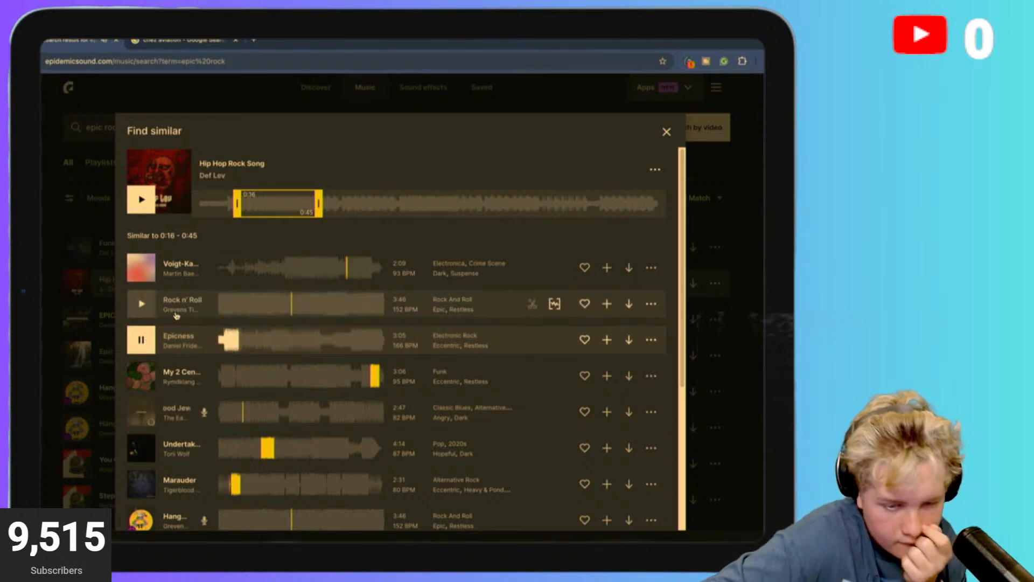
Preview In My Bloodline at the end of the similar tracks and close the list.
{"action": "scroll", "coordinate": [162, 310], "scroll_direction": "down", "scroll_amount": 5}
{"action": "scroll", "coordinate": [160, 317], "scroll_direction": "down", "scroll_amount": 1}
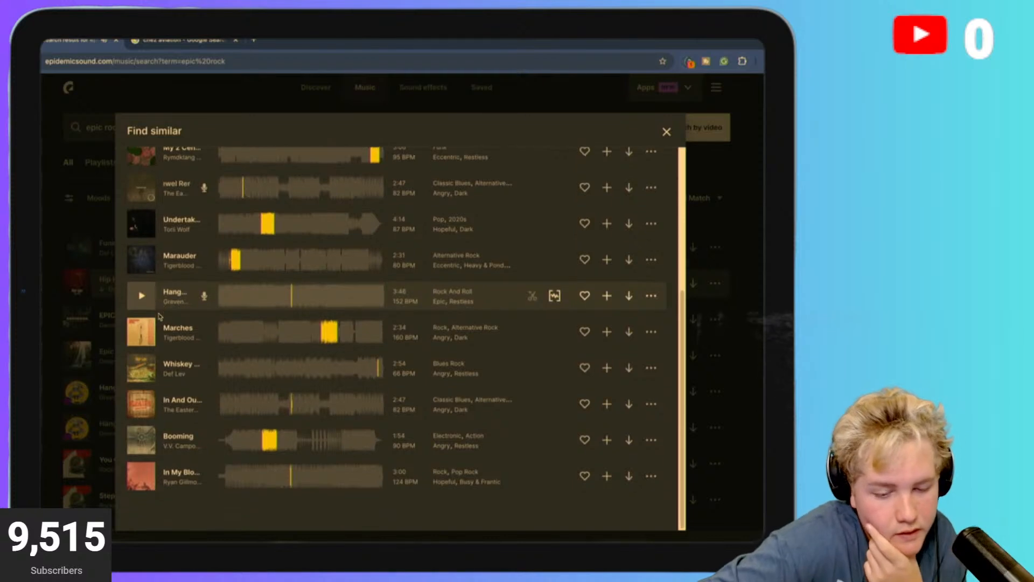
{"action": "left_click", "coordinate": [143, 473]}
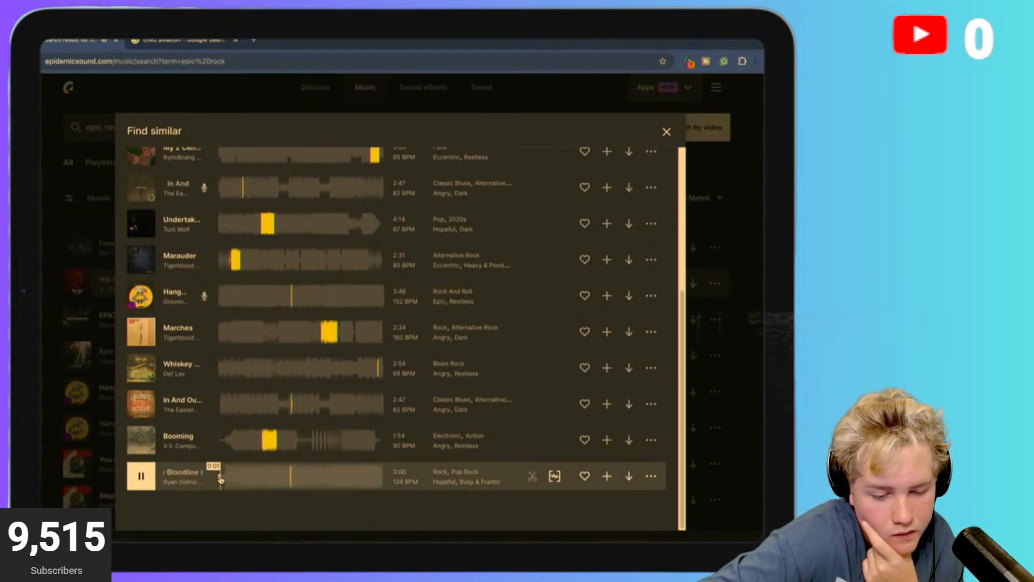
{"action": "scroll", "coordinate": [199, 485], "scroll_direction": "up", "scroll_amount": 10}
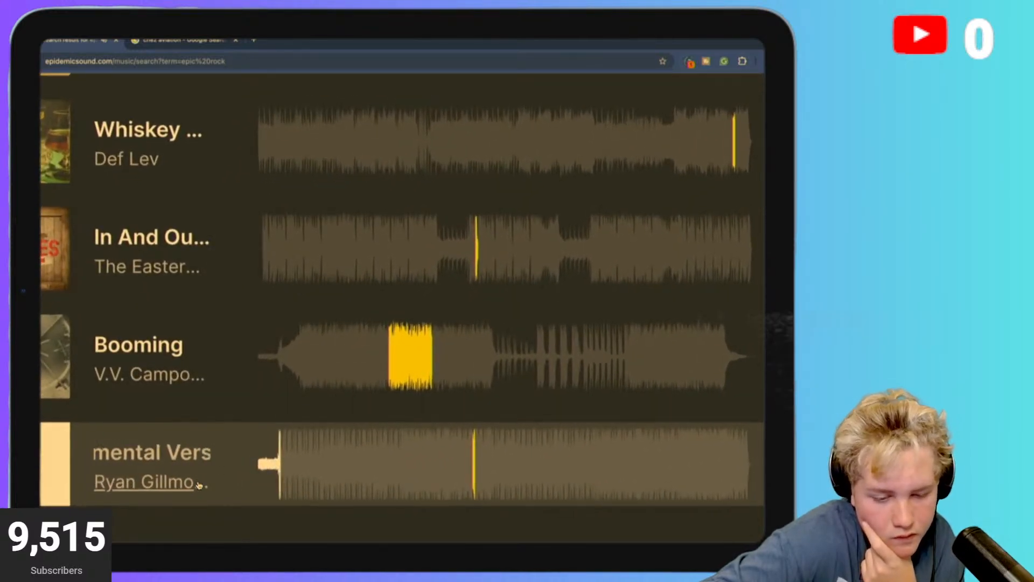
{"action": "scroll", "coordinate": [200, 485], "scroll_direction": "down", "scroll_amount": 10}
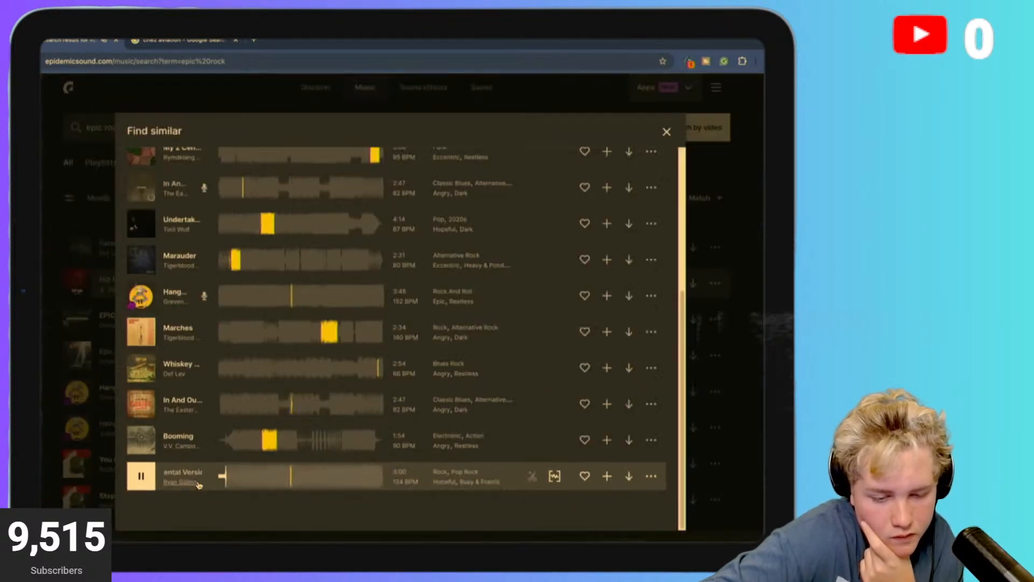
{"action": "left_click", "coordinate": [666, 131]}
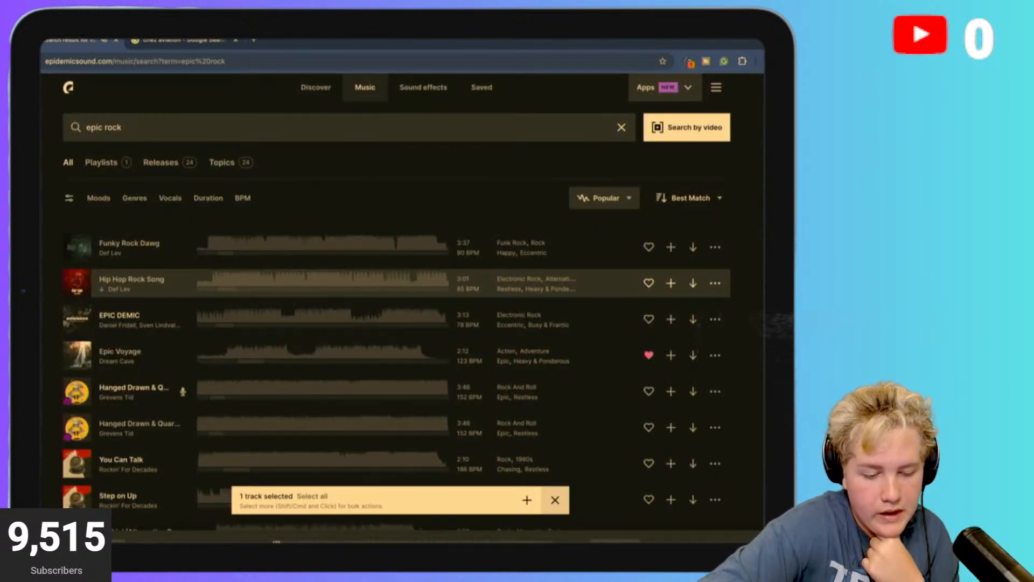
Switch to Final Cut Pro, play the Air Force clip into the propeller bomber clip, and select the Hip Hop Rock Song in the timeline.
{"action": "key", "text": "Escape"}
{"action": "key", "text": "ctrl+Left"}
{"action": "key", "text": "ctrl+Left"}
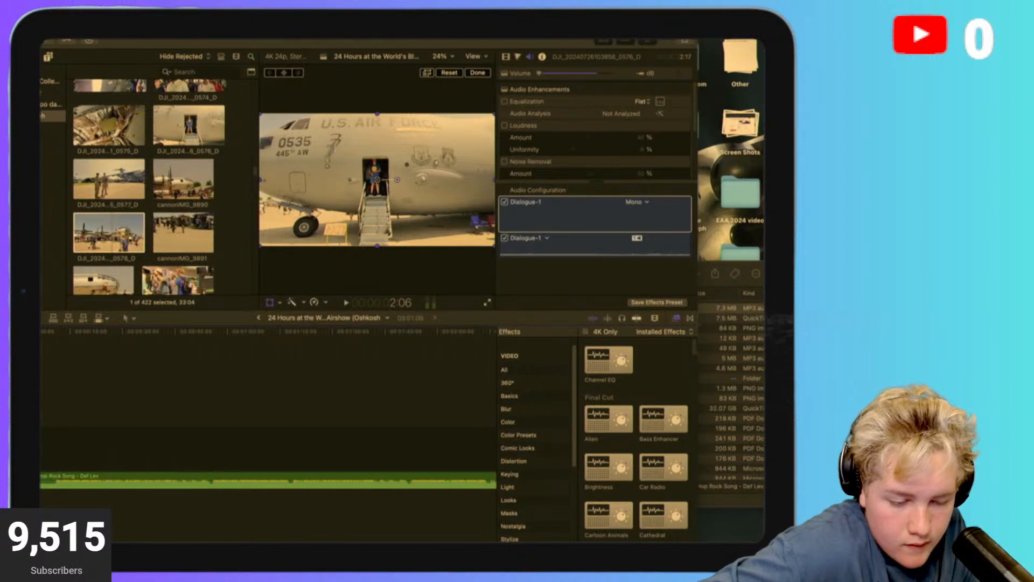
{"action": "key", "text": "space"}
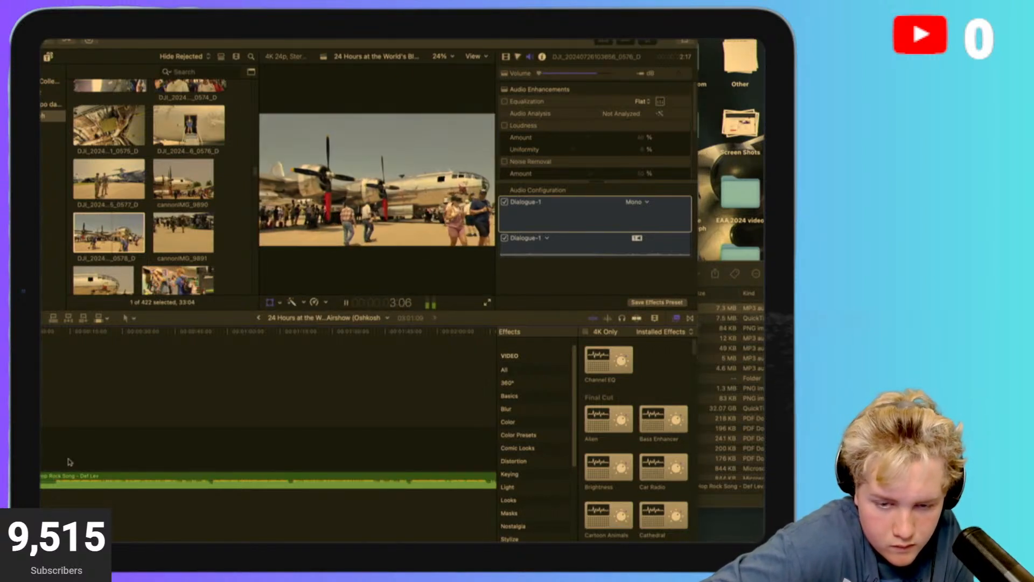
{"action": "key", "text": "space"}
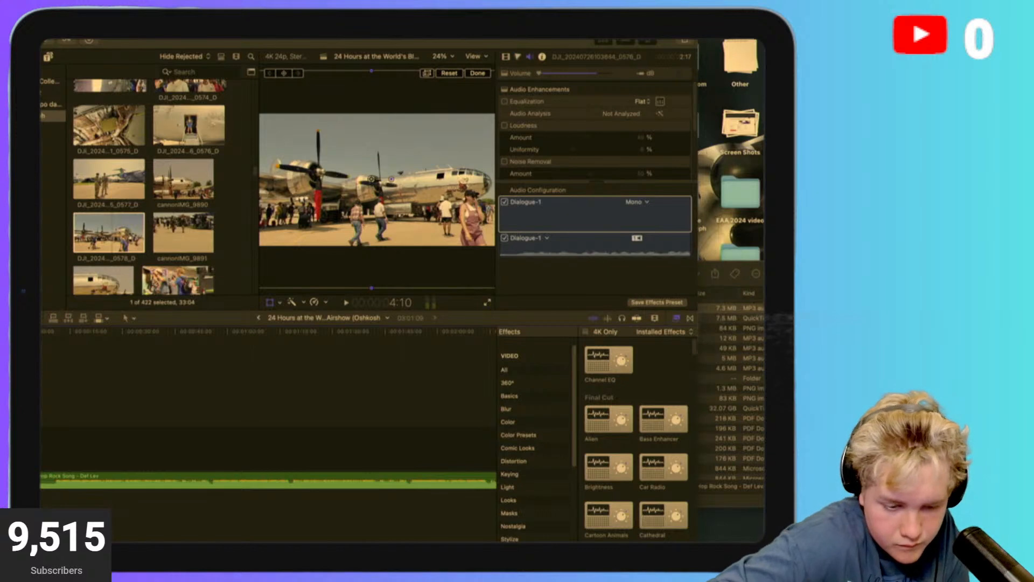
{"action": "left_click", "coordinate": [33, 448]}
{"action": "left_click", "coordinate": [42, 452]}
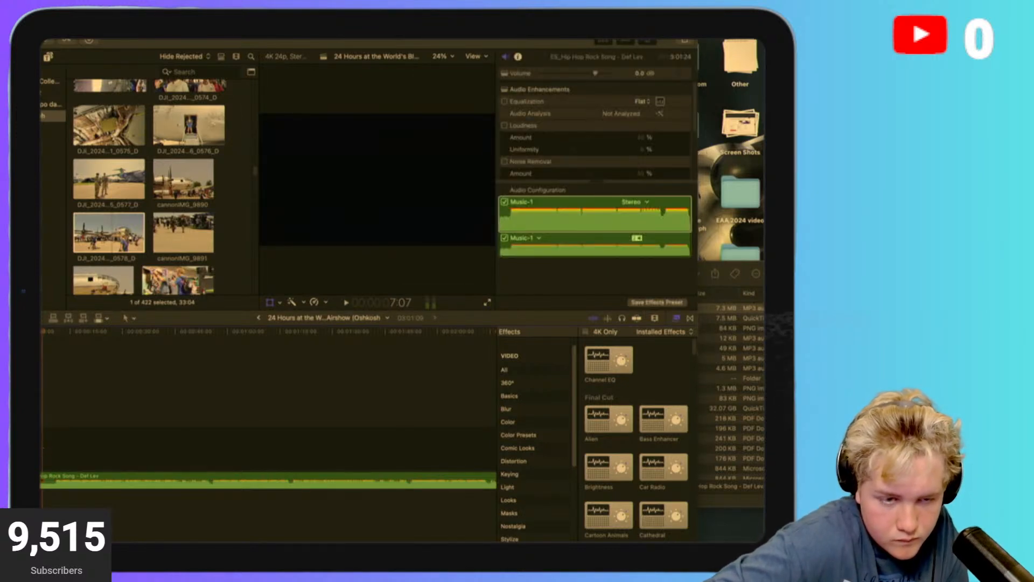
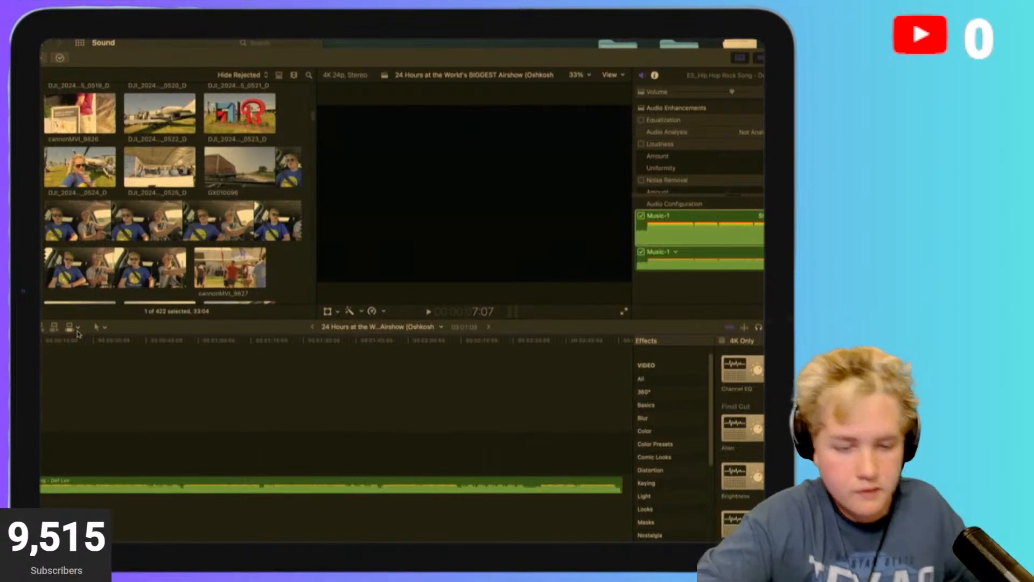
Replay the timeline from the start of the opening Air Force clip past the end of the video clips.
{"action": "key", "text": "space"}
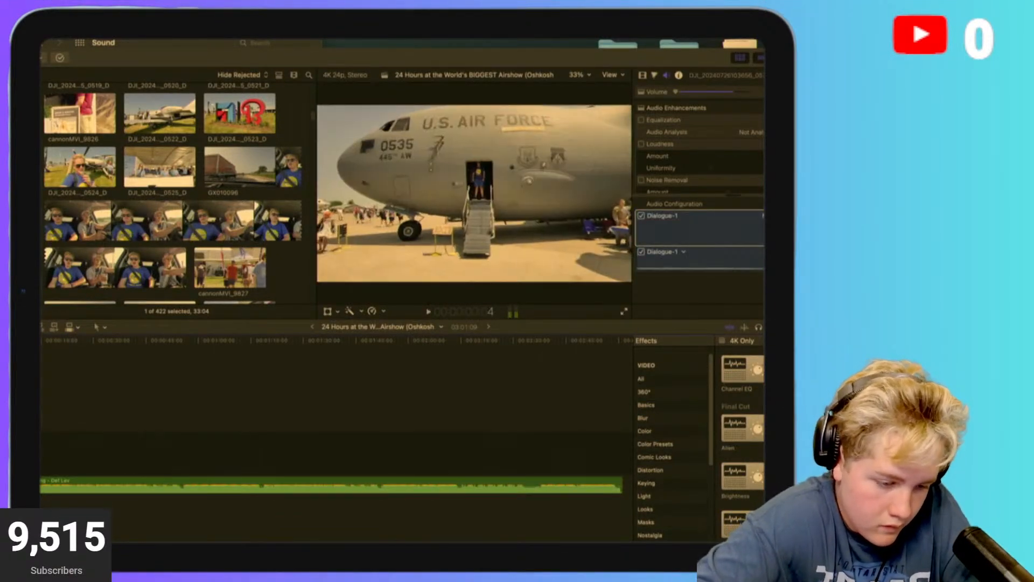
{"action": "key", "text": "space"}
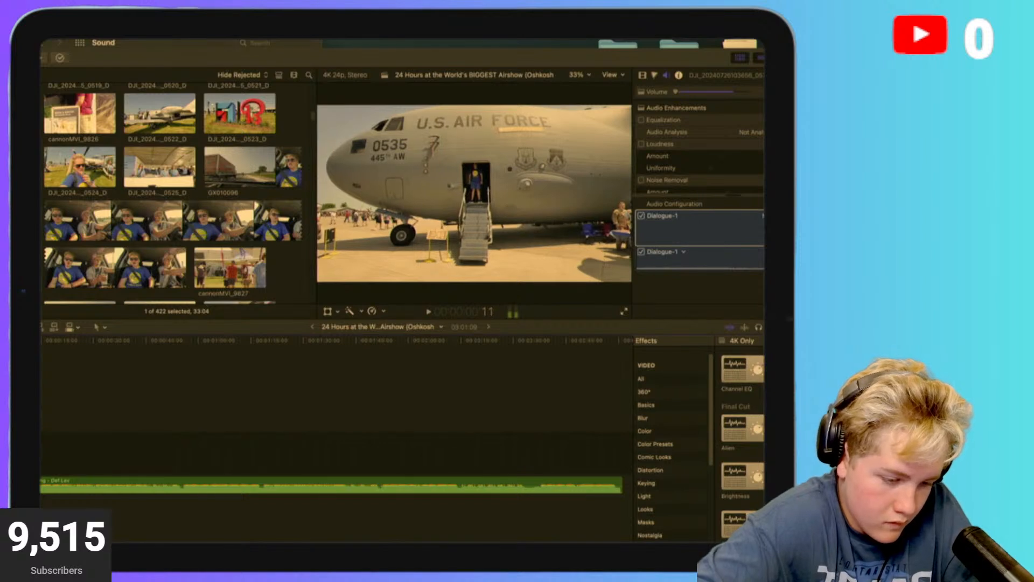
{"action": "key", "text": "space"}
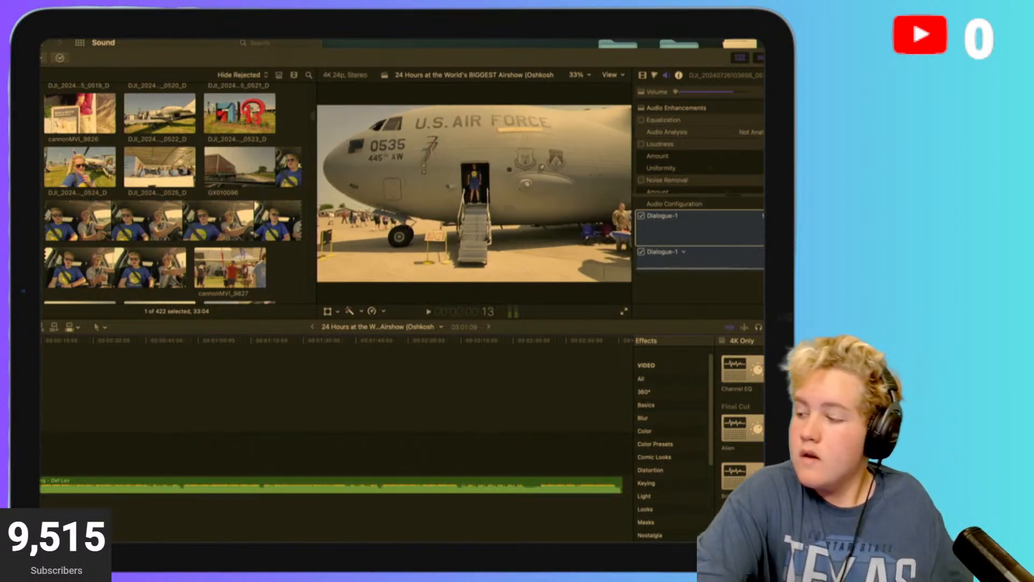
{"action": "key", "text": "Home"}
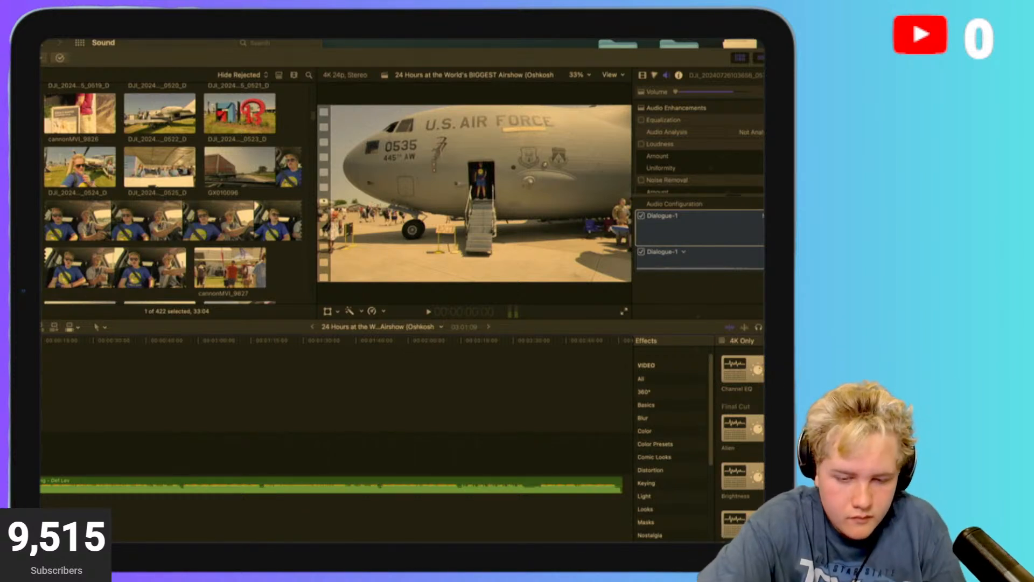
{"action": "key", "text": "space"}
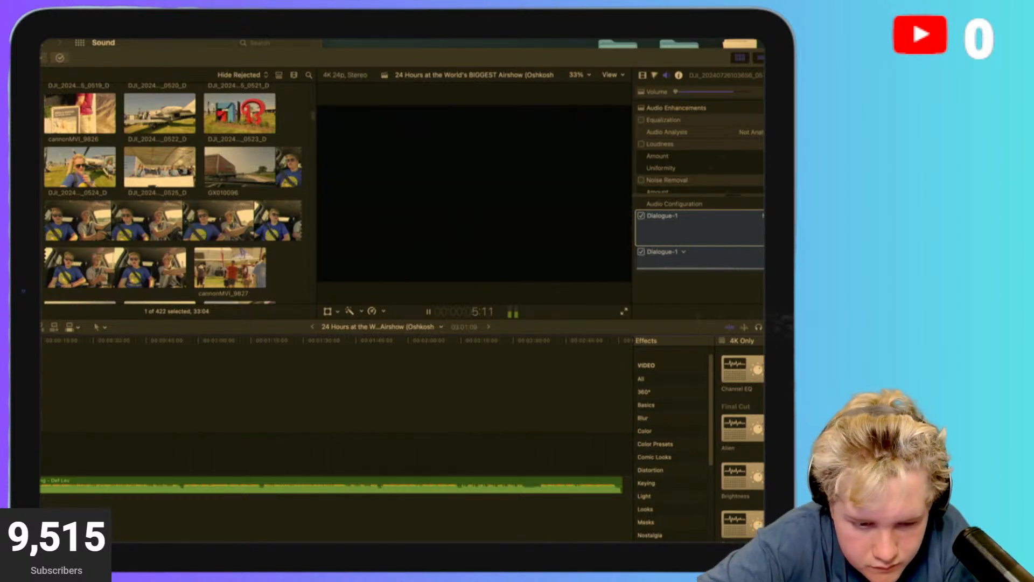
Examine the browser clips backward from the car conversation GX010096 to the turquoise-and-white aircraft in DJI clip 0509.
{"action": "left_click", "coordinate": [124, 269]}
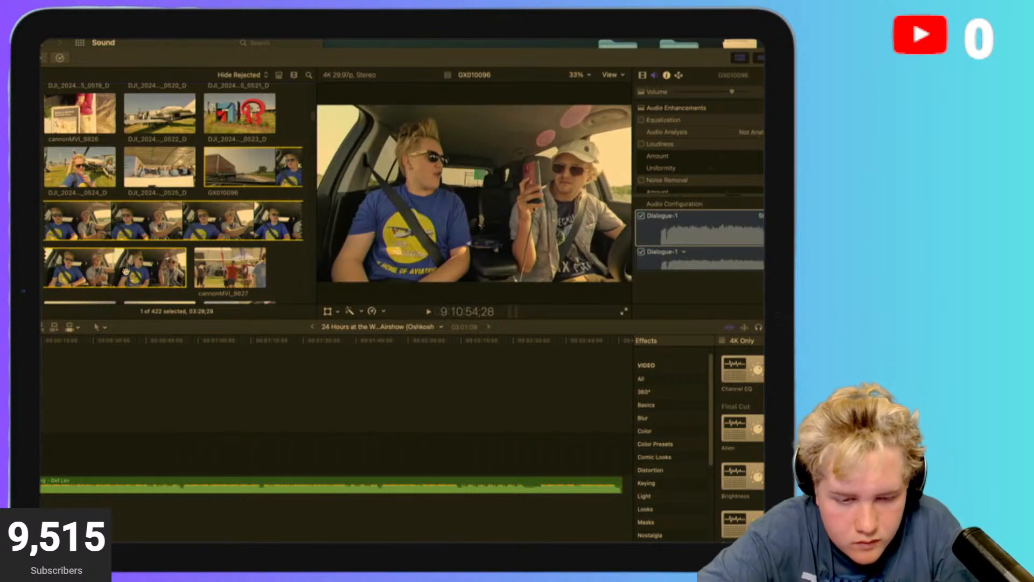
{"action": "scroll", "coordinate": [161, 205], "scroll_direction": "up", "scroll_amount": 5}
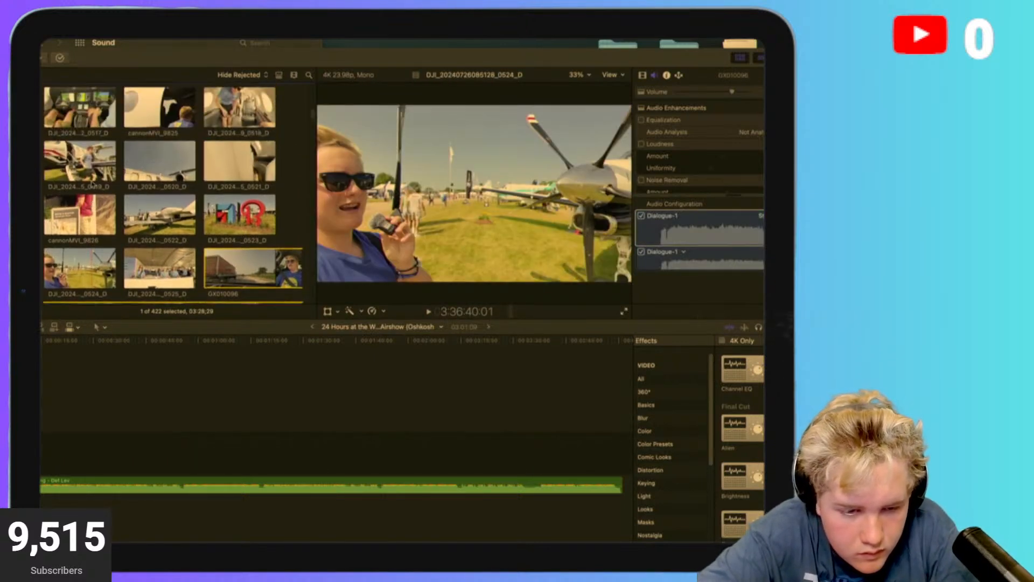
{"action": "left_click", "coordinate": [218, 234]}
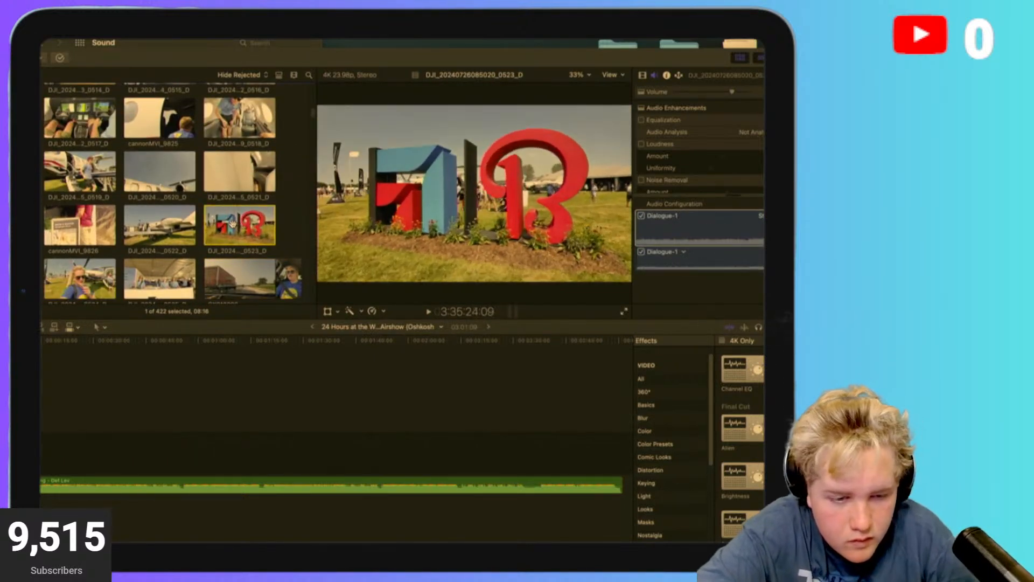
{"action": "scroll", "coordinate": [114, 225], "scroll_direction": "up", "scroll_amount": 4}
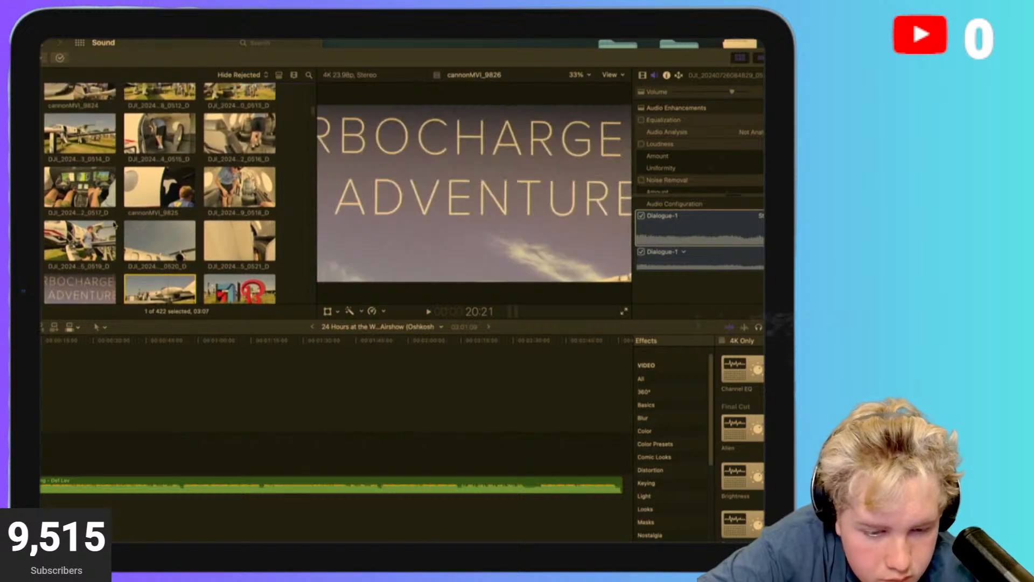
{"action": "left_click", "coordinate": [85, 271]}
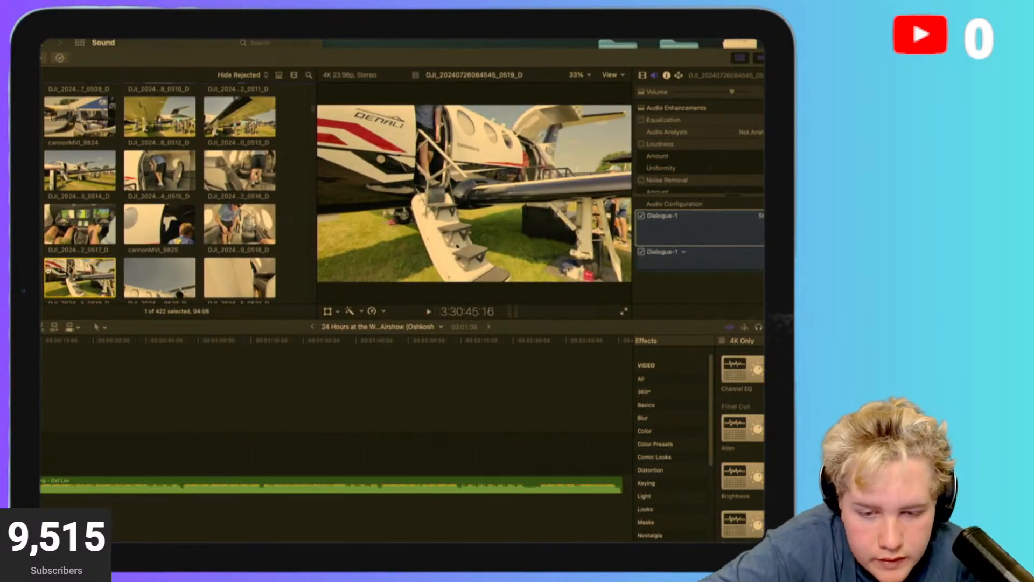
{"action": "scroll", "coordinate": [89, 273], "scroll_direction": "up", "scroll_amount": 6}
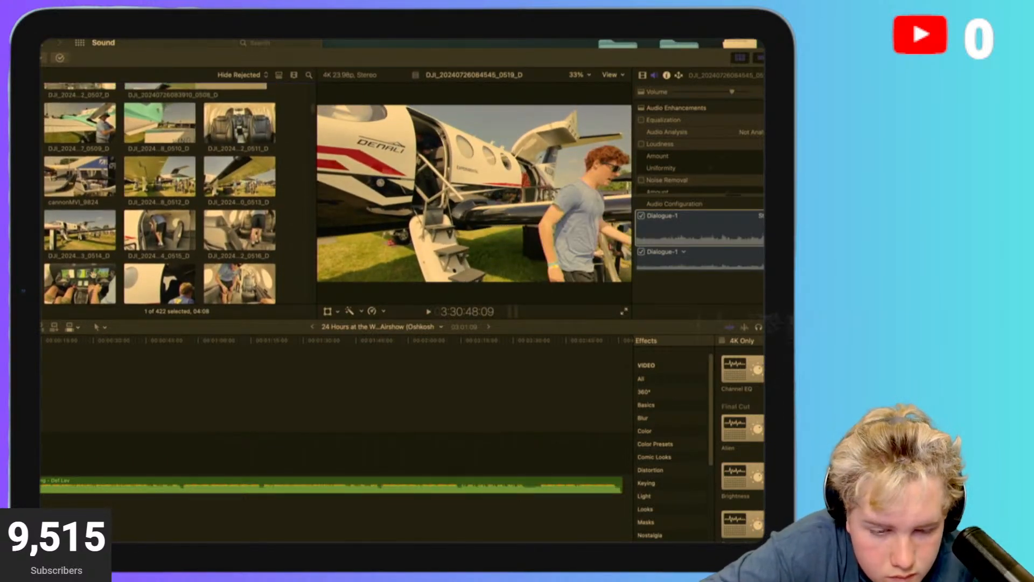
{"action": "left_click", "coordinate": [93, 273]}
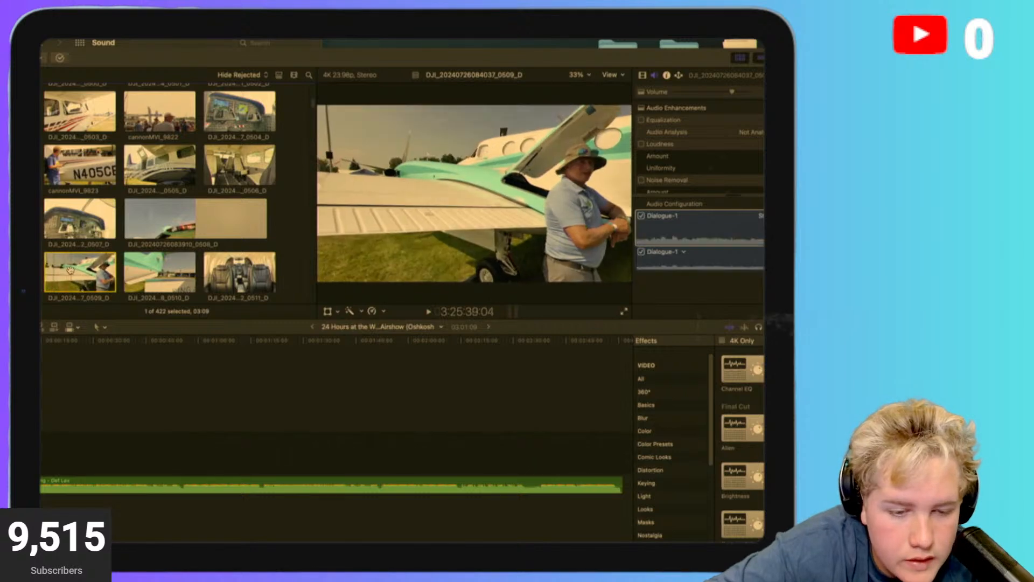
Preview cannonMVI_9823, the clip of the man beside aircraft N405CE.
{"action": "scroll", "coordinate": [92, 253], "scroll_direction": "up", "scroll_amount": 2}
{"action": "left_click", "coordinate": [89, 232]}
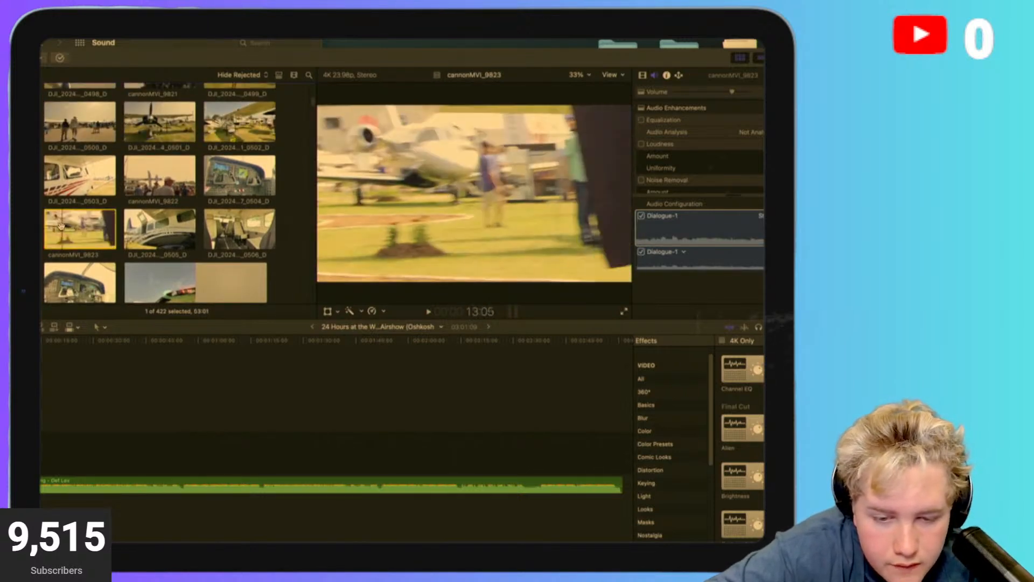
{"action": "key", "text": "space"}
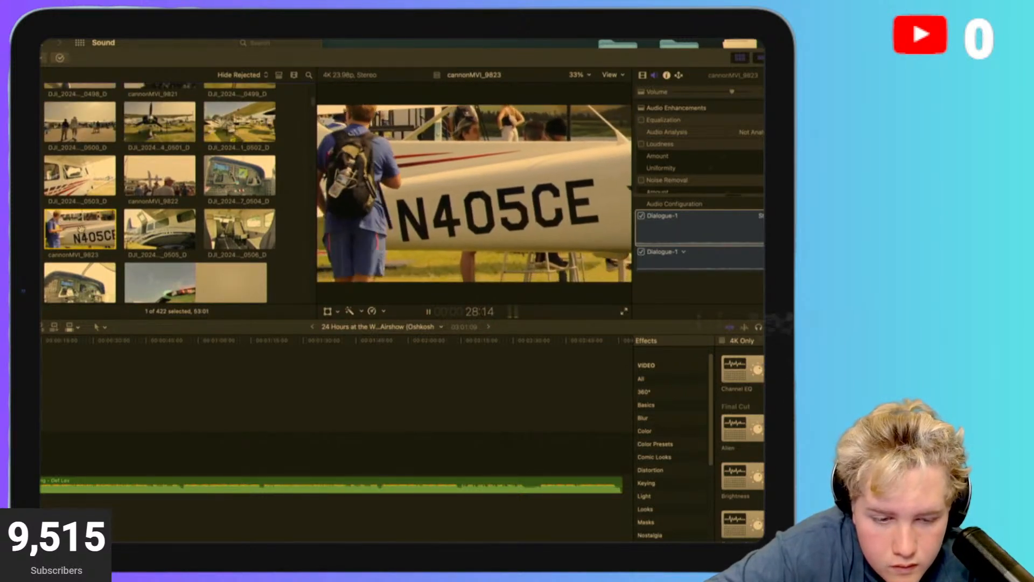
{"action": "key", "text": "space"}
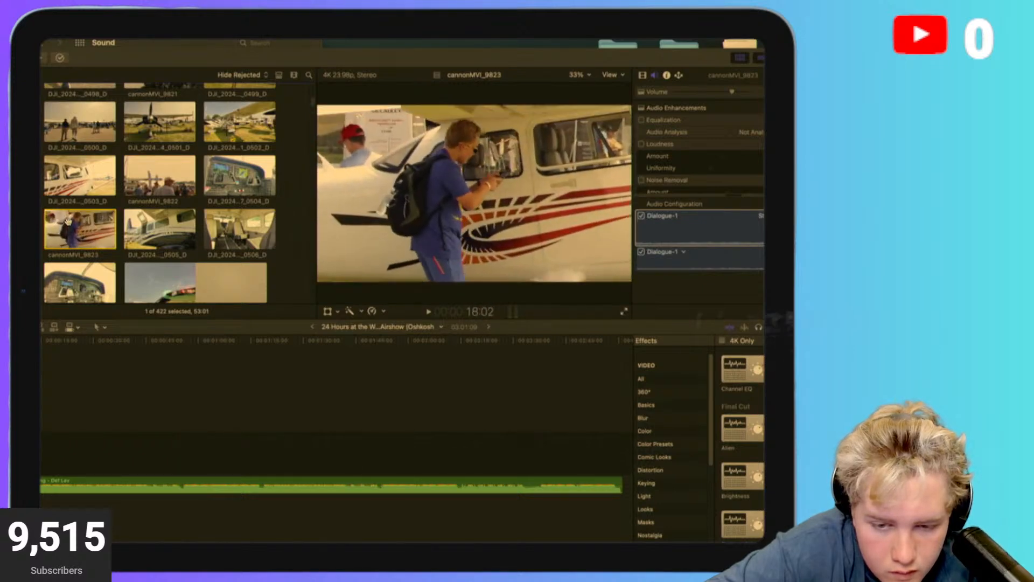
{"action": "key", "text": "space"}
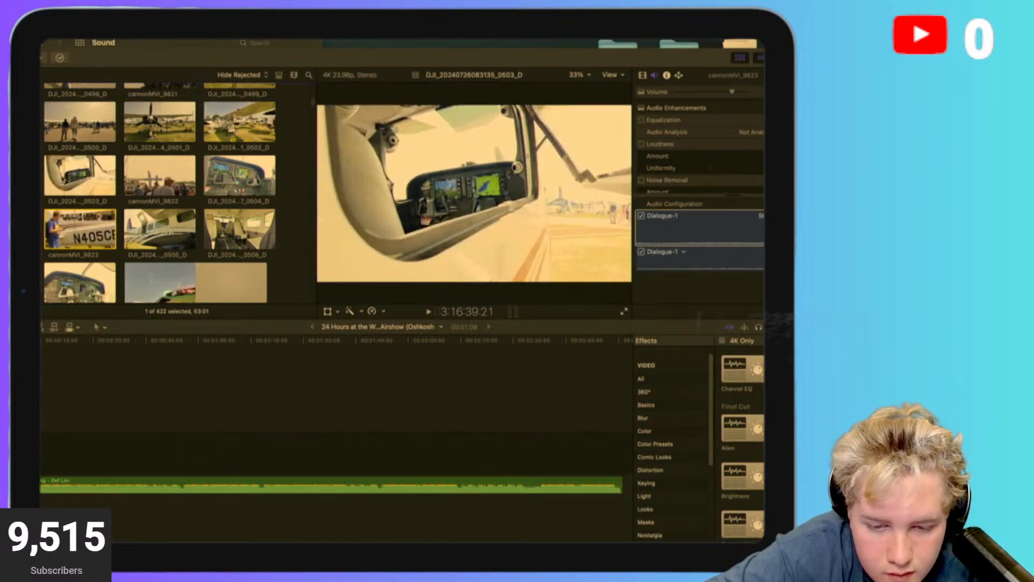
Preview DJI clip 0503 of the striped high-wing aircraft and the cockpit panel footage in DJI clip 0504.
{"action": "key", "text": "space"}
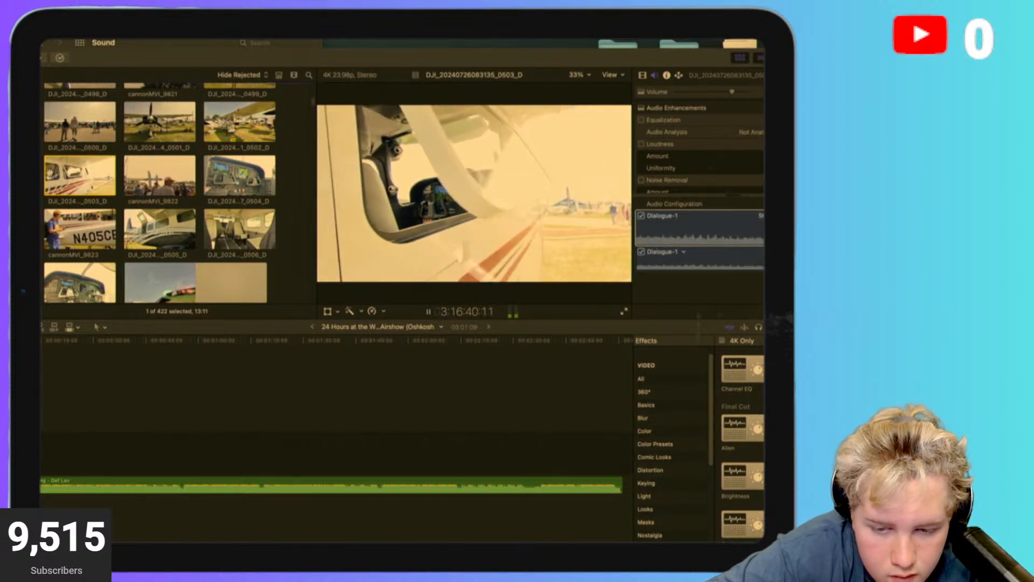
{"action": "key", "text": "space"}
{"action": "key", "text": "space"}
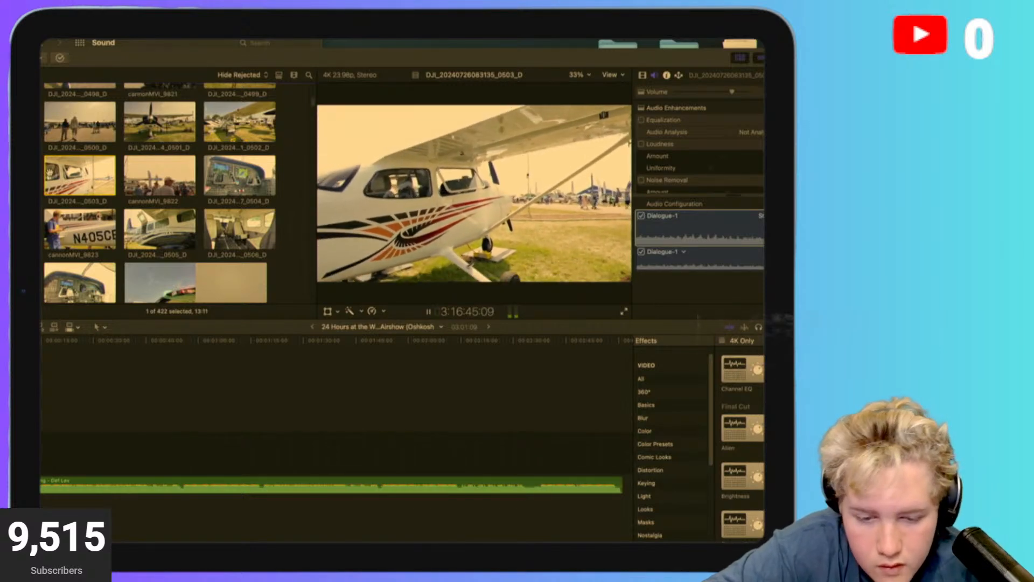
{"action": "key", "text": "space"}
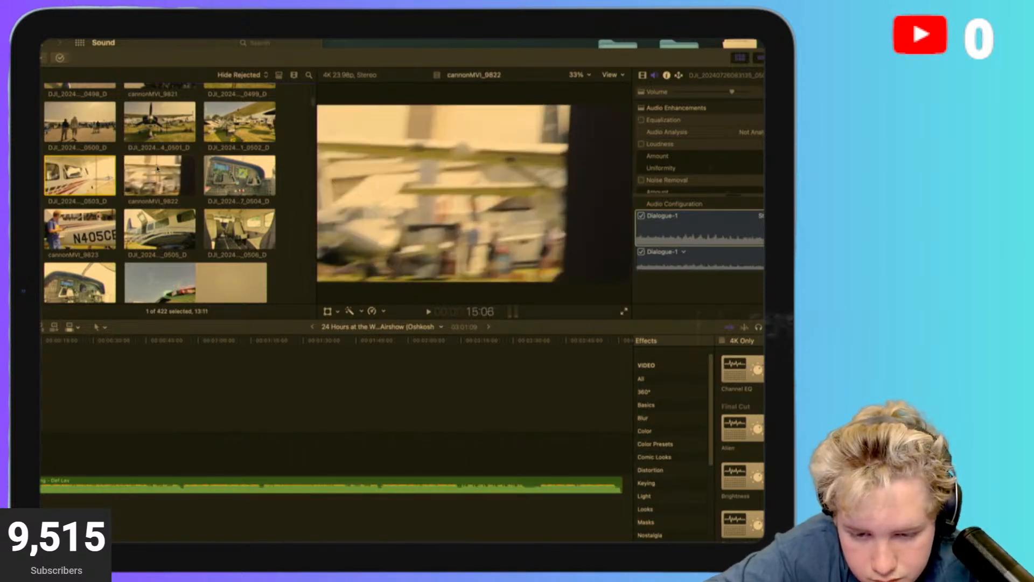
{"action": "left_click", "coordinate": [216, 175]}
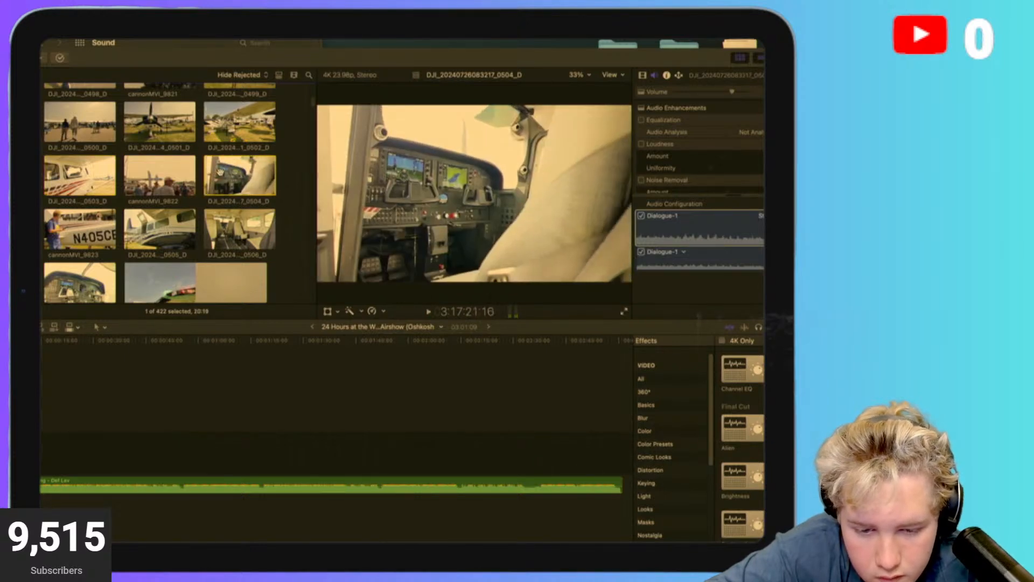
{"action": "key", "text": "space"}
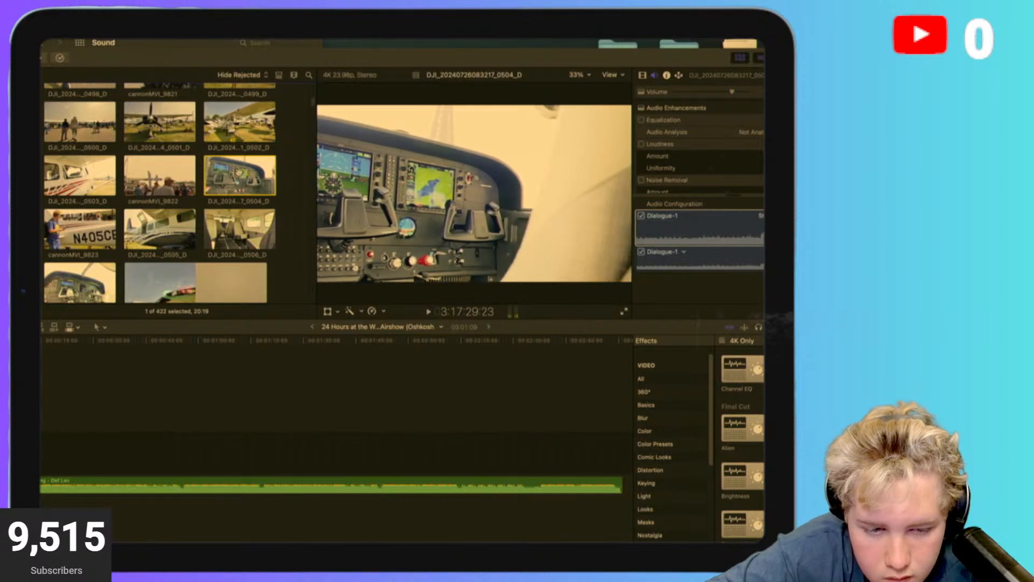
Skim the parked propeller aircraft in DJI clips 0501 and 0502 and look through the earlier footage.
{"action": "scroll", "coordinate": [157, 133], "scroll_direction": "up", "scroll_amount": 2}
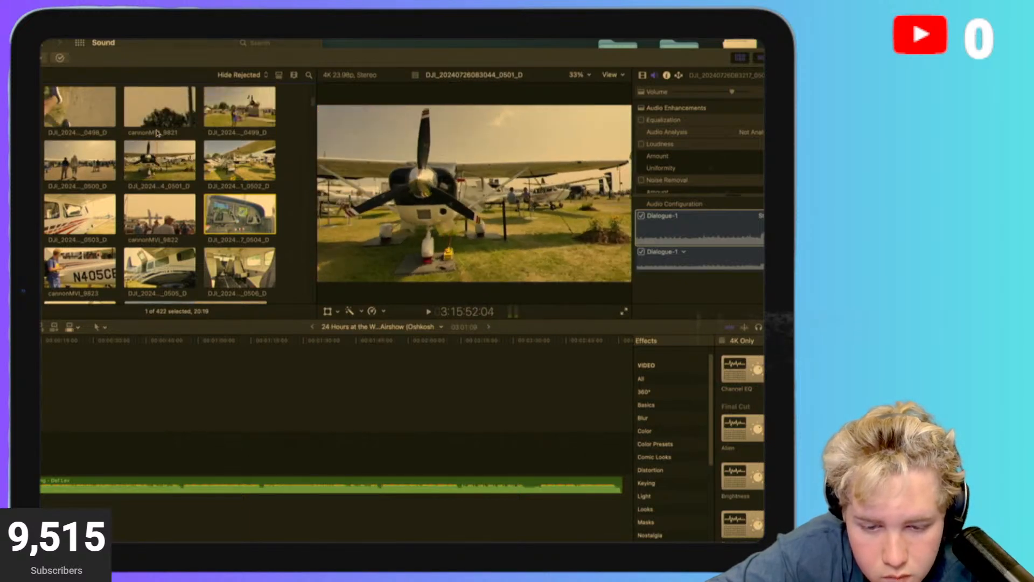
{"action": "scroll", "coordinate": [157, 133], "scroll_direction": "up", "scroll_amount": 2}
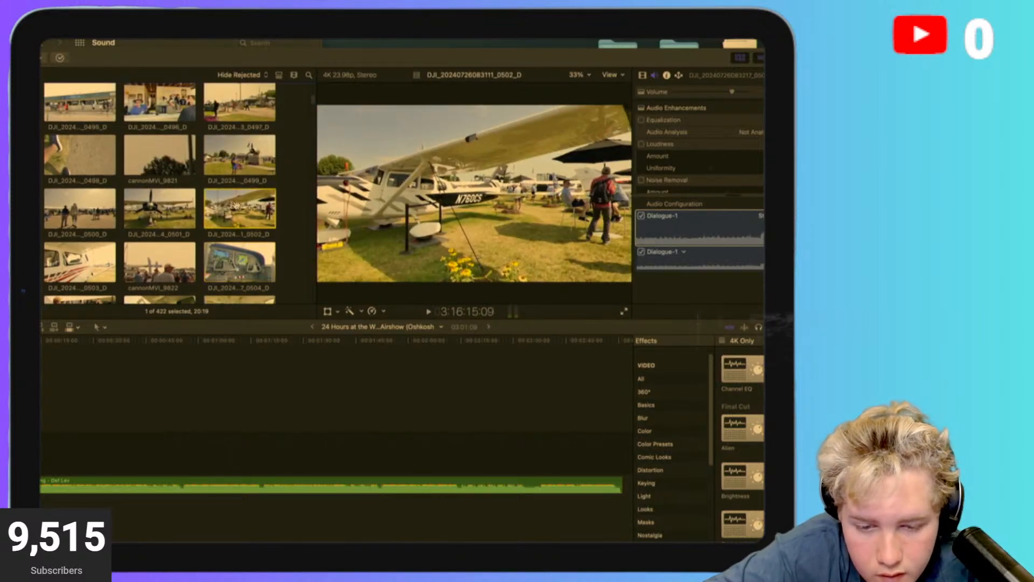
{"action": "left_click", "coordinate": [243, 207]}
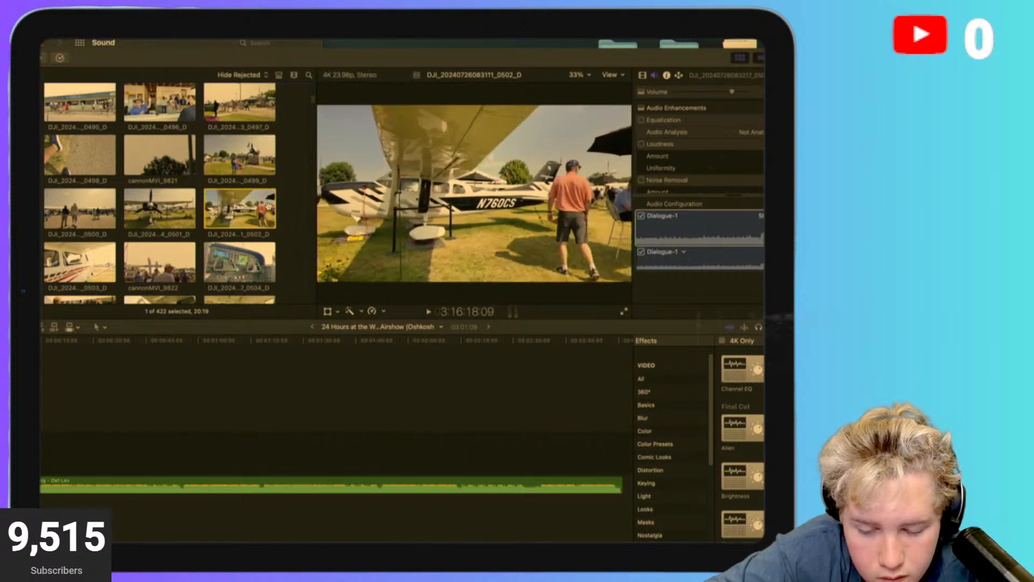
{"action": "scroll", "coordinate": [234, 211], "scroll_direction": "up", "scroll_amount": 5}
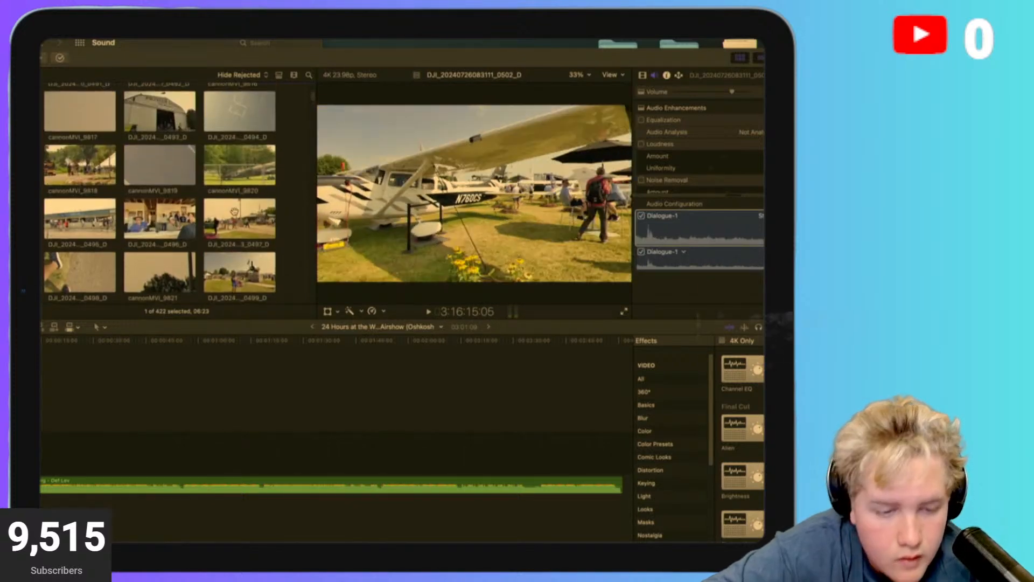
Examine the warbird and military jet footage around DJI clips 0579 to 0585 in the browser.
{"action": "scroll", "coordinate": [234, 211], "scroll_direction": "down", "scroll_amount": 15}
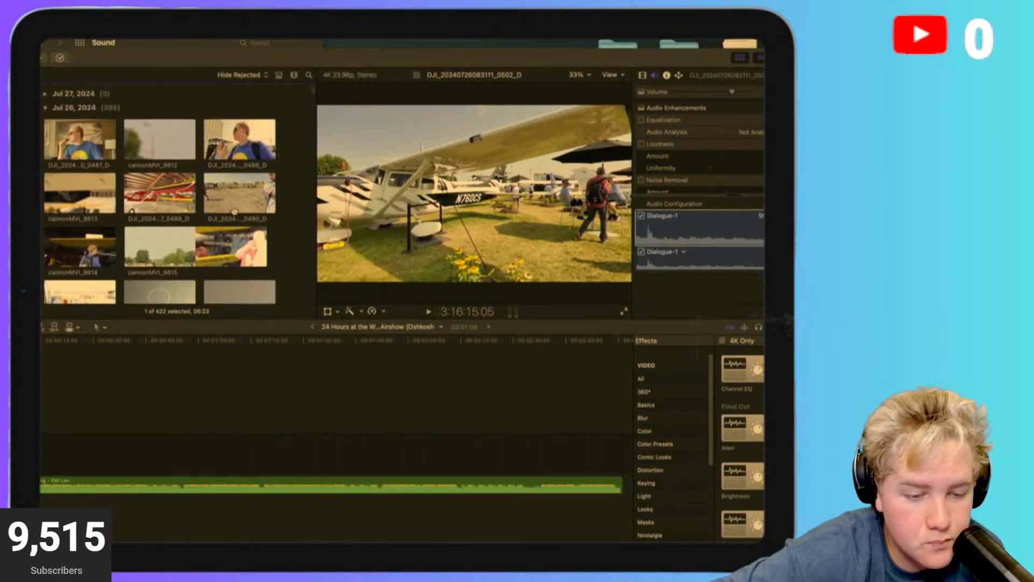
{"action": "scroll", "coordinate": [234, 211], "scroll_direction": "down", "scroll_amount": 8}
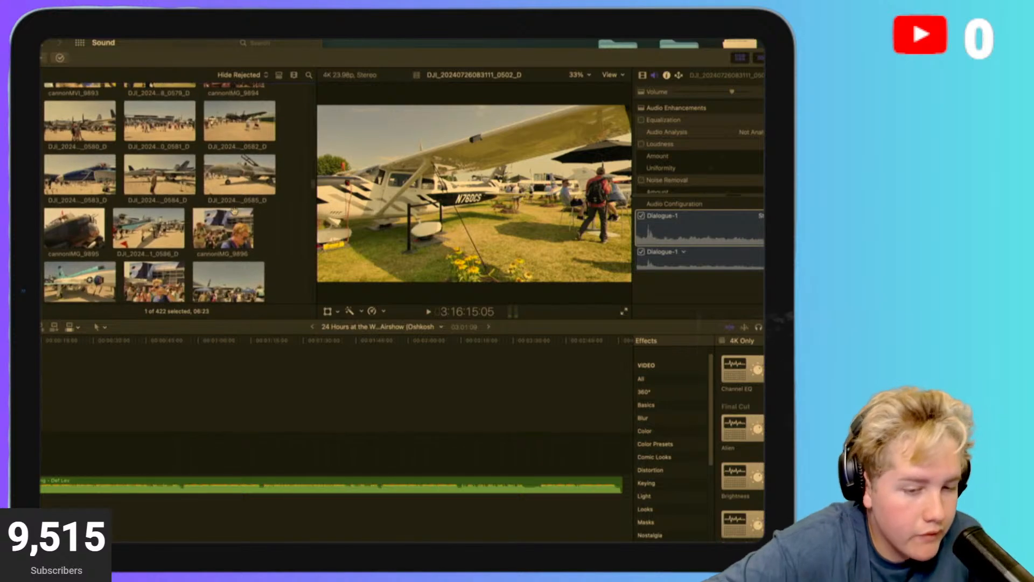
{"action": "left_click", "coordinate": [163, 180]}
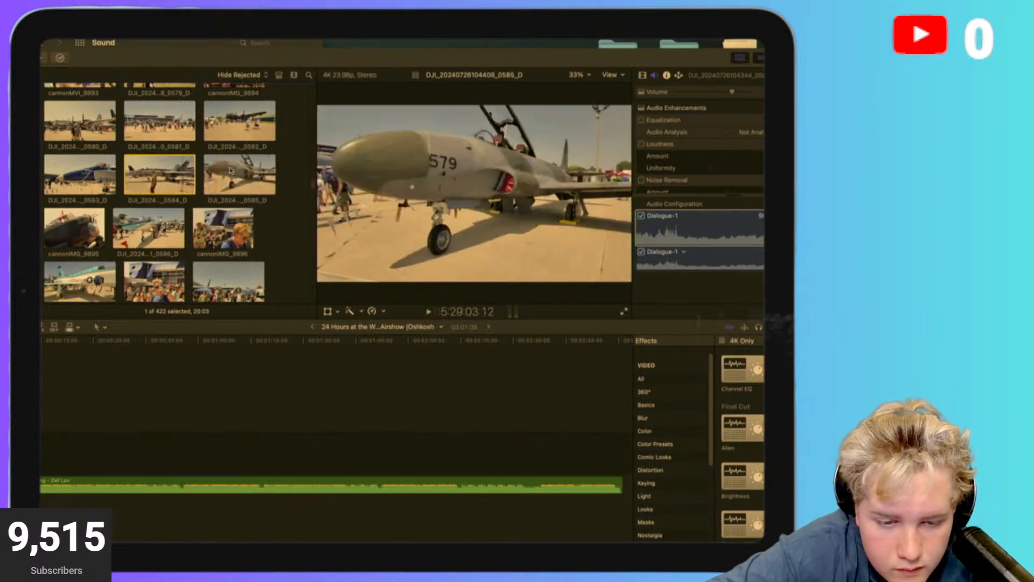
{"action": "scroll", "coordinate": [216, 159], "scroll_direction": "up", "scroll_amount": 2}
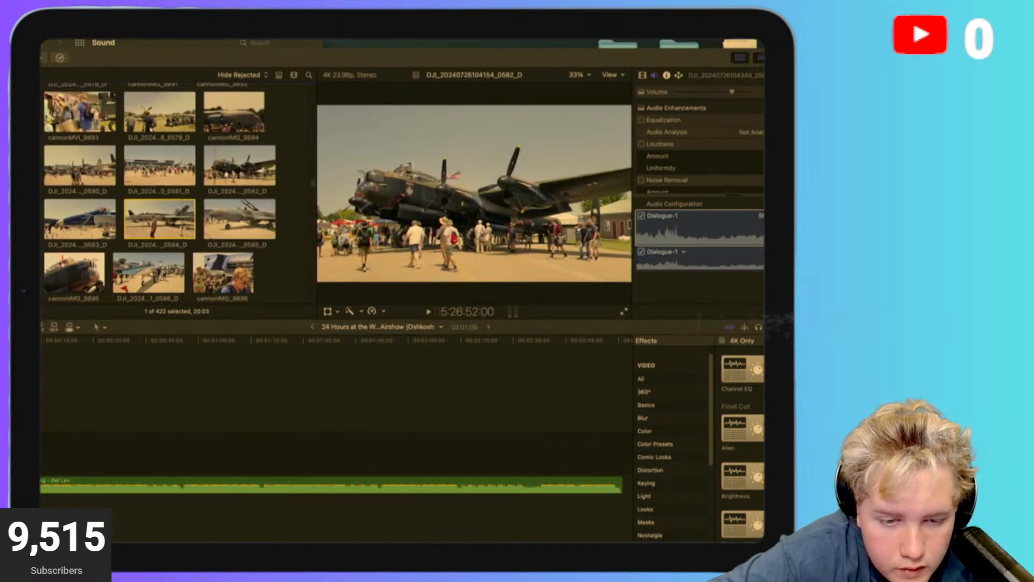
{"action": "scroll", "coordinate": [188, 132], "scroll_direction": "up", "scroll_amount": 3}
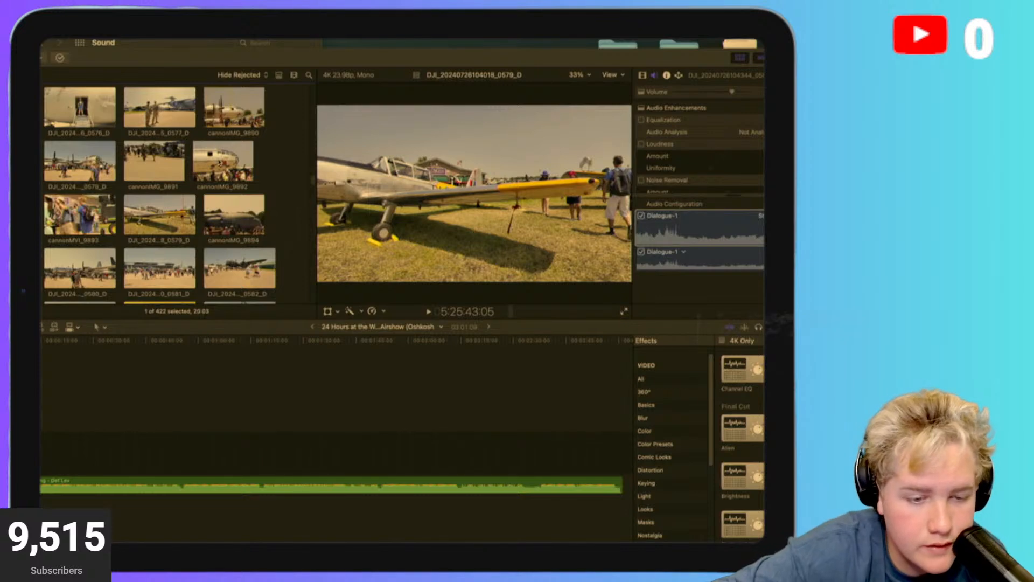
{"action": "scroll", "coordinate": [172, 194], "scroll_direction": "up", "scroll_amount": 5}
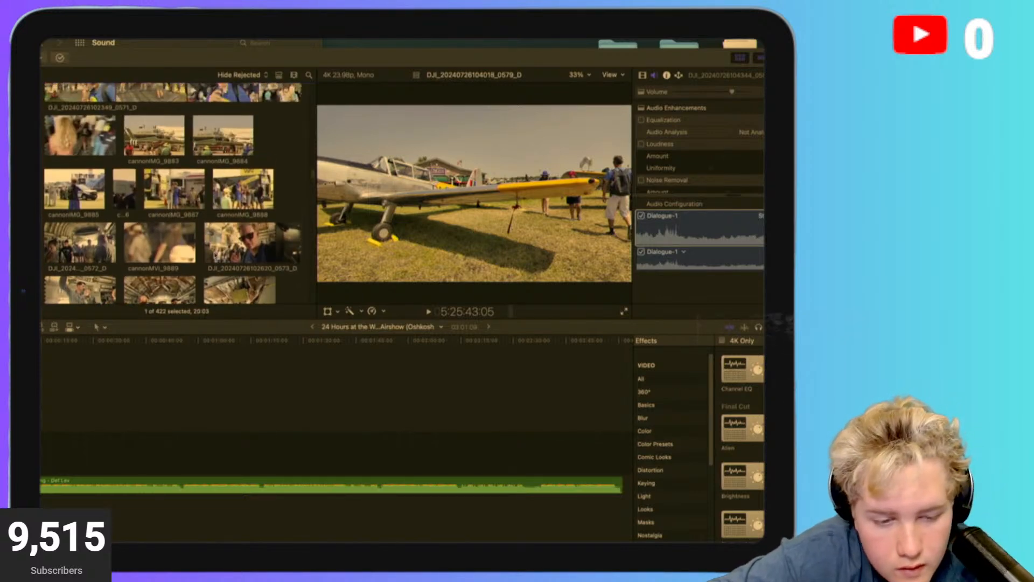
Review the cargo plane interior clips and add a range of DJI clip 0572 to the end of the timeline's video.
{"action": "scroll", "coordinate": [208, 189], "scroll_direction": "down", "scroll_amount": 3}
{"action": "left_click", "coordinate": [208, 189]}
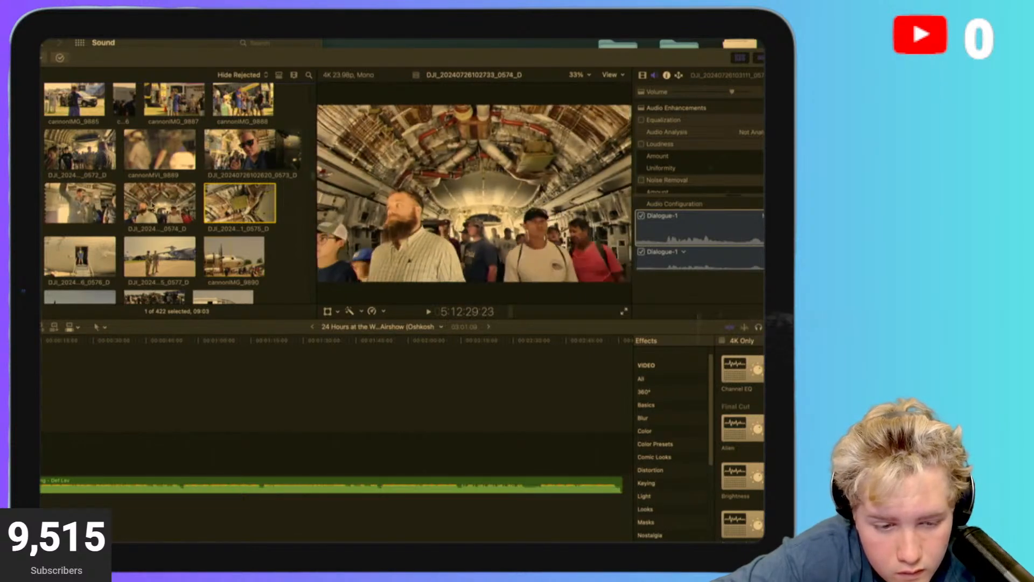
{"action": "scroll", "coordinate": [105, 226], "scroll_direction": "up", "scroll_amount": 2}
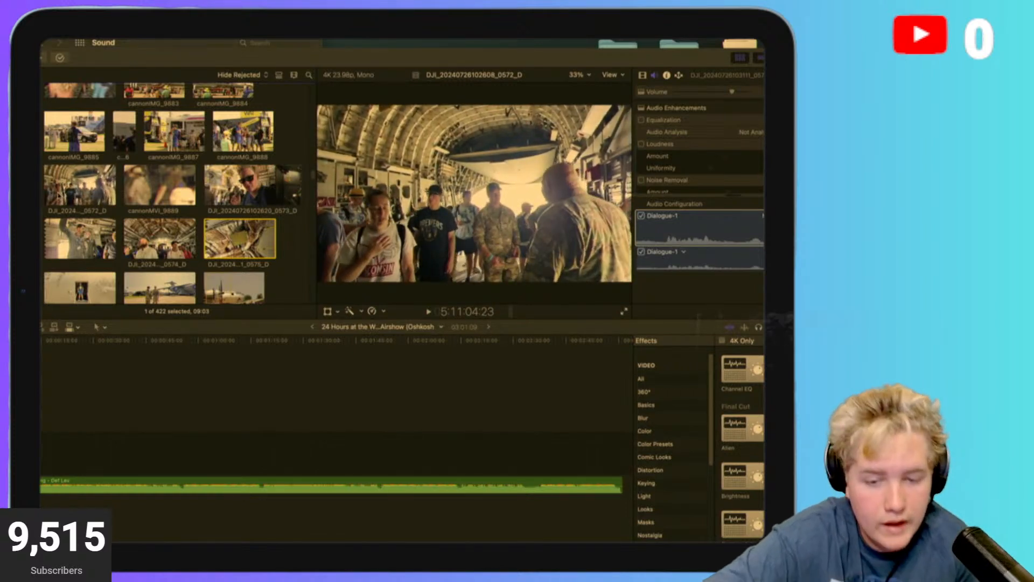
{"action": "left_click_drag", "start_coordinate": [59, 200], "coordinate": [61, 214]}
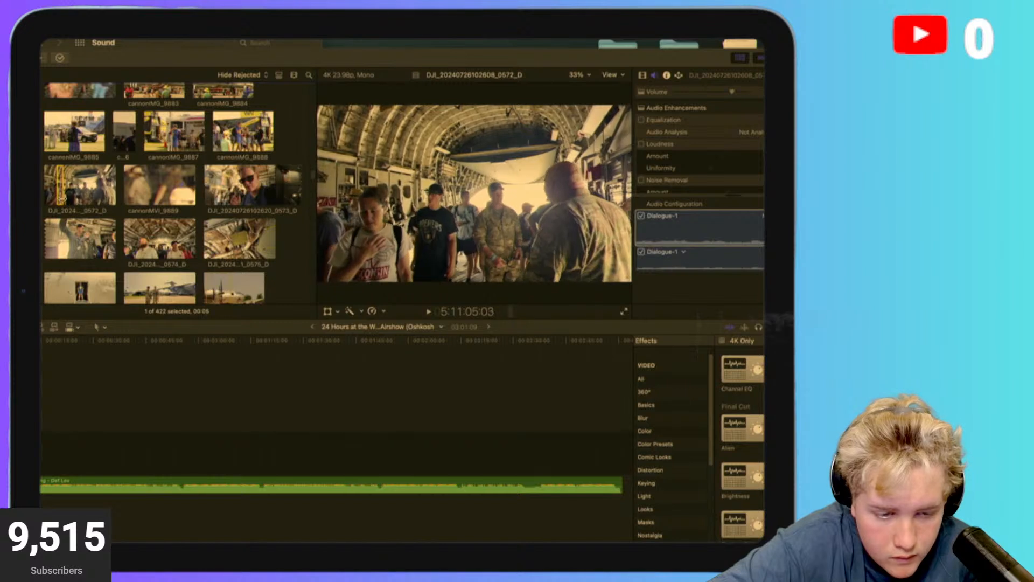
{"action": "left_click", "coordinate": [75, 198]}
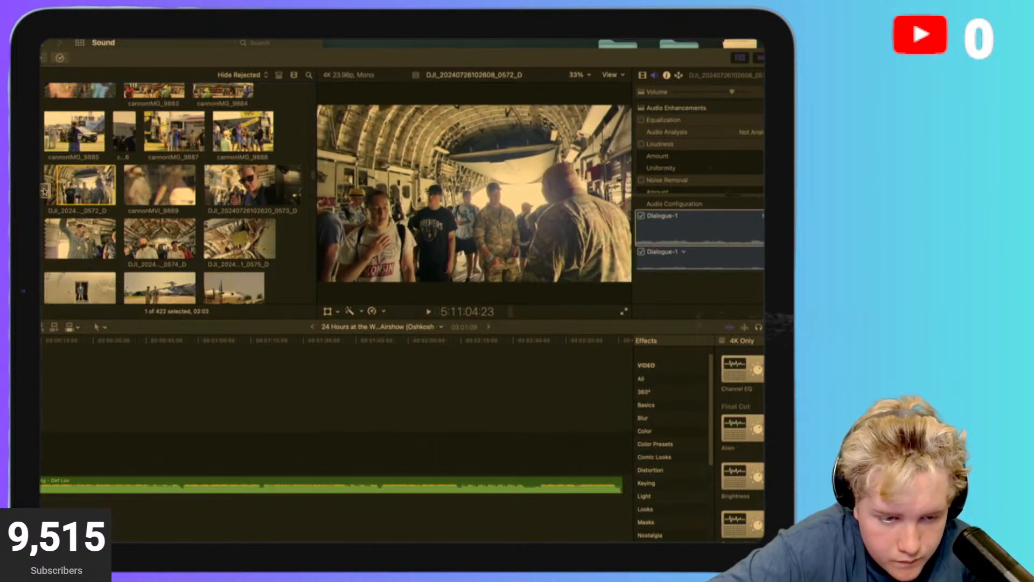
{"action": "left_click_drag", "start_coordinate": [57, 195], "coordinate": [53, 447]}
Play the timeline from the opening Air Force clip into the added cargo plane interior clip.
{"action": "left_click", "coordinate": [46, 134]}
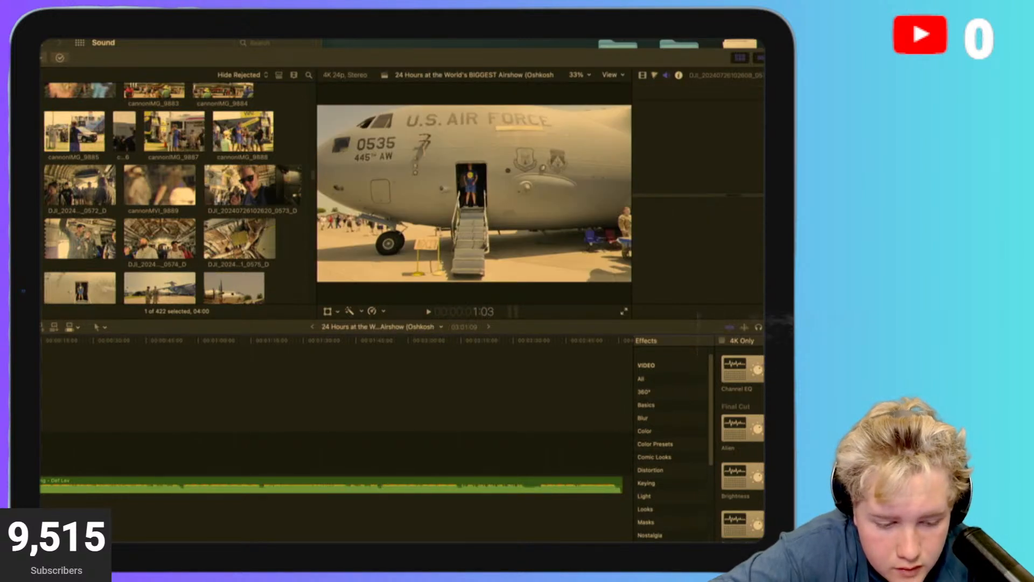
{"action": "key", "text": "space"}
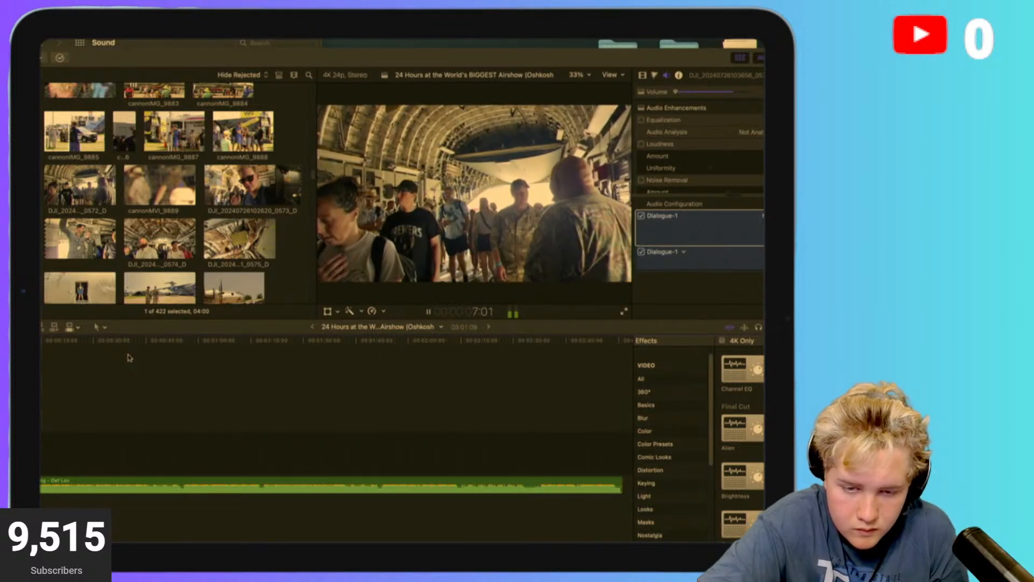
{"action": "key", "text": "space"}
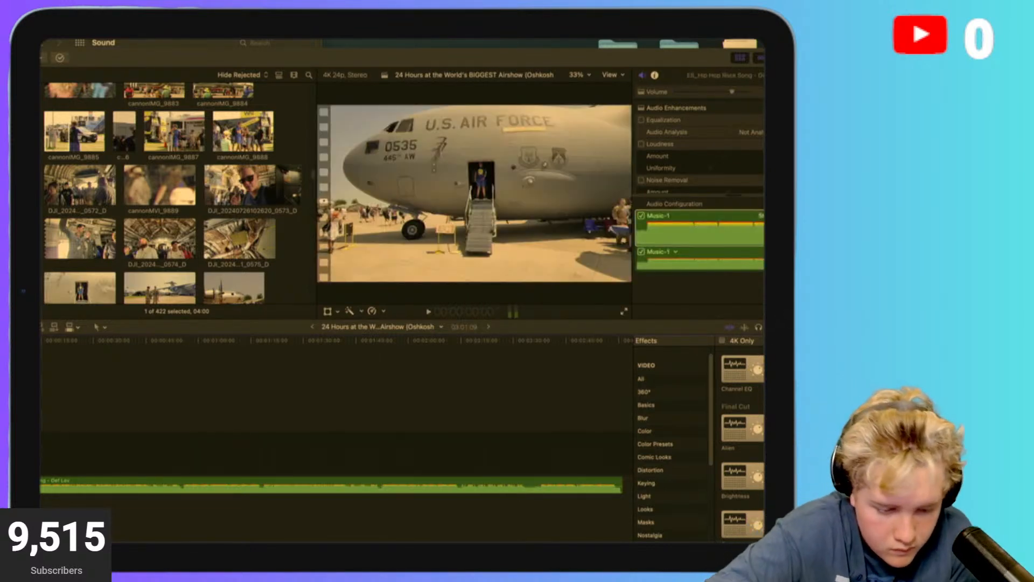
Try to extend the end of the cargo plane interior clip 0572 and replay the timeline from the propeller bomber shot.
{"action": "key", "text": "super+equal"}
{"action": "key", "text": "super+equal"}
{"action": "key", "text": "super+equal"}
{"action": "left_click_drag", "start_coordinate": [250, 451], "coordinate": [273, 442]}
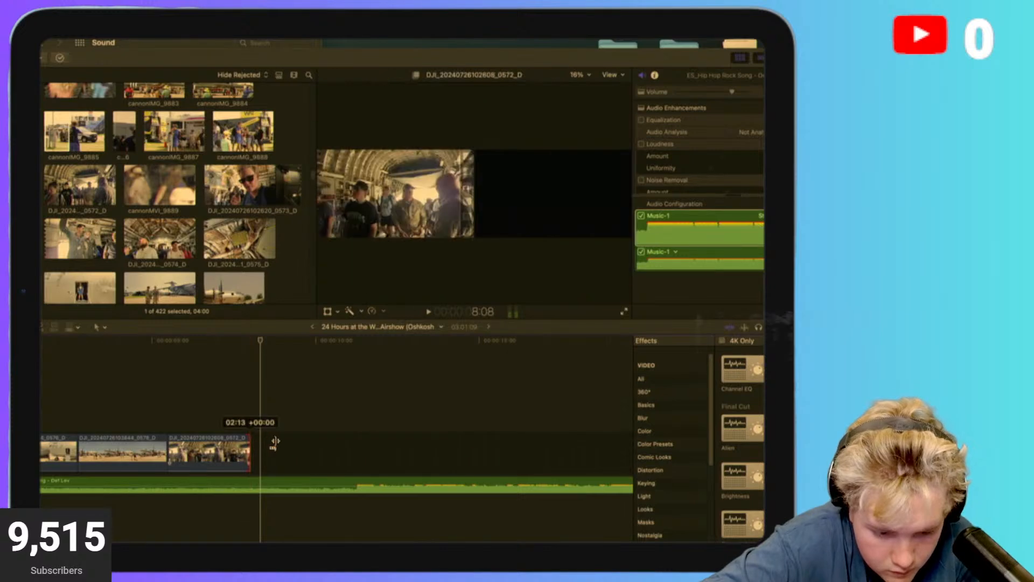
{"action": "left_click", "coordinate": [169, 451]}
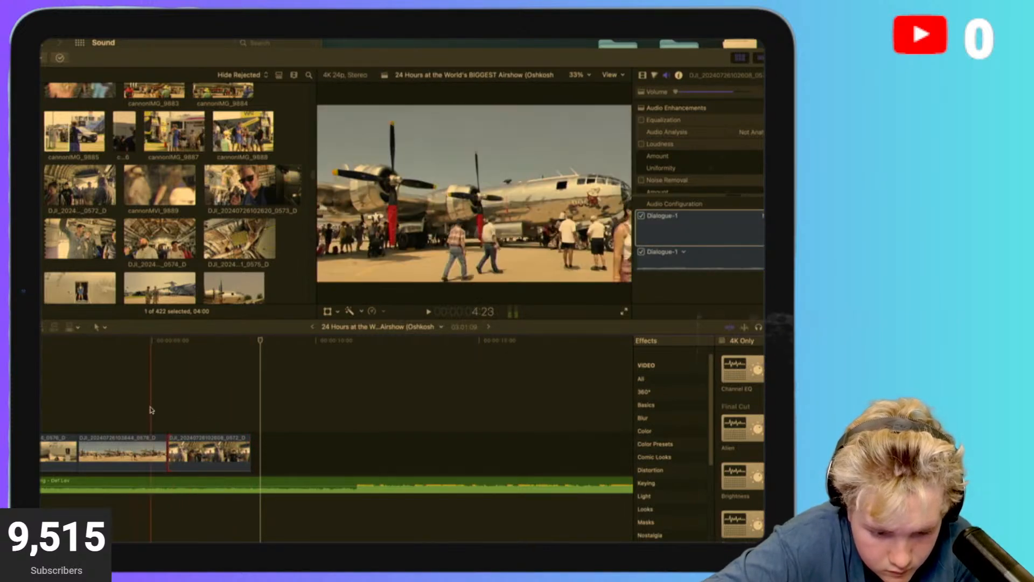
{"action": "left_click", "coordinate": [150, 411]}
{"action": "key", "text": "space"}
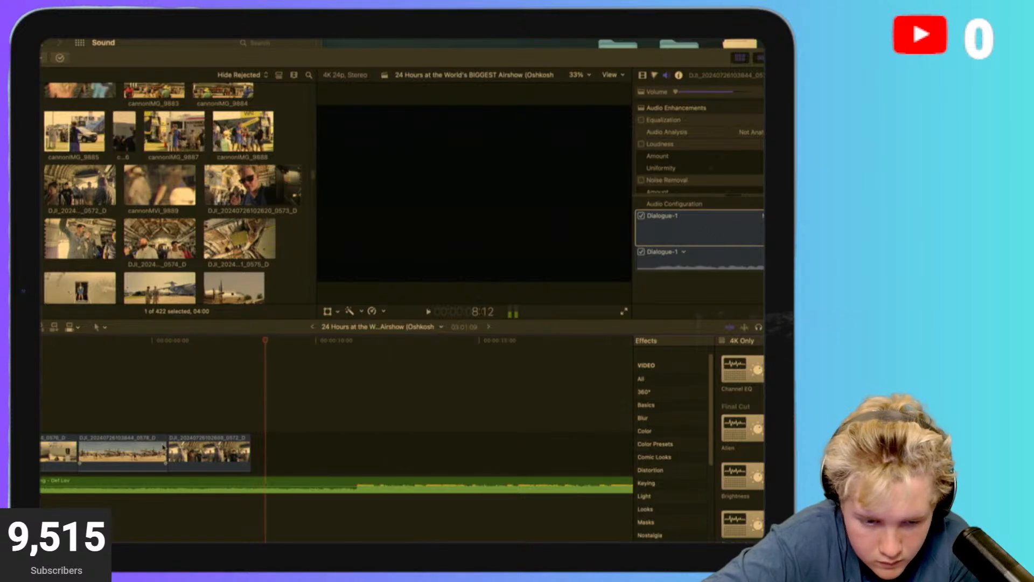
Append DJI clip 0571 to the end of the timeline's video and find its shot of visitors on the cargo ramp.
{"action": "scroll", "coordinate": [225, 175], "scroll_direction": "up", "scroll_amount": 9}
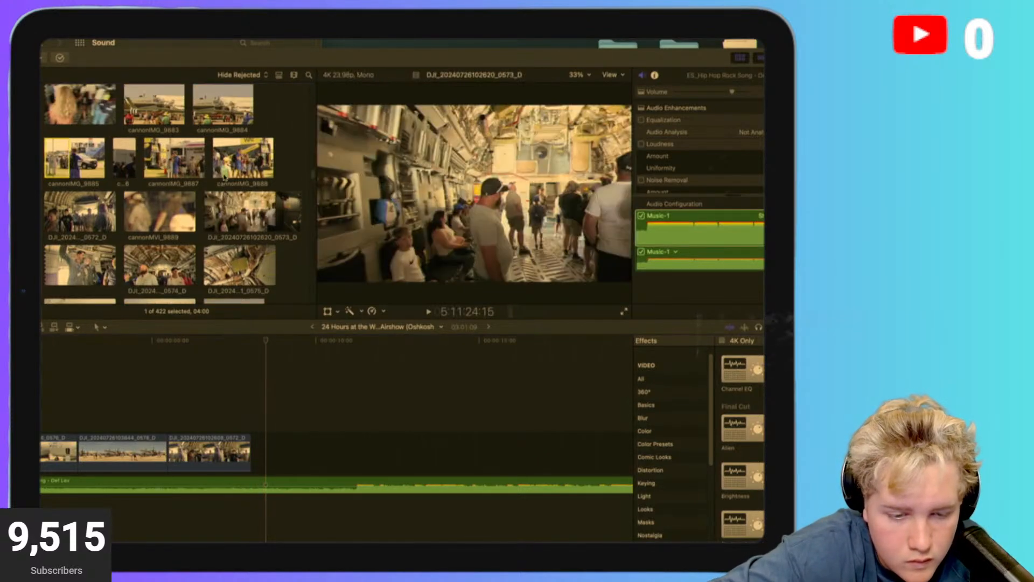
{"action": "left_click", "coordinate": [159, 258]}
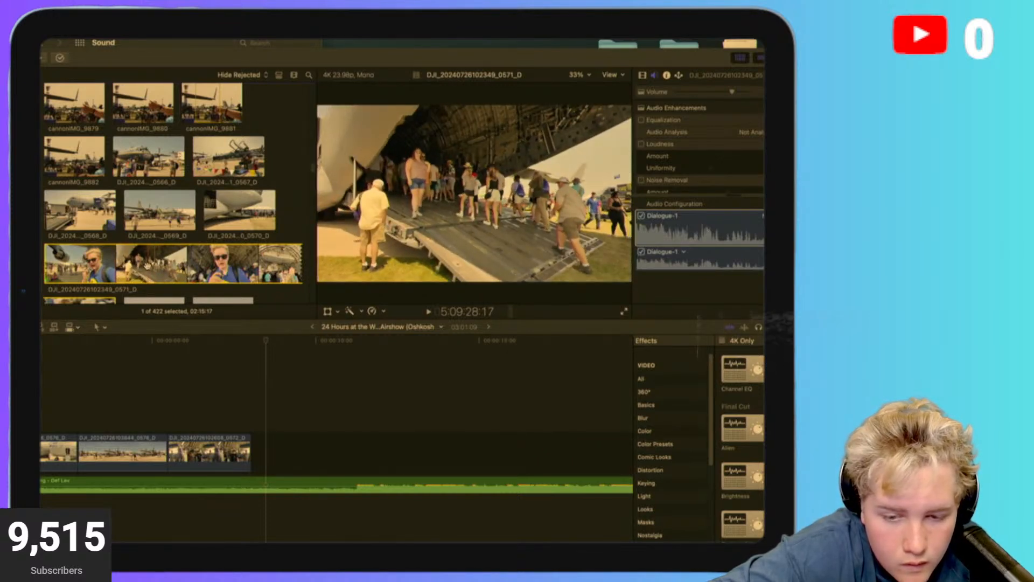
{"action": "left_click_drag", "start_coordinate": [201, 348], "coordinate": [265, 452]}
{"action": "scroll", "coordinate": [453, 392], "scroll_direction": "right", "scroll_amount": 5}
{"action": "scroll", "coordinate": [453, 391], "scroll_direction": "right", "scroll_amount": 10}
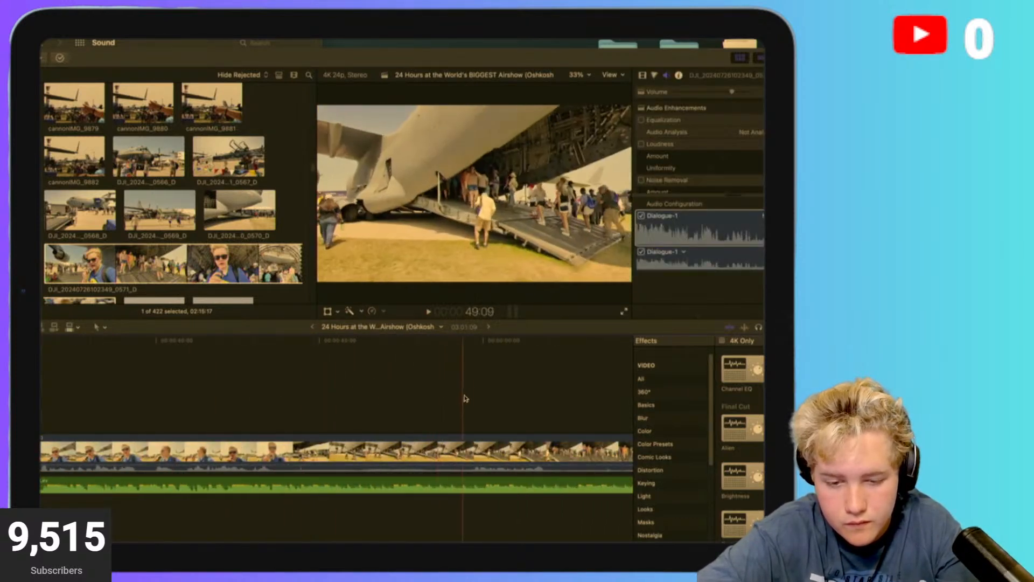
{"action": "scroll", "coordinate": [536, 390], "scroll_direction": "right", "scroll_amount": 3}
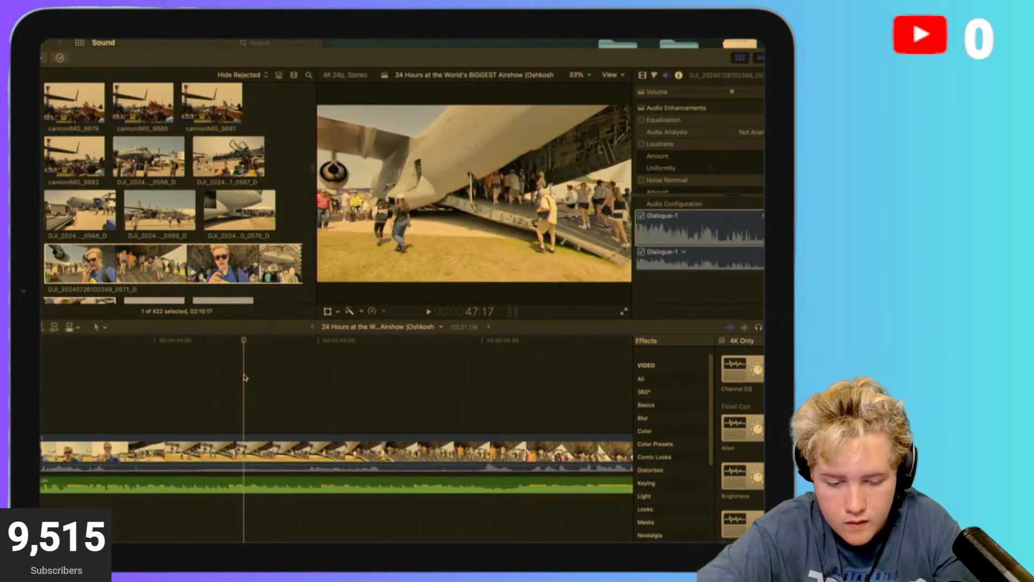
Split clip 0571 at 49:04 in the cargo ramp shot, delete the part before the cut and play the result.
{"action": "key", "text": "space"}
{"action": "key", "text": "super+b"}
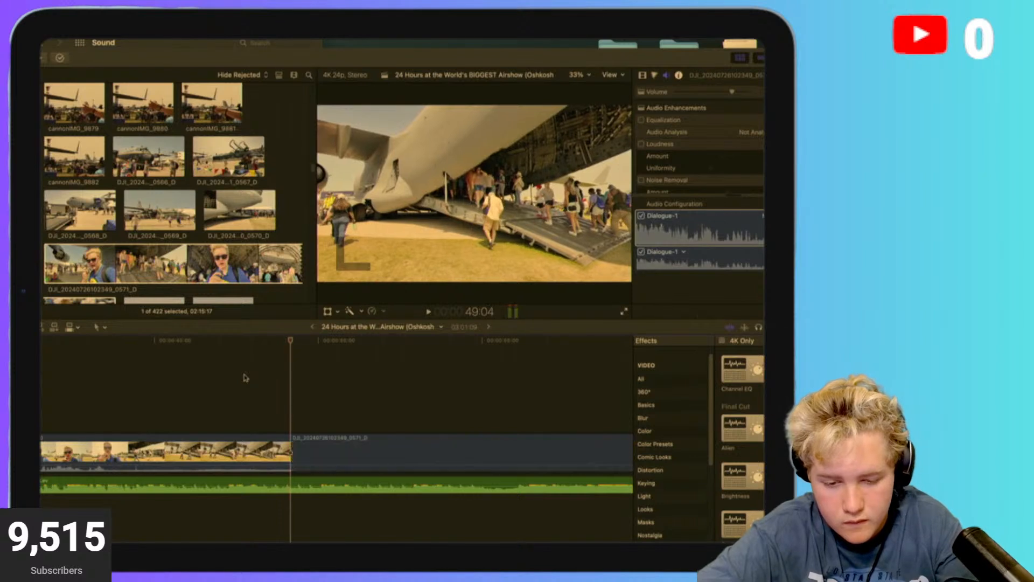
{"action": "left_click", "coordinate": [245, 452]}
{"action": "key", "text": "Delete"}
{"action": "key", "text": "space"}
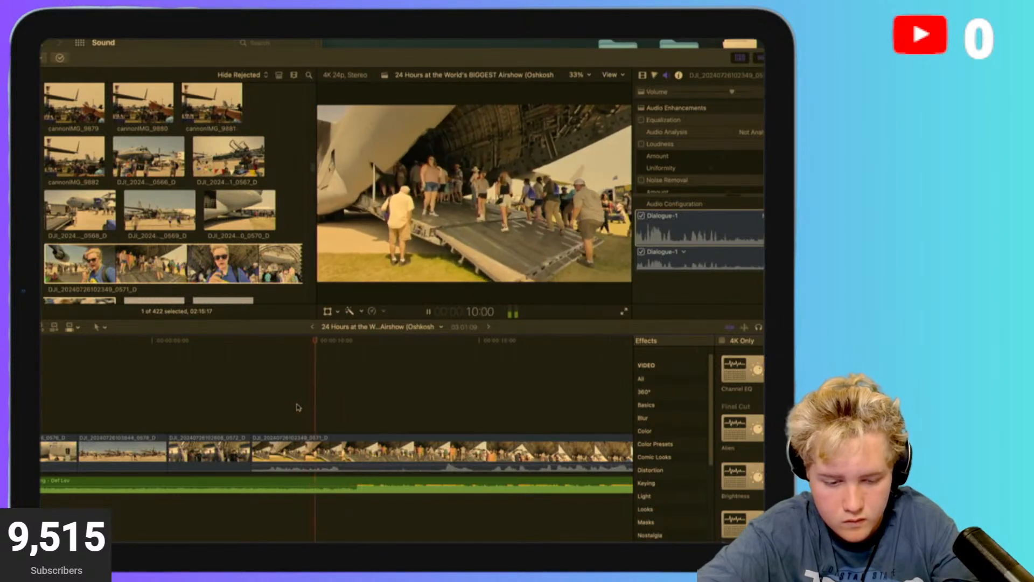
Delete the cargo ramp clip 0571 from the end of the timeline and replay the remaining clips from the start.
{"action": "left_click", "coordinate": [303, 447]}
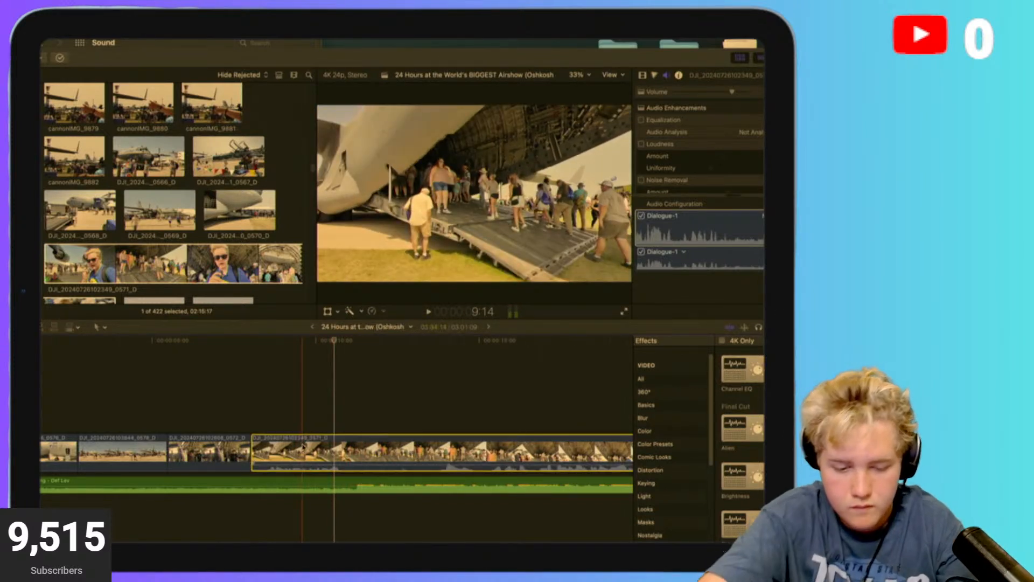
{"action": "key", "text": "Delete"}
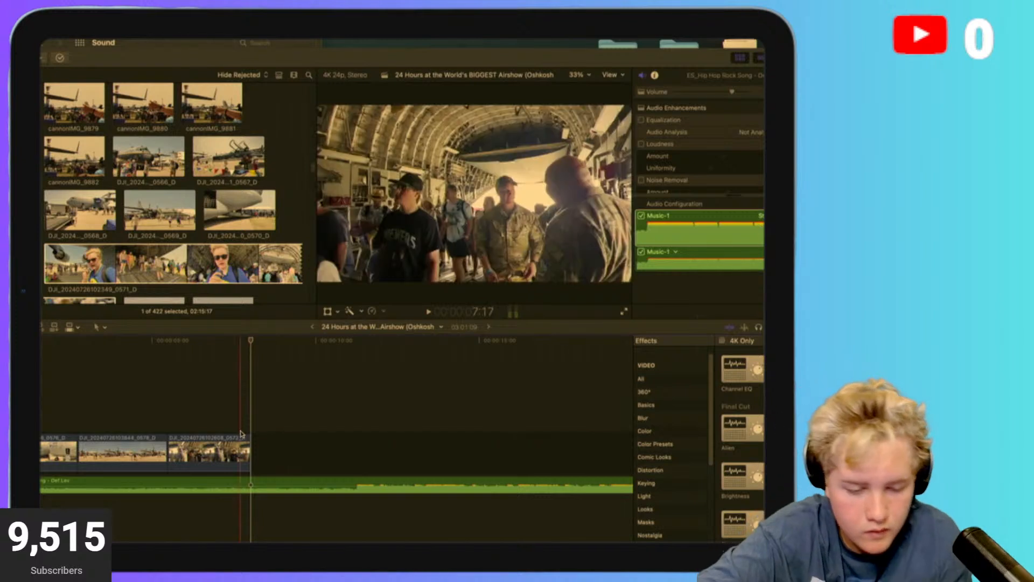
{"action": "scroll", "coordinate": [240, 208], "scroll_direction": "down", "scroll_amount": 3}
{"action": "left_click", "coordinate": [150, 200]}
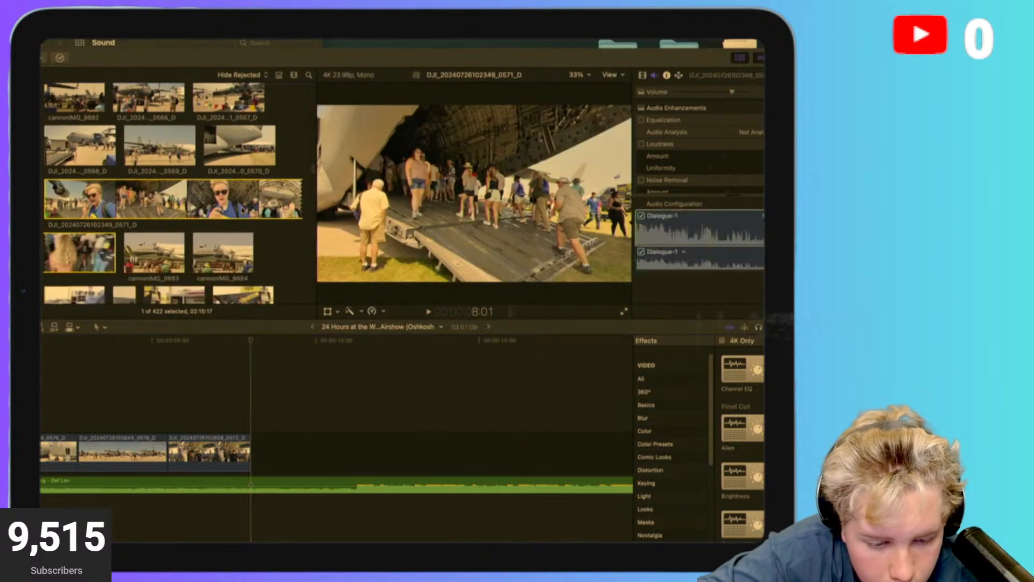
{"action": "left_click", "coordinate": [46, 395]}
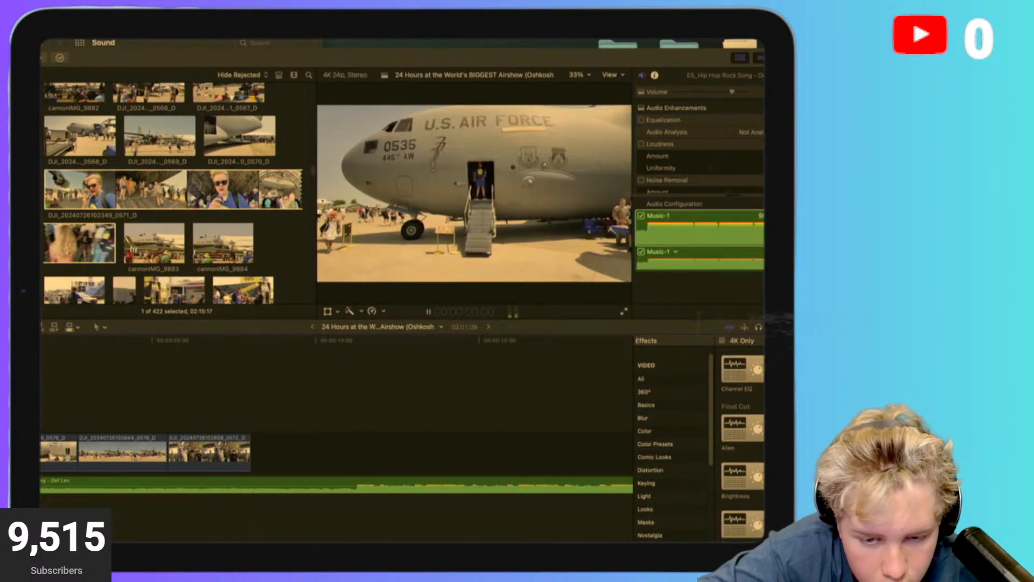
{"action": "key", "text": "space"}
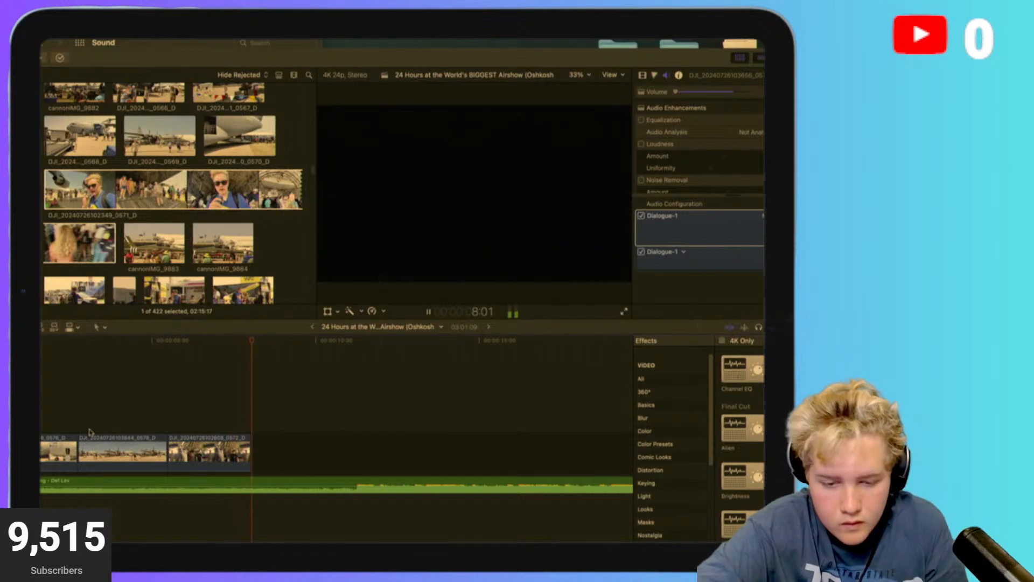
{"action": "key", "text": "space"}
Append the blue fighter jet clip DJI 0583 to the end of the timeline's video and play the transition into it.
{"action": "scroll", "coordinate": [108, 250], "scroll_direction": "down", "scroll_amount": 5}
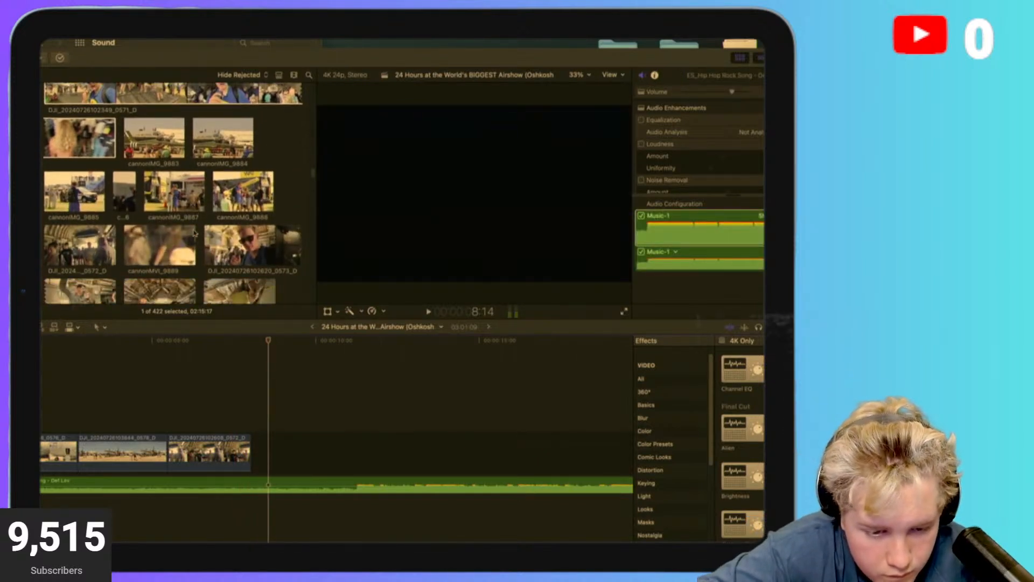
{"action": "scroll", "coordinate": [195, 233], "scroll_direction": "down", "scroll_amount": 10}
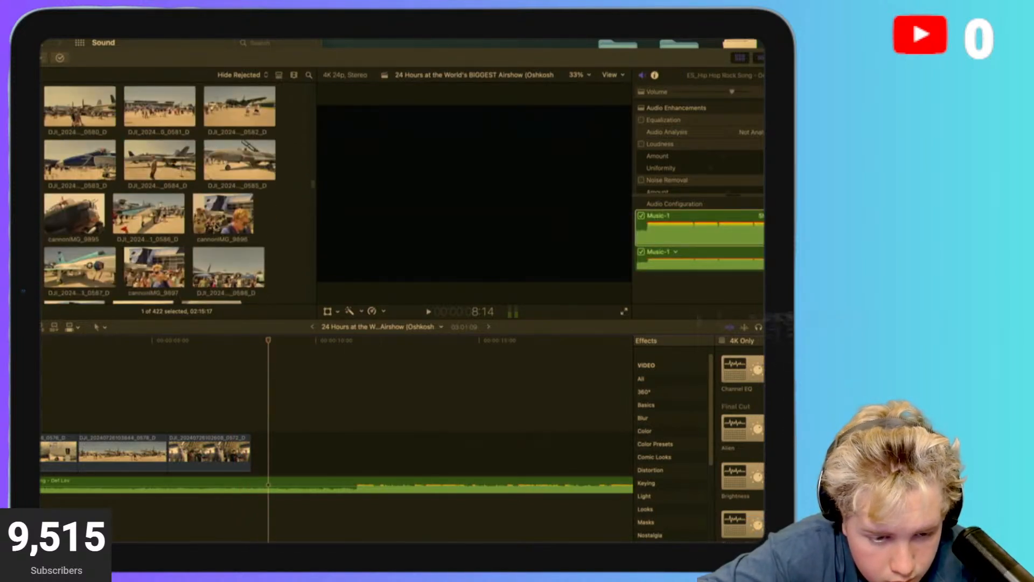
{"action": "left_click", "coordinate": [54, 173]}
{"action": "scroll", "coordinate": [53, 172], "scroll_direction": "up", "scroll_amount": 1}
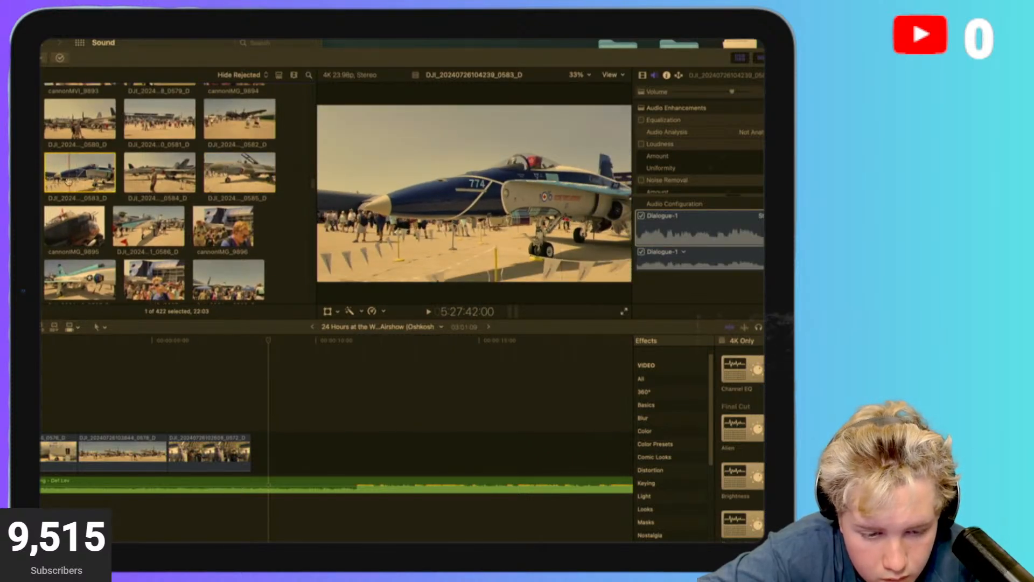
{"action": "left_click_drag", "start_coordinate": [86, 199], "coordinate": [234, 428]}
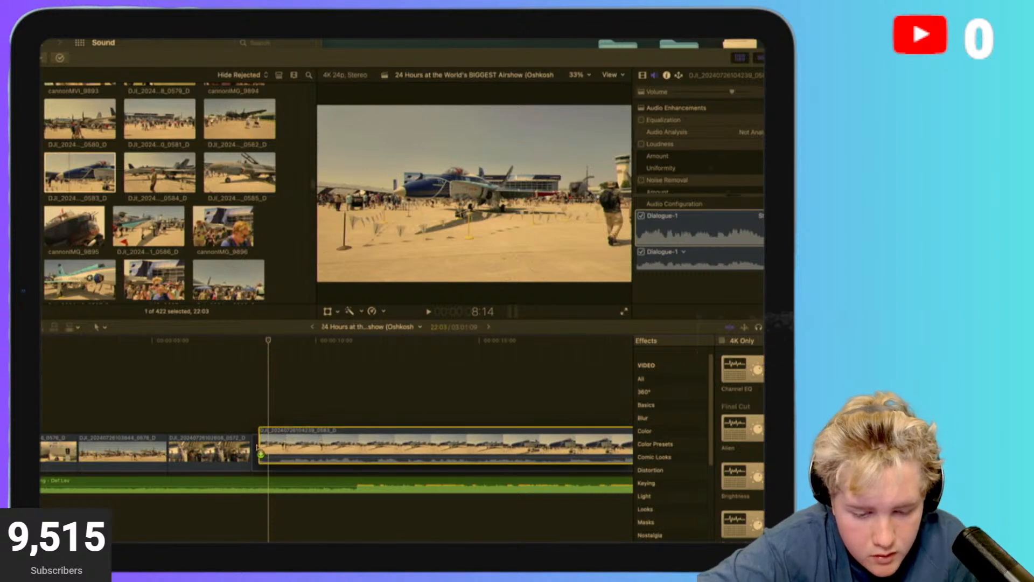
{"action": "left_click", "coordinate": [233, 428]}
{"action": "key", "text": "space"}
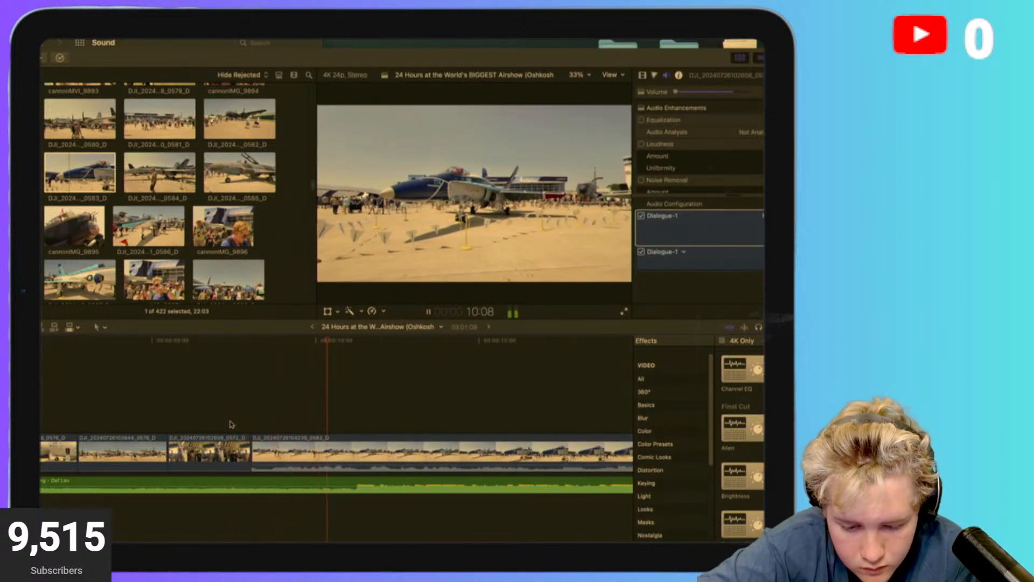
{"action": "key", "text": "space"}
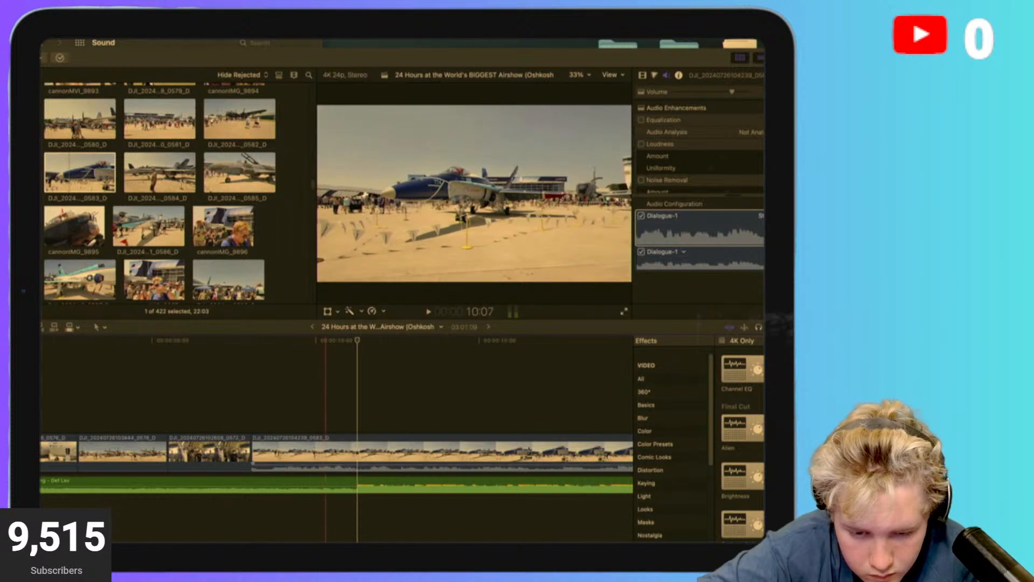
Split the blue fighter jet clip where the music picks up and lower the audio of its first part.
{"action": "left_click", "coordinate": [358, 444]}
{"action": "key", "text": "super+b"}
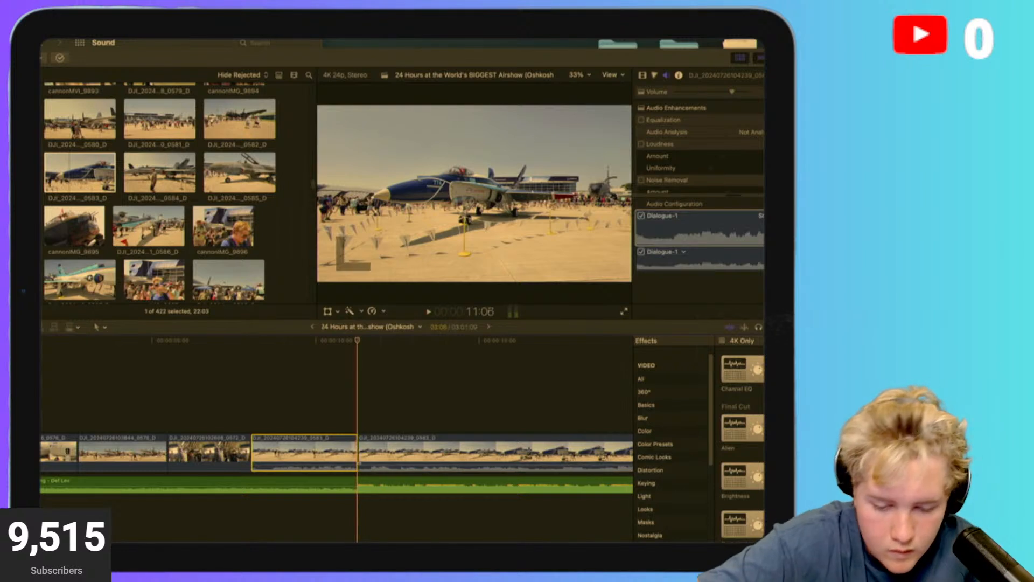
{"action": "left_click_drag", "start_coordinate": [337, 468], "coordinate": [336, 485]}
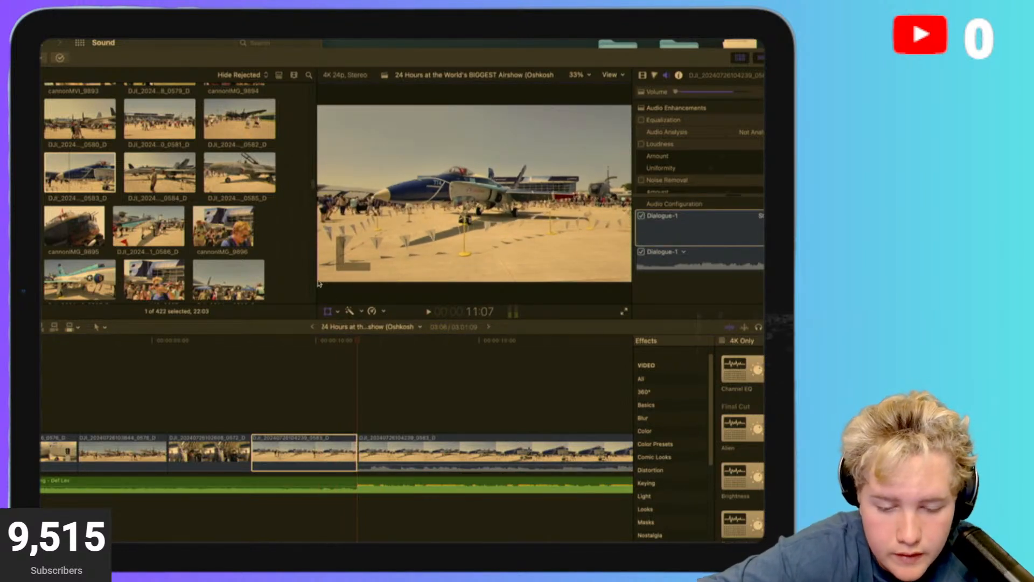
Enlarge and reposition the first part of the blue fighter jet clip with Transform so the jet fills the frame.
{"action": "left_click", "coordinate": [299, 457]}
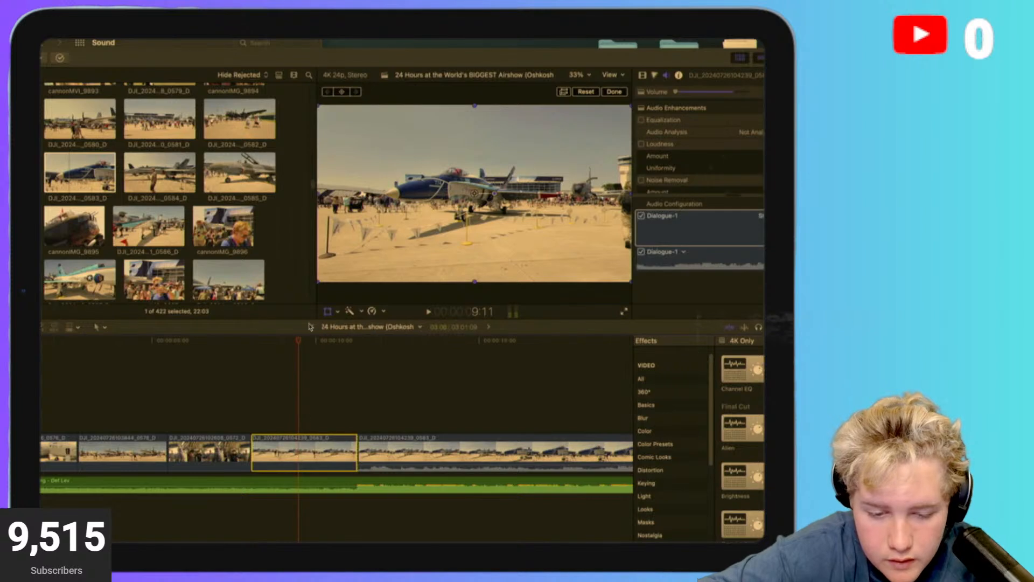
{"action": "left_click_drag", "start_coordinate": [318, 284], "coordinate": [260, 352]}
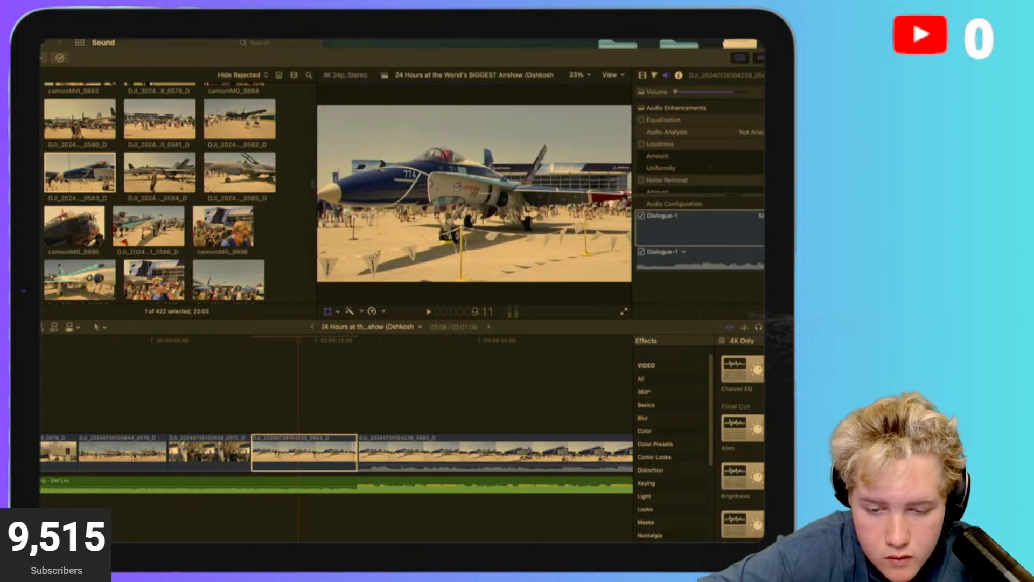
{"action": "left_click_drag", "start_coordinate": [375, 253], "coordinate": [379, 263]}
Replay the timeline from the propeller bomber shot and delete the leftover second part of the blue fighter jet clip.
{"action": "left_click", "coordinate": [167, 395]}
{"action": "key", "text": "space"}
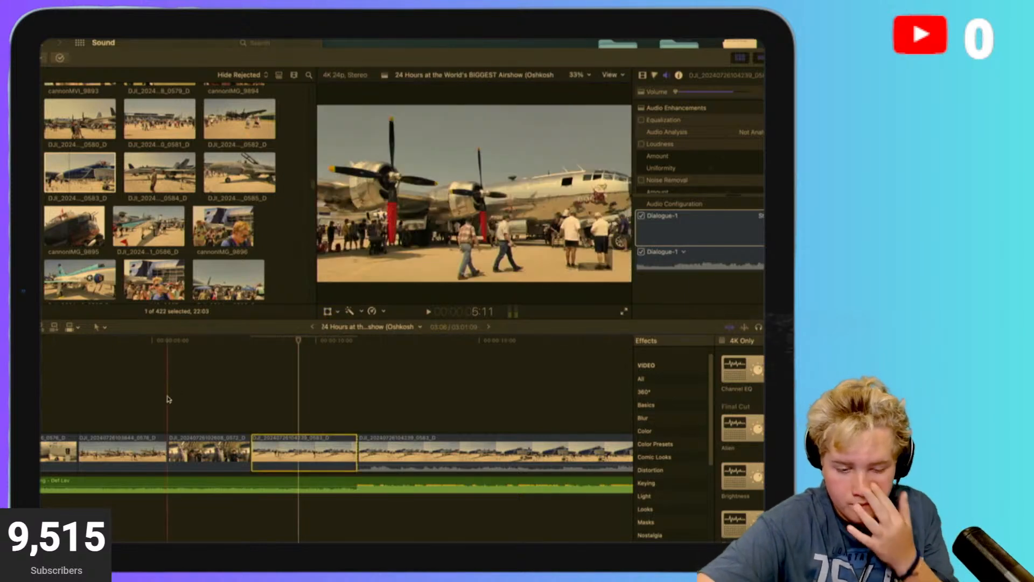
{"action": "left_click", "coordinate": [446, 449]}
{"action": "key", "text": "Delete"}
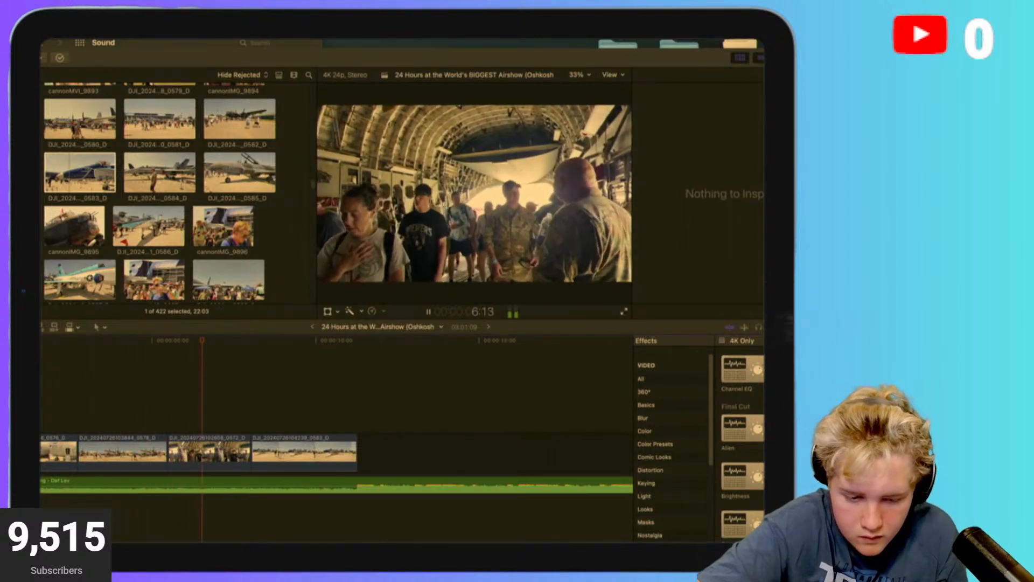
Reset the propeller bomber clip's transform, rescale it to about 145% and replay the timeline from the Air Force clip.
{"action": "left_click", "coordinate": [148, 423]}
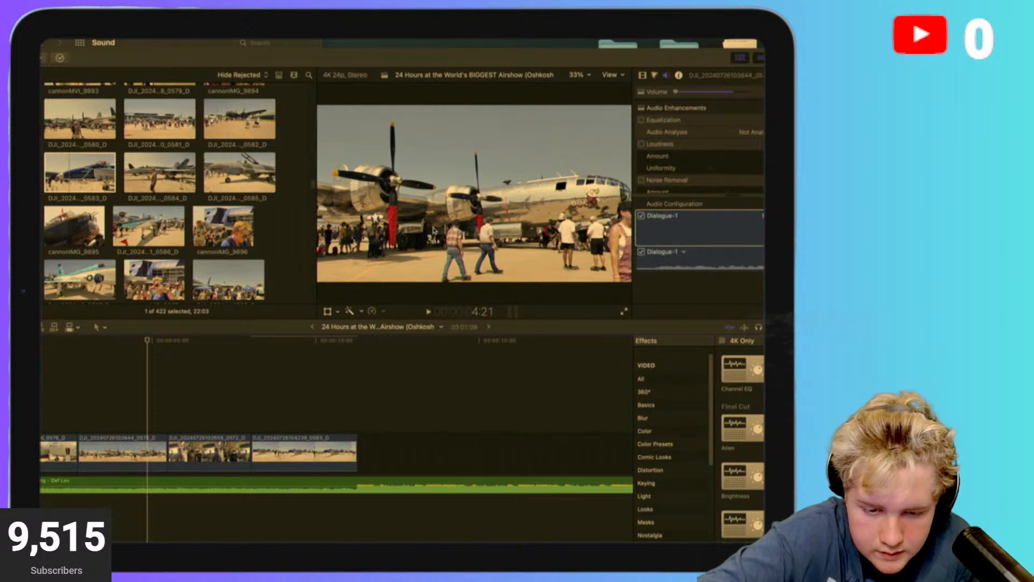
{"action": "left_click", "coordinate": [145, 447]}
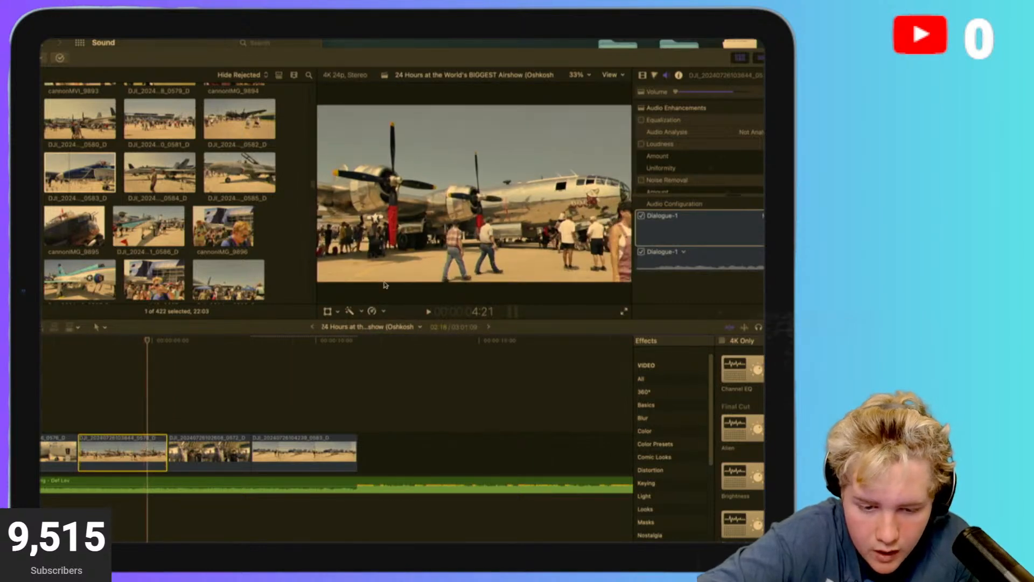
{"action": "left_click", "coordinate": [326, 312]}
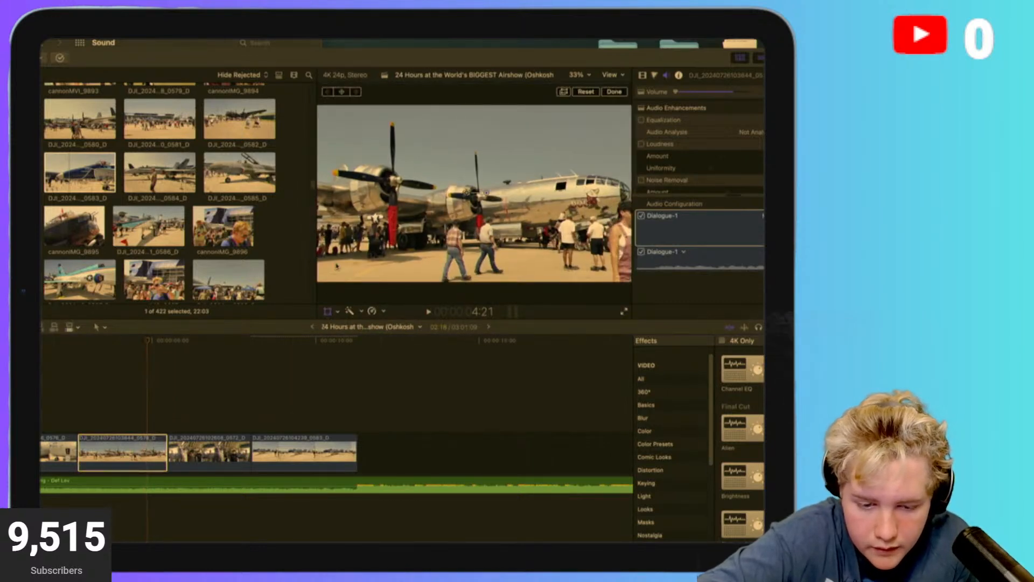
{"action": "left_click", "coordinate": [588, 92]}
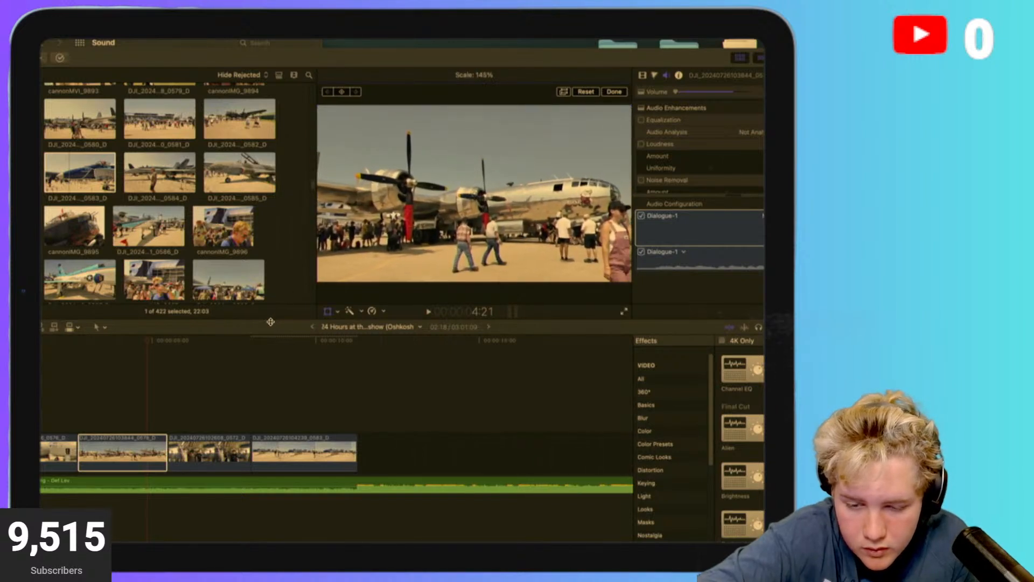
{"action": "left_click", "coordinate": [42, 435]}
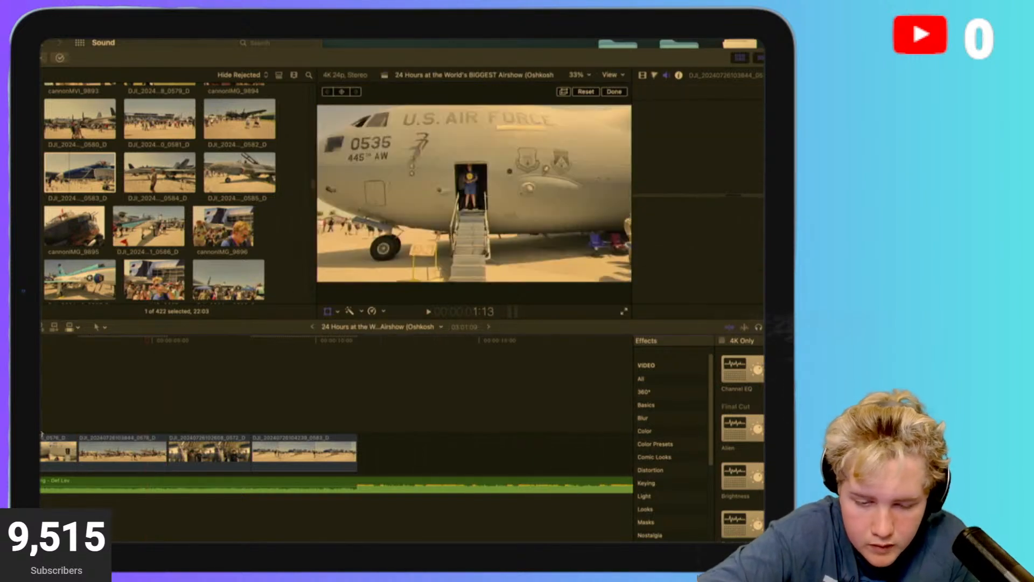
{"action": "key", "text": "space"}
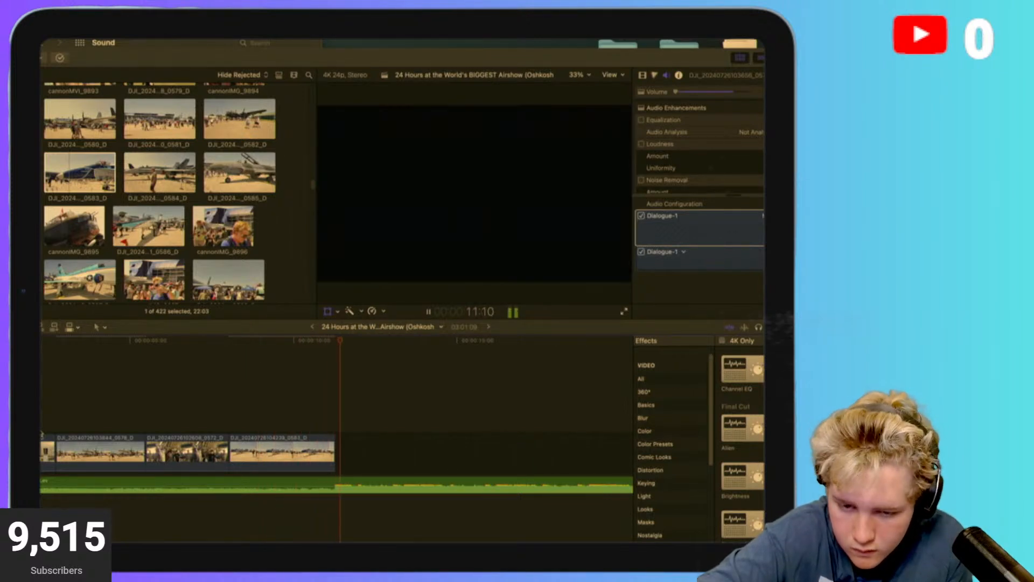
{"action": "key", "text": "space"}
Look through the event's clips down to the Jul 25, 2024 footage and preview the airplane cabin and wing-view shots.
{"action": "scroll", "coordinate": [144, 207], "scroll_direction": "down", "scroll_amount": 4}
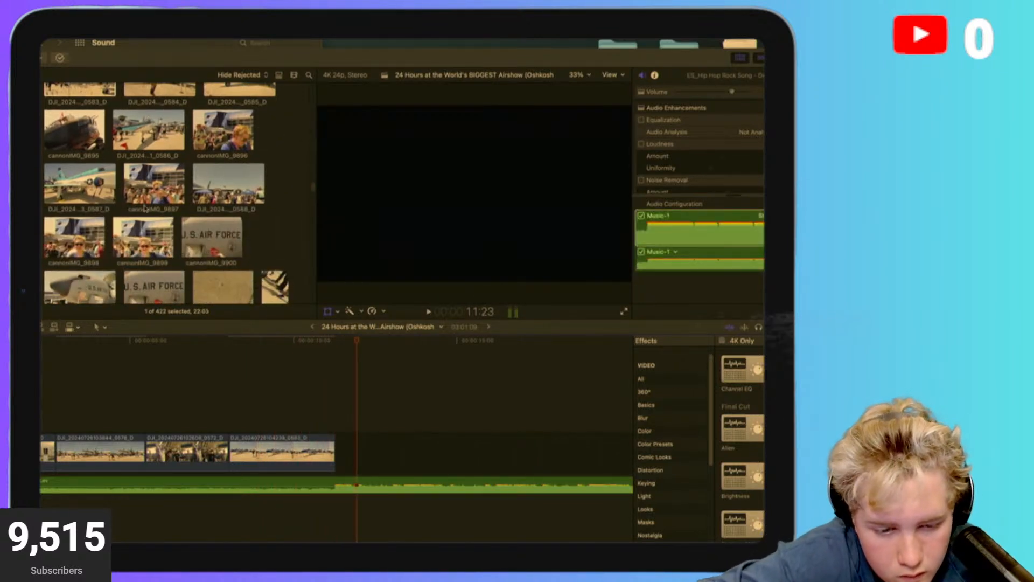
{"action": "scroll", "coordinate": [133, 175], "scroll_direction": "down", "scroll_amount": 10}
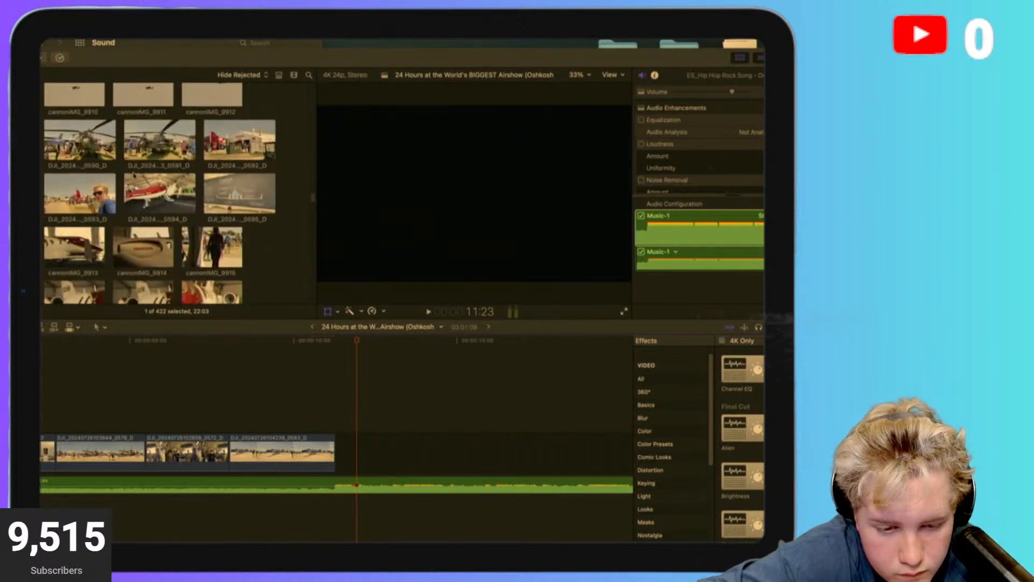
{"action": "scroll", "coordinate": [134, 175], "scroll_direction": "down", "scroll_amount": 10}
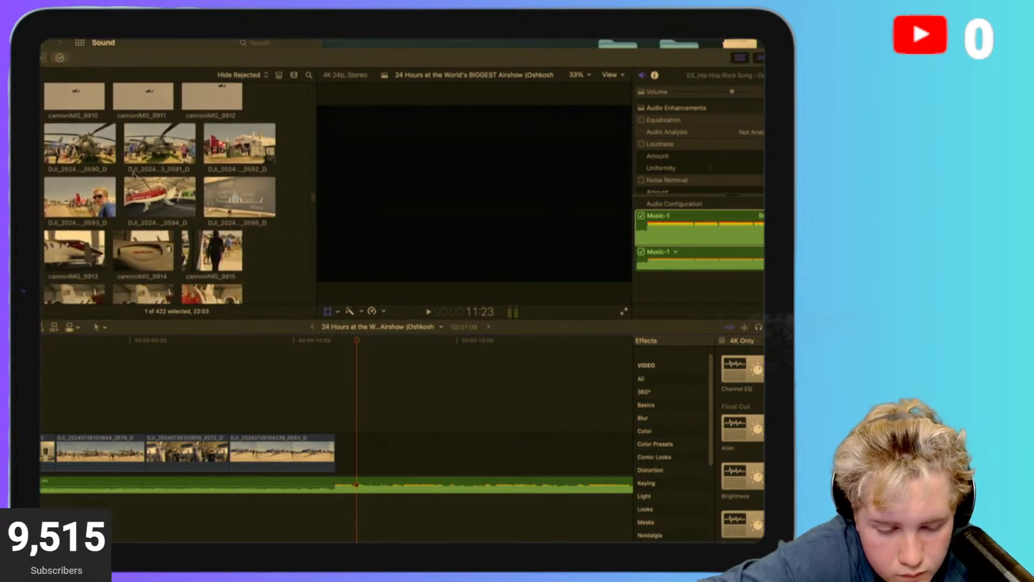
{"action": "scroll", "coordinate": [133, 175], "scroll_direction": "down", "scroll_amount": 10}
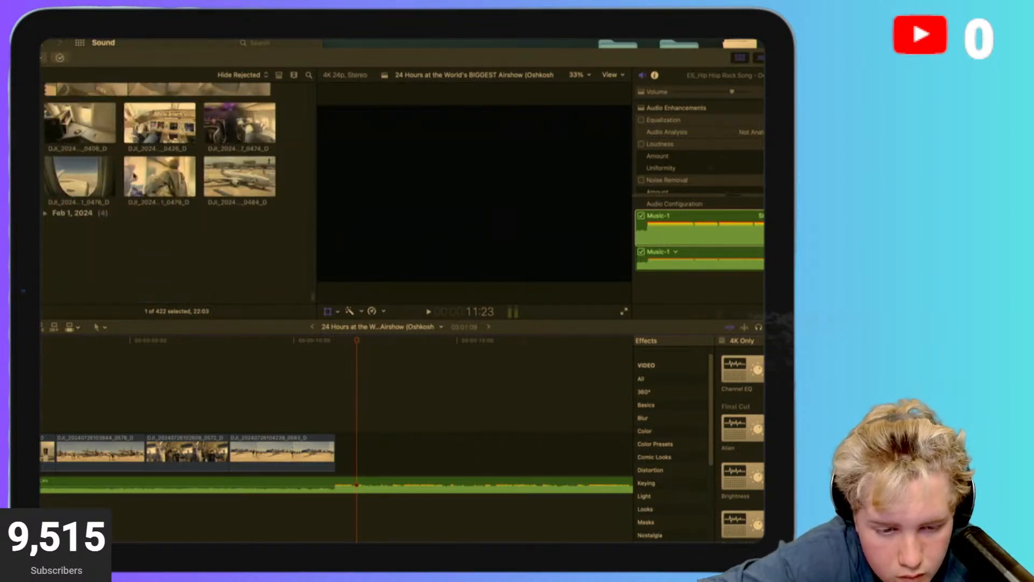
{"action": "scroll", "coordinate": [134, 176], "scroll_direction": "up", "scroll_amount": 10}
{"action": "scroll", "coordinate": [133, 176], "scroll_direction": "down", "scroll_amount": 10}
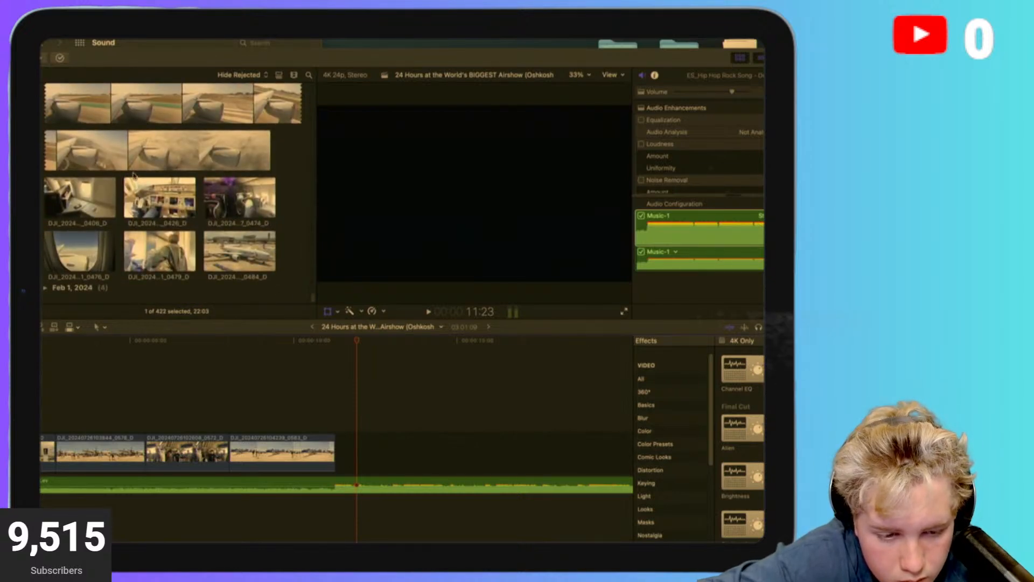
{"action": "left_click", "coordinate": [80, 200]}
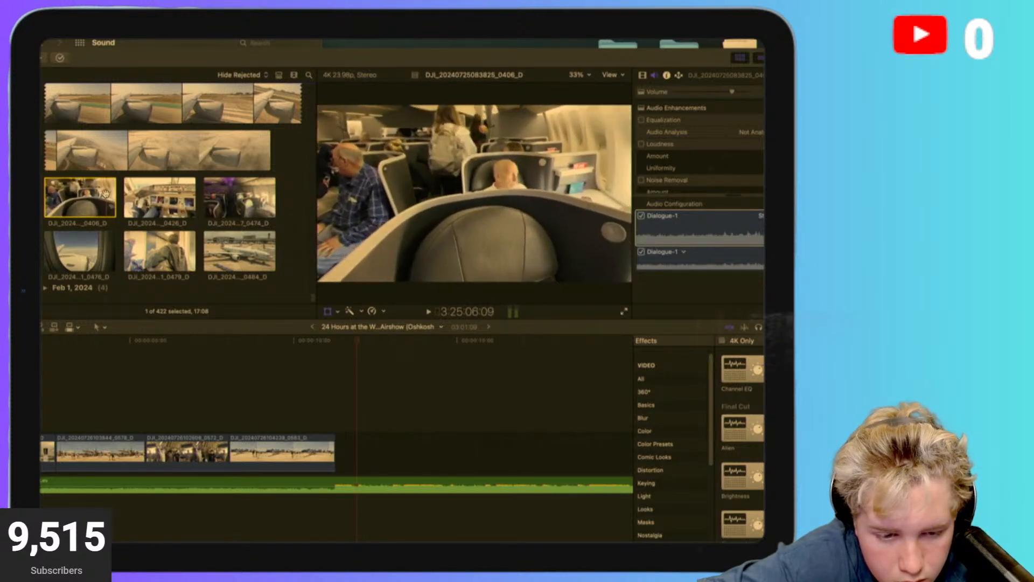
{"action": "left_click", "coordinate": [237, 198]}
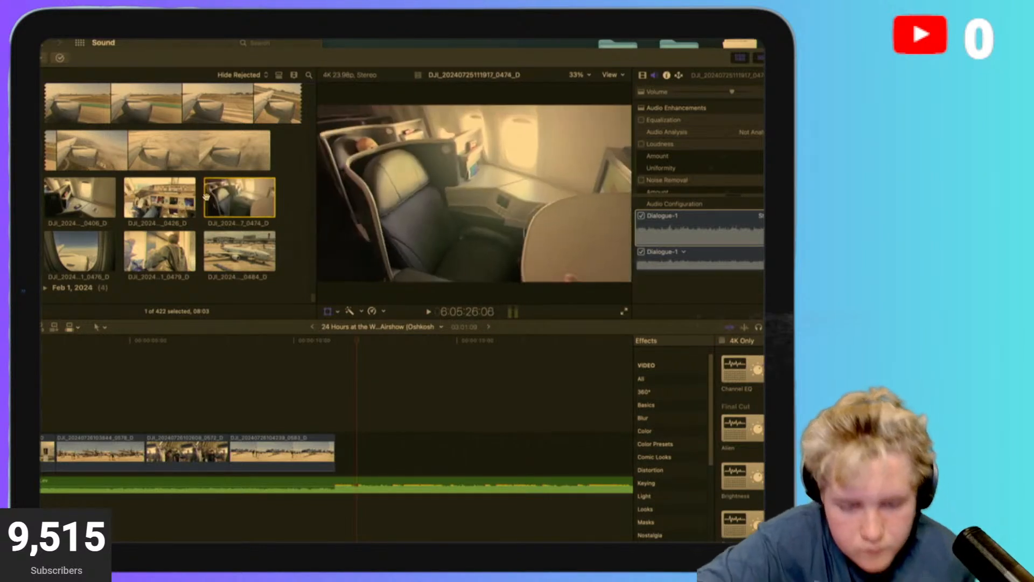
{"action": "left_click", "coordinate": [289, 203]}
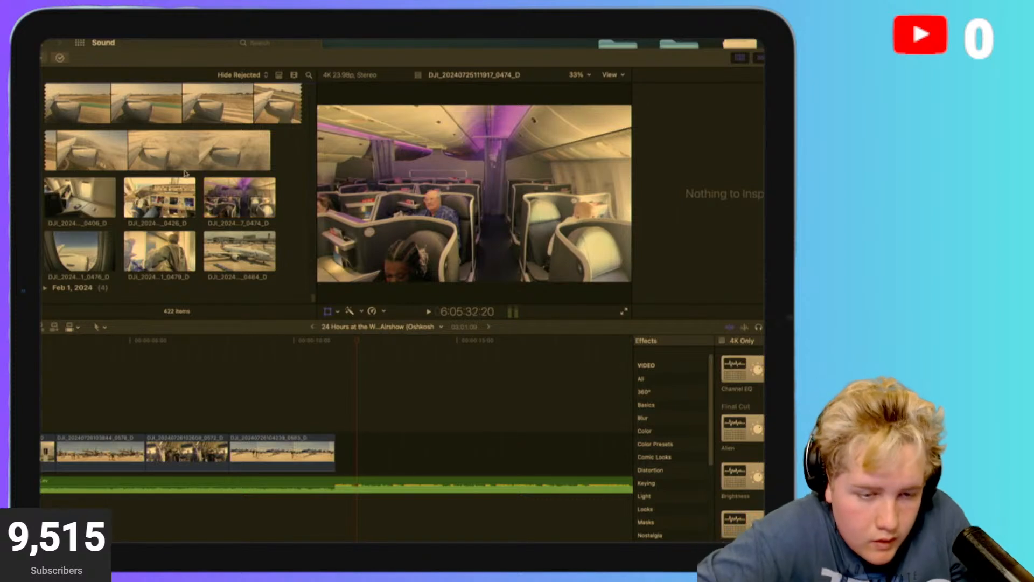
{"action": "scroll", "coordinate": [157, 166], "scroll_direction": "up", "scroll_amount": 3}
{"action": "left_click", "coordinate": [156, 231]}
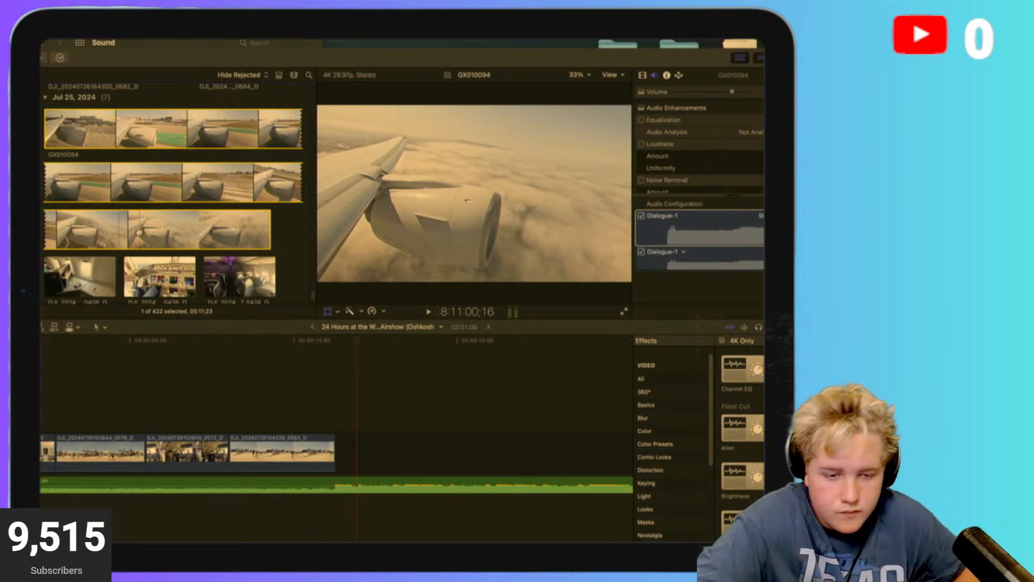
{"action": "scroll", "coordinate": [108, 172], "scroll_direction": "up", "scroll_amount": 3}
{"action": "scroll", "coordinate": [107, 169], "scroll_direction": "up", "scroll_amount": 2}
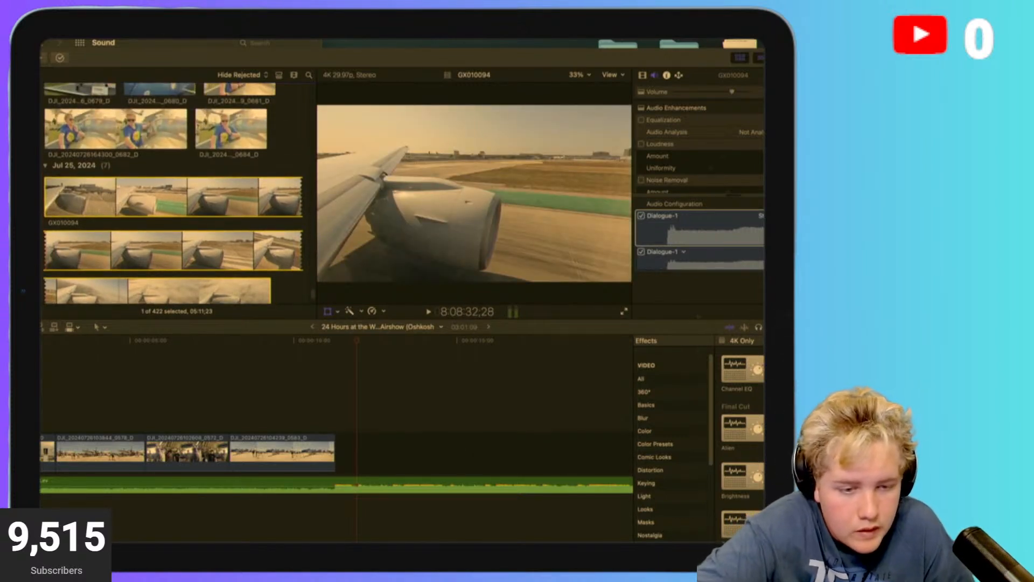
{"action": "scroll", "coordinate": [135, 143], "scroll_direction": "up", "scroll_amount": 6}
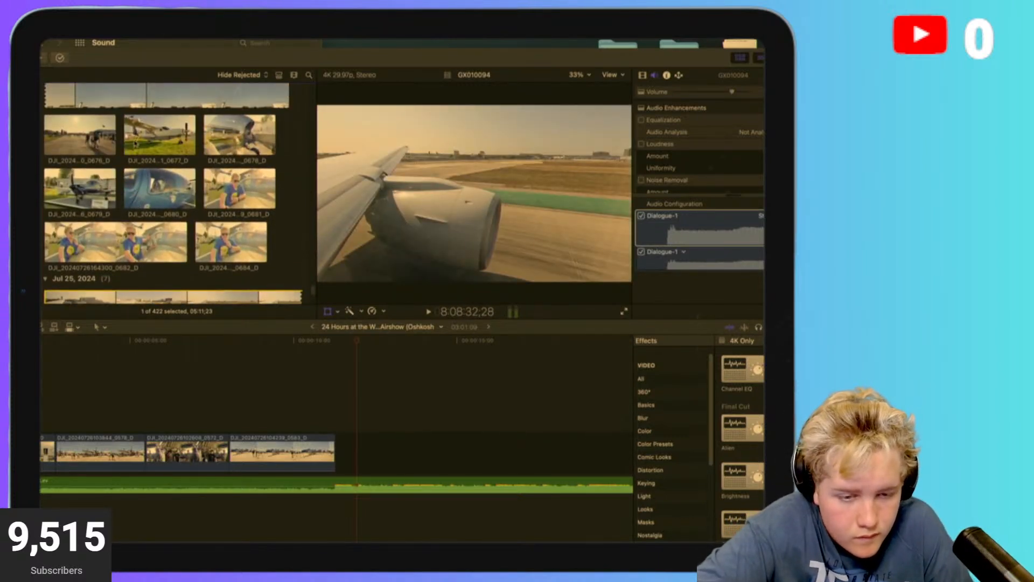
{"action": "left_click", "coordinate": [115, 240]}
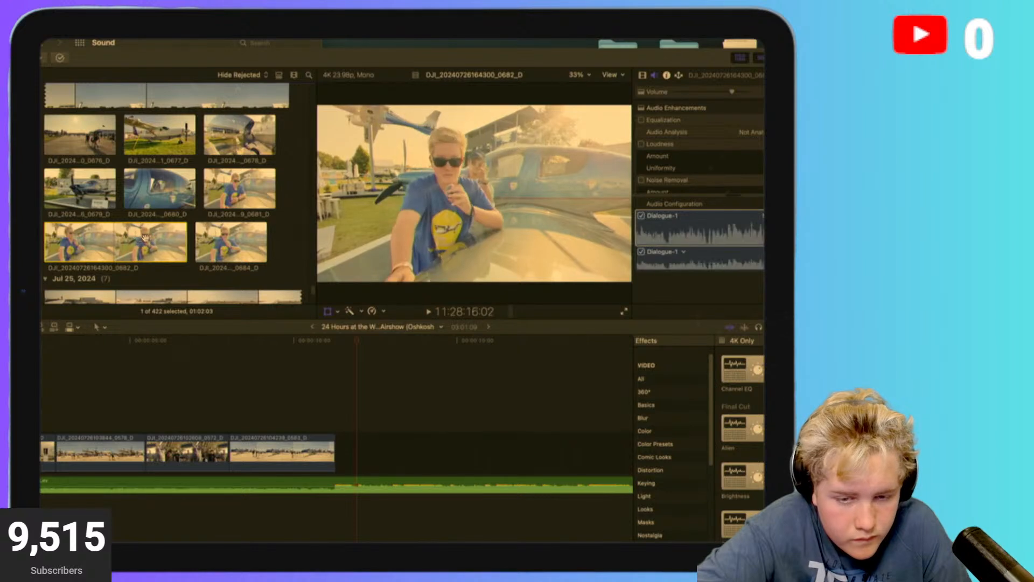
{"action": "key", "text": "space"}
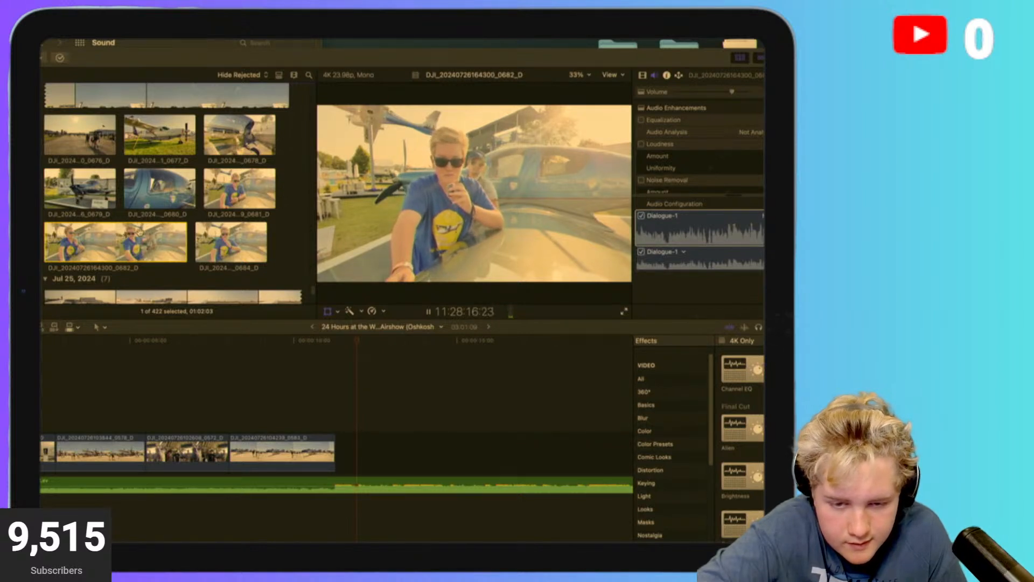
{"action": "left_click", "coordinate": [221, 238]}
{"action": "key", "text": "space"}
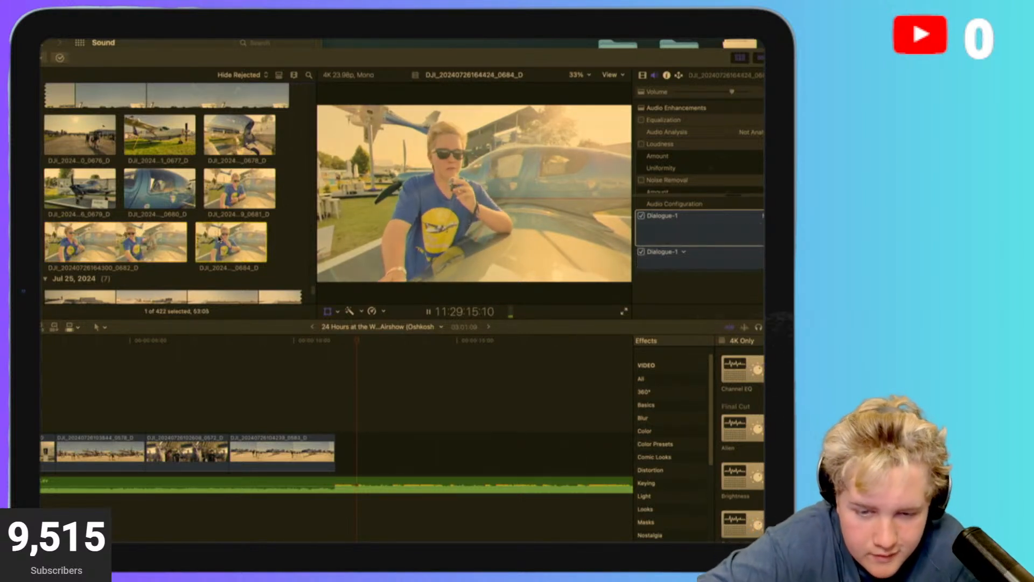
{"action": "key", "text": "space"}
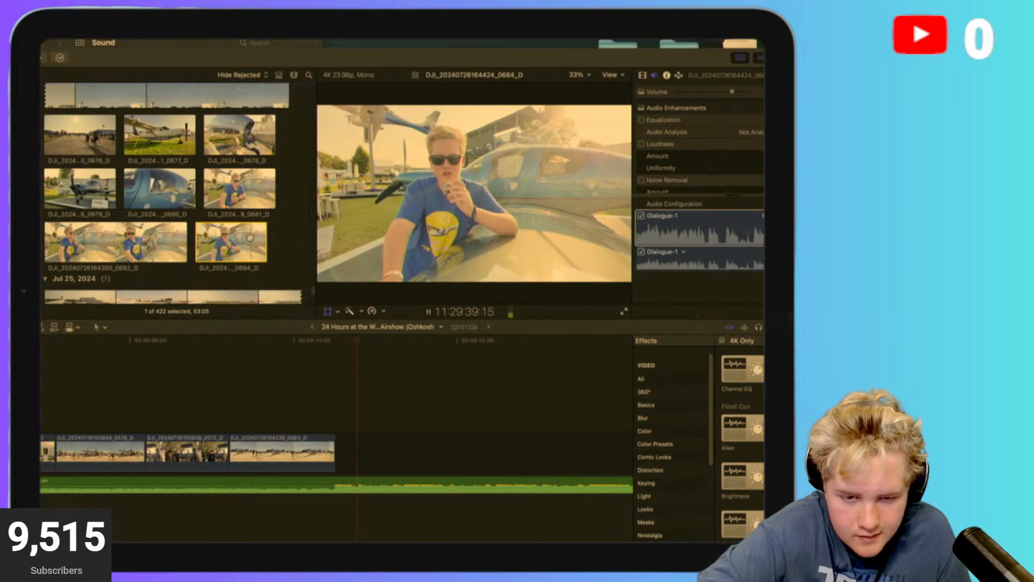
{"action": "key", "text": "space"}
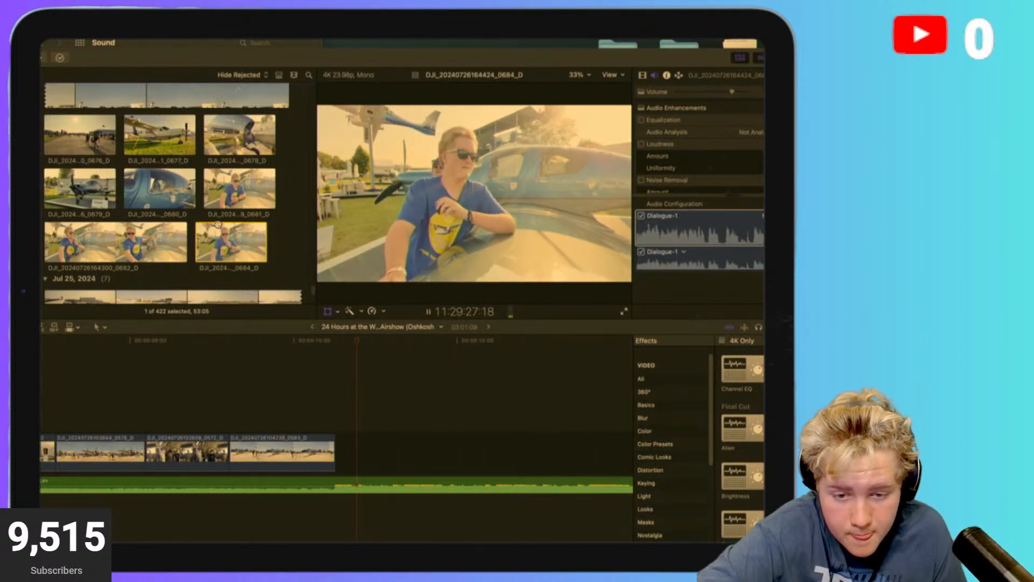
{"action": "key", "text": "space"}
{"action": "key", "text": "space"}
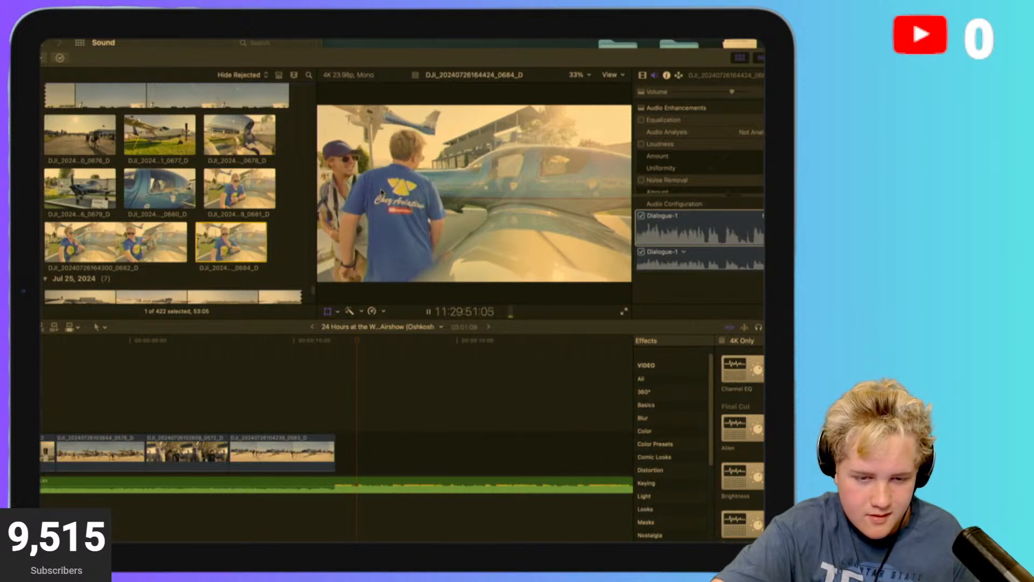
{"action": "key", "text": "space"}
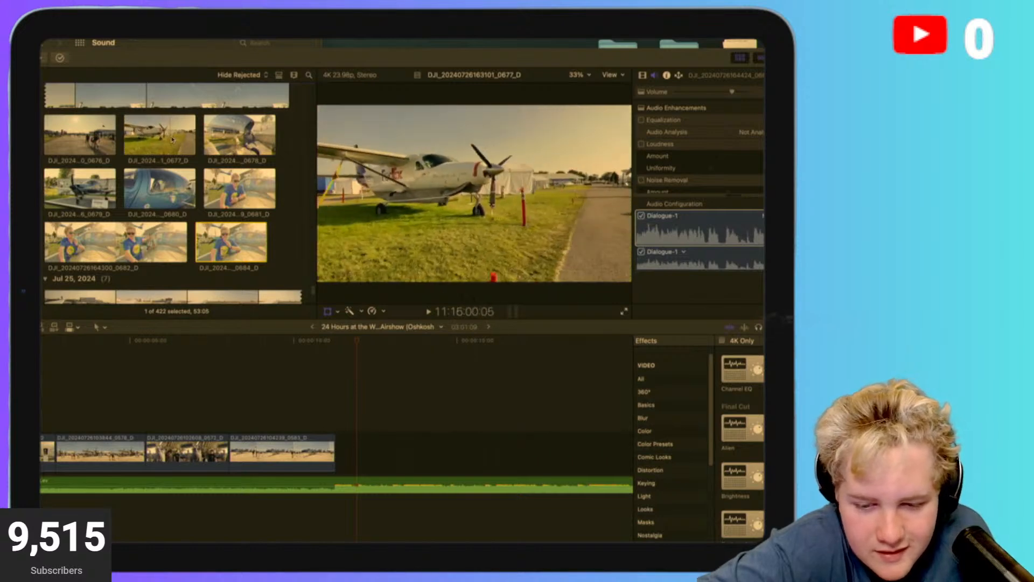
Skim the FedEx propeller plane clip and the long sky clip with smoke trails for usable airshow footage.
{"action": "scroll", "coordinate": [201, 142], "scroll_direction": "up", "scroll_amount": 4}
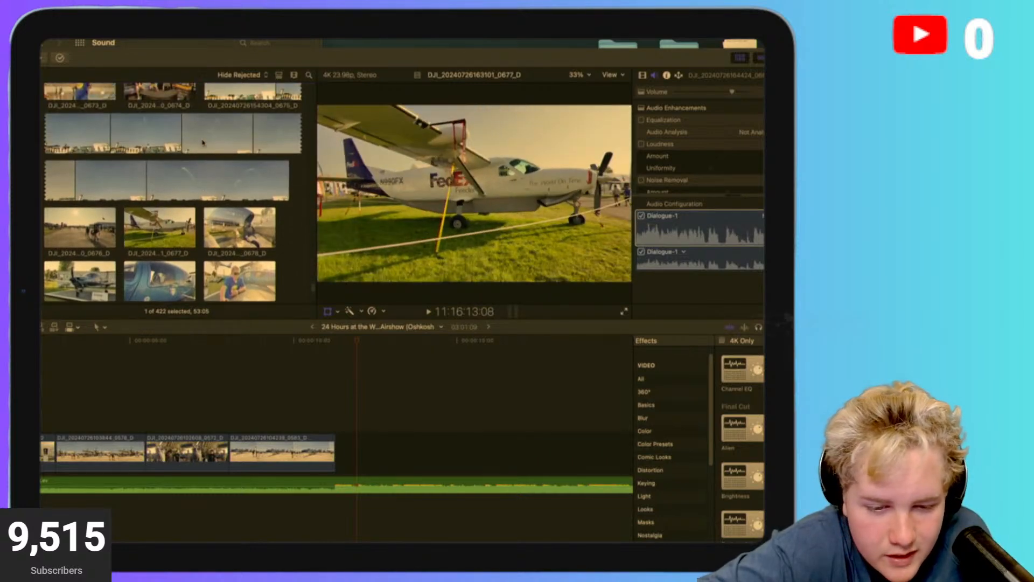
{"action": "left_click", "coordinate": [154, 239]}
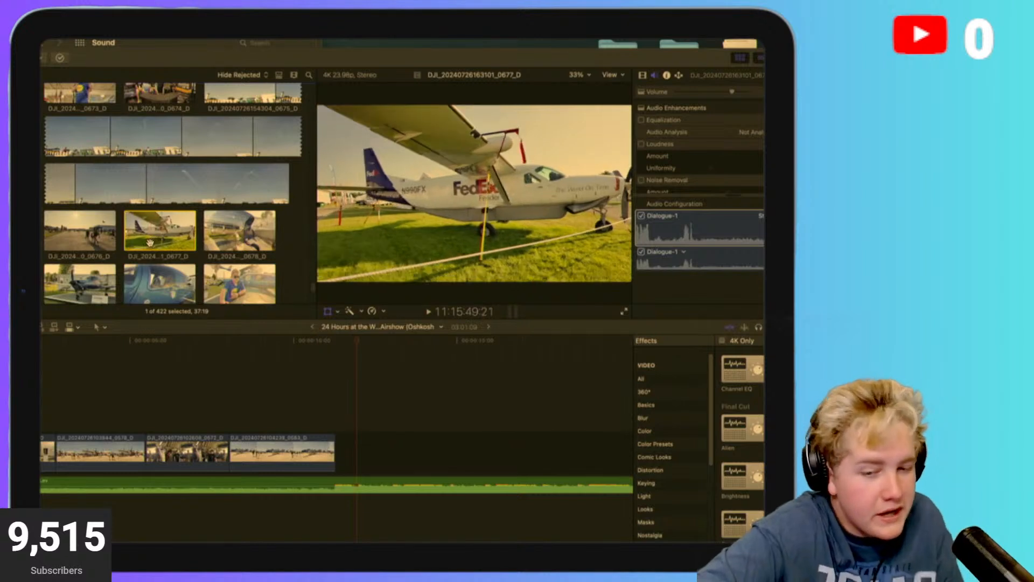
{"action": "scroll", "coordinate": [156, 237], "scroll_direction": "up", "scroll_amount": 2}
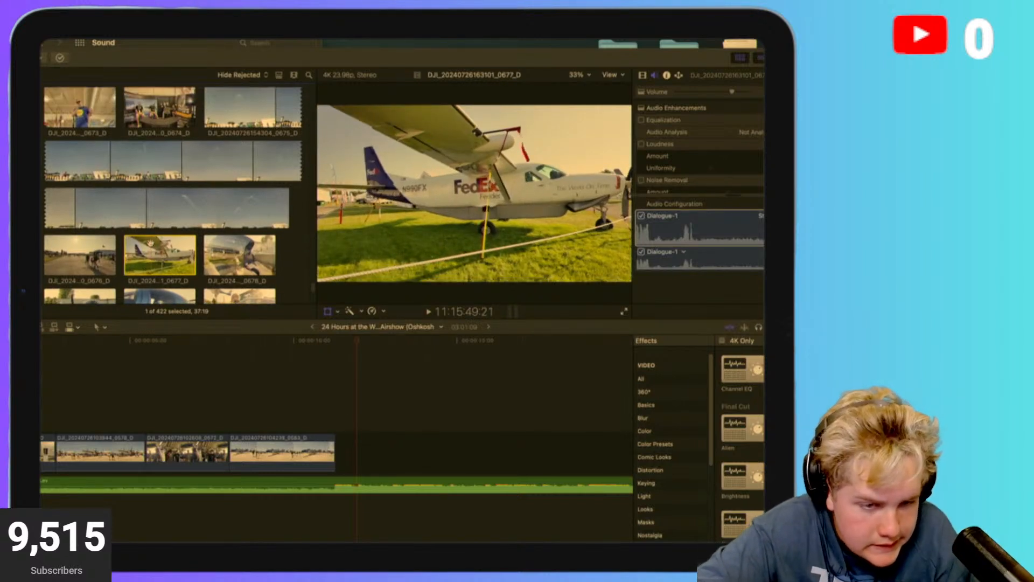
{"action": "left_click", "coordinate": [190, 226]}
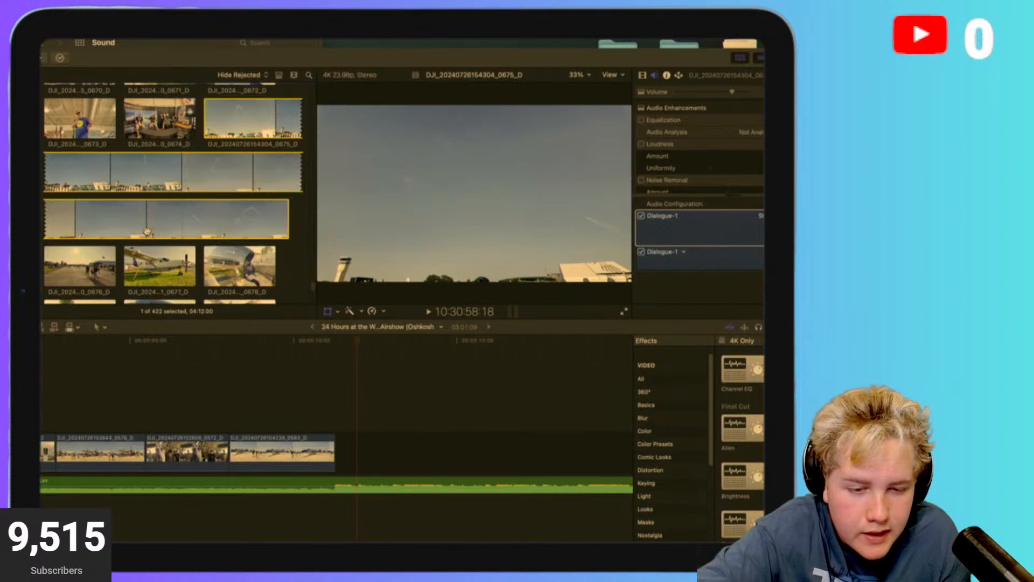
{"action": "scroll", "coordinate": [206, 223], "scroll_direction": "up", "scroll_amount": 5}
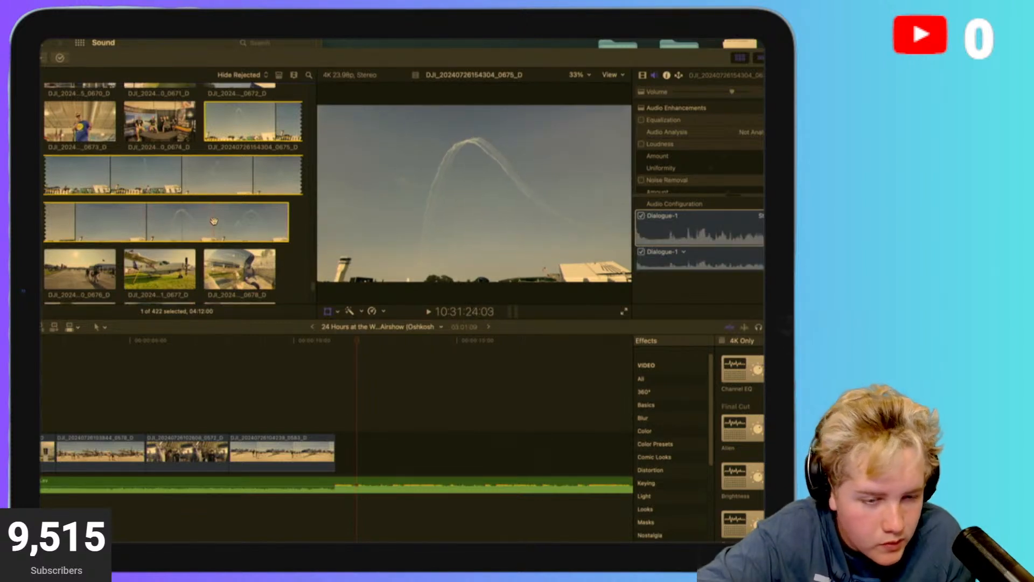
Preview the hangar clips 0674 and 0673 in the browser, playing back 0673.
{"action": "left_click", "coordinate": [169, 218]}
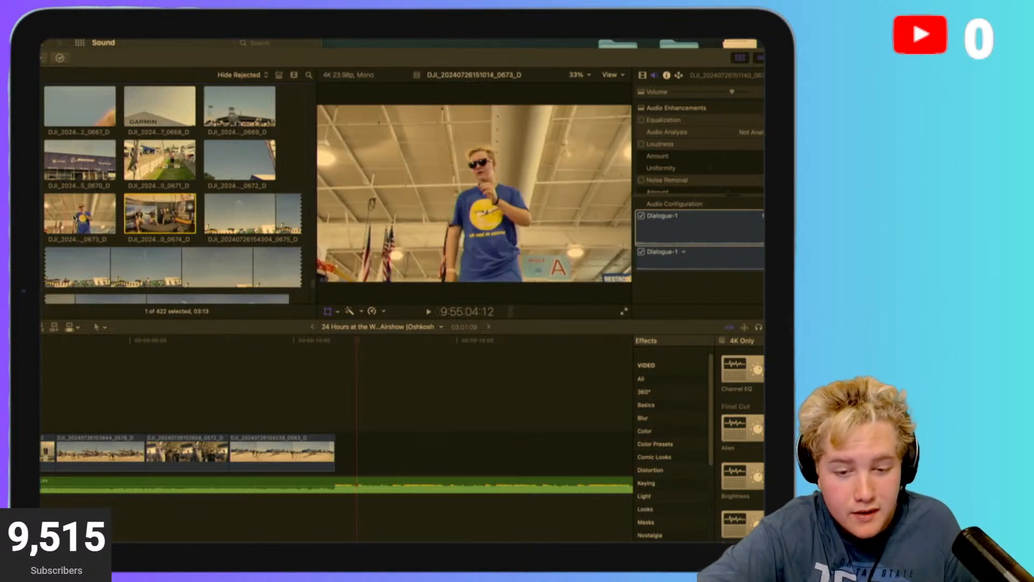
{"action": "left_click", "coordinate": [78, 218]}
{"action": "key", "text": "space"}
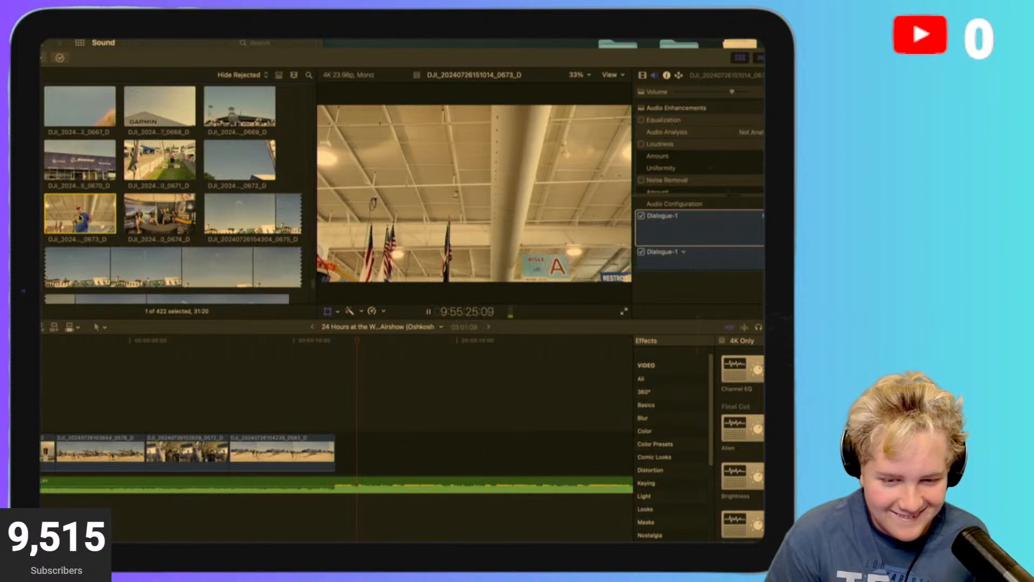
{"action": "key", "text": "space"}
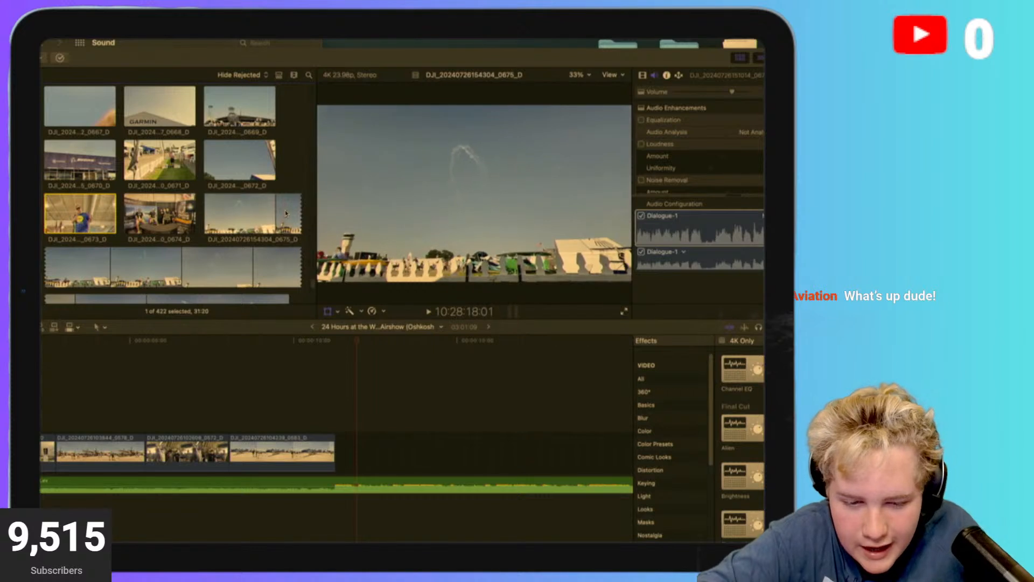
{"action": "scroll", "coordinate": [233, 215], "scroll_direction": "up", "scroll_amount": 1}
{"action": "scroll", "coordinate": [191, 208], "scroll_direction": "down", "scroll_amount": 4}
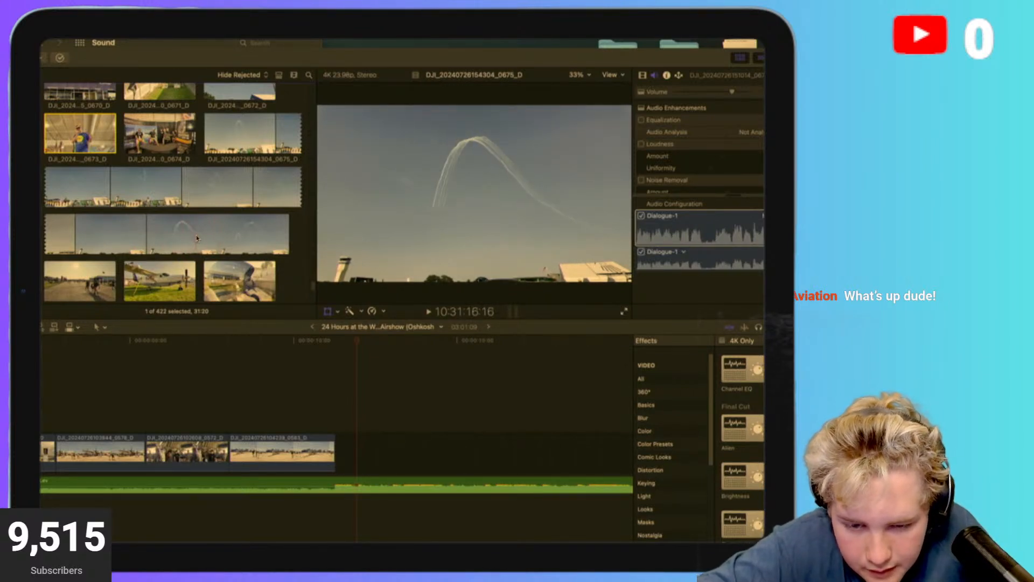
{"action": "left_click_drag", "start_coordinate": [184, 236], "coordinate": [275, 243]}
{"action": "left_click_drag", "start_coordinate": [287, 285], "coordinate": [321, 339]}
{"action": "left_click_drag", "start_coordinate": [230, 112], "coordinate": [357, 414]}
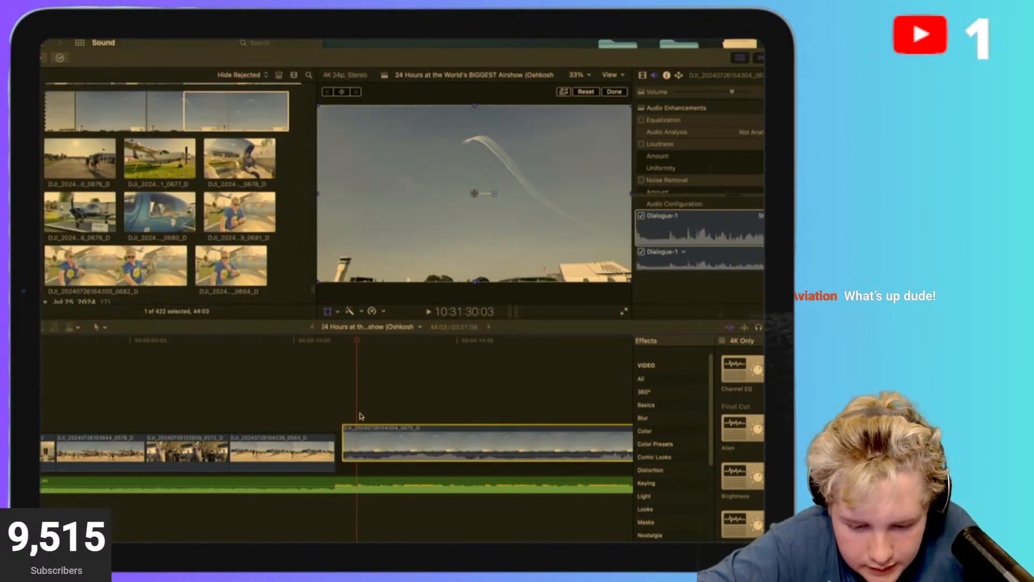
Scale up and reposition the smoke-trail clip 0675 with Transform so the smoke arc fills the frame.
{"action": "left_click", "coordinate": [337, 400]}
{"action": "key", "text": "space"}
{"action": "scroll", "coordinate": [337, 400], "scroll_direction": "right", "scroll_amount": 3}
{"action": "left_click", "coordinate": [326, 312]}
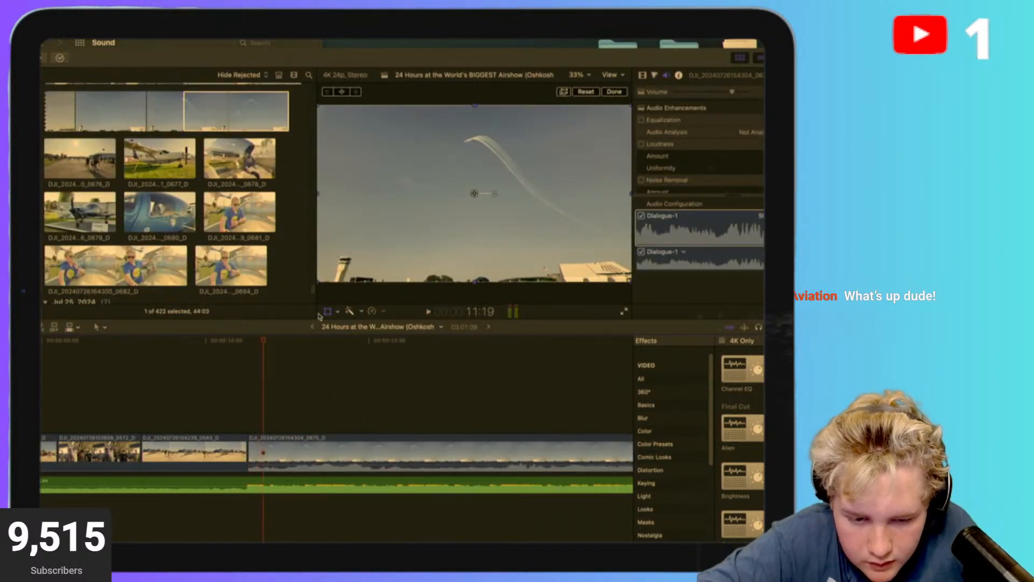
{"action": "left_click_drag", "start_coordinate": [319, 282], "coordinate": [139, 521]}
{"action": "left_click_drag", "start_coordinate": [414, 262], "coordinate": [389, 416]}
Play back the cut from the parked blue jet clip into the enlarged smoke-trail clip several times.
{"action": "left_click", "coordinate": [235, 425]}
{"action": "key", "text": "space"}
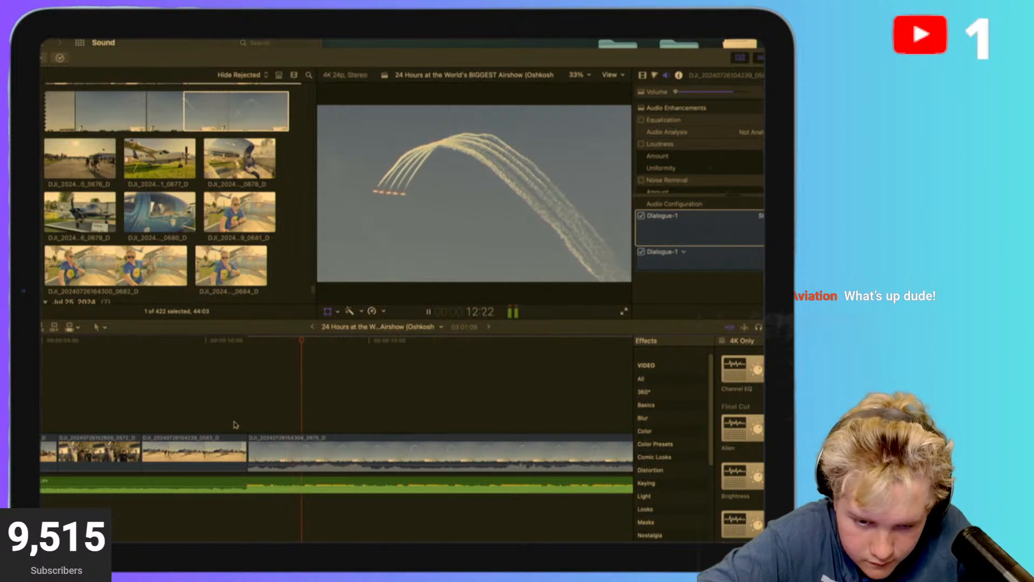
{"action": "key", "text": "space"}
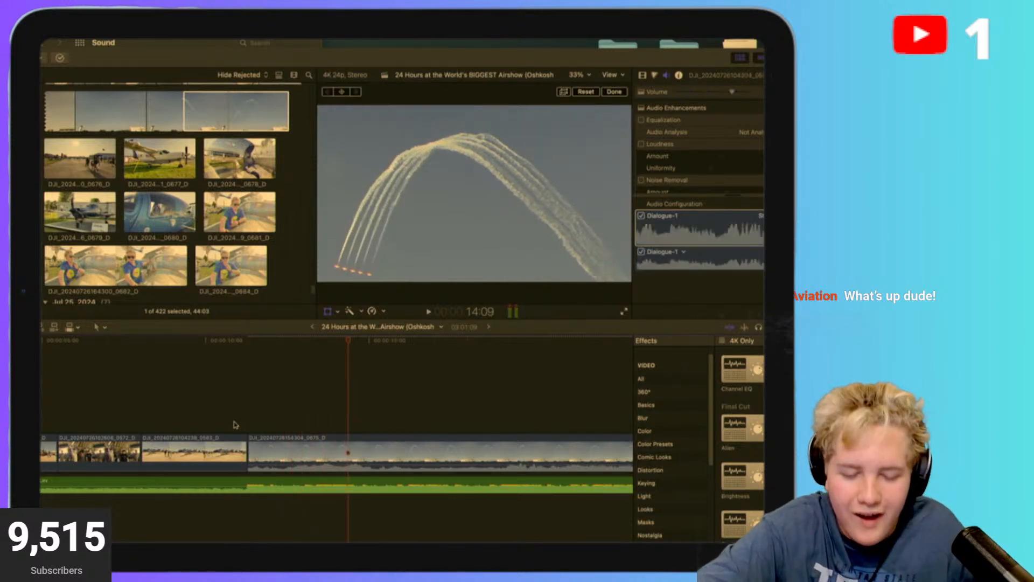
{"action": "left_click", "coordinate": [215, 397]}
{"action": "key", "text": "space"}
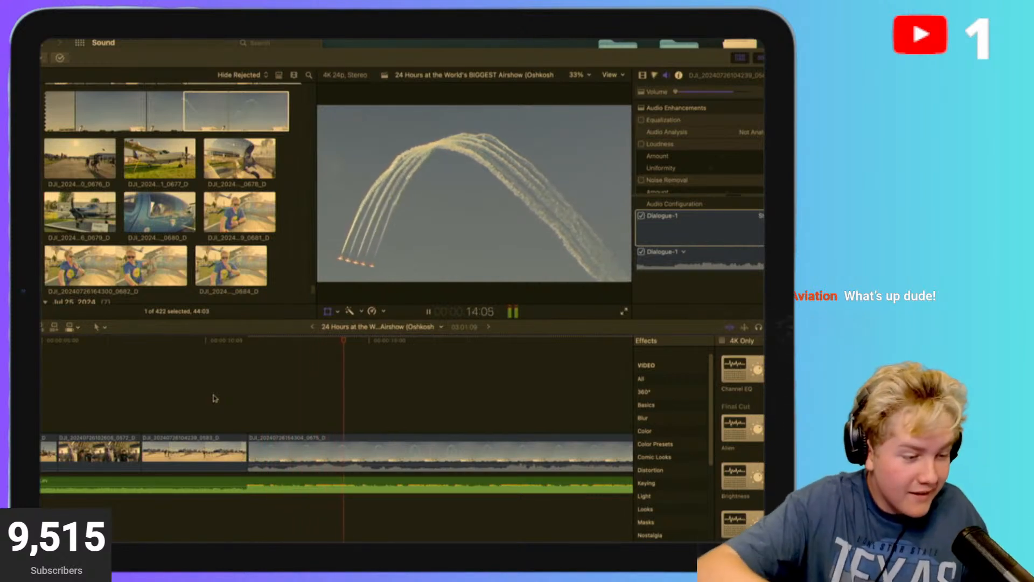
{"action": "key", "text": "space"}
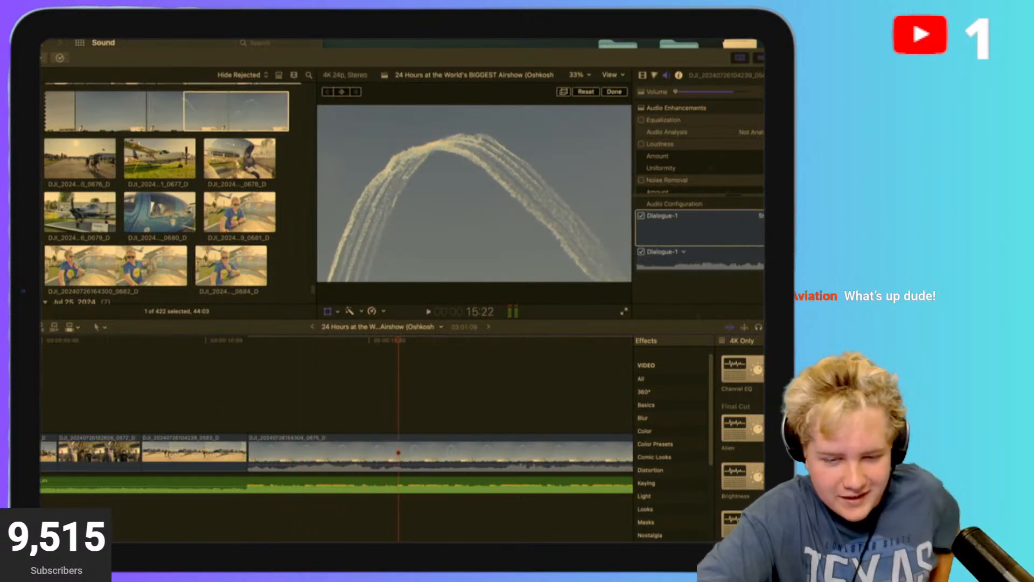
{"action": "left_click", "coordinate": [224, 392]}
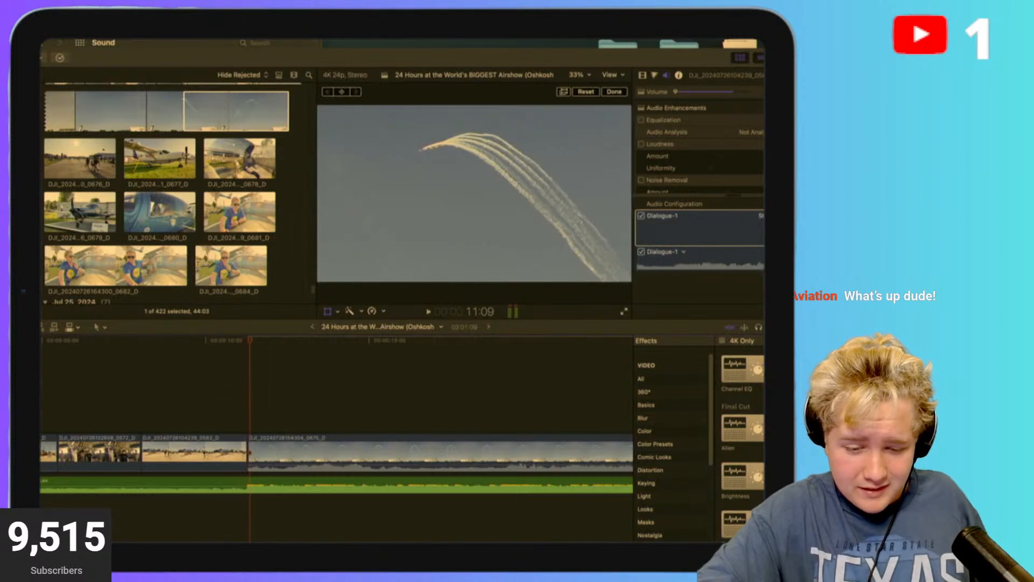
{"action": "left_click", "coordinate": [227, 403]}
{"action": "key", "text": "space"}
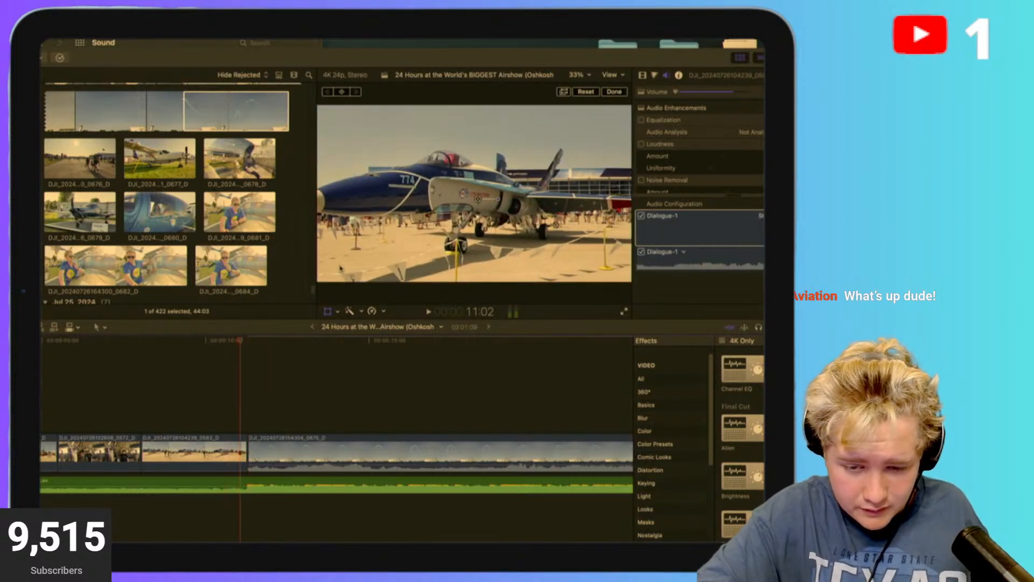
Try resetting, enlarging and repositioning the parked blue jet clip, and play back its framing.
{"action": "left_click_drag", "start_coordinate": [335, 273], "coordinate": [490, 151]}
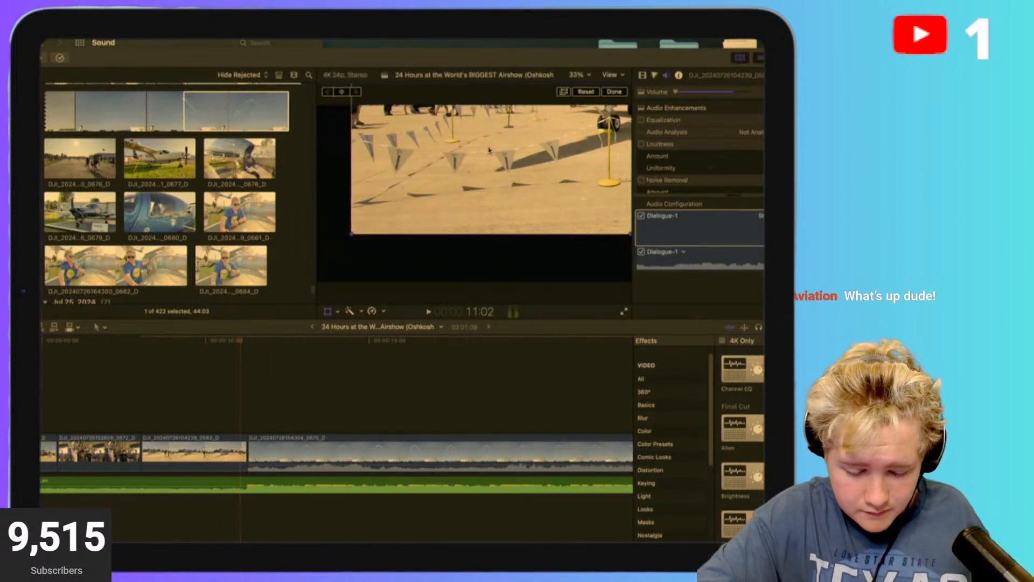
{"action": "key", "text": "super+z"}
{"action": "left_click", "coordinate": [594, 93]}
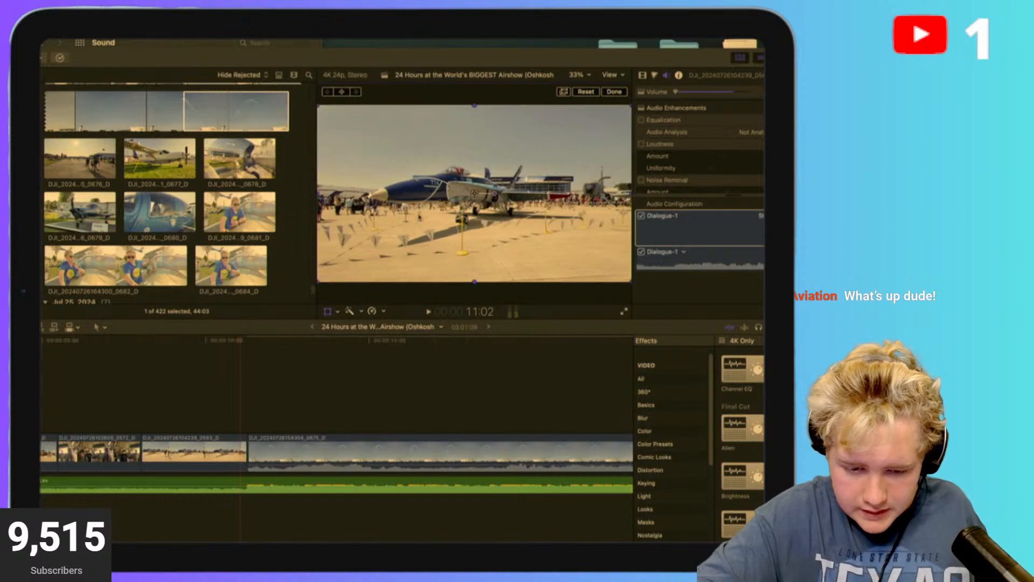
{"action": "left_click_drag", "start_coordinate": [319, 282], "coordinate": [300, 329]}
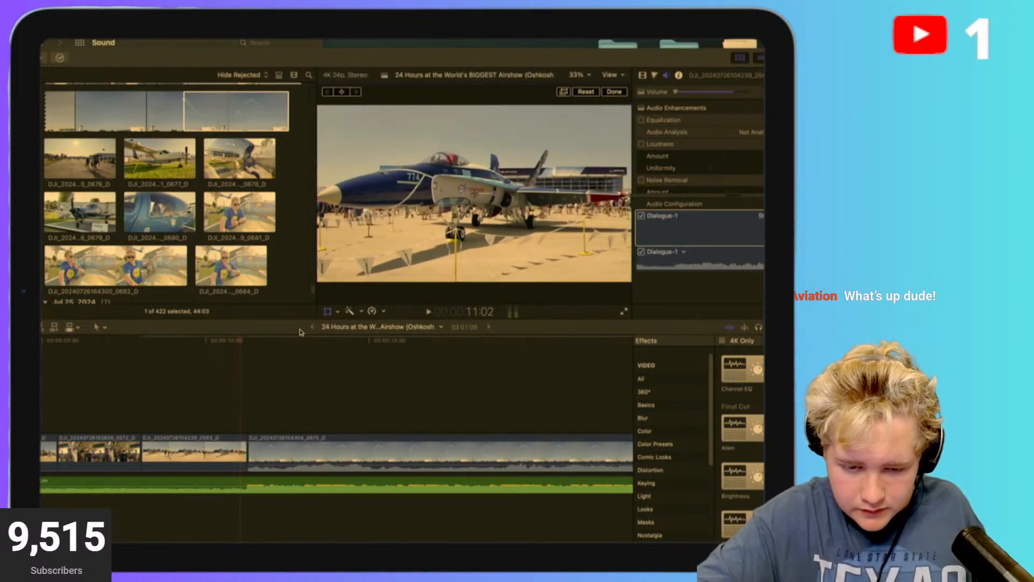
{"action": "left_click_drag", "start_coordinate": [359, 254], "coordinate": [372, 262]}
{"action": "key", "text": "space"}
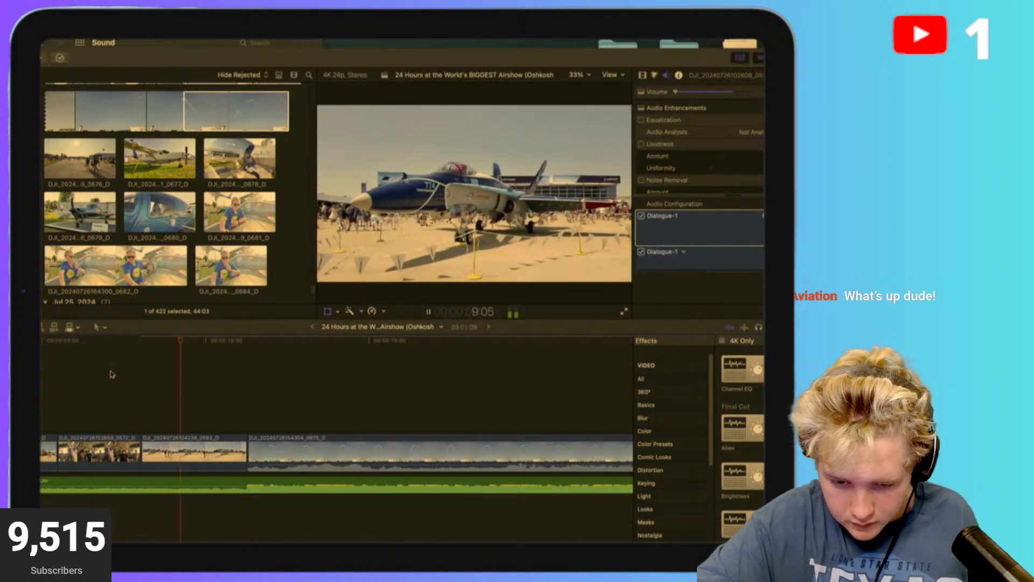
{"action": "key", "text": "space"}
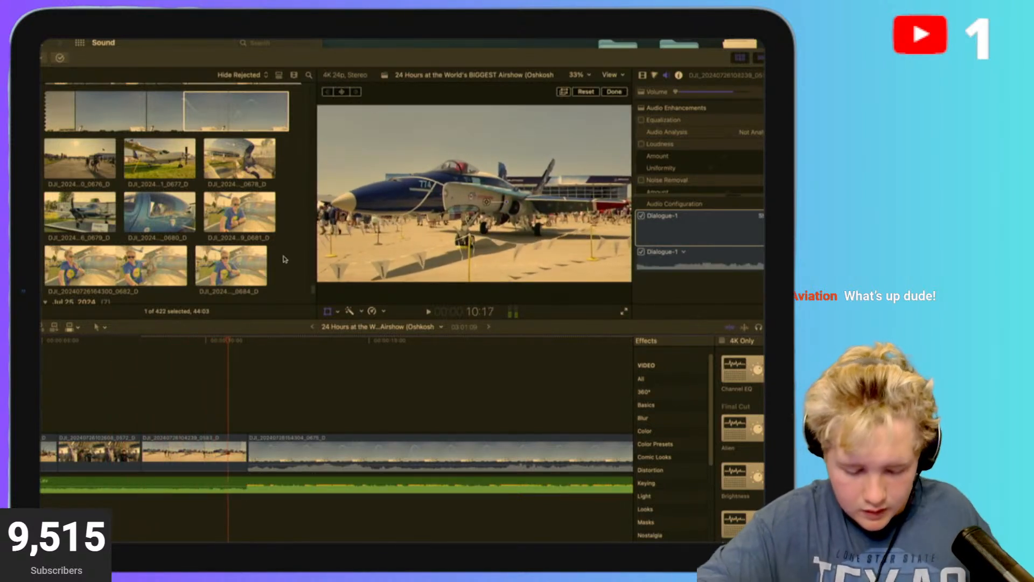
Reset the parked blue jet clip's transform, and scale it up again with the jet centred in the frame.
{"action": "left_click", "coordinate": [592, 91]}
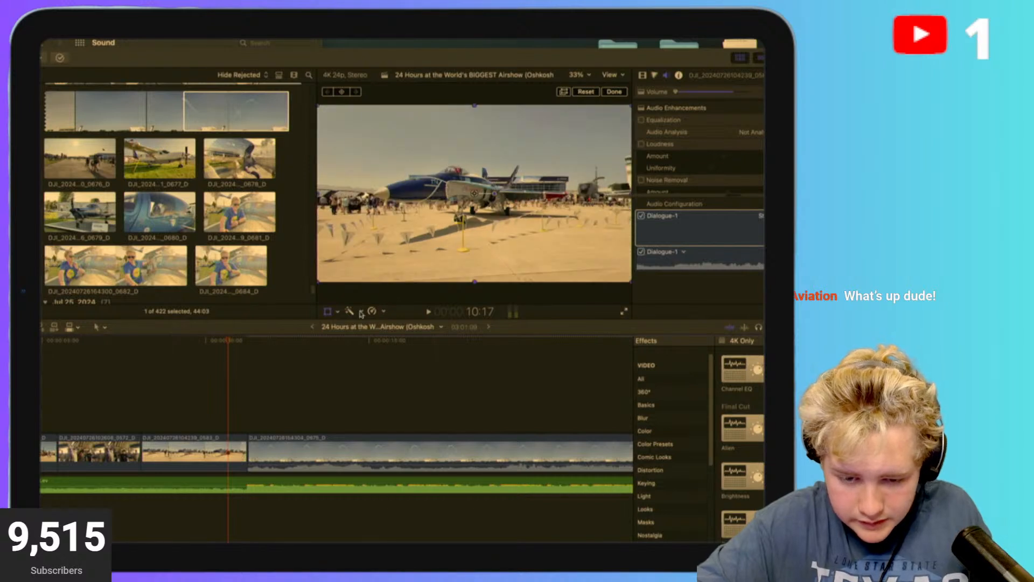
{"action": "left_click_drag", "start_coordinate": [316, 283], "coordinate": [295, 330]}
{"action": "left_click_drag", "start_coordinate": [440, 226], "coordinate": [445, 233]}
Play back the reframed parked jet clip through the cut into the smoke-trail clip.
{"action": "left_click", "coordinate": [132, 402]}
{"action": "key", "text": "space"}
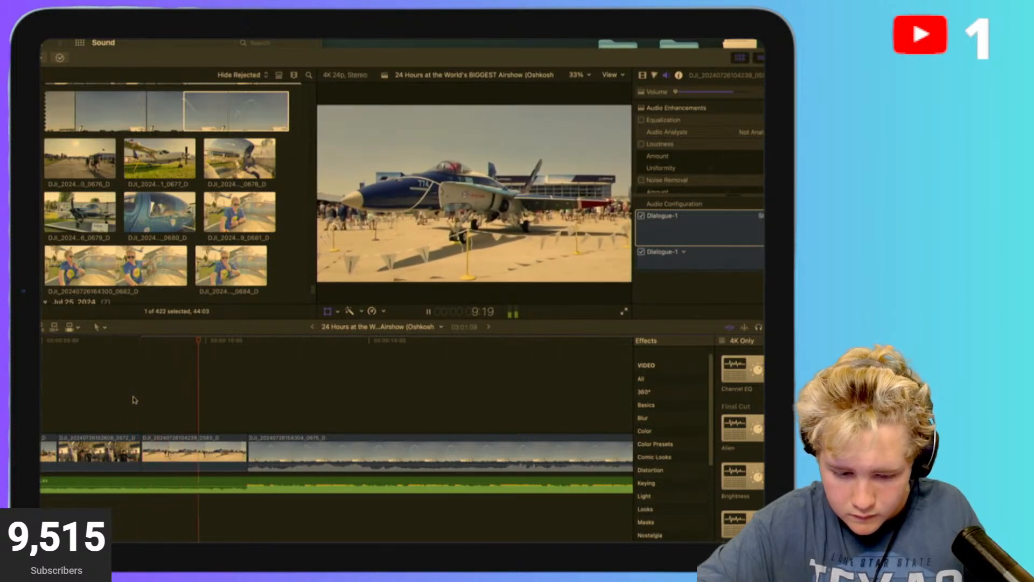
{"action": "key", "text": "space"}
{"action": "left_click", "coordinate": [149, 442]}
{"action": "left_click", "coordinate": [137, 409]}
{"action": "key", "text": "space"}
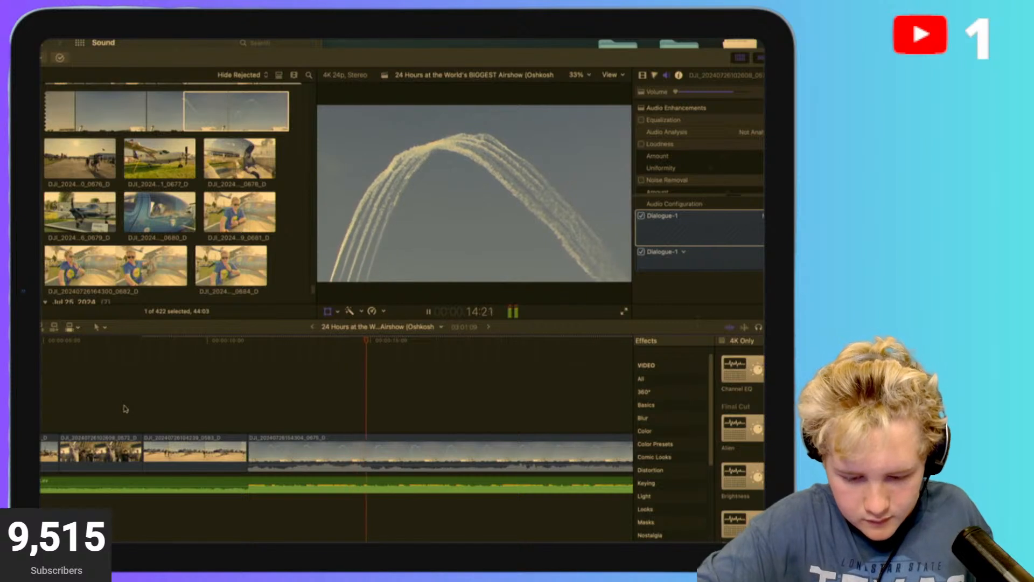
{"action": "key", "text": "space"}
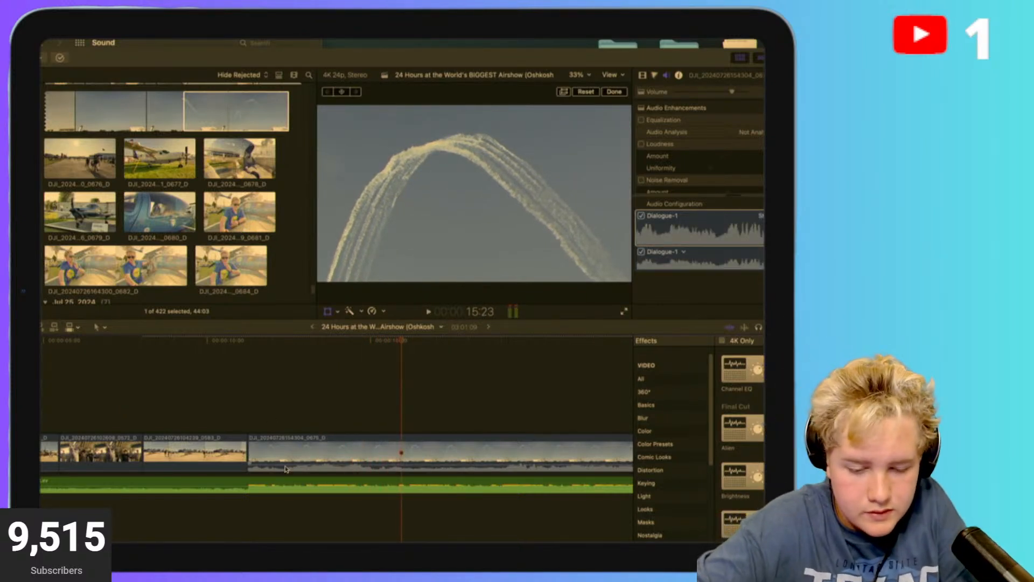
Browse the event's clips and fighter-jet photos back to the crowd footage for the next shot.
{"action": "scroll", "coordinate": [286, 271], "scroll_direction": "up", "scroll_amount": 10}
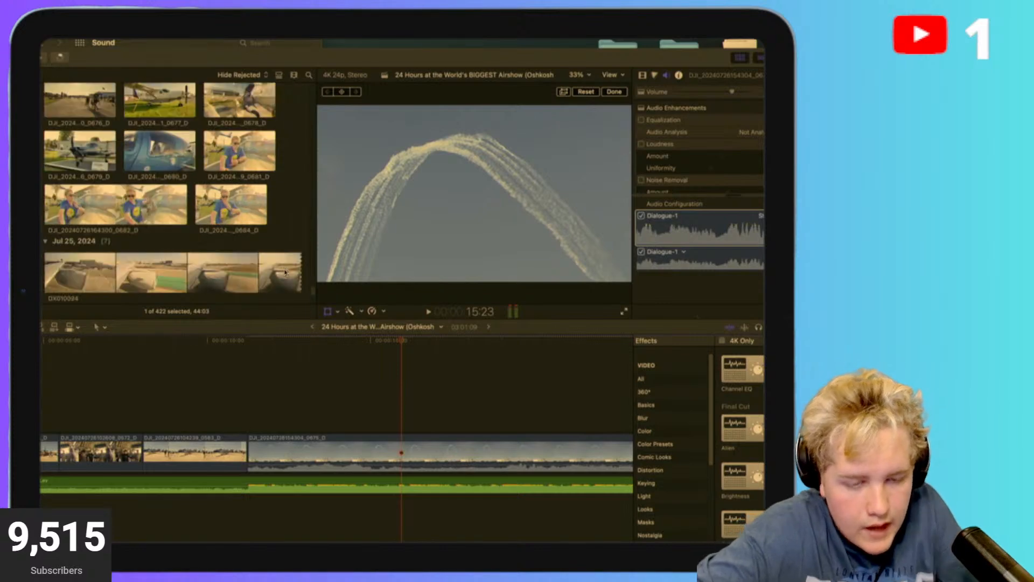
{"action": "scroll", "coordinate": [286, 272], "scroll_direction": "up", "scroll_amount": 5}
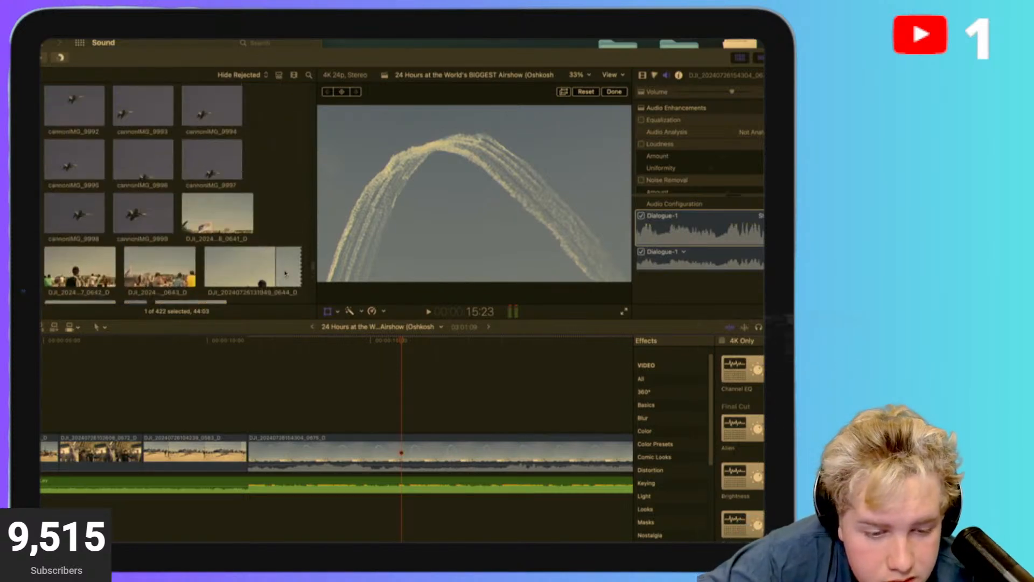
{"action": "left_click", "coordinate": [202, 205]}
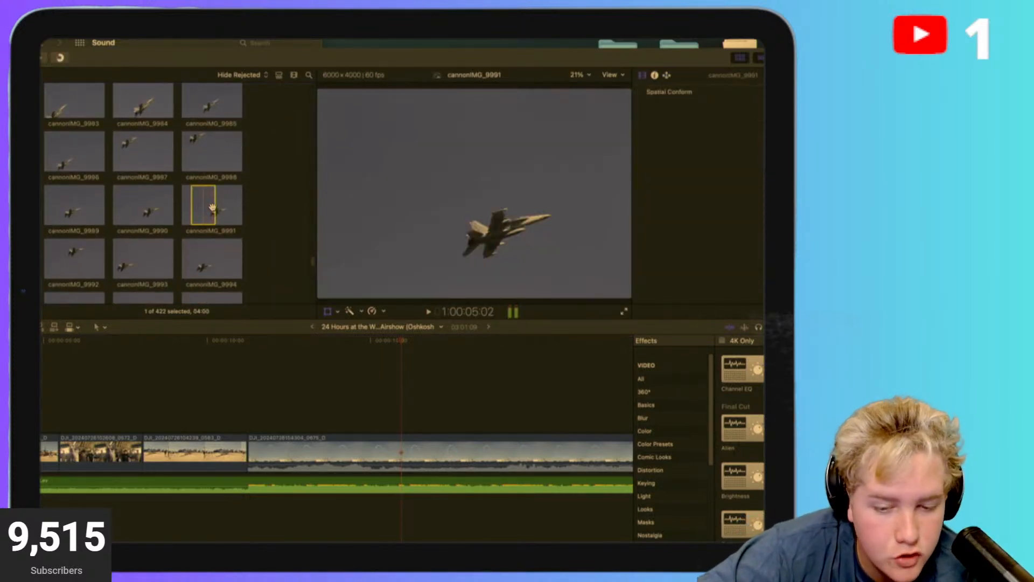
{"action": "left_click", "coordinate": [255, 211]}
{"action": "scroll", "coordinate": [256, 211], "scroll_direction": "up", "scroll_amount": 4}
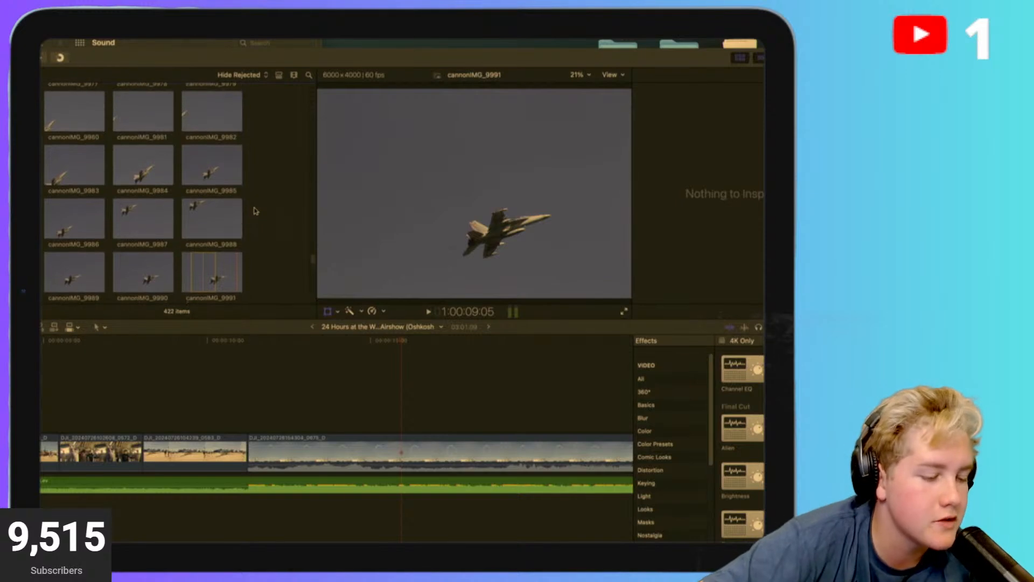
{"action": "scroll", "coordinate": [255, 211], "scroll_direction": "up", "scroll_amount": 10}
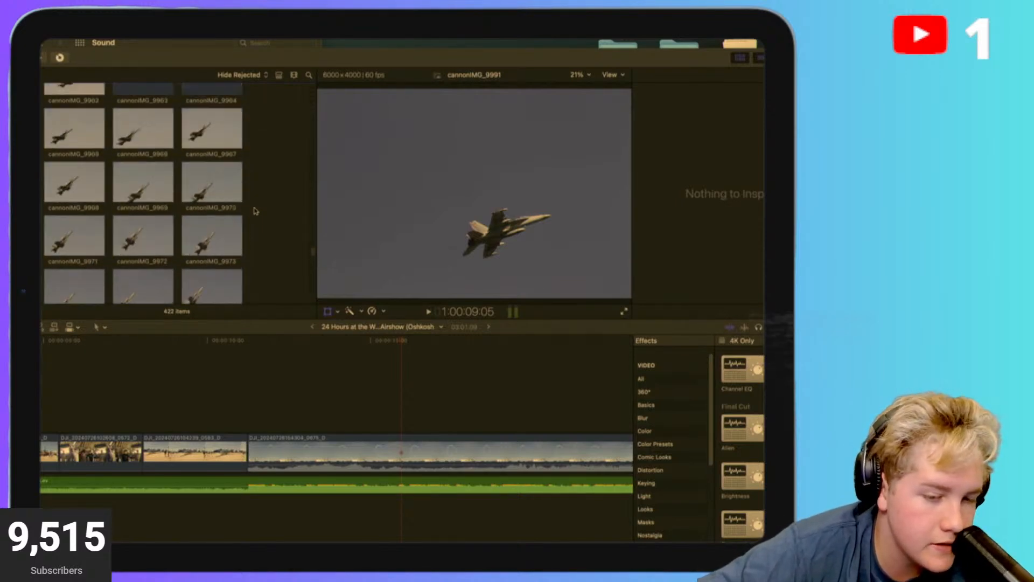
{"action": "scroll", "coordinate": [255, 211], "scroll_direction": "up", "scroll_amount": 3}
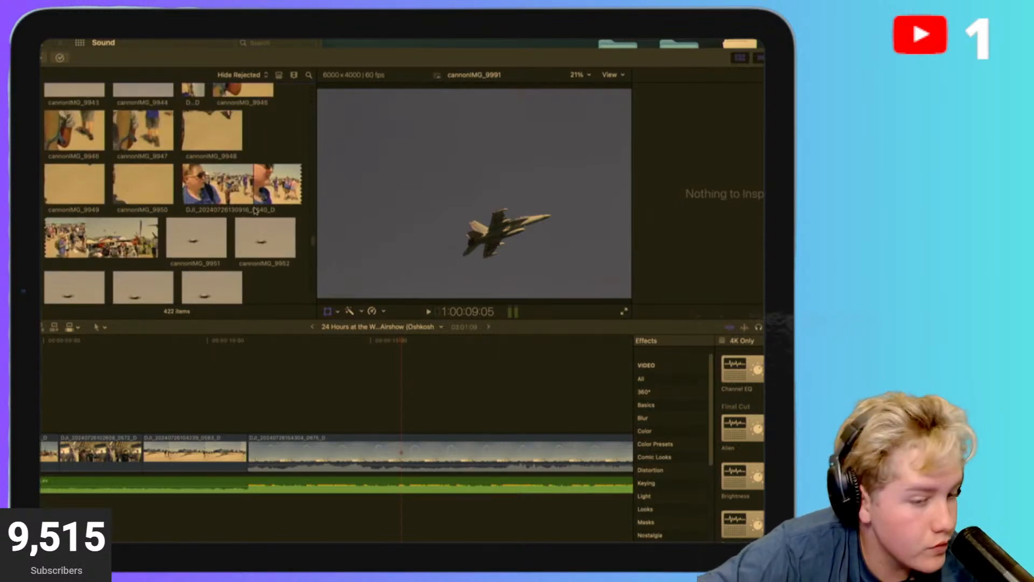
{"action": "scroll", "coordinate": [255, 212], "scroll_direction": "up", "scroll_amount": 2}
{"action": "left_click", "coordinate": [225, 216]}
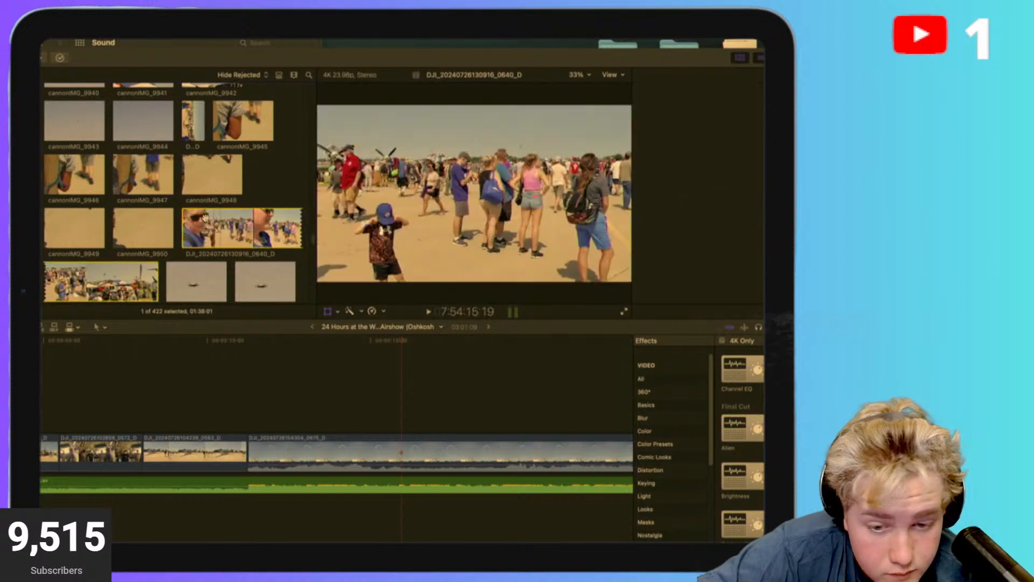
{"action": "key", "text": "space"}
{"action": "scroll", "coordinate": [225, 215], "scroll_direction": "up", "scroll_amount": 2}
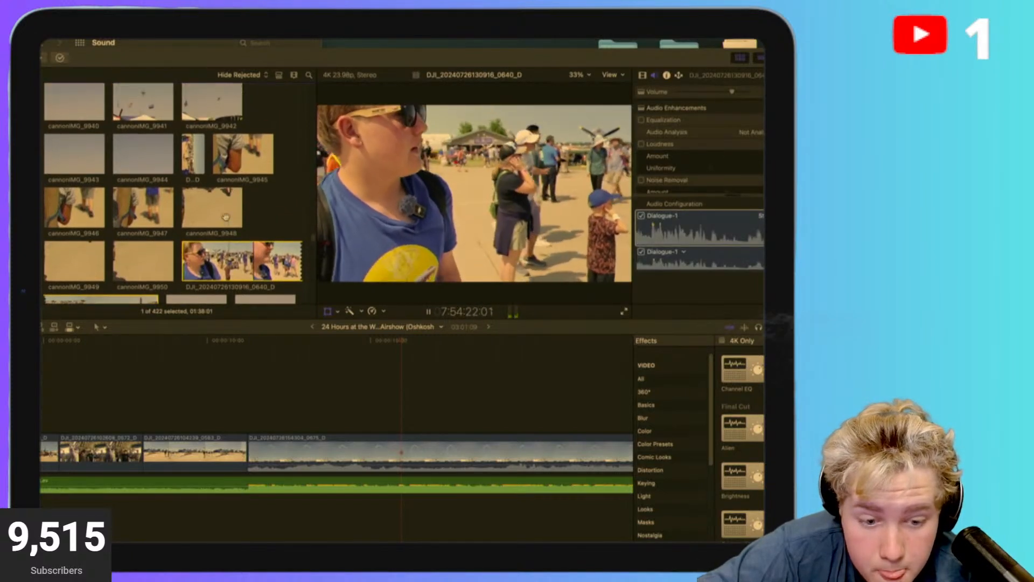
{"action": "scroll", "coordinate": [225, 216], "scroll_direction": "up", "scroll_amount": 1}
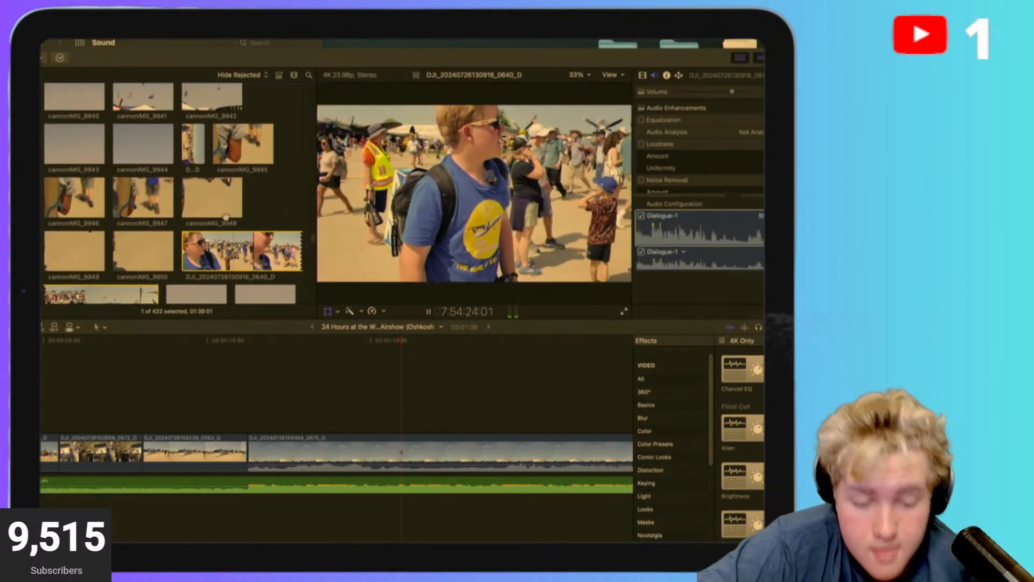
{"action": "scroll", "coordinate": [225, 217], "scroll_direction": "up", "scroll_amount": 2}
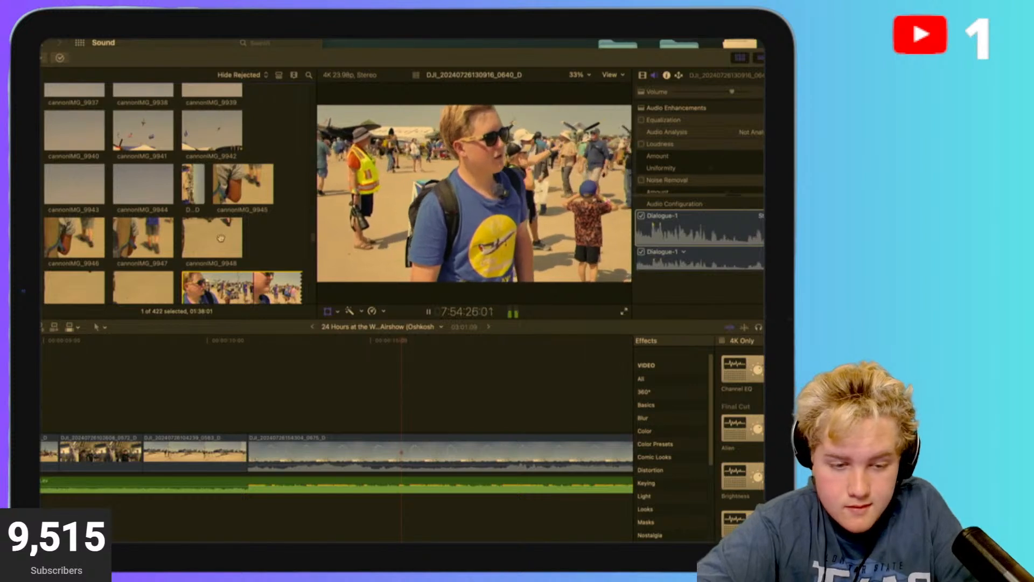
{"action": "key", "text": "space"}
Examine the vertical clip 0639 and the flying jet photos cannonIMG_9942 and cannonIMG_9938.
{"action": "left_click", "coordinate": [193, 167]}
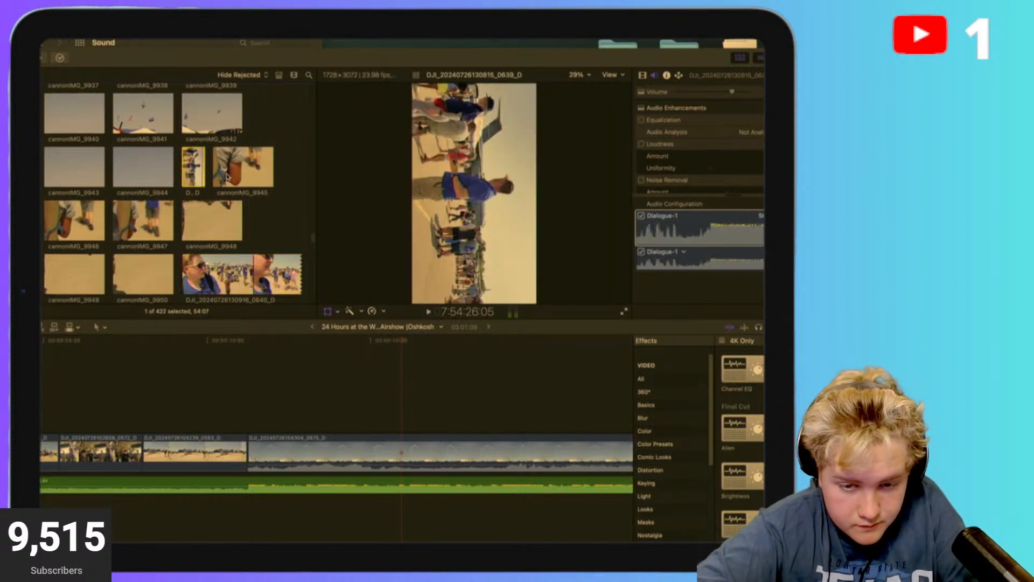
{"action": "scroll", "coordinate": [206, 174], "scroll_direction": "up", "scroll_amount": 5}
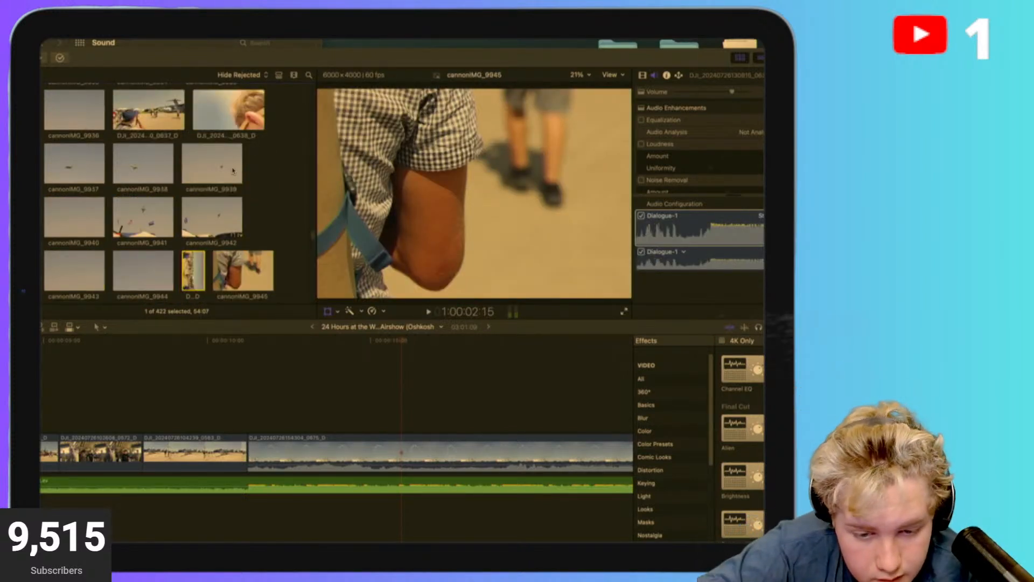
{"action": "left_click", "coordinate": [196, 210]}
{"action": "scroll", "coordinate": [183, 232], "scroll_direction": "up", "scroll_amount": 3}
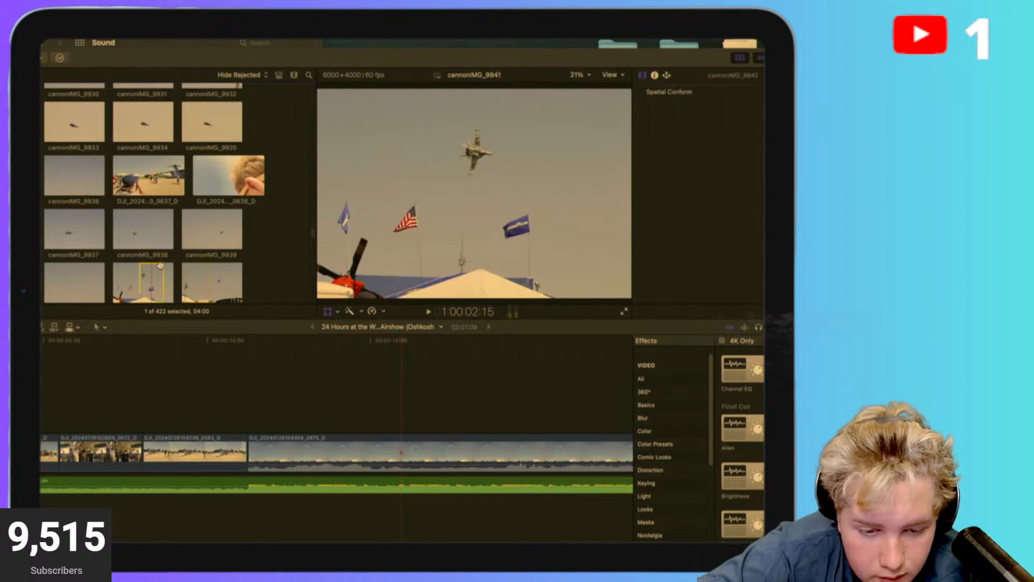
{"action": "left_click", "coordinate": [140, 232]}
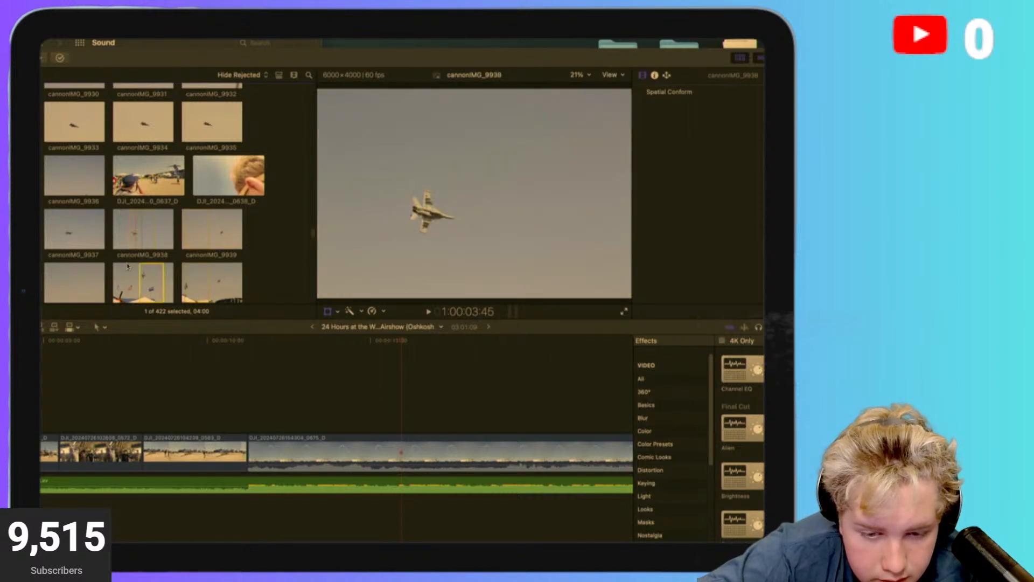
Browse from the flying jet photos back to the colourful plane clip 0636 and the striped red jet shots 0630 and 0632.
{"action": "scroll", "coordinate": [128, 270], "scroll_direction": "down", "scroll_amount": 4}
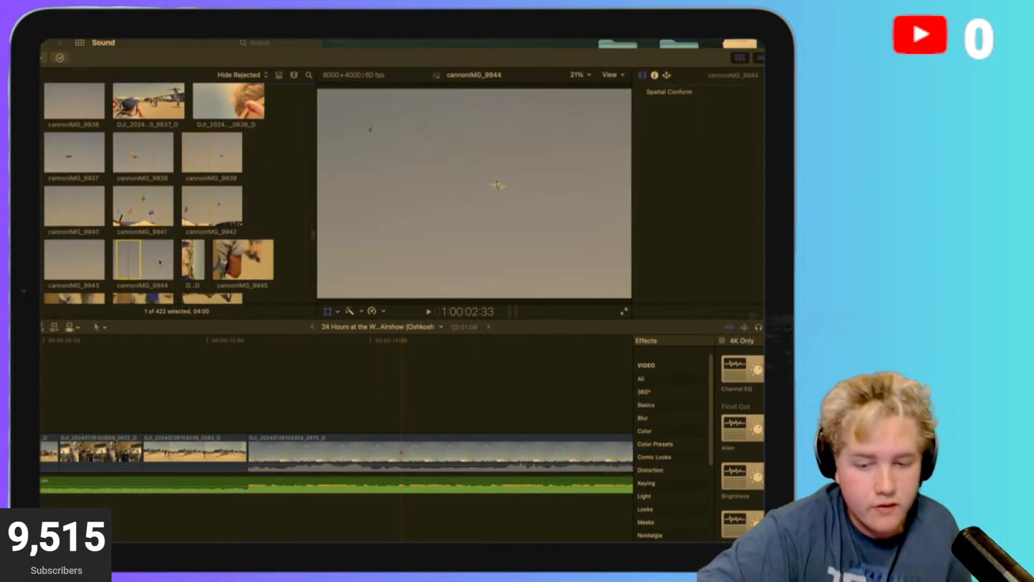
{"action": "scroll", "coordinate": [152, 217], "scroll_direction": "up", "scroll_amount": 8}
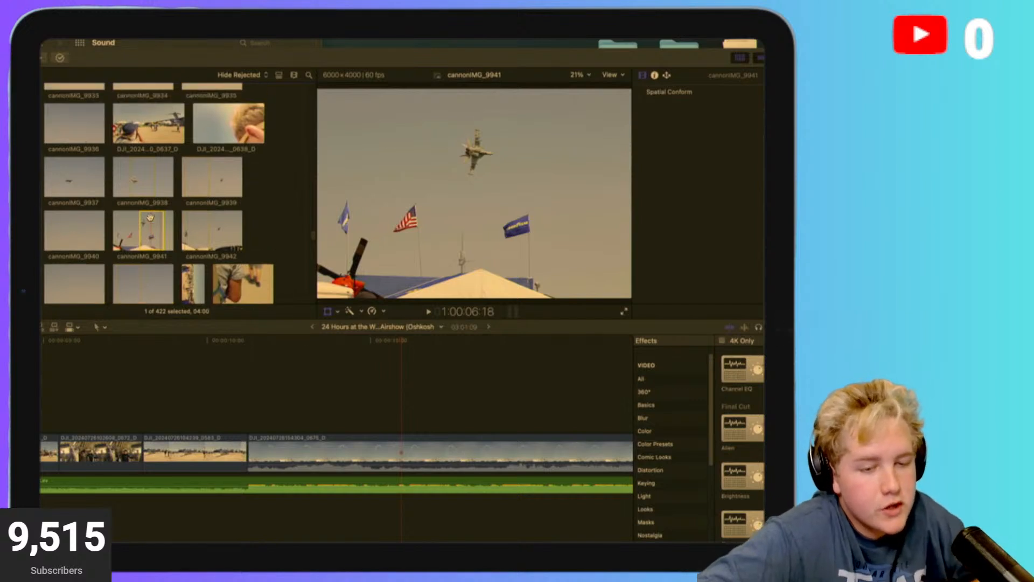
{"action": "scroll", "coordinate": [151, 217], "scroll_direction": "up", "scroll_amount": 8}
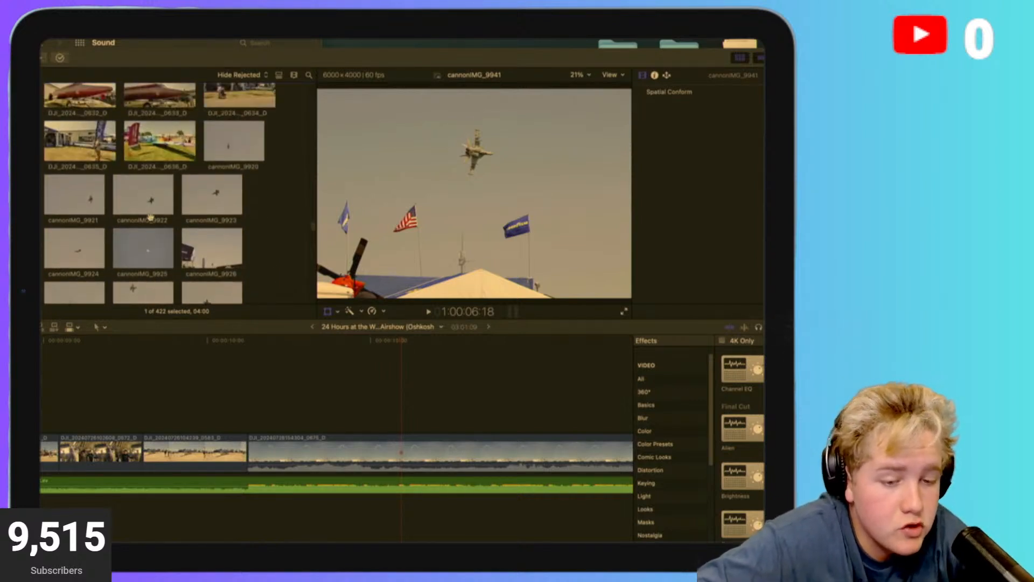
{"action": "right_click", "coordinate": [151, 217]}
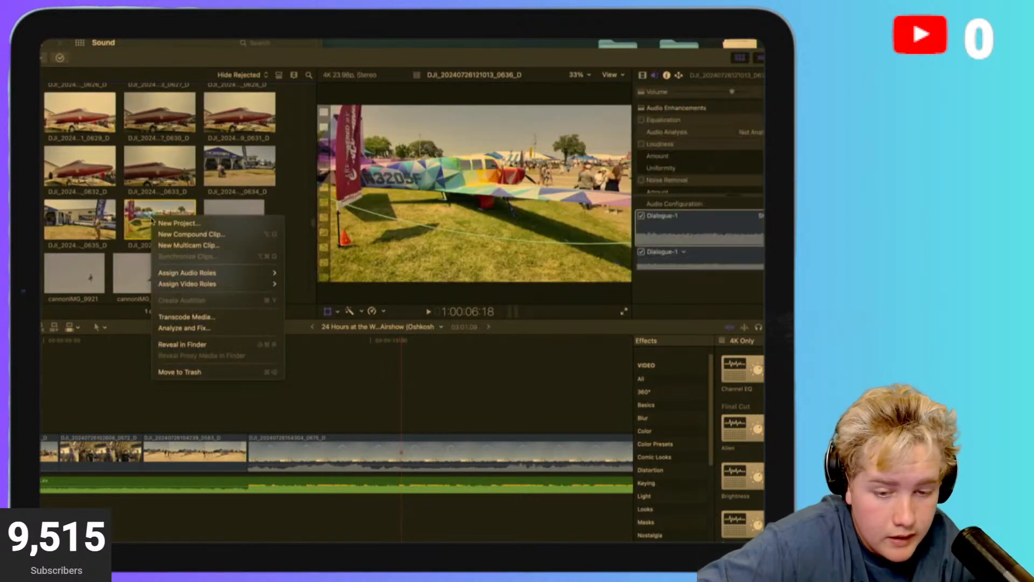
{"action": "left_click", "coordinate": [149, 216]}
{"action": "scroll", "coordinate": [133, 200], "scroll_direction": "up", "scroll_amount": 1}
{"action": "left_click", "coordinate": [72, 176]}
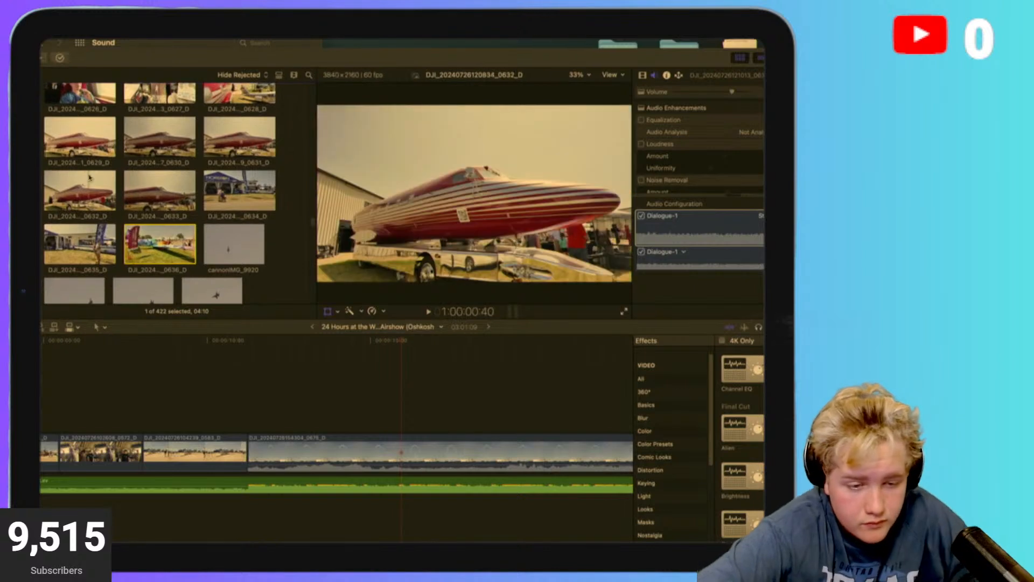
{"action": "left_click", "coordinate": [97, 156]}
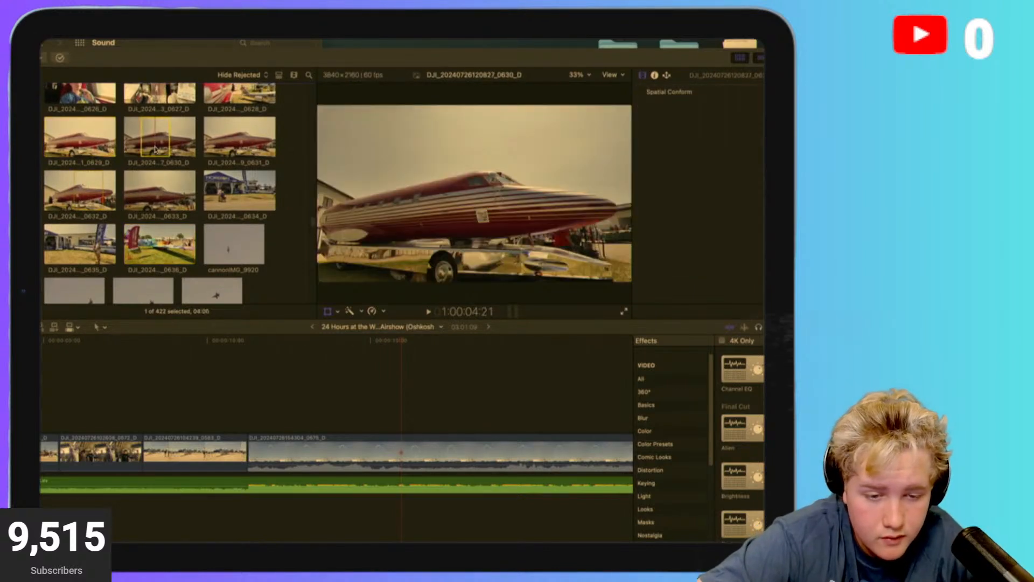
{"action": "scroll", "coordinate": [189, 148], "scroll_direction": "up", "scroll_amount": 5}
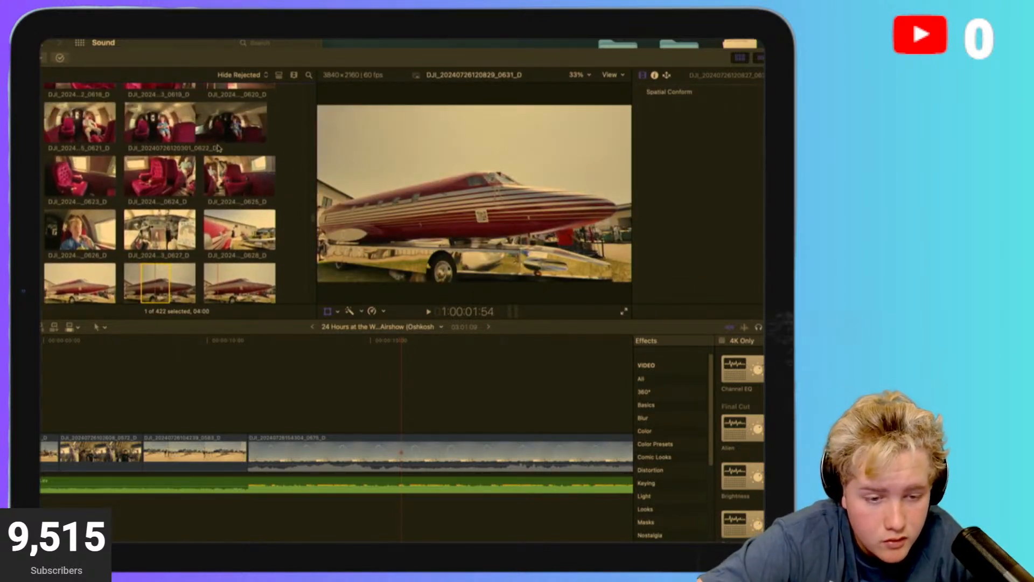
{"action": "left_click", "coordinate": [152, 179]}
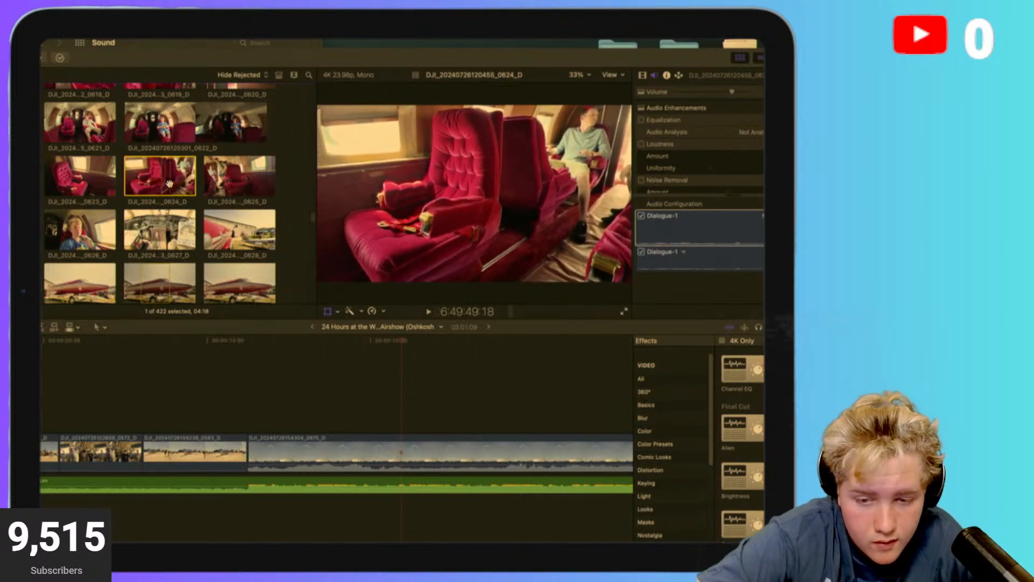
{"action": "scroll", "coordinate": [173, 170], "scroll_direction": "up", "scroll_amount": 2}
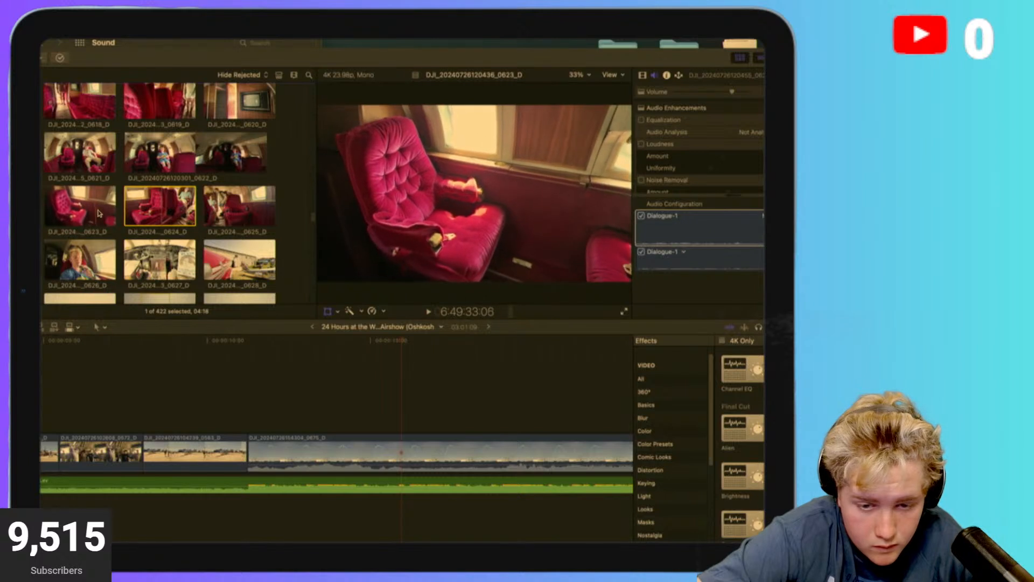
{"action": "scroll", "coordinate": [99, 218], "scroll_direction": "up", "scroll_amount": 2}
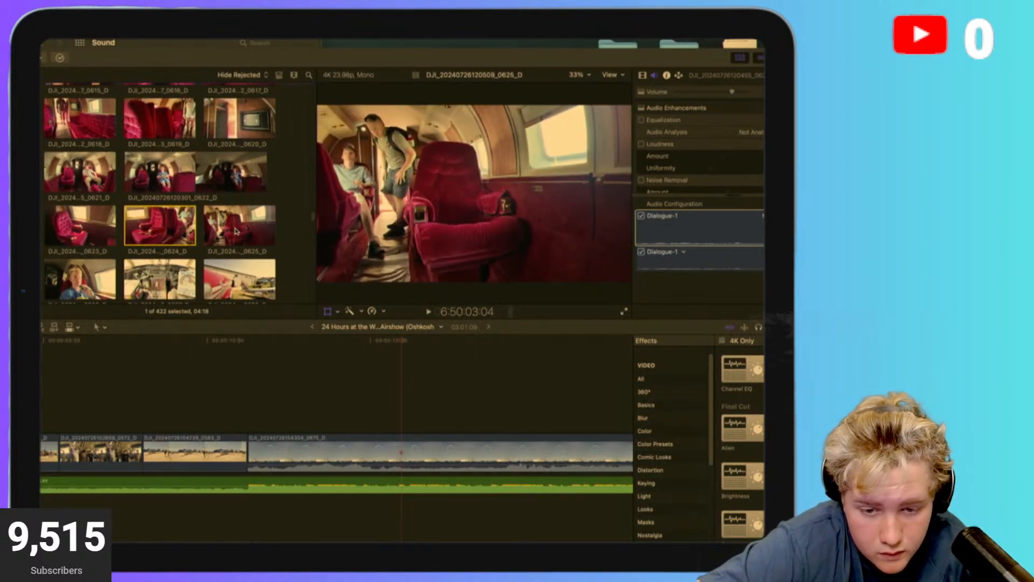
{"action": "scroll", "coordinate": [261, 233], "scroll_direction": "up", "scroll_amount": 10}
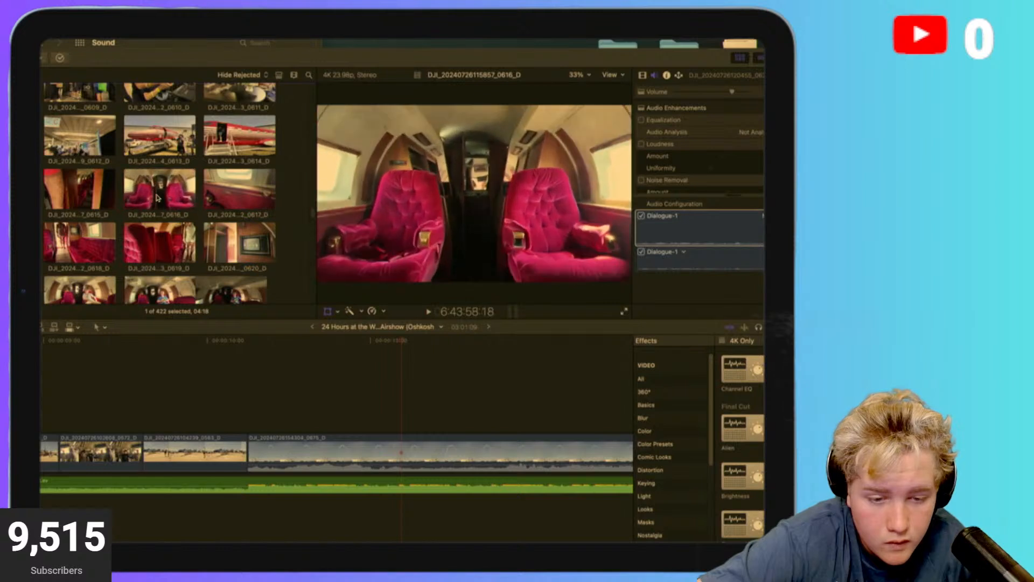
{"action": "left_click", "coordinate": [135, 201]}
{"action": "key", "text": "space"}
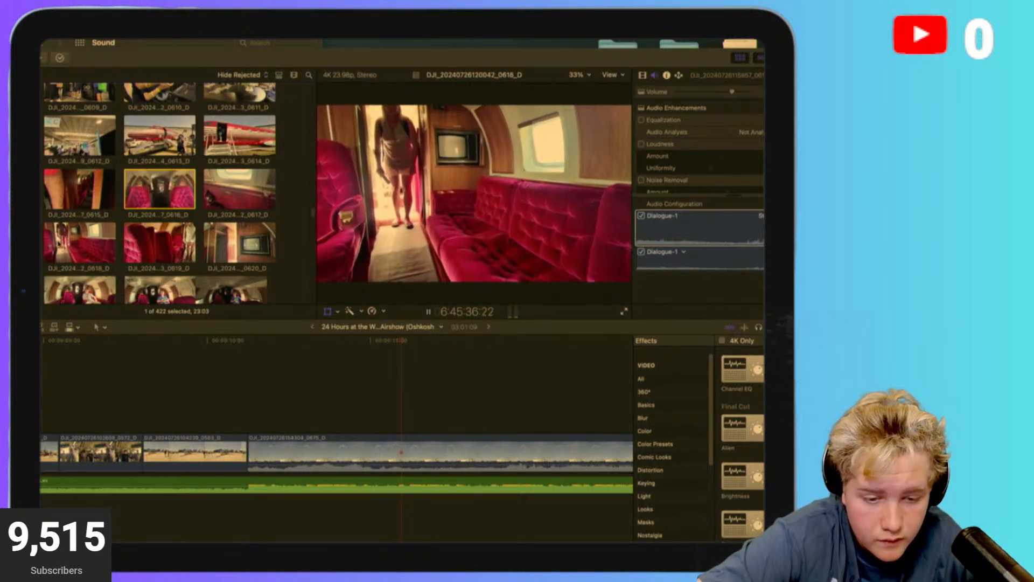
Browse the event's earlier footage back to the car clips, and examine the sky clips cannonMVI_9838 and cannonMVI_9839.
{"action": "scroll", "coordinate": [132, 204], "scroll_direction": "up", "scroll_amount": 12}
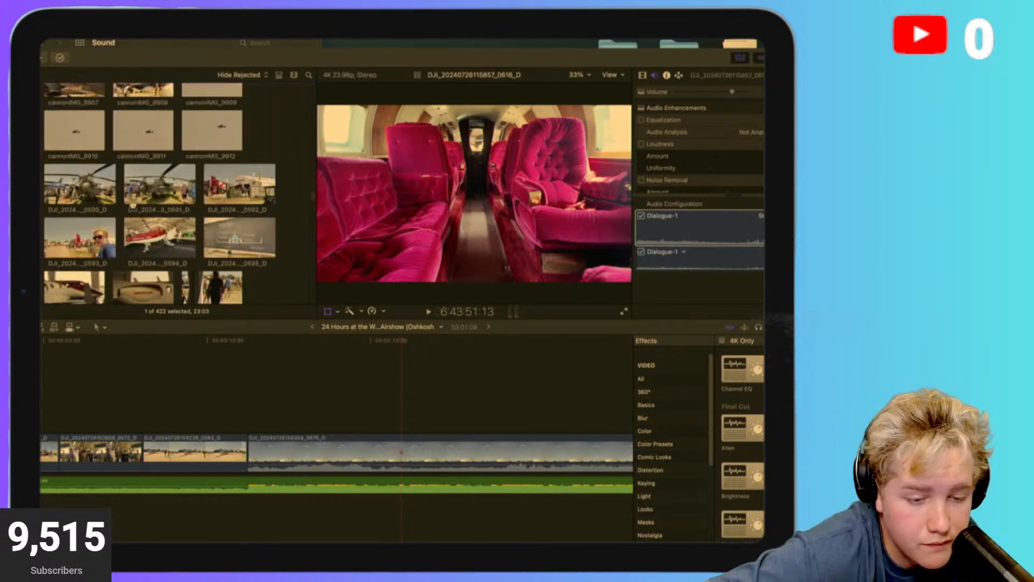
{"action": "scroll", "coordinate": [132, 204], "scroll_direction": "up", "scroll_amount": 15}
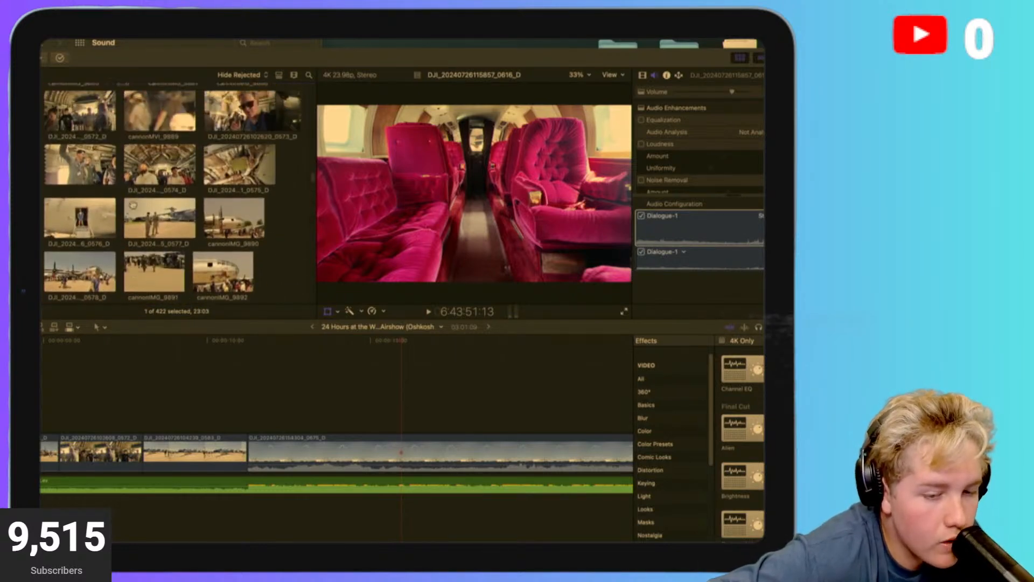
{"action": "scroll", "coordinate": [133, 206], "scroll_direction": "up", "scroll_amount": 15}
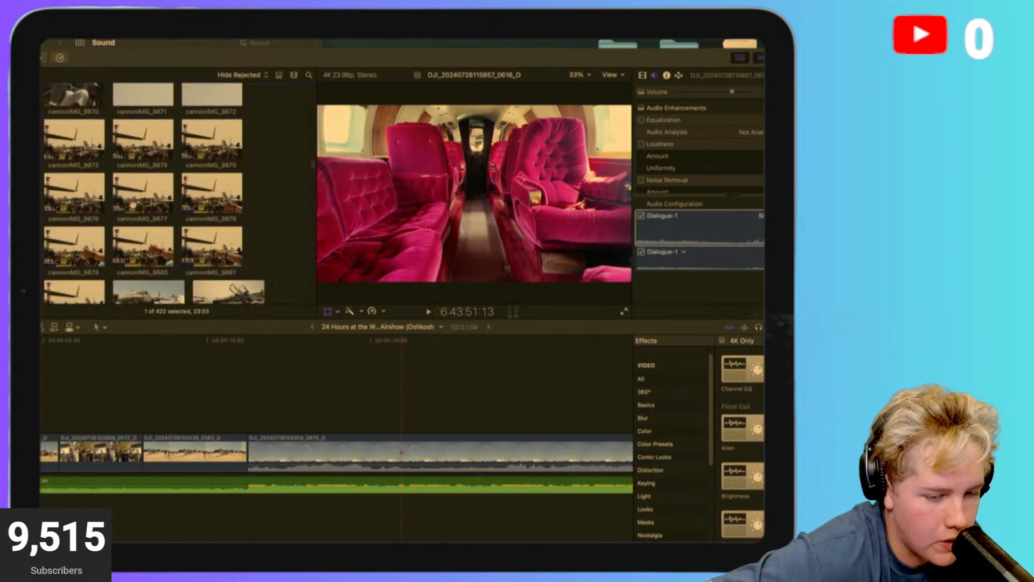
{"action": "scroll", "coordinate": [133, 205], "scroll_direction": "up", "scroll_amount": 15}
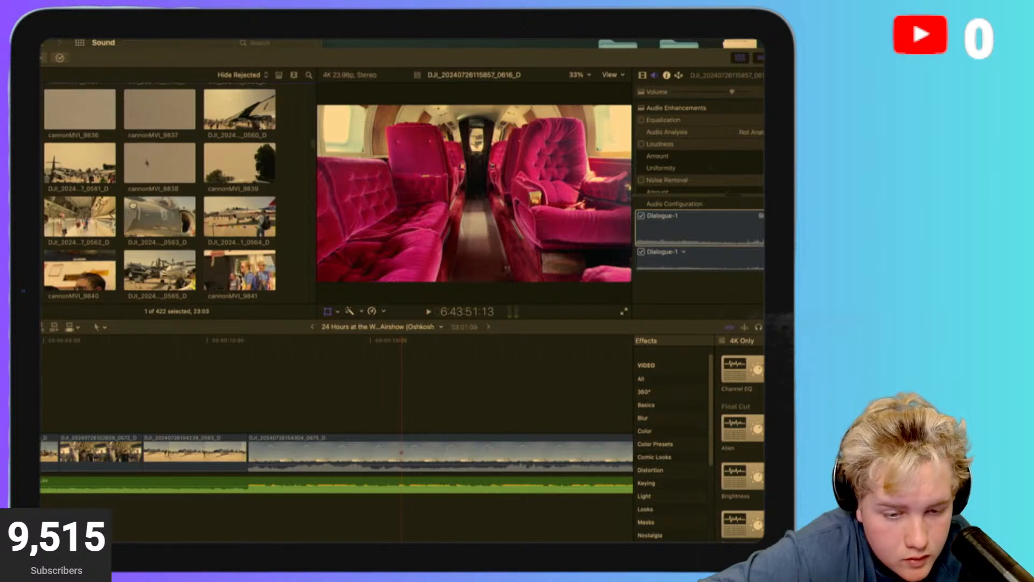
{"action": "scroll", "coordinate": [133, 205], "scroll_direction": "up", "scroll_amount": 15}
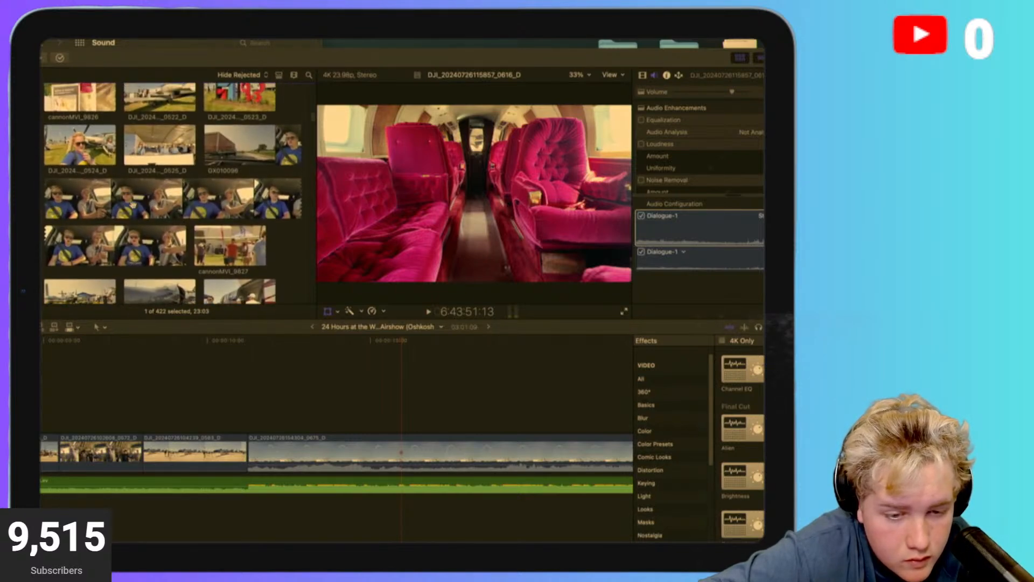
{"action": "scroll", "coordinate": [133, 205], "scroll_direction": "down", "scroll_amount": 10}
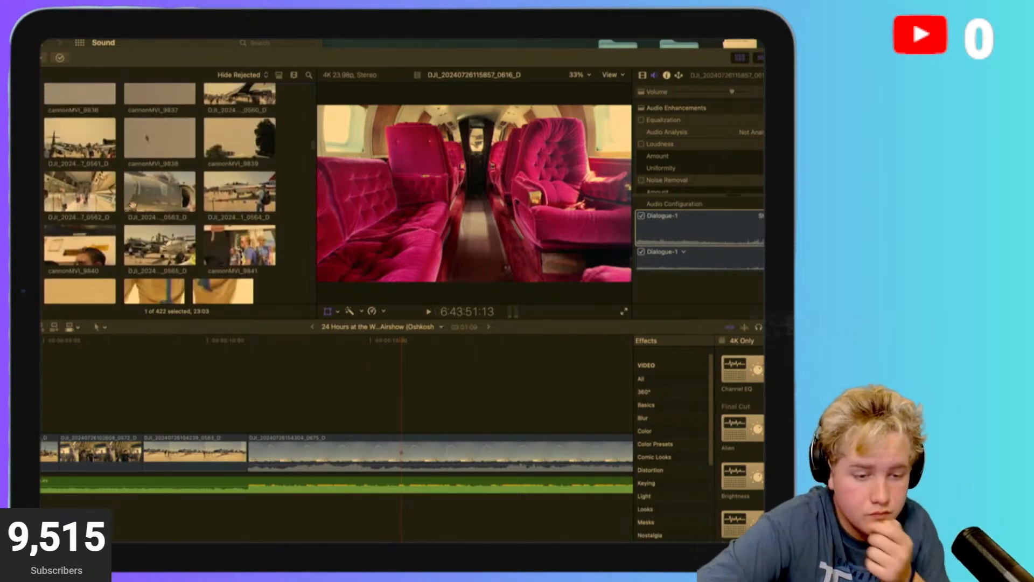
{"action": "scroll", "coordinate": [133, 205], "scroll_direction": "up", "scroll_amount": 5}
{"action": "left_click", "coordinate": [153, 201]}
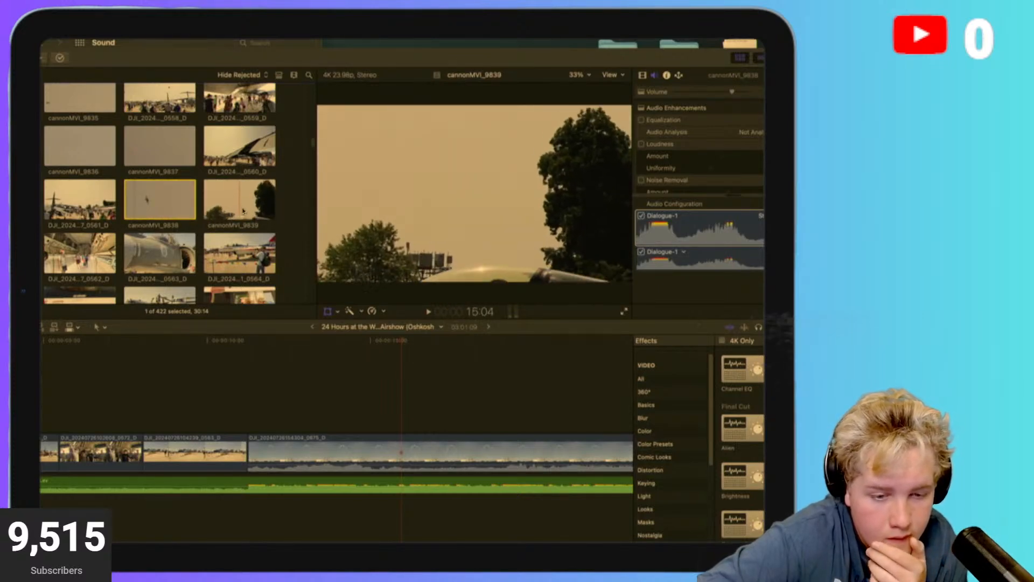
Switch to the web browser and search Google for "oshkosh explosion" in place of the chez aviation image results.
{"action": "key", "text": "ctrl+Right"}
{"action": "key", "text": "ctrl+Right"}
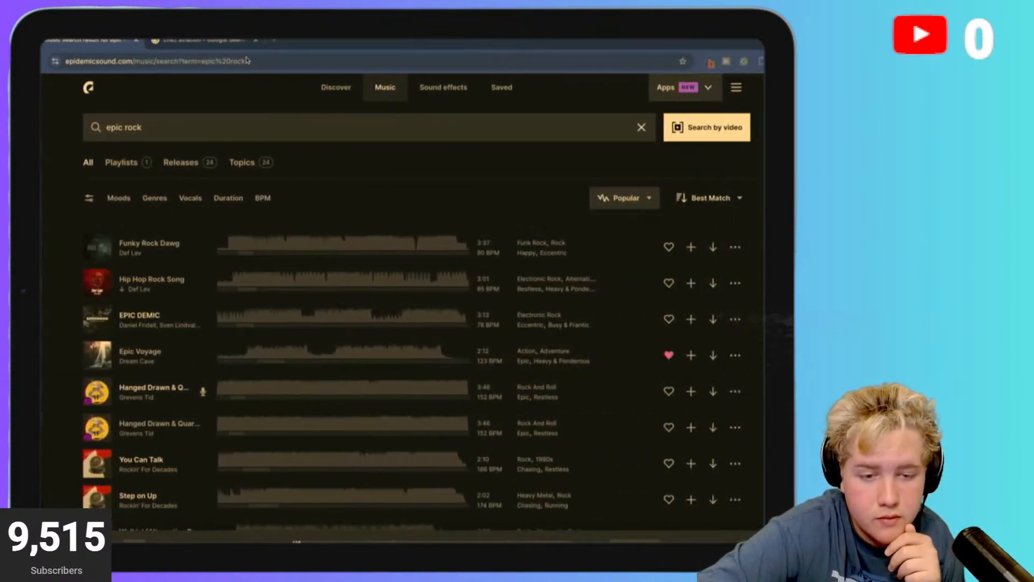
{"action": "left_click", "coordinate": [203, 41]}
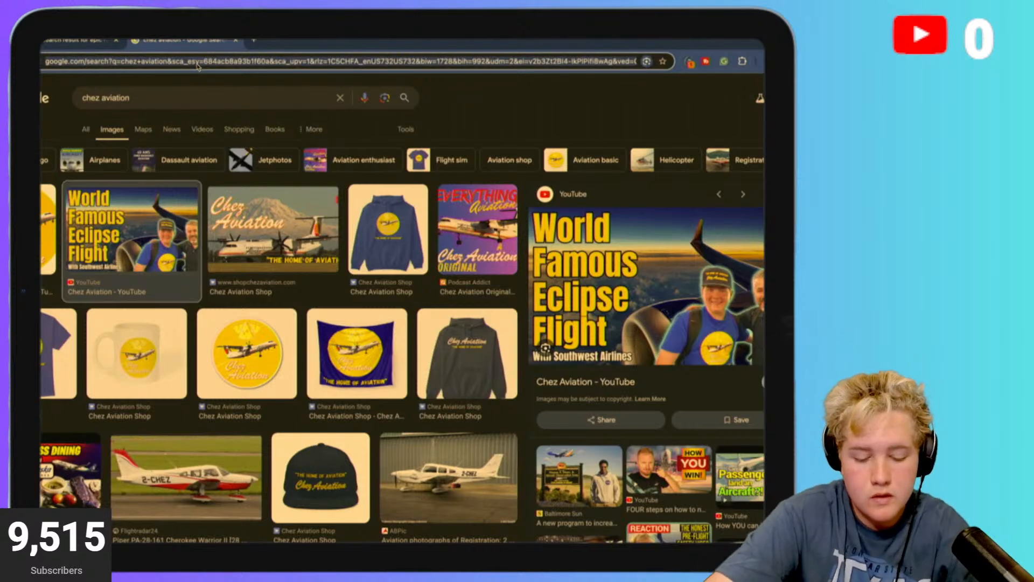
{"action": "left_click", "coordinate": [197, 66]}
{"action": "type", "text": "oshkosh e"}
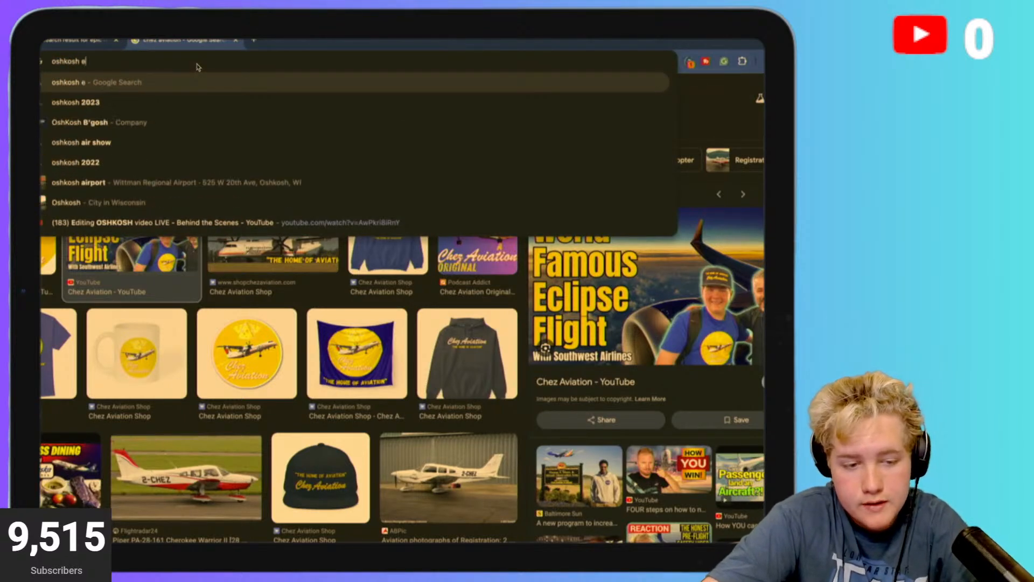
{"action": "type", "text": "xplotion"}
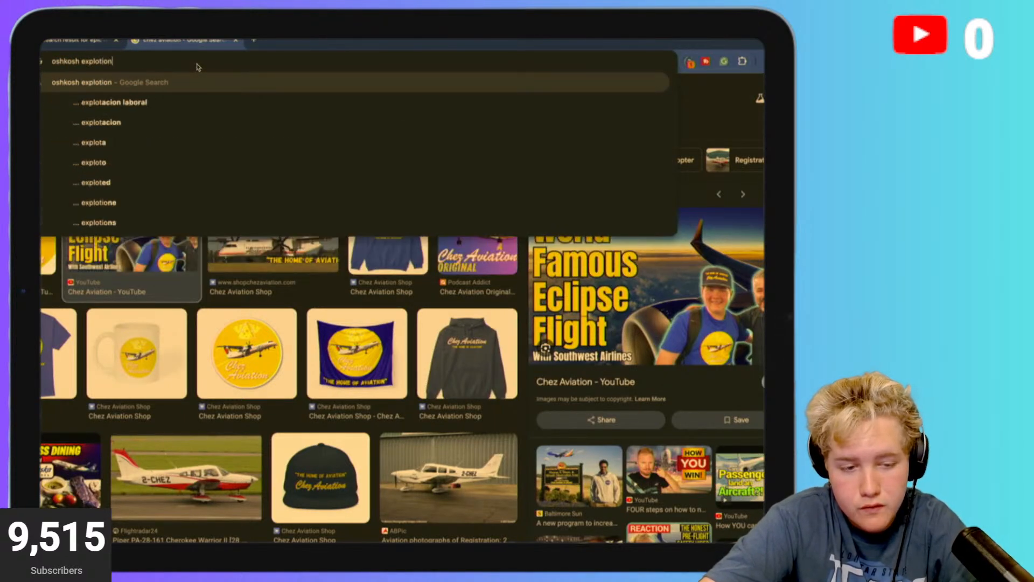
{"action": "key", "text": "BackSpace"}
{"action": "key", "text": "BackSpace"}
{"action": "key", "text": "BackSpace"}
{"action": "key", "text": "BackSpace"}
{"action": "type", "text": "sion"}
{"action": "key", "text": "Return"}
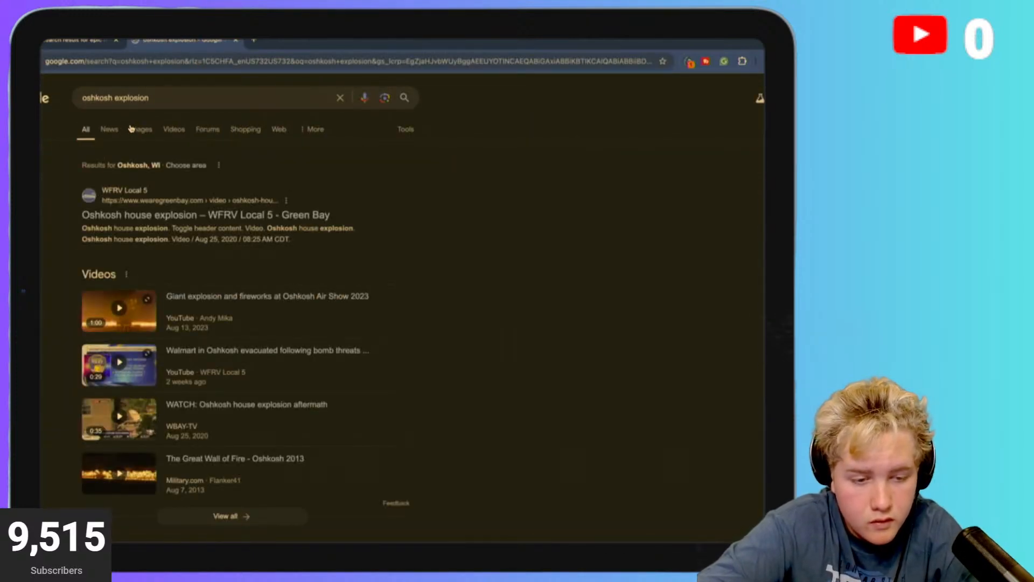
Limit the results to videos and refine the search to "oshkosh eaa explosion".
{"action": "left_click", "coordinate": [168, 132]}
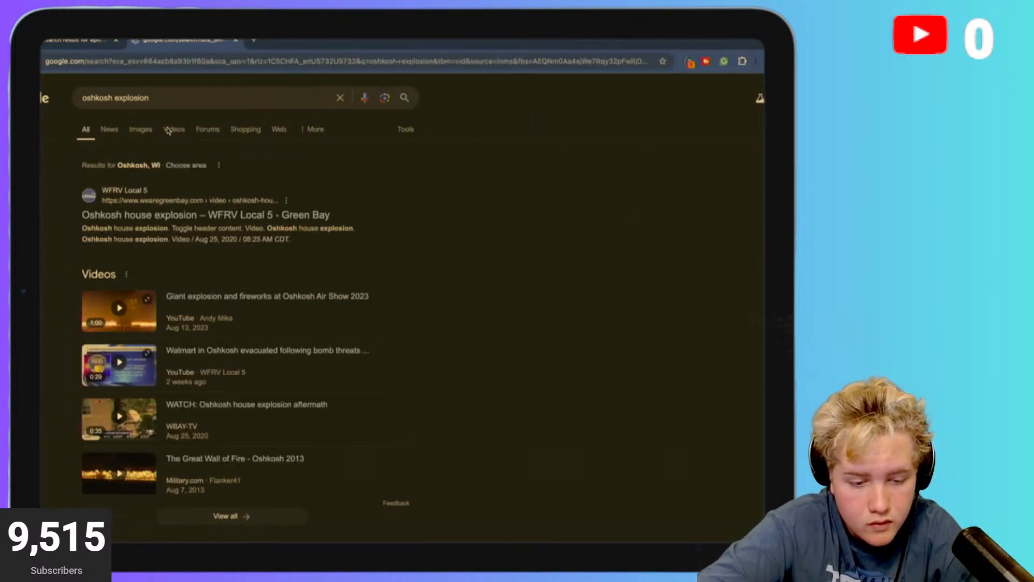
{"action": "left_click", "coordinate": [223, 96]}
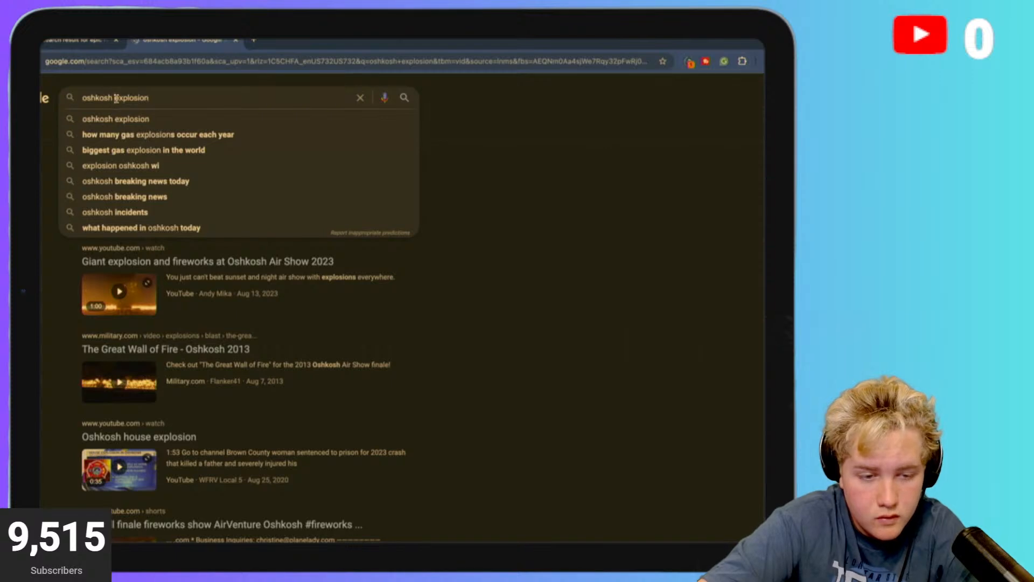
{"action": "type", "text": "eaa"}
{"action": "key", "text": "Return"}
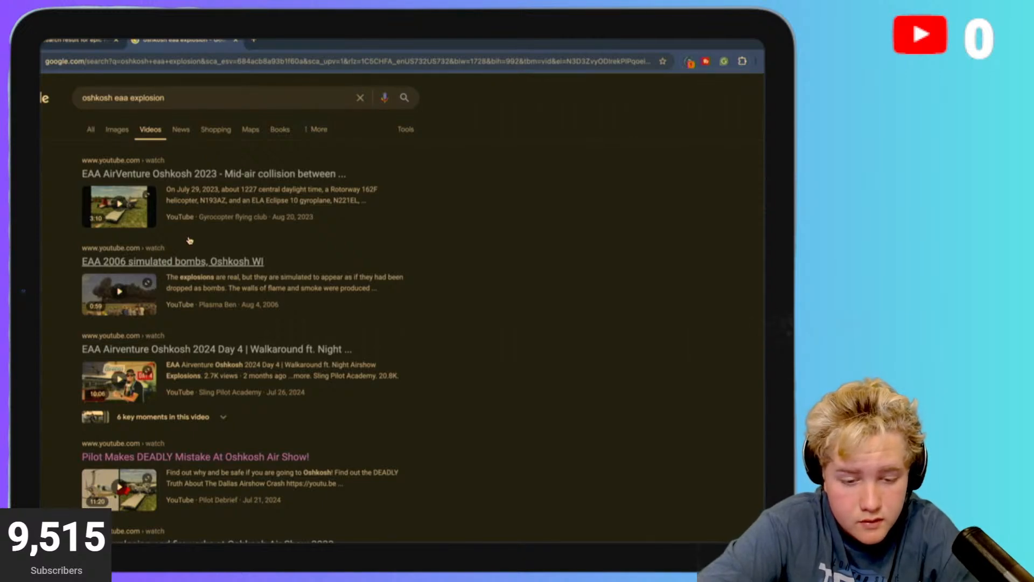
Open the YouTube video "EAA 2006 simulated bombs, Oshkosh WI" and skip ahead to the explosions.
{"action": "left_click", "coordinate": [193, 261]}
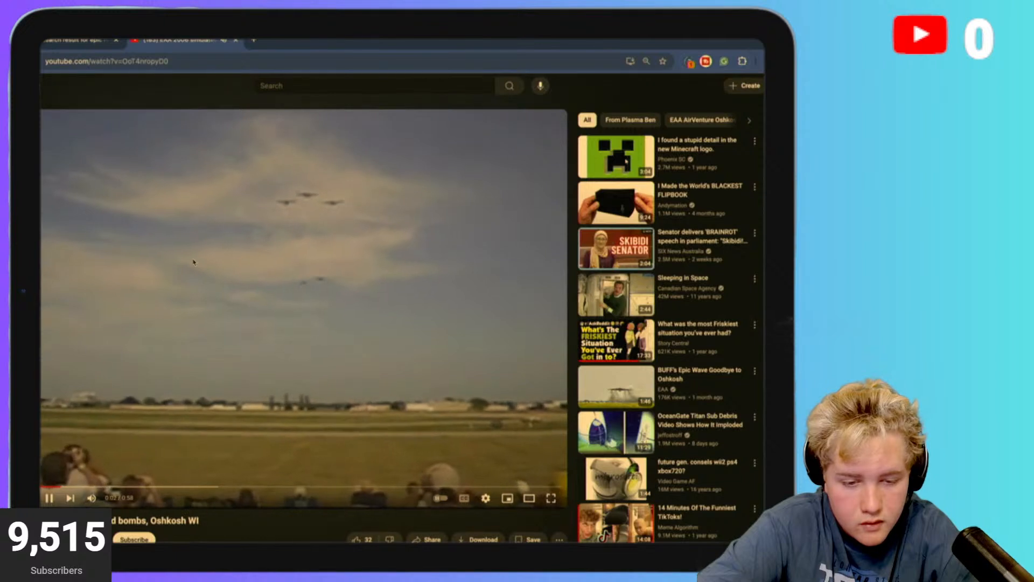
{"action": "key", "text": "Right"}
{"action": "key", "text": "Right"}
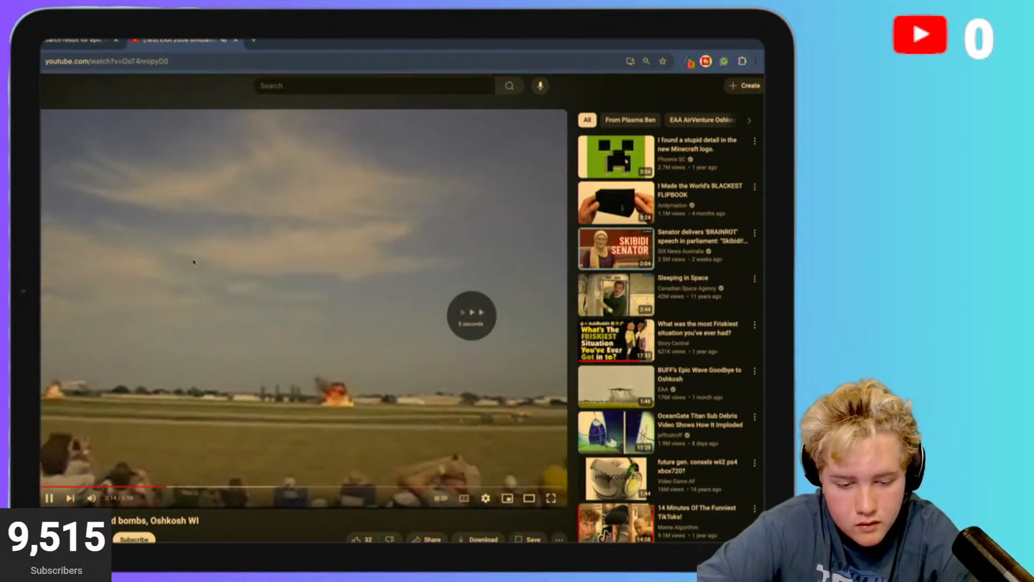
{"action": "key", "text": "Left"}
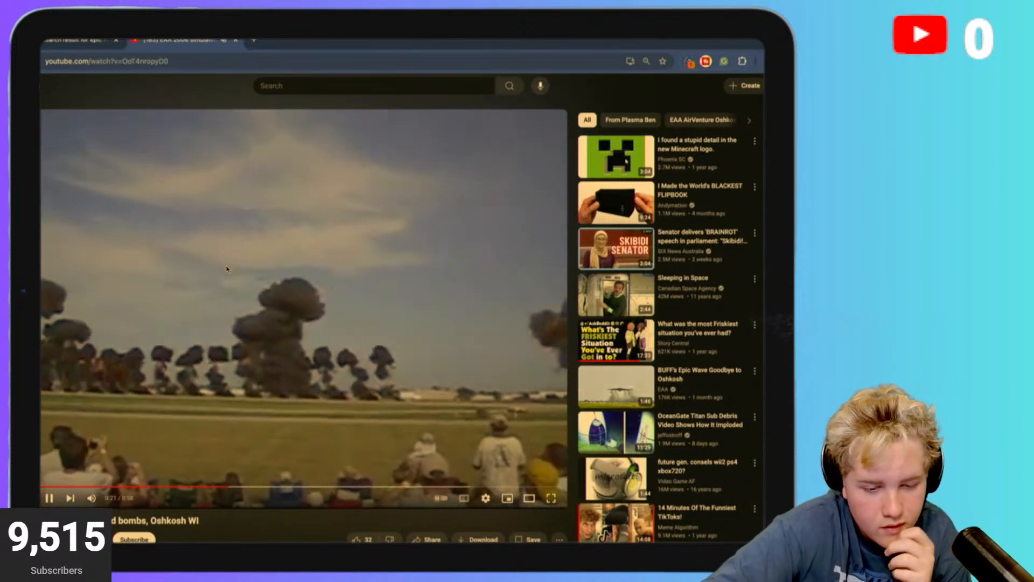
Rewind the video to just before the bombs go off, replay the explosions and skip ahead to the large smoke clouds.
{"action": "key", "text": "space"}
{"action": "key", "text": "Left"}
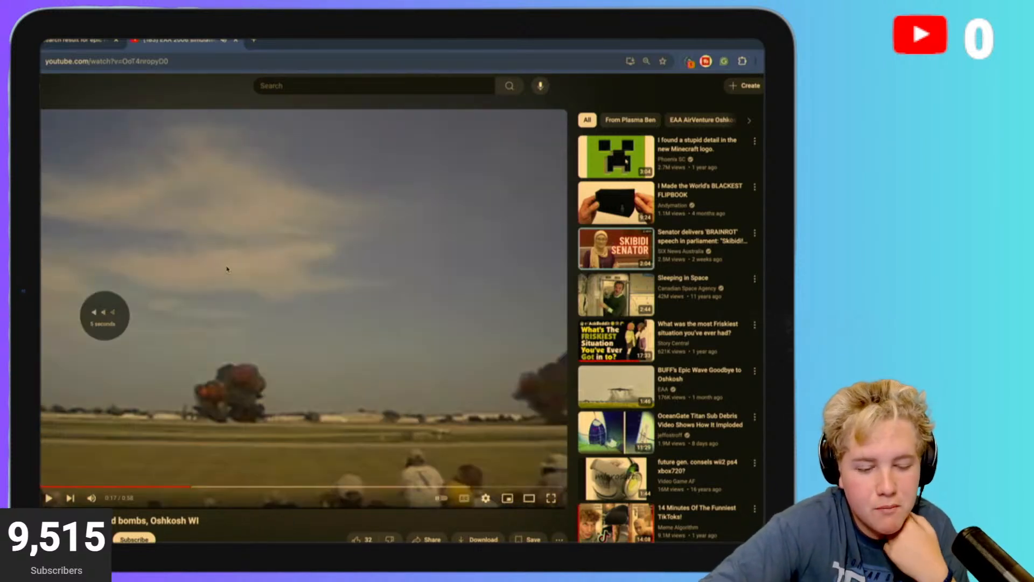
{"action": "key", "text": "Left"}
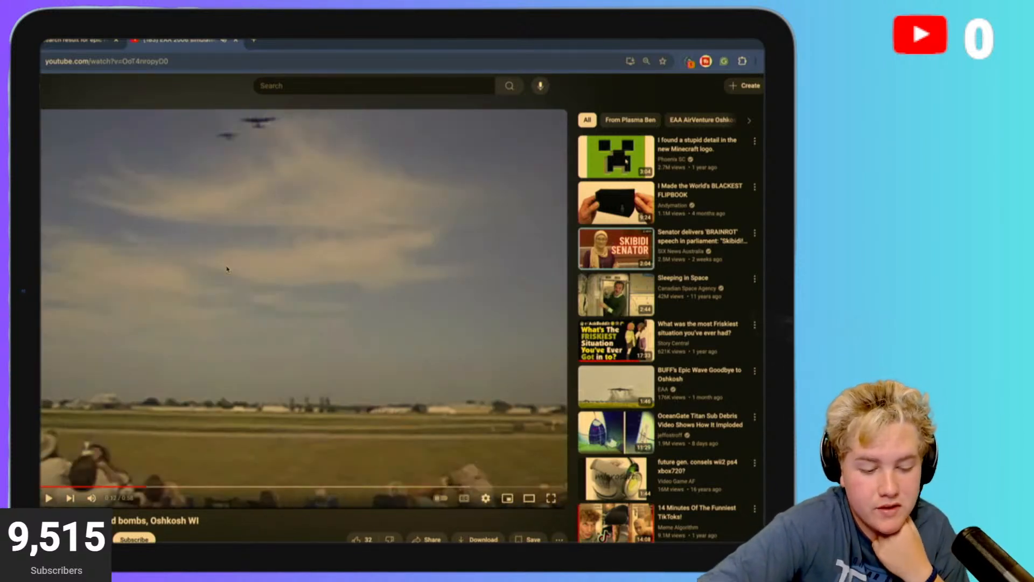
{"action": "key", "text": "space"}
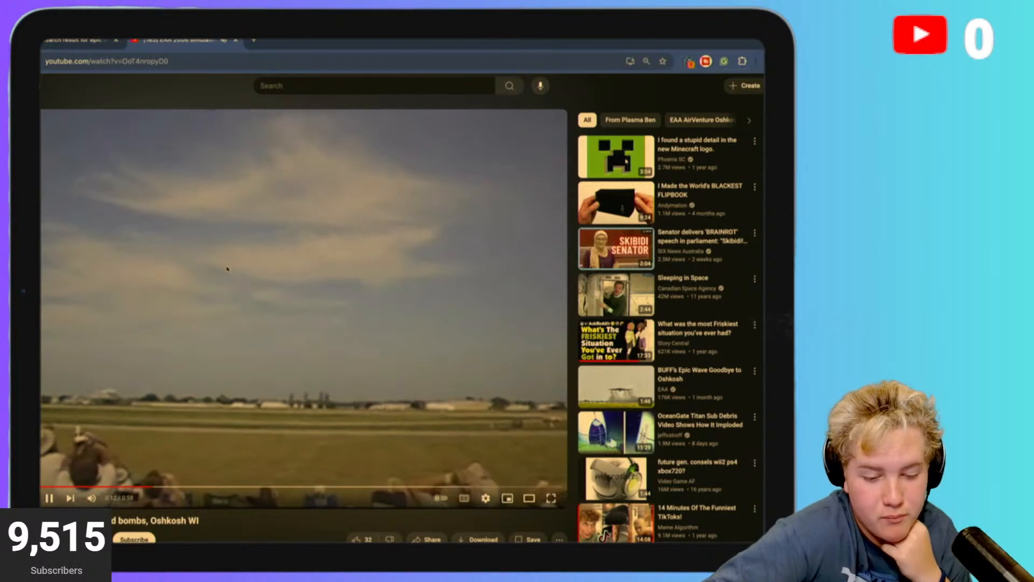
{"action": "key", "text": "Right"}
{"action": "key", "text": "Right"}
{"action": "key", "text": "Left"}
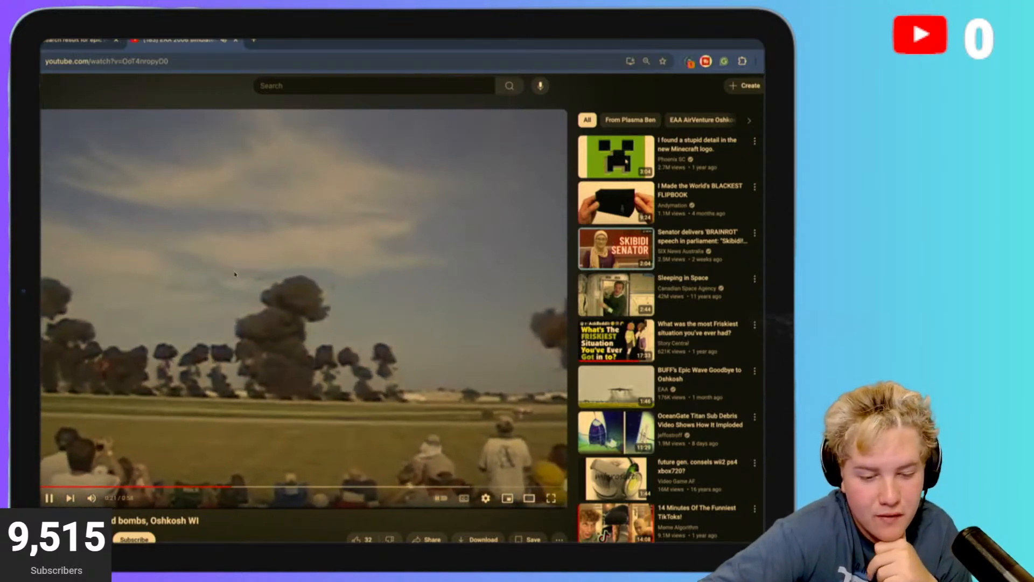
{"action": "key", "text": "Right"}
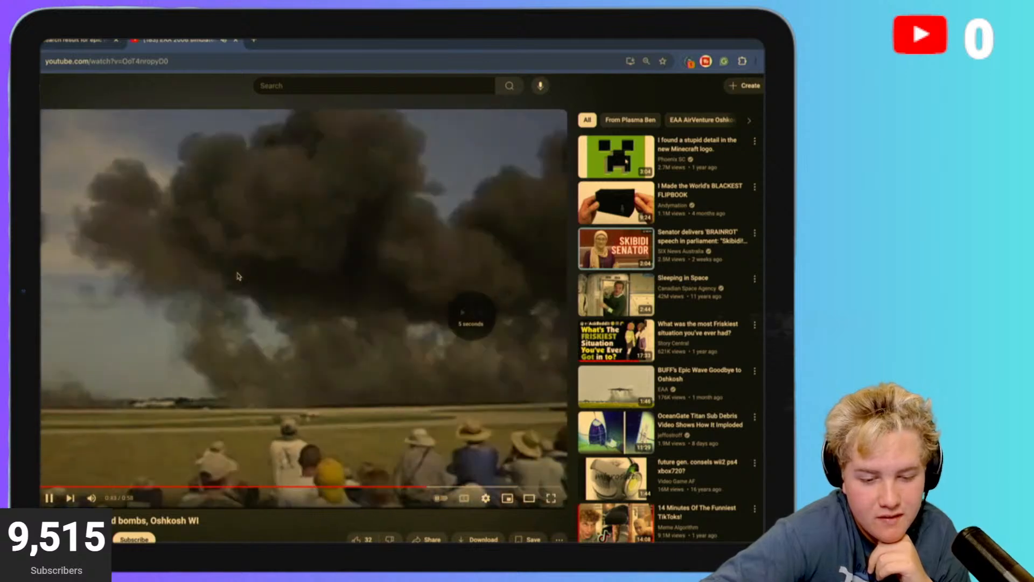
Skip through the remaining smoke footage to the end of the simulated bombs video.
{"action": "key", "text": "Right"}
{"action": "key", "text": "Right"}
{"action": "key", "text": "Right"}
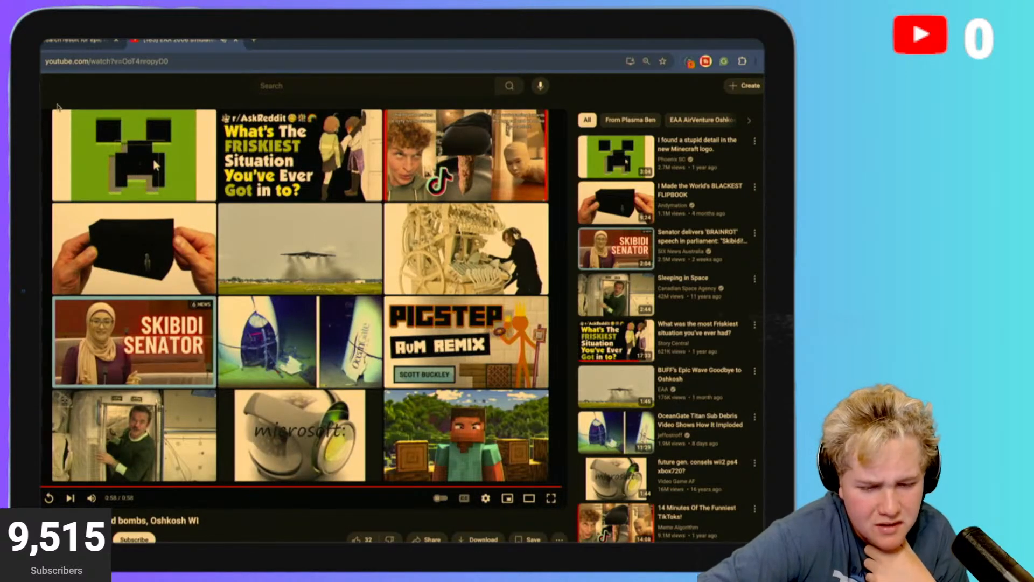
{"action": "scroll", "coordinate": [43, 364], "scroll_direction": "up", "scroll_amount": 5}
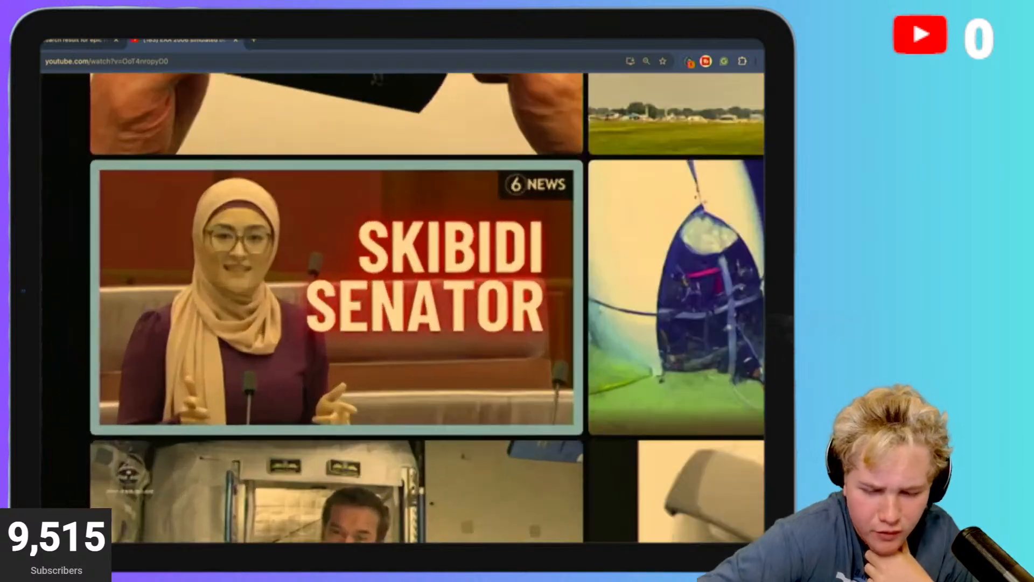
{"action": "scroll", "coordinate": [152, 156], "scroll_direction": "down", "scroll_amount": 5}
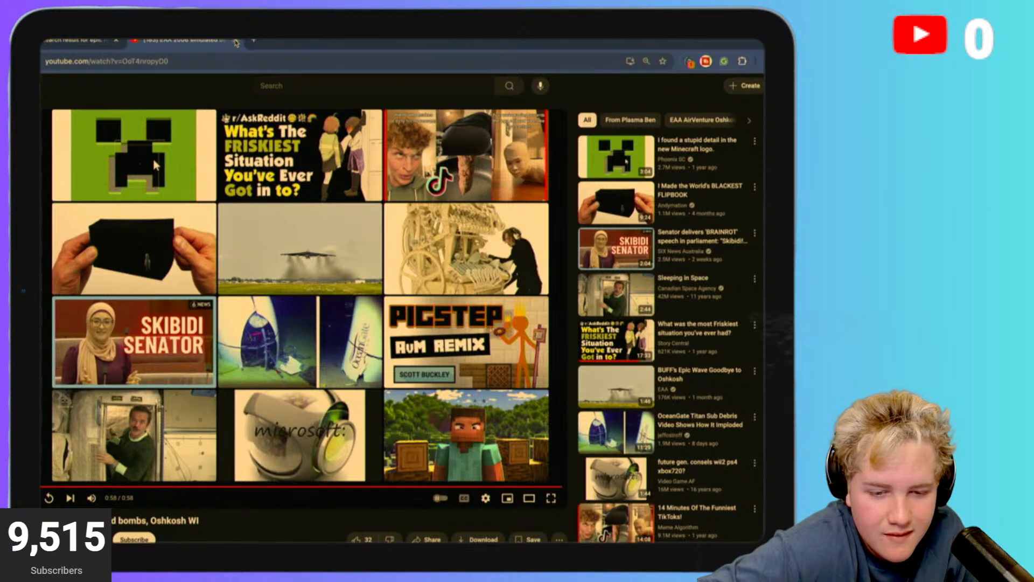
Close the YouTube video and switch back to the Final Cut Pro project.
{"action": "left_click", "coordinate": [235, 41]}
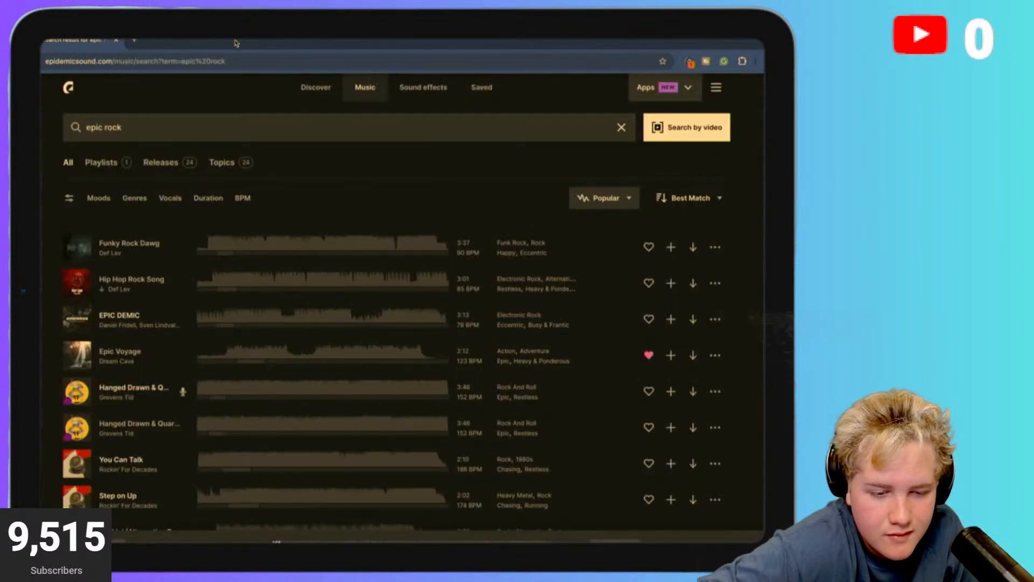
{"action": "key", "text": "ctrl+Left"}
{"action": "key", "text": "ctrl+Left"}
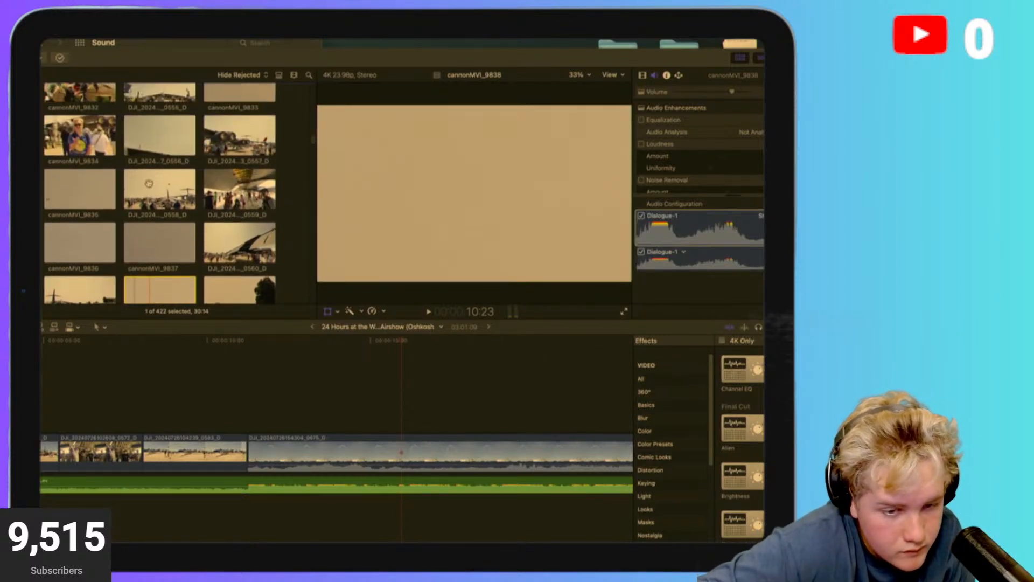
Browse the event's clips for explosion footage, from the DJI crowd shots through to the cannonIMG jet photos.
{"action": "scroll", "coordinate": [148, 183], "scroll_direction": "down", "scroll_amount": 2}
{"action": "left_click", "coordinate": [258, 256]}
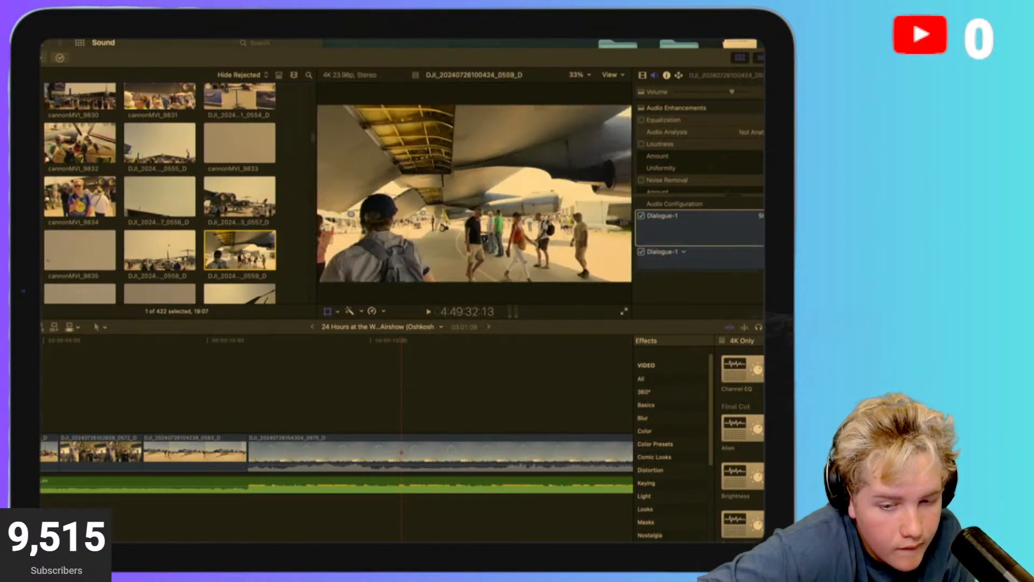
{"action": "scroll", "coordinate": [118, 222], "scroll_direction": "down", "scroll_amount": 8}
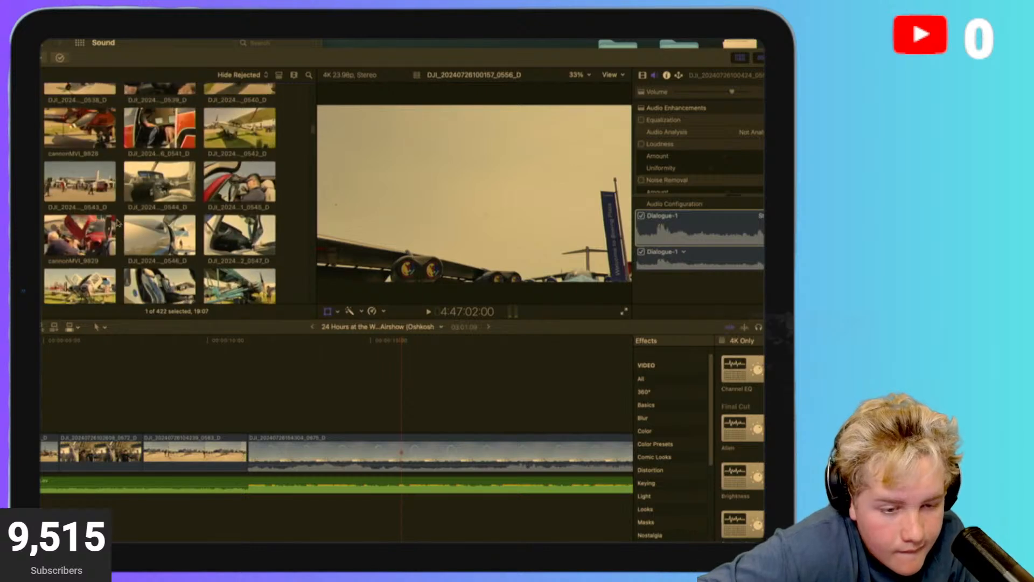
{"action": "scroll", "coordinate": [118, 222], "scroll_direction": "down", "scroll_amount": 10}
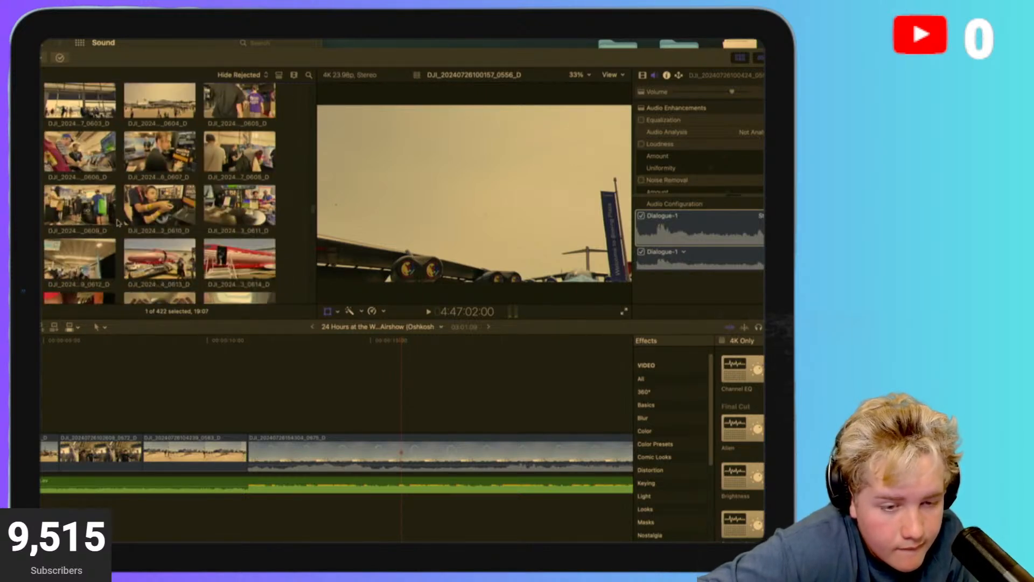
{"action": "scroll", "coordinate": [117, 222], "scroll_direction": "down", "scroll_amount": 10}
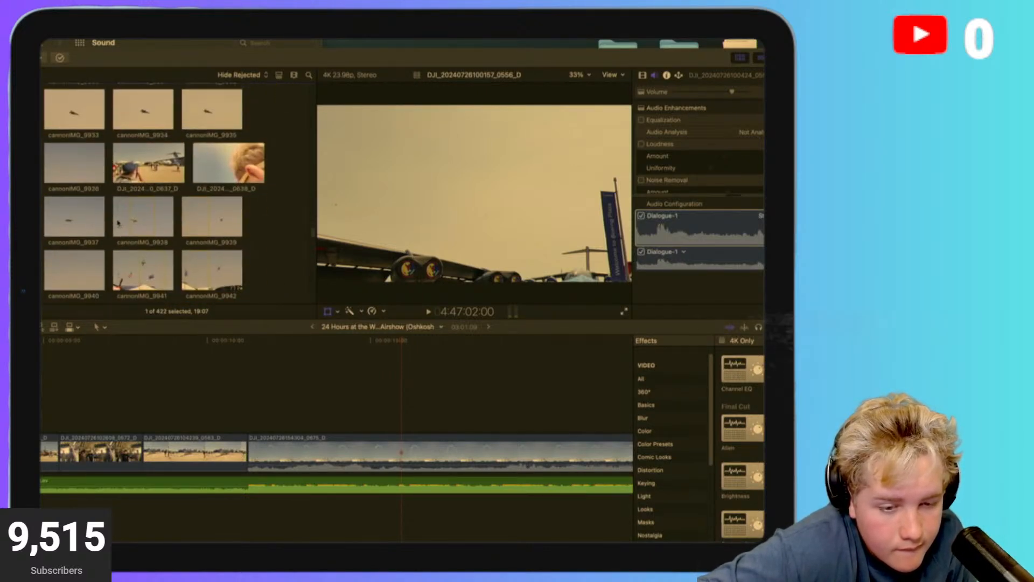
{"action": "scroll", "coordinate": [156, 167], "scroll_direction": "down", "scroll_amount": 6}
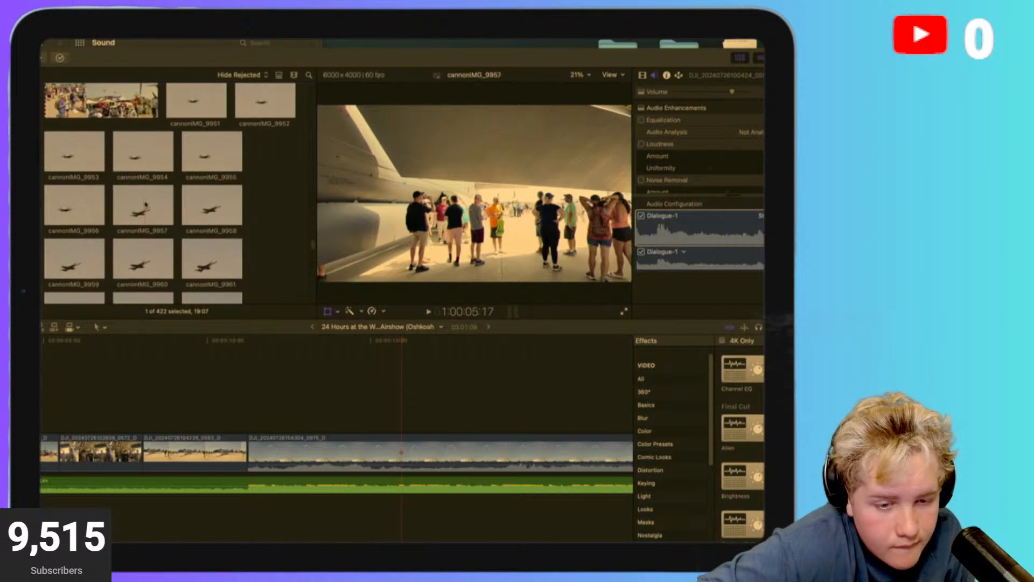
Switch to Finder and open the desktop folder EAA 2024 video in an enlarged window, replacing the Downloads window.
{"action": "left_click", "coordinate": [505, 542]}
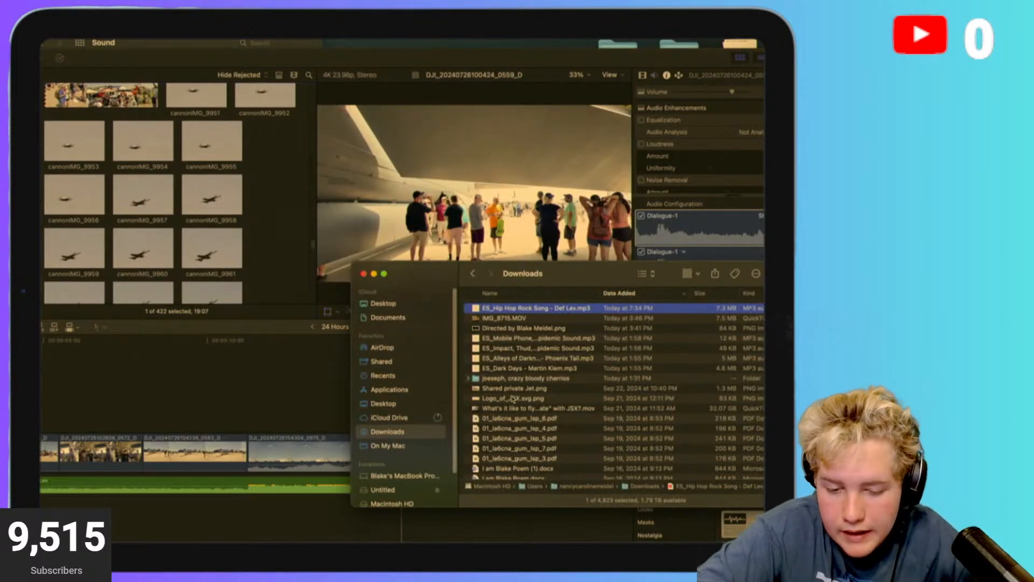
{"action": "left_click", "coordinate": [363, 274]}
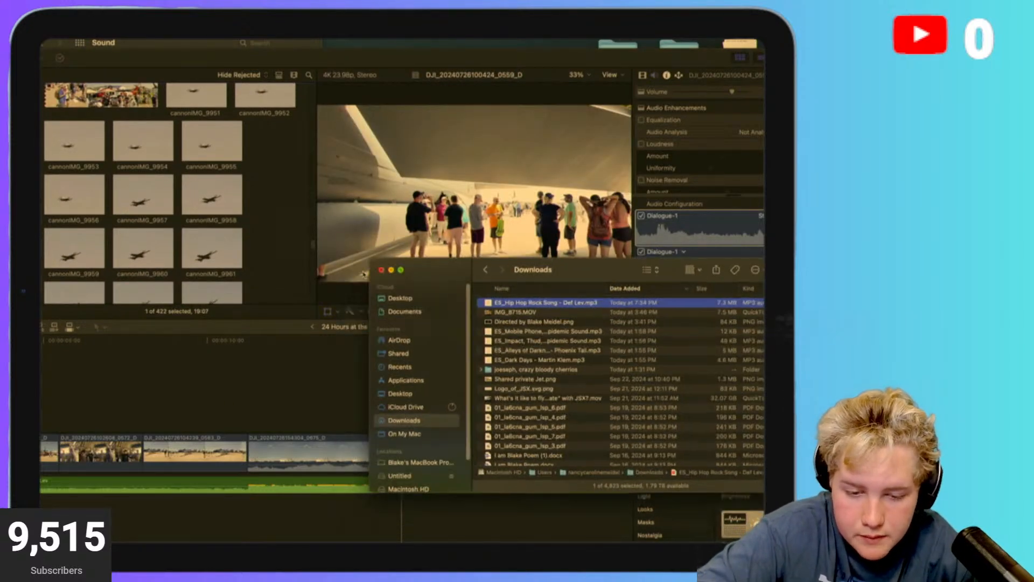
{"action": "left_click_drag", "start_coordinate": [651, 57], "coordinate": [530, 39]}
{"action": "double_click", "coordinate": [740, 195]}
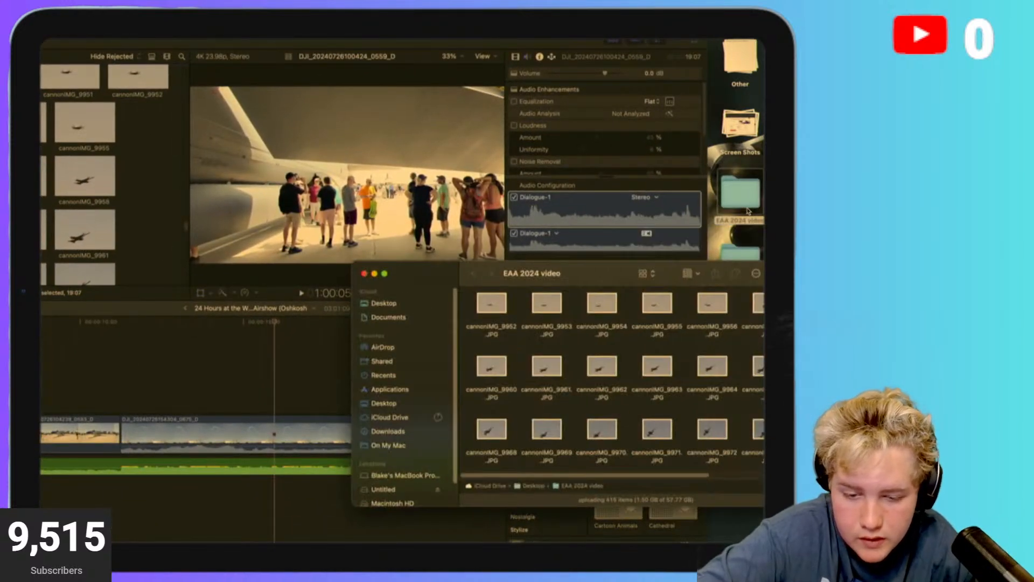
{"action": "left_click", "coordinate": [386, 274]}
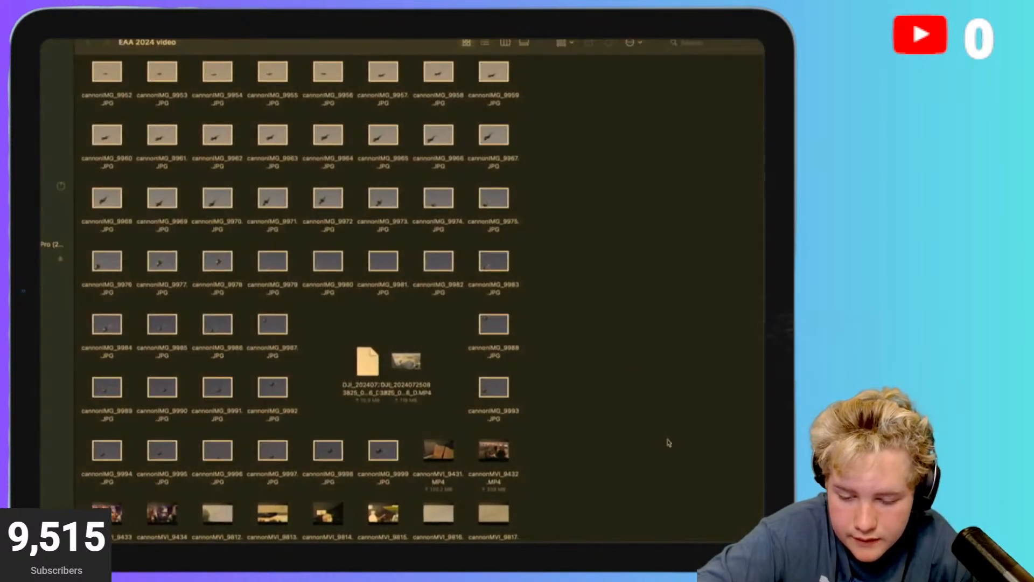
Look through the EAA 2024 video folder's DJI clips, cannonMVI videos and cannonIMG photos for airshow explosion footage.
{"action": "mouse_move", "coordinate": [781, 549]}
{"action": "left_mouse_down"}
{"action": "mouse_move", "coordinate": [814, 550]}
{"action": "mouse_move", "coordinate": [788, 550]}
{"action": "left_mouse_up"}
{"action": "scroll", "coordinate": [656, 429], "scroll_direction": "down", "scroll_amount": 20}
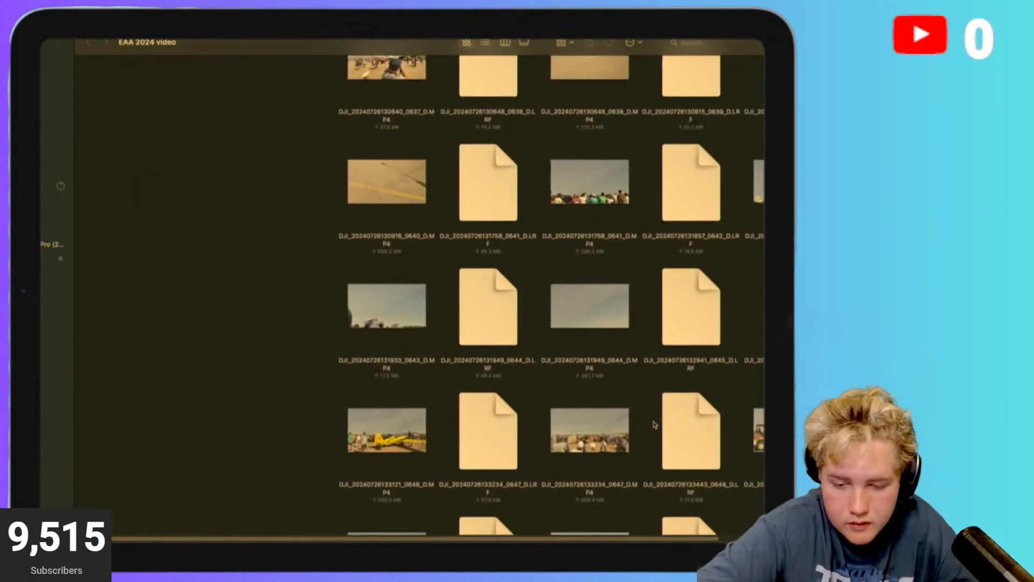
{"action": "scroll", "coordinate": [654, 424], "scroll_direction": "right", "scroll_amount": 5}
{"action": "scroll", "coordinate": [655, 425], "scroll_direction": "down", "scroll_amount": 10}
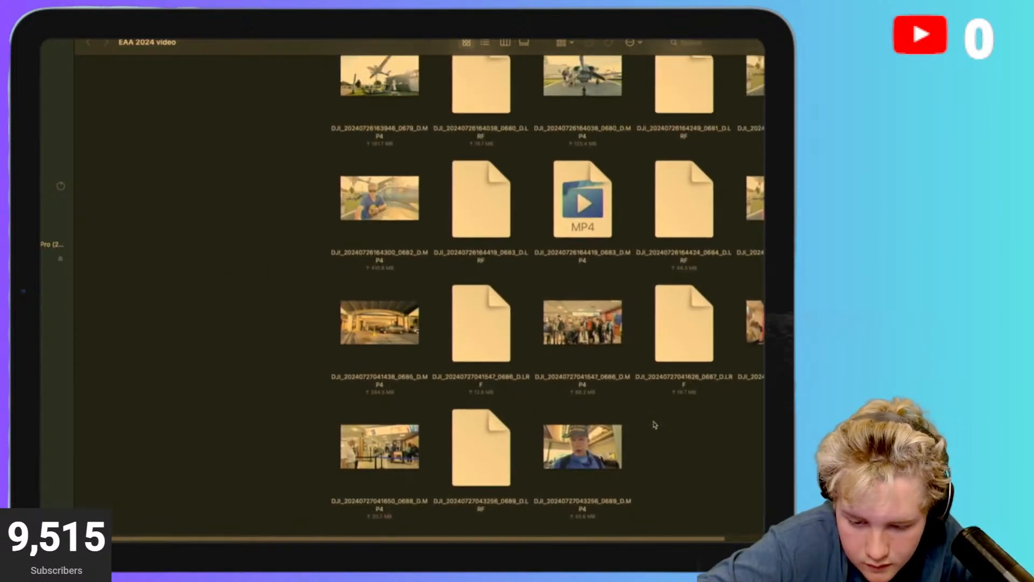
{"action": "scroll", "coordinate": [655, 425], "scroll_direction": "up", "scroll_amount": 15}
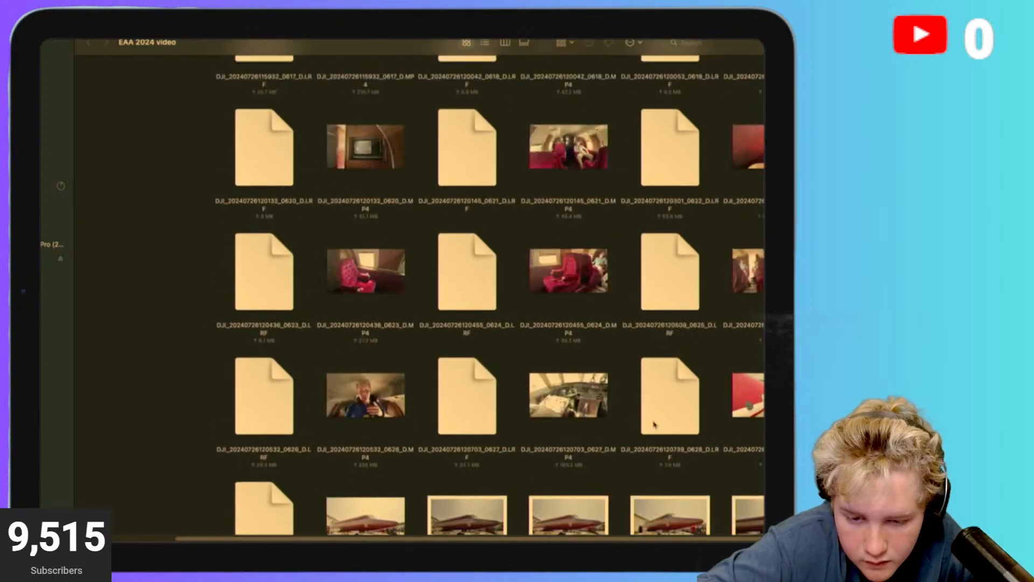
{"action": "scroll", "coordinate": [654, 425], "scroll_direction": "up", "scroll_amount": 15}
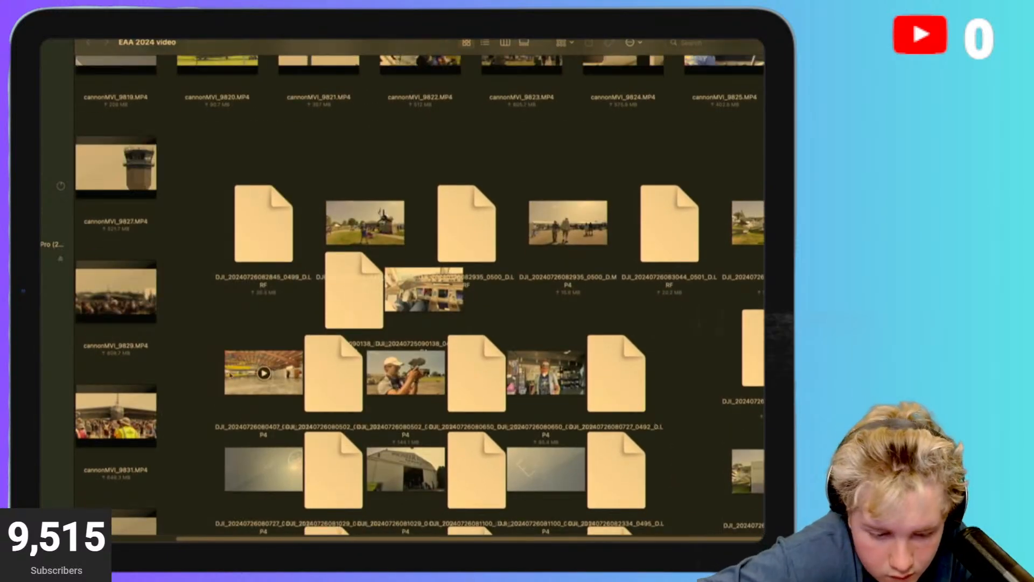
{"action": "mouse_move", "coordinate": [155, 420]}
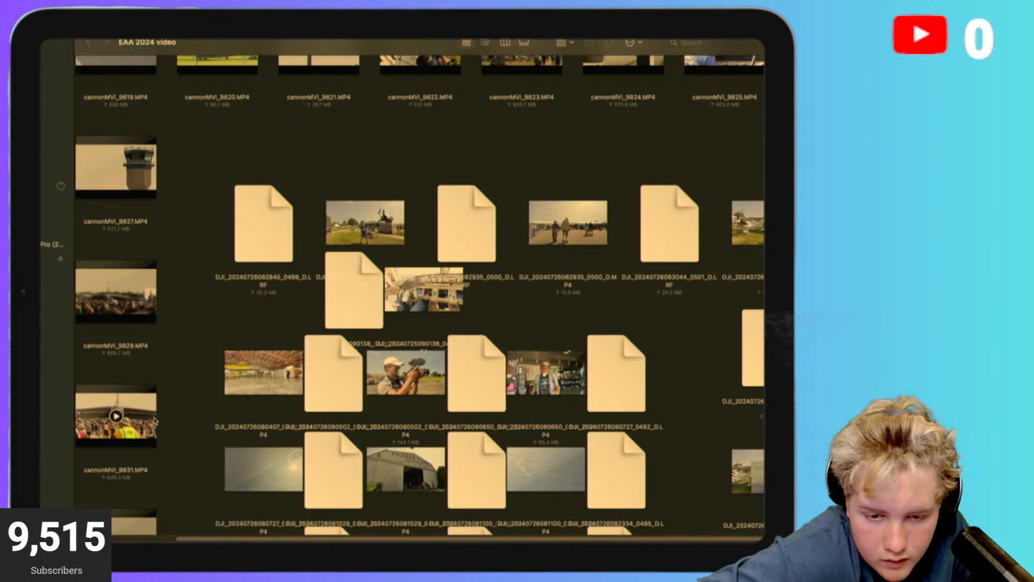
{"action": "scroll", "coordinate": [155, 420], "scroll_direction": "up", "scroll_amount": 10}
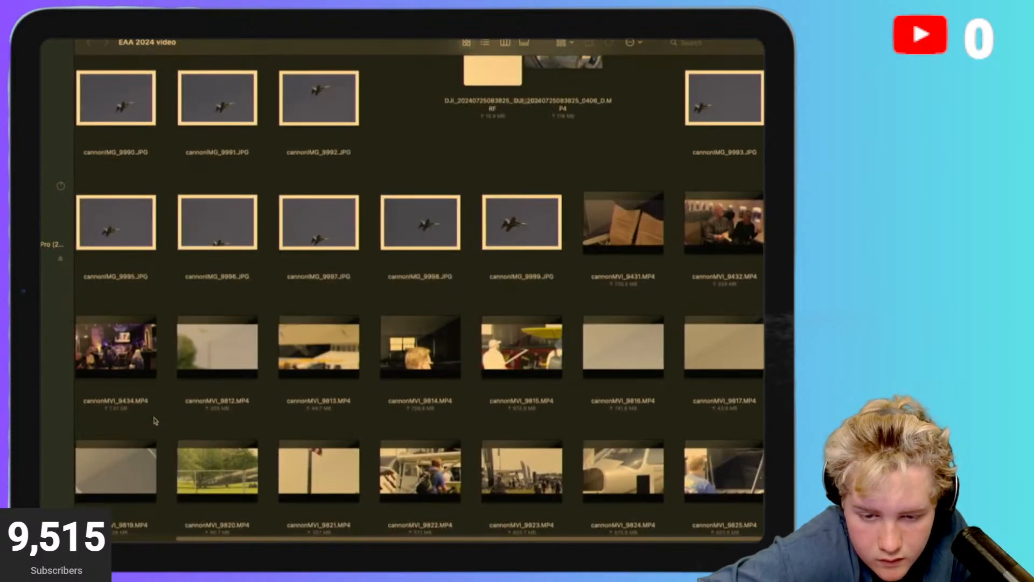
{"action": "scroll", "coordinate": [155, 420], "scroll_direction": "up", "scroll_amount": 15}
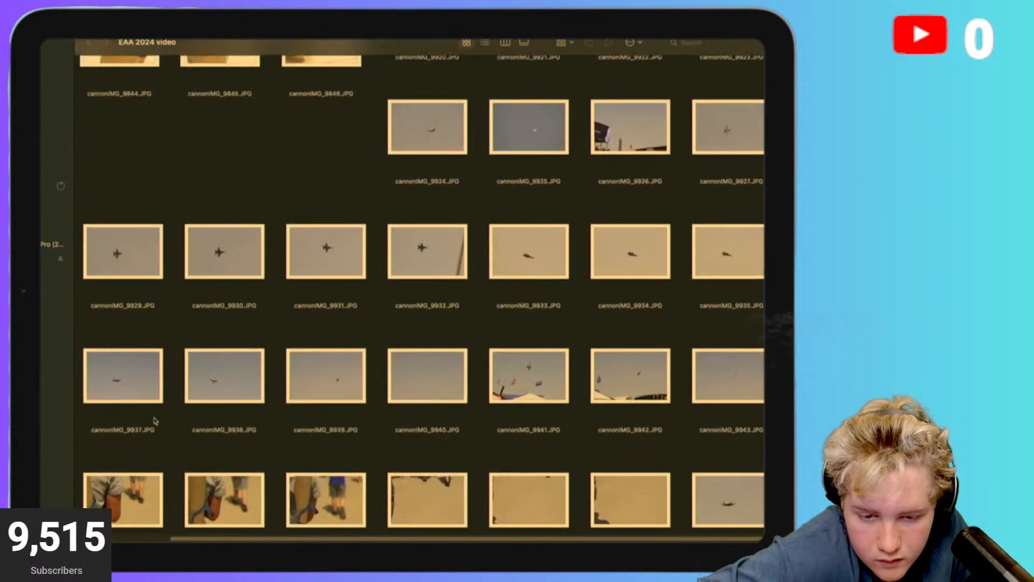
{"action": "scroll", "coordinate": [155, 420], "scroll_direction": "up", "scroll_amount": 5}
{"action": "scroll", "coordinate": [154, 420], "scroll_direction": "up", "scroll_amount": 10}
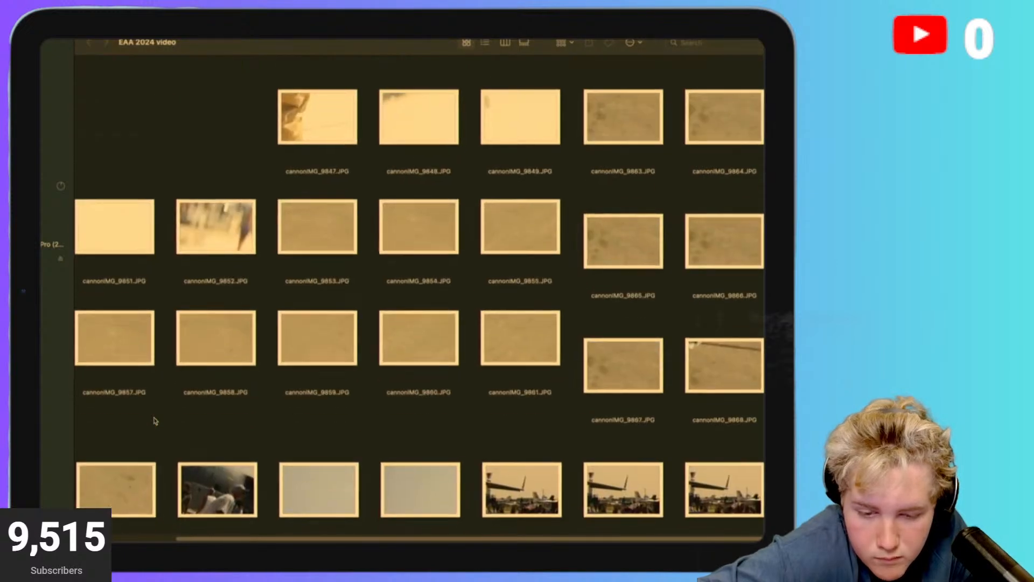
Examine the last DJI clips at the end of the EAA 2024 video folder.
{"action": "scroll", "coordinate": [154, 420], "scroll_direction": "down", "scroll_amount": 20}
{"action": "scroll", "coordinate": [154, 420], "scroll_direction": "left", "scroll_amount": 4}
{"action": "scroll", "coordinate": [156, 421], "scroll_direction": "down", "scroll_amount": 20}
{"action": "scroll", "coordinate": [155, 421], "scroll_direction": "right", "scroll_amount": 4}
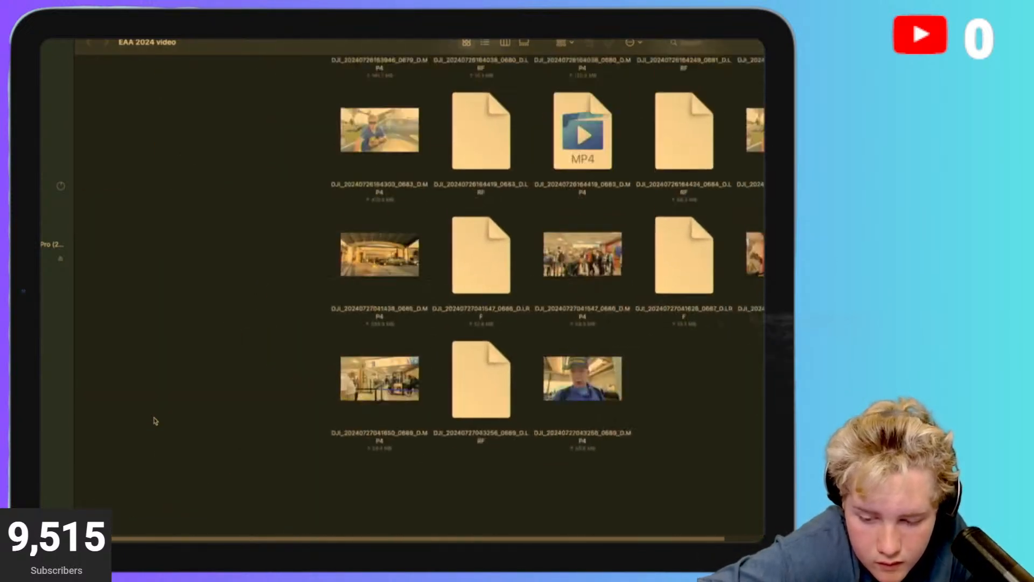
{"action": "scroll", "coordinate": [155, 235], "scroll_direction": "right", "scroll_amount": 3}
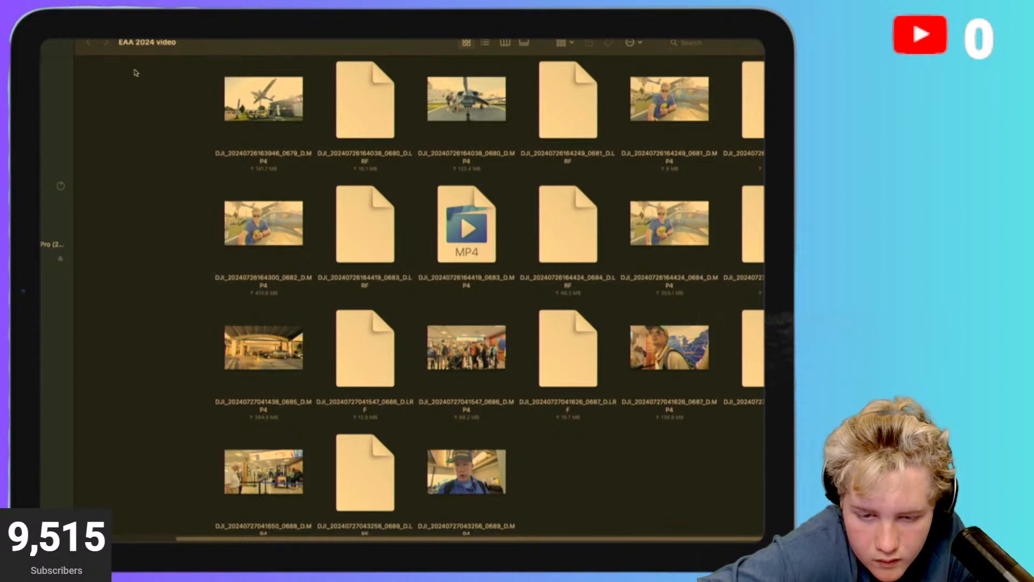
{"action": "scroll", "coordinate": [131, 72], "scroll_direction": "up", "scroll_amount": 2}
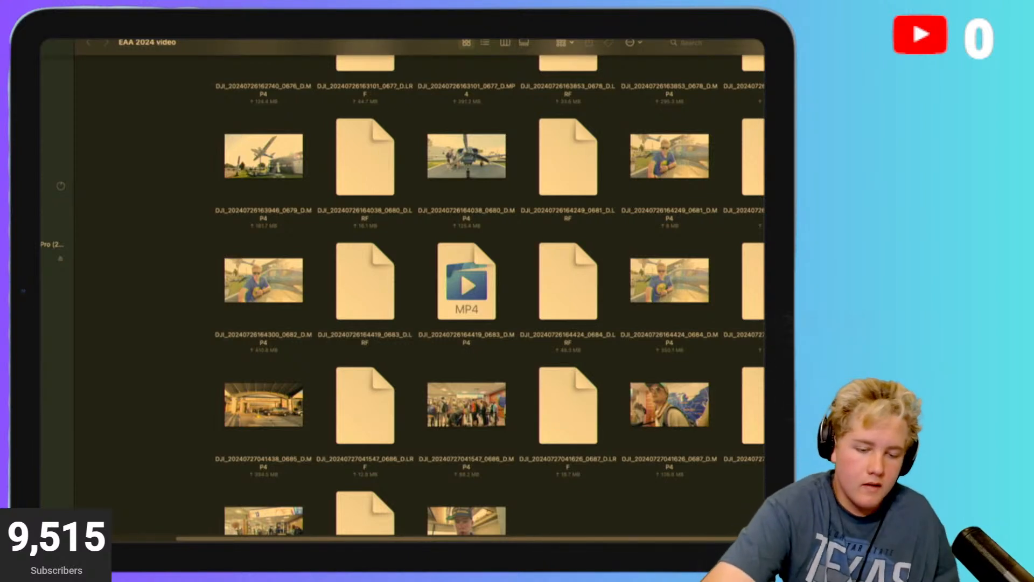
Check the folder again from the July 26 DJI clips back to the early cannonIMG photos, and close its window.
{"action": "scroll", "coordinate": [204, 153], "scroll_direction": "up", "scroll_amount": 10}
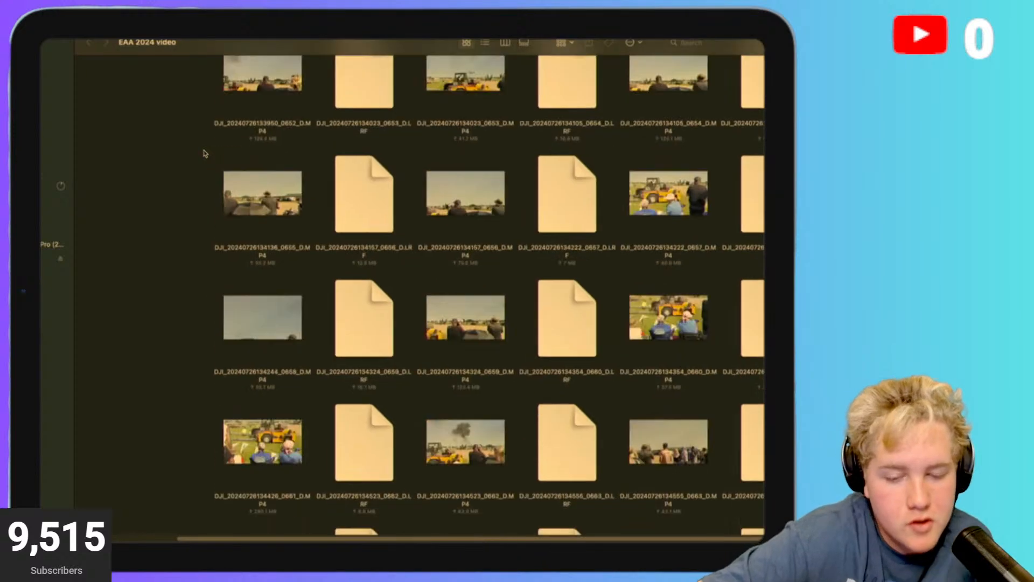
{"action": "scroll", "coordinate": [204, 153], "scroll_direction": "up", "scroll_amount": 15}
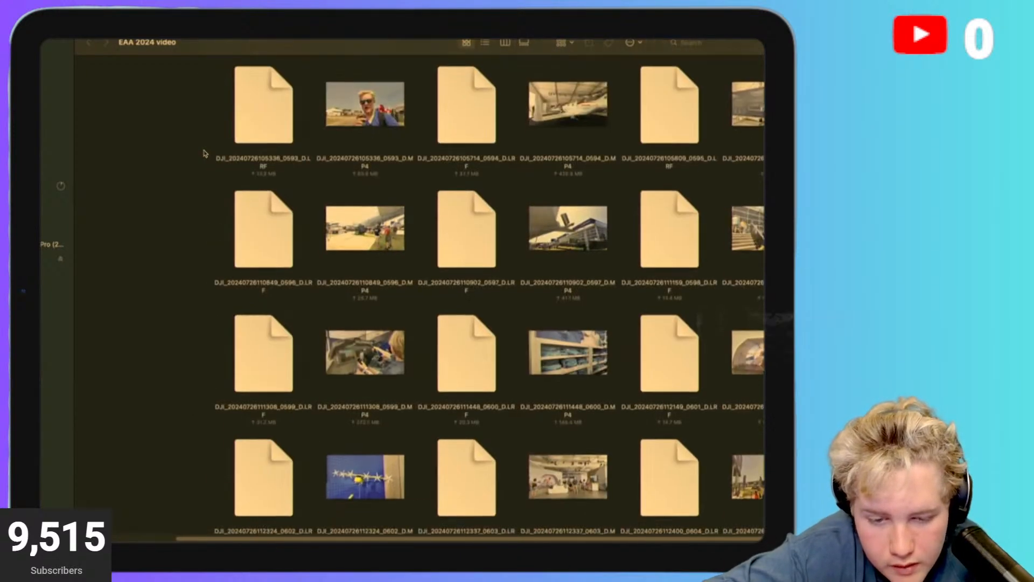
{"action": "scroll", "coordinate": [205, 154], "scroll_direction": "up", "scroll_amount": 15}
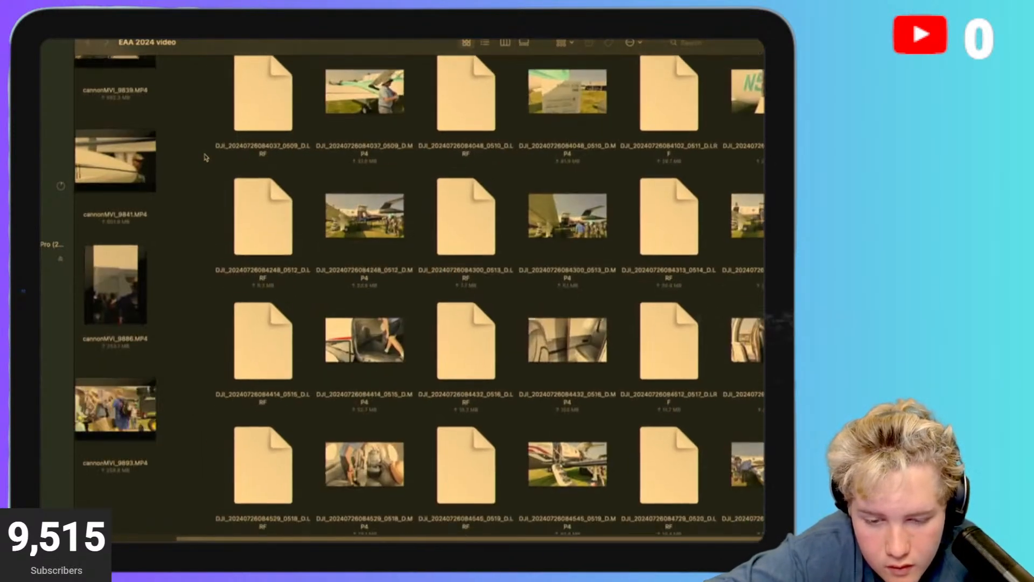
{"action": "scroll", "coordinate": [205, 157], "scroll_direction": "up", "scroll_amount": 3}
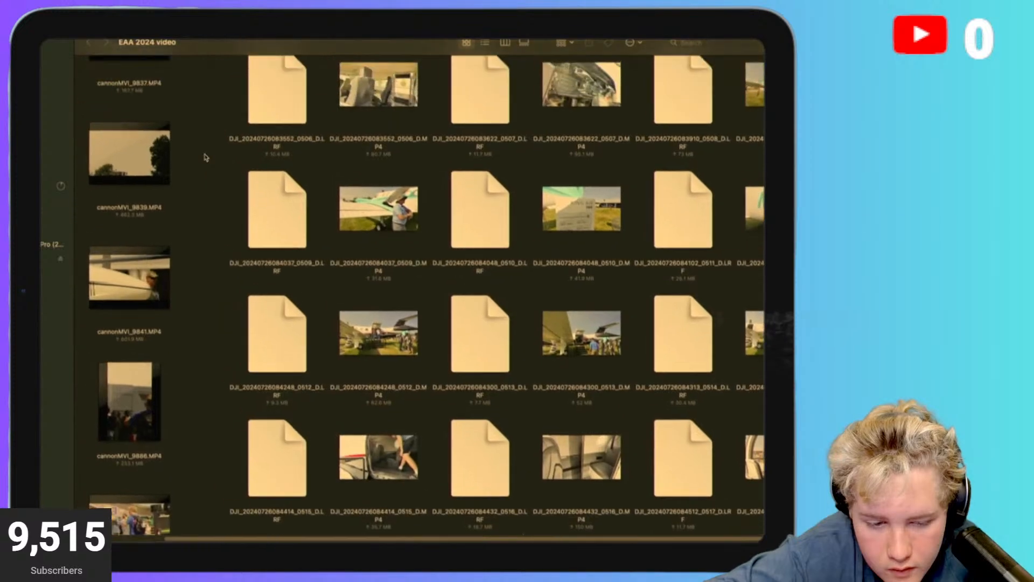
{"action": "scroll", "coordinate": [144, 280], "scroll_direction": "up", "scroll_amount": 10}
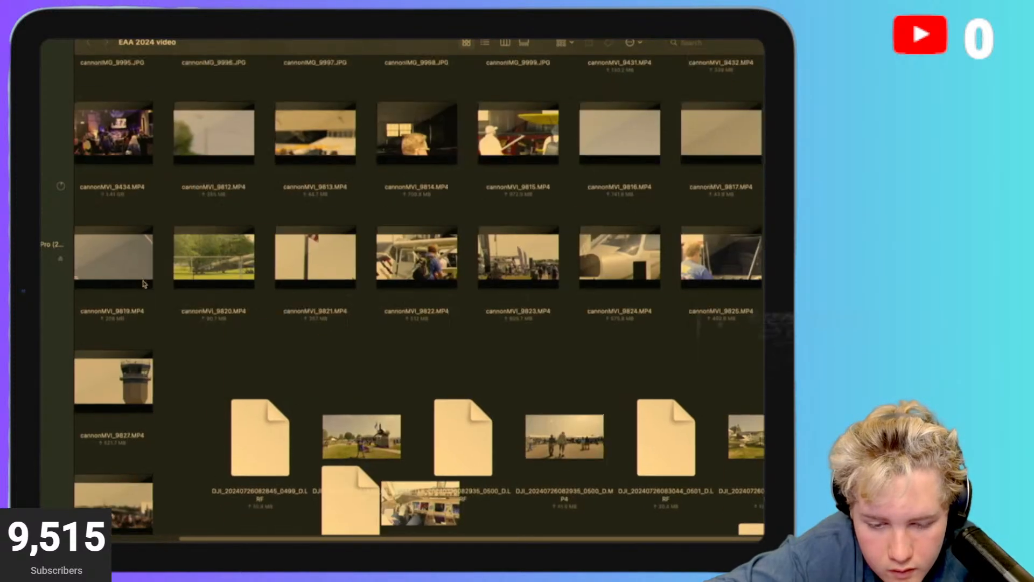
{"action": "scroll", "coordinate": [145, 284], "scroll_direction": "up", "scroll_amount": 15}
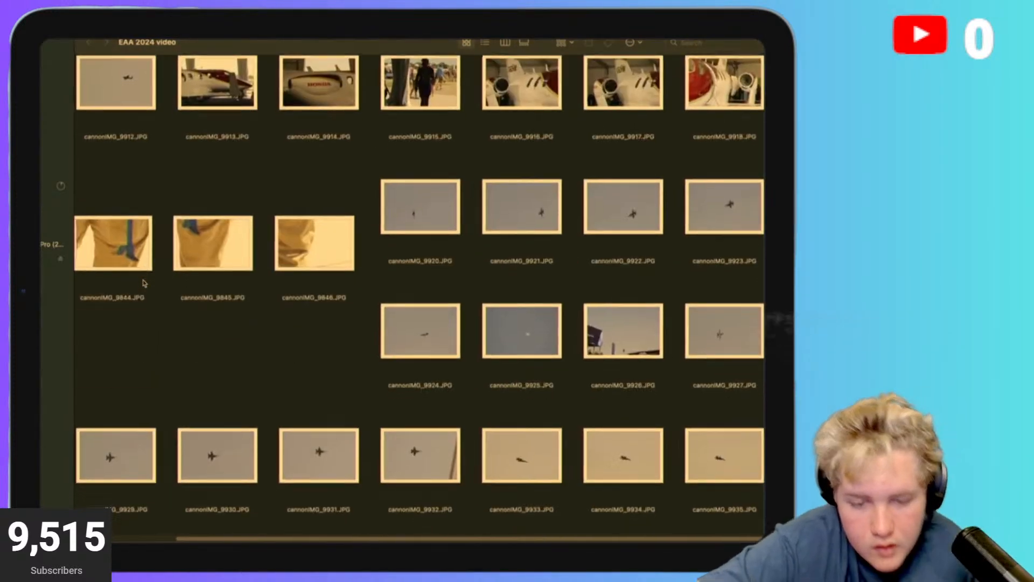
{"action": "scroll", "coordinate": [144, 284], "scroll_direction": "up", "scroll_amount": 5}
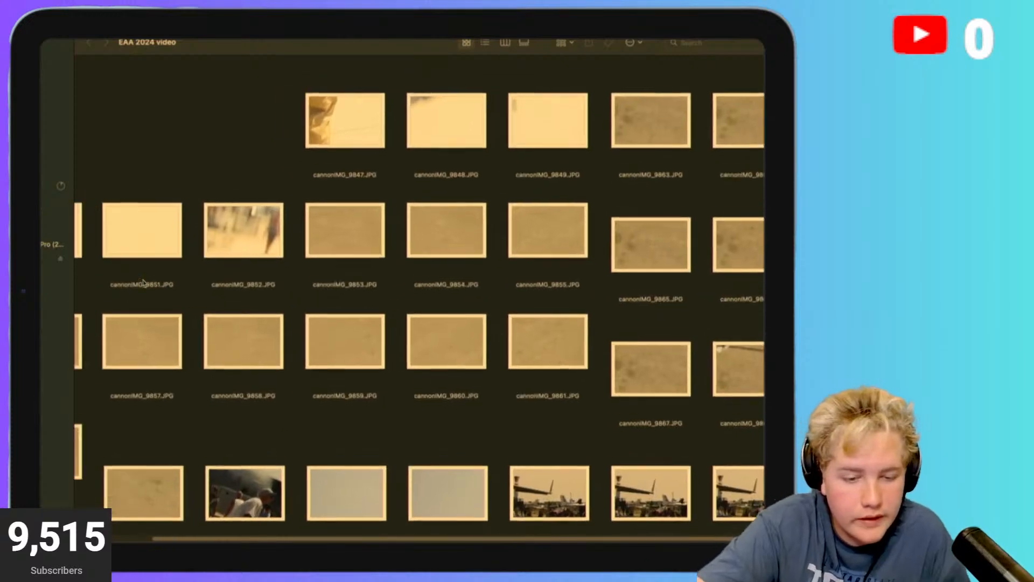
{"action": "scroll", "coordinate": [145, 283], "scroll_direction": "down", "scroll_amount": 10}
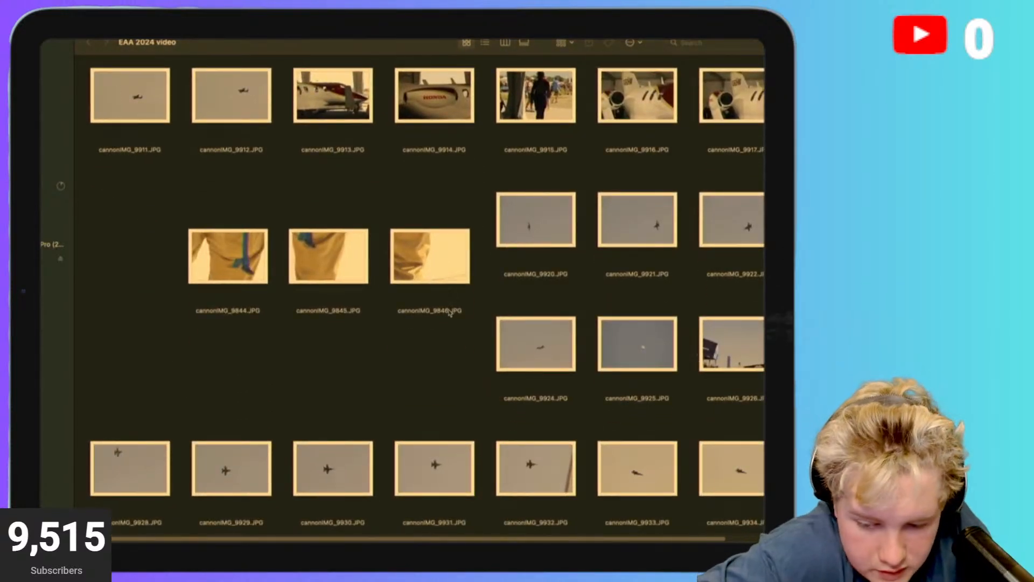
{"action": "scroll", "coordinate": [449, 312], "scroll_direction": "down", "scroll_amount": 2}
{"action": "scroll", "coordinate": [450, 312], "scroll_direction": "right", "scroll_amount": 2}
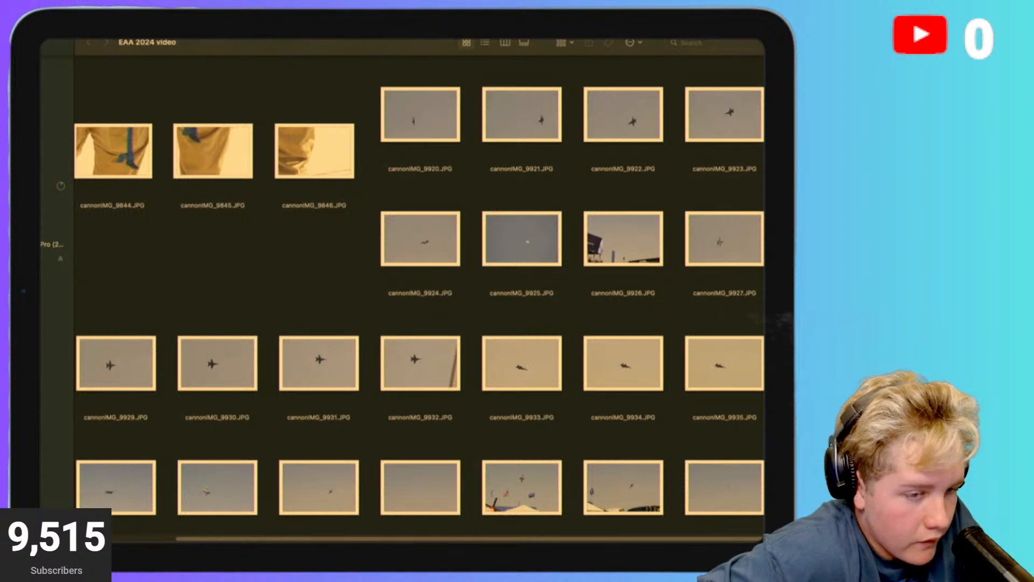
{"action": "key", "text": "super+w"}
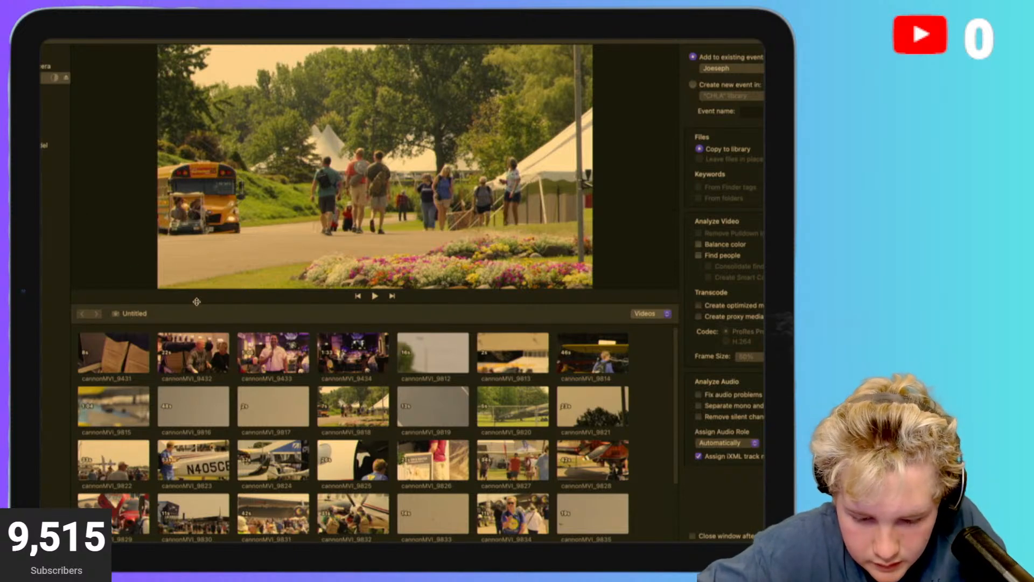
Preview the walkway footage in cannonMVI_9818 and look over the other camera clips in the media import window.
{"action": "scroll", "coordinate": [225, 401], "scroll_direction": "down", "scroll_amount": 3}
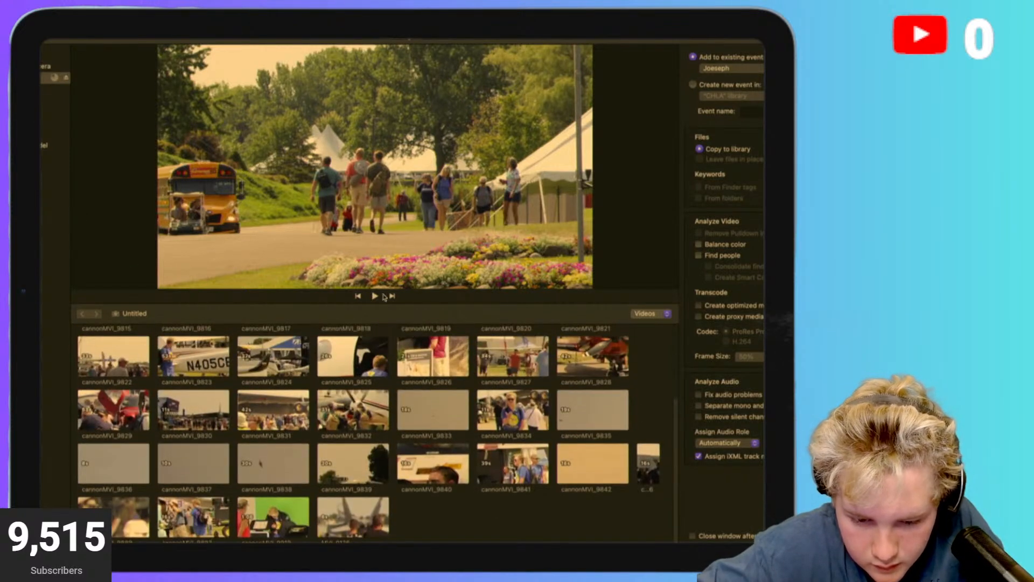
{"action": "left_click", "coordinate": [375, 297]}
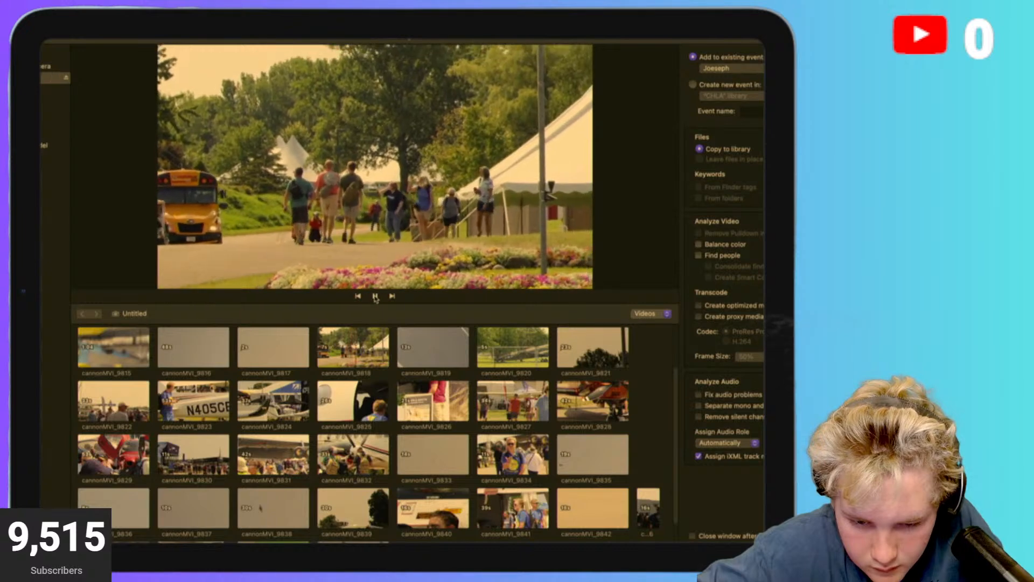
{"action": "left_click", "coordinate": [375, 297]}
{"action": "scroll", "coordinate": [350, 462], "scroll_direction": "down", "scroll_amount": 2}
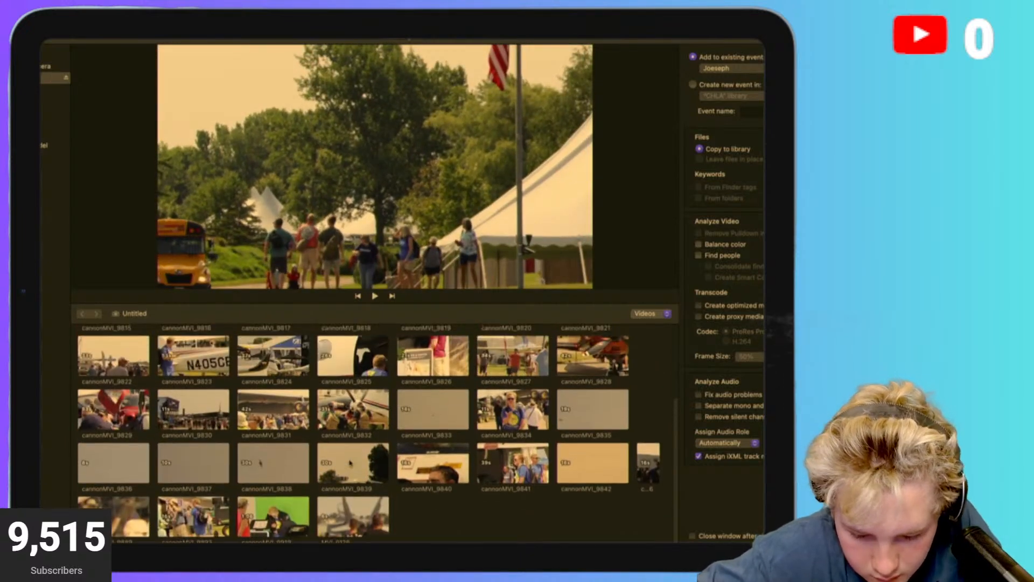
{"action": "scroll", "coordinate": [261, 532], "scroll_direction": "up", "scroll_amount": 2}
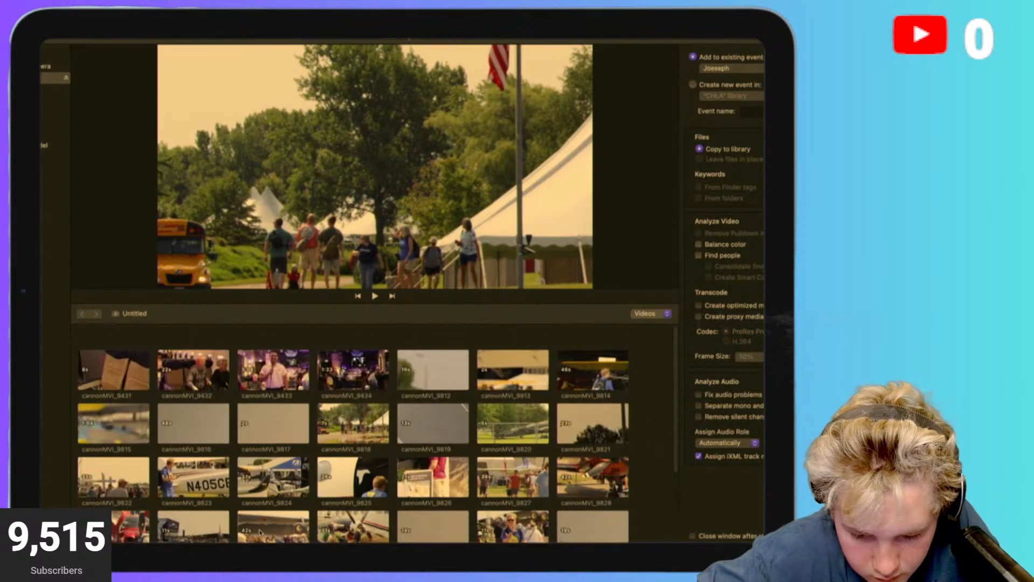
{"action": "scroll", "coordinate": [260, 532], "scroll_direction": "down", "scroll_amount": 2}
Preview the last camera clip, showing the parked fighter jet's tail, and check the surrounding crowd and aircraft clips.
{"action": "left_click", "coordinate": [341, 527]}
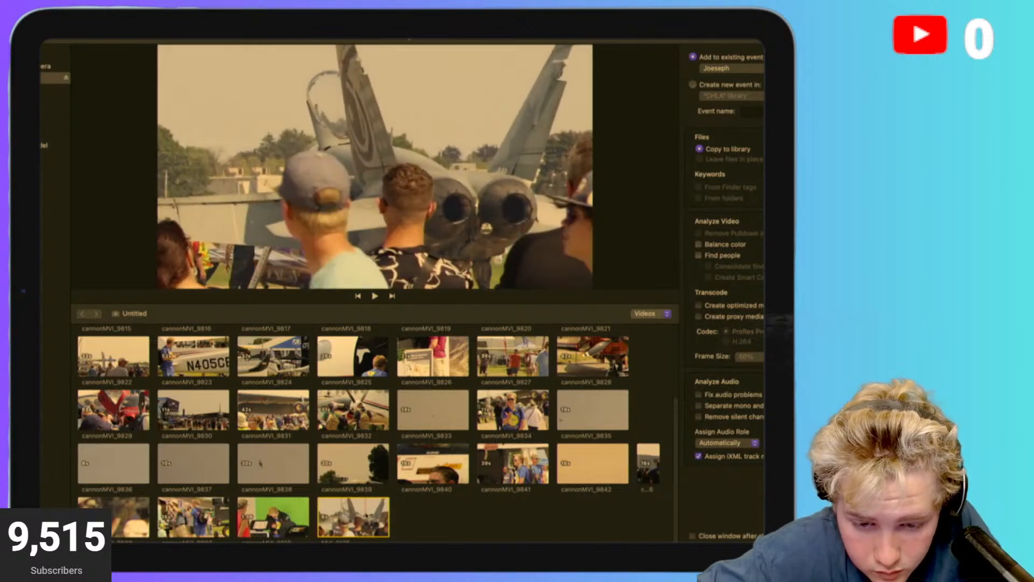
{"action": "left_click", "coordinate": [376, 298]}
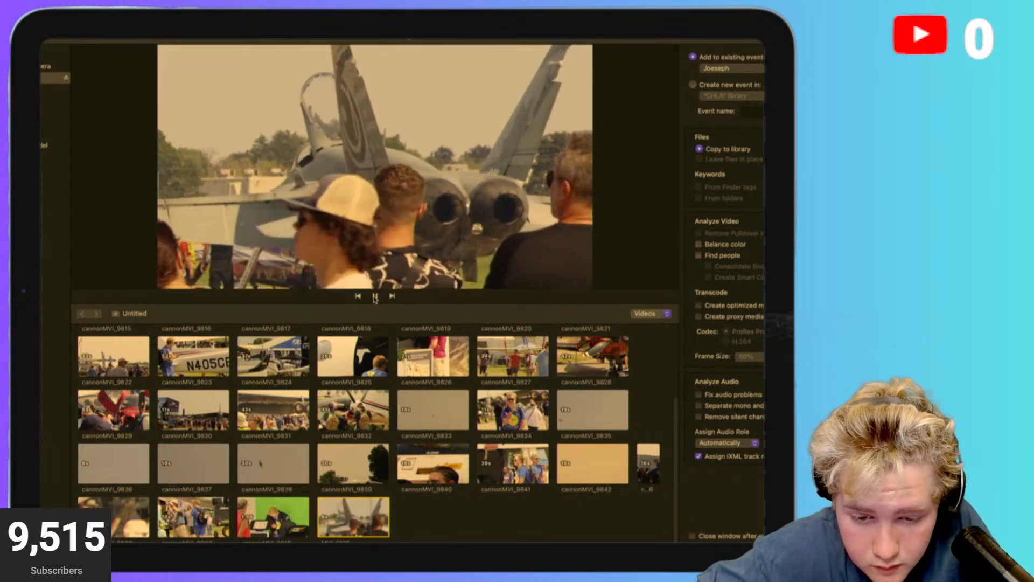
{"action": "left_click", "coordinate": [375, 298]}
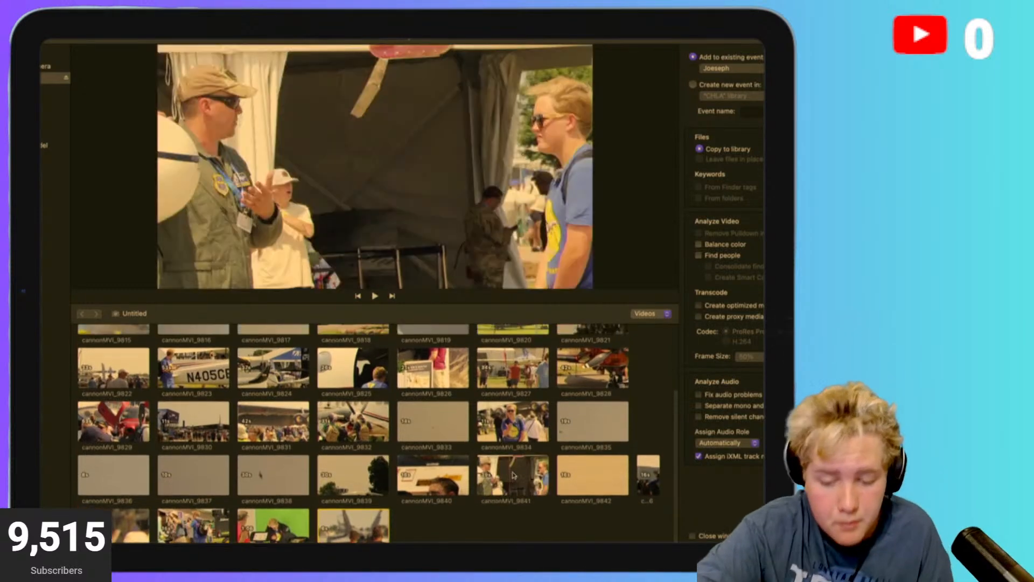
{"action": "scroll", "coordinate": [260, 463], "scroll_direction": "up", "scroll_amount": 4}
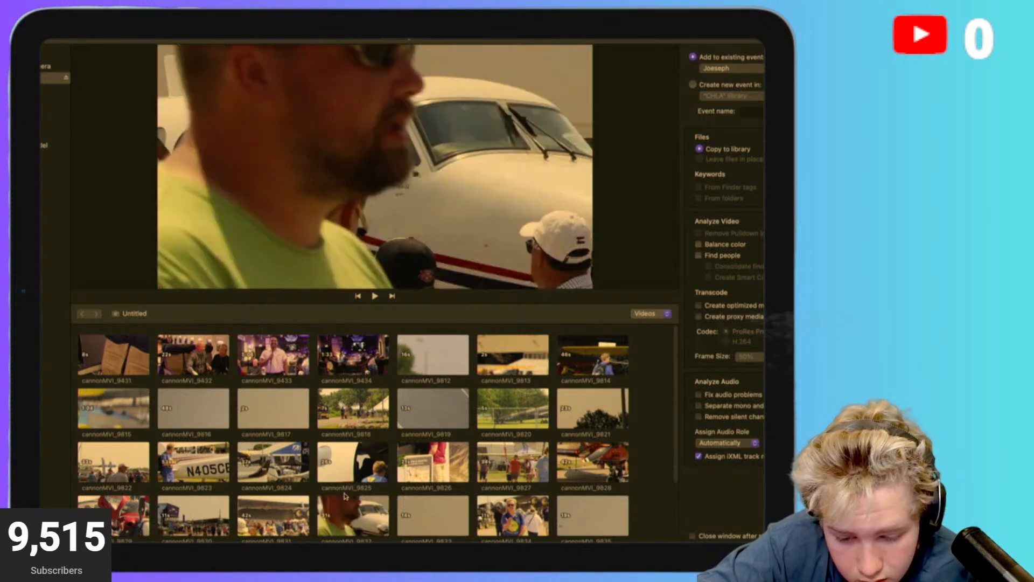
{"action": "scroll", "coordinate": [260, 463], "scroll_direction": "down", "scroll_amount": 4}
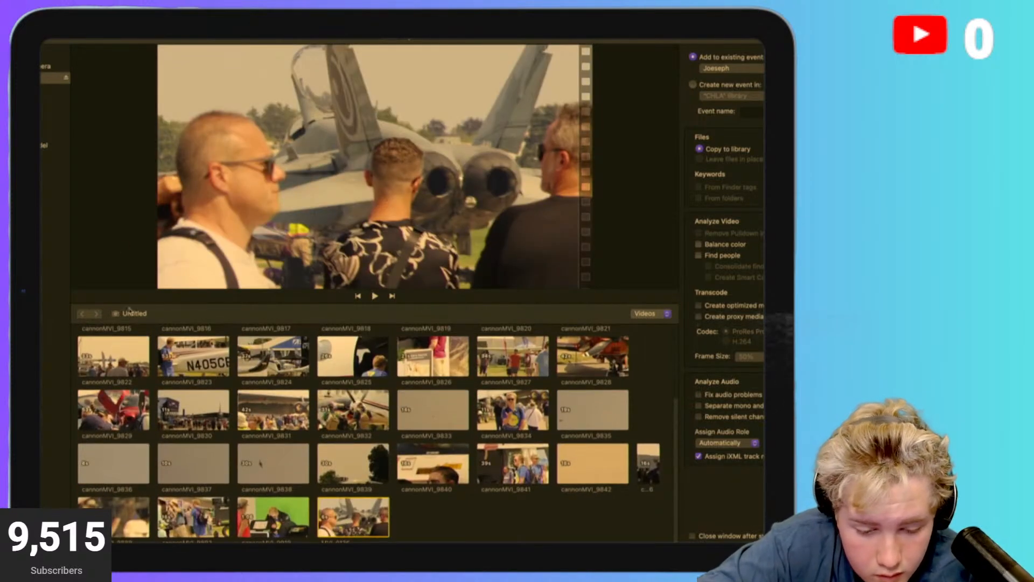
Preview the fighter jet flyby clips cannonMVI_9838, cannonMVI_9833, cannonMVI_9835 and cannonMVI_9837, returning to cannonMVI_9838.
{"action": "left_click", "coordinate": [246, 463]}
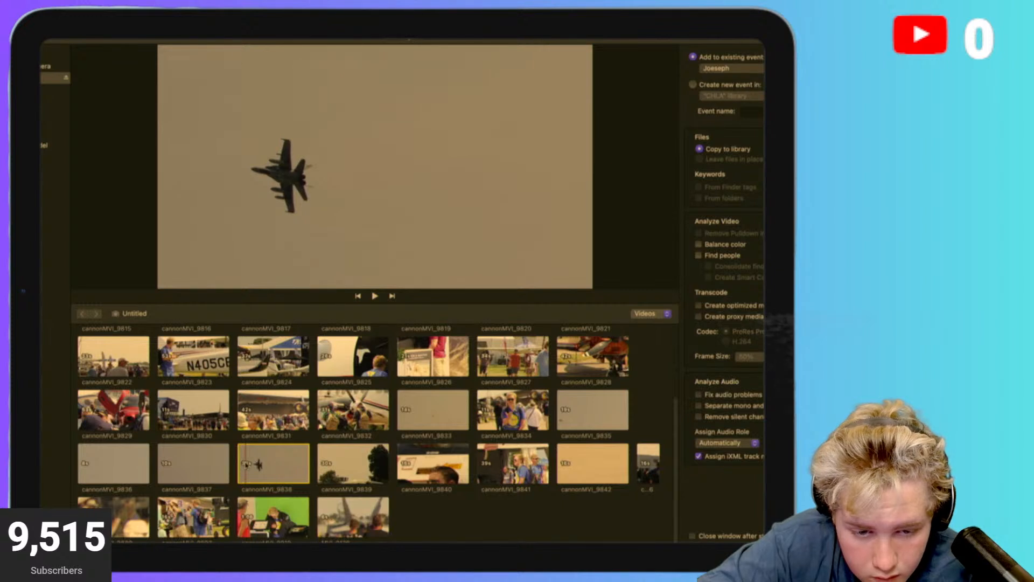
{"action": "key", "text": "space"}
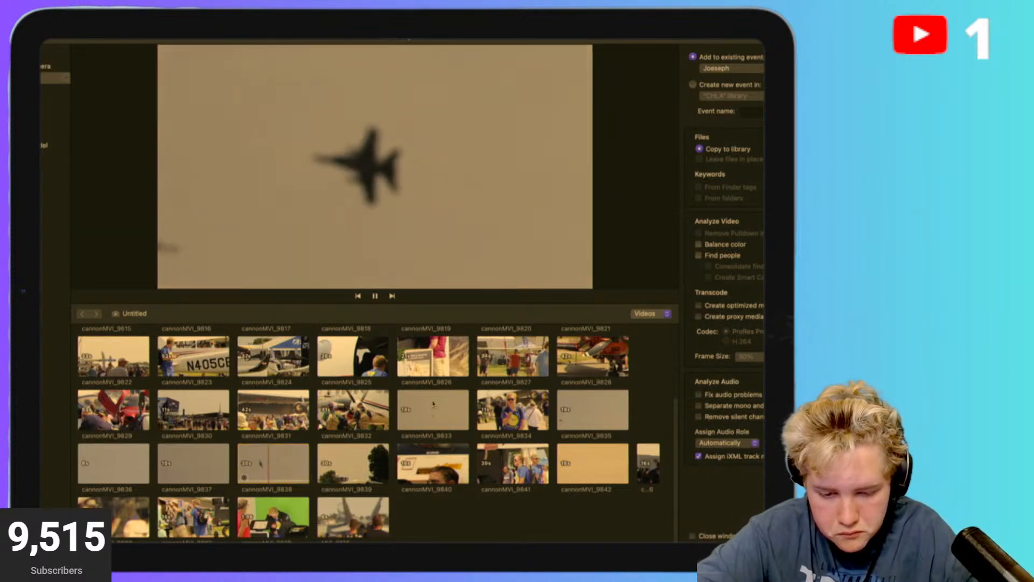
{"action": "left_click", "coordinate": [424, 408]}
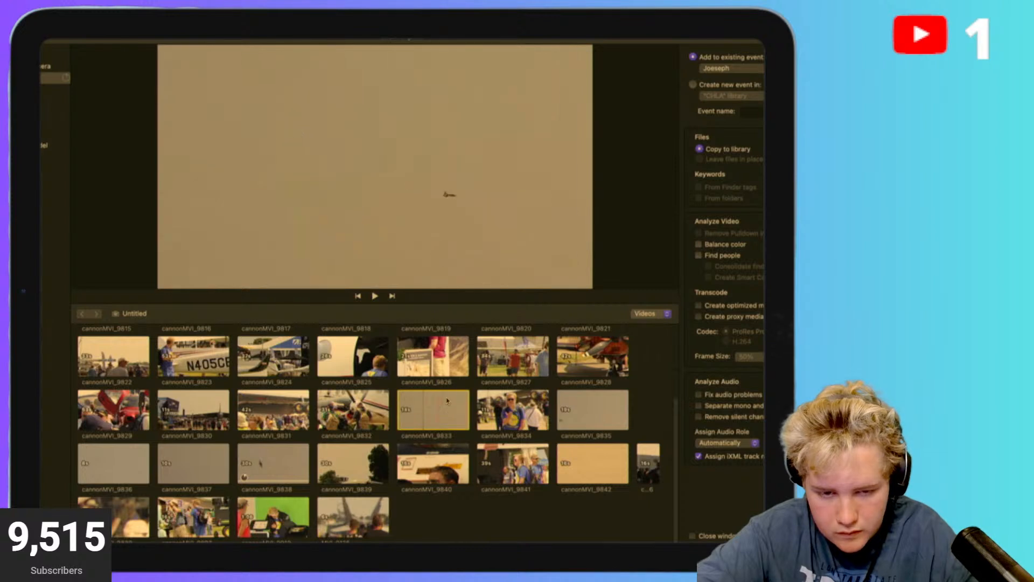
{"action": "left_click", "coordinate": [591, 413]}
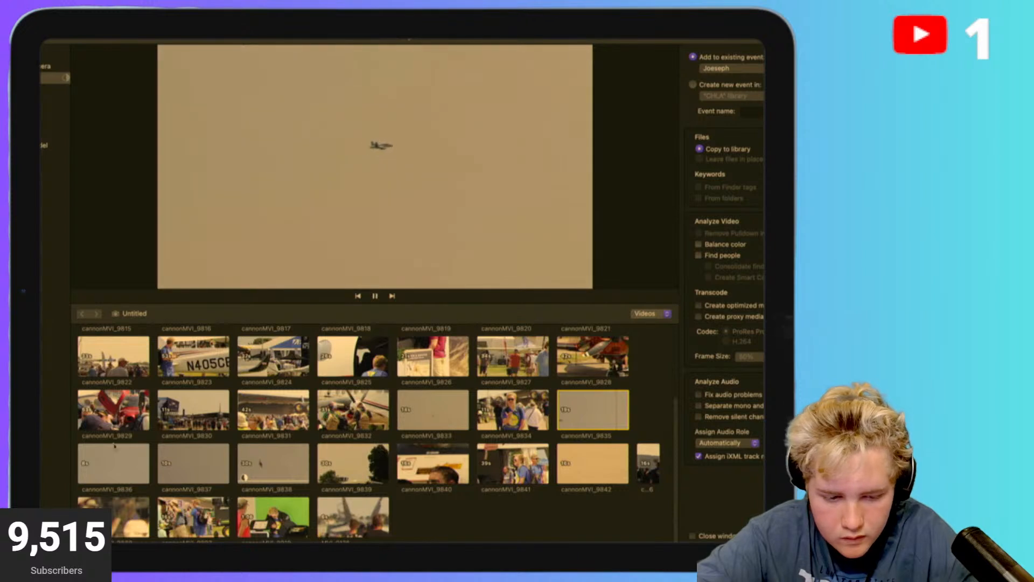
{"action": "left_click", "coordinate": [176, 460]}
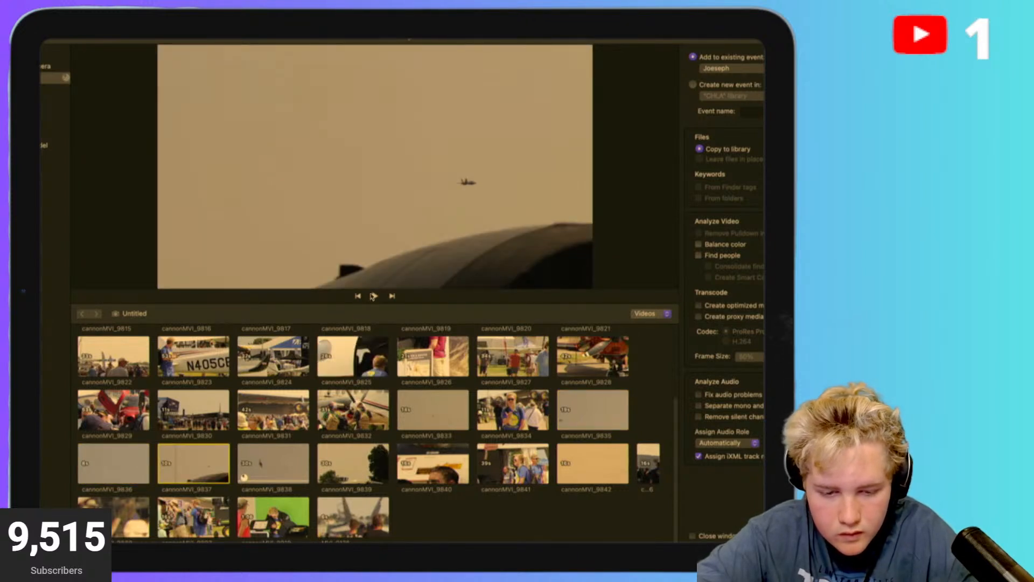
{"action": "left_click", "coordinate": [373, 295]}
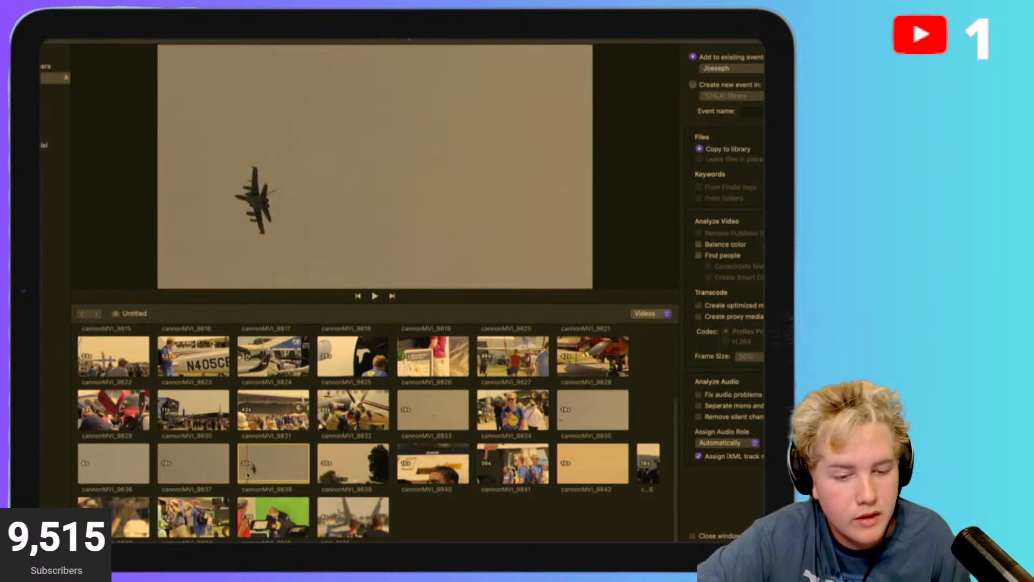
{"action": "left_click", "coordinate": [277, 472]}
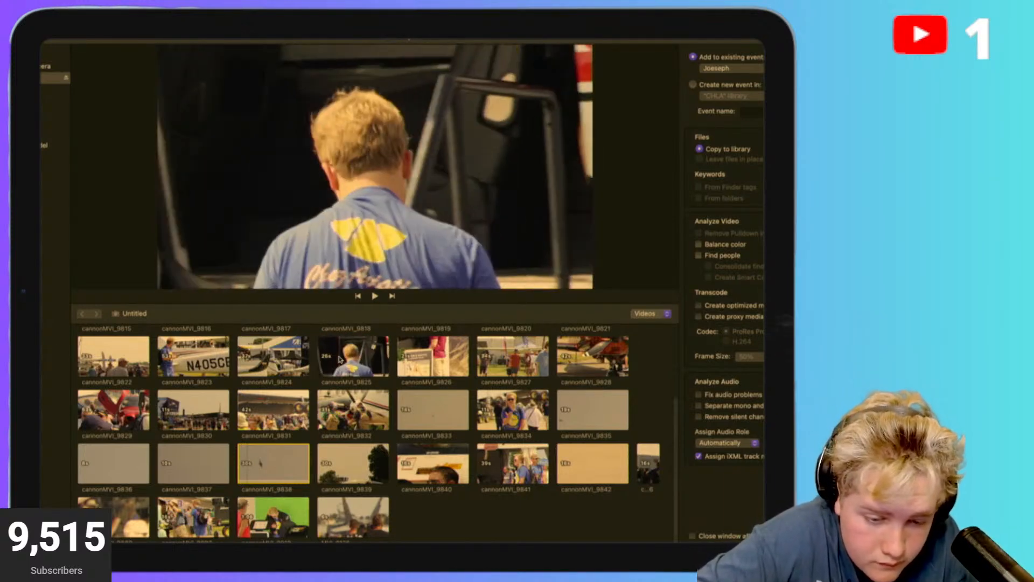
Preview the earlier flying clips cannonMVI_9816, cannonMVI_9819 and cannonMVI_9812.
{"action": "scroll", "coordinate": [333, 361], "scroll_direction": "up", "scroll_amount": 4}
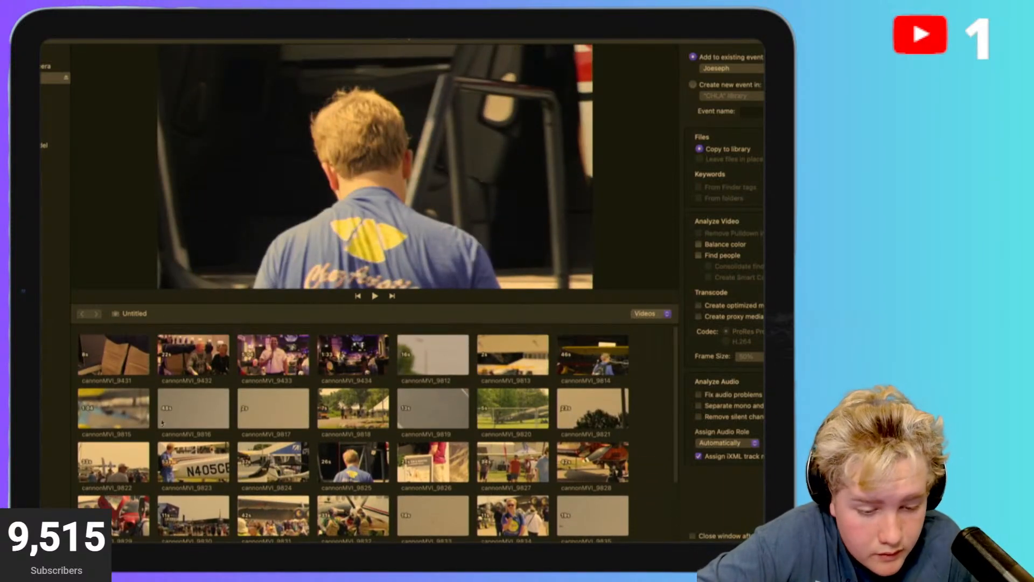
{"action": "left_click", "coordinate": [180, 416]}
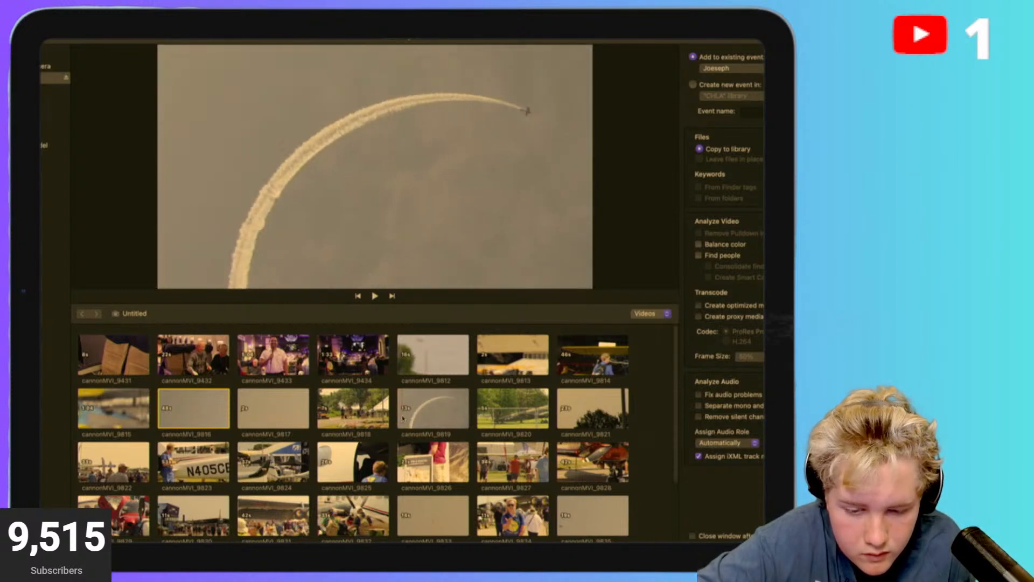
{"action": "left_click", "coordinate": [403, 418]}
{"action": "key", "text": "space"}
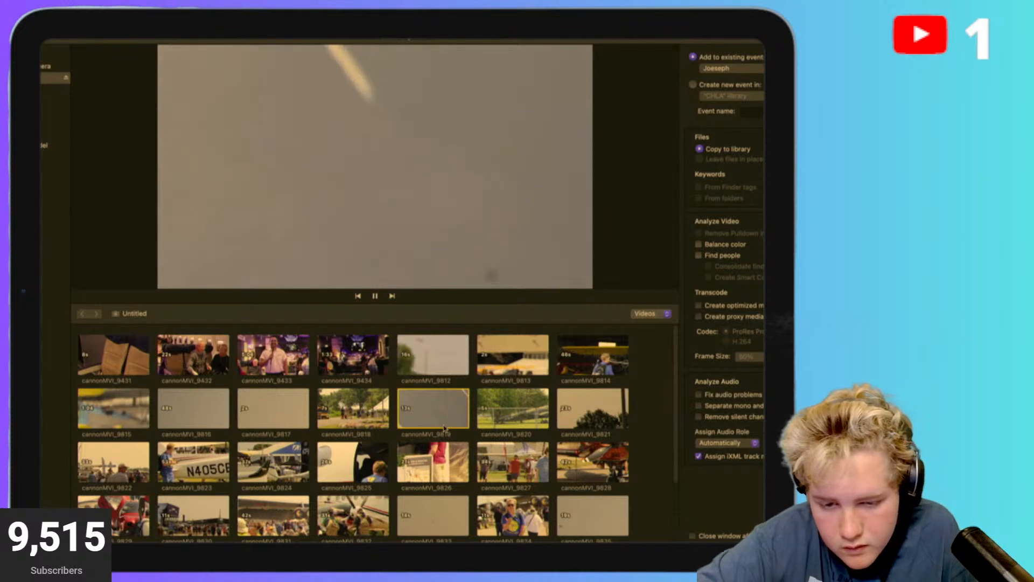
{"action": "key", "text": "space"}
{"action": "left_click", "coordinate": [462, 359]}
{"action": "key", "text": "space"}
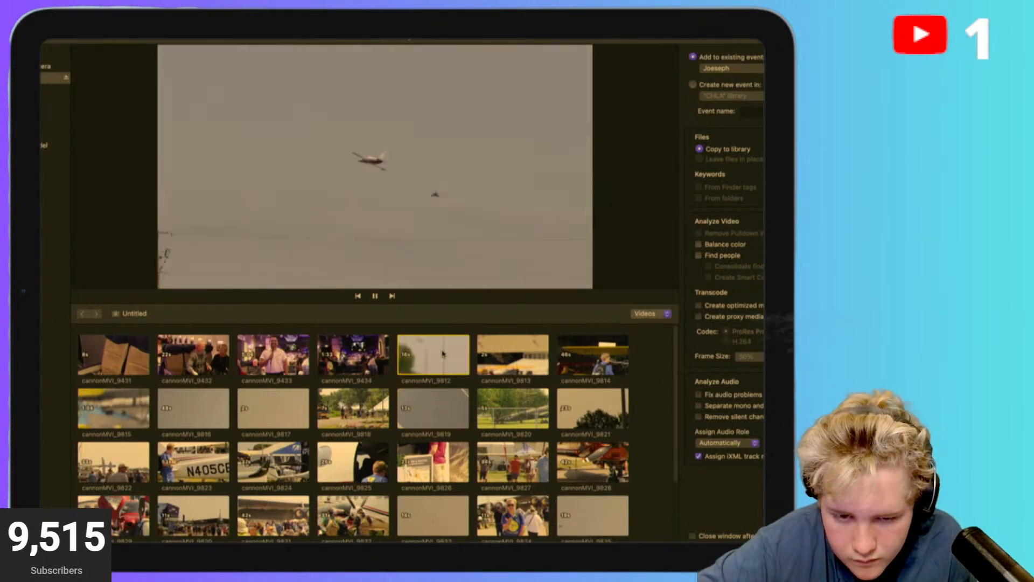
Preview cannonMVI_9839, cannonMVI_9833 and the red propeller plane clip cannonMVI_9828.
{"action": "scroll", "coordinate": [443, 353], "scroll_direction": "down", "scroll_amount": 3}
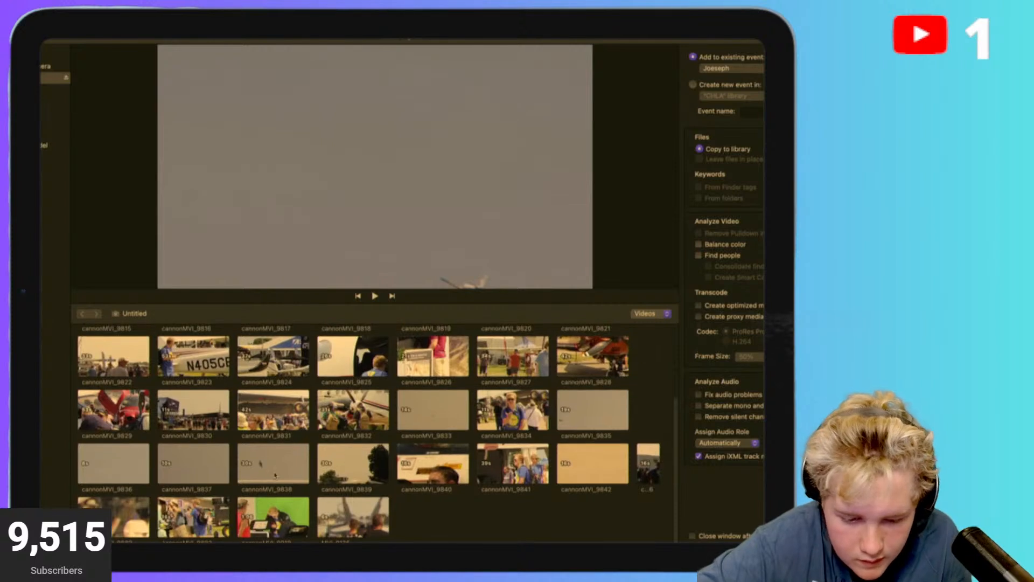
{"action": "left_click", "coordinate": [333, 472]}
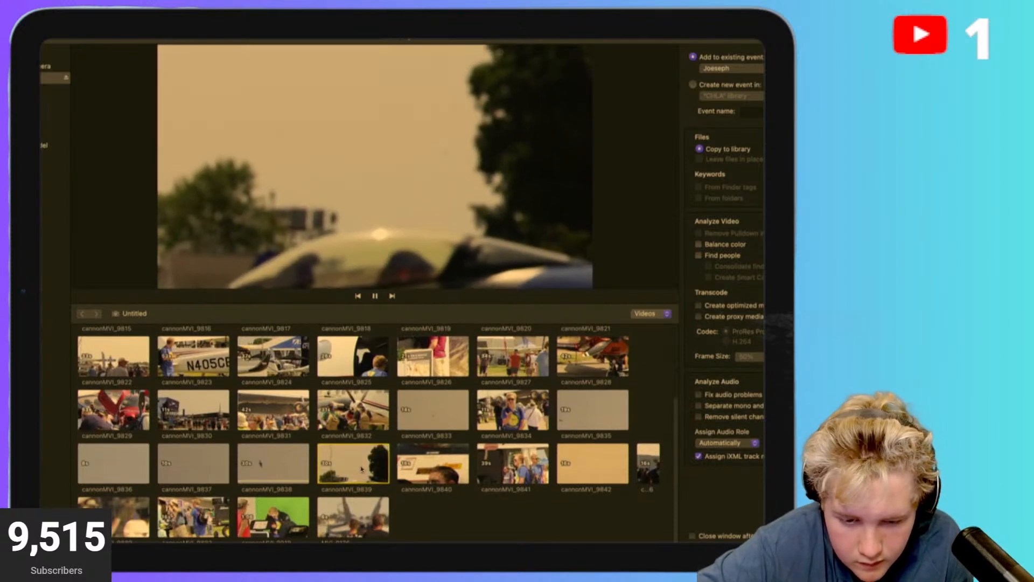
{"action": "key", "text": "space"}
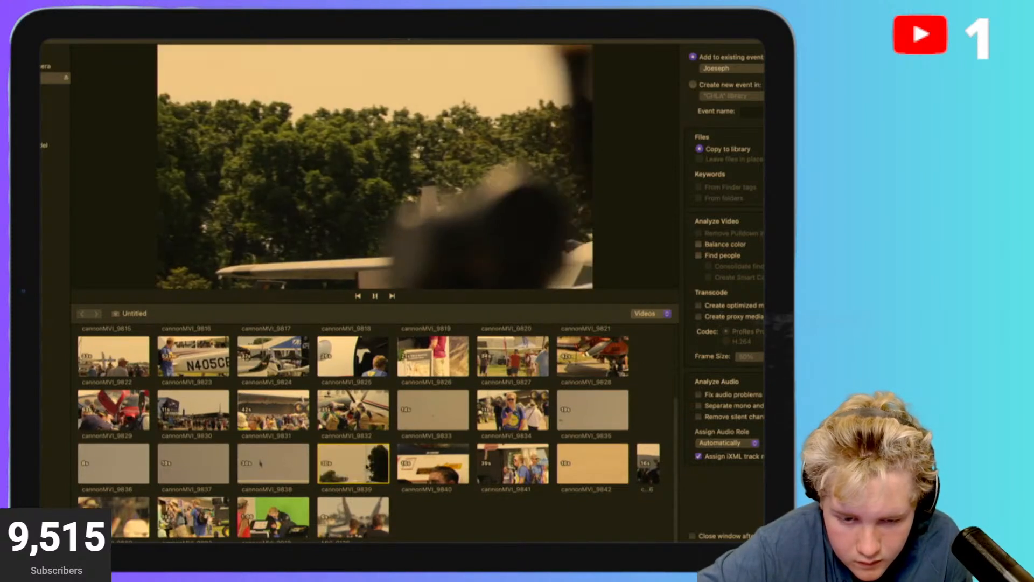
{"action": "left_click", "coordinate": [423, 410]}
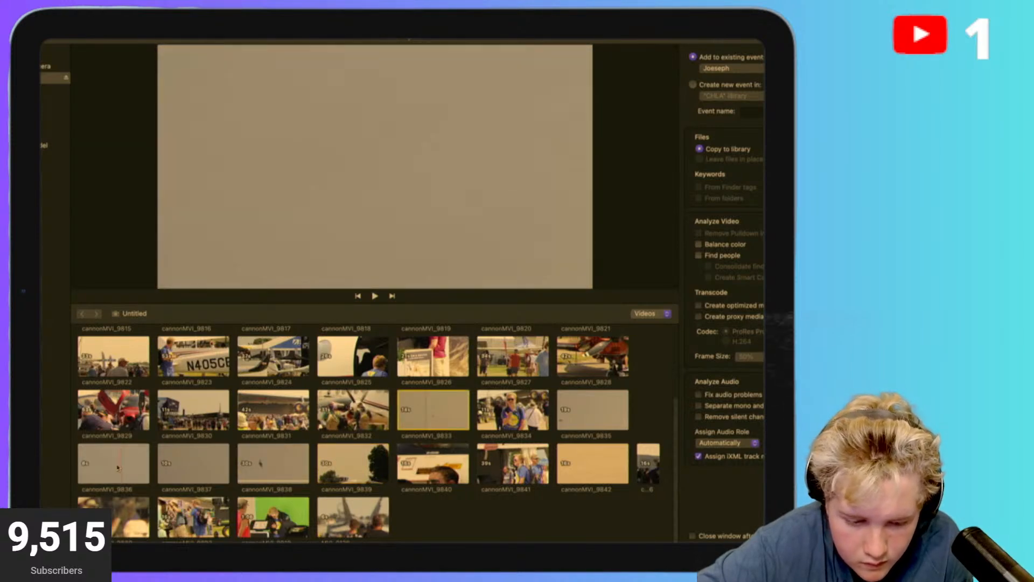
{"action": "scroll", "coordinate": [506, 497], "scroll_direction": "up", "scroll_amount": 1}
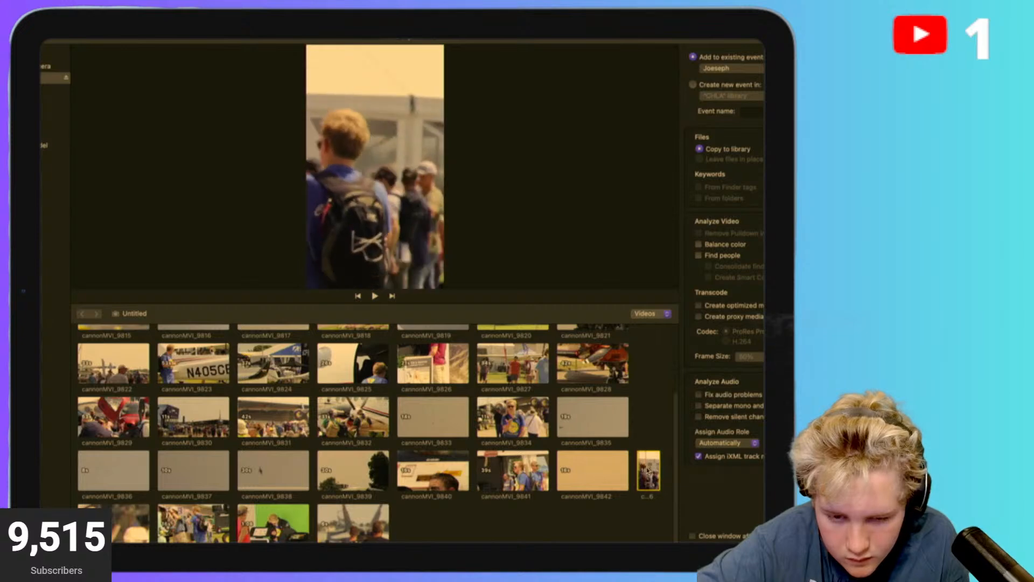
{"action": "scroll", "coordinate": [571, 420], "scroll_direction": "up", "scroll_amount": 3}
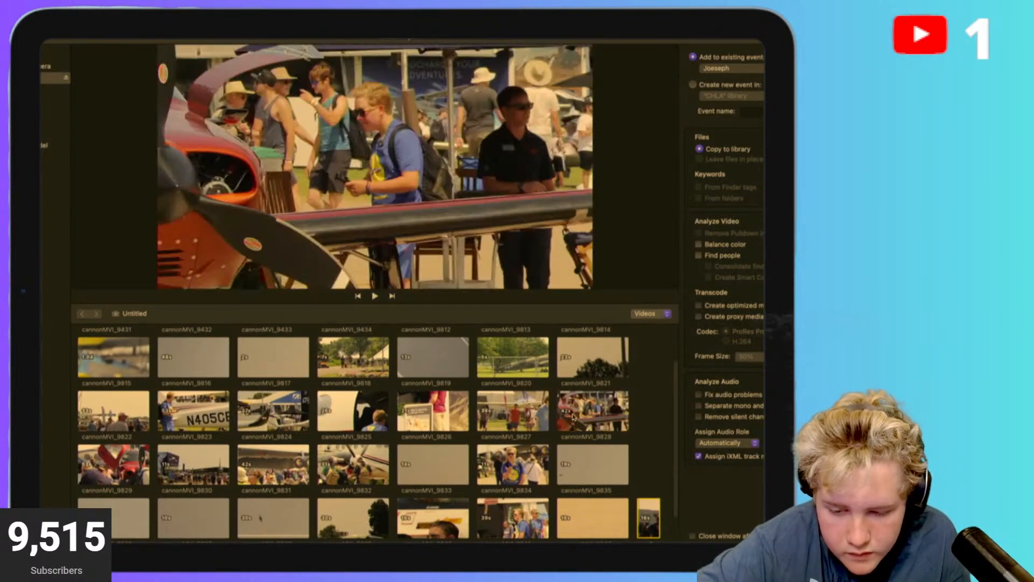
{"action": "key", "text": "space"}
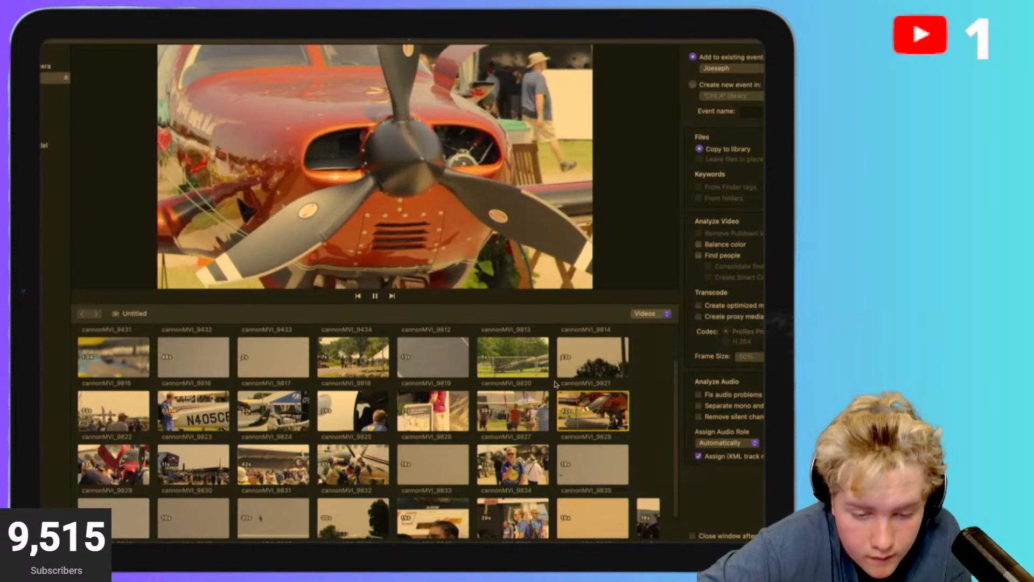
{"action": "scroll", "coordinate": [345, 384], "scroll_direction": "up", "scroll_amount": 2}
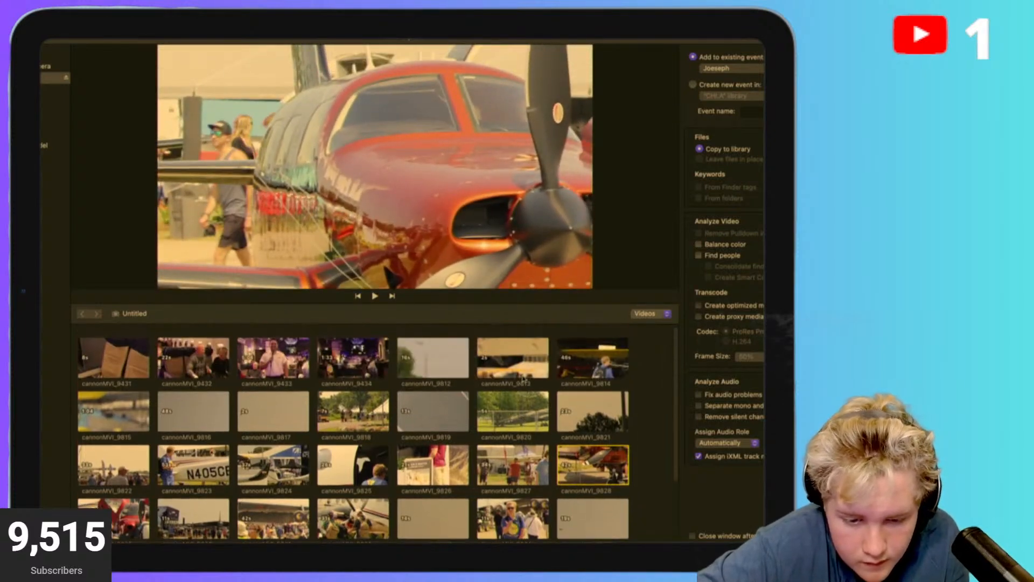
Review the smoke-trail clip cannonMVI_9816 once more and close the media import window.
{"action": "left_click", "coordinate": [167, 409]}
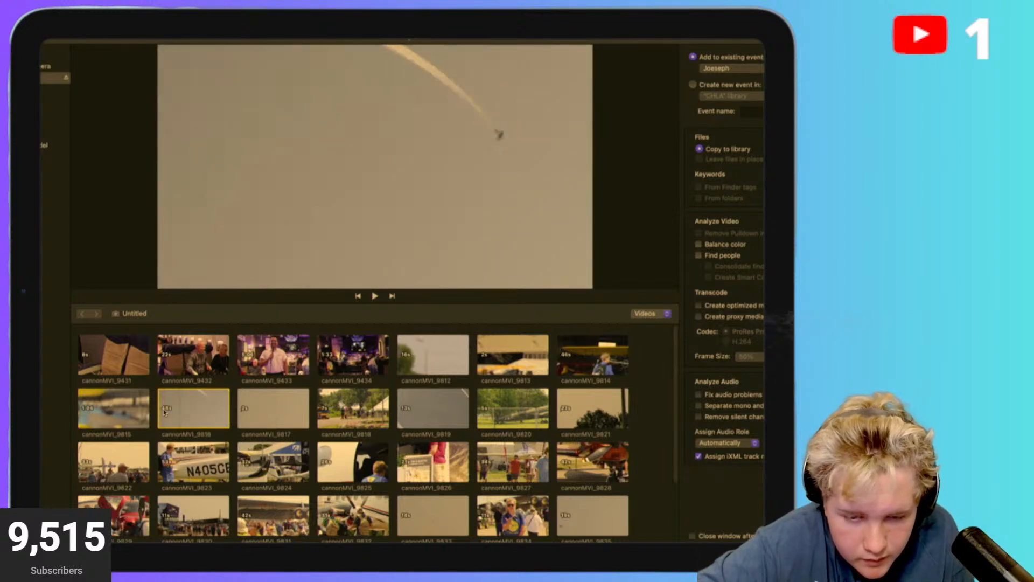
{"action": "key", "text": "space"}
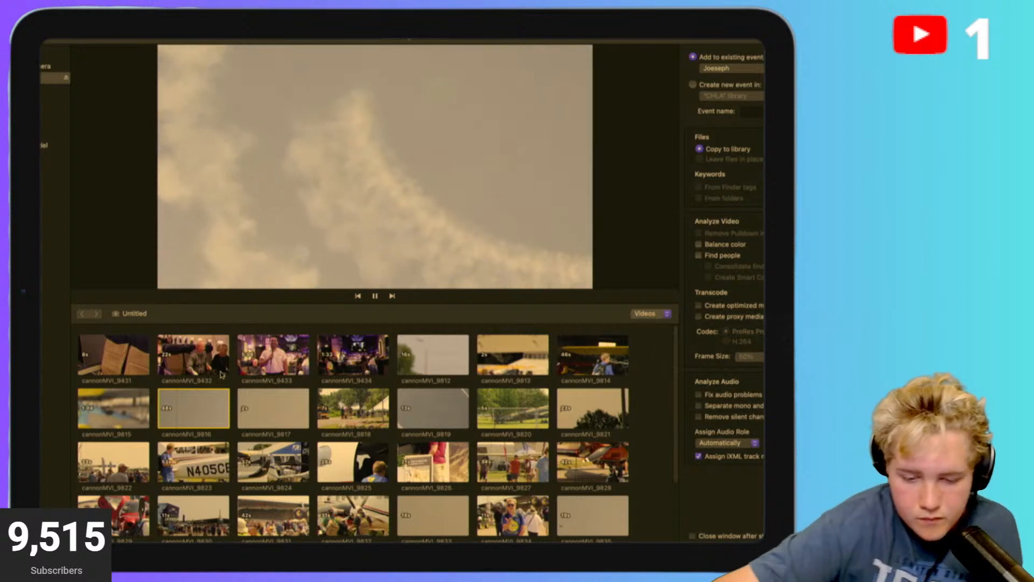
{"action": "key", "text": "space"}
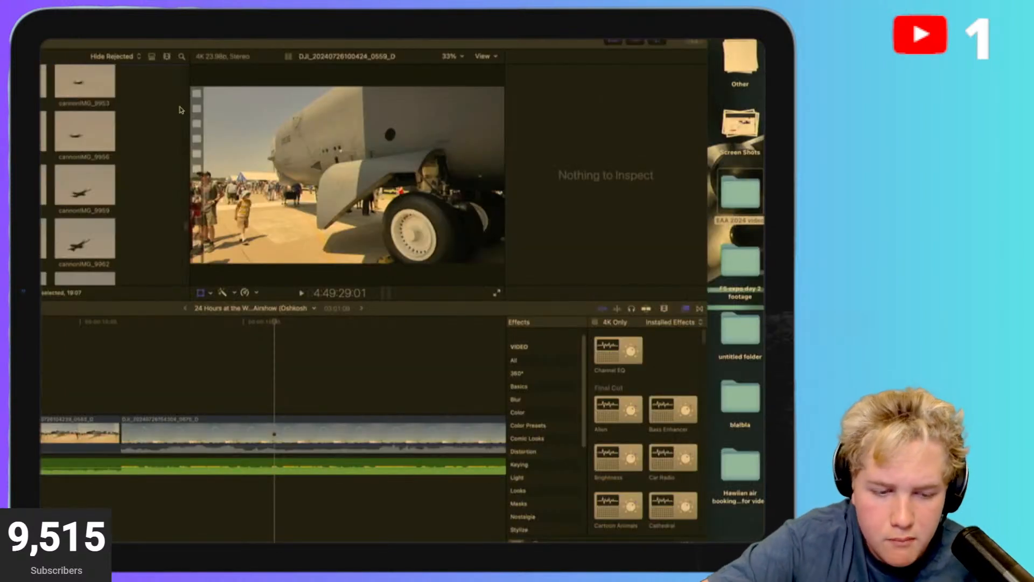
Look through the event's cannonIMG jet photos and play the opening montage into its smoke-trail shot.
{"action": "scroll", "coordinate": [128, 143], "scroll_direction": "up", "scroll_amount": 1}
{"action": "scroll", "coordinate": [128, 143], "scroll_direction": "down", "scroll_amount": 1}
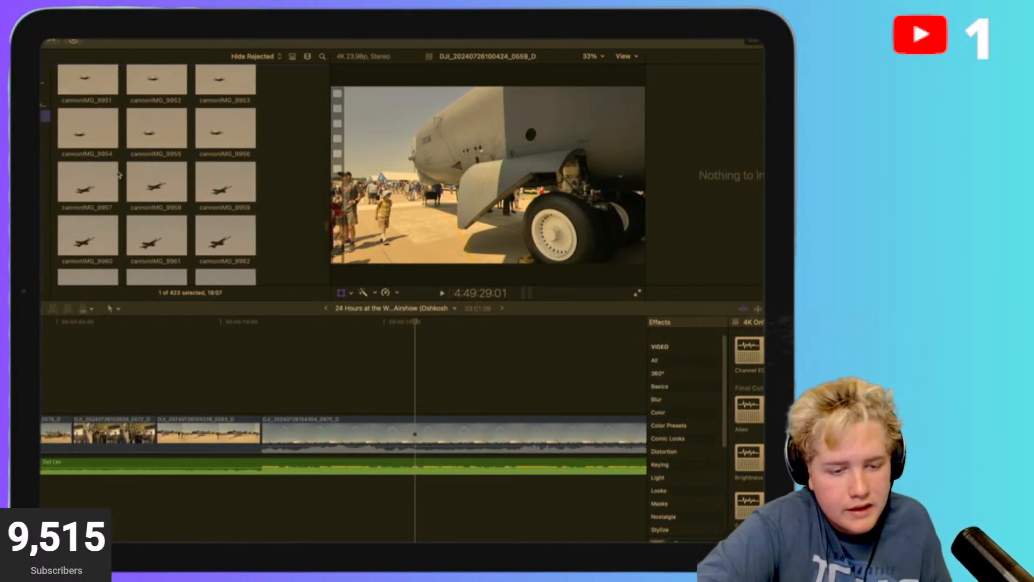
{"action": "scroll", "coordinate": [118, 174], "scroll_direction": "down", "scroll_amount": 3}
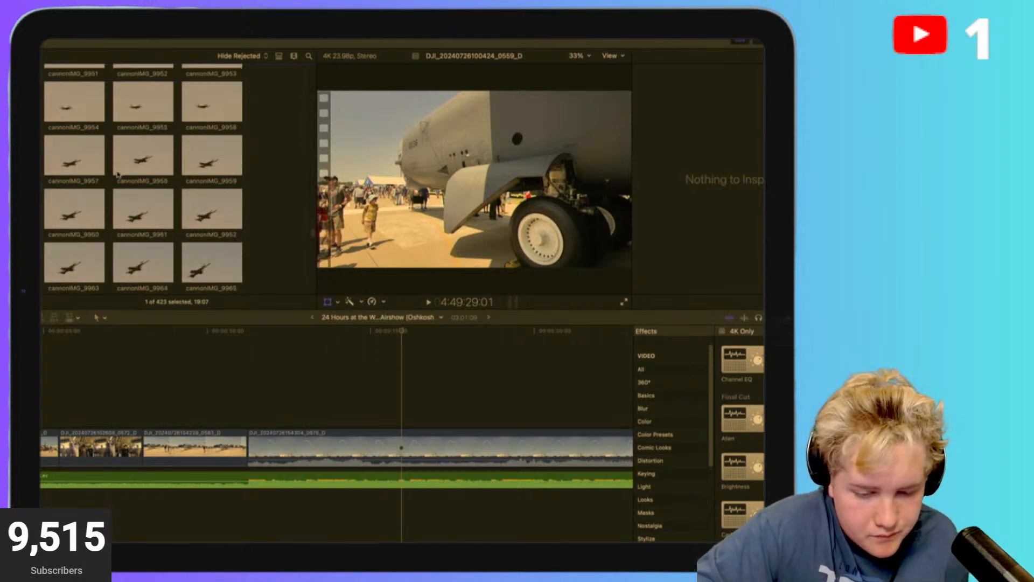
{"action": "left_click", "coordinate": [202, 334]}
{"action": "key", "text": "space"}
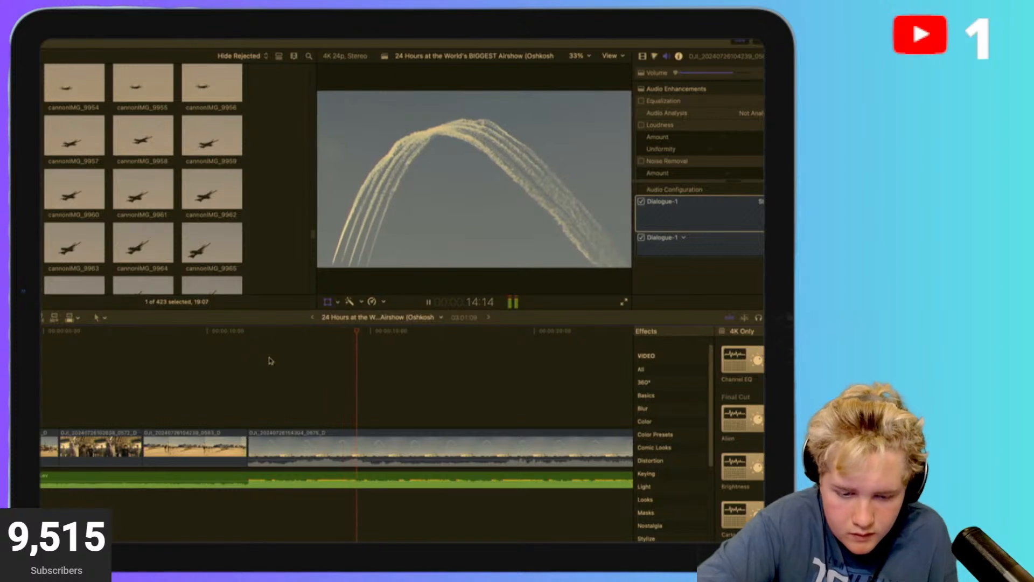
{"action": "key", "text": "space"}
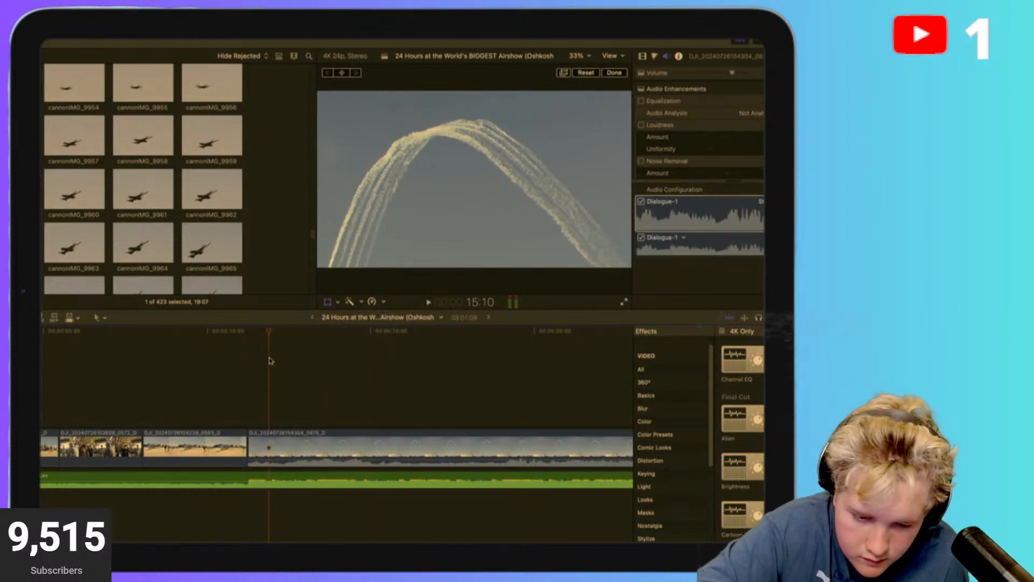
Replay the cut from the parked-jet shot into the smoke-trail shot several times to judge its timing.
{"action": "key", "text": "space"}
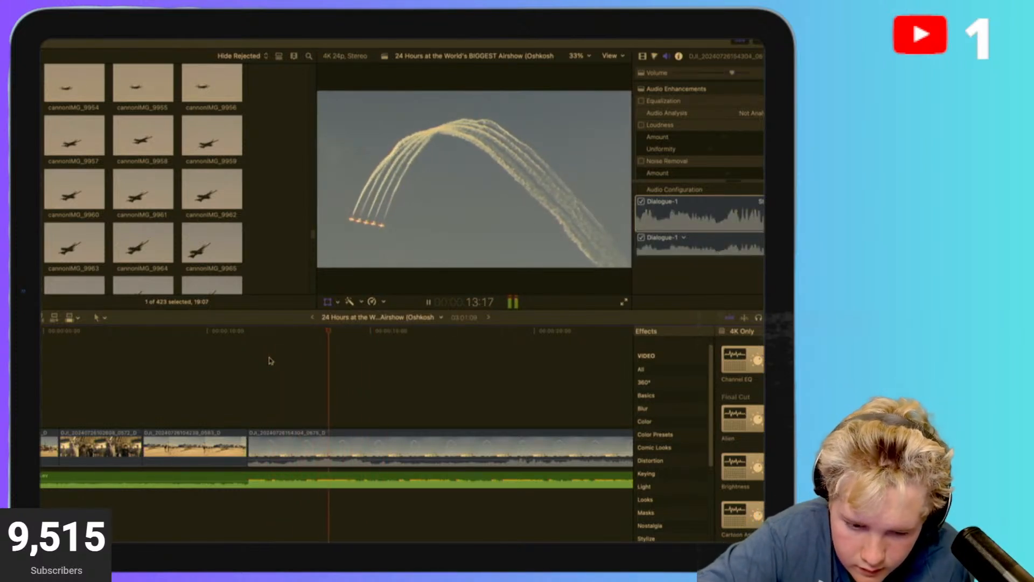
{"action": "key", "text": "space"}
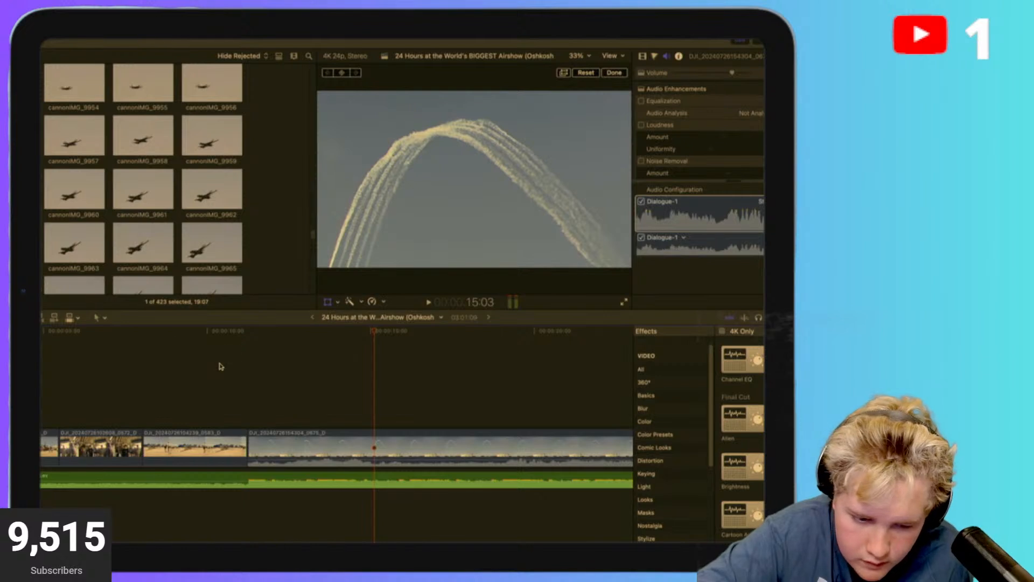
{"action": "key", "text": "space"}
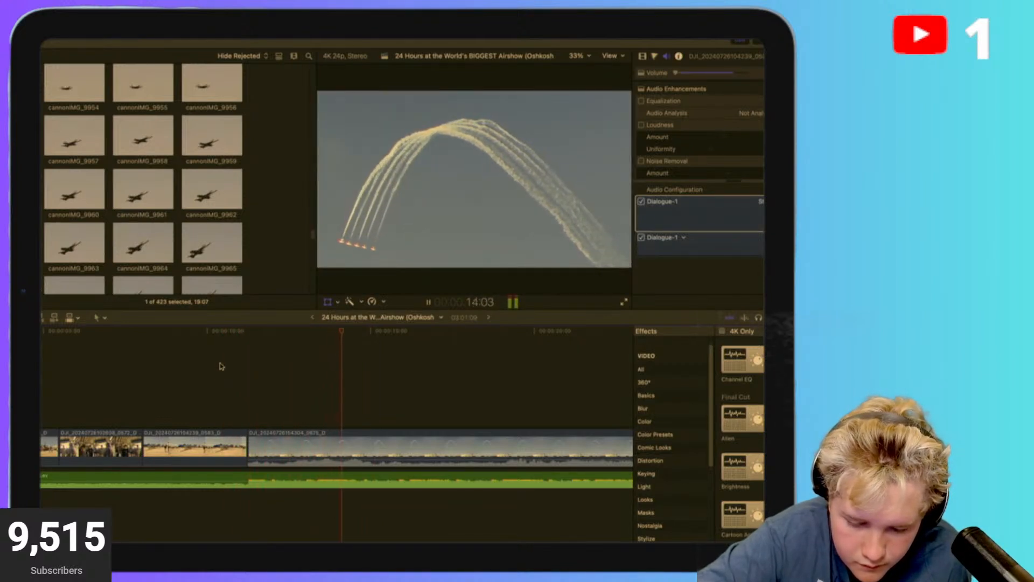
{"action": "key", "text": "space"}
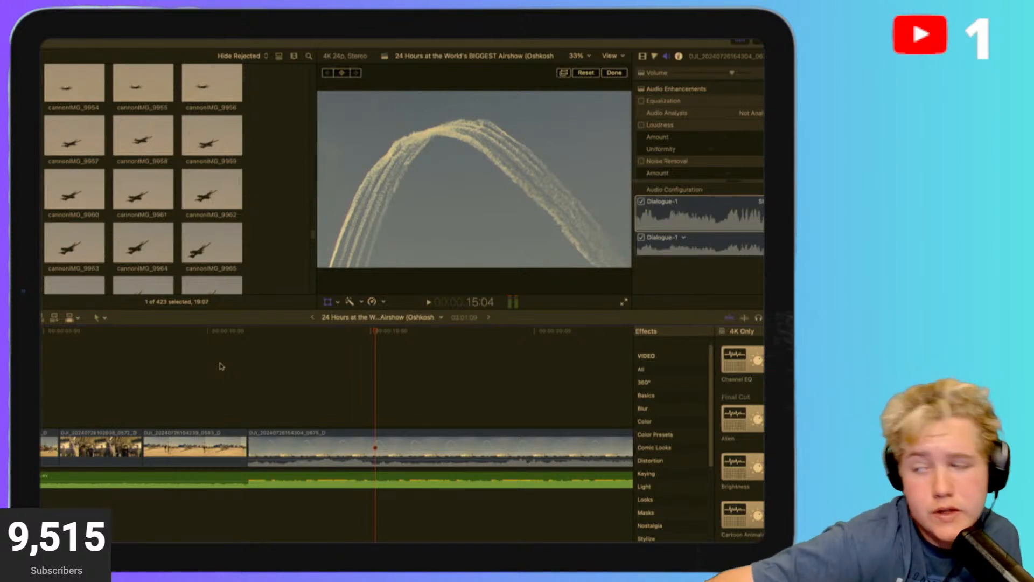
{"action": "left_click", "coordinate": [222, 366]}
{"action": "key", "text": "space"}
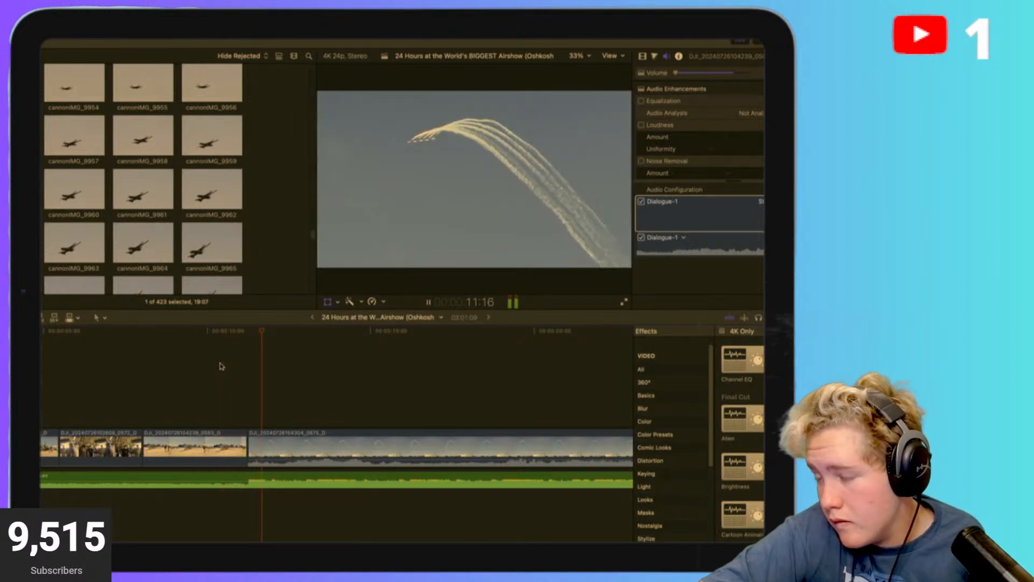
{"action": "key", "text": "space"}
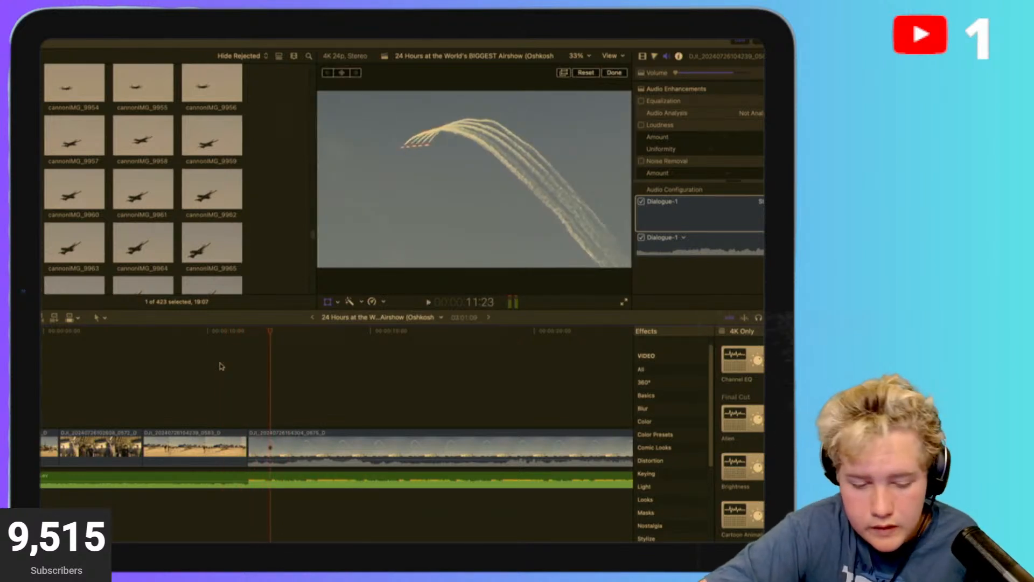
Trim about nine frames off the start of the smoke-trail clip, directly after the parked-jet shot, in small increments.
{"action": "scroll", "coordinate": [229, 414], "scroll_direction": "up", "scroll_amount": 10}
{"action": "scroll", "coordinate": [229, 413], "scroll_direction": "left", "scroll_amount": 5}
{"action": "scroll", "coordinate": [229, 414], "scroll_direction": "left", "scroll_amount": 10}
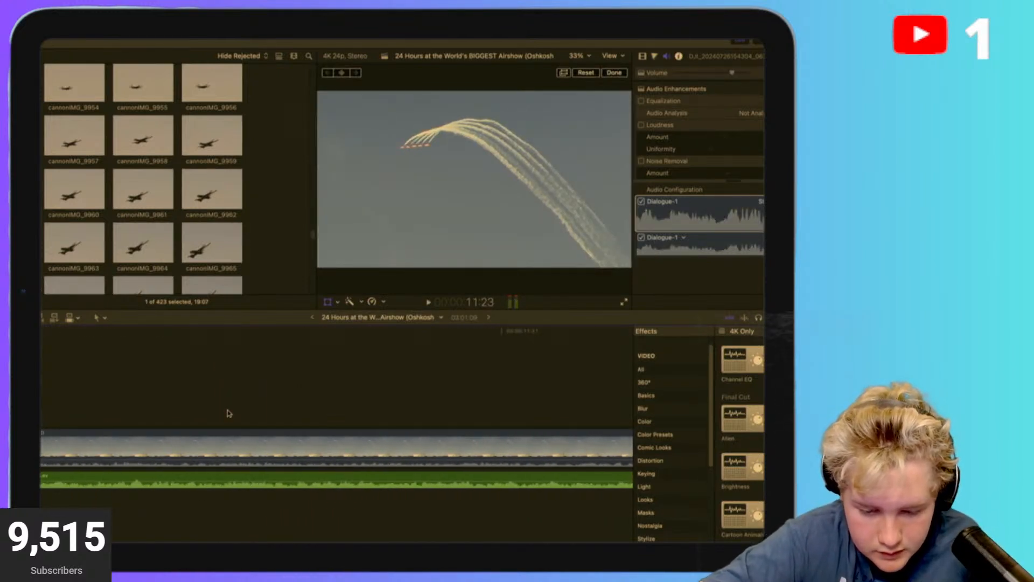
{"action": "scroll", "coordinate": [229, 413], "scroll_direction": "left", "scroll_amount": 10}
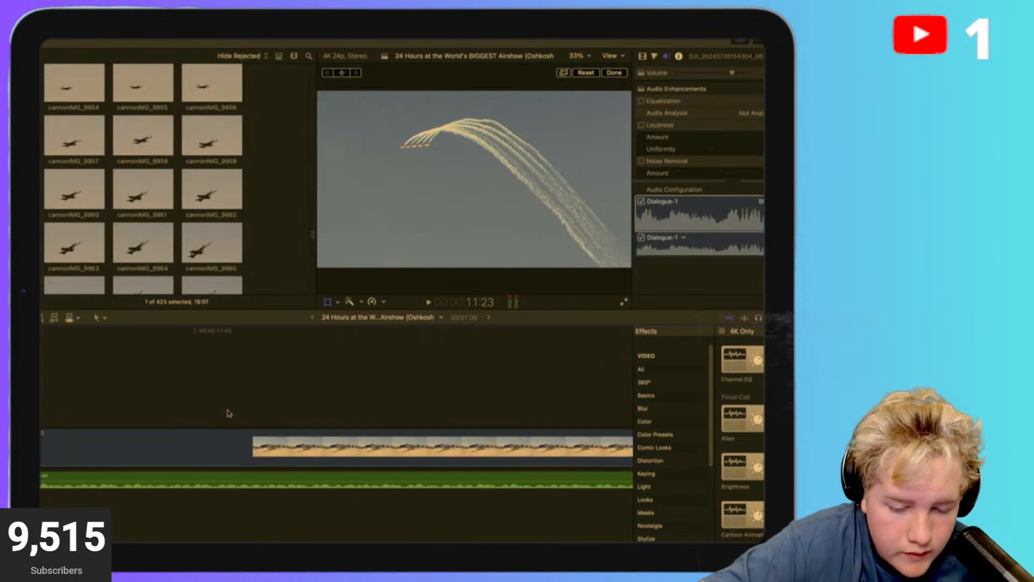
{"action": "scroll", "coordinate": [229, 413], "scroll_direction": "left", "scroll_amount": 8}
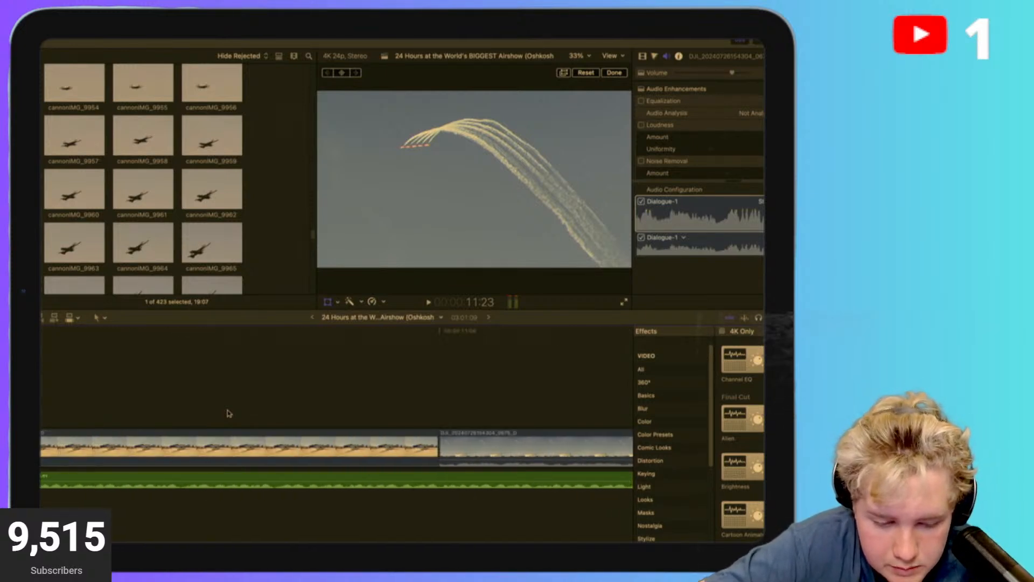
{"action": "scroll", "coordinate": [229, 414], "scroll_direction": "right", "scroll_amount": 4}
{"action": "scroll", "coordinate": [381, 473], "scroll_direction": "right", "scroll_amount": 5}
{"action": "scroll", "coordinate": [382, 472], "scroll_direction": "right", "scroll_amount": 3}
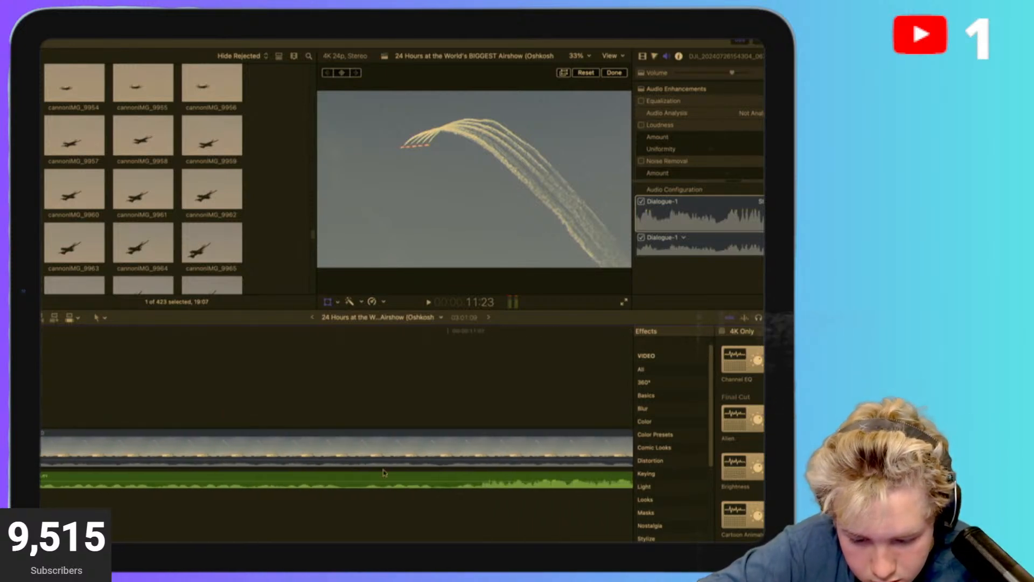
{"action": "scroll", "coordinate": [384, 473], "scroll_direction": "right", "scroll_amount": 2}
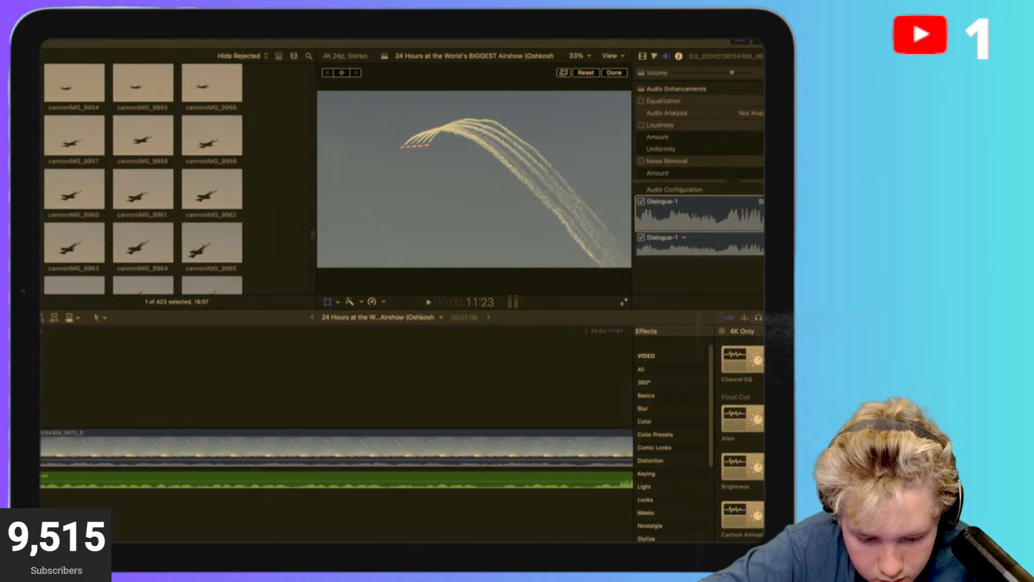
{"action": "left_click_drag", "start_coordinate": [7, 456], "coordinate": [355, 458]}
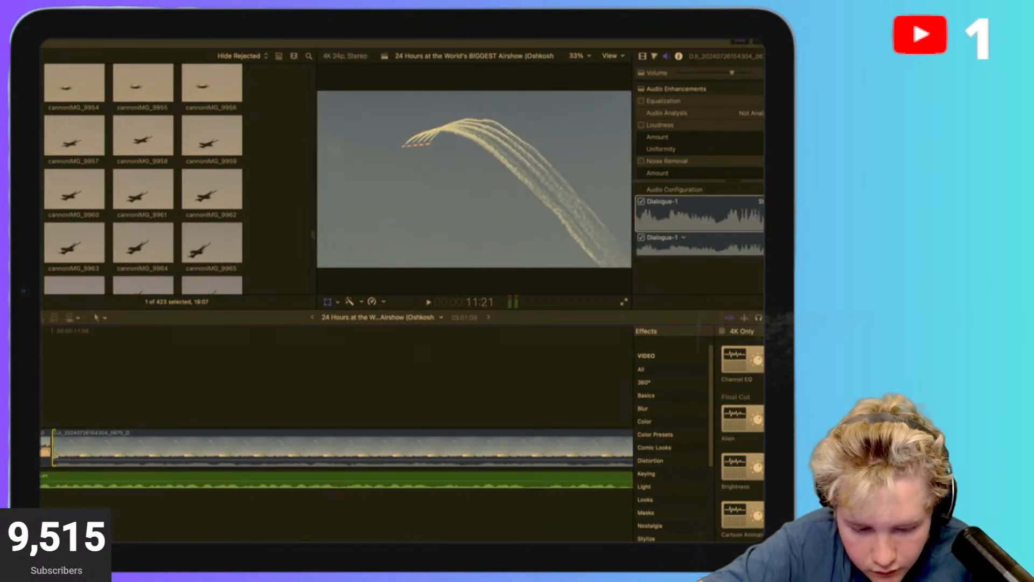
{"action": "left_click_drag", "start_coordinate": [54, 449], "coordinate": [473, 452]}
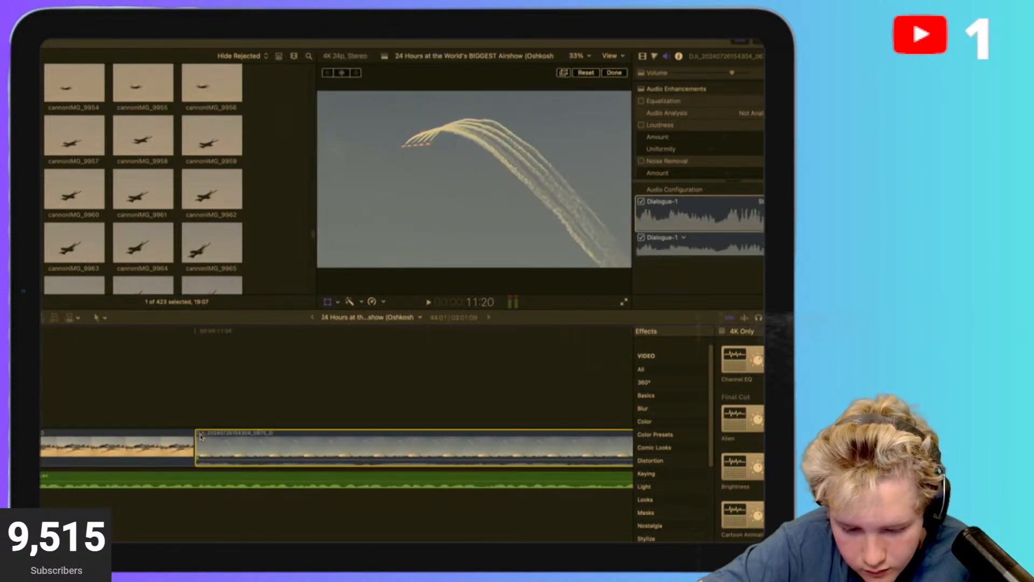
{"action": "left_click_drag", "start_coordinate": [228, 438], "coordinate": [539, 447]}
{"action": "scroll", "coordinate": [528, 446], "scroll_direction": "right", "scroll_amount": 8}
{"action": "scroll", "coordinate": [529, 446], "scroll_direction": "left", "scroll_amount": 7}
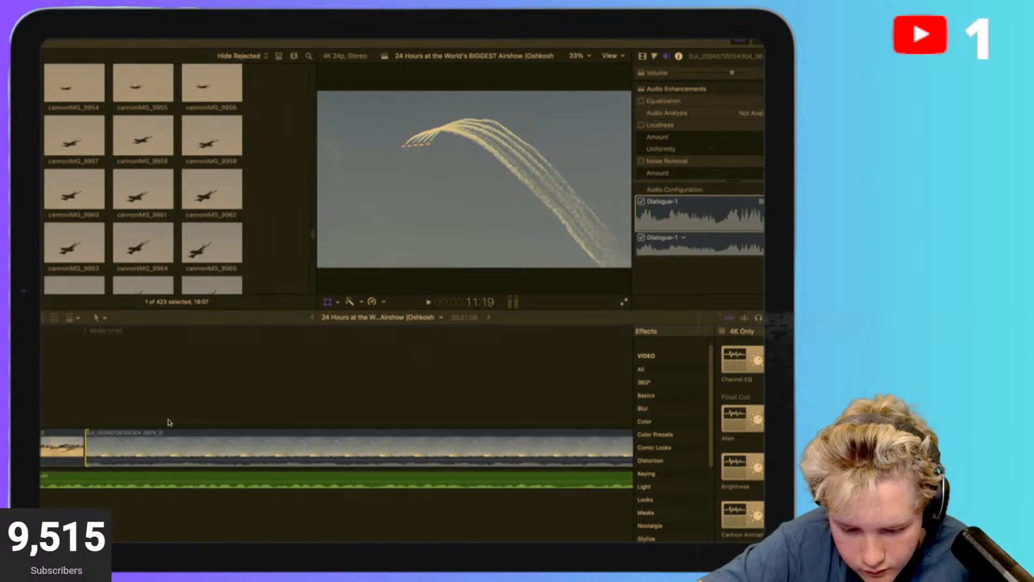
{"action": "left_click_drag", "start_coordinate": [90, 445], "coordinate": [516, 444]}
{"action": "scroll", "coordinate": [515, 443], "scroll_direction": "right", "scroll_amount": 5}
{"action": "left_click", "coordinate": [135, 443]}
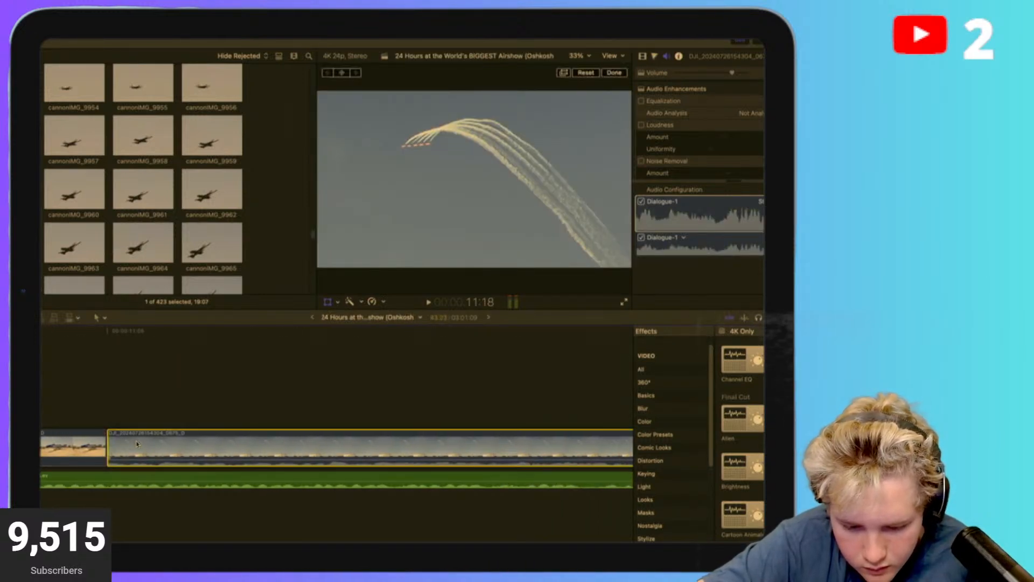
{"action": "left_click_drag", "start_coordinate": [111, 447], "coordinate": [491, 461]}
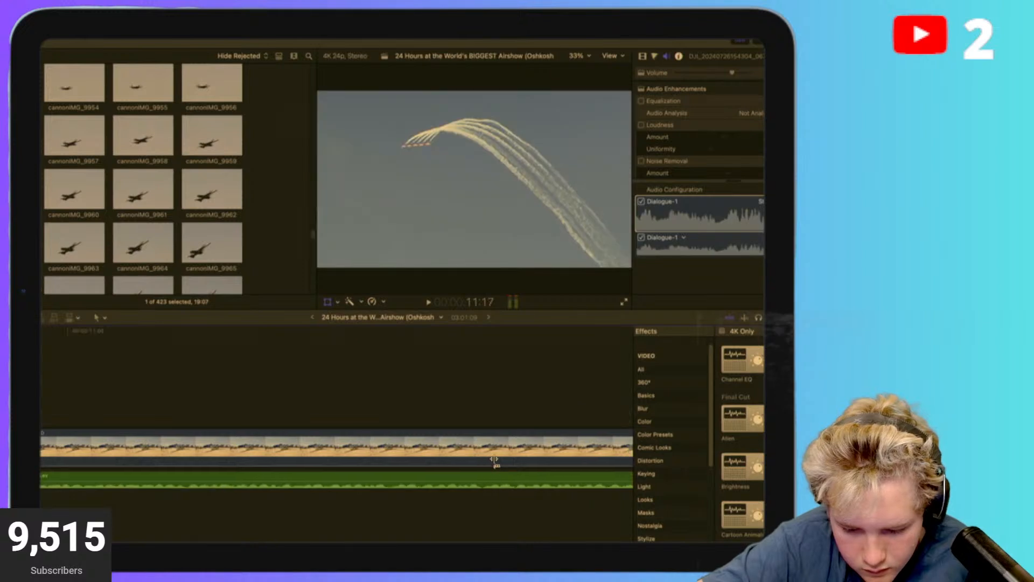
{"action": "scroll", "coordinate": [494, 462], "scroll_direction": "left", "scroll_amount": 5}
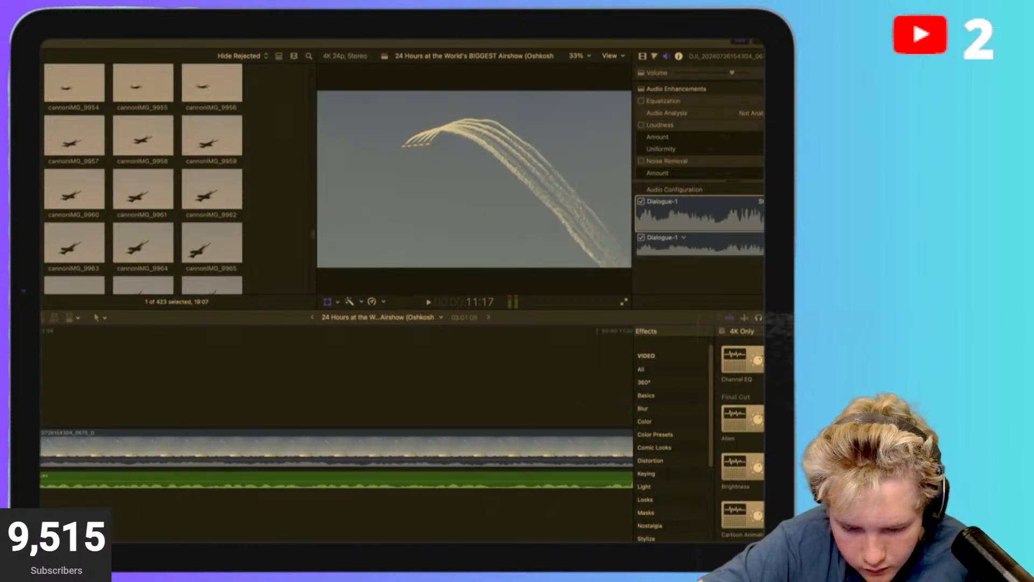
{"action": "left_click_drag", "start_coordinate": [19, 462], "coordinate": [598, 462]}
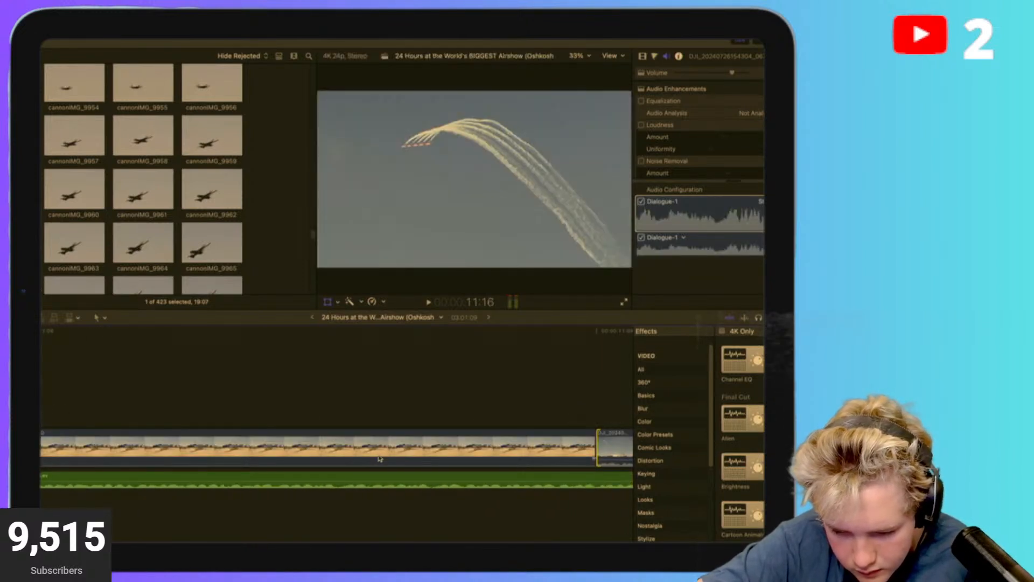
{"action": "scroll", "coordinate": [381, 459], "scroll_direction": "right", "scroll_amount": 8}
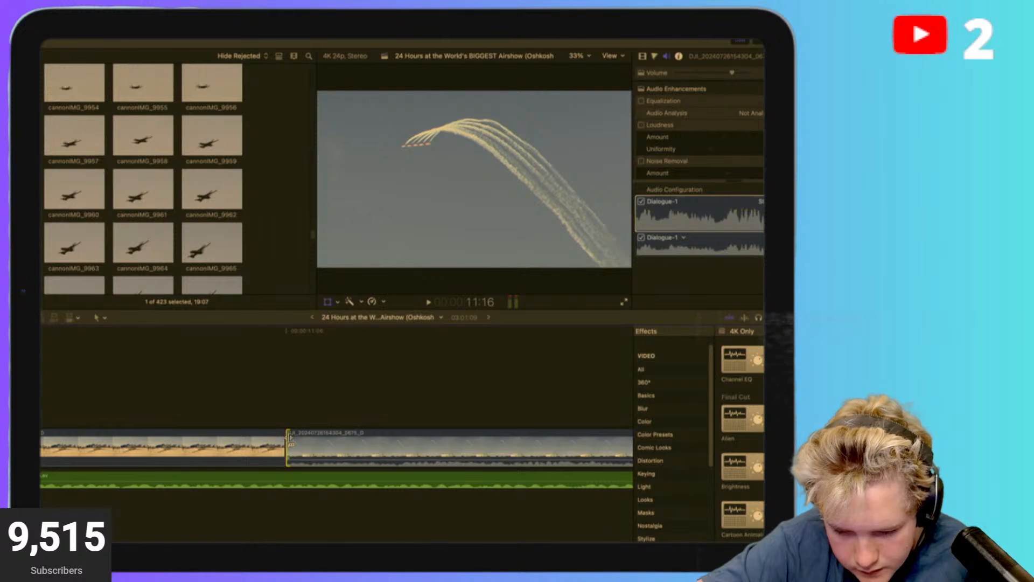
{"action": "left_click_drag", "start_coordinate": [289, 438], "coordinate": [602, 429]}
{"action": "scroll", "coordinate": [601, 429], "scroll_direction": "right", "scroll_amount": 10}
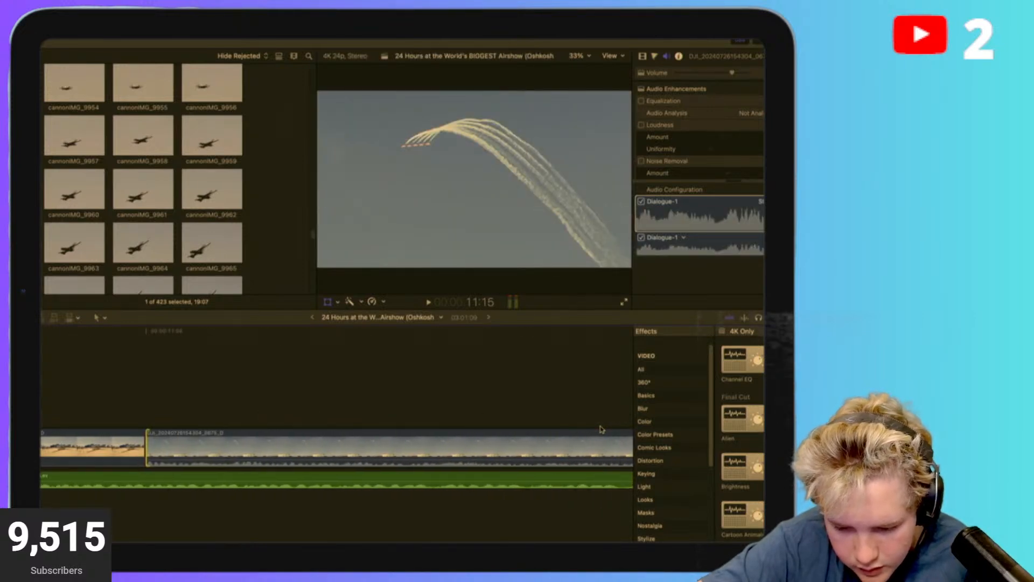
{"action": "scroll", "coordinate": [601, 429], "scroll_direction": "right", "scroll_amount": 4}
{"action": "scroll", "coordinate": [256, 445], "scroll_direction": "left", "scroll_amount": 4}
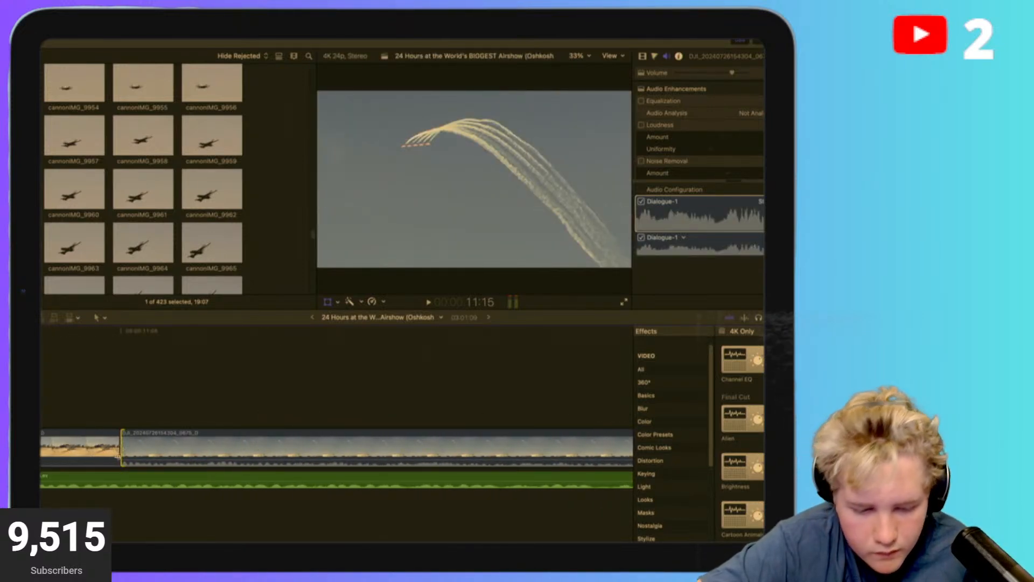
{"action": "left_click_drag", "start_coordinate": [123, 456], "coordinate": [425, 457]}
{"action": "scroll", "coordinate": [424, 452], "scroll_direction": "right", "scroll_amount": 4}
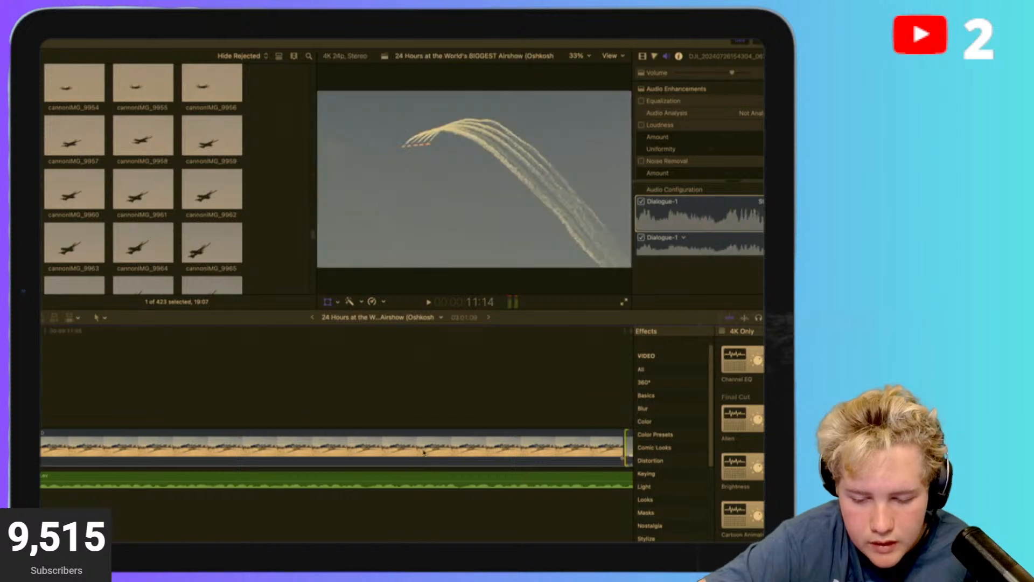
Play the montage from the parked blue jet shot into the trimmed smoke-trail clip and check that clip through its later part.
{"action": "scroll", "coordinate": [424, 452], "scroll_direction": "left", "scroll_amount": 15}
{"action": "key", "text": "super+minus"}
{"action": "key", "text": "super+minus"}
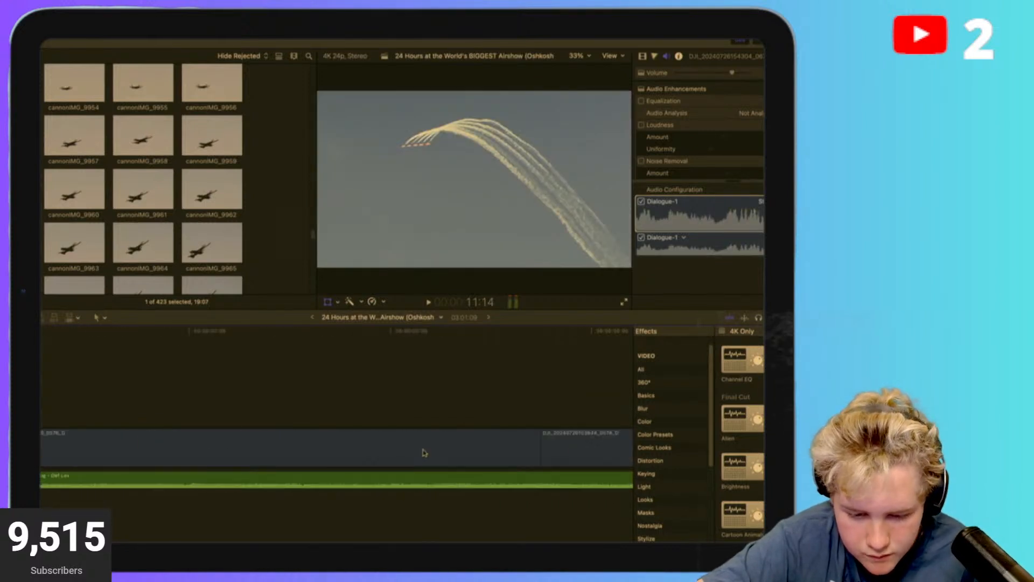
{"action": "key", "text": "super+minus"}
{"action": "key", "text": "super+minus"}
{"action": "left_click", "coordinate": [182, 404]}
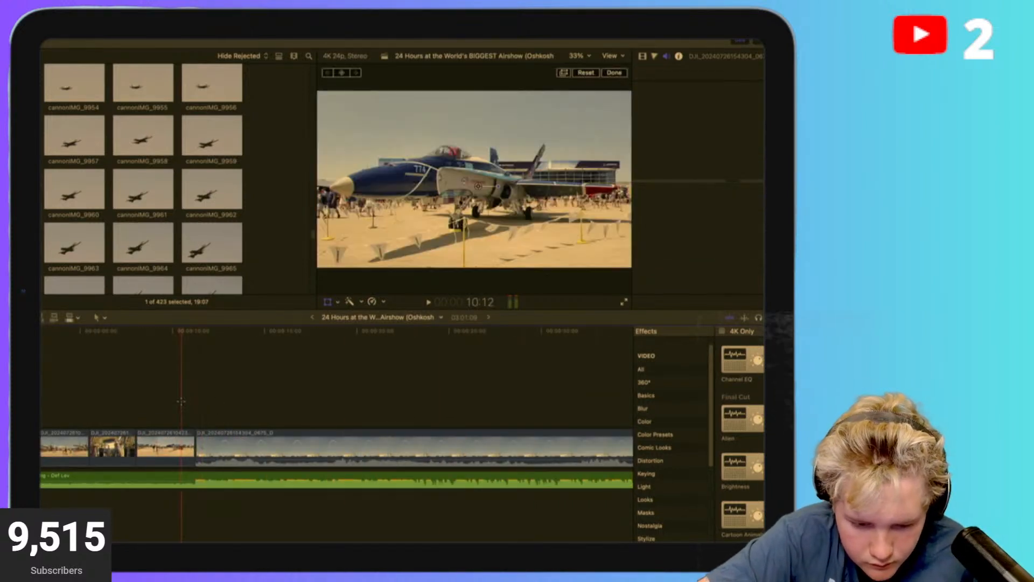
{"action": "key", "text": "space"}
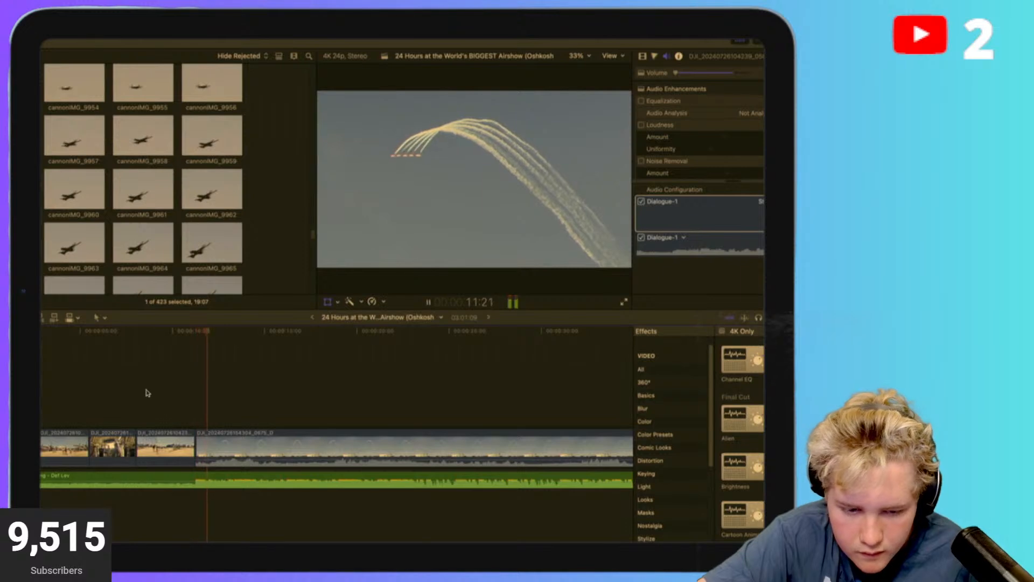
{"action": "left_click", "coordinate": [119, 387]}
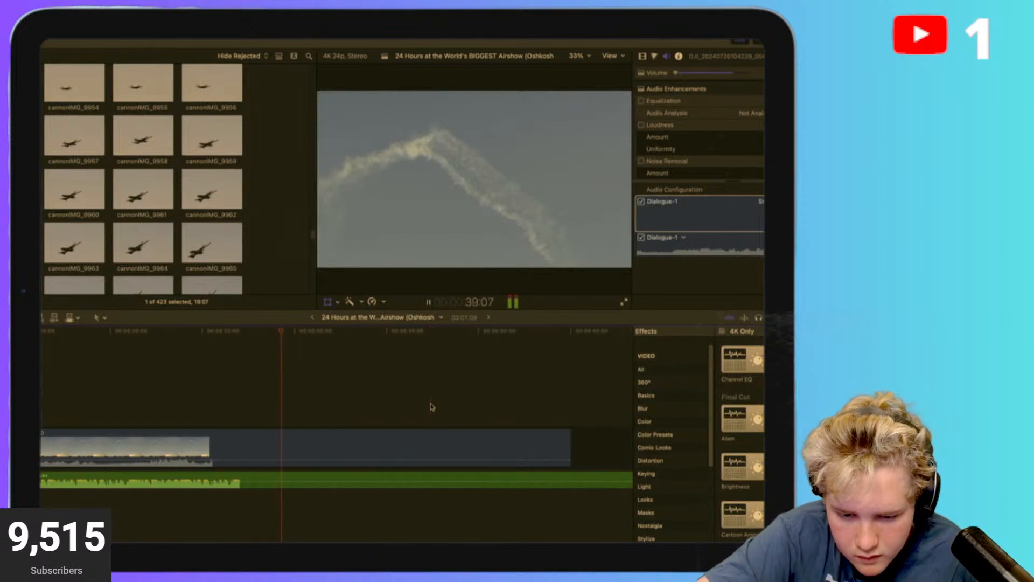
{"action": "key", "text": "shift+c"}
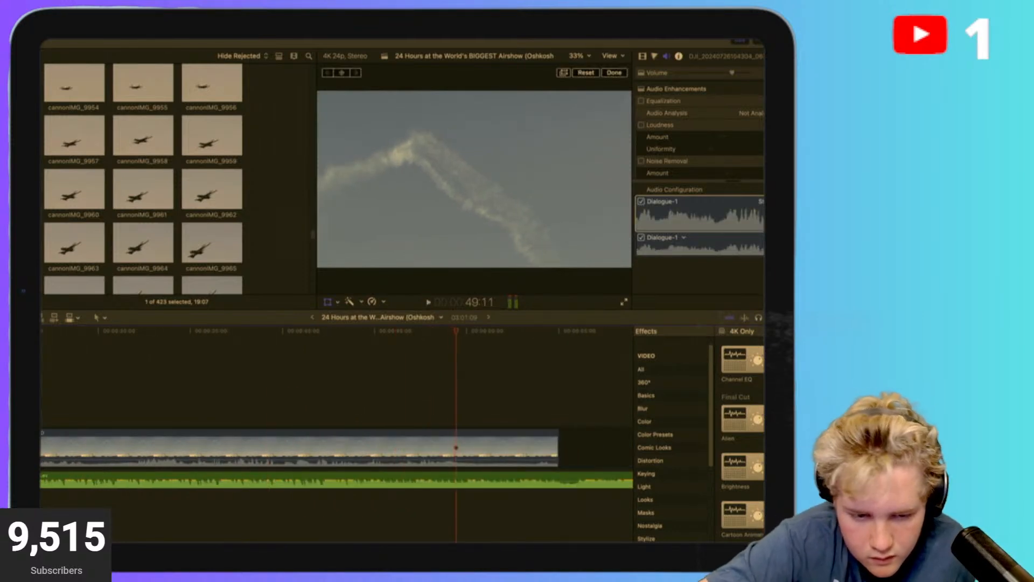
Look through the event's fighter-jet photos and the ground clips of the crowd, yellow tractor and smoke for usable airshow footage.
{"action": "left_click", "coordinate": [204, 235]}
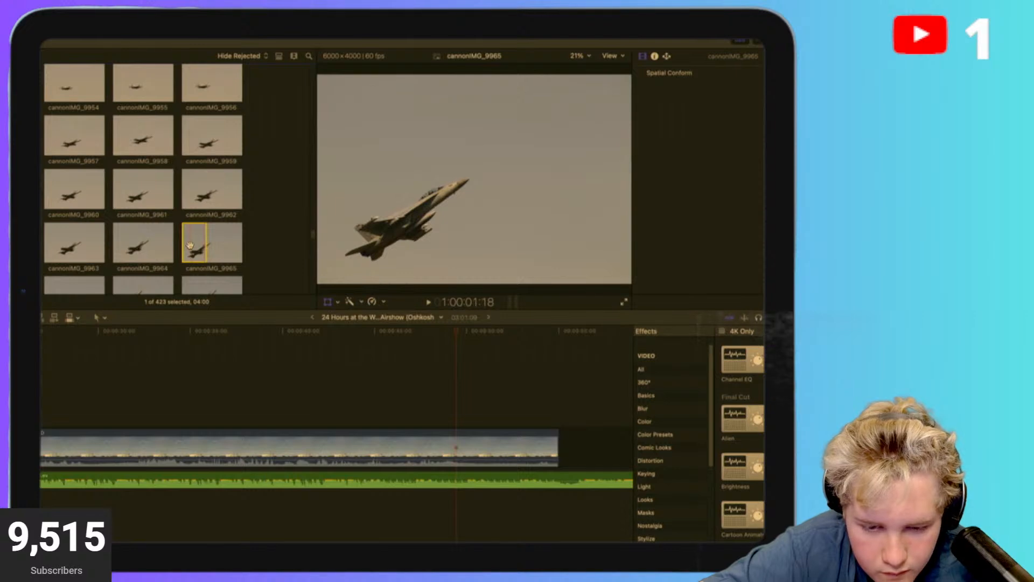
{"action": "scroll", "coordinate": [196, 247], "scroll_direction": "up", "scroll_amount": 2}
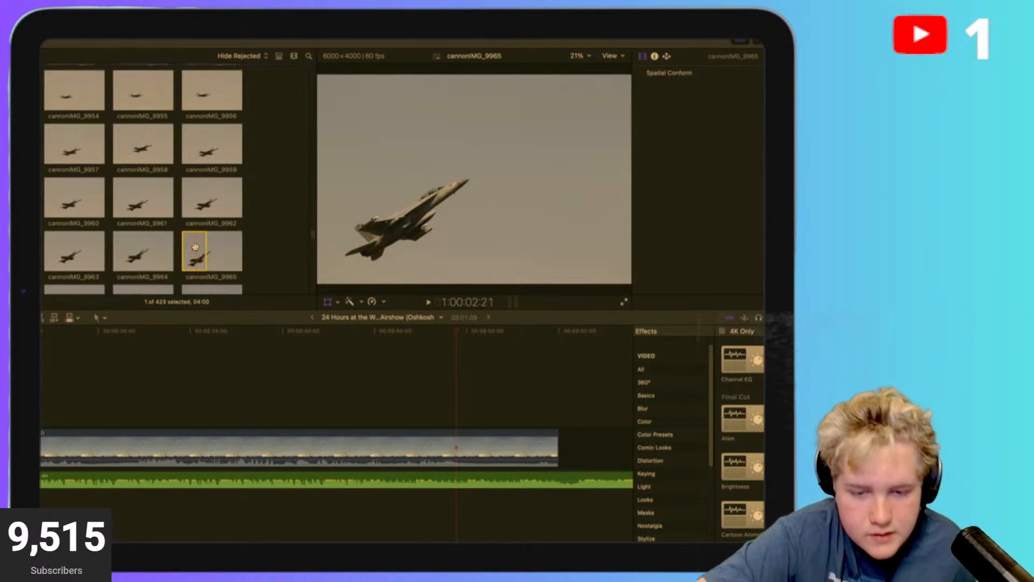
{"action": "scroll", "coordinate": [168, 209], "scroll_direction": "up", "scroll_amount": 10}
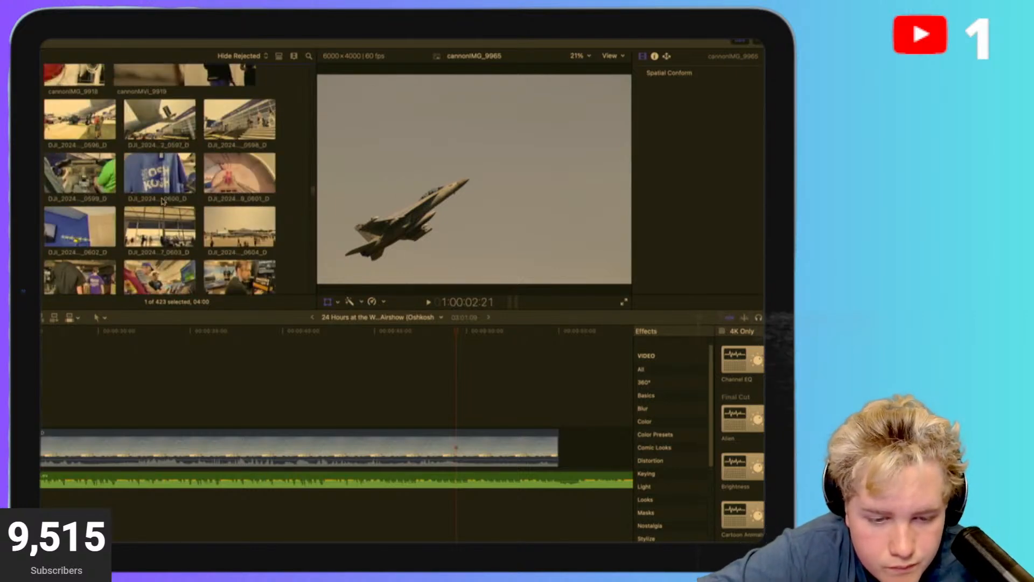
{"action": "scroll", "coordinate": [163, 201], "scroll_direction": "up", "scroll_amount": 10}
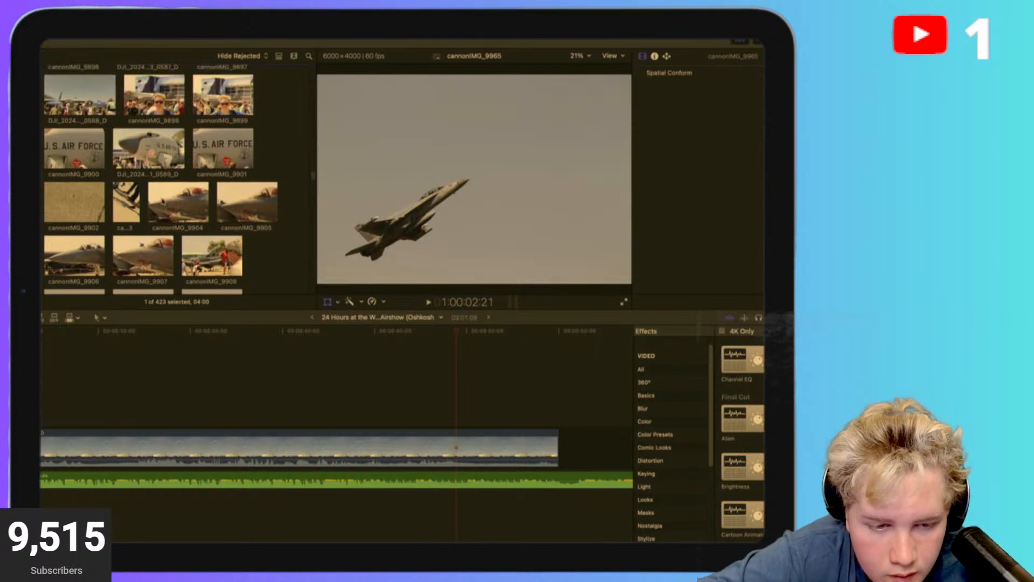
{"action": "scroll", "coordinate": [162, 201], "scroll_direction": "down", "scroll_amount": 10}
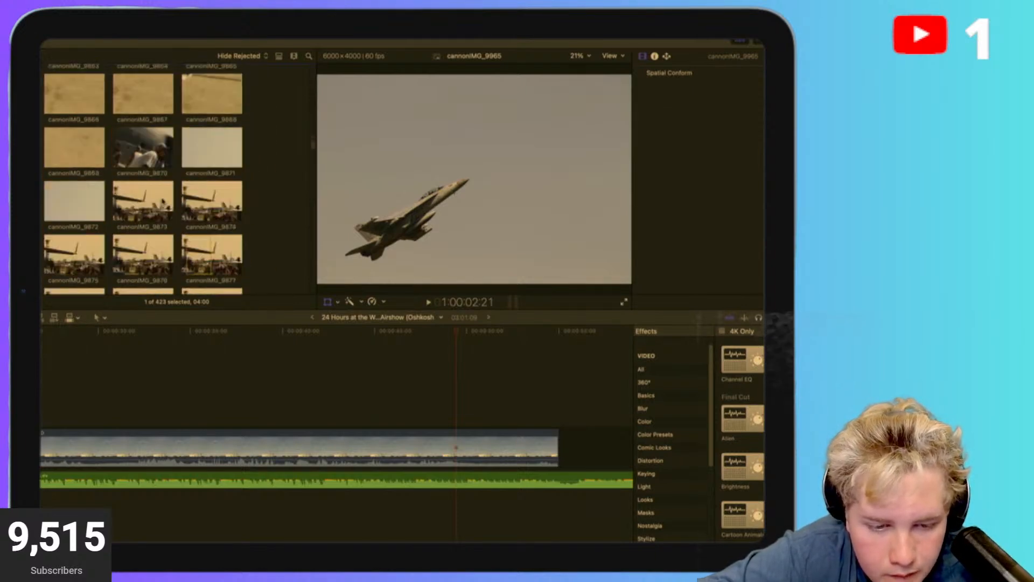
{"action": "scroll", "coordinate": [163, 201], "scroll_direction": "down", "scroll_amount": 5}
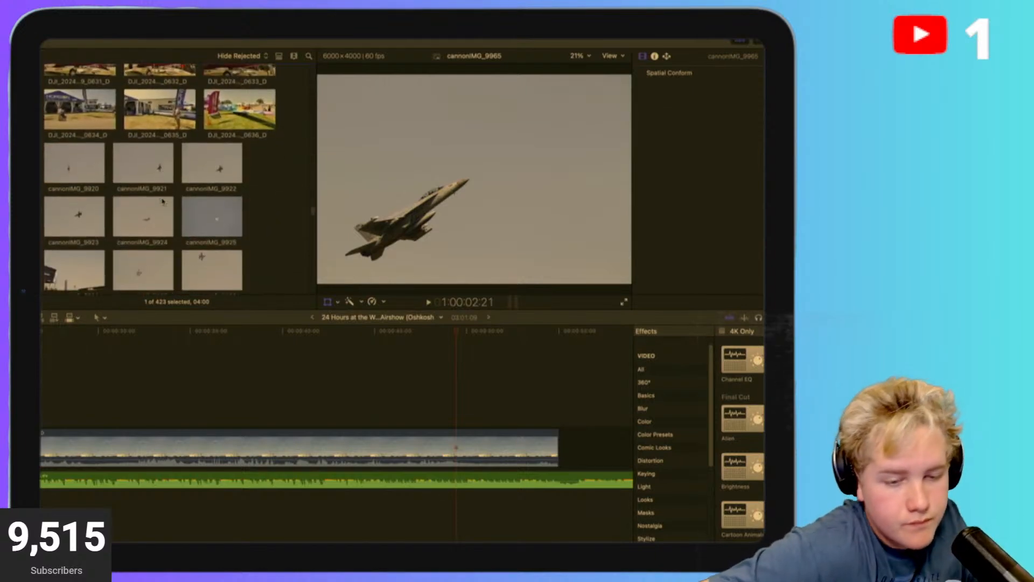
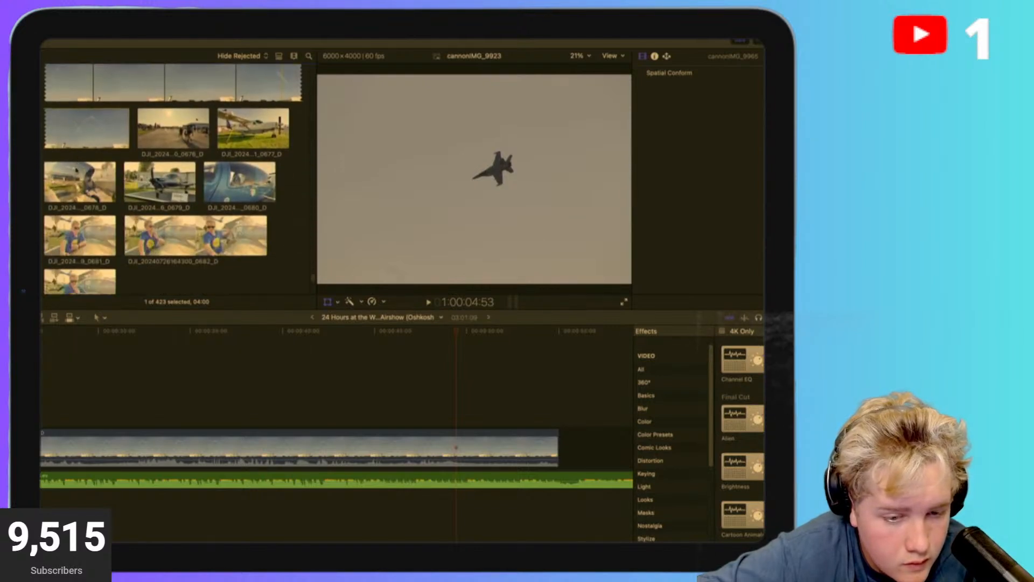
{"action": "scroll", "coordinate": [76, 171], "scroll_direction": "up", "scroll_amount": 3}
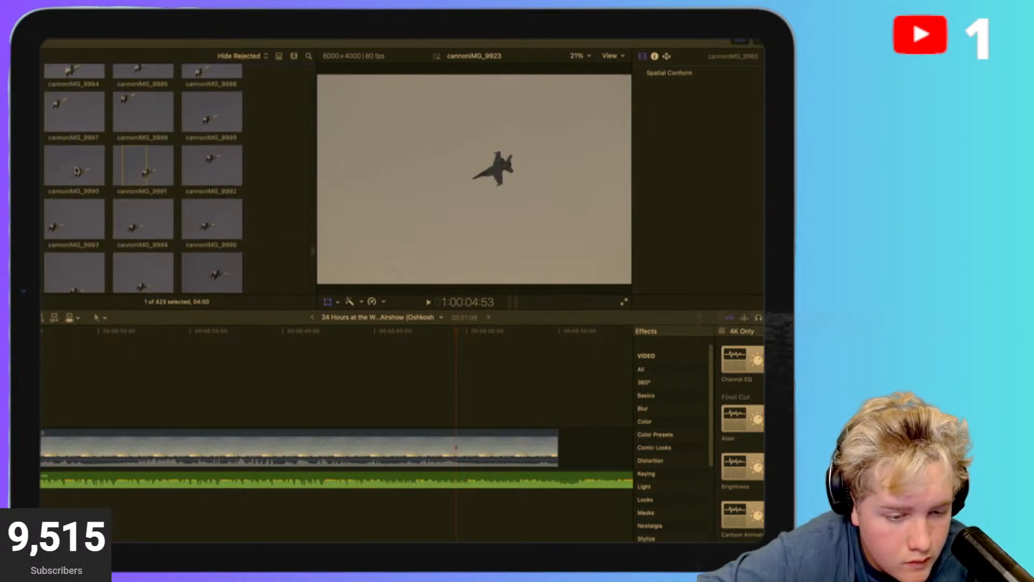
{"action": "left_click", "coordinate": [137, 227]}
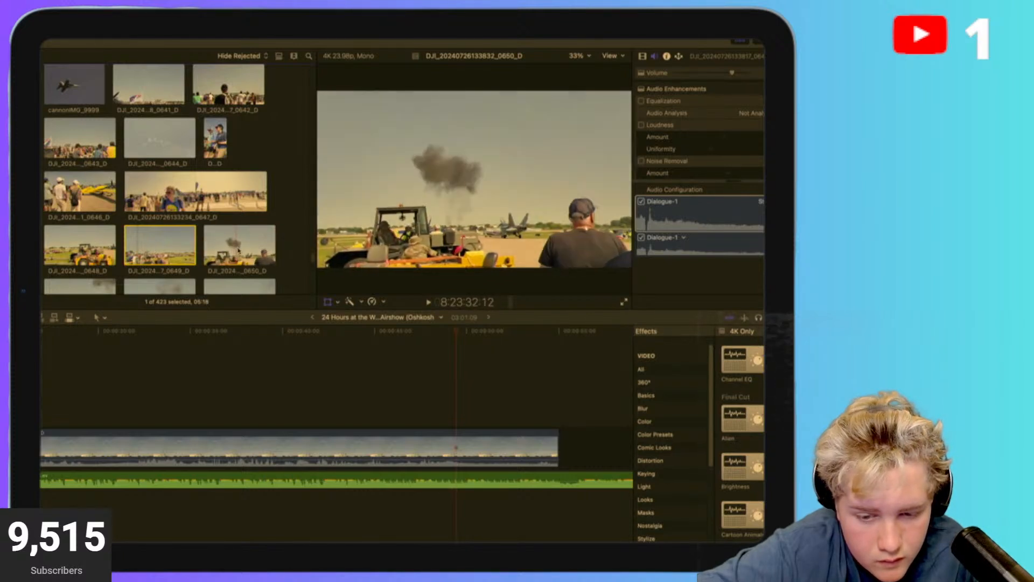
{"action": "scroll", "coordinate": [243, 251], "scroll_direction": "down", "scroll_amount": 2}
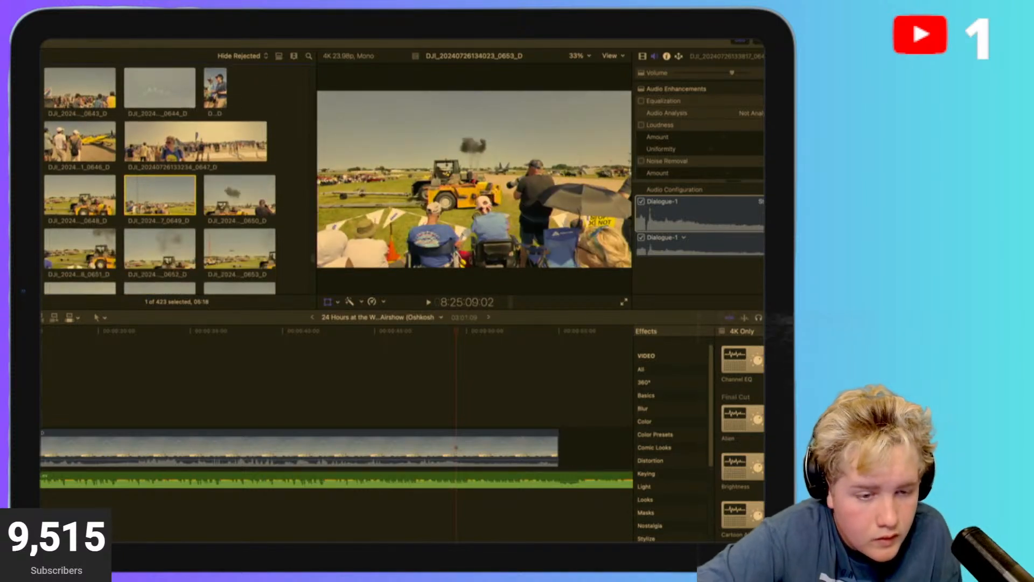
{"action": "left_click", "coordinate": [162, 141]}
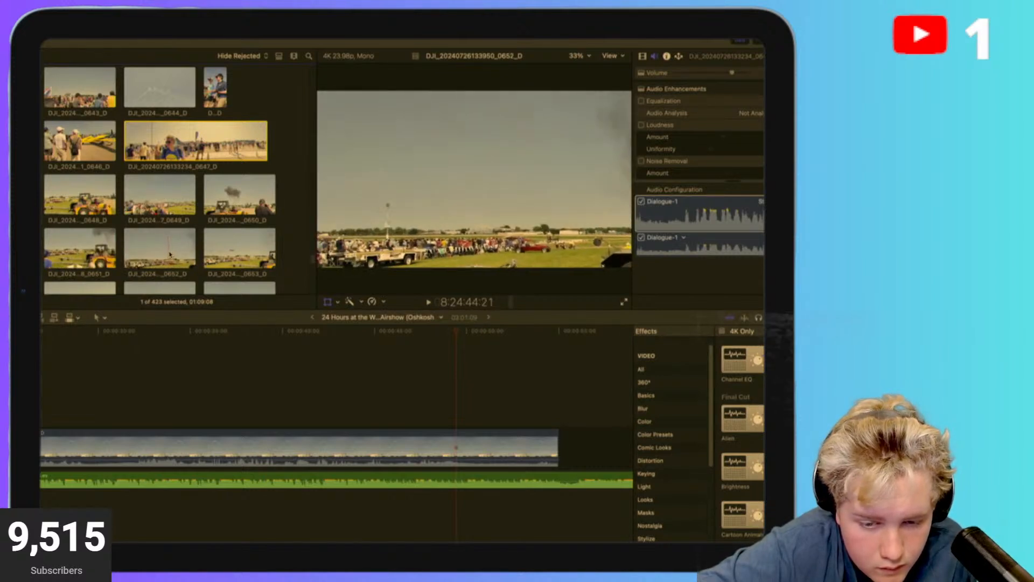
{"action": "scroll", "coordinate": [175, 254], "scroll_direction": "down", "scroll_amount": 3}
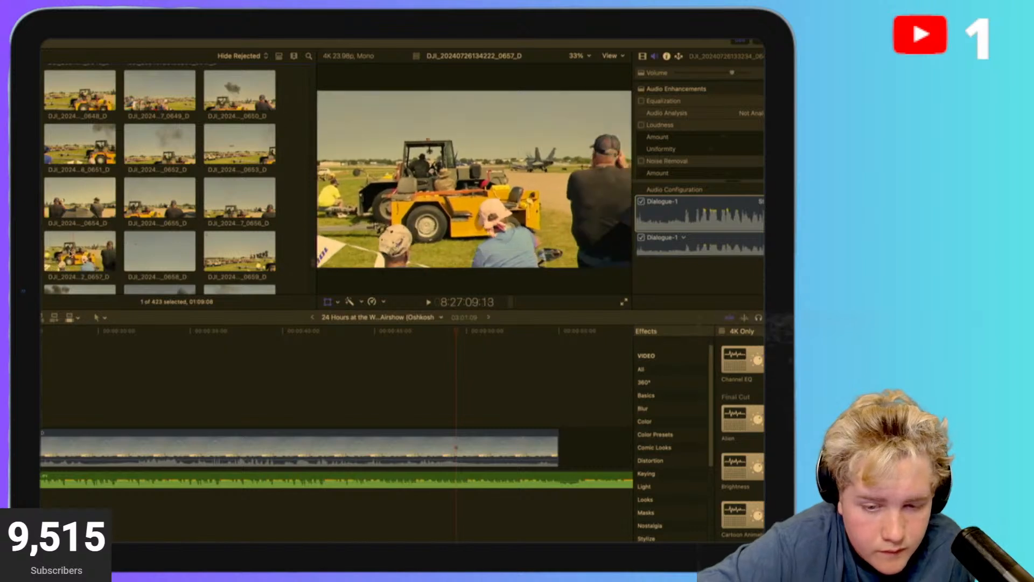
{"action": "scroll", "coordinate": [52, 251], "scroll_direction": "down", "scroll_amount": 3}
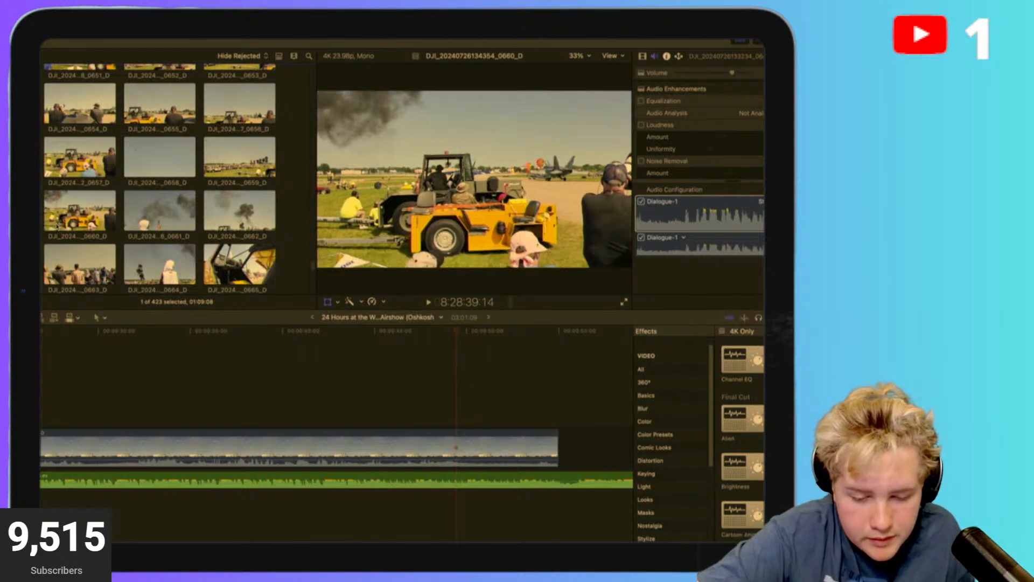
{"action": "scroll", "coordinate": [81, 216], "scroll_direction": "down", "scroll_amount": 3}
{"action": "scroll", "coordinate": [559, 442], "scroll_direction": "right", "scroll_amount": 3}
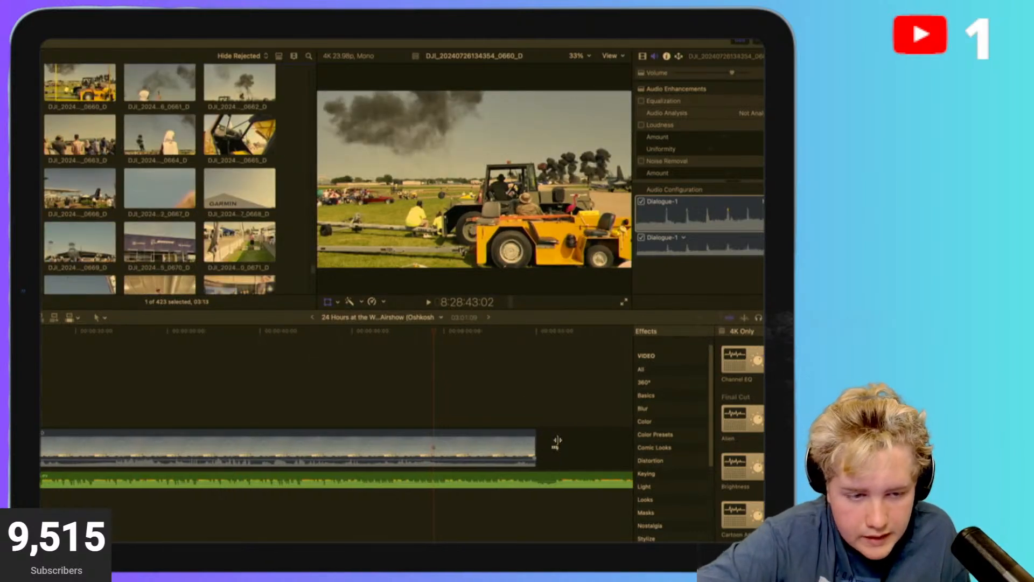
{"action": "left_click_drag", "start_coordinate": [109, 77], "coordinate": [132, 81]}
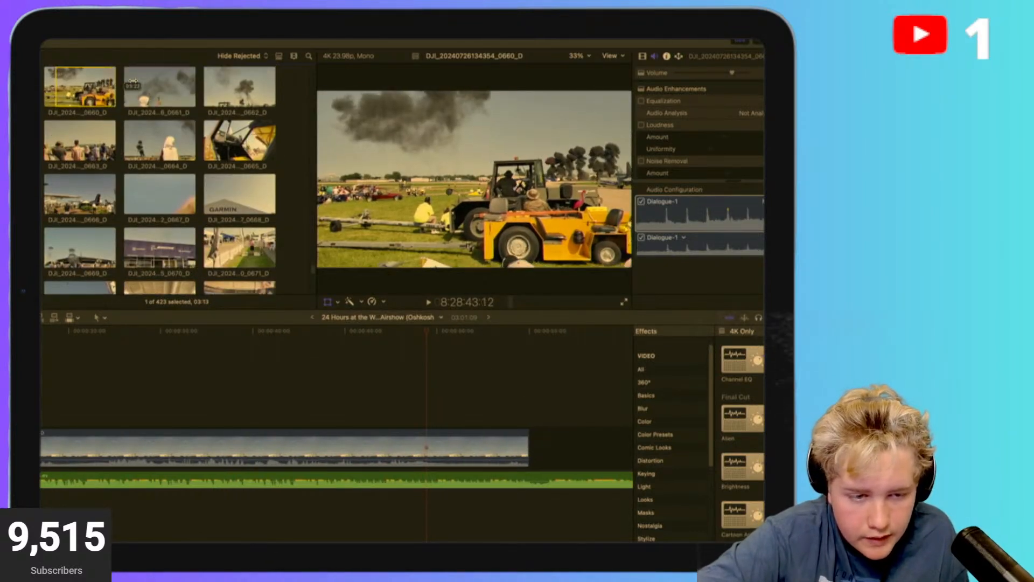
{"action": "key", "text": "e"}
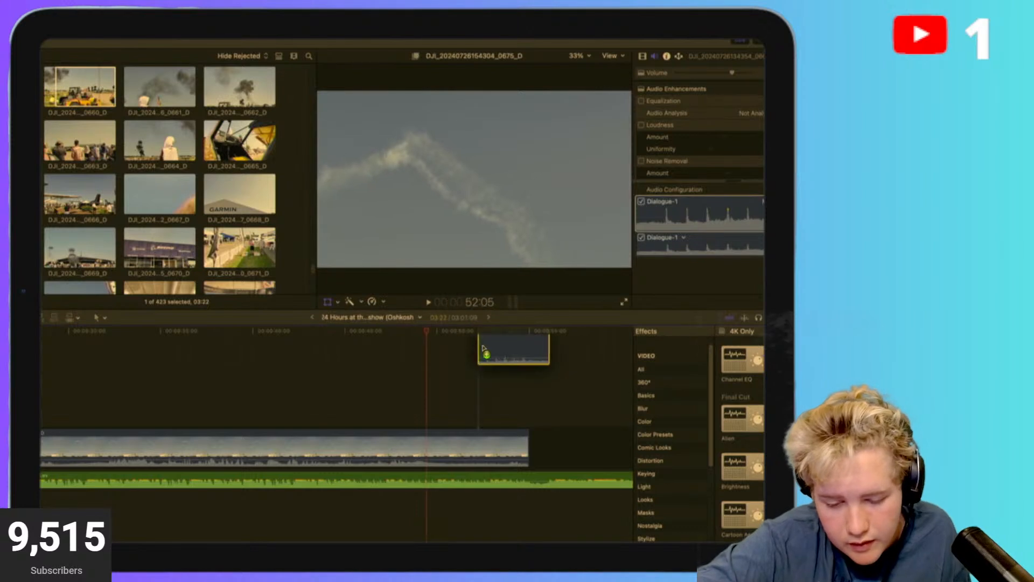
Play the appended tractor clip around its opening cut and extend its start earlier by about seven frames.
{"action": "scroll", "coordinate": [549, 399], "scroll_direction": "right", "scroll_amount": 6}
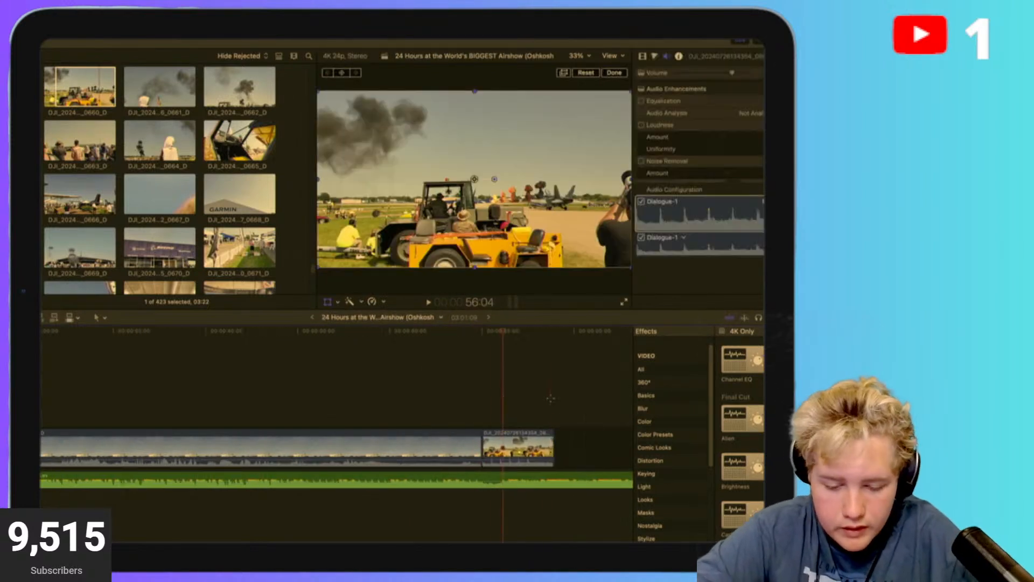
{"action": "left_click", "coordinate": [526, 410]}
{"action": "key", "text": "space"}
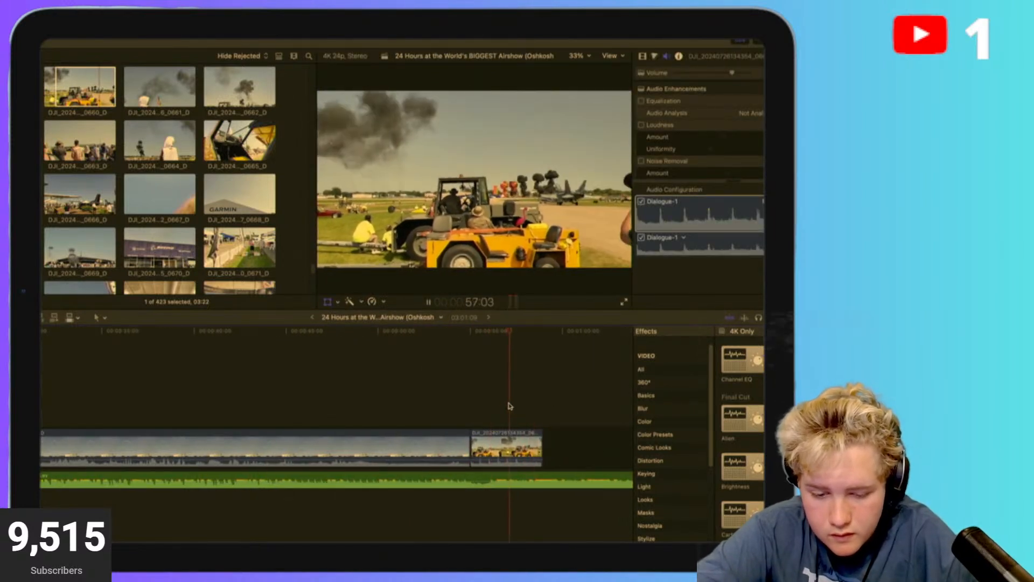
{"action": "left_click", "coordinate": [478, 400]}
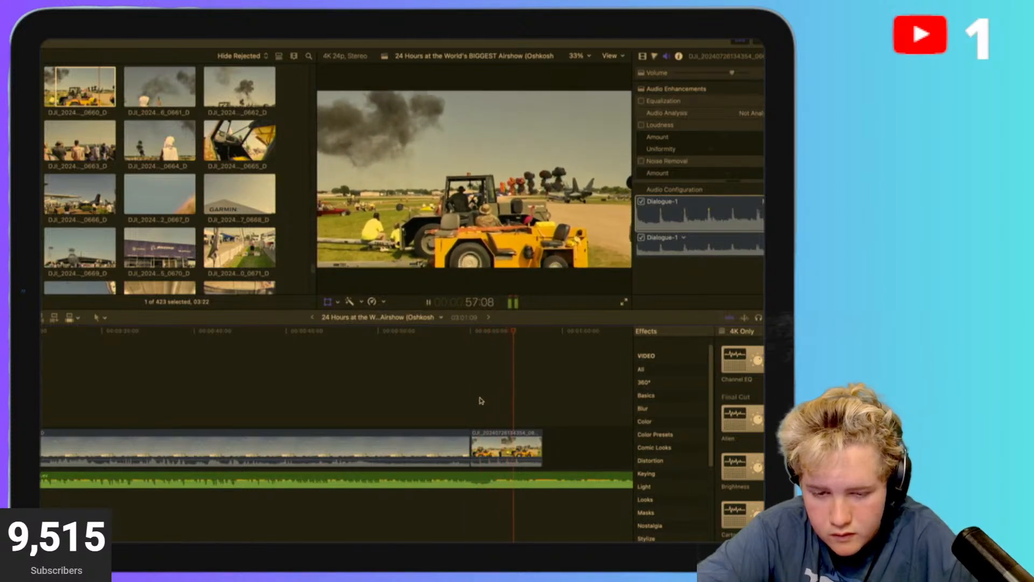
{"action": "key", "text": "shift+t"}
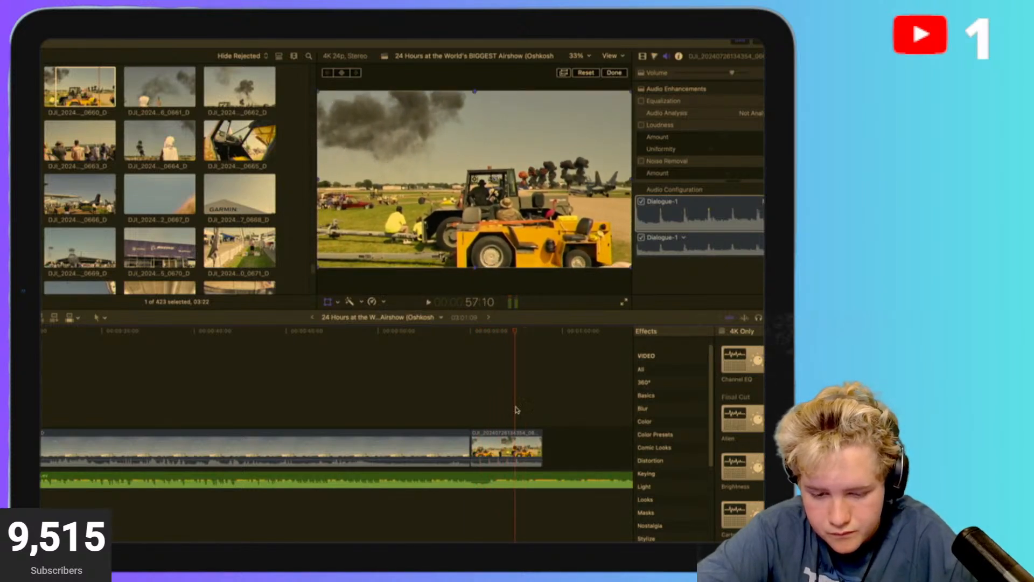
{"action": "key", "text": "space"}
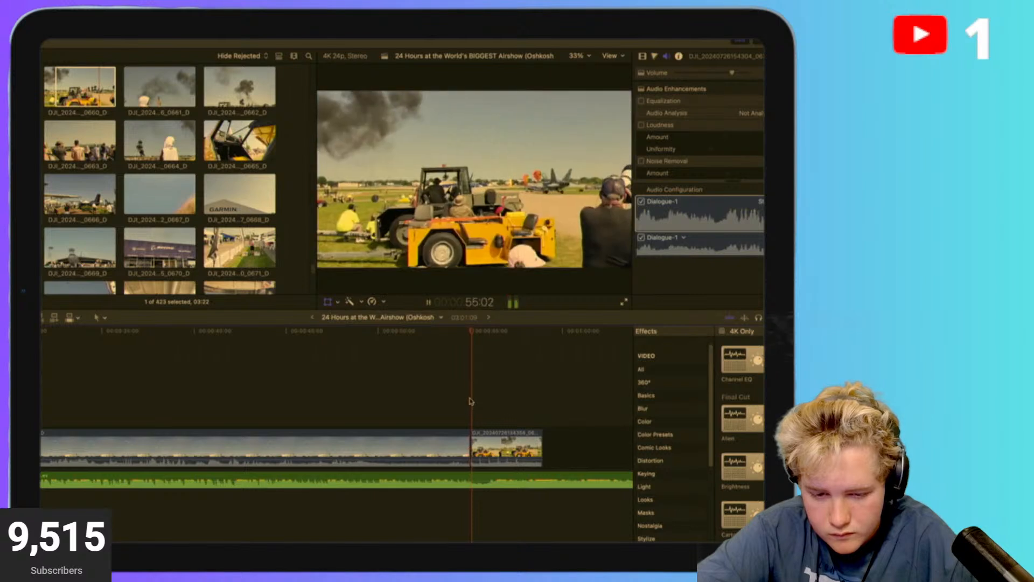
{"action": "key", "text": "space"}
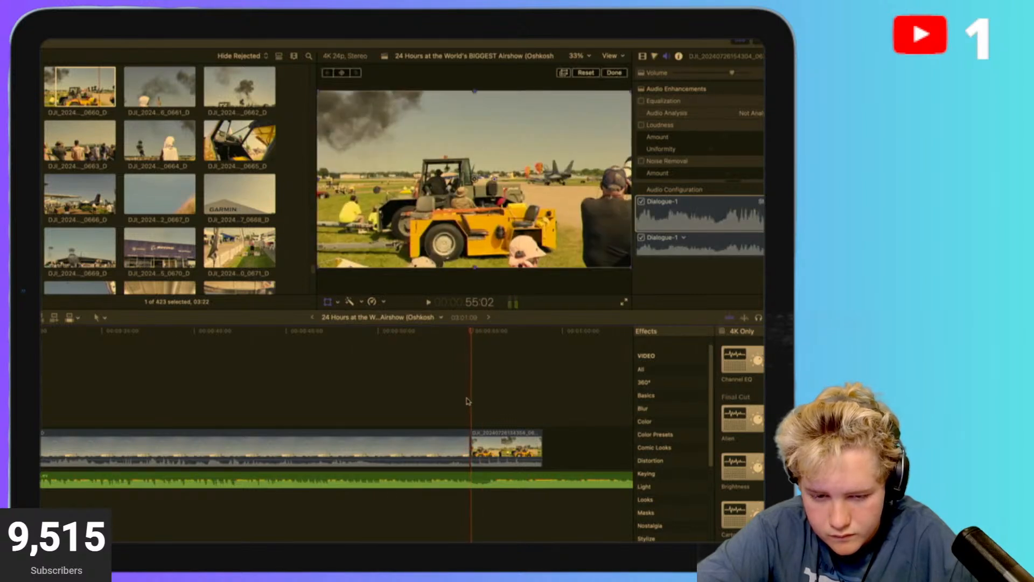
{"action": "left_click_drag", "start_coordinate": [469, 442], "coordinate": [467, 443]}
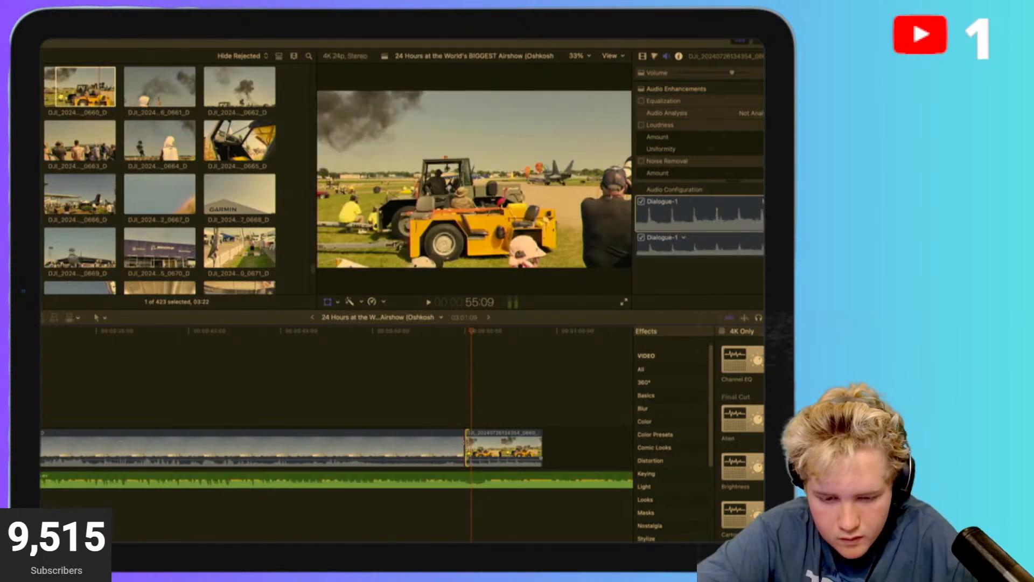
Scale up and reposition the tractor clip's picture to frame the parked fighter jet and explosions, and play the result.
{"action": "key", "text": "shift+t"}
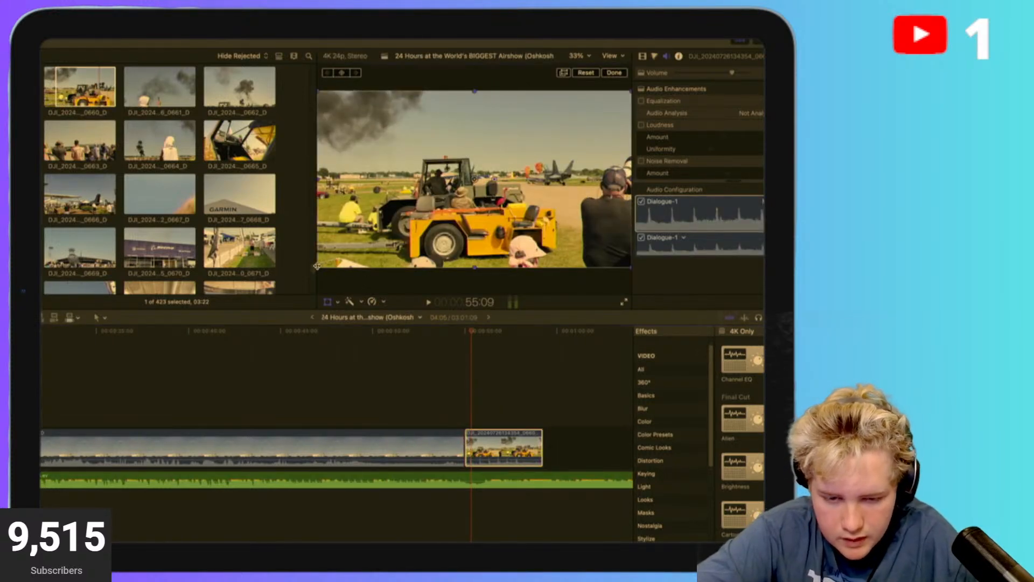
{"action": "left_click_drag", "start_coordinate": [317, 267], "coordinate": [125, 406]}
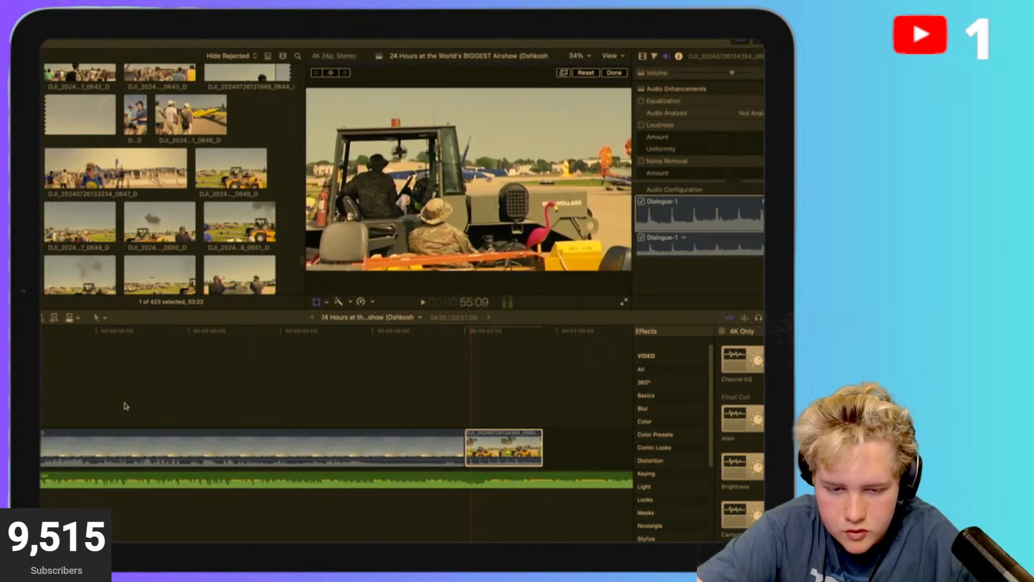
{"action": "left_click_drag", "start_coordinate": [460, 226], "coordinate": [253, 246]}
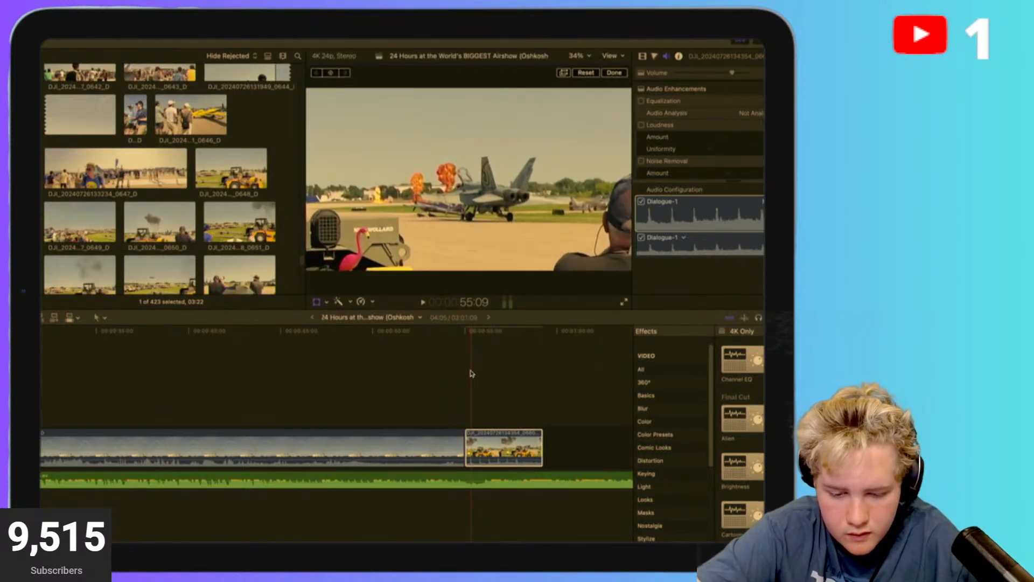
{"action": "left_click", "coordinate": [450, 398]}
{"action": "key", "text": "v"}
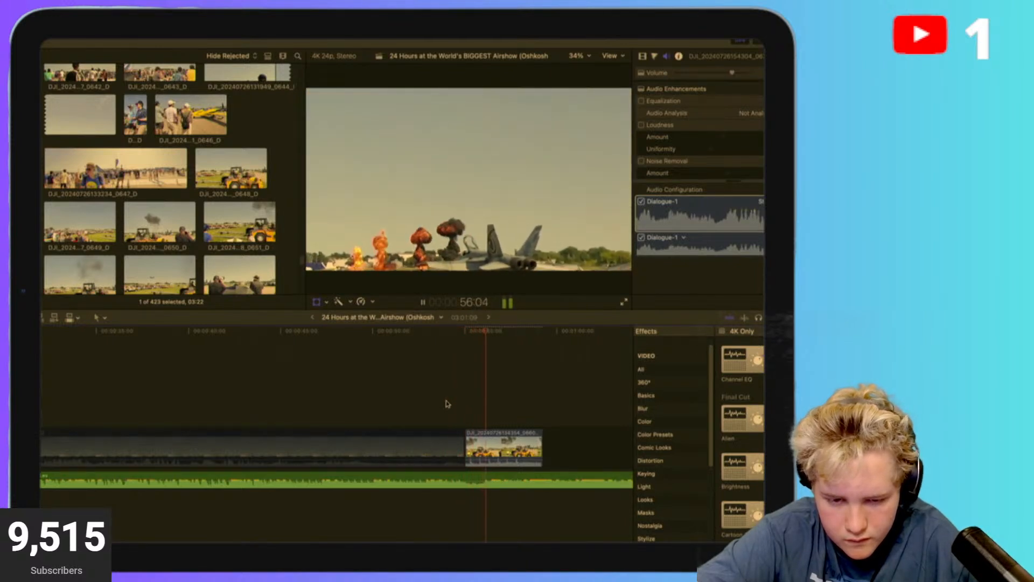
{"action": "key", "text": "space"}
{"action": "left_click", "coordinate": [397, 448]}
{"action": "key", "text": "v"}
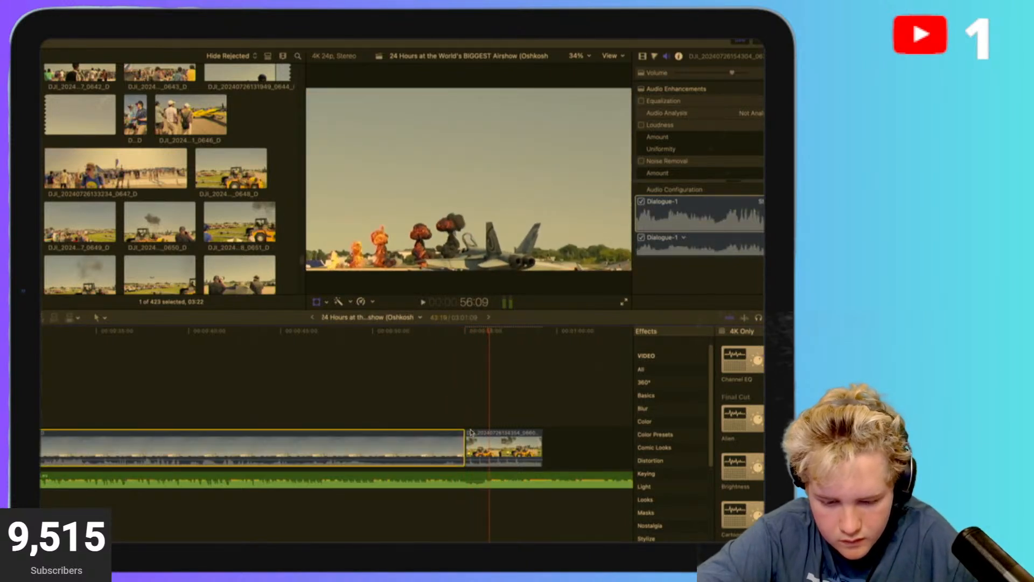
Replay the enlarged jet-and-explosions clip, cut it at 56:05 and delete the part before the cut.
{"action": "left_click", "coordinate": [489, 424]}
{"action": "left_click", "coordinate": [479, 416]}
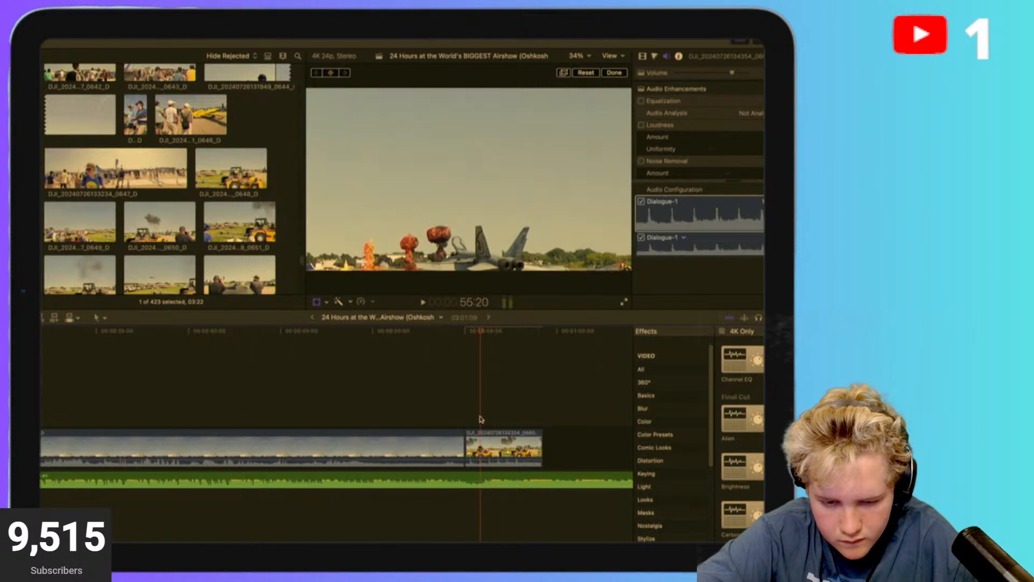
{"action": "key", "text": "space"}
{"action": "left_click", "coordinate": [460, 408]}
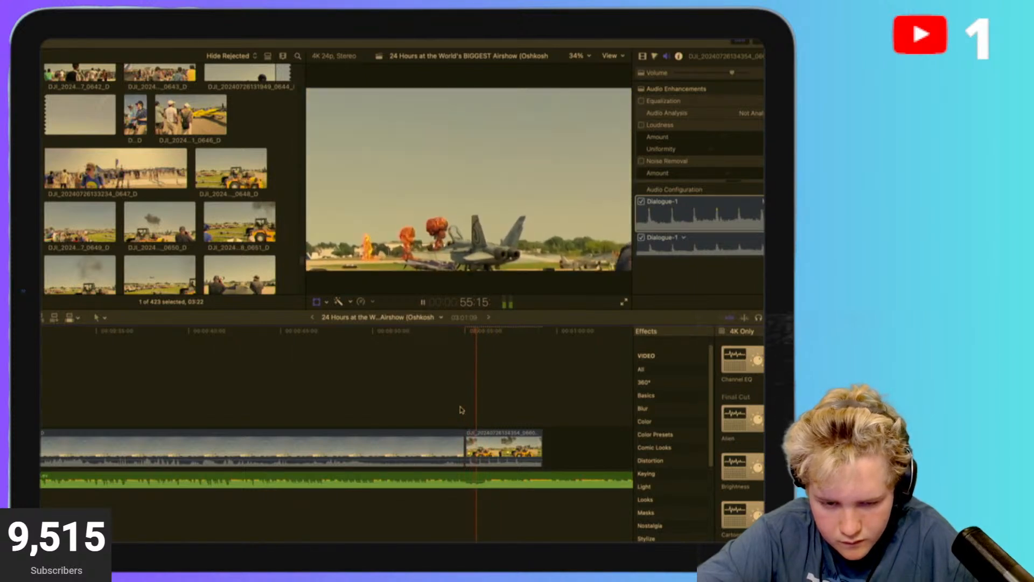
{"action": "key", "text": "space"}
{"action": "key", "text": "super+b"}
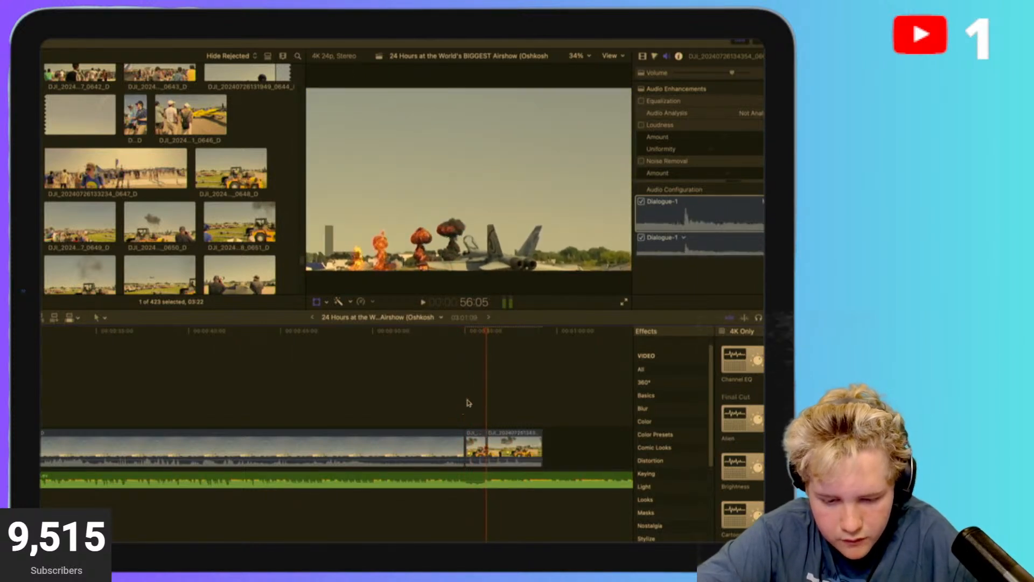
{"action": "left_click", "coordinate": [483, 442]}
{"action": "key", "text": "Delete"}
Move the trimmed clip's picture upward in the frame and play the cut from the smoke-trail shot into it.
{"action": "left_click_drag", "start_coordinate": [404, 217], "coordinate": [404, 165]}
{"action": "left_click", "coordinate": [405, 405]}
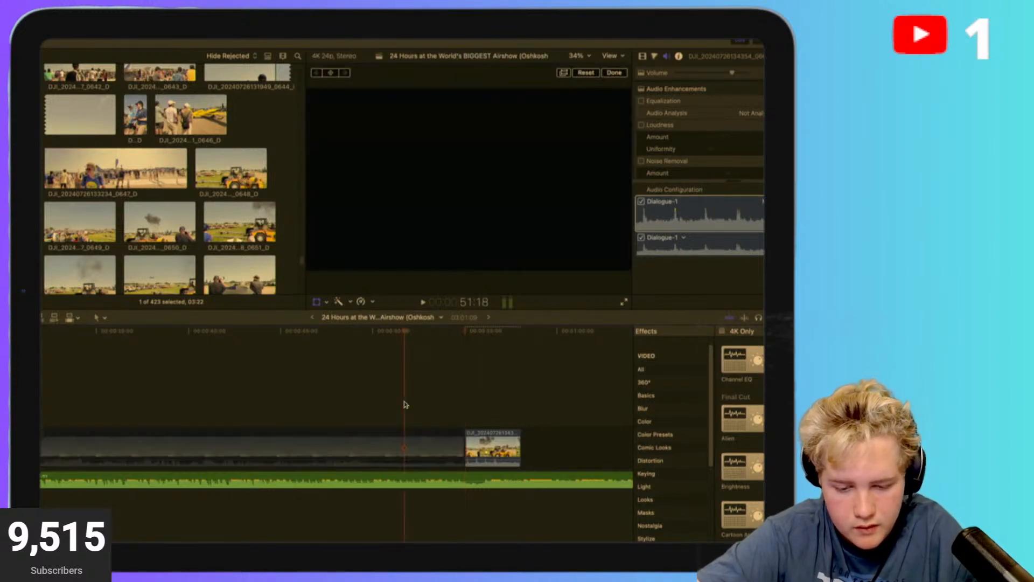
{"action": "left_click", "coordinate": [350, 402]}
{"action": "key", "text": "space"}
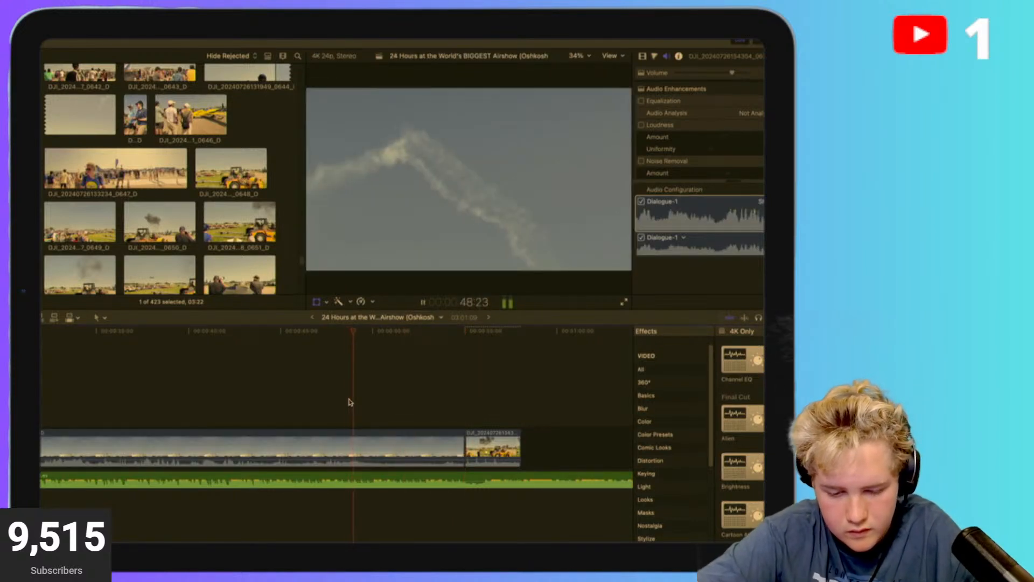
{"action": "left_click", "coordinate": [458, 405]}
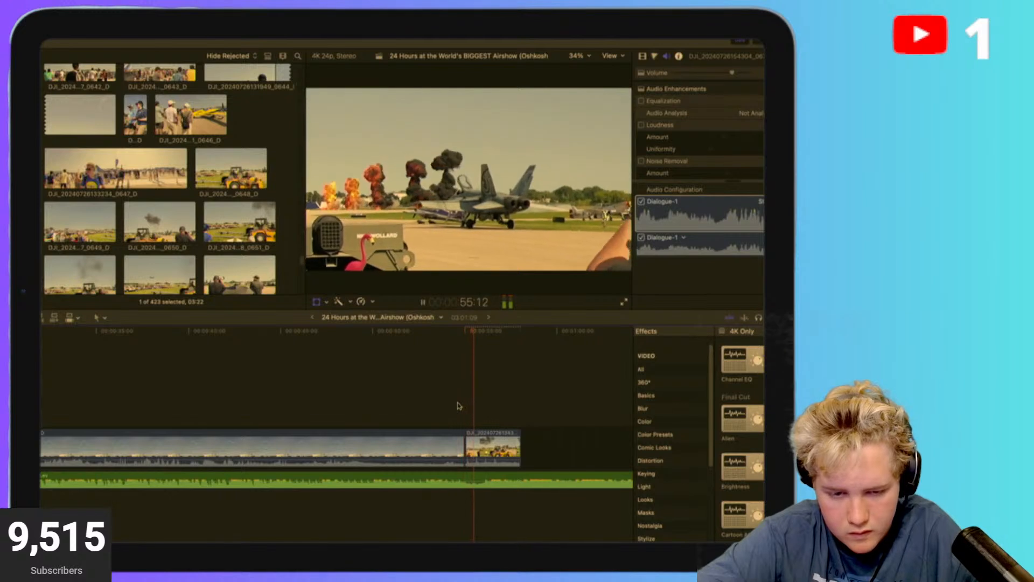
{"action": "key", "text": "space"}
Lift the jet-and-explosions clip out of the main storyline, connect it above the smoke-trail shot and play the opening of that shot.
{"action": "left_click_drag", "start_coordinate": [488, 443], "coordinate": [268, 418]}
{"action": "key", "text": "super+minus"}
{"action": "key", "text": "super+minus"}
{"action": "key", "text": "super+minus"}
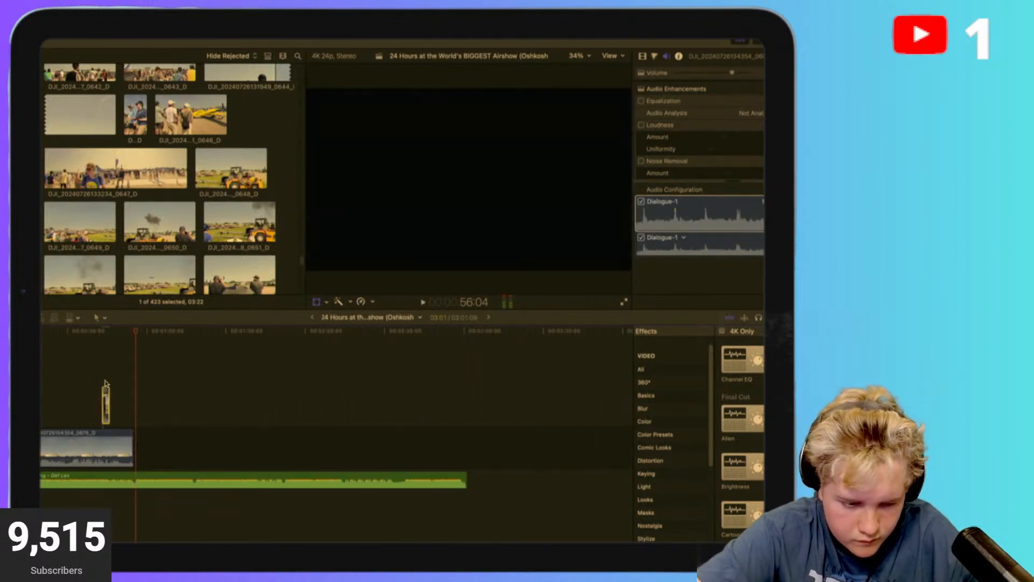
{"action": "scroll", "coordinate": [106, 383], "scroll_direction": "left", "scroll_amount": 1}
{"action": "key", "text": "super+equal"}
{"action": "key", "text": "super+equal"}
{"action": "key", "text": "super+equal"}
{"action": "scroll", "coordinate": [106, 383], "scroll_direction": "left", "scroll_amount": 15}
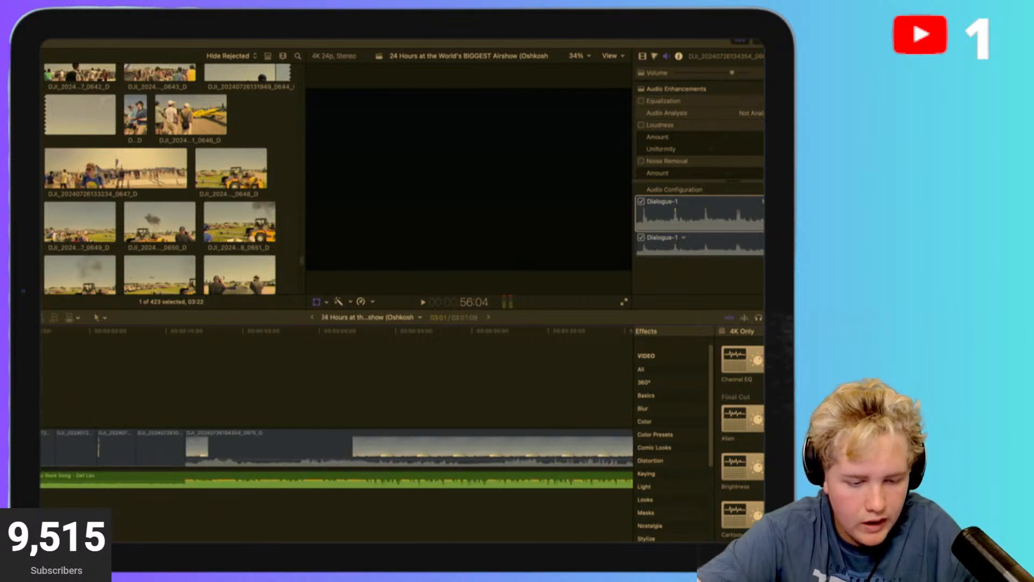
{"action": "scroll", "coordinate": [214, 393], "scroll_direction": "right", "scroll_amount": 3}
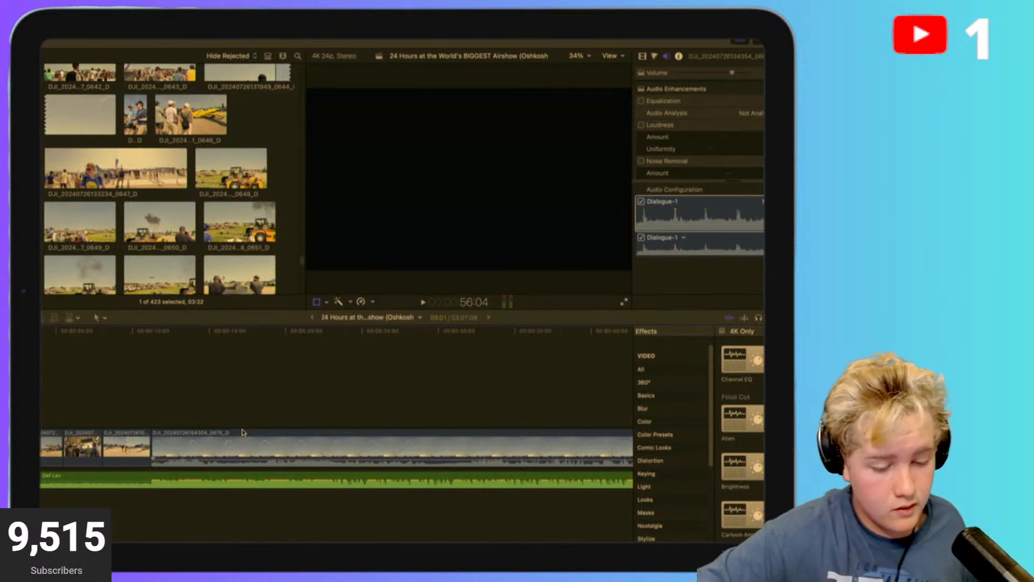
{"action": "key", "text": "space"}
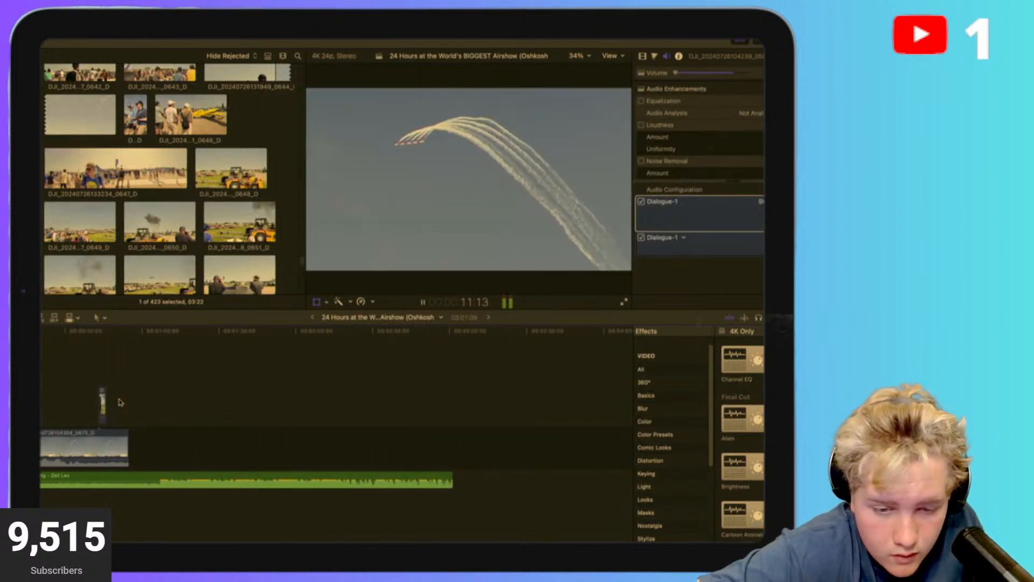
{"action": "key", "text": "space"}
Try inserting the jet-and-explosions clip into the main storyline directly before the smoke-trail shot and play the sequence through it.
{"action": "left_click", "coordinate": [103, 412]}
{"action": "left_click_drag", "start_coordinate": [103, 413], "coordinate": [22, 442]}
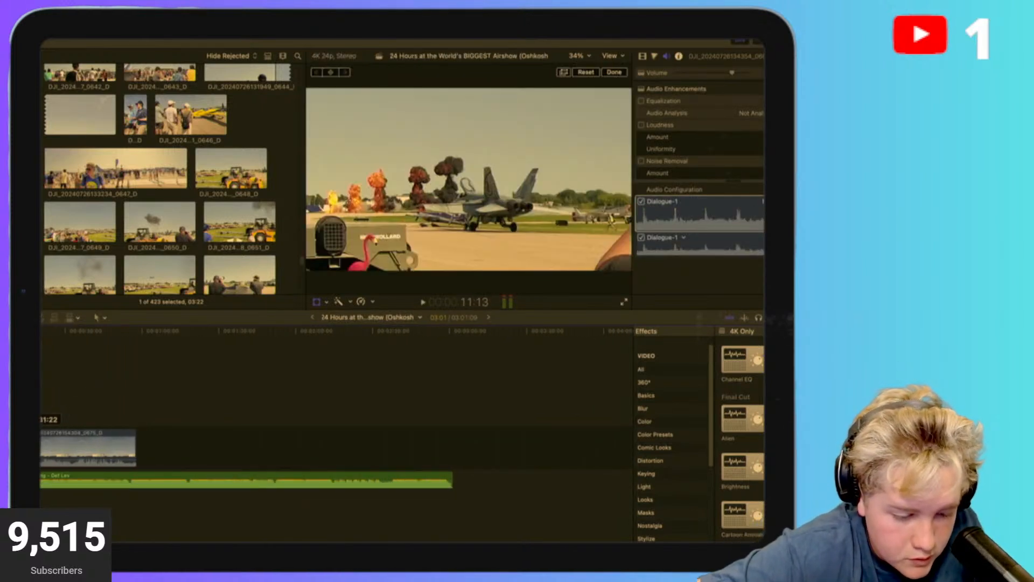
{"action": "left_click", "coordinate": [21, 377]}
{"action": "key", "text": "space"}
{"action": "key", "text": "super+equal"}
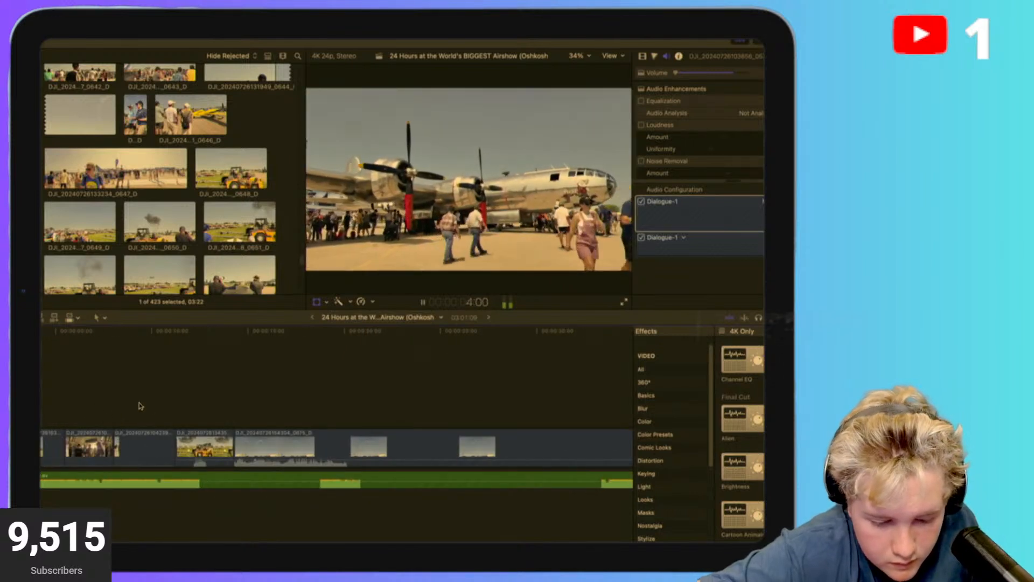
{"action": "left_click", "coordinate": [157, 416]}
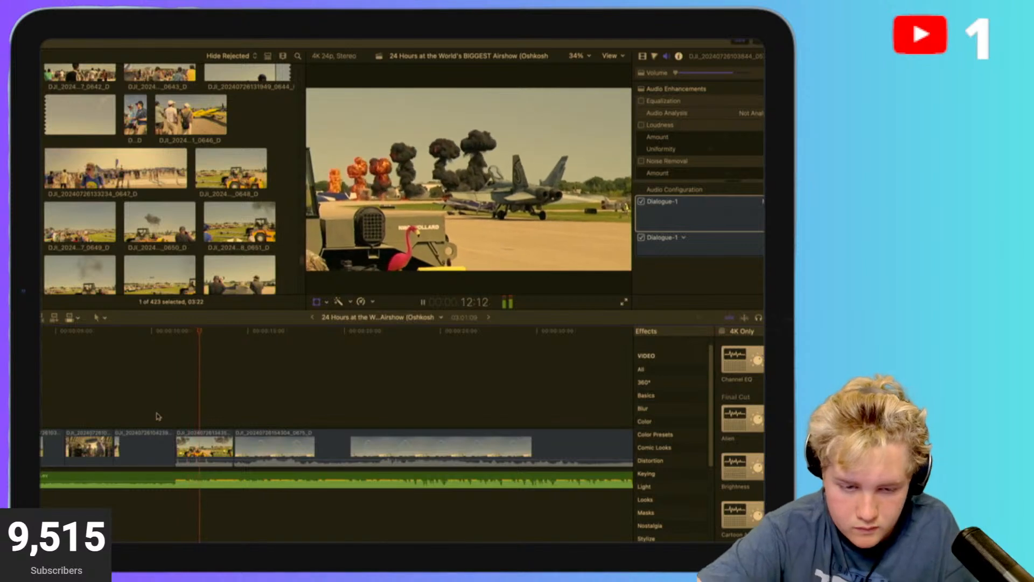
{"action": "left_click", "coordinate": [156, 416]}
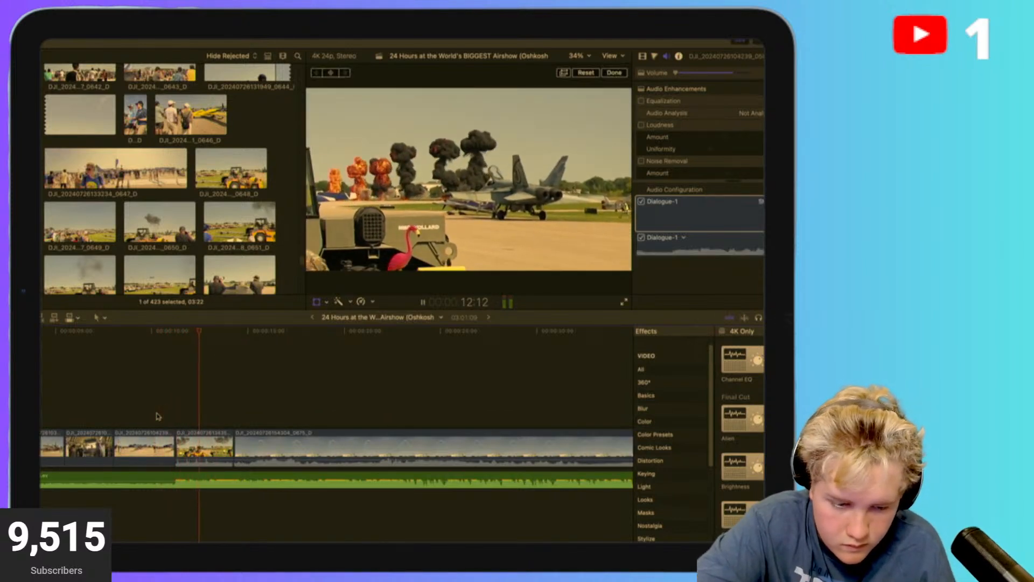
{"action": "key", "text": "space"}
{"action": "key", "text": "shift+t"}
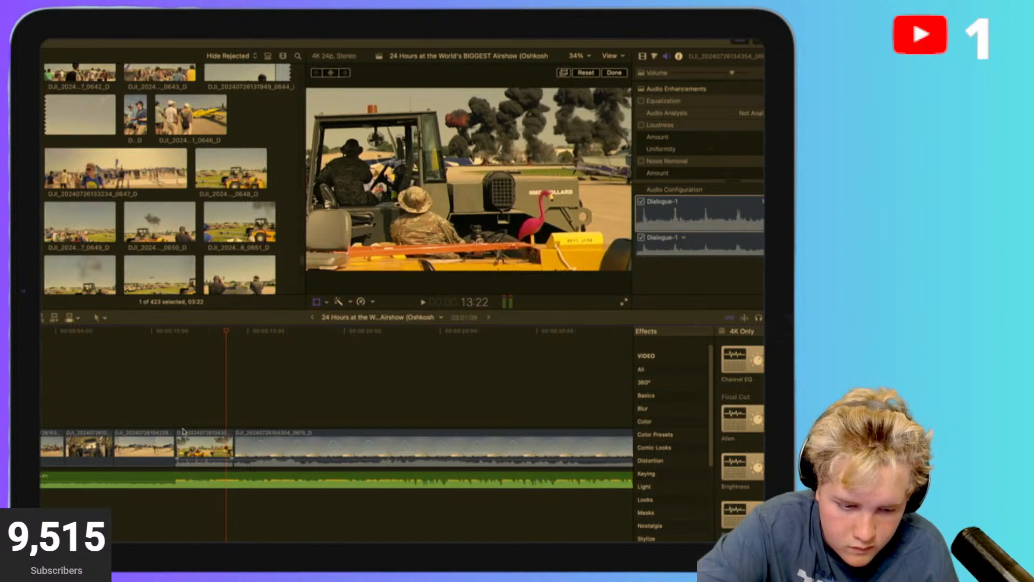
Trim the end of the jet-and-explosions clip to a length of 02:09 and play it into the smoke-trail shot.
{"action": "left_click_drag", "start_coordinate": [230, 447], "coordinate": [221, 448]}
{"action": "left_click", "coordinate": [195, 409]}
{"action": "key", "text": "space"}
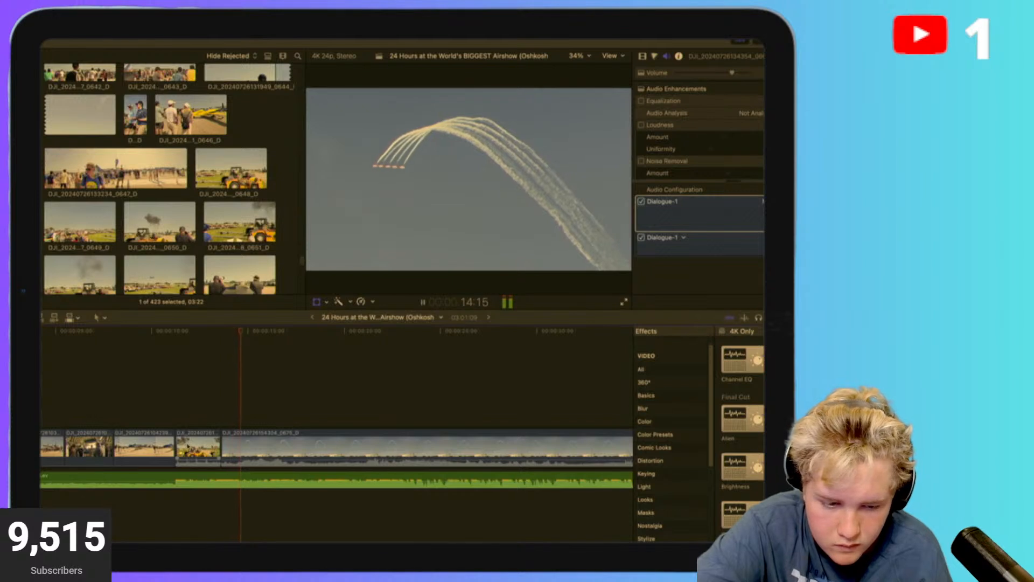
{"action": "key", "text": "space"}
Move the jet-and-explosions clip back out of the main storyline to sit above the smoke-trail shot, and play the direct cut.
{"action": "left_click", "coordinate": [187, 446]}
{"action": "key", "text": "="}
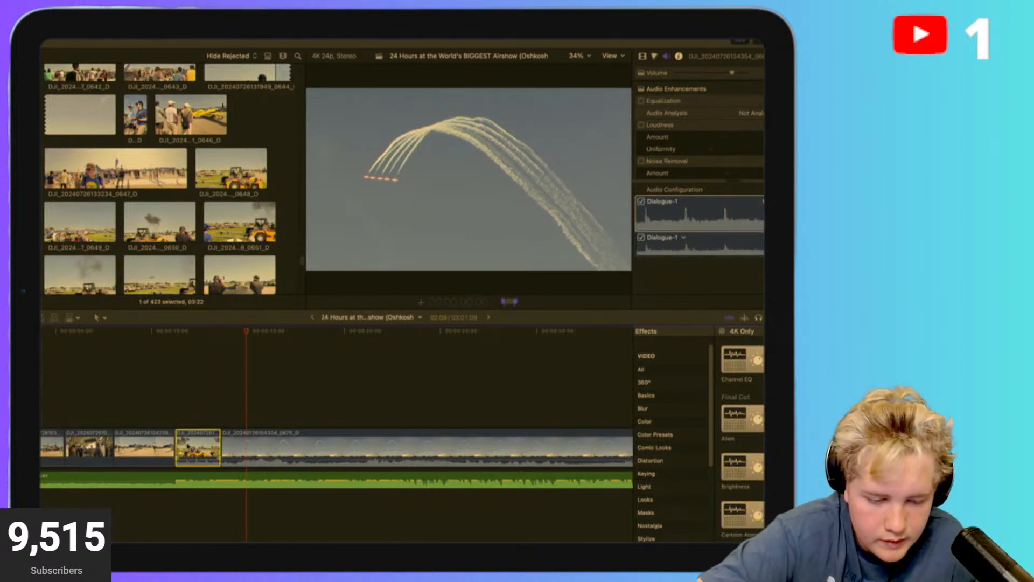
{"action": "left_click_drag", "start_coordinate": [189, 457], "coordinate": [331, 412]}
{"action": "left_click", "coordinate": [156, 405]}
{"action": "key", "text": "space"}
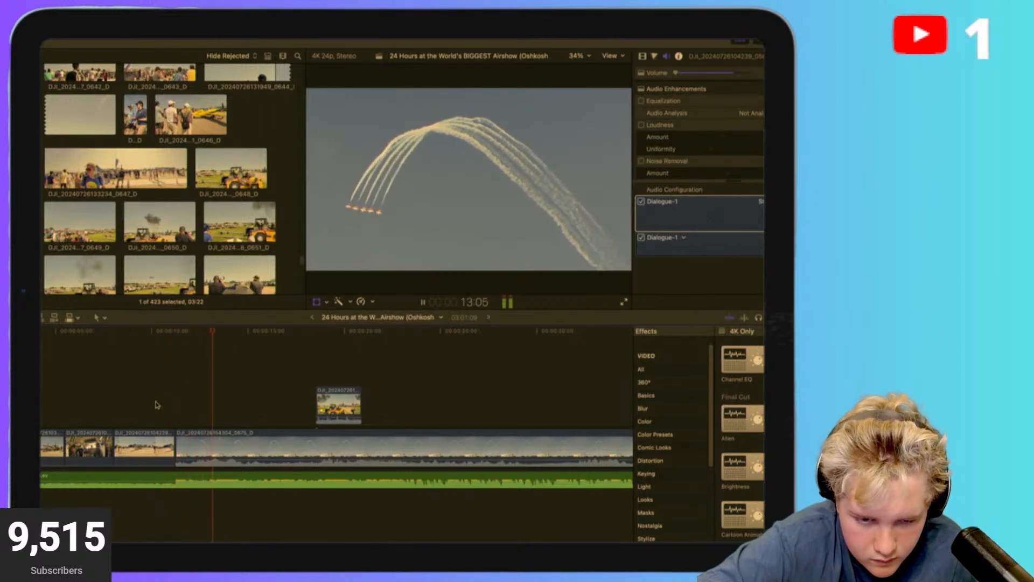
{"action": "key", "text": "space"}
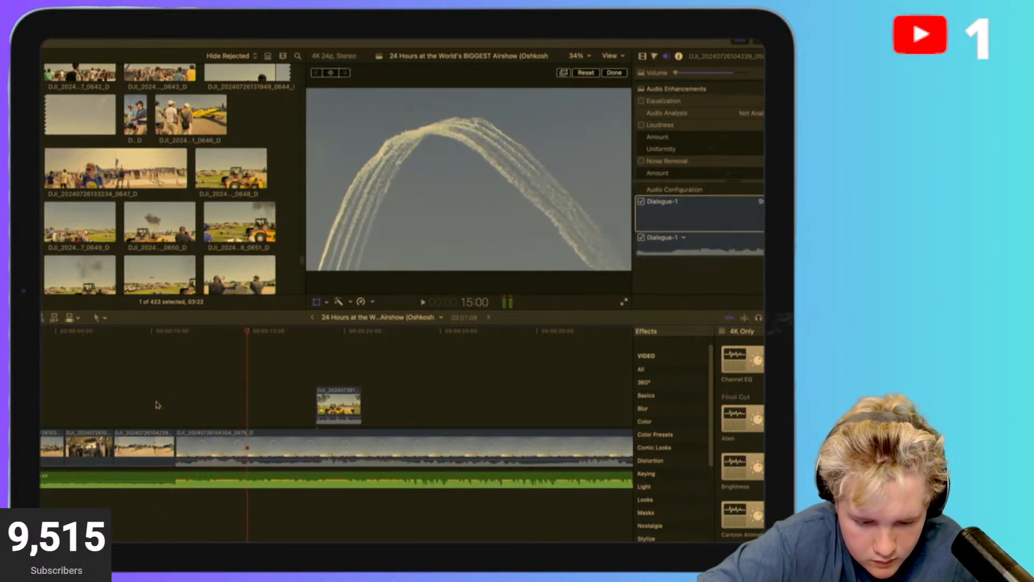
Reset the smoke-trail shot's transform, scale its picture up again and reposition it to frame the smoke arc, and play the result.
{"action": "left_click", "coordinate": [390, 417]}
{"action": "scroll", "coordinate": [364, 386], "scroll_direction": "right", "scroll_amount": 9}
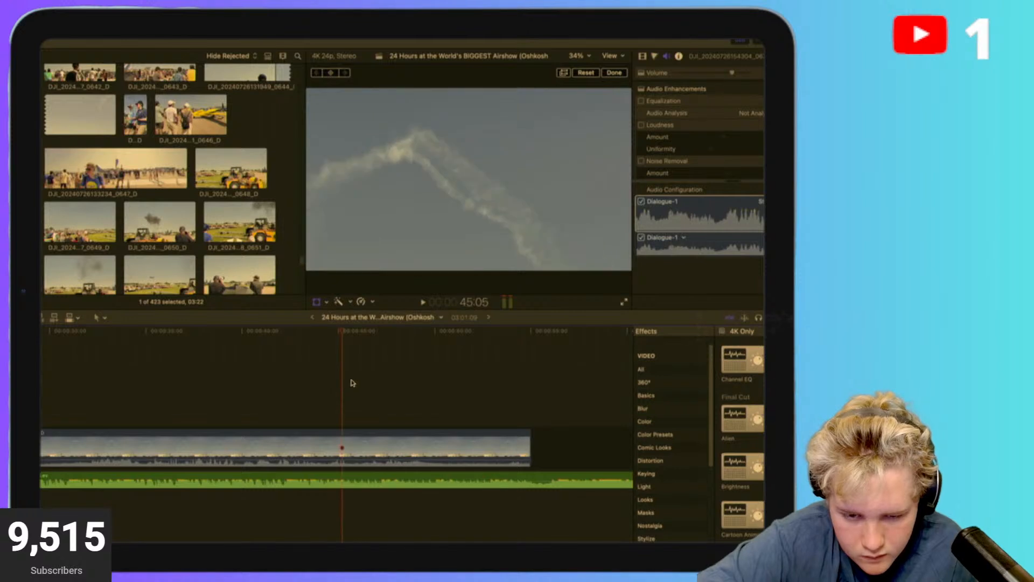
{"action": "scroll", "coordinate": [377, 384], "scroll_direction": "right", "scroll_amount": 6}
{"action": "key", "text": "space"}
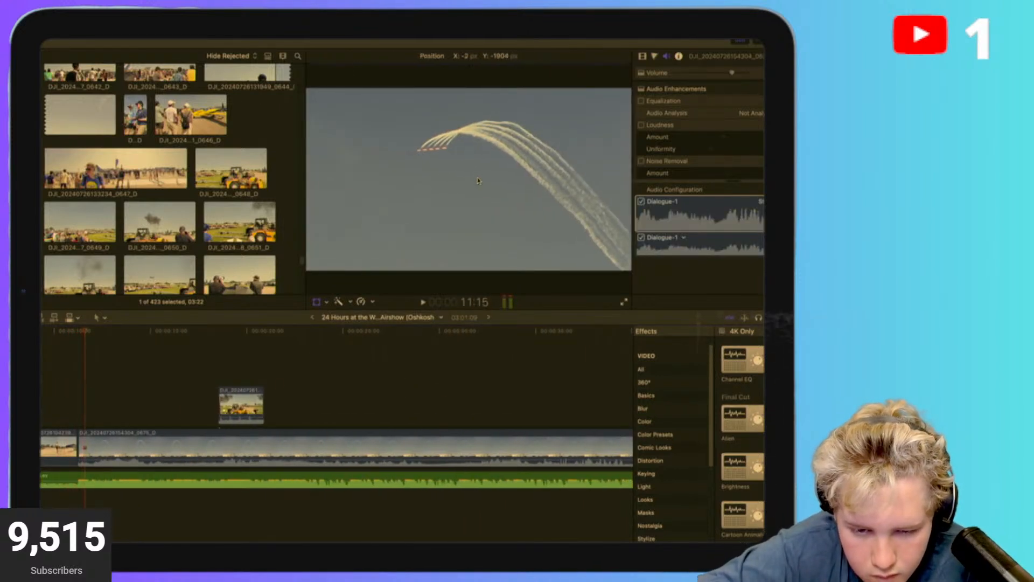
{"action": "left_click", "coordinate": [588, 73]}
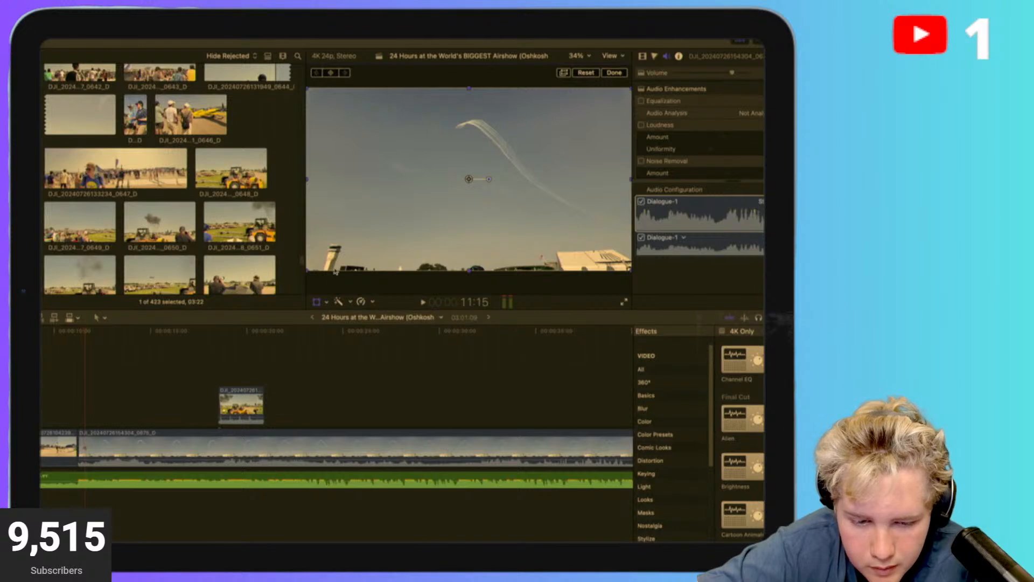
{"action": "left_click_drag", "start_coordinate": [308, 271], "coordinate": [134, 484]}
{"action": "left_click_drag", "start_coordinate": [513, 166], "coordinate": [504, 294]}
{"action": "key", "text": "space"}
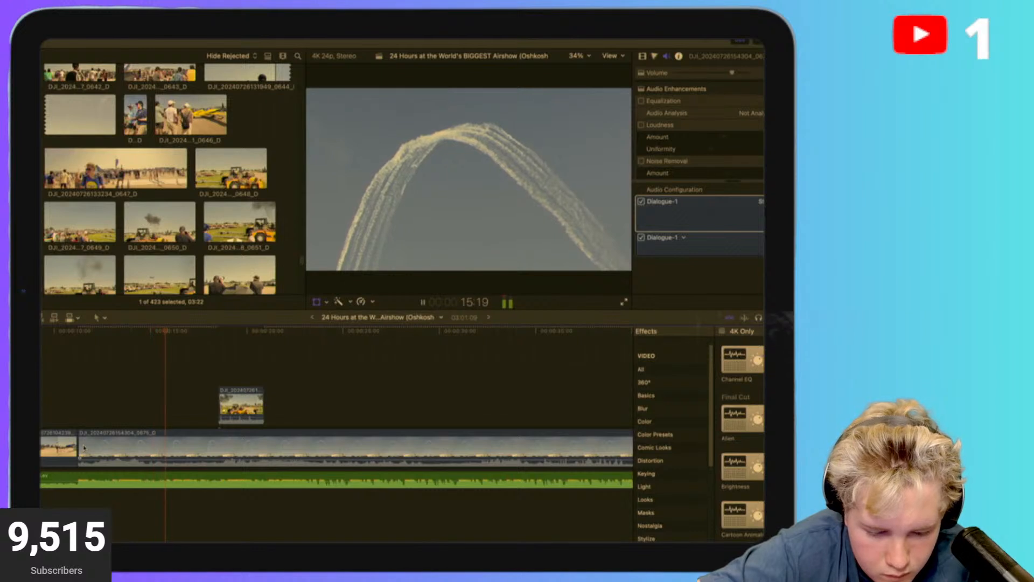
{"action": "key", "text": "space"}
Extend the start of the smoke-trail shot earlier by about three seconds and play the result.
{"action": "left_click_drag", "start_coordinate": [81, 447], "coordinate": [29, 448]}
{"action": "key", "text": "super+minus"}
{"action": "key", "text": "super+minus"}
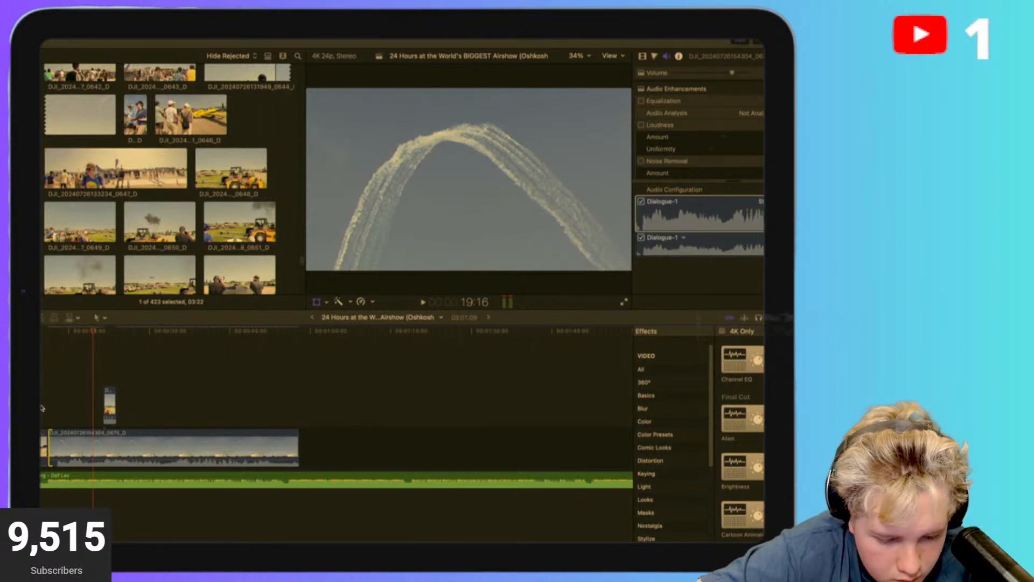
{"action": "key", "text": "space"}
{"action": "key", "text": "super+equal"}
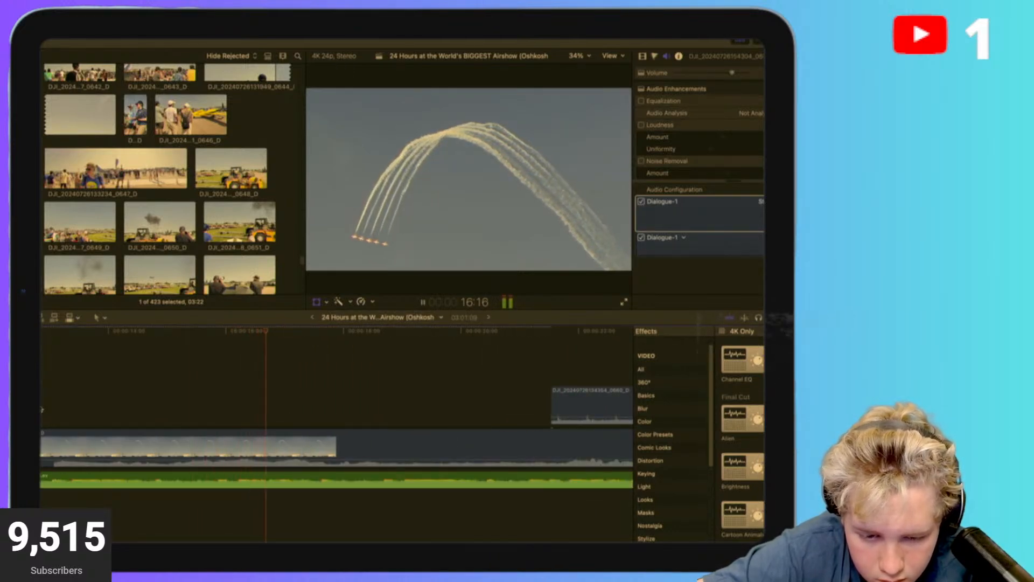
{"action": "key", "text": "space"}
Trim about 13 frames off the start of the smoke-trail shot and play the cut from the parked blue jet.
{"action": "scroll", "coordinate": [43, 411], "scroll_direction": "left", "scroll_amount": 5}
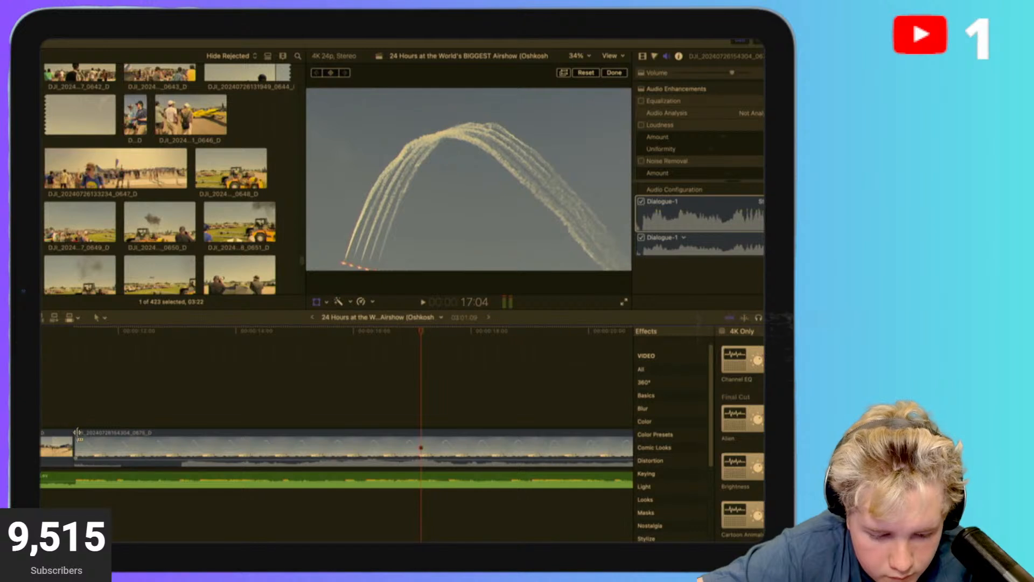
{"action": "left_click_drag", "start_coordinate": [77, 436], "coordinate": [108, 436]}
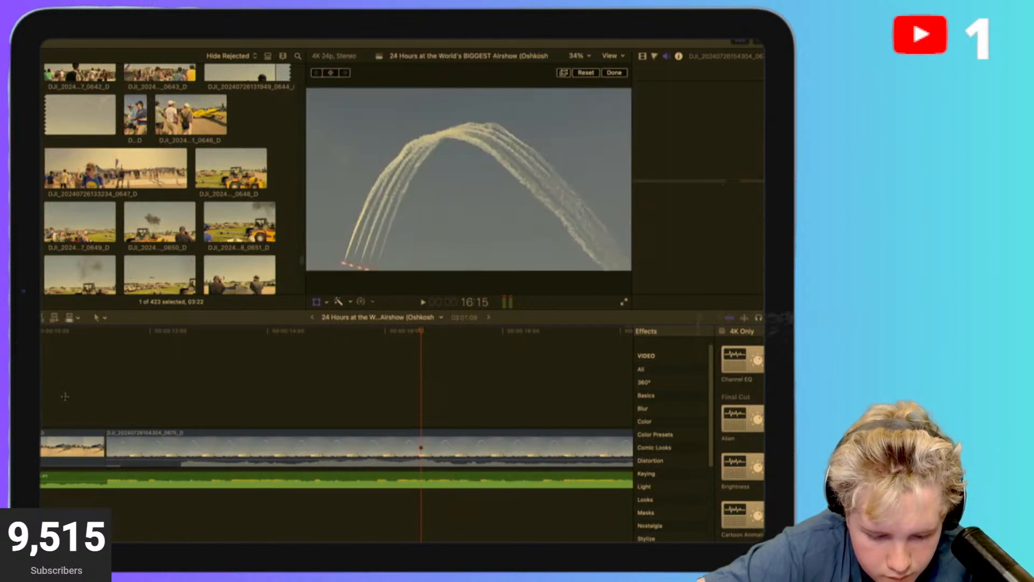
{"action": "left_click", "coordinate": [64, 397]}
{"action": "key", "text": "space"}
{"action": "key", "text": "space"}
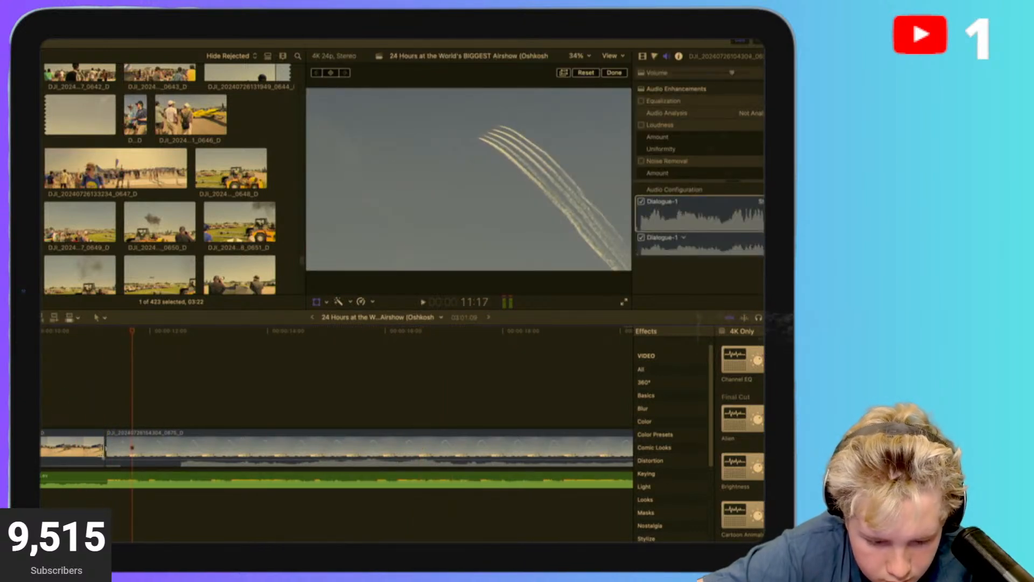
{"action": "left_click", "coordinate": [71, 397]}
{"action": "key", "text": "space"}
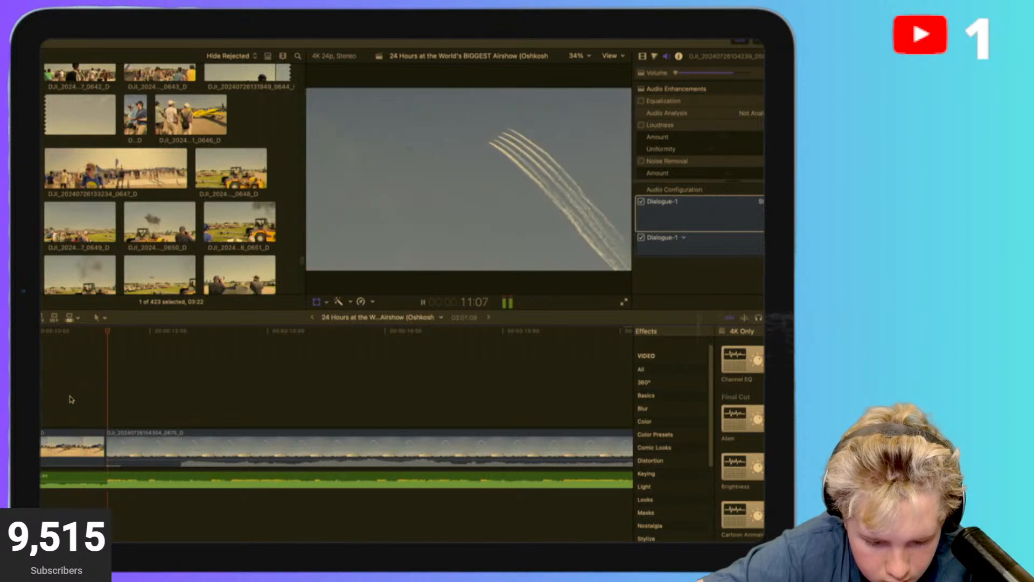
{"action": "key", "text": "space"}
Replay the cut from the parked blue jet into the smoke-trail shot and check its timing against the music.
{"action": "key", "text": "super+minus"}
{"action": "key", "text": "super+minus"}
{"action": "key", "text": "super+minus"}
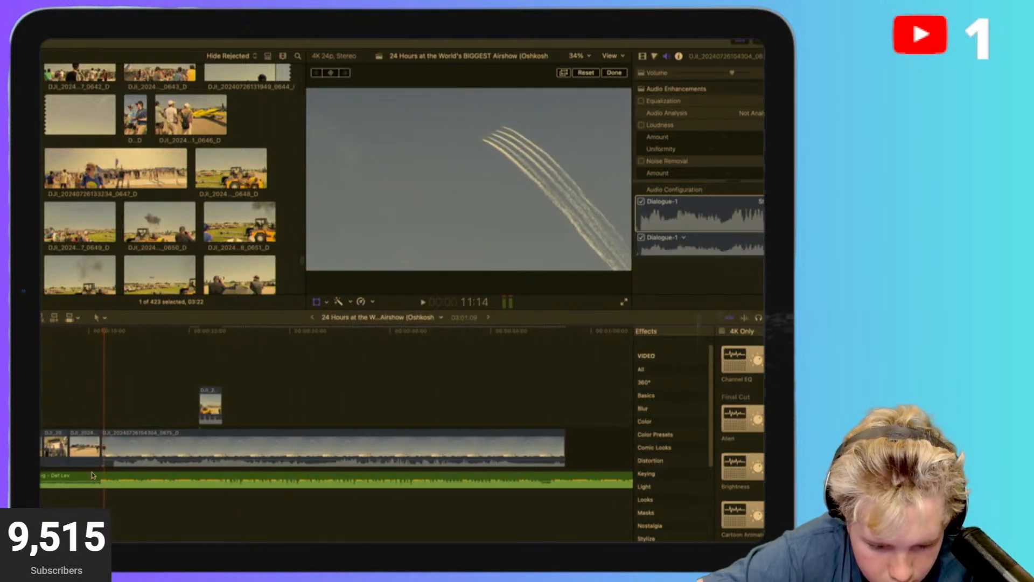
{"action": "left_click", "coordinate": [91, 478]}
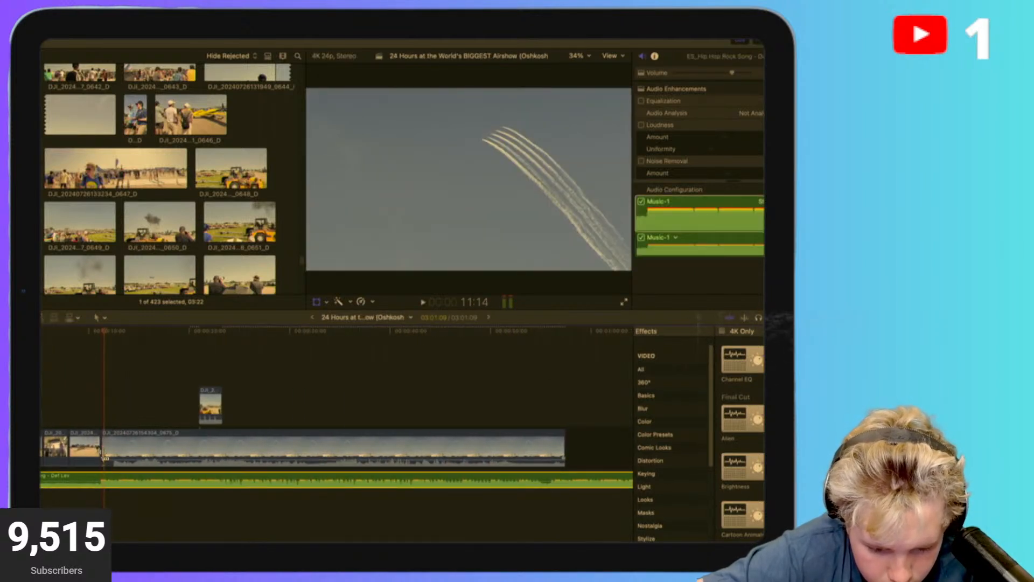
{"action": "left_click_drag", "start_coordinate": [106, 458], "coordinate": [106, 457]}
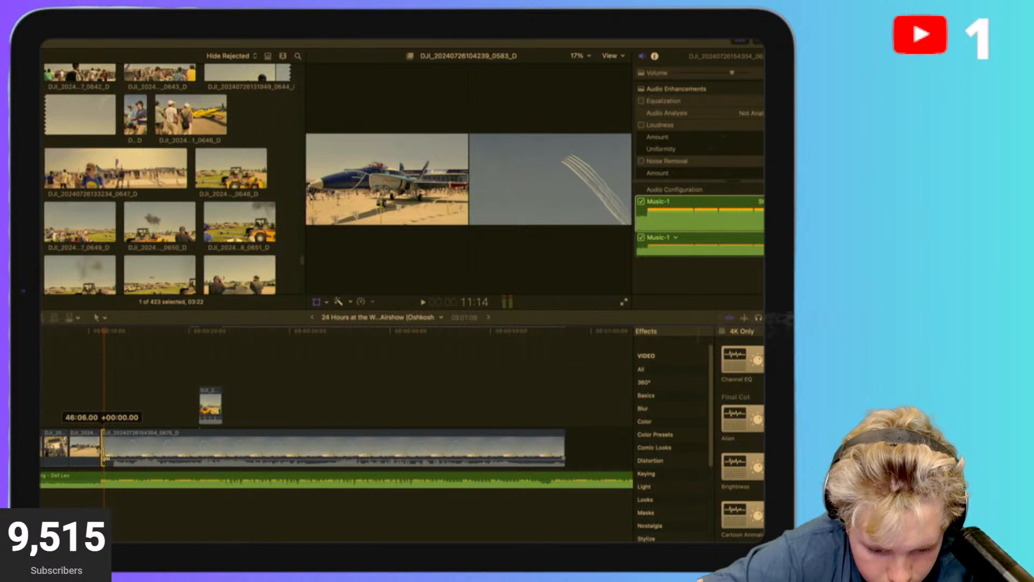
{"action": "left_click", "coordinate": [89, 406]}
{"action": "key", "text": "space"}
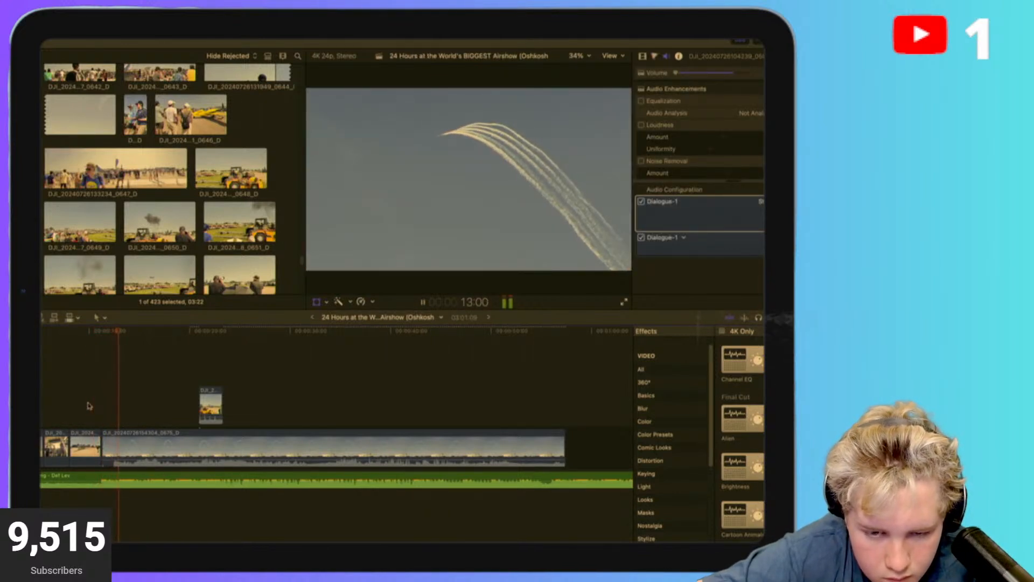
{"action": "left_click", "coordinate": [108, 435]}
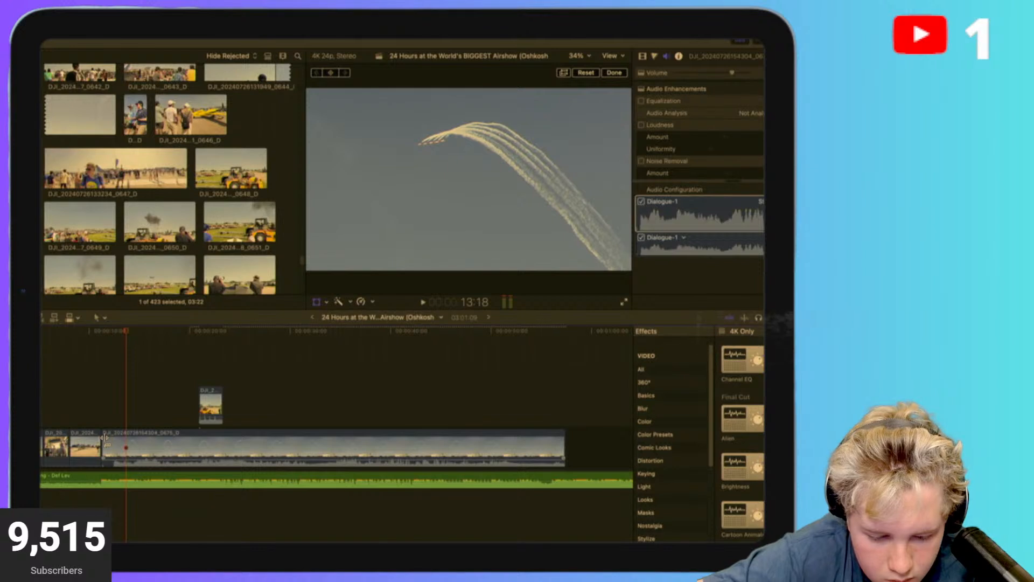
Trim about one more second off the start of the smoke-trail shot and play it up to 16:18.
{"action": "left_click_drag", "start_coordinate": [104, 438], "coordinate": [115, 438]}
{"action": "left_click", "coordinate": [90, 415]}
{"action": "key", "text": "space"}
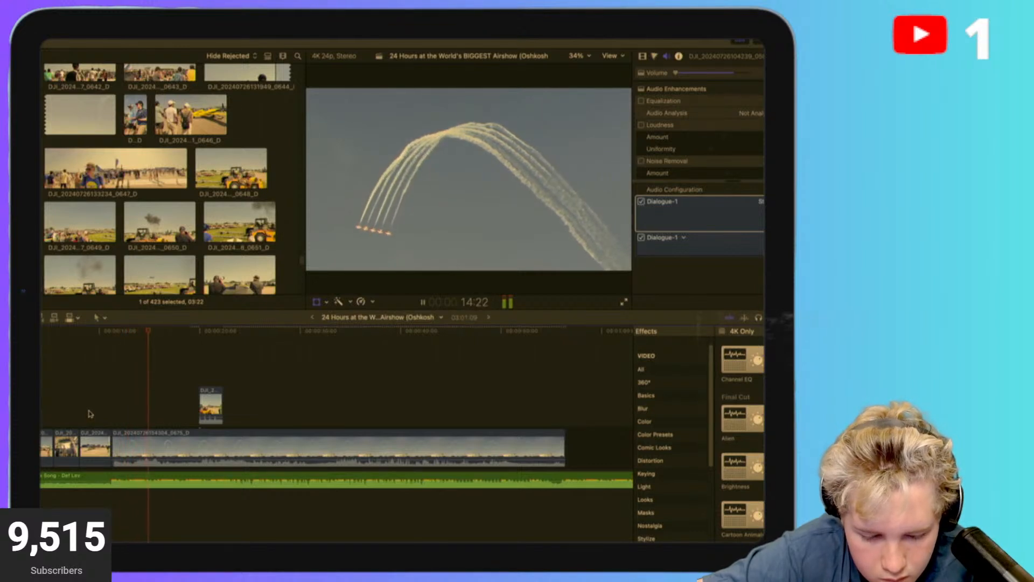
{"action": "key", "text": "space"}
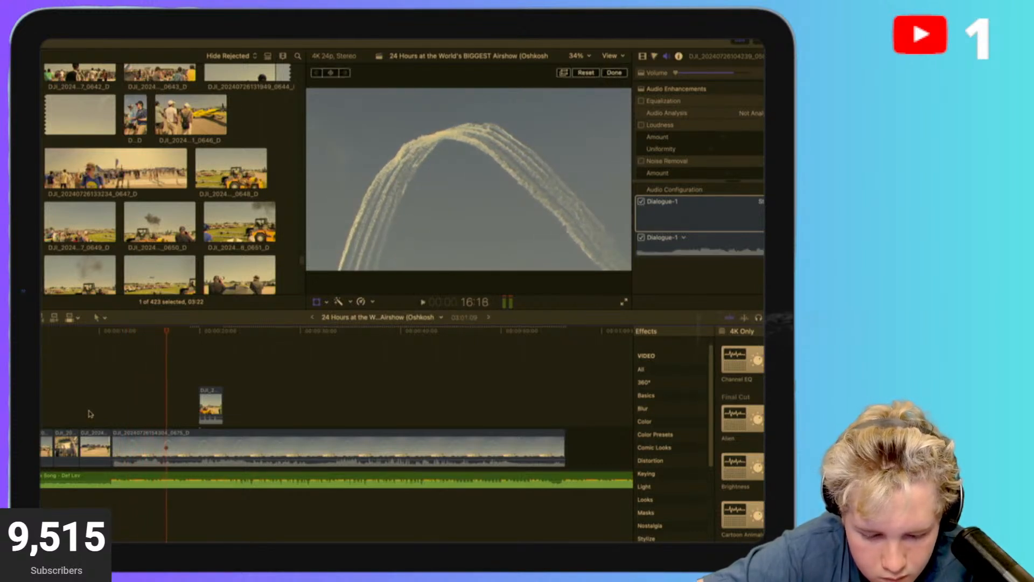
Move the connected jet-and-explosions clip earlier to start at about 16:18 and play from the parked blue jet shot.
{"action": "left_click_drag", "start_coordinate": [209, 404], "coordinate": [176, 405]}
{"action": "left_click", "coordinate": [122, 385]}
{"action": "key", "text": "space"}
{"action": "left_click", "coordinate": [89, 380]}
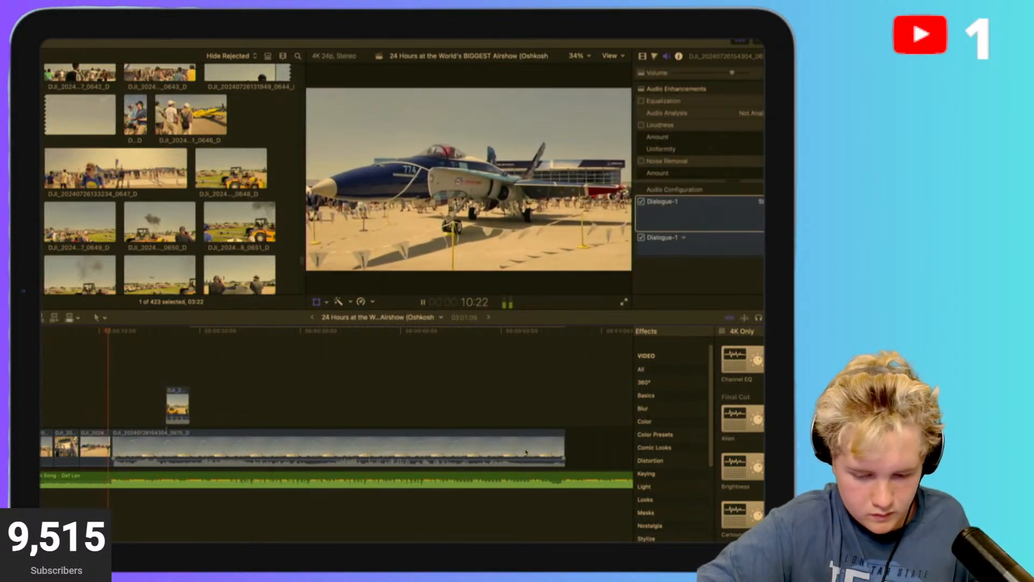
Trim the smoke-trail shot's end to where the jet-and-explosions clip starts, and place that clip directly behind it in the main storyline.
{"action": "left_click_drag", "start_coordinate": [565, 446], "coordinate": [166, 461]}
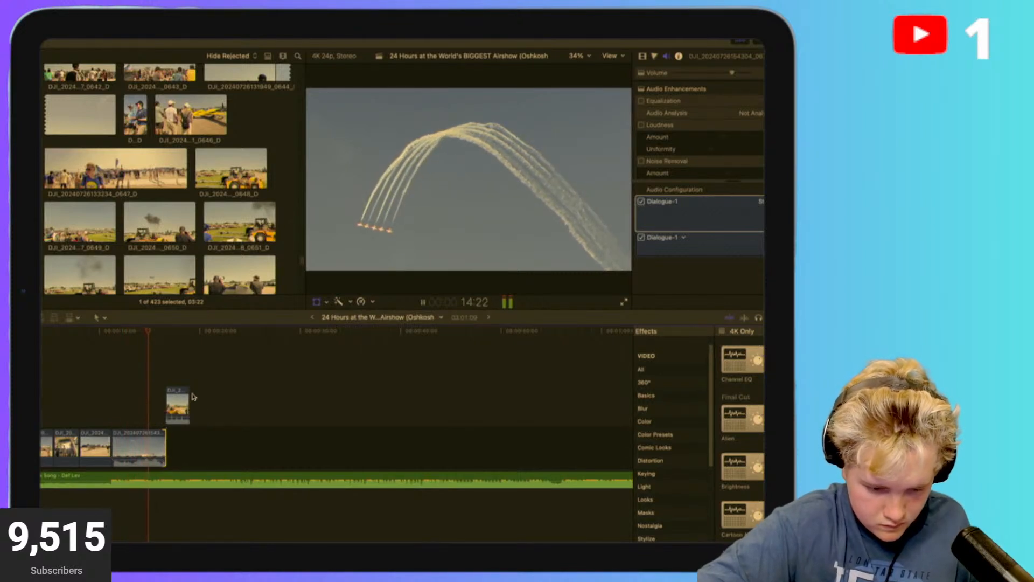
{"action": "left_click_drag", "start_coordinate": [177, 401], "coordinate": [181, 443]}
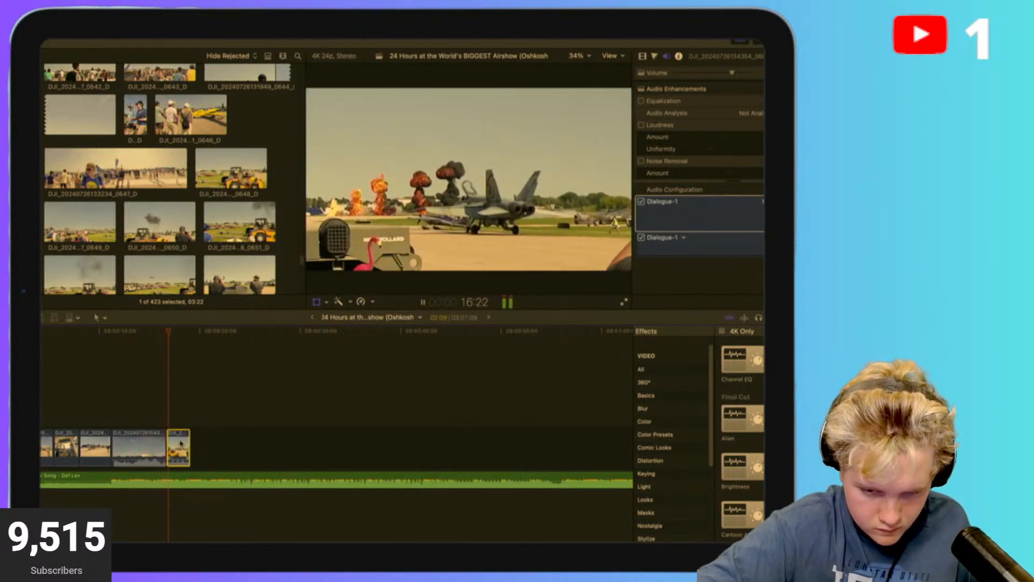
{"action": "key", "text": "space"}
{"action": "left_click", "coordinate": [94, 406]}
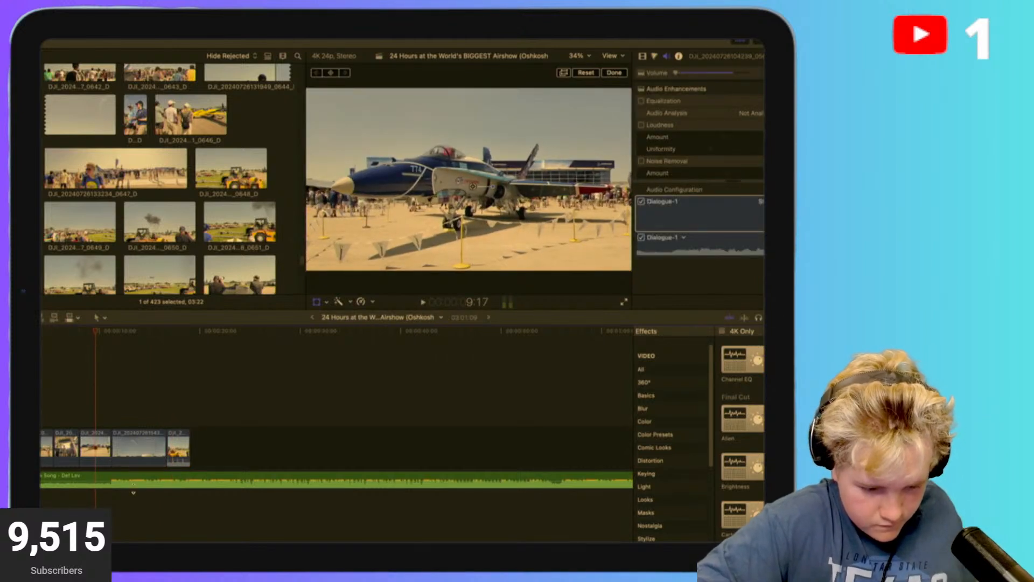
{"action": "left_click", "coordinate": [75, 418]}
{"action": "key", "text": "space"}
{"action": "key", "text": "super+equal"}
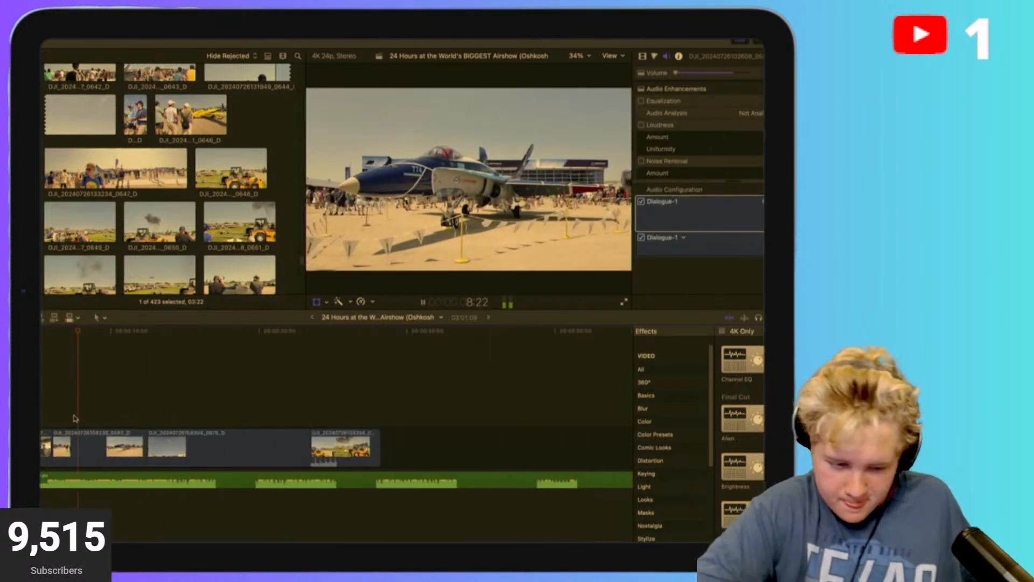
Play from the parked blue jet into the smoke-trail shot, and inspect the jet-and-explosions clip near its end.
{"action": "key", "text": "super+equal"}
{"action": "scroll", "coordinate": [75, 419], "scroll_direction": "right", "scroll_amount": 1}
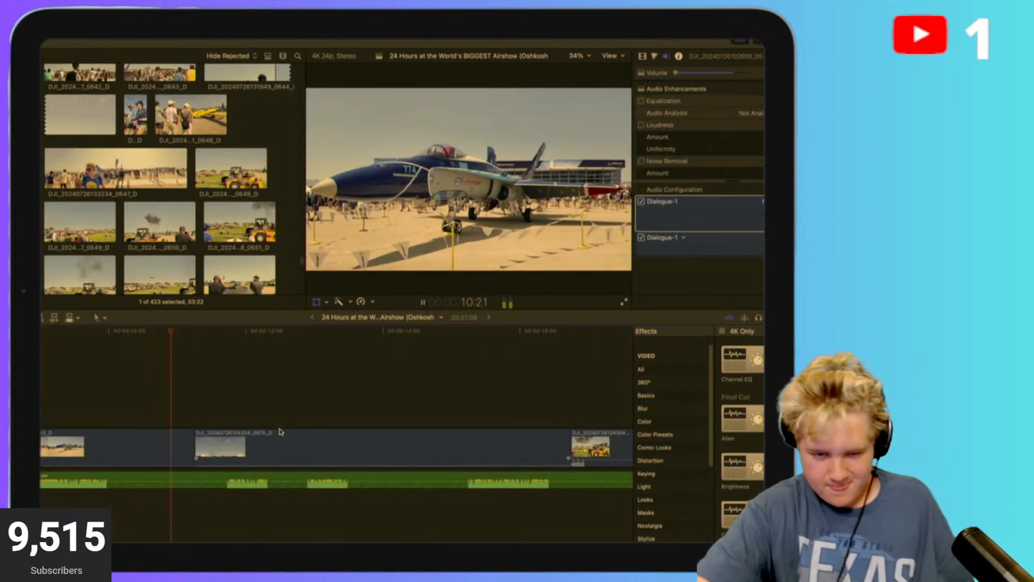
{"action": "scroll", "coordinate": [279, 433], "scroll_direction": "right", "scroll_amount": 2}
{"action": "key", "text": "space"}
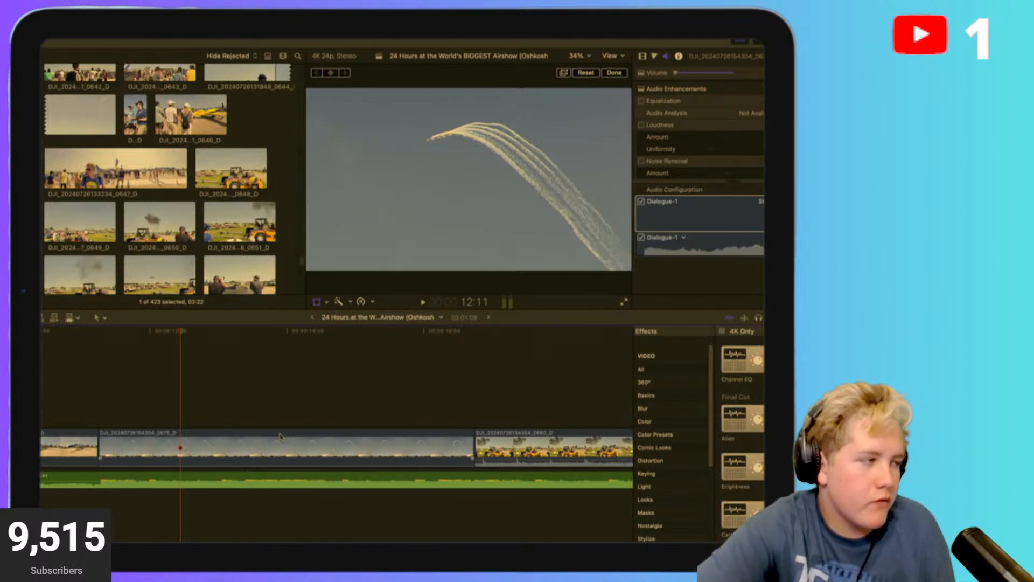
{"action": "key", "text": "super+minus"}
{"action": "key", "text": "super+minus"}
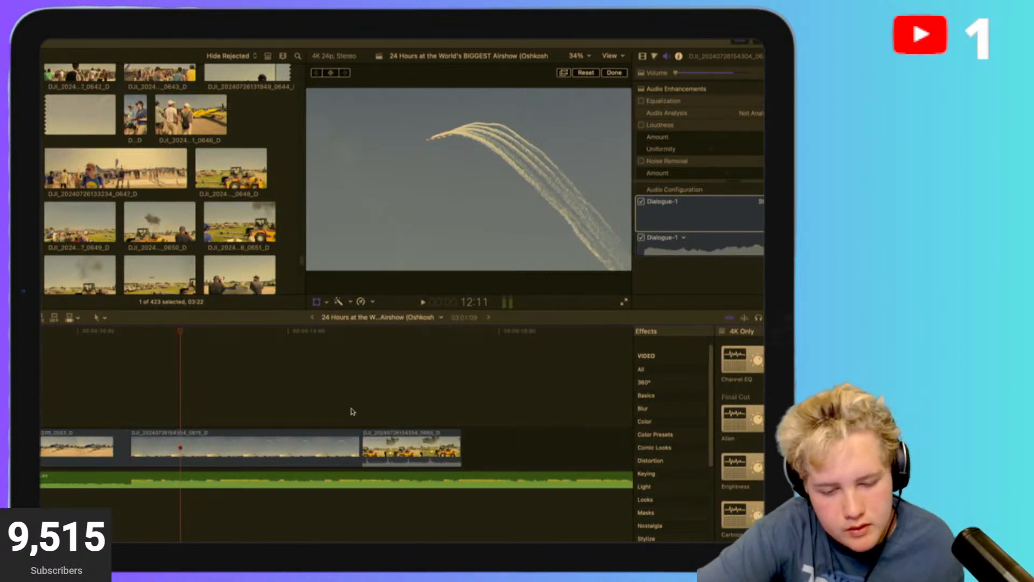
{"action": "left_click", "coordinate": [404, 408]}
{"action": "left_click", "coordinate": [432, 408]}
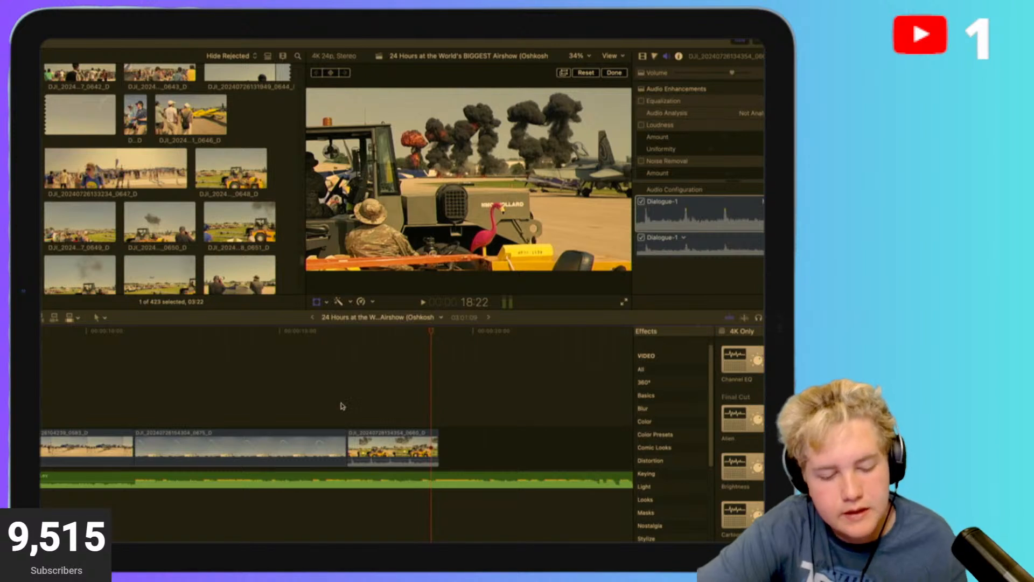
Play from the parked blue jet shot at about 10:14 and trim the smoke-trail shot's end very slightly shorter.
{"action": "scroll", "coordinate": [341, 406], "scroll_direction": "left", "scroll_amount": 3}
{"action": "left_click", "coordinate": [187, 397]}
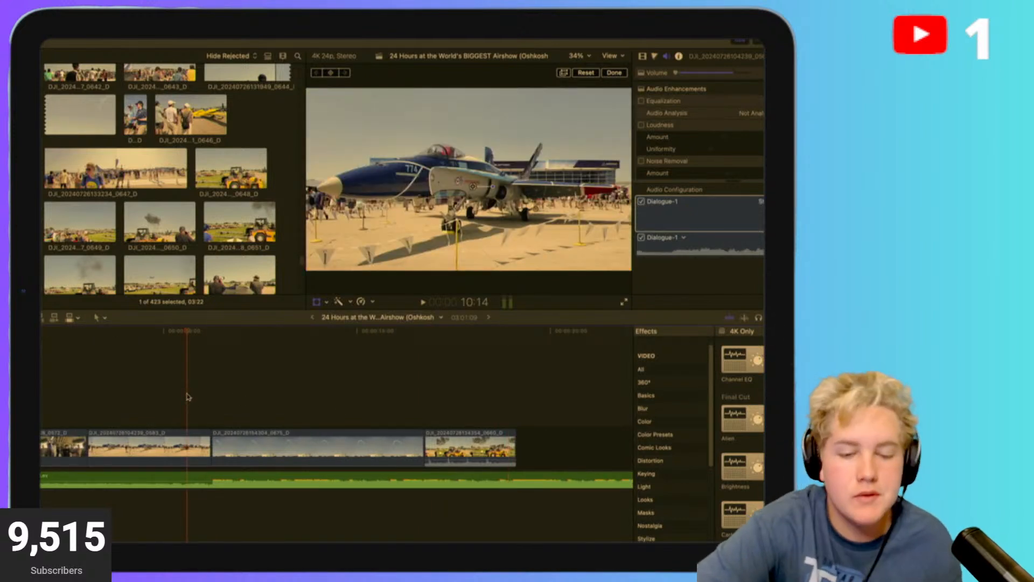
{"action": "key", "text": "space"}
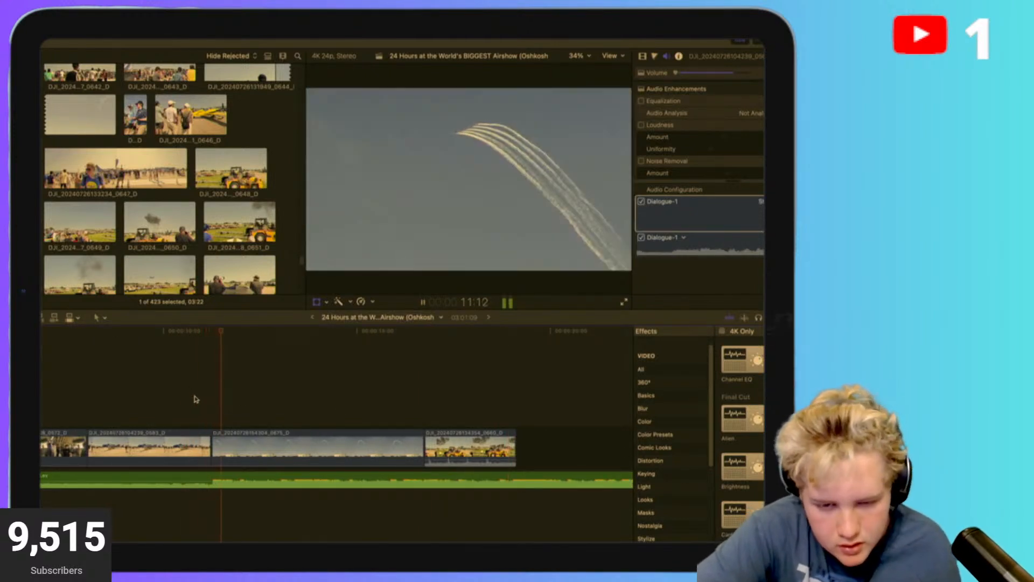
{"action": "scroll", "coordinate": [202, 399], "scroll_direction": "right", "scroll_amount": 2}
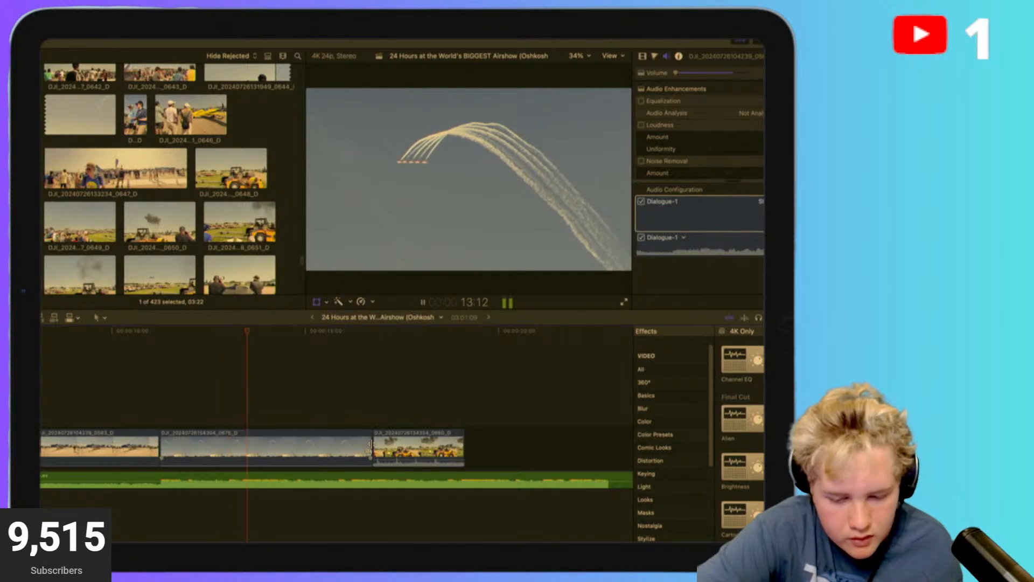
{"action": "left_click", "coordinate": [370, 445]}
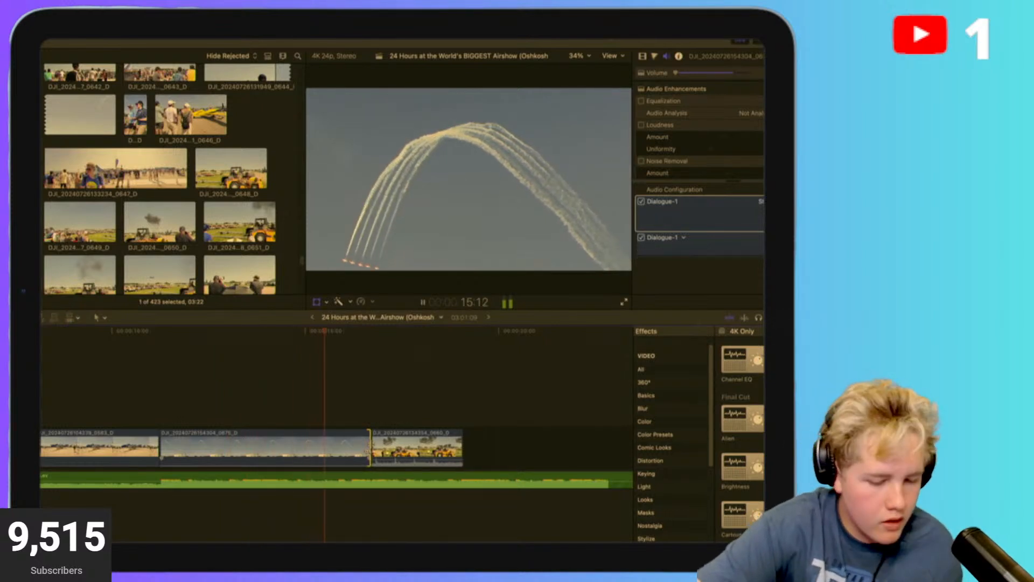
{"action": "key", "text": "space"}
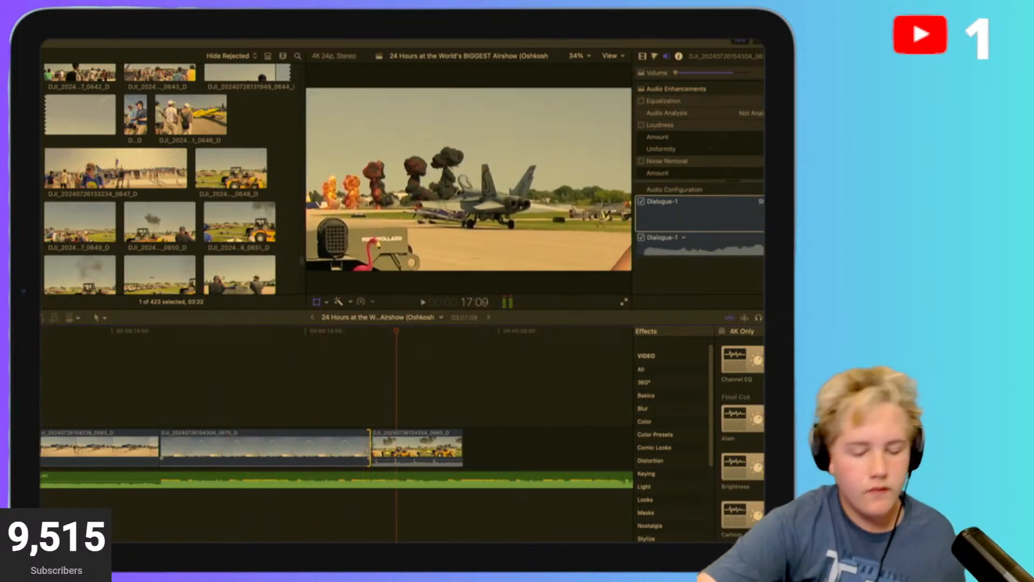
Replay the cut from the smoke-trail shot into the jet-and-explosions clip up close to check it against the music.
{"action": "key", "text": "super+equal"}
{"action": "key", "text": "super+equal"}
{"action": "key", "text": "super+equal"}
{"action": "key", "text": "super+equal"}
{"action": "key", "text": "super+equal"}
{"action": "key", "text": "super+equal"}
{"action": "scroll", "coordinate": [329, 467], "scroll_direction": "left", "scroll_amount": 15}
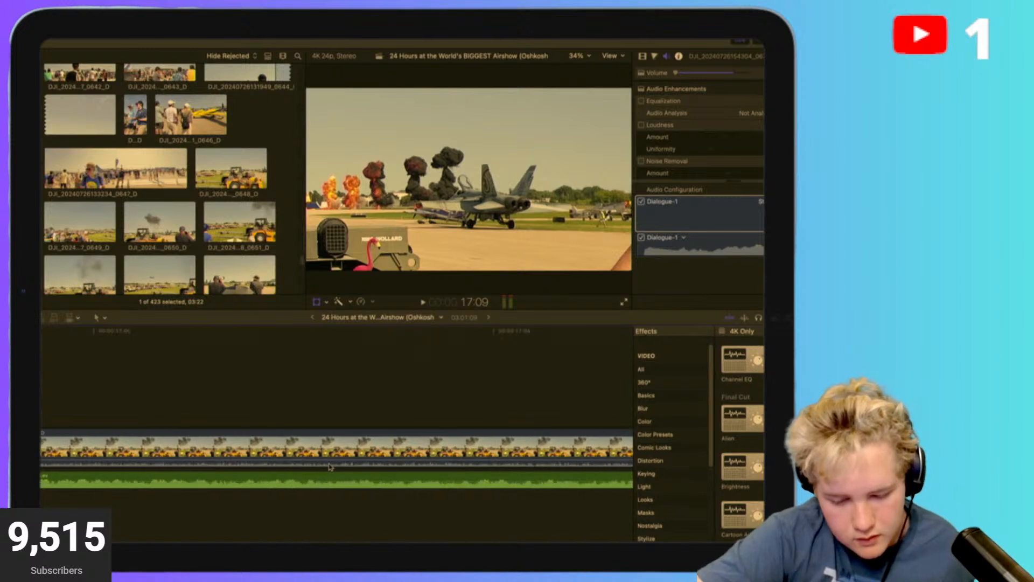
{"action": "left_click", "coordinate": [302, 411]}
{"action": "key", "text": "space"}
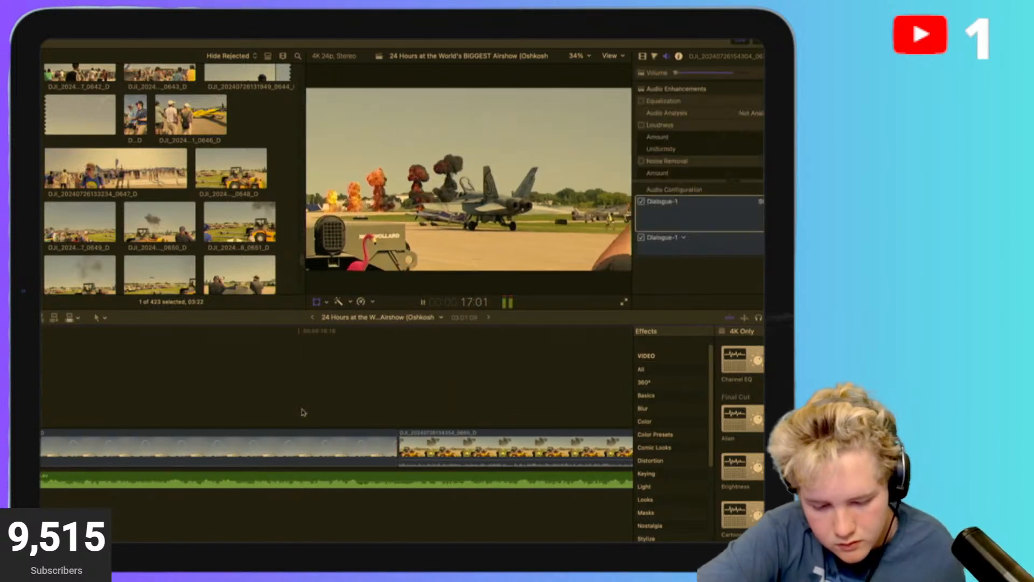
{"action": "key", "text": "space"}
{"action": "scroll", "coordinate": [330, 435], "scroll_direction": "left", "scroll_amount": 15}
{"action": "left_click", "coordinate": [302, 411]}
{"action": "key", "text": "space"}
{"action": "scroll", "coordinate": [329, 434], "scroll_direction": "right", "scroll_amount": 2}
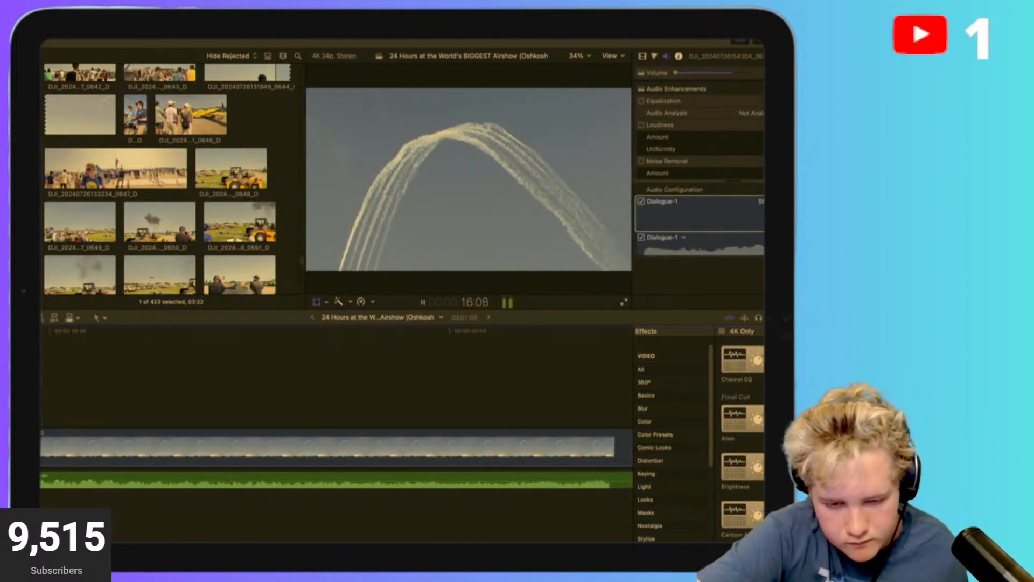
{"action": "scroll", "coordinate": [330, 434], "scroll_direction": "right", "scroll_amount": 10}
{"action": "key", "text": "space"}
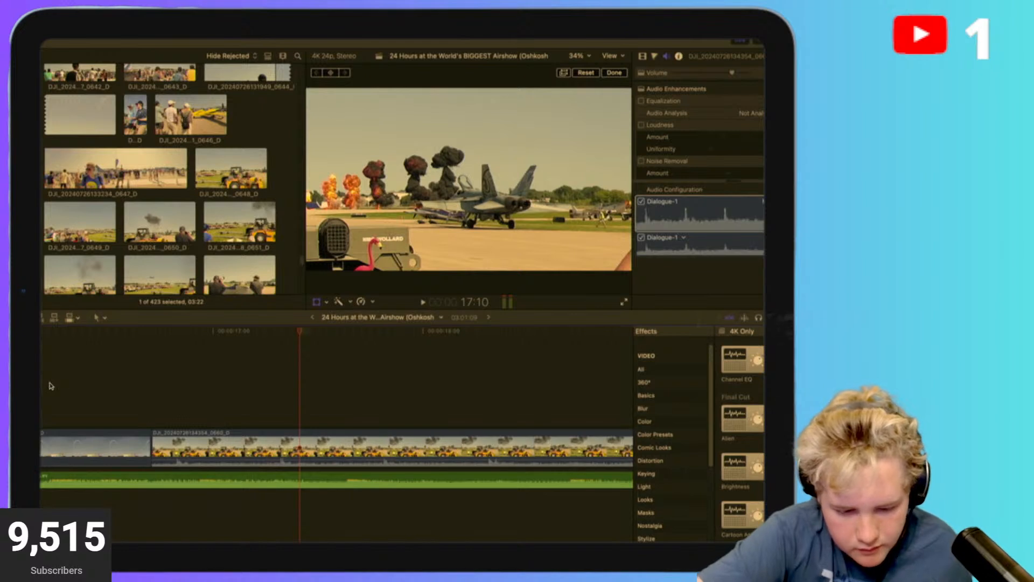
Play the smoke-trail shot from about 14:13 across the cut into the jet-and-explosions clip.
{"action": "left_click", "coordinate": [50, 384]}
{"action": "key", "text": "space"}
{"action": "key", "text": "space"}
{"action": "scroll", "coordinate": [49, 384], "scroll_direction": "left", "scroll_amount": 10}
{"action": "left_click", "coordinate": [49, 384]}
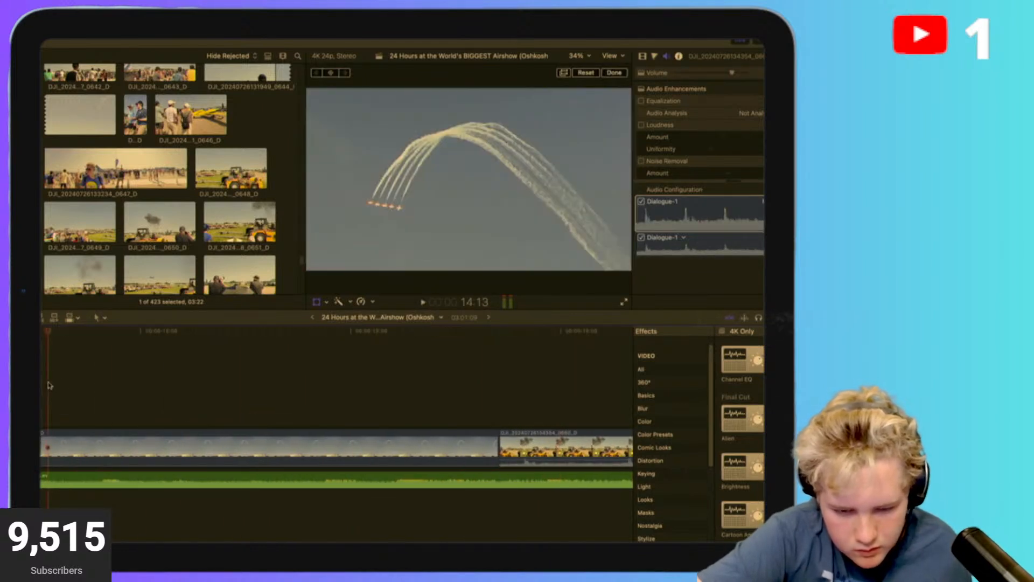
{"action": "key", "text": "space"}
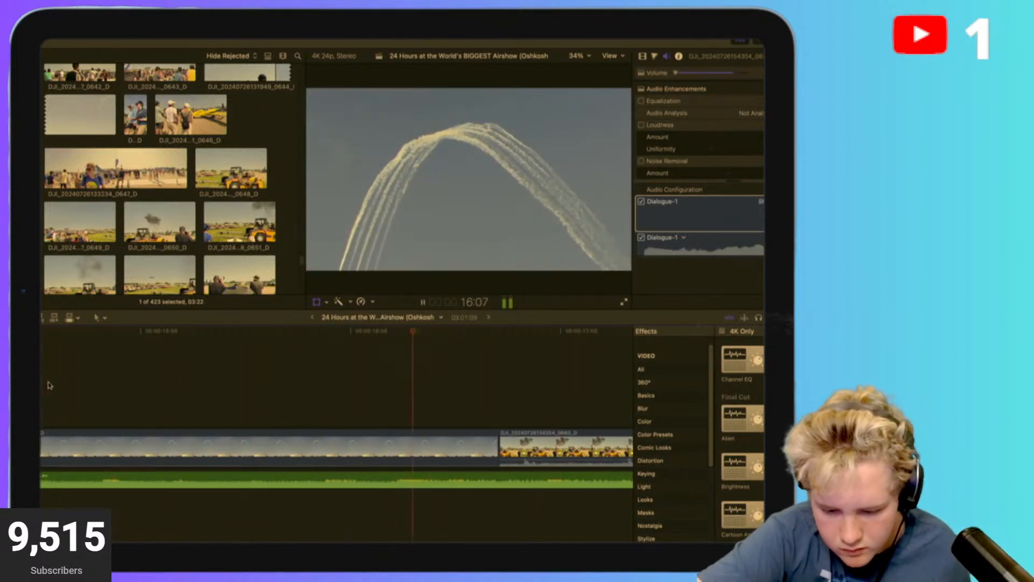
{"action": "key", "text": "space"}
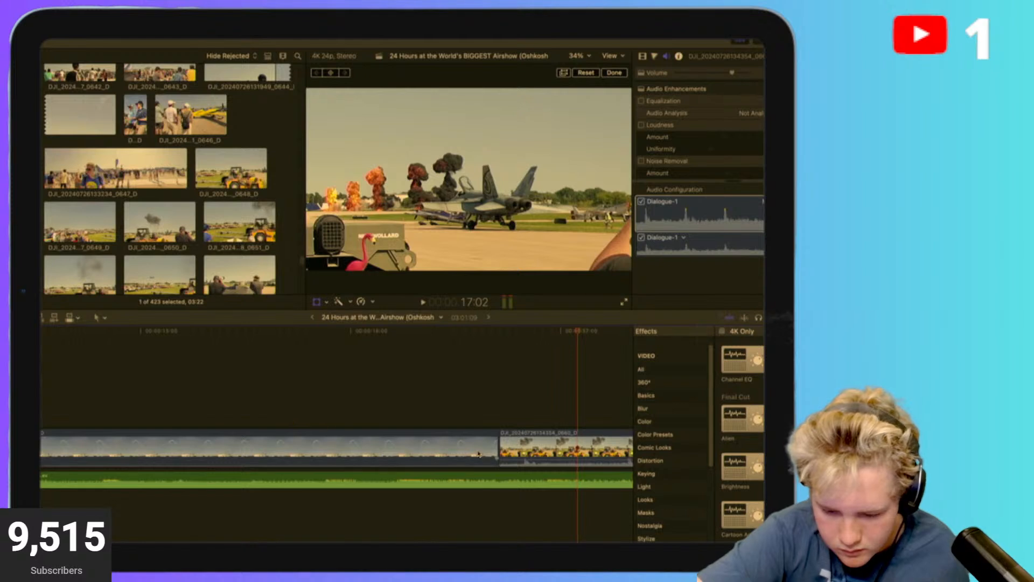
Extend the smoke-trail shot's end by about six frames, so the jet-and-explosions clip starts at about 16:23.
{"action": "left_click_drag", "start_coordinate": [495, 450], "coordinate": [548, 450]}
{"action": "key", "text": "super+minus"}
{"action": "key", "text": "super+minus"}
{"action": "key", "text": "super+minus"}
{"action": "key", "text": "super+minus"}
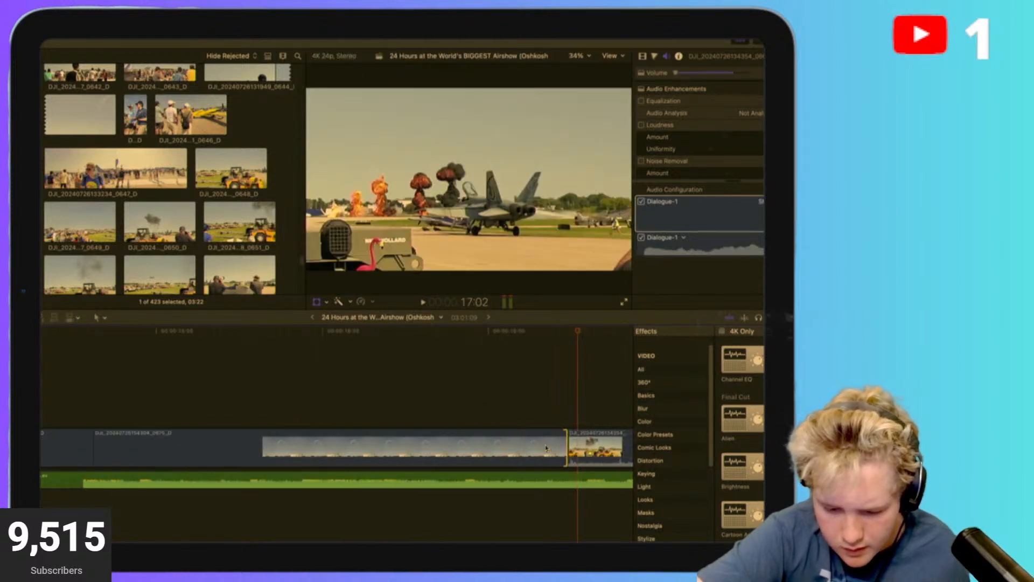
Replay the end of the smoke-trail shot and the start of the jet-and-explosions clip to check the adjusted cut.
{"action": "left_click", "coordinate": [72, 377]}
{"action": "key", "text": "space"}
{"action": "key", "text": "super+equal"}
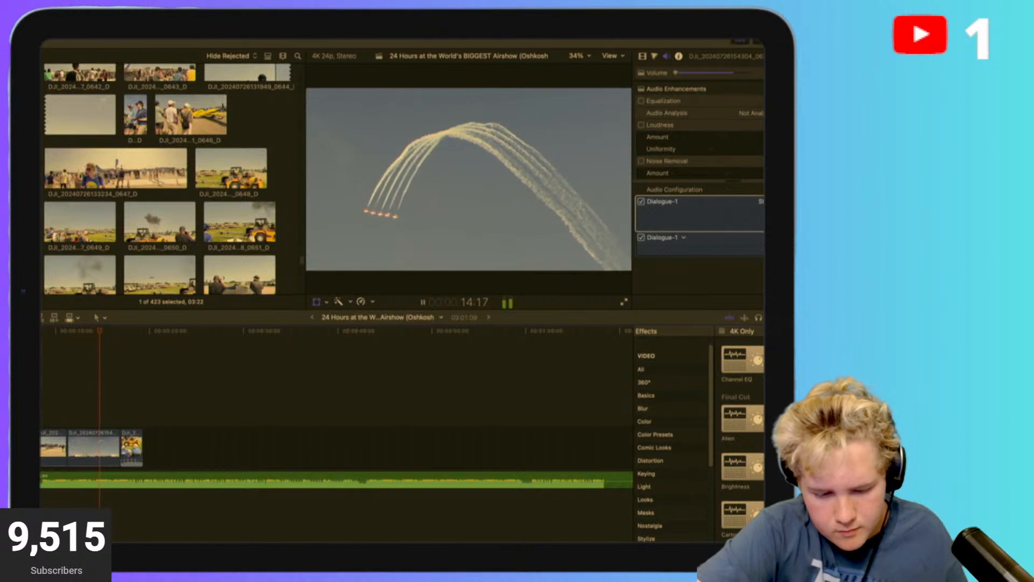
{"action": "key", "text": "super+equal"}
{"action": "key", "text": "super+equal"}
{"action": "key", "text": "super+equal"}
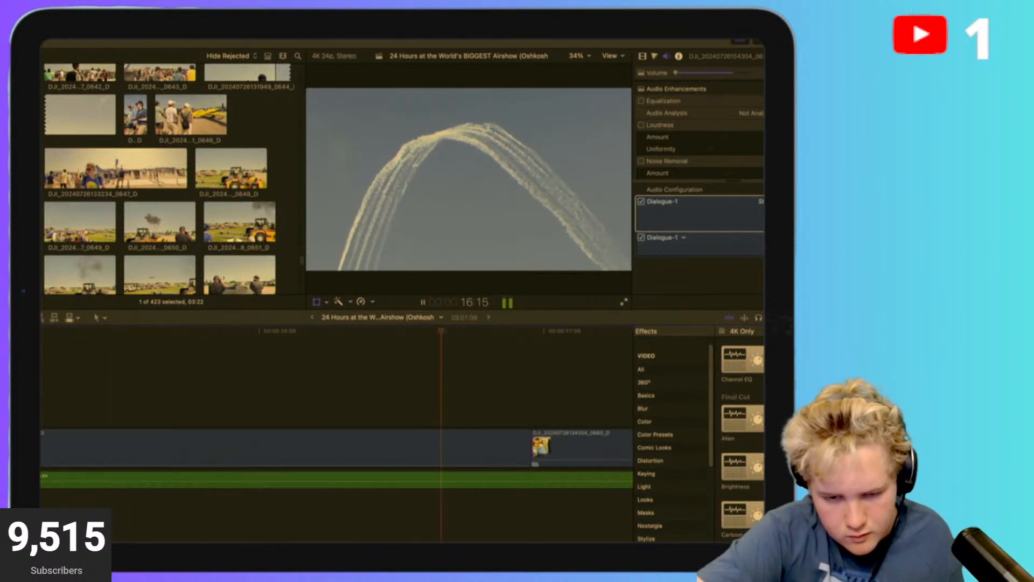
{"action": "key", "text": "super+minus"}
{"action": "key", "text": "super+minus"}
{"action": "key", "text": "space"}
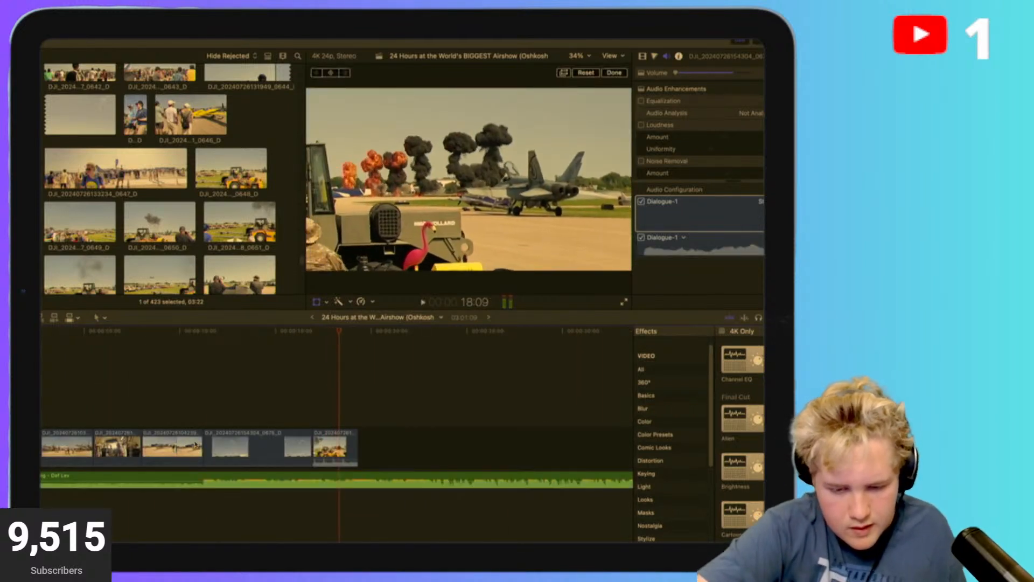
Extend the smoke-trail shot's start by about 4.5 seconds of earlier footage and play from the parked blue jet shot.
{"action": "left_click", "coordinate": [189, 410]}
{"action": "key", "text": "space"}
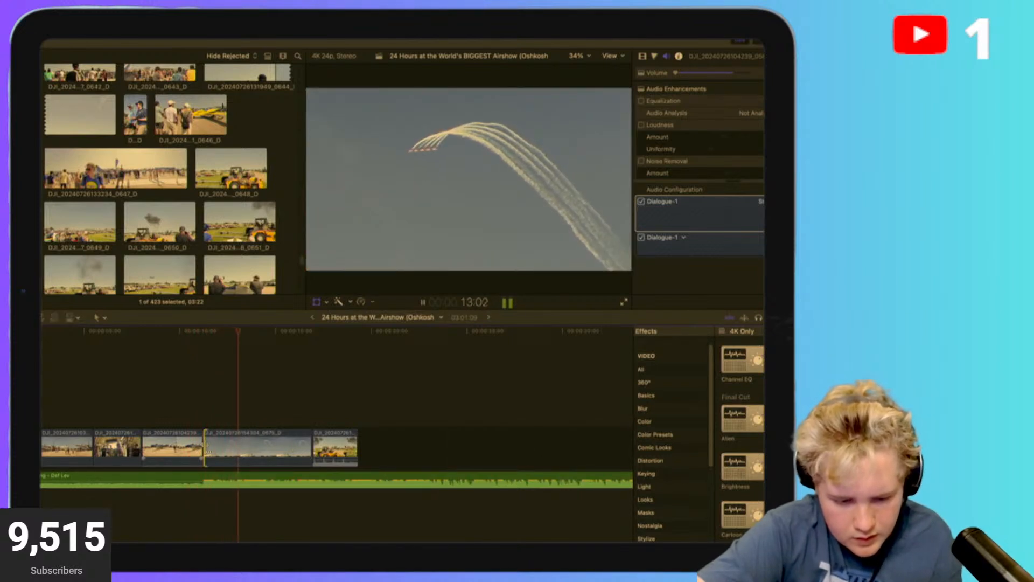
{"action": "left_click_drag", "start_coordinate": [206, 447], "coordinate": [118, 447]}
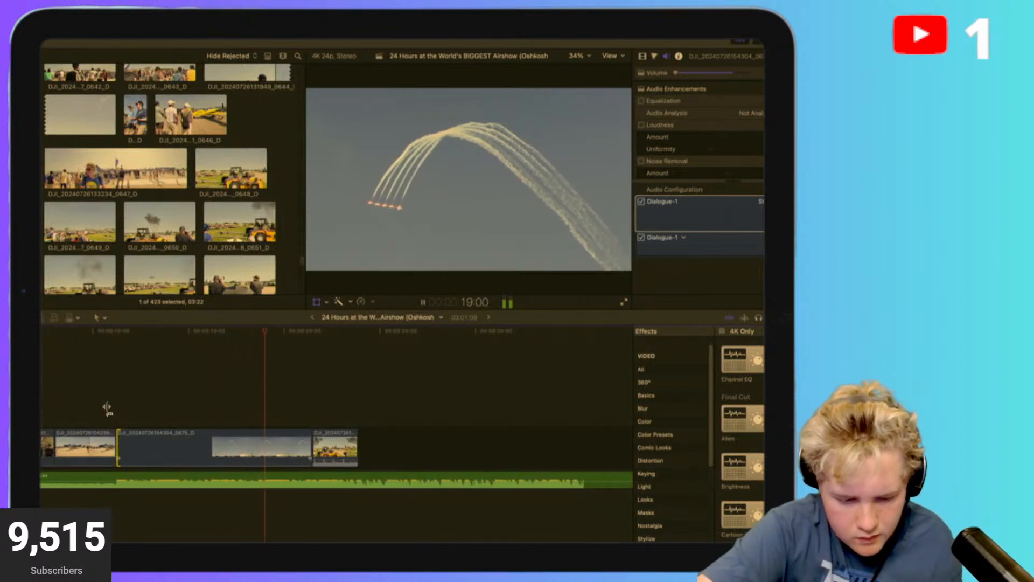
{"action": "left_click", "coordinate": [107, 408]}
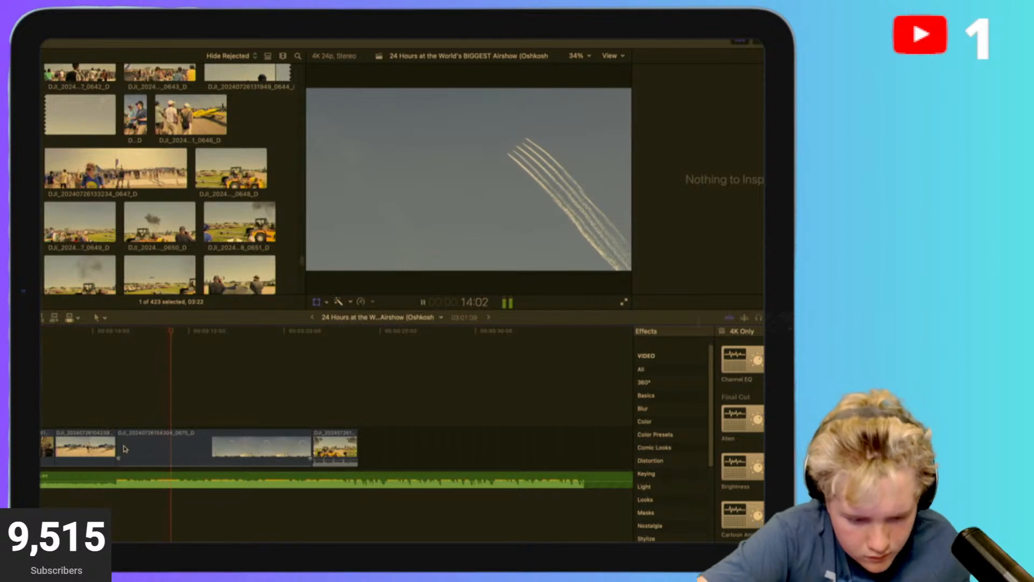
Extend the smoke-trail shot's start by about two more seconds and play across its opening cut up to 13:04.
{"action": "left_click_drag", "start_coordinate": [119, 448], "coordinate": [57, 448]}
{"action": "left_click", "coordinate": [39, 408]}
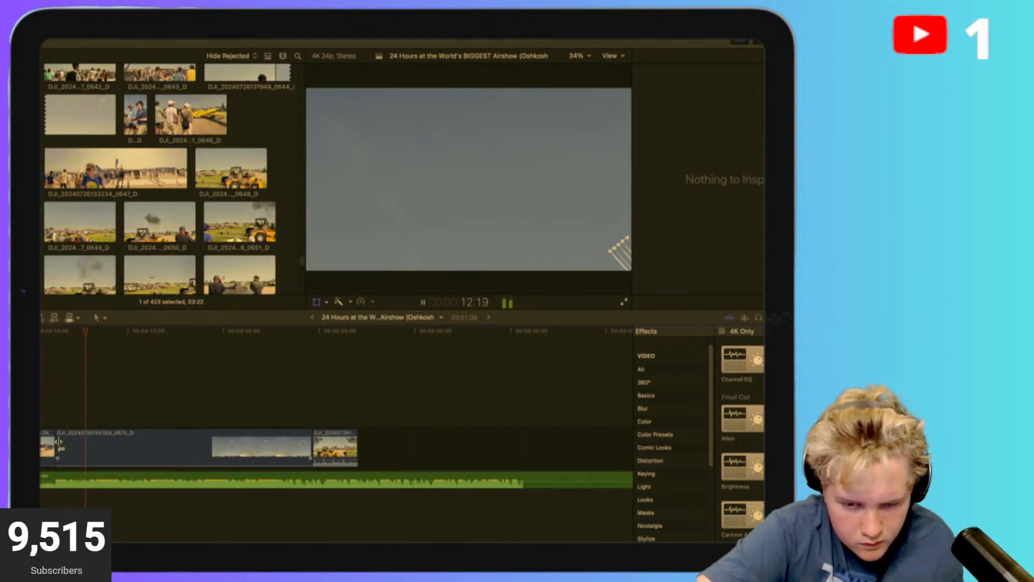
{"action": "scroll", "coordinate": [70, 398], "scroll_direction": "left", "scroll_amount": 2}
{"action": "left_click", "coordinate": [66, 401]}
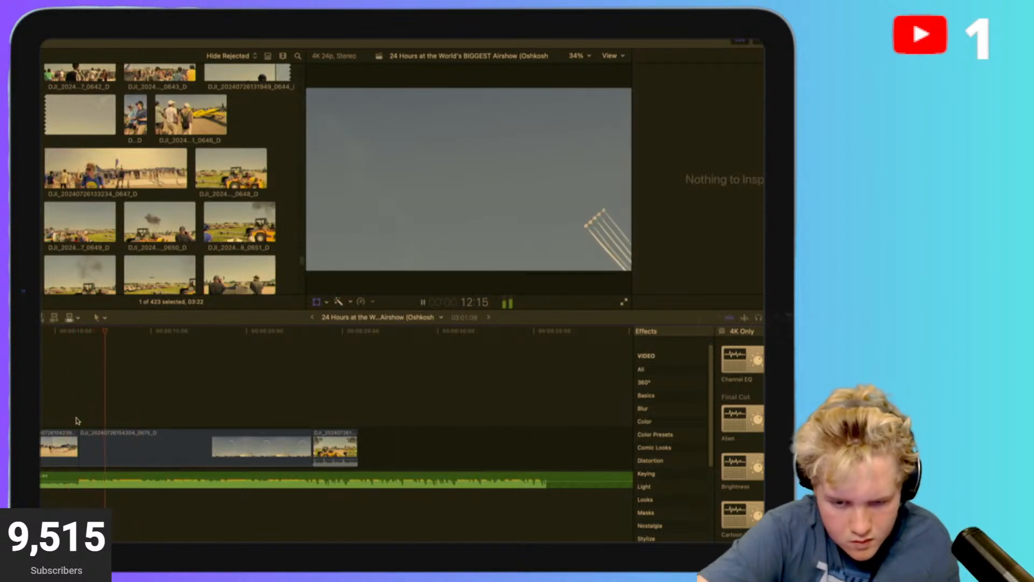
{"action": "key", "text": "space"}
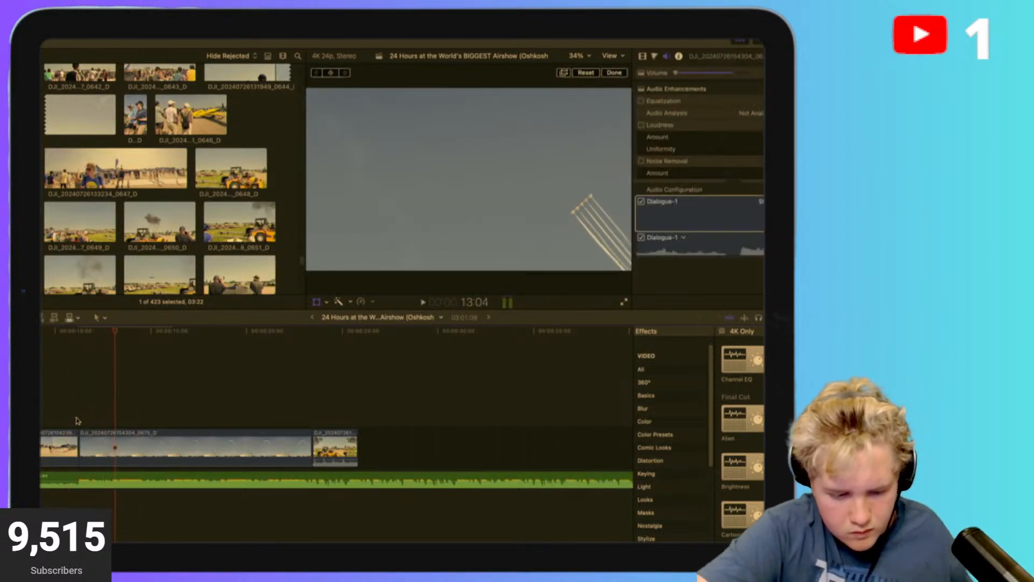
Split the smoke-trail shot at about 13:04 and 19:05 and delete the middle part.
{"action": "left_click", "coordinate": [118, 435]}
{"action": "key", "text": "super+b"}
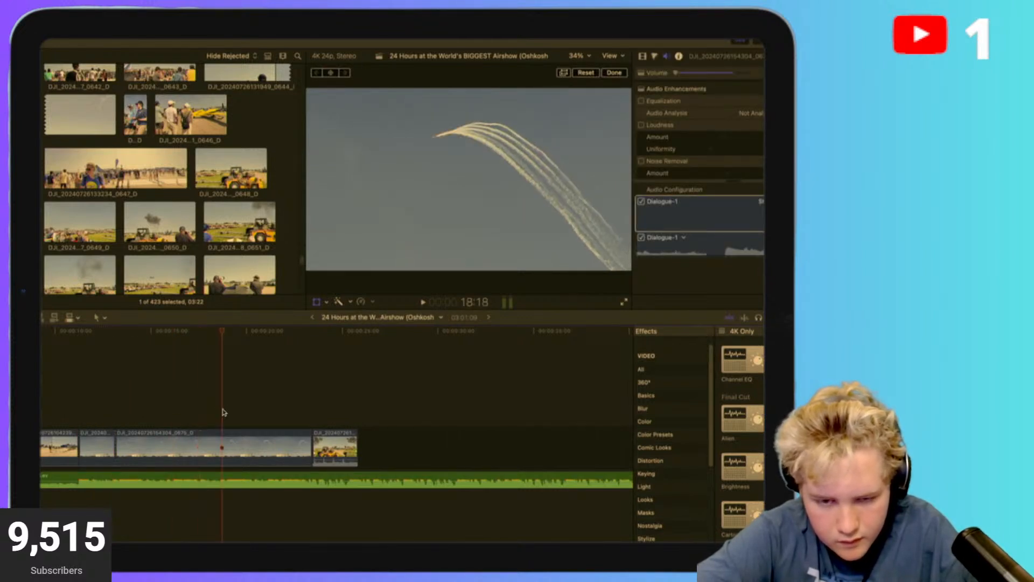
{"action": "key", "text": "super+b"}
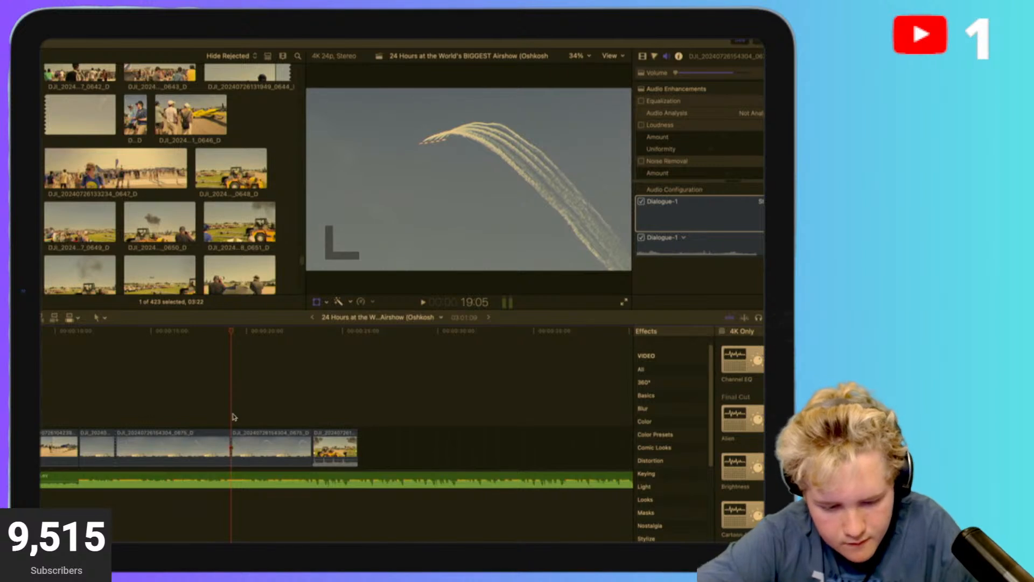
{"action": "left_click", "coordinate": [203, 433]}
{"action": "key", "text": "Delete"}
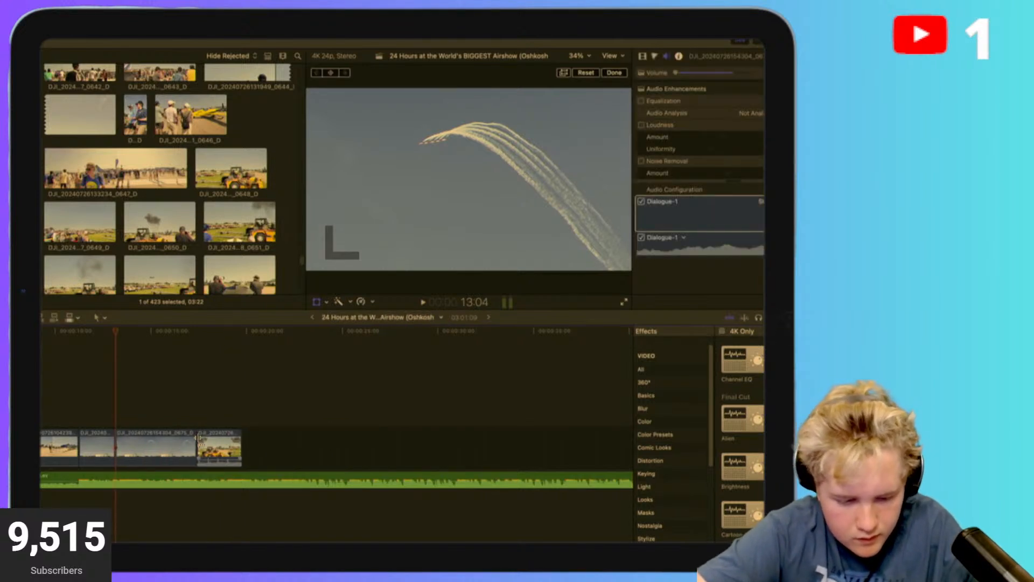
Play from the parked blue jet shot through the jump cut between the two smoke-trail pieces.
{"action": "left_click", "coordinate": [60, 408]}
{"action": "key", "text": "space"}
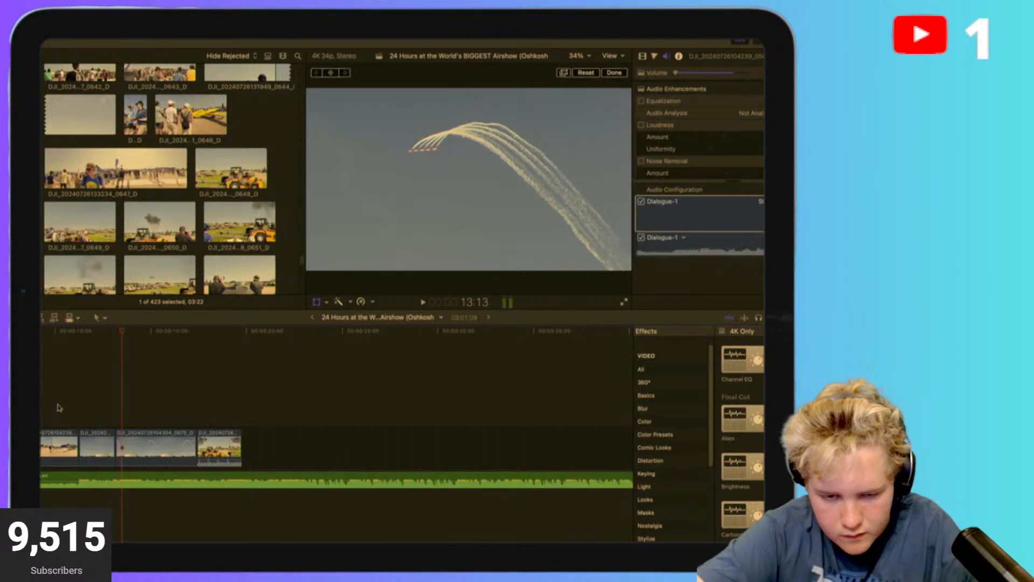
{"action": "key", "text": "space"}
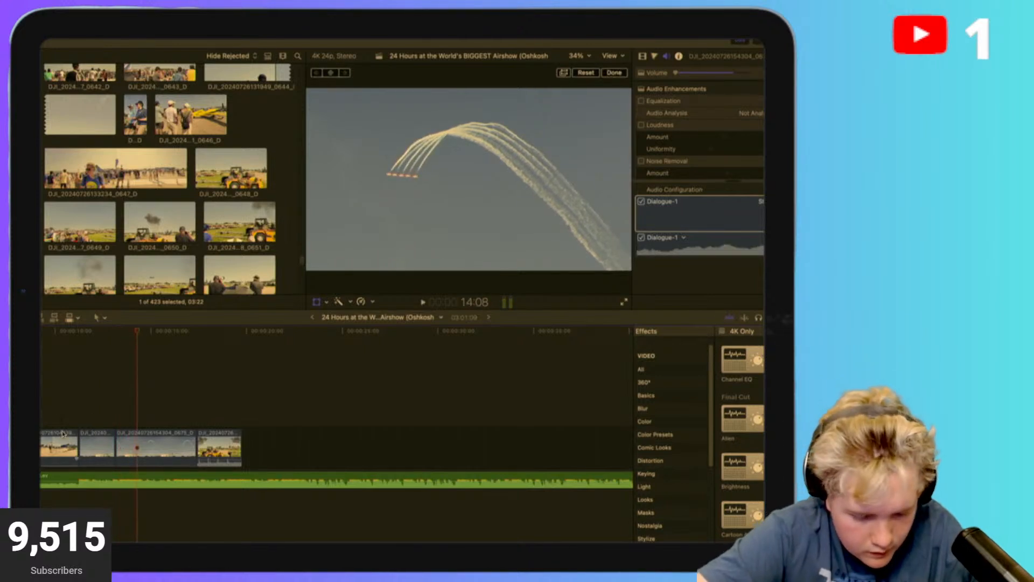
Trim about 0.75 seconds off the start of the first smoke-trail piece and play from the parked blue jet shot.
{"action": "key", "text": "super+equal"}
{"action": "key", "text": "super+equal"}
{"action": "key", "text": "super+equal"}
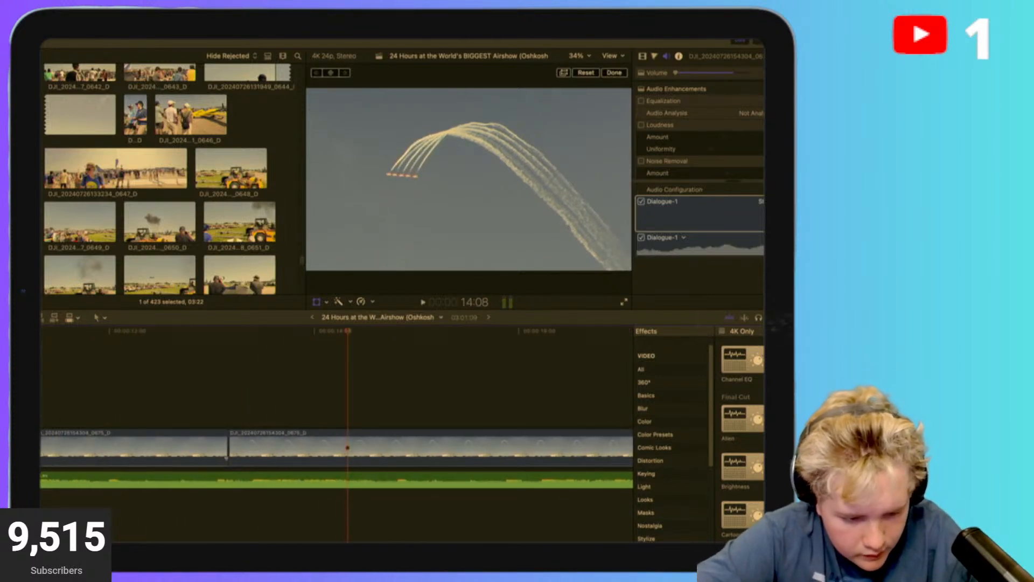
{"action": "left_click_drag", "start_coordinate": [41, 447], "coordinate": [117, 444]}
{"action": "left_click", "coordinate": [51, 395]}
{"action": "key", "text": "space"}
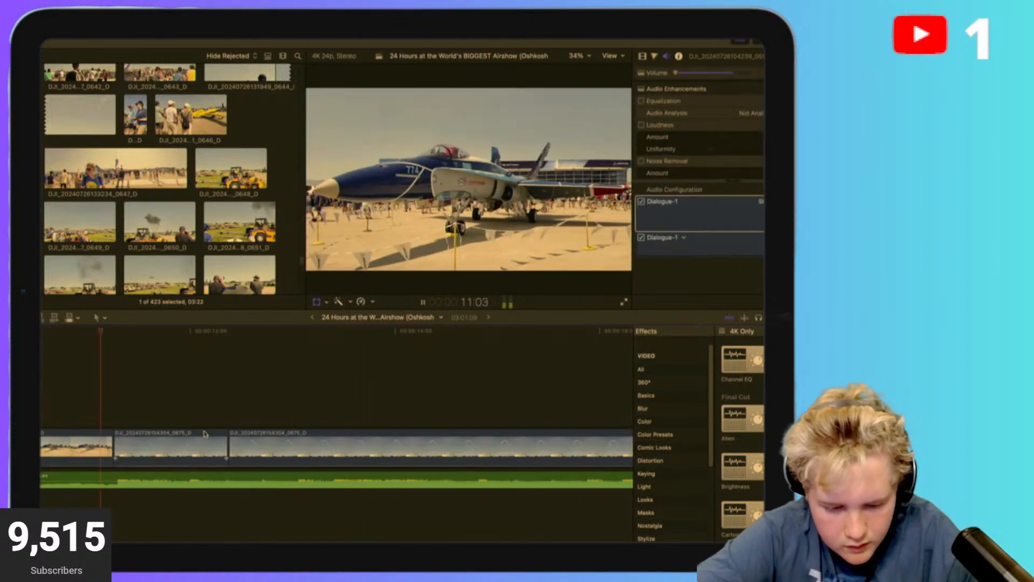
Extend the first smoke-trail piece's end to about 13:12 and play the jump cut into the second piece.
{"action": "left_click_drag", "start_coordinate": [221, 442], "coordinate": [342, 453]}
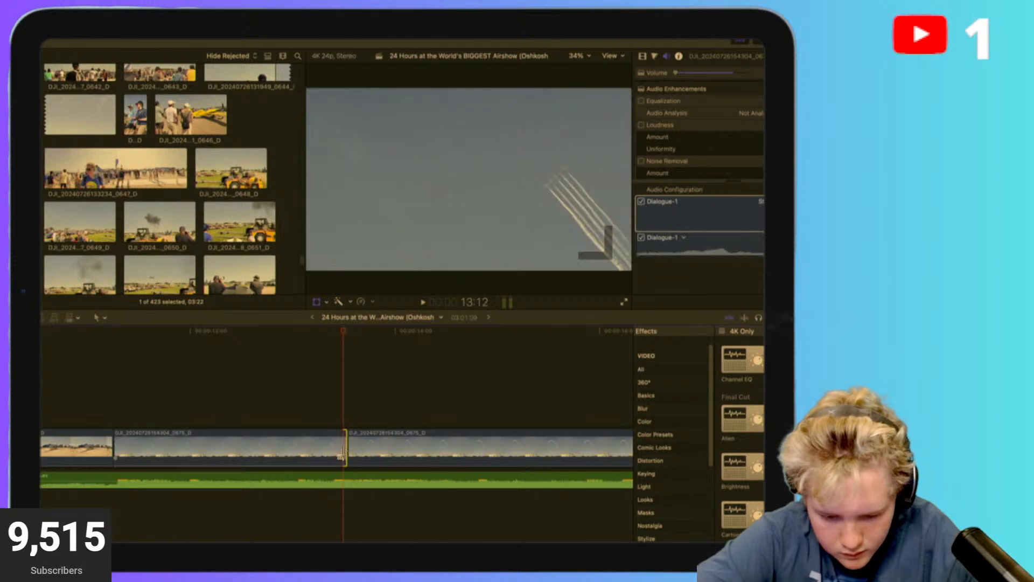
{"action": "left_click", "coordinate": [320, 404]}
{"action": "key", "text": "space"}
{"action": "key", "text": "space"}
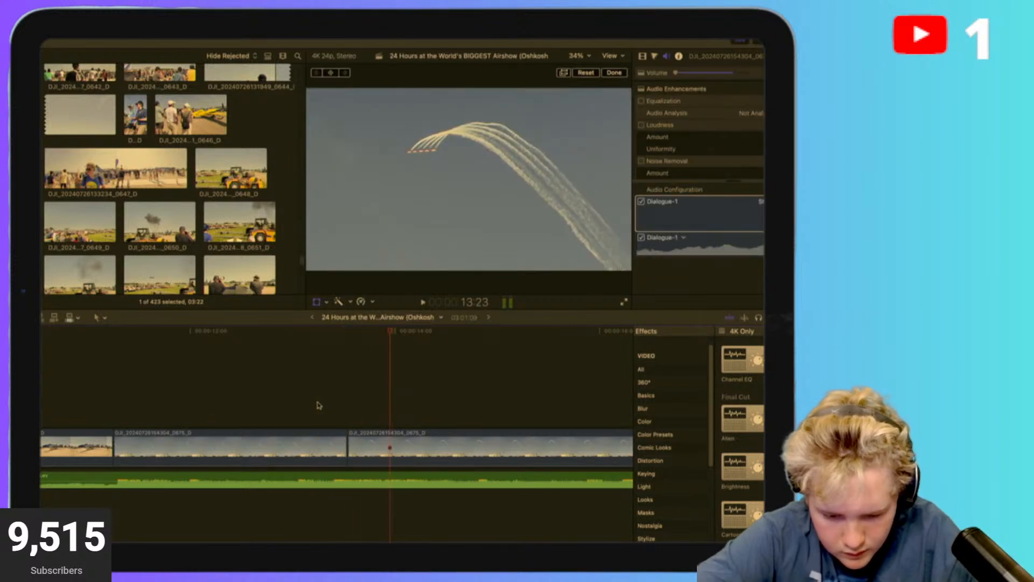
Split the second smoke-trail piece at 13:23 and 15:04 and delete the section in between.
{"action": "key", "text": "super+minus"}
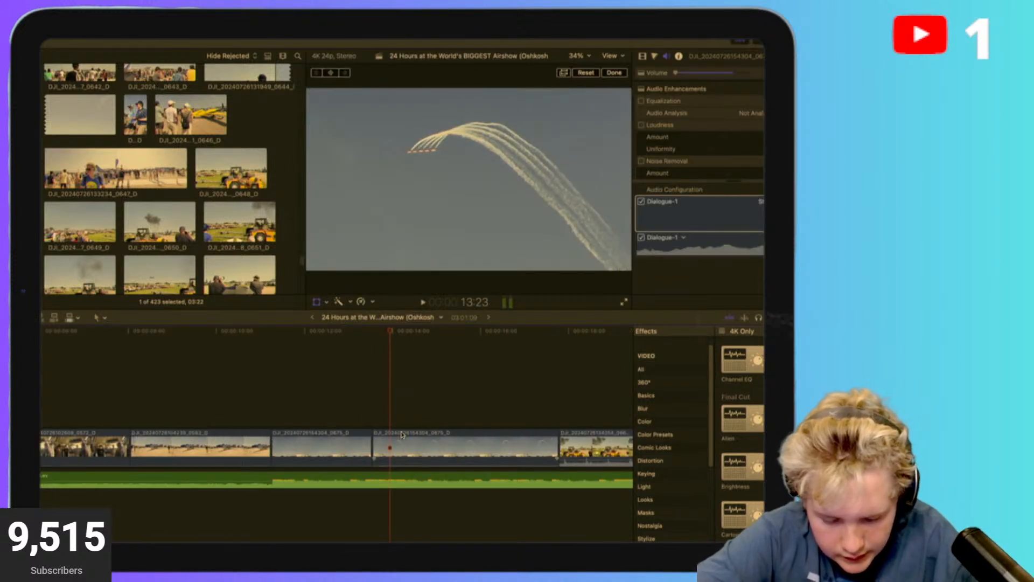
{"action": "left_click", "coordinate": [390, 436]}
{"action": "key", "text": "super+b"}
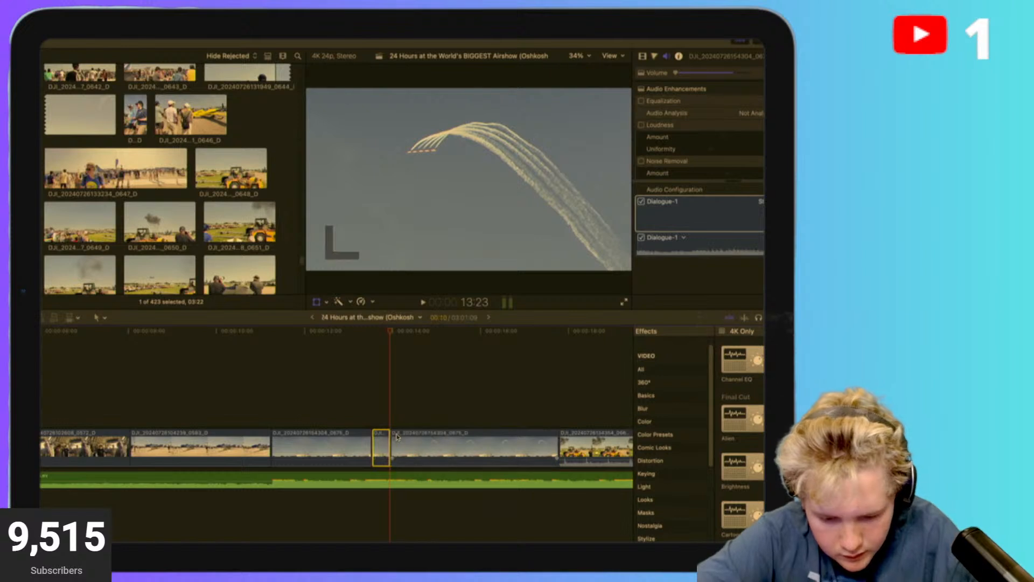
{"action": "left_click", "coordinate": [444, 413]}
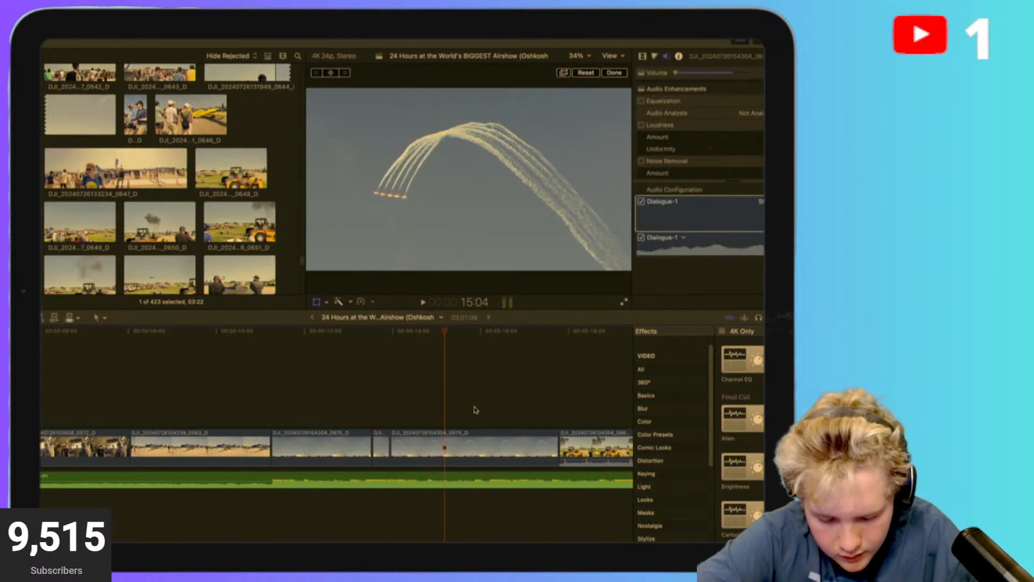
{"action": "key", "text": "super+b"}
{"action": "left_click", "coordinate": [409, 441]}
Play the tightened smoke-trail jump cuts, then the montage from the cargo plane interior shot into the jets-and-explosions shot.
{"action": "left_click", "coordinate": [246, 401]}
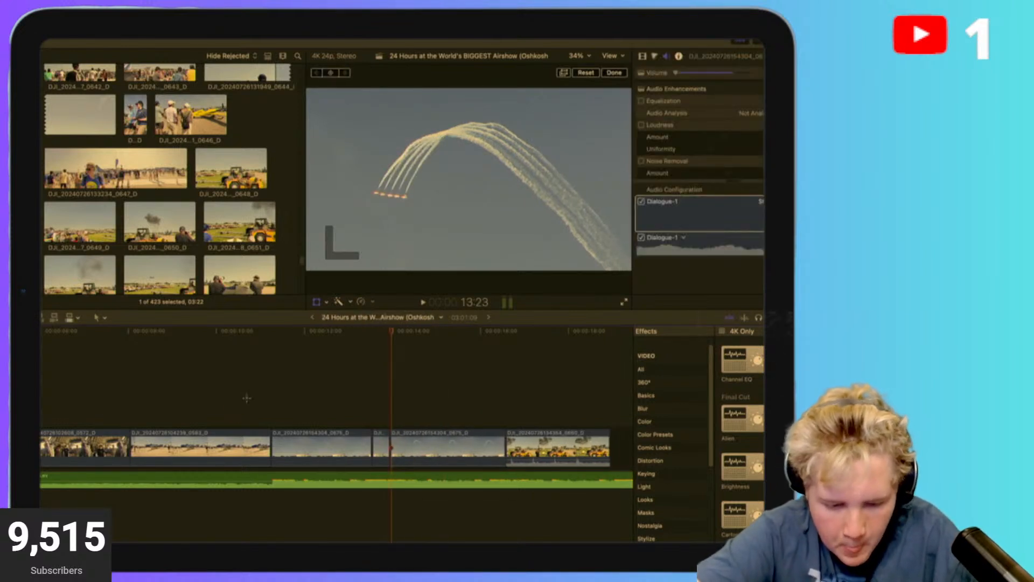
{"action": "key", "text": "space"}
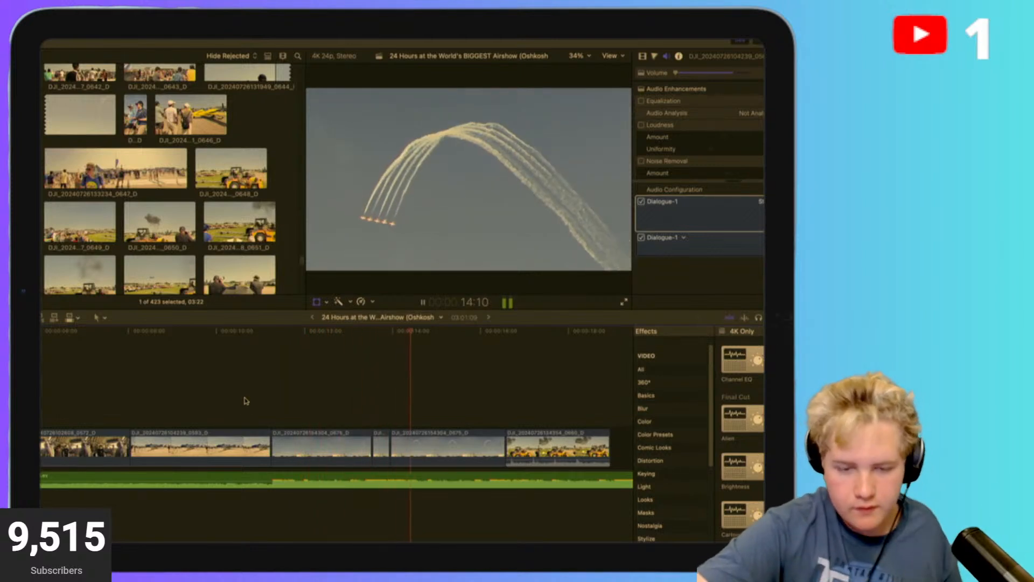
{"action": "key", "text": "space"}
{"action": "left_click", "coordinate": [120, 384]}
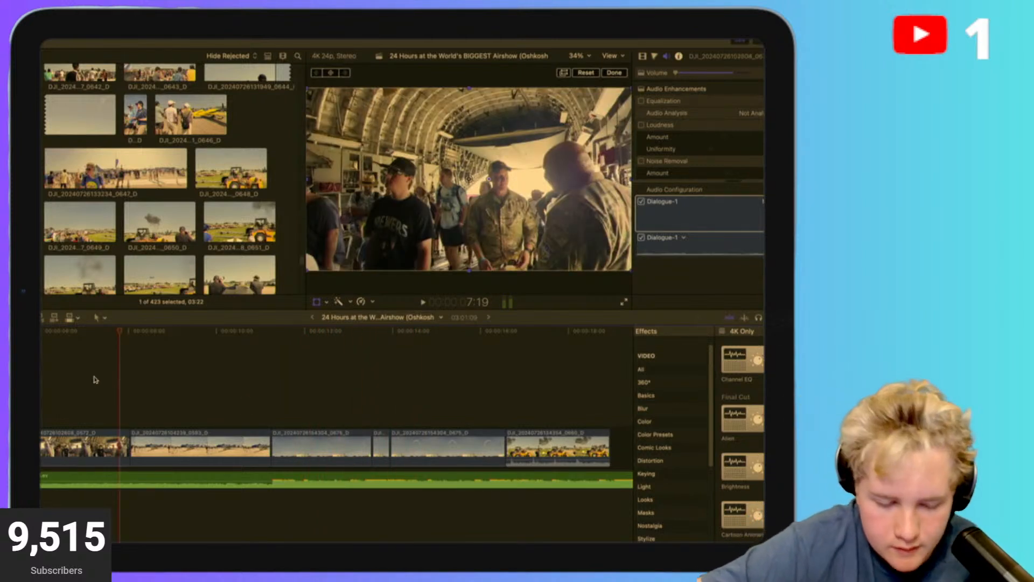
{"action": "key", "text": "j"}
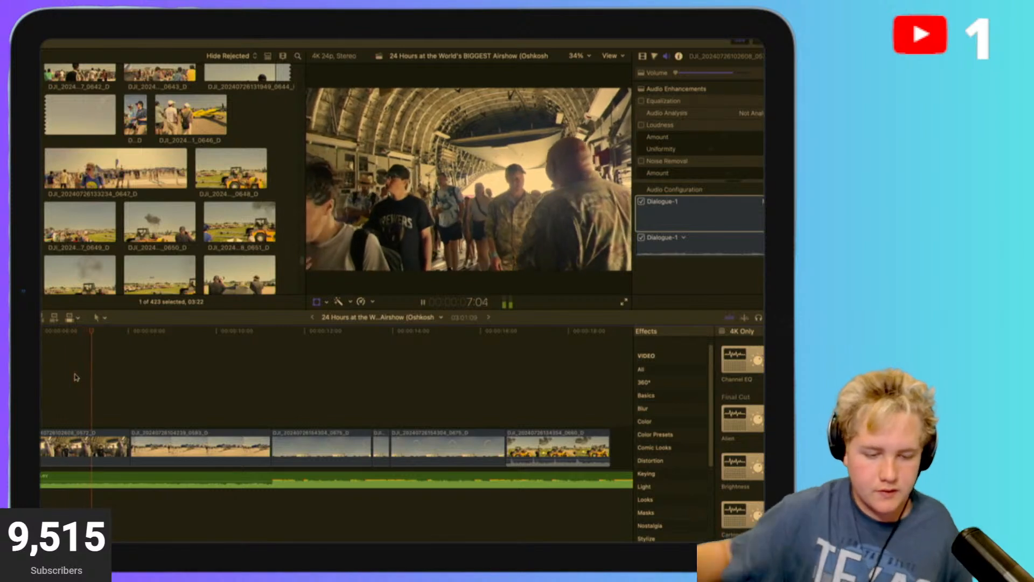
{"action": "key", "text": "l"}
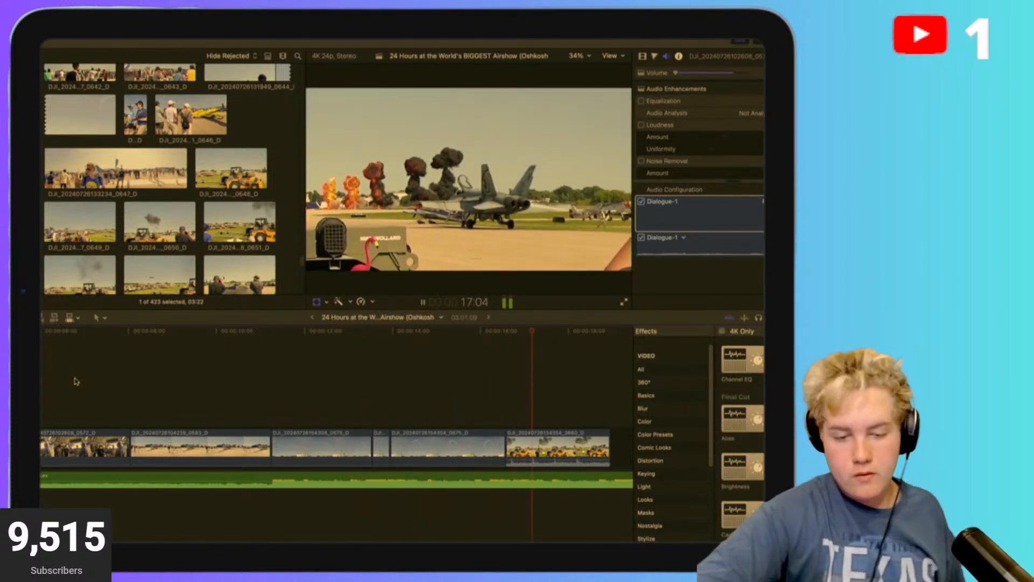
{"action": "key", "text": "space"}
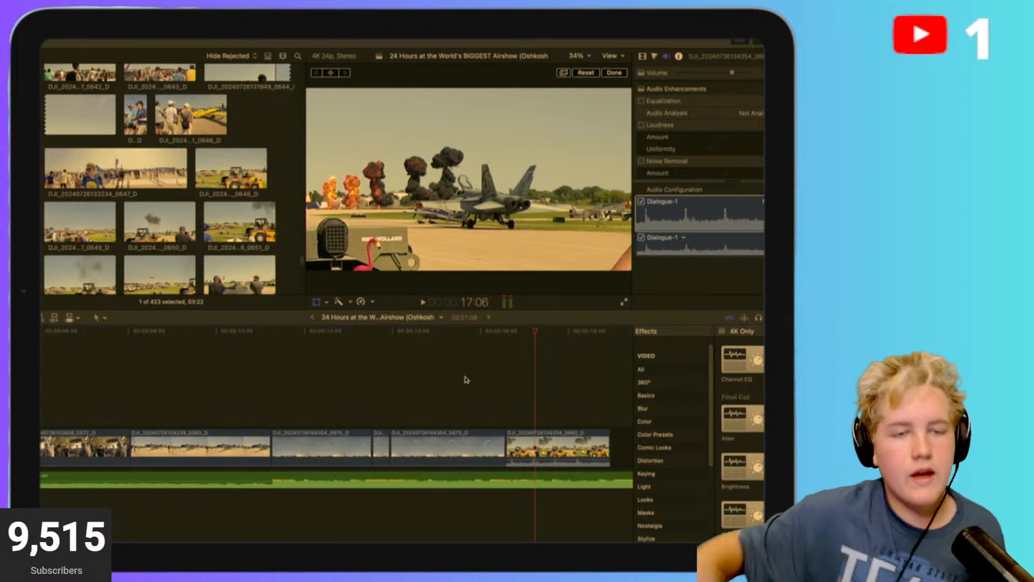
Replay from the cargo plane interior shot and recheck the cut from the smoke trails to the jets-and-explosions shot.
{"action": "left_click", "coordinate": [125, 365]}
{"action": "key", "text": "space"}
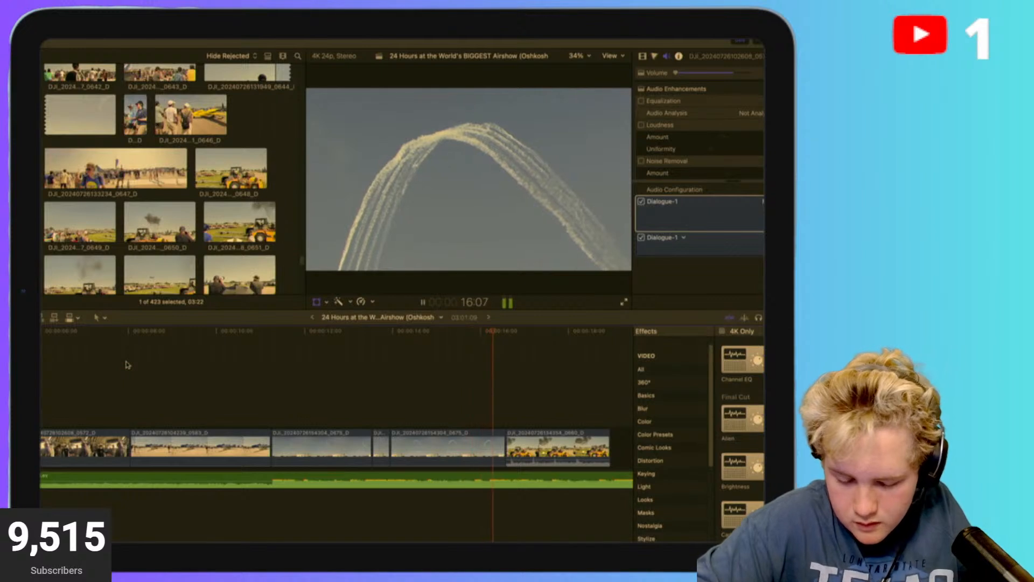
{"action": "key", "text": "space"}
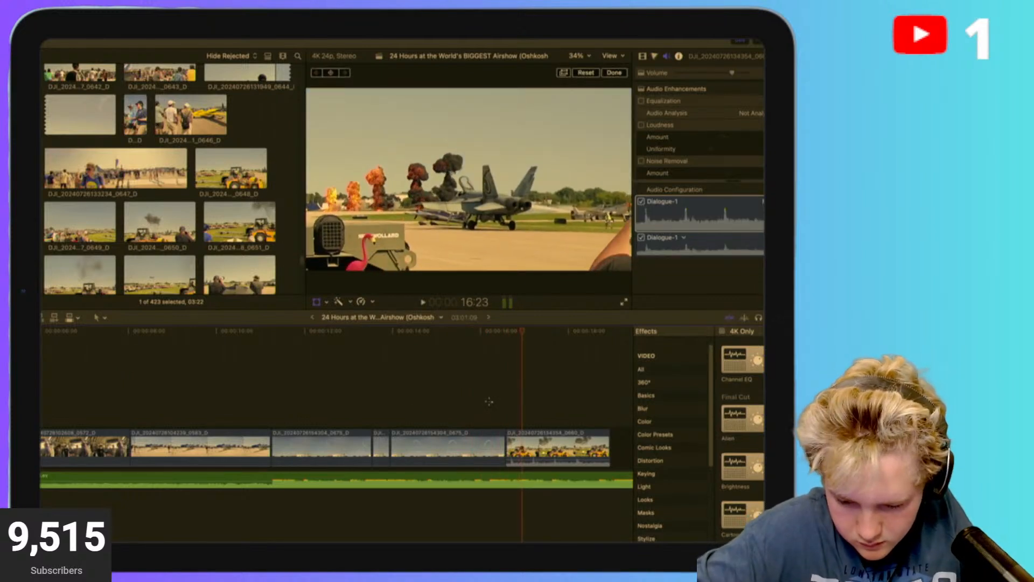
{"action": "left_click", "coordinate": [489, 402]}
{"action": "key", "text": "space"}
{"action": "key", "text": "space"}
{"action": "left_click", "coordinate": [498, 412]}
{"action": "key", "text": "space"}
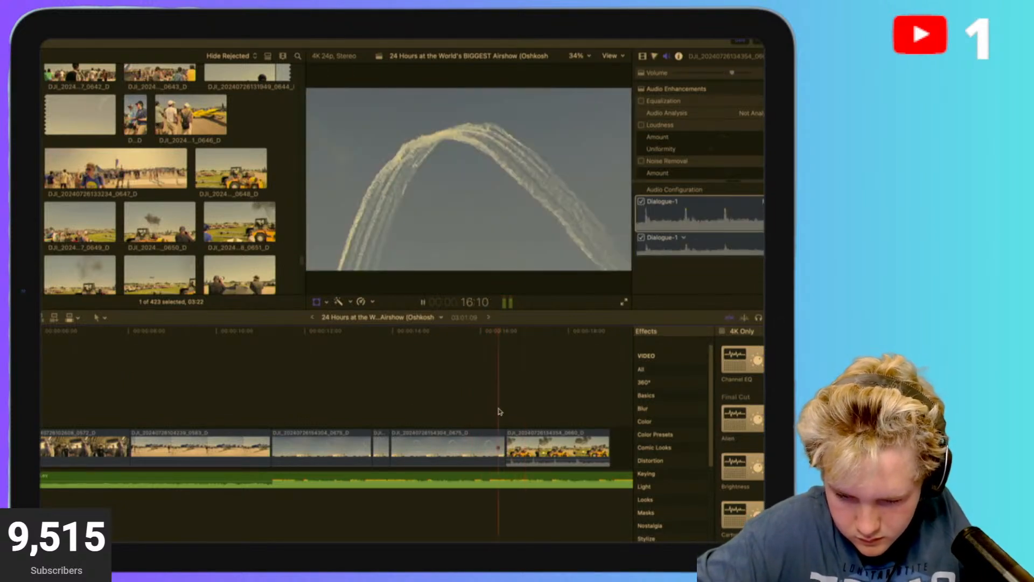
{"action": "key", "text": "space"}
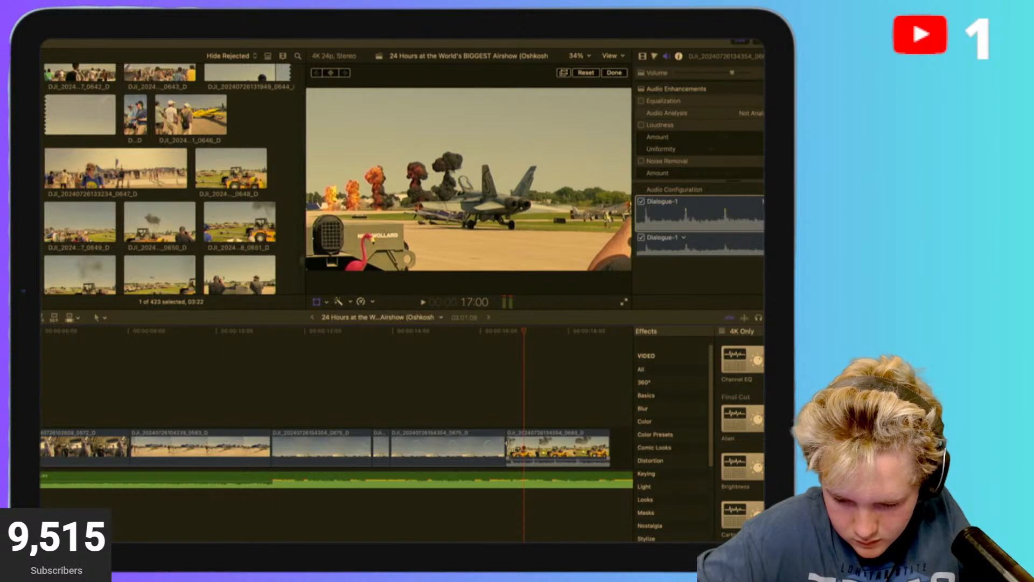
Trim about four frames off the start of the jets-and-explosions shot, playing the cut to check its timing.
{"action": "left_click_drag", "start_coordinate": [508, 443], "coordinate": [517, 445]}
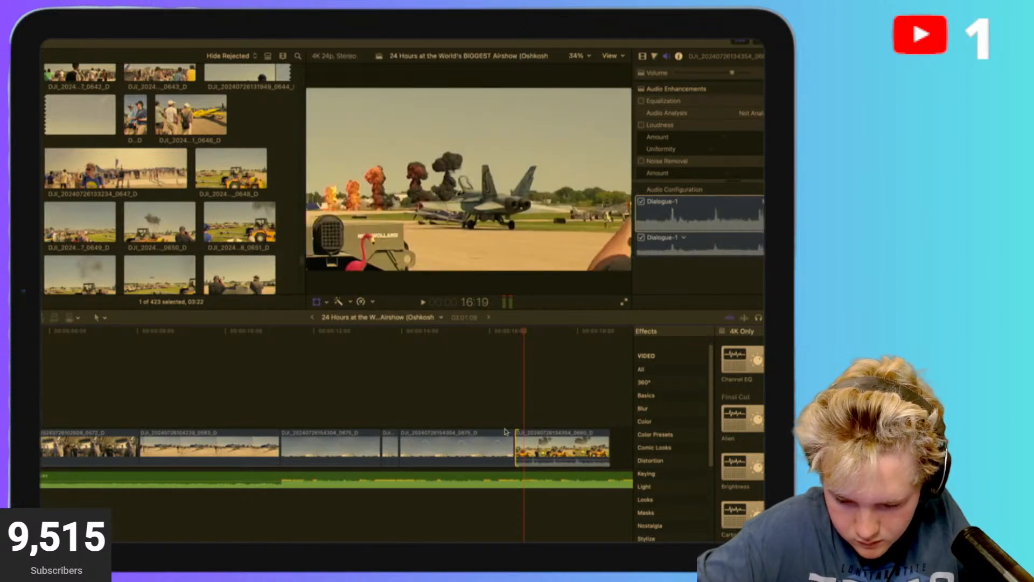
{"action": "left_click", "coordinate": [473, 409]}
{"action": "key", "text": "space"}
{"action": "key", "text": "space"}
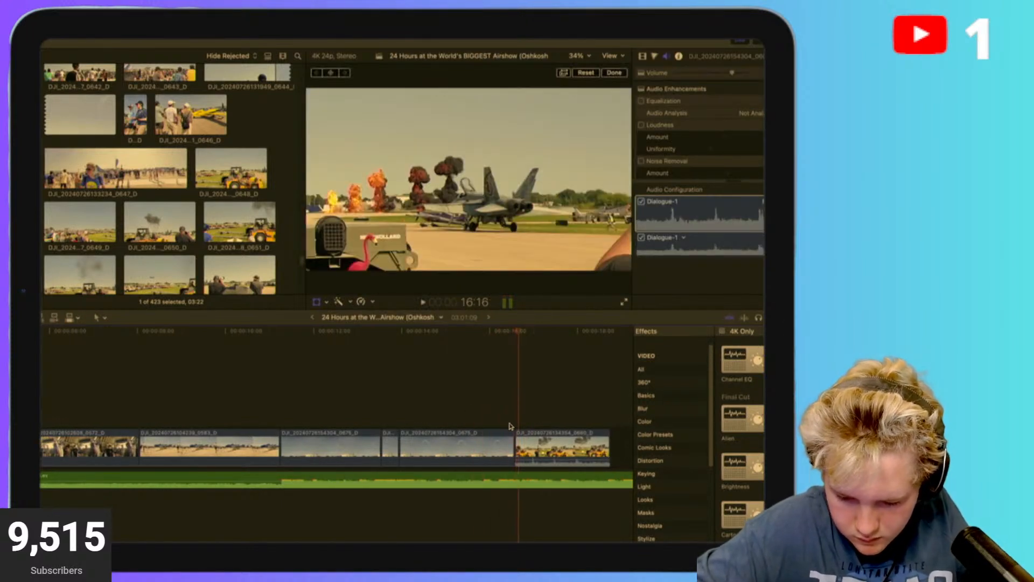
{"action": "left_click_drag", "start_coordinate": [515, 443], "coordinate": [513, 443]}
{"action": "left_click", "coordinate": [501, 441]}
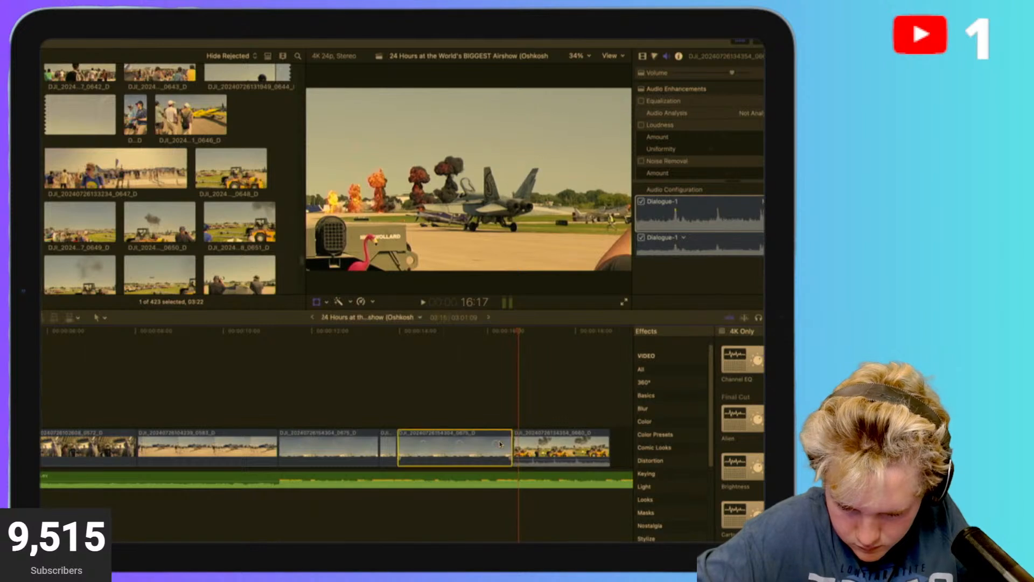
Trim about two frames off the end of the last smoke-trail piece and play back the smoke-trail section.
{"action": "left_click", "coordinate": [482, 415]}
{"action": "key", "text": "space"}
{"action": "key", "text": "space"}
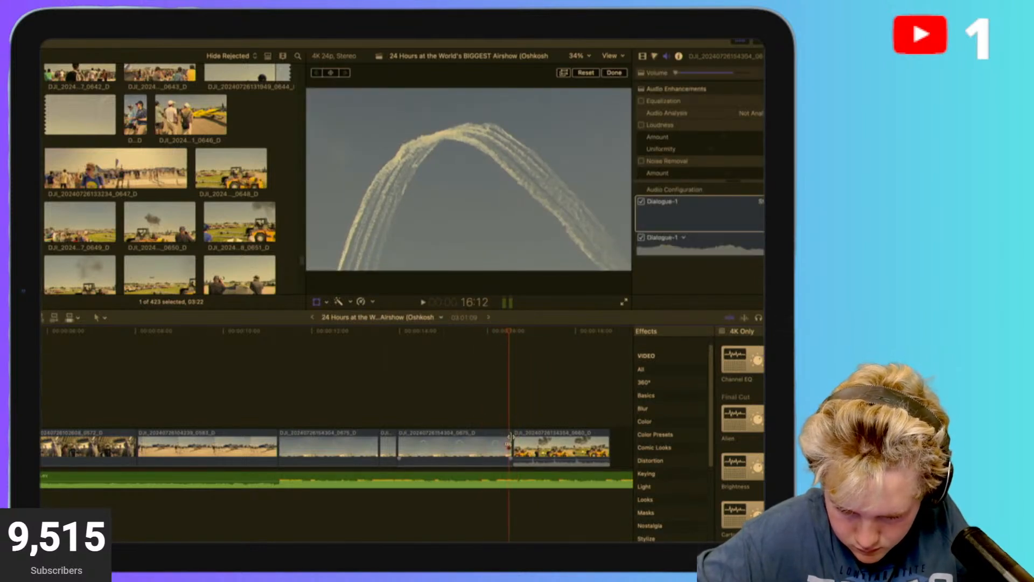
{"action": "left_click_drag", "start_coordinate": [510, 443], "coordinate": [508, 443]}
{"action": "left_click", "coordinate": [353, 415]}
{"action": "key", "text": "space"}
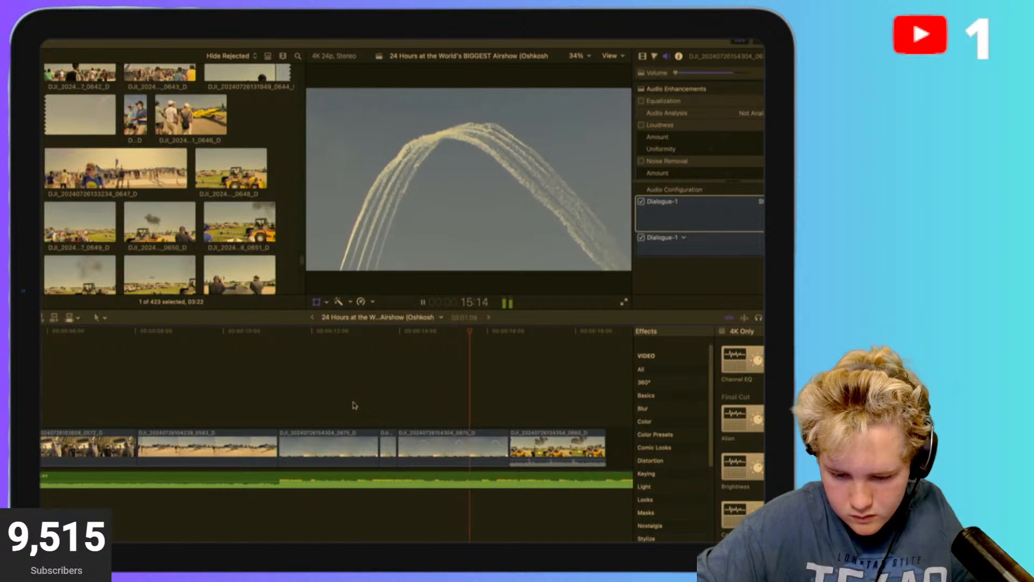
{"action": "key", "text": "space"}
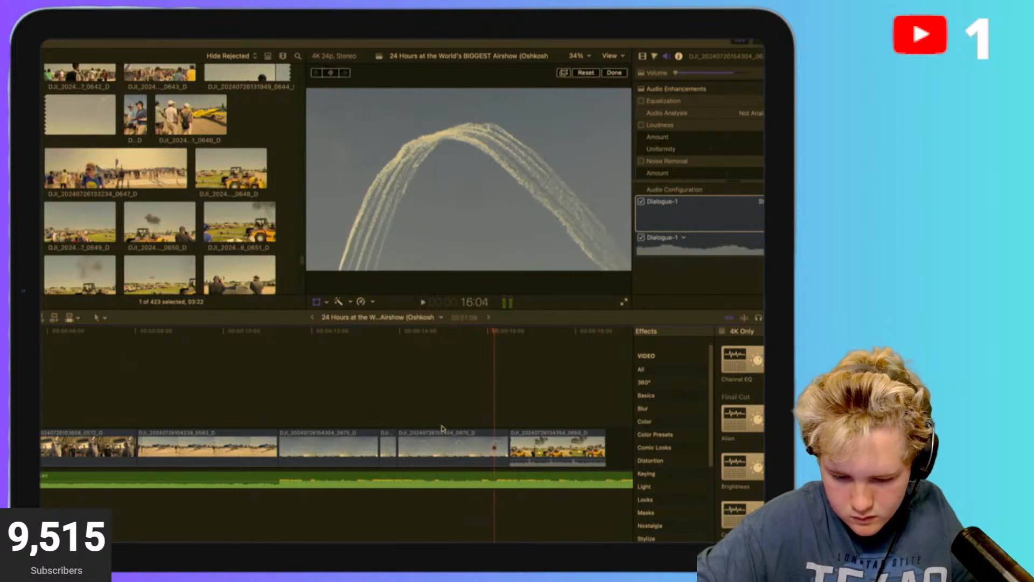
Play from the end of the parked blue jet shot through the smoke-trail jump cuts into the explosions.
{"action": "left_click", "coordinate": [266, 407]}
{"action": "key", "text": "space"}
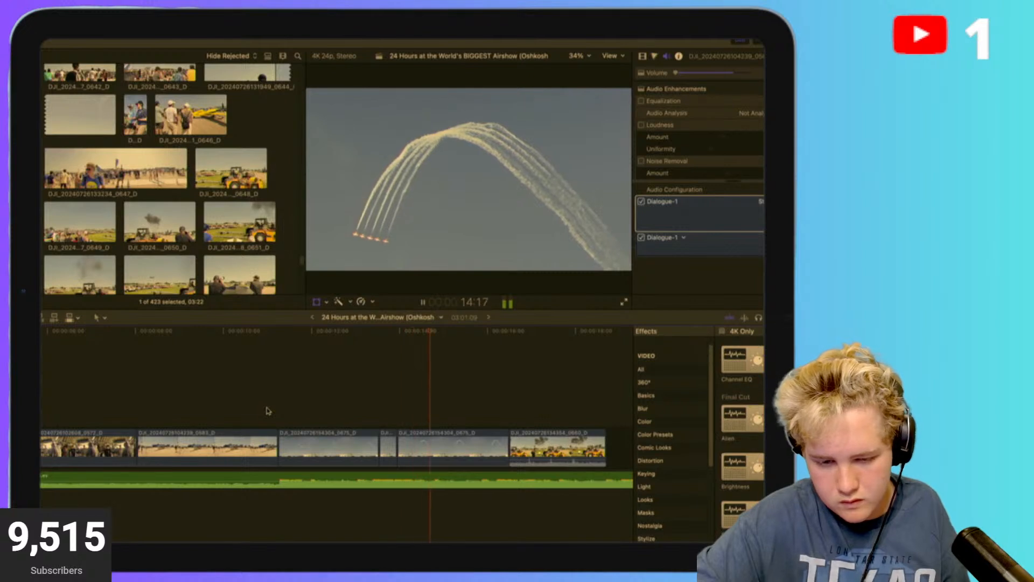
{"action": "left_click", "coordinate": [264, 410]}
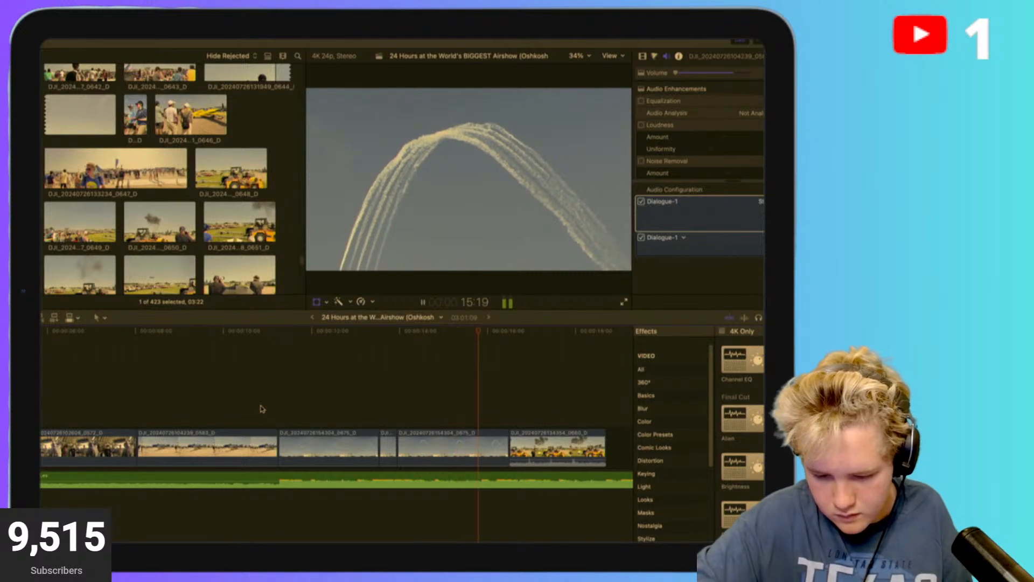
{"action": "key", "text": "space"}
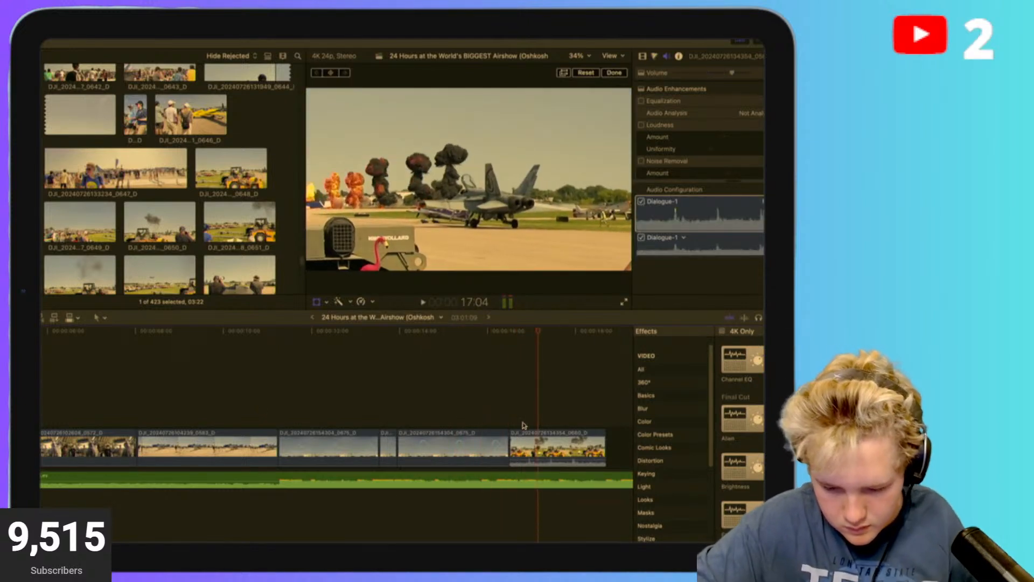
Repeatedly play the cut from the last smoke-trail piece into the jets-and-explosions shot to judge where it should end.
{"action": "left_click", "coordinate": [495, 417]}
{"action": "key", "text": "super+space"}
{"action": "key", "text": "Escape"}
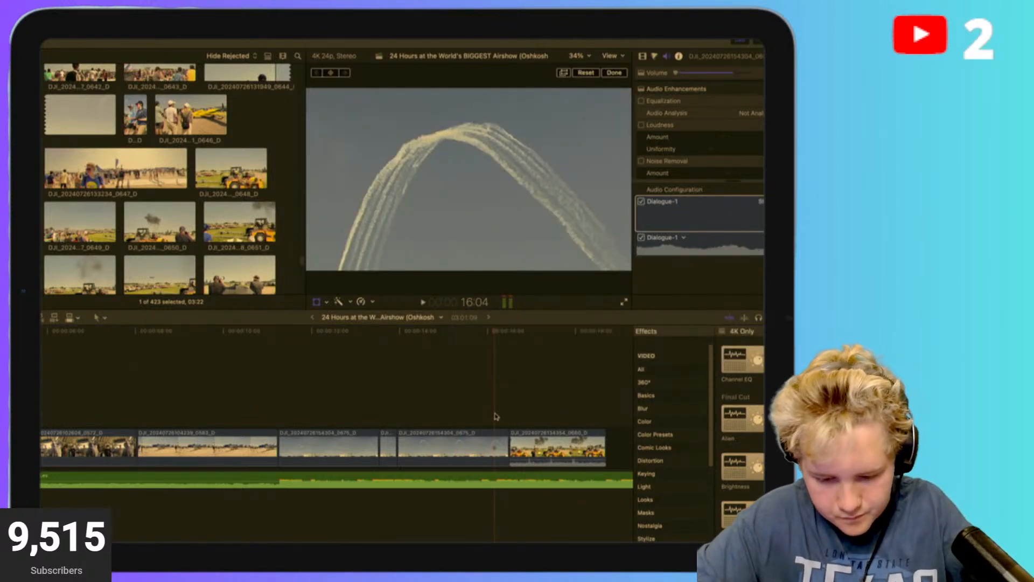
{"action": "key", "text": "space"}
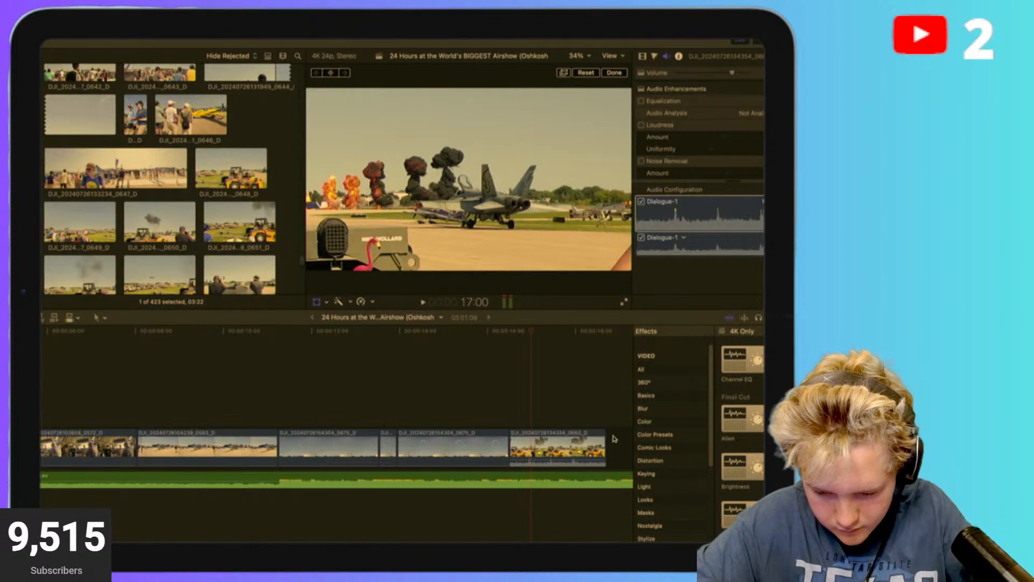
{"action": "key", "text": "space"}
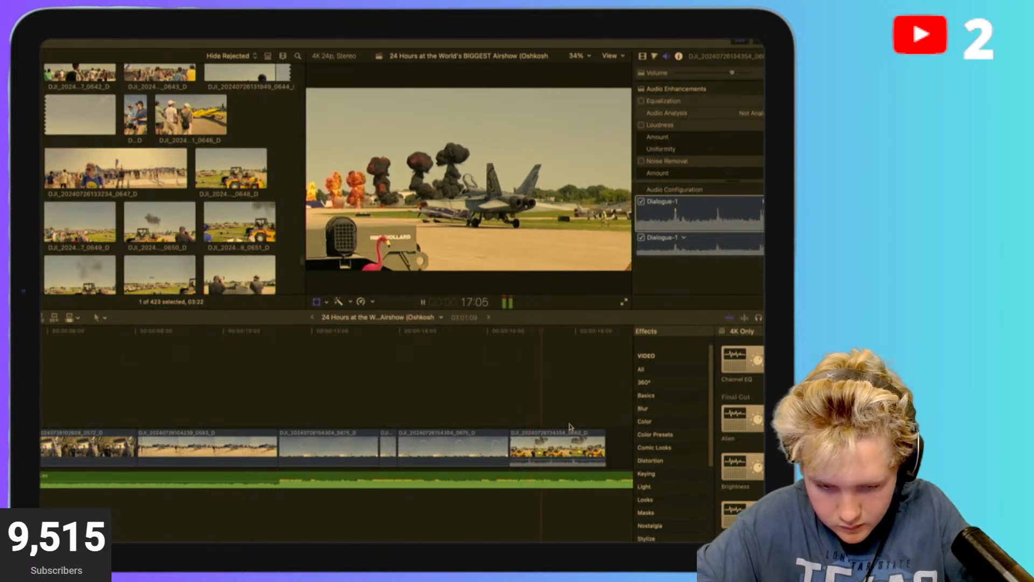
{"action": "left_click", "coordinate": [503, 386]}
{"action": "key", "text": "space"}
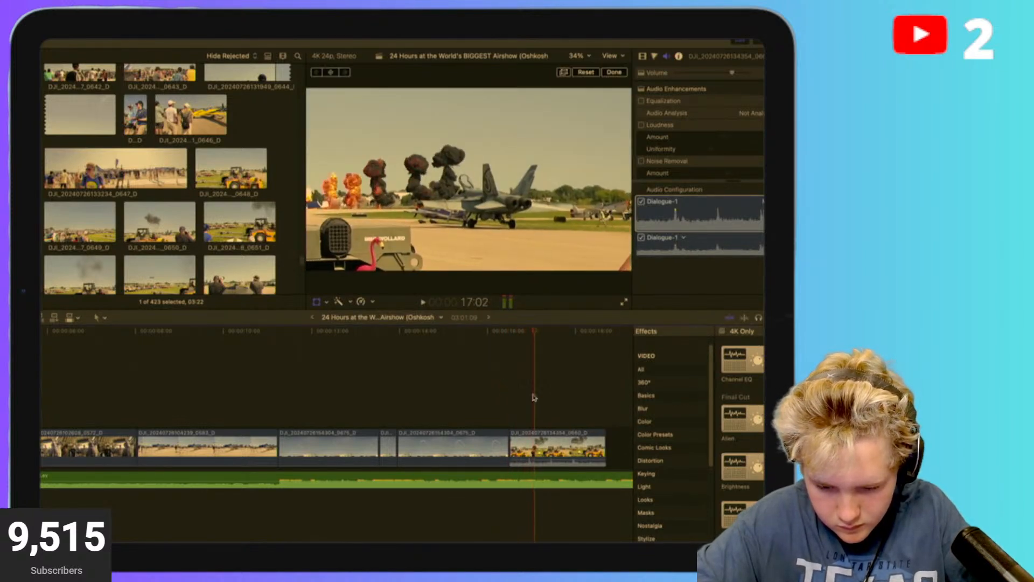
{"action": "left_click", "coordinate": [501, 393]}
{"action": "key", "text": "space"}
{"action": "key", "text": "space"}
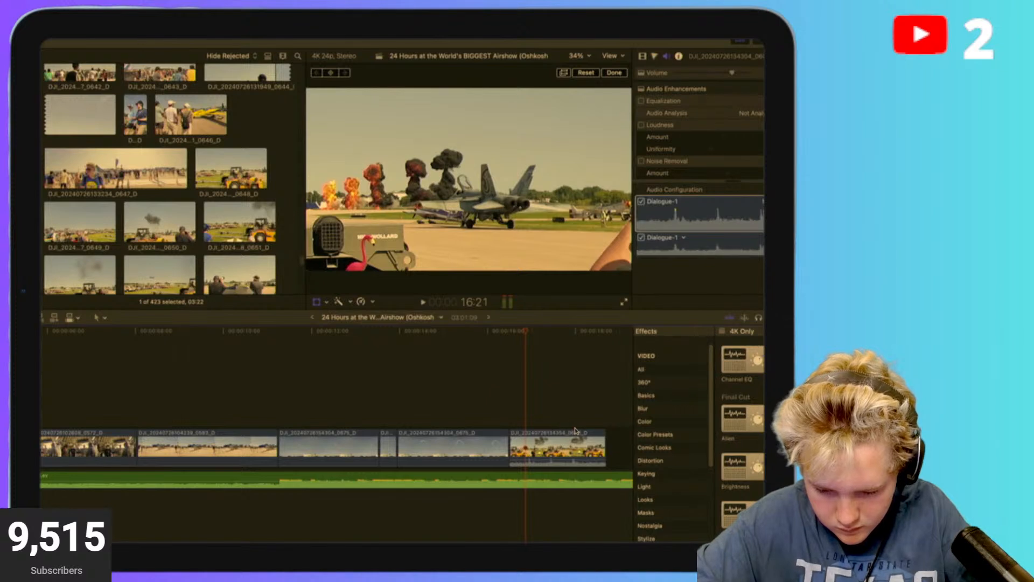
Shorten the jets-and-explosions shot to 11 frames, lower its volume to -∞ dB and show its video settings.
{"action": "key", "text": "space"}
{"action": "key", "text": "space"}
{"action": "left_click_drag", "start_coordinate": [601, 439], "coordinate": [516, 511]}
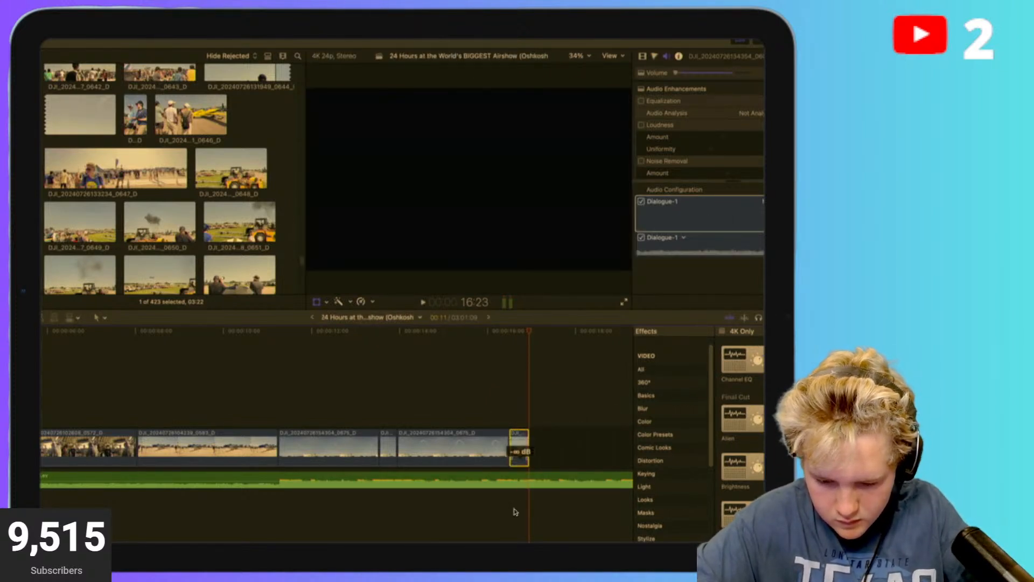
{"action": "left_click", "coordinate": [643, 57]}
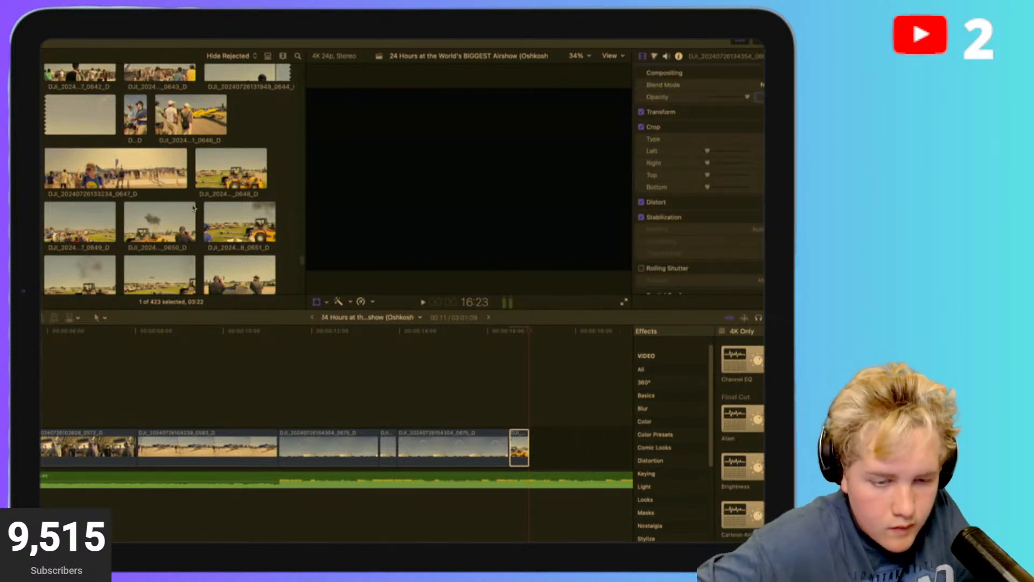
Browse the airshow clips and jet photos around cannonIMG_9999 for the next montage shot.
{"action": "left_click", "coordinate": [138, 170]}
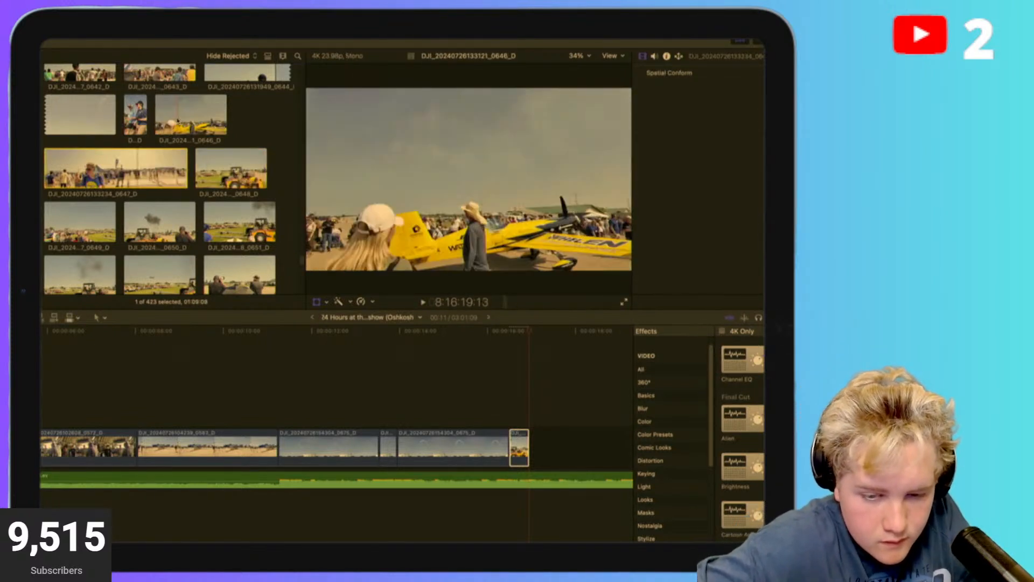
{"action": "scroll", "coordinate": [203, 124], "scroll_direction": "up", "scroll_amount": 3}
{"action": "scroll", "coordinate": [204, 124], "scroll_direction": "up", "scroll_amount": 2}
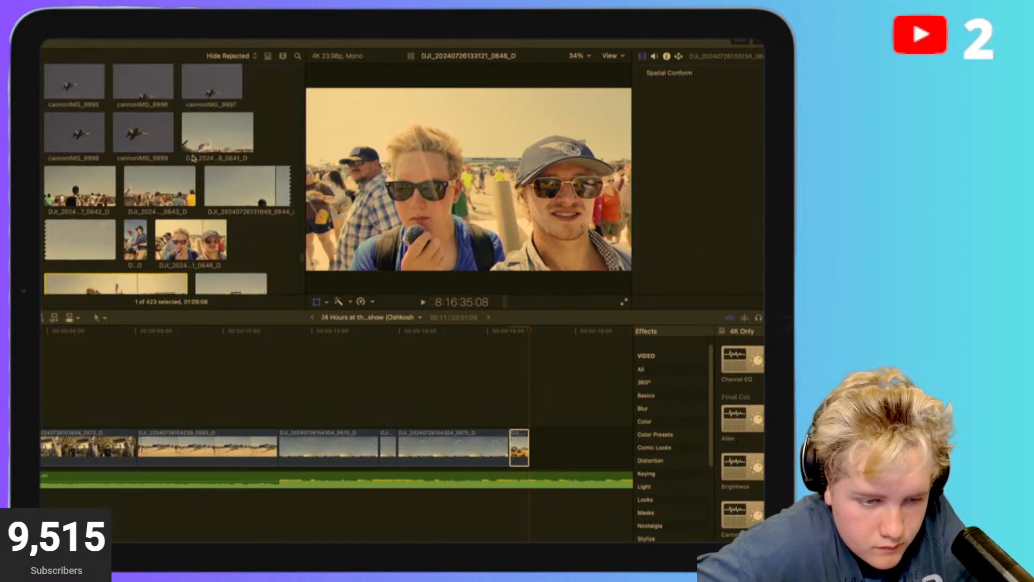
{"action": "left_click", "coordinate": [130, 149]}
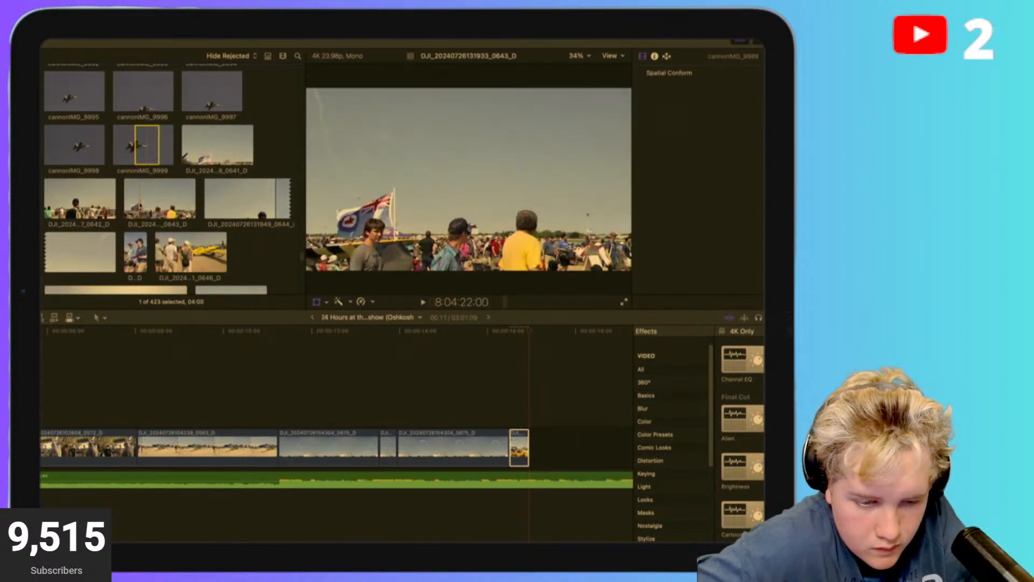
{"action": "scroll", "coordinate": [140, 226], "scroll_direction": "down", "scroll_amount": 1}
Play the montage from 6:09 in the cargo plane interior shot through the smoke-trail jump cuts.
{"action": "left_click", "coordinate": [67, 384]}
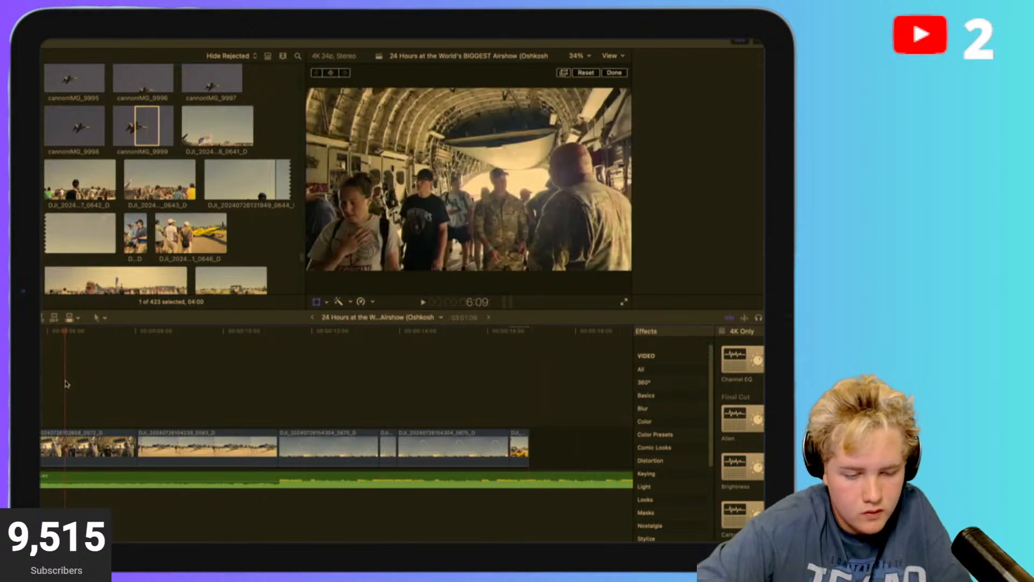
{"action": "key", "text": "space"}
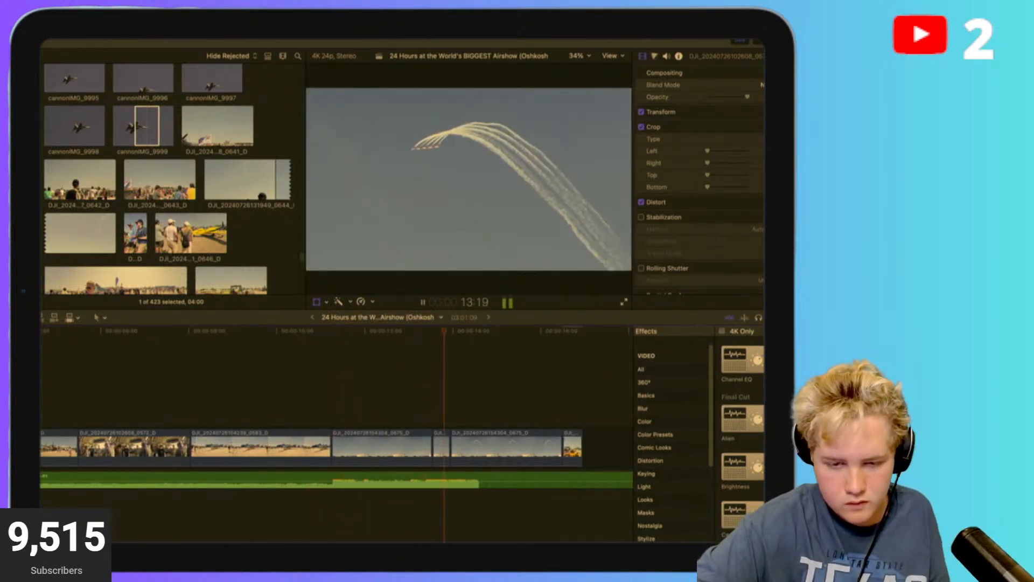
{"action": "scroll", "coordinate": [336, 420], "scroll_direction": "right", "scroll_amount": 2}
{"action": "key", "text": "space"}
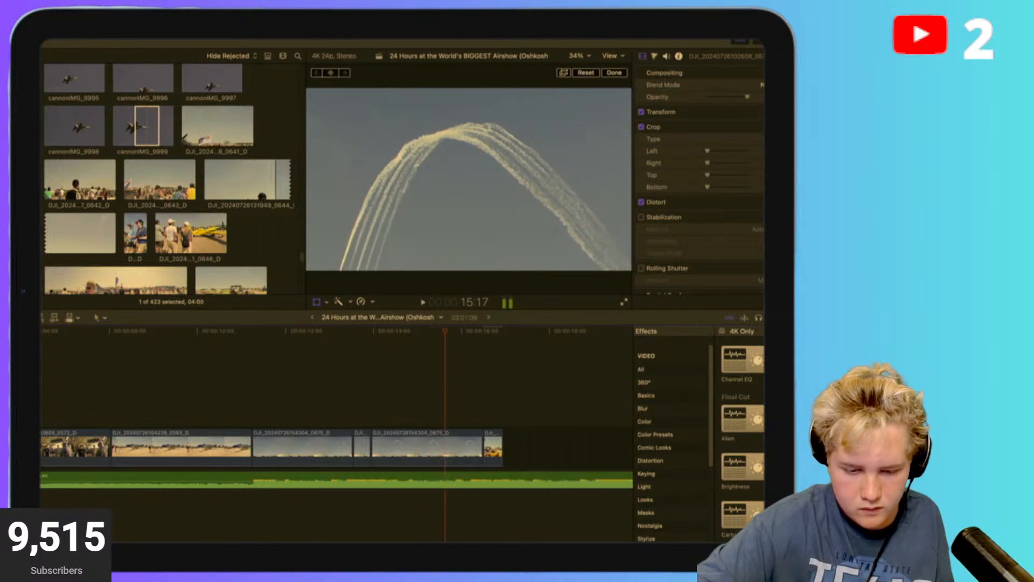
Play the opening montage from its beginning into the last smoke-trail piece, stopping at 14:23.
{"action": "scroll", "coordinate": [337, 420], "scroll_direction": "left", "scroll_amount": 5}
{"action": "key", "text": "Home"}
{"action": "key", "text": "space"}
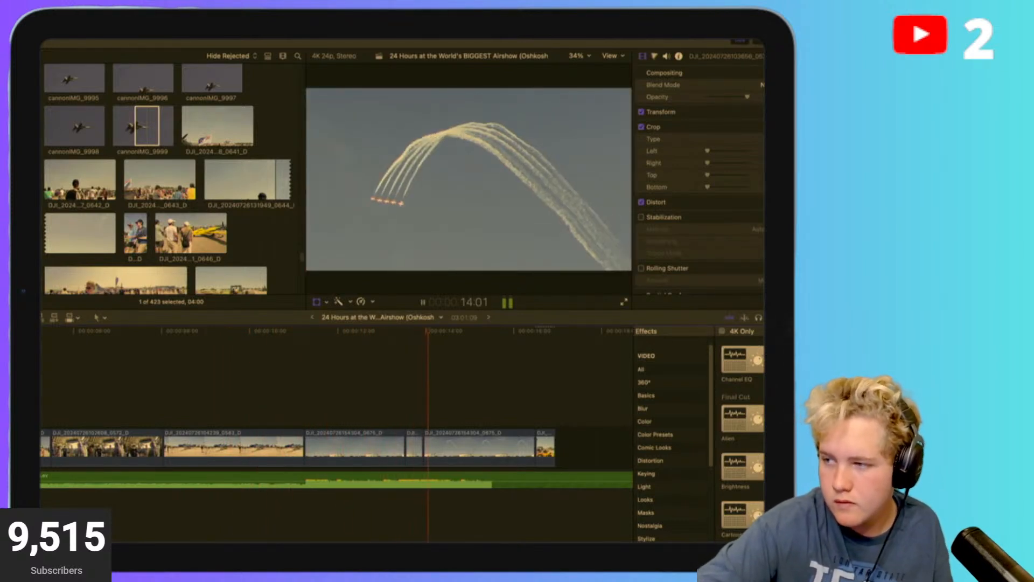
{"action": "key", "text": "space"}
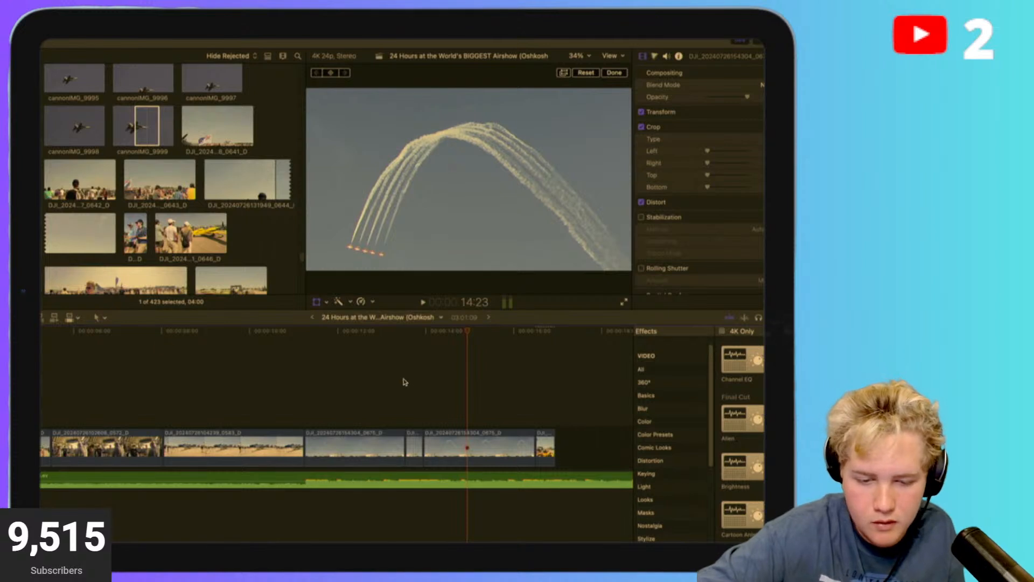
Inspect the colour and saturation settings of the smoke-trail pieces, ending on the first piece.
{"action": "left_click", "coordinate": [346, 393]}
{"action": "left_click", "coordinate": [337, 437]}
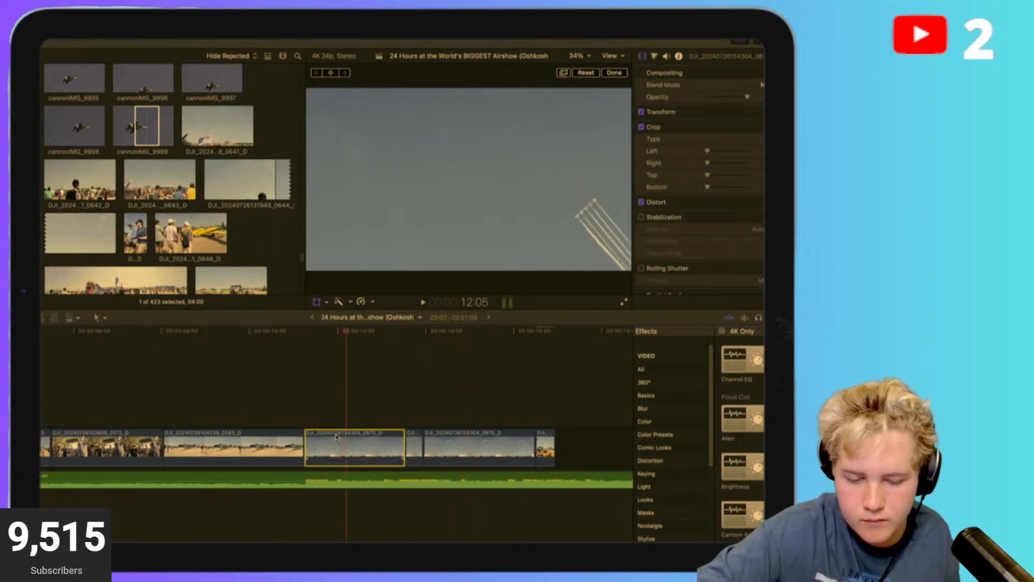
{"action": "left_click", "coordinate": [412, 449], "text": "super"}
{"action": "left_click", "coordinate": [458, 443], "text": "super"}
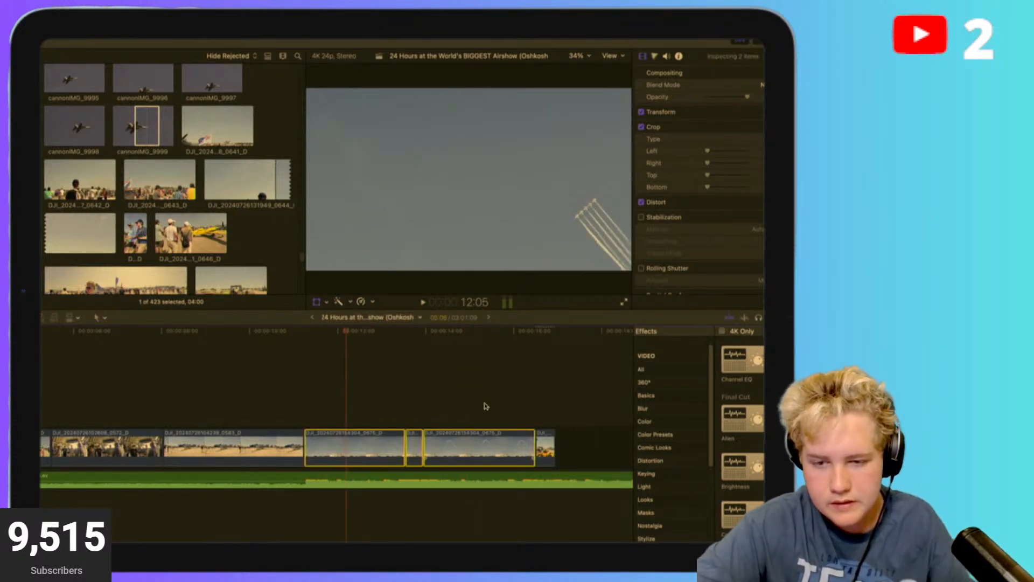
{"action": "left_click", "coordinate": [652, 55]}
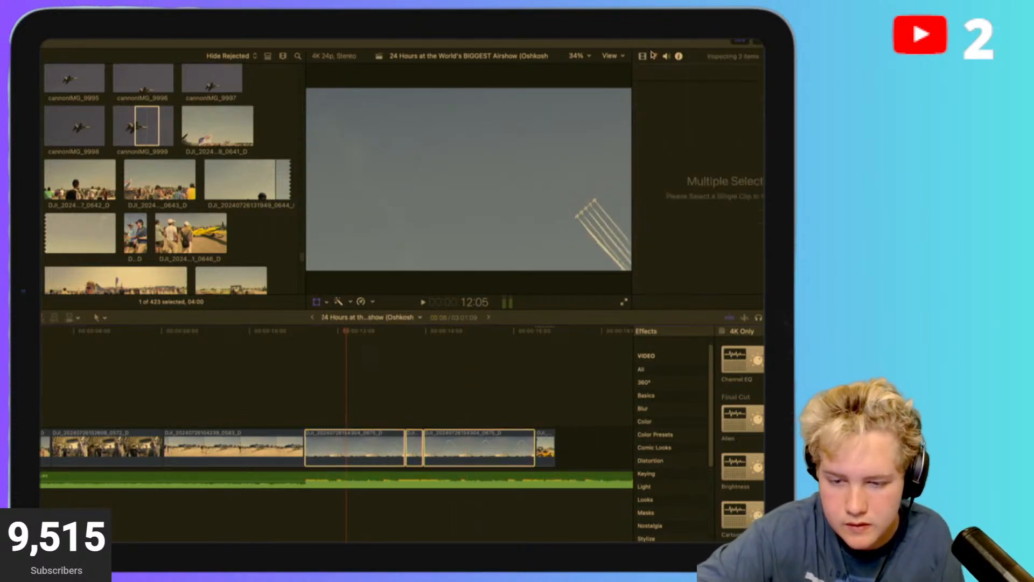
{"action": "left_click", "coordinate": [327, 386]}
{"action": "left_click", "coordinate": [354, 437]}
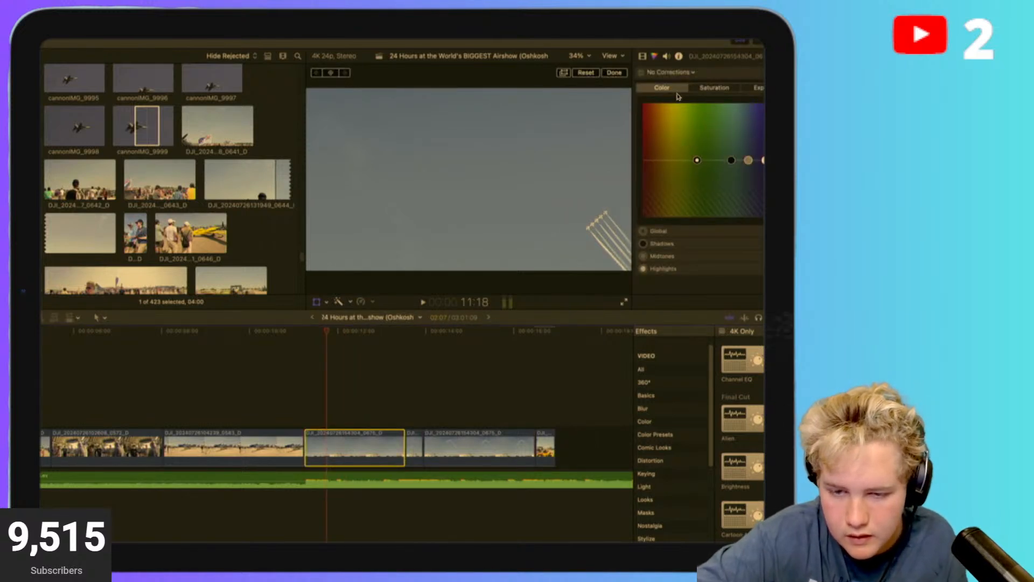
{"action": "left_click", "coordinate": [711, 87]}
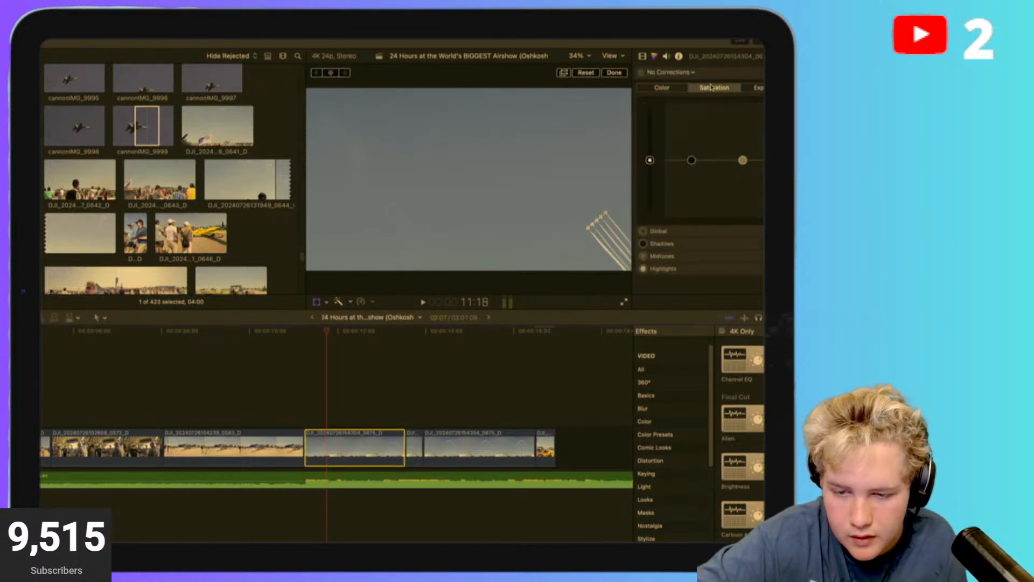
{"action": "left_click", "coordinate": [793, 160]}
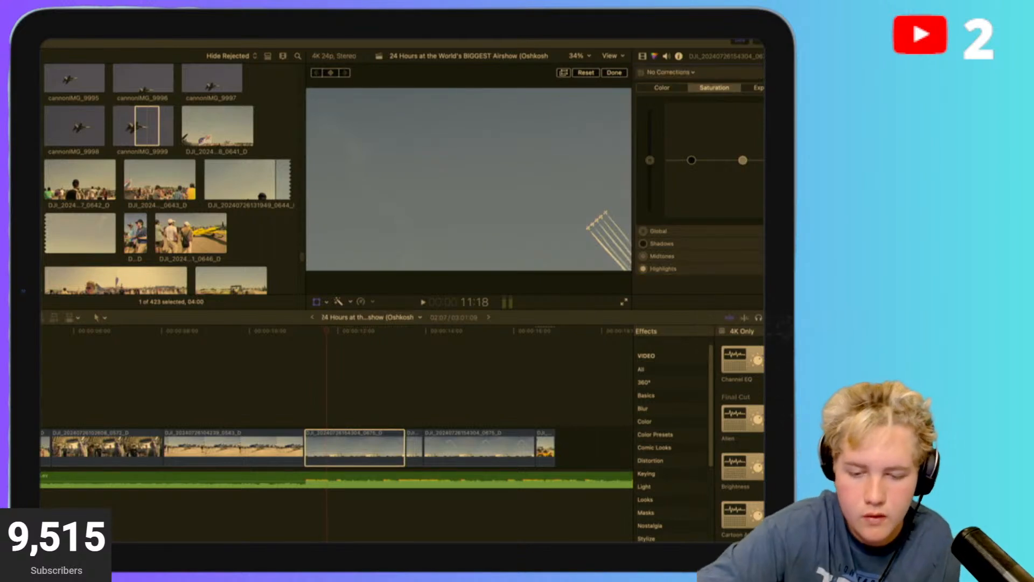
Play the montage from the parked-jet shot through the smoke-trail jump cuts, past the jets-and-explosions shot to 17:10.
{"action": "left_click", "coordinate": [277, 374]}
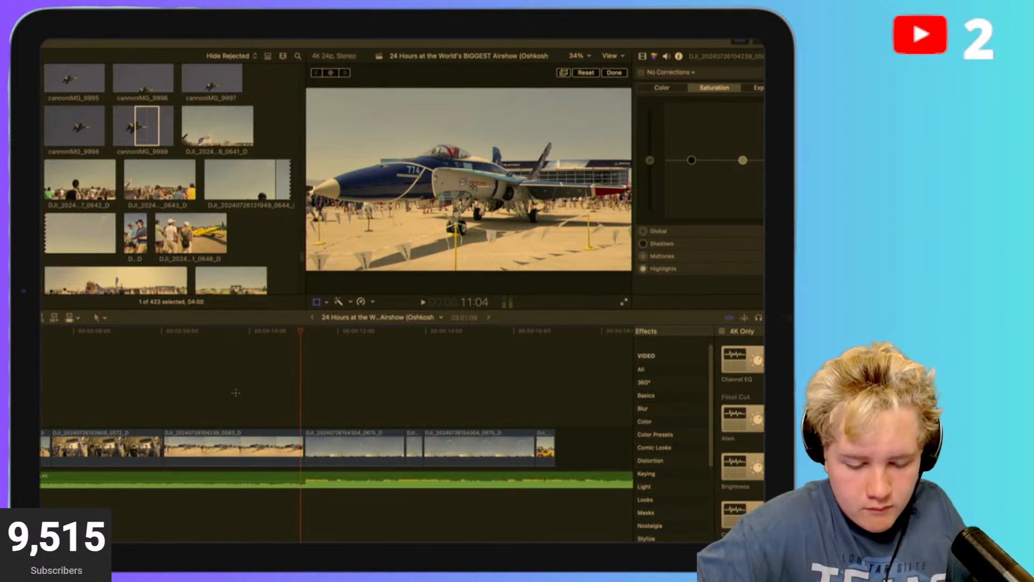
{"action": "key", "text": "space"}
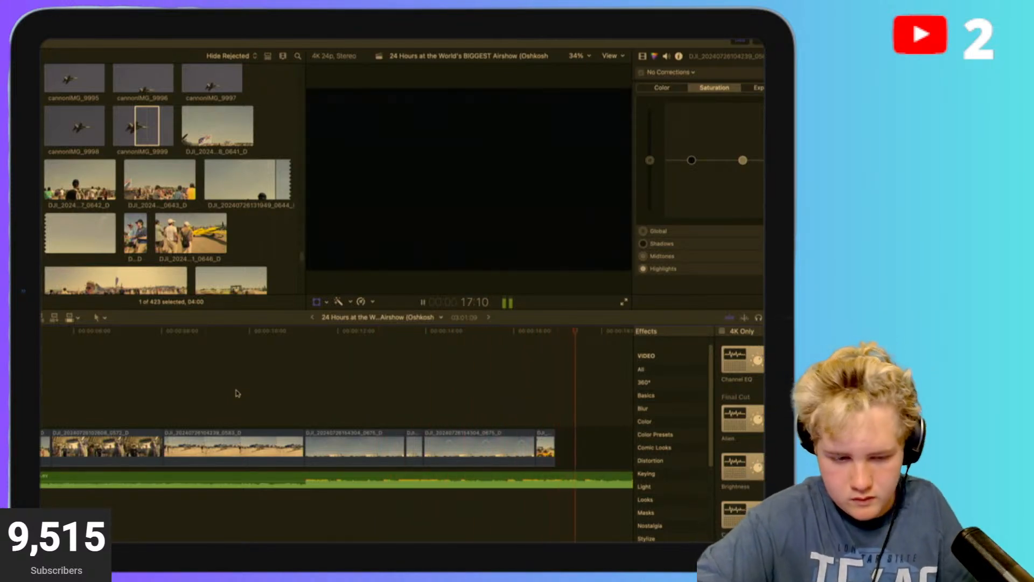
{"action": "key", "text": "space"}
{"action": "scroll", "coordinate": [186, 154], "scroll_direction": "down", "scroll_amount": 1}
{"action": "scroll", "coordinate": [209, 203], "scroll_direction": "down", "scroll_amount": 3}
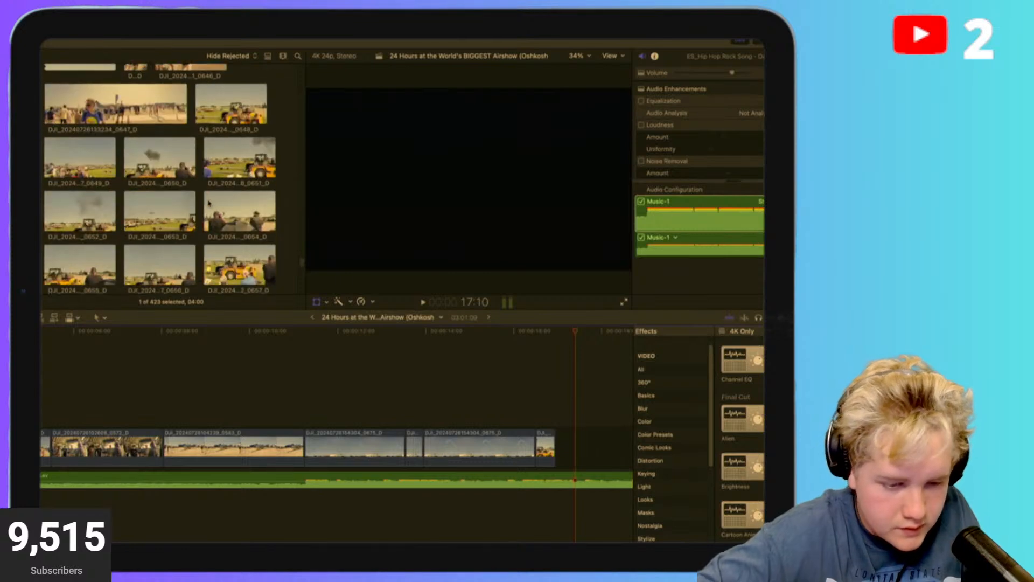
{"action": "scroll", "coordinate": [209, 203], "scroll_direction": "down", "scroll_amount": 15}
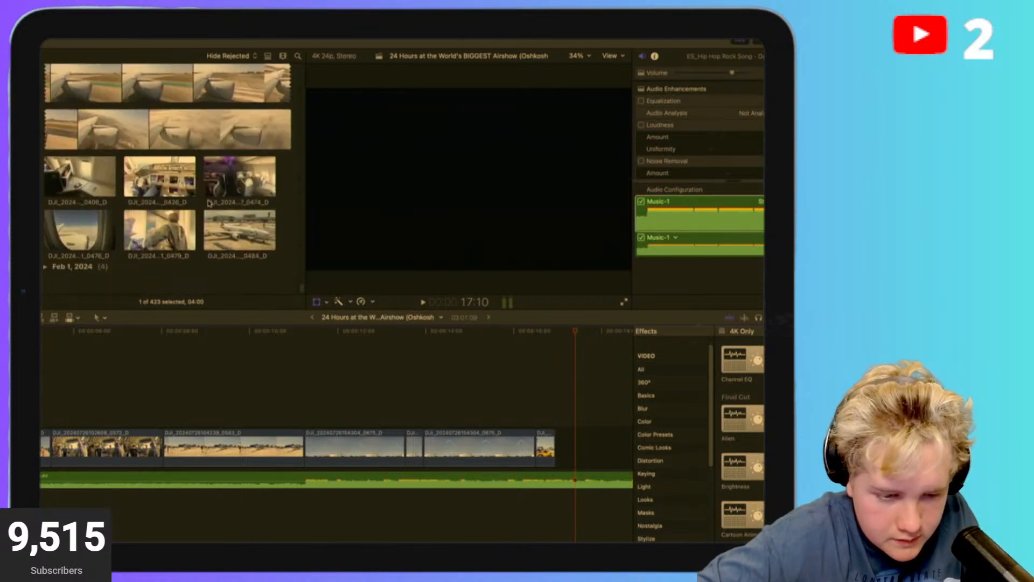
{"action": "scroll", "coordinate": [209, 203], "scroll_direction": "up", "scroll_amount": 10}
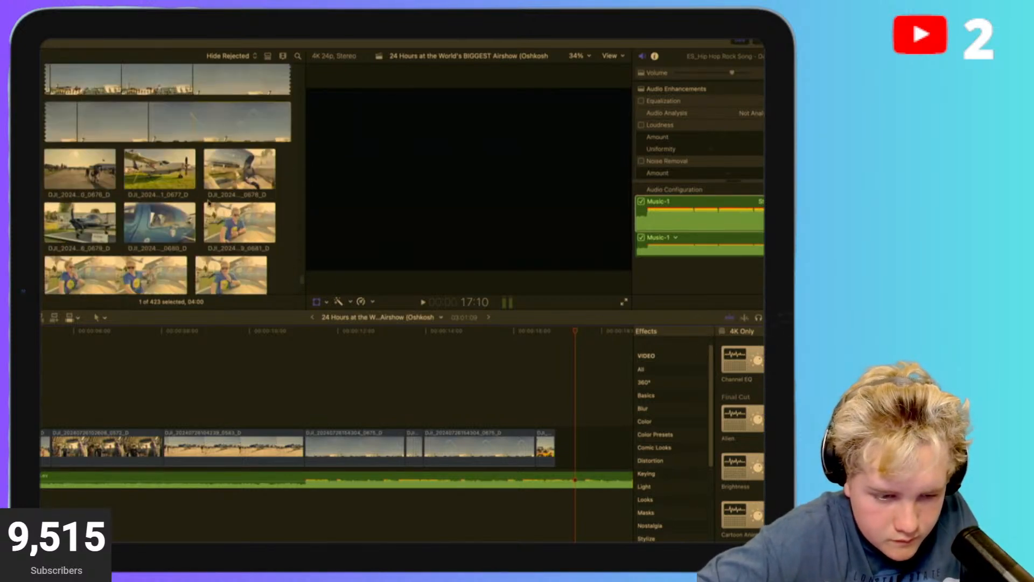
{"action": "scroll", "coordinate": [209, 203], "scroll_direction": "down", "scroll_amount": 2}
{"action": "left_click", "coordinate": [218, 203]}
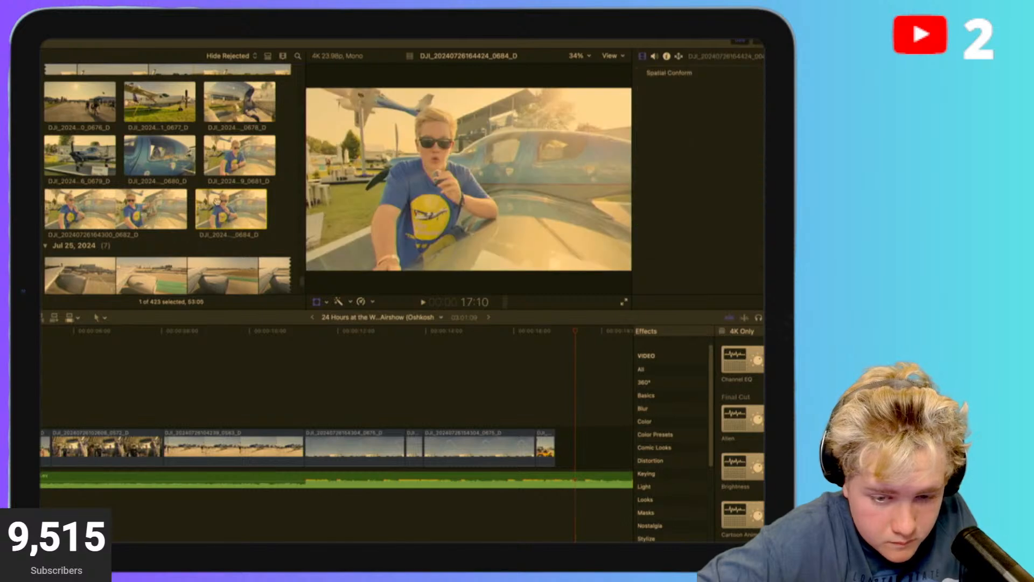
{"action": "scroll", "coordinate": [218, 203], "scroll_direction": "up", "scroll_amount": 4}
{"action": "scroll", "coordinate": [217, 203], "scroll_direction": "up", "scroll_amount": 5}
{"action": "left_click", "coordinate": [174, 249]}
{"action": "scroll", "coordinate": [176, 237], "scroll_direction": "up", "scroll_amount": 8}
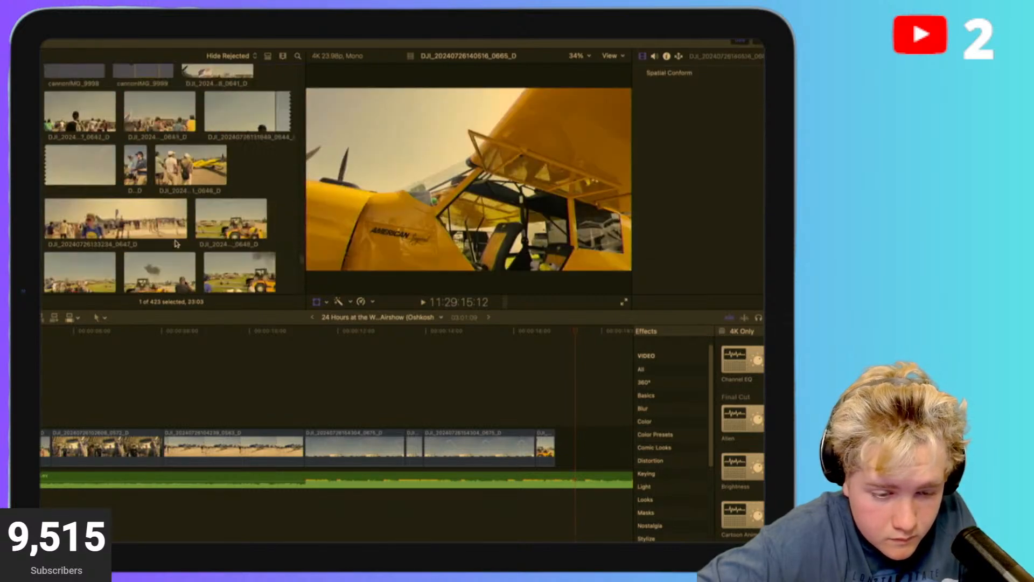
{"action": "scroll", "coordinate": [175, 191], "scroll_direction": "up", "scroll_amount": 6}
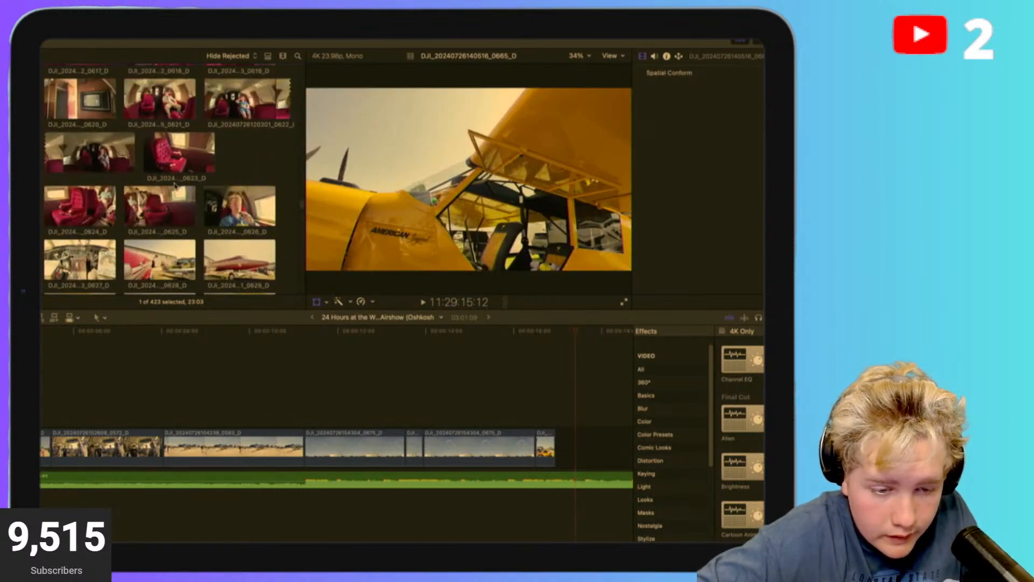
{"action": "left_click", "coordinate": [162, 152]}
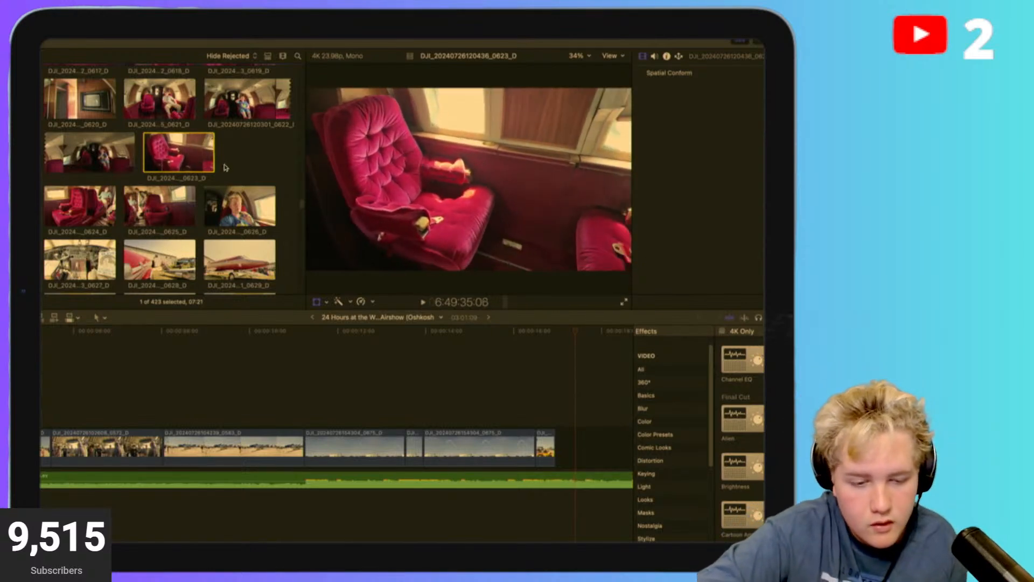
{"action": "scroll", "coordinate": [167, 151], "scroll_direction": "up", "scroll_amount": 10}
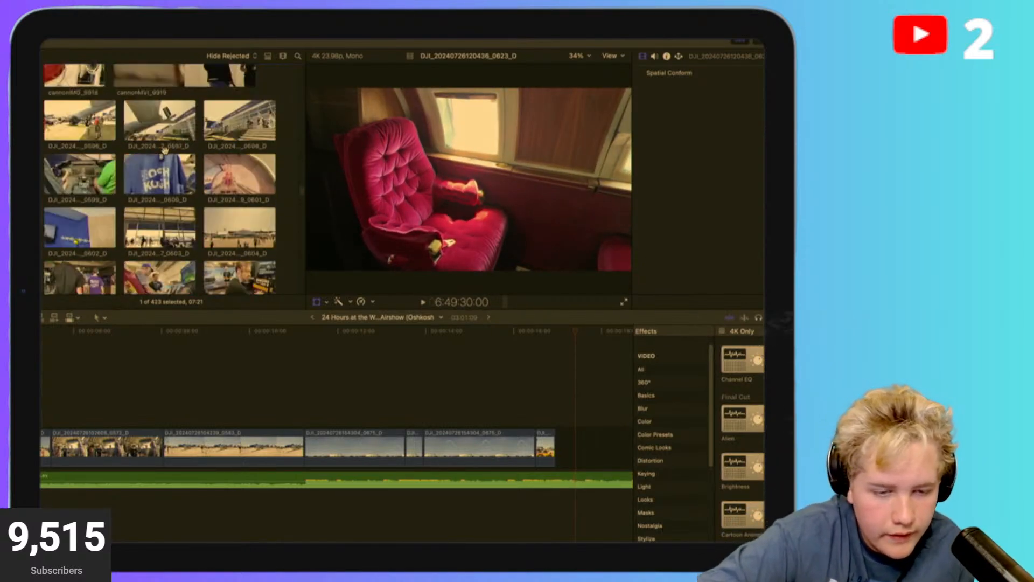
{"action": "scroll", "coordinate": [166, 150], "scroll_direction": "down", "scroll_amount": 1}
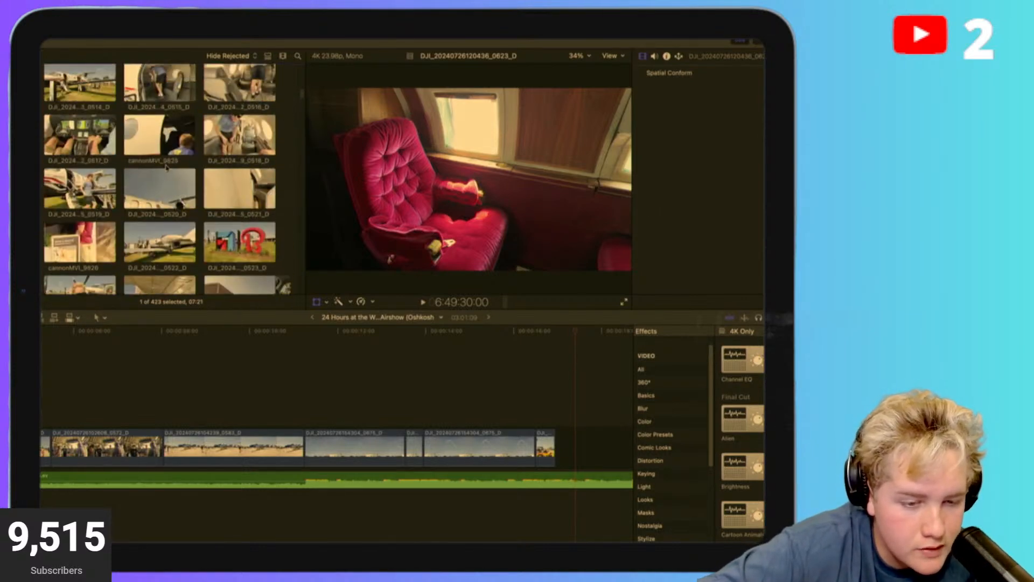
{"action": "scroll", "coordinate": [165, 168], "scroll_direction": "down", "scroll_amount": 15}
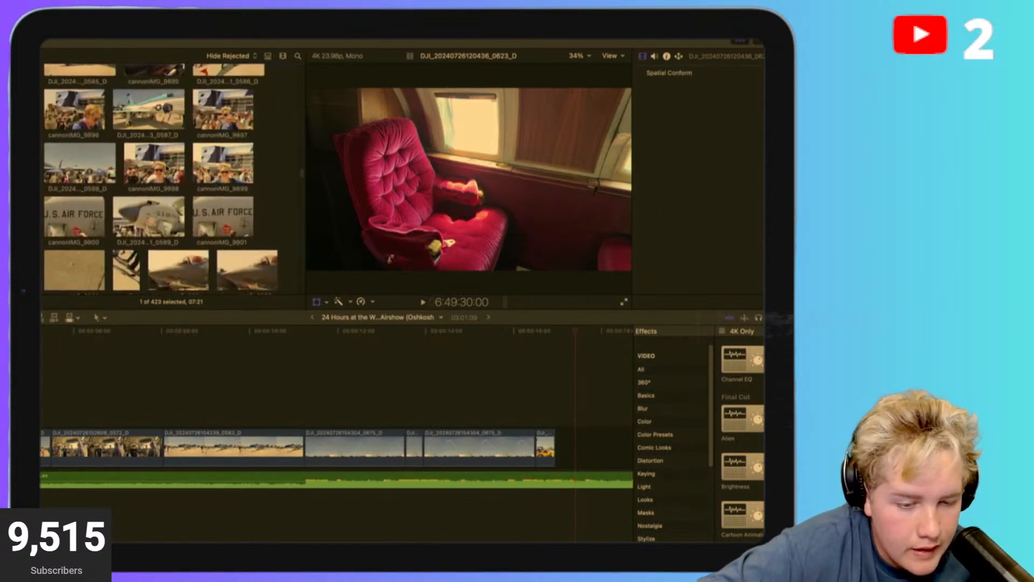
{"action": "scroll", "coordinate": [165, 168], "scroll_direction": "up", "scroll_amount": 4}
{"action": "scroll", "coordinate": [166, 168], "scroll_direction": "down", "scroll_amount": 3}
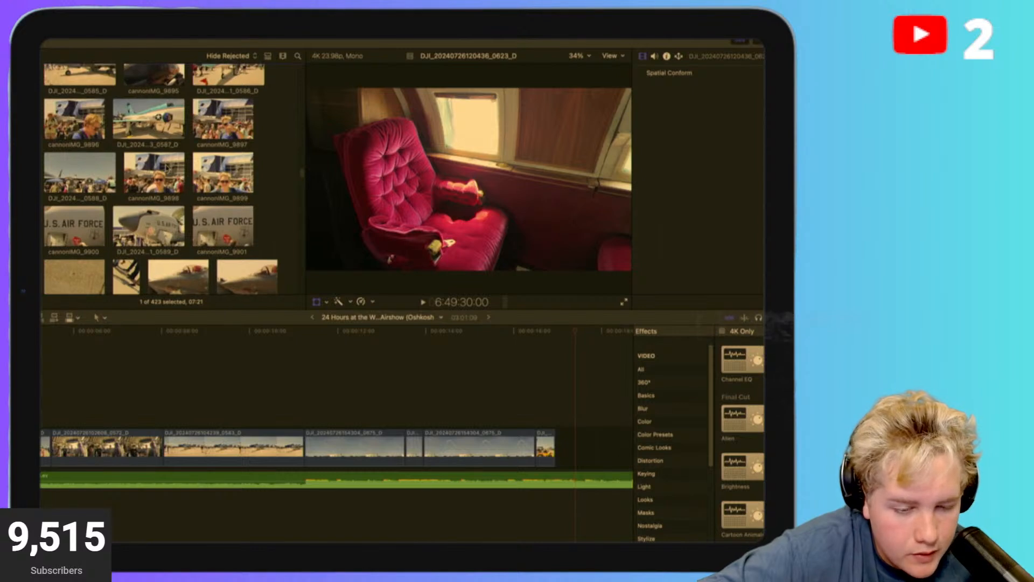
{"action": "scroll", "coordinate": [161, 179], "scroll_direction": "down", "scroll_amount": 10}
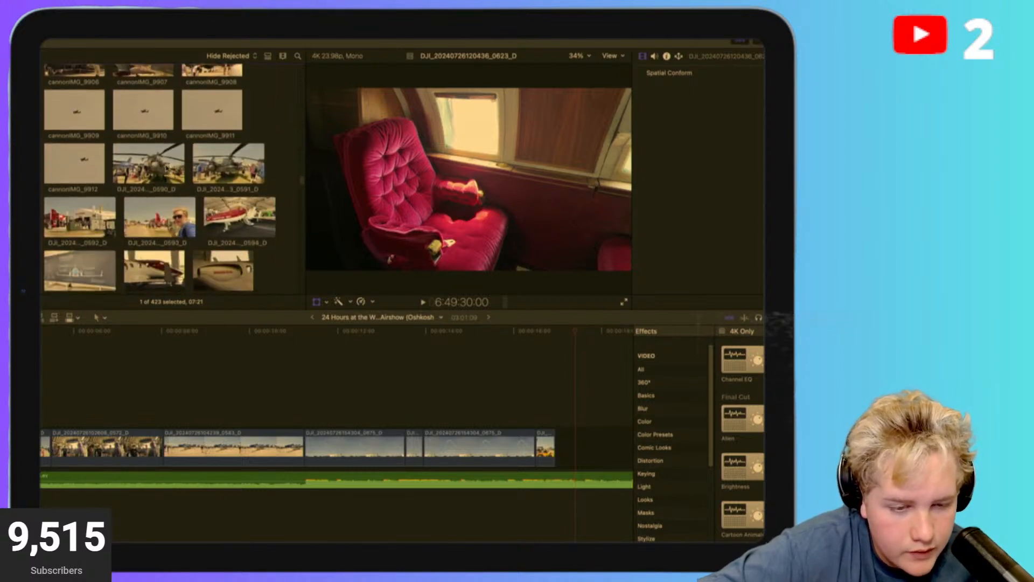
{"action": "scroll", "coordinate": [167, 169], "scroll_direction": "down", "scroll_amount": 15}
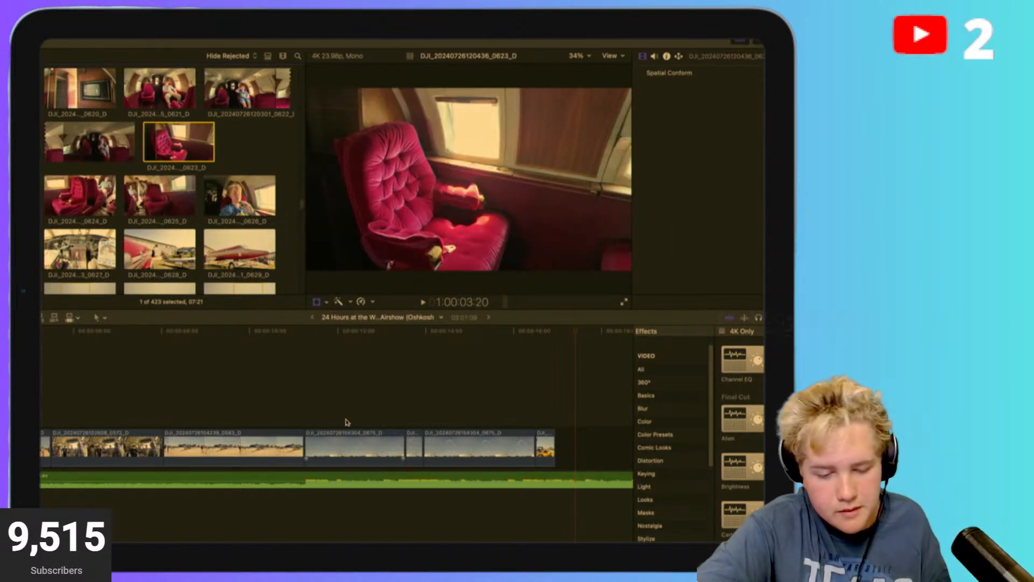
Play the montage from the first smoke-trail piece through the jump cuts towards the jets-and-explosions shot.
{"action": "left_click", "coordinate": [309, 409]}
{"action": "key", "text": "space"}
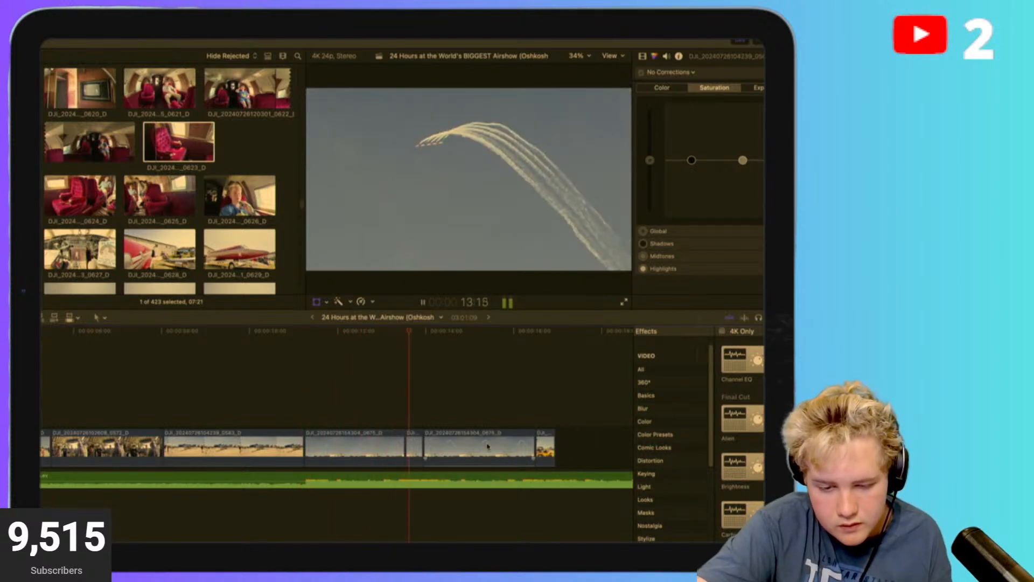
{"action": "left_click", "coordinate": [422, 419]}
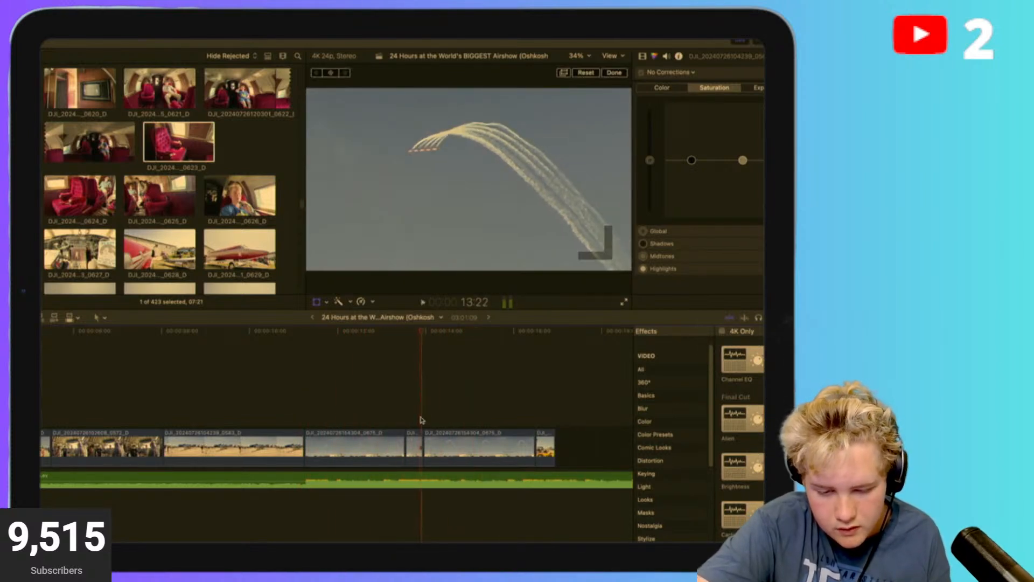
{"action": "key", "text": "space"}
{"action": "key", "text": "space"}
{"action": "key", "text": "space"}
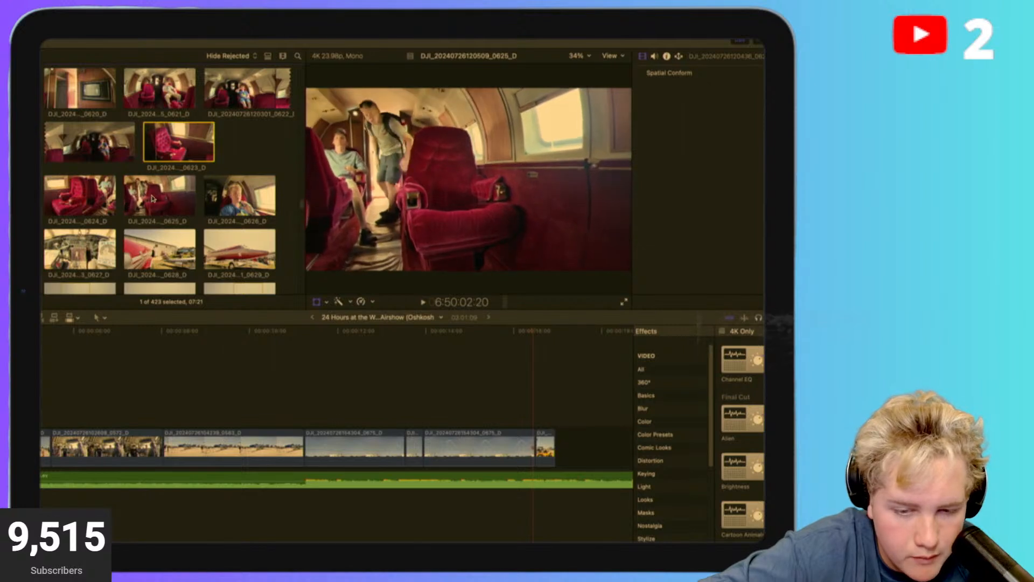
{"action": "left_click", "coordinate": [74, 199]}
{"action": "scroll", "coordinate": [161, 188], "scroll_direction": "down", "scroll_amount": 2}
{"action": "scroll", "coordinate": [565, 414], "scroll_direction": "right", "scroll_amount": 2}
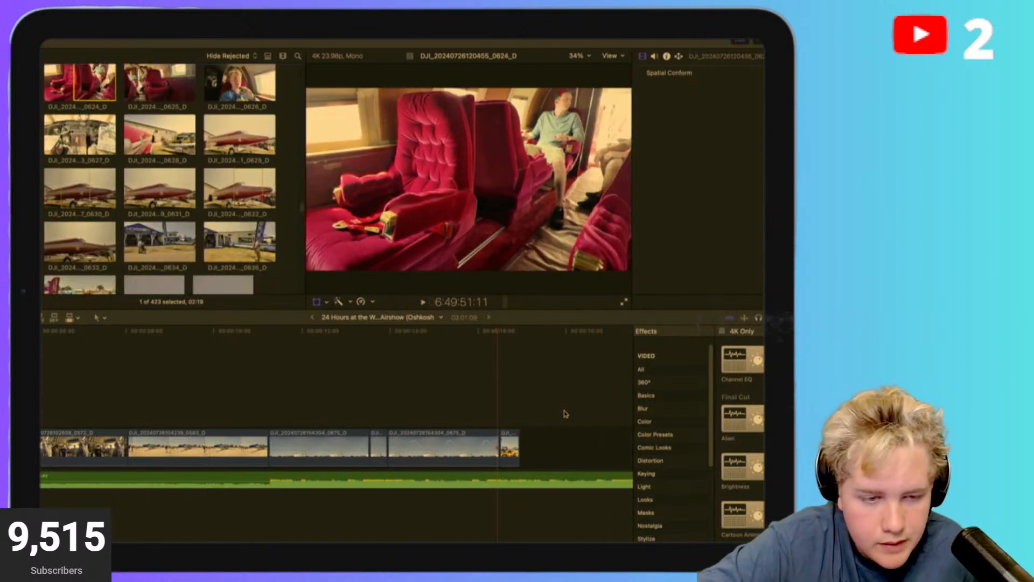
{"action": "scroll", "coordinate": [191, 154], "scroll_direction": "up", "scroll_amount": 2}
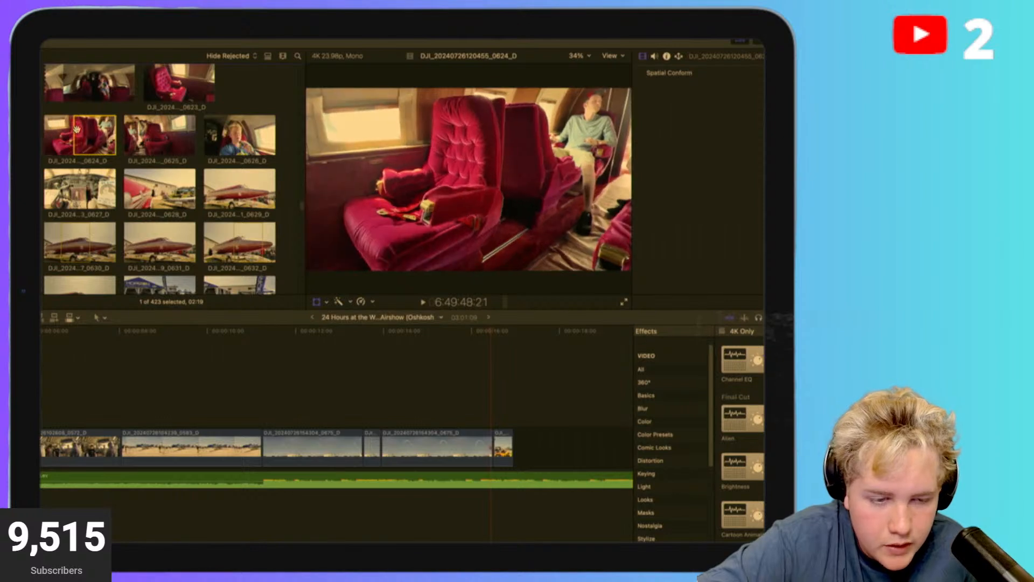
{"action": "left_click_drag", "start_coordinate": [74, 129], "coordinate": [523, 446]}
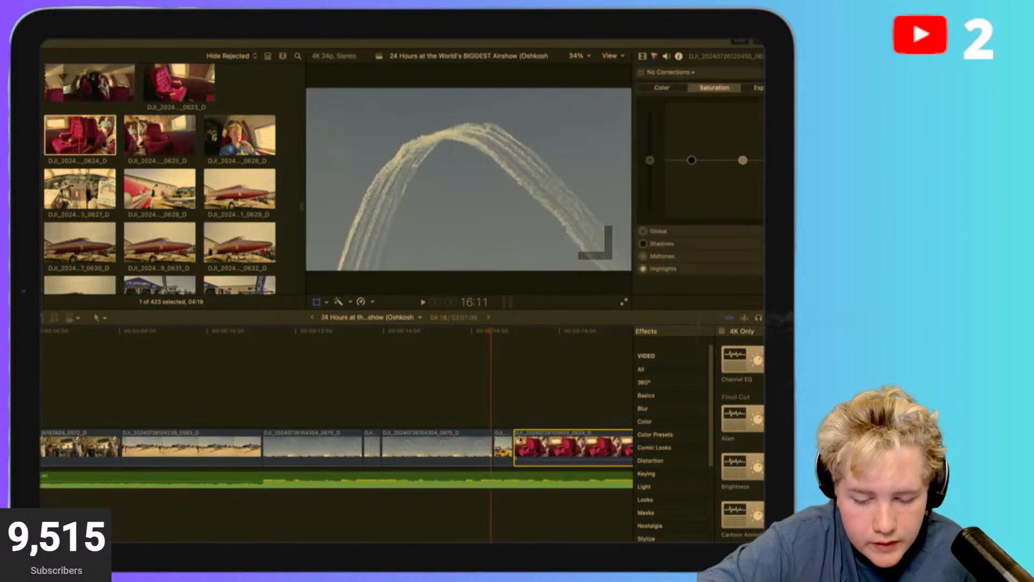
Play the transition from the last smoke-trail piece through the jets-and-explosions shot into the red-seat clip.
{"action": "left_click", "coordinate": [417, 383]}
{"action": "key", "text": "space"}
{"action": "scroll", "coordinate": [418, 385], "scroll_direction": "left", "scroll_amount": 1}
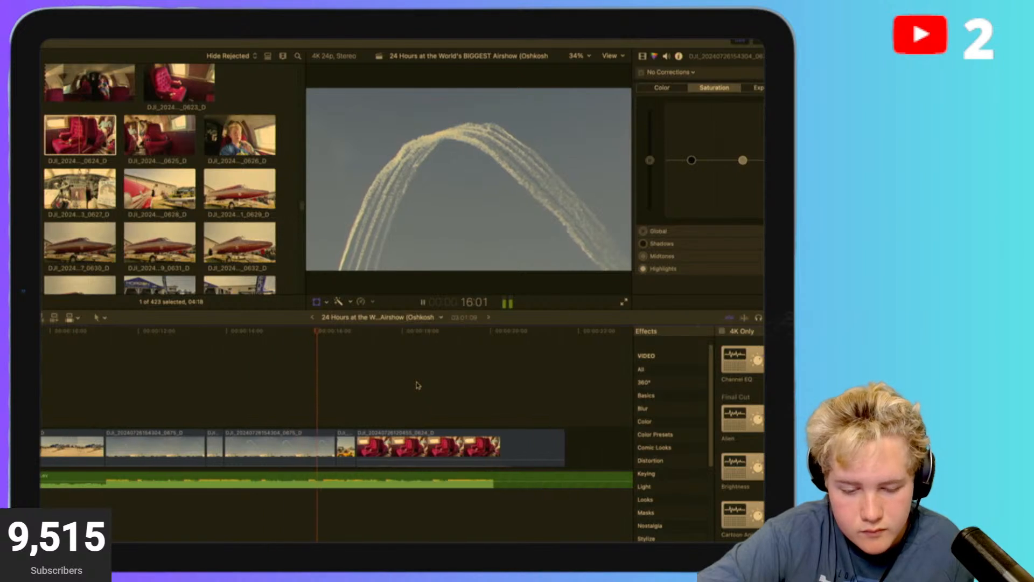
{"action": "key", "text": "space"}
{"action": "key", "text": "super+equal"}
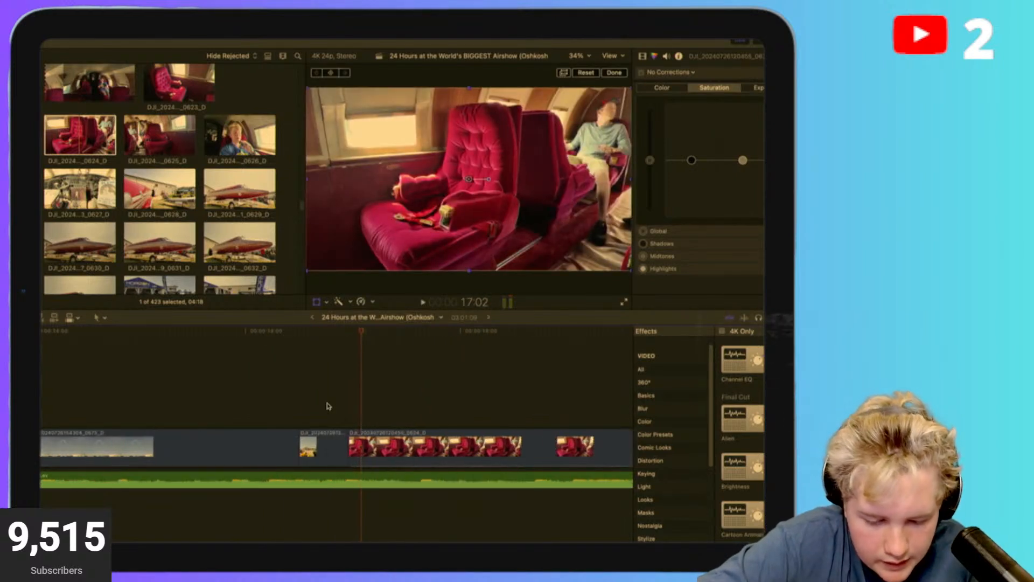
{"action": "left_click", "coordinate": [201, 381]}
{"action": "key", "text": "space"}
{"action": "key", "text": "space"}
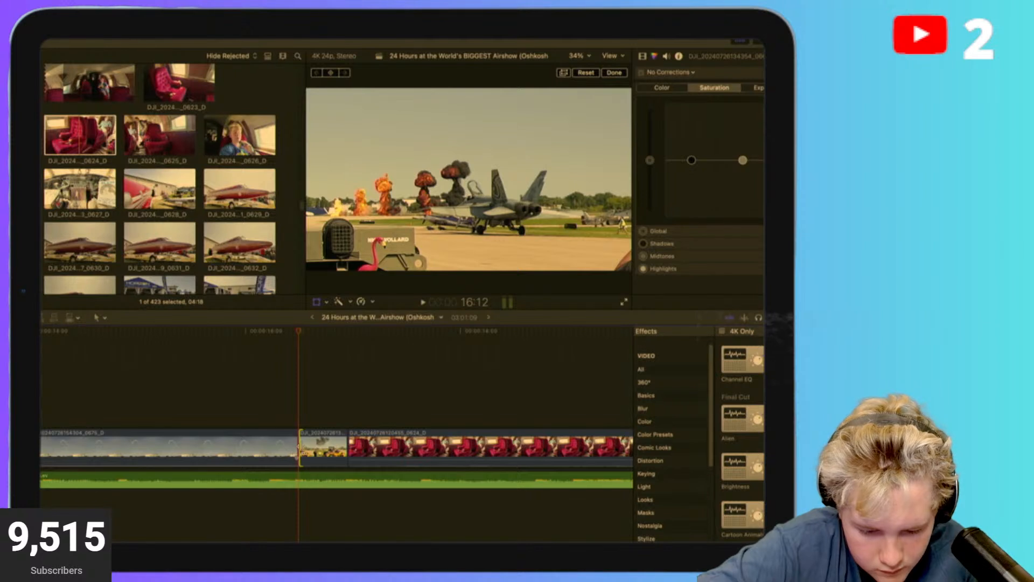
Extend the start of the jets-and-explosions shot to make it 12 frames long, replay the cuts and show its video settings.
{"action": "left_click_drag", "start_coordinate": [302, 451], "coordinate": [296, 451]}
{"action": "left_click", "coordinate": [155, 391]}
{"action": "key", "text": "space"}
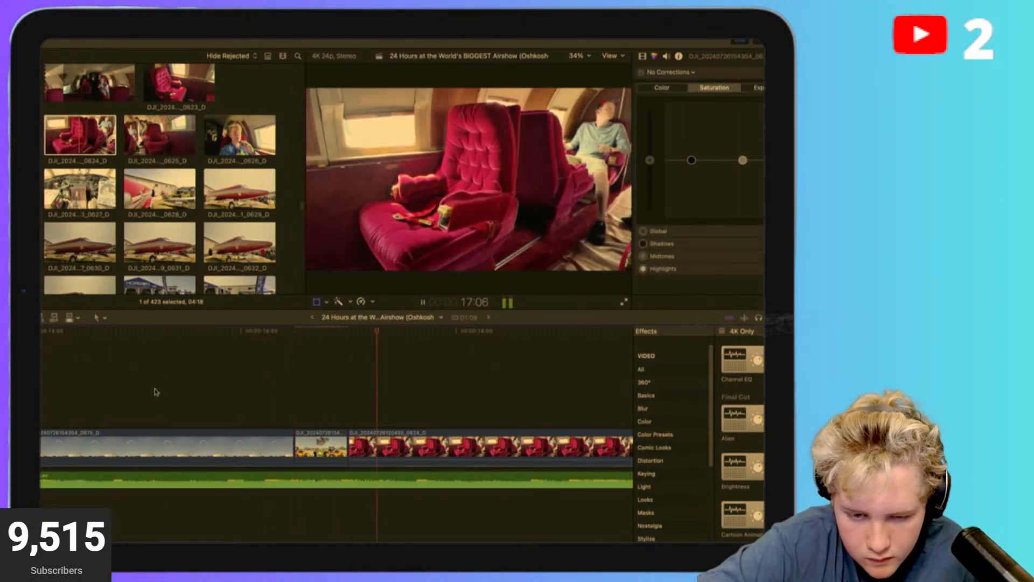
{"action": "key", "text": "space"}
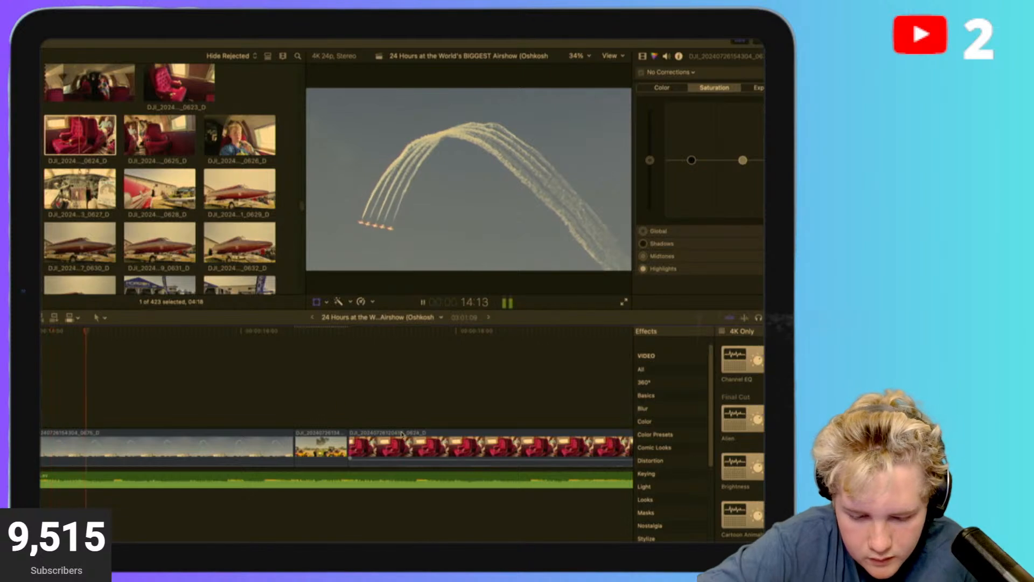
{"action": "left_click", "coordinate": [643, 56]}
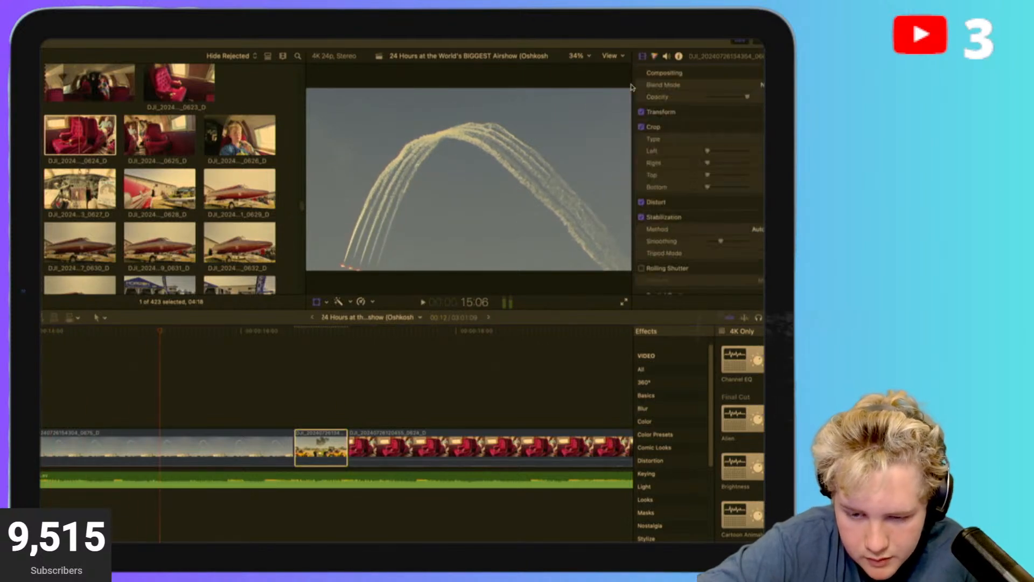
Replay the cut into the jets-and-explosions shot and increase that shot's stabilization smoothing slightly.
{"action": "left_click", "coordinate": [307, 411]}
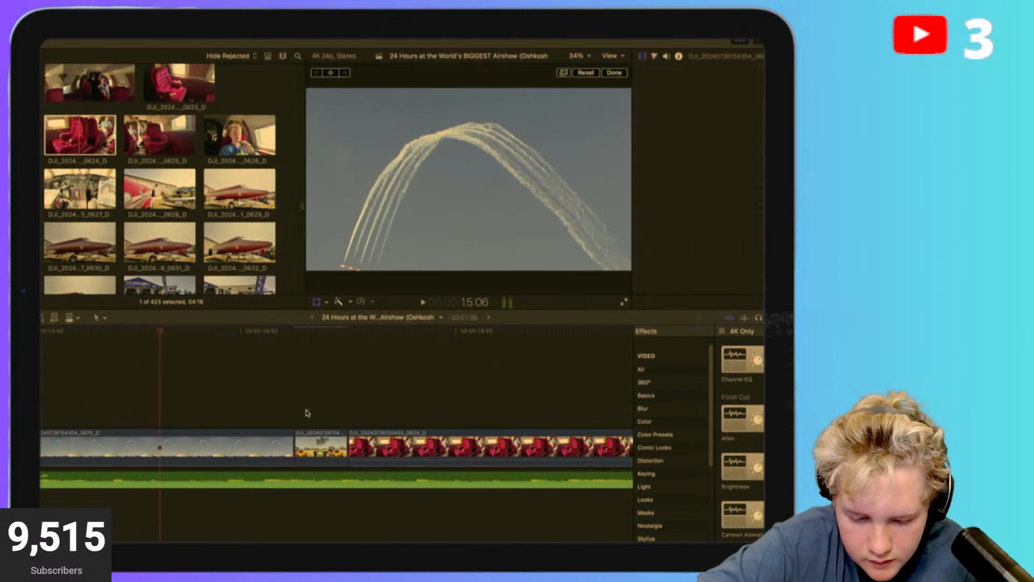
{"action": "left_click", "coordinate": [296, 409]}
{"action": "key", "text": "space"}
{"action": "key", "text": "space"}
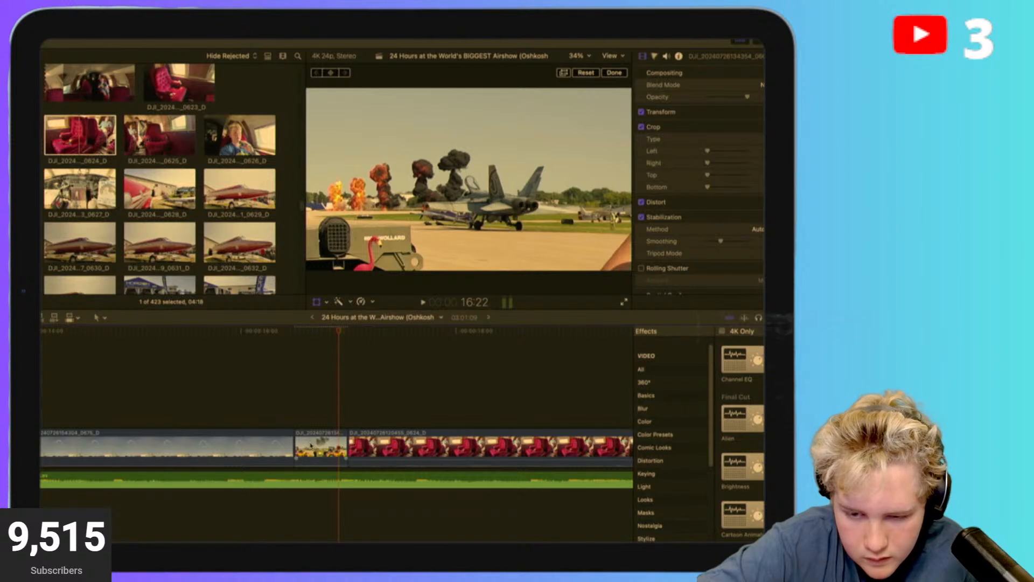
{"action": "left_click_drag", "start_coordinate": [724, 245], "coordinate": [738, 246]}
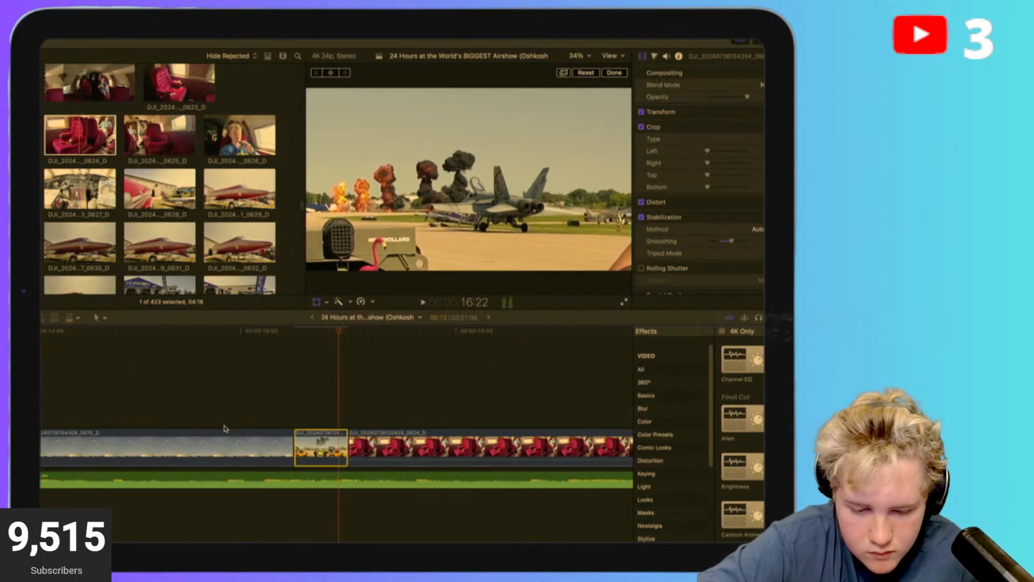
Replay the cut from the jets-and-explosions shot into the red-seat clip, and play the whole montage full screen from the start.
{"action": "left_click", "coordinate": [199, 421]}
{"action": "key", "text": "space"}
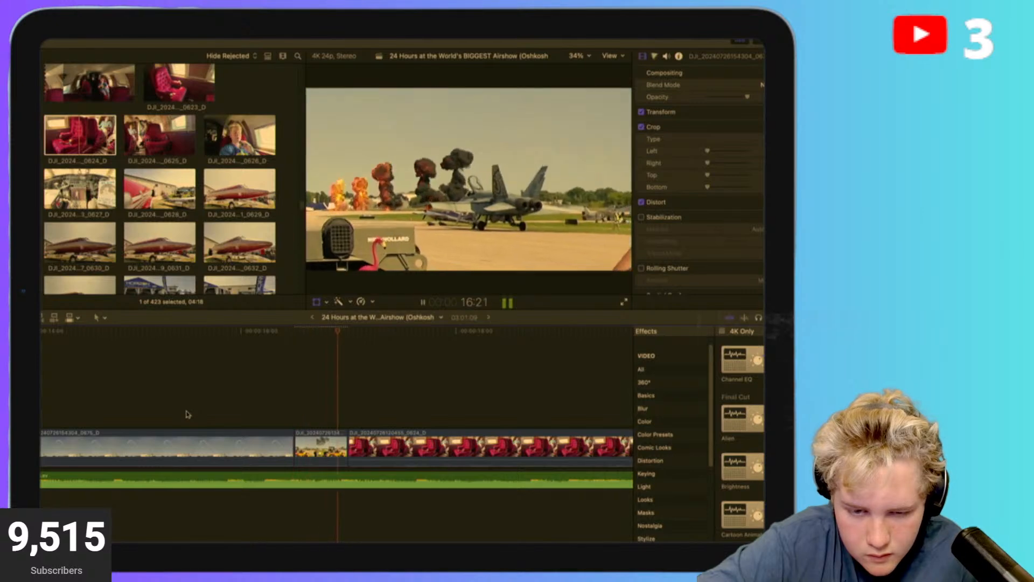
{"action": "key", "text": "super+minus"}
{"action": "key", "text": "super+minus"}
{"action": "key", "text": "super+minus"}
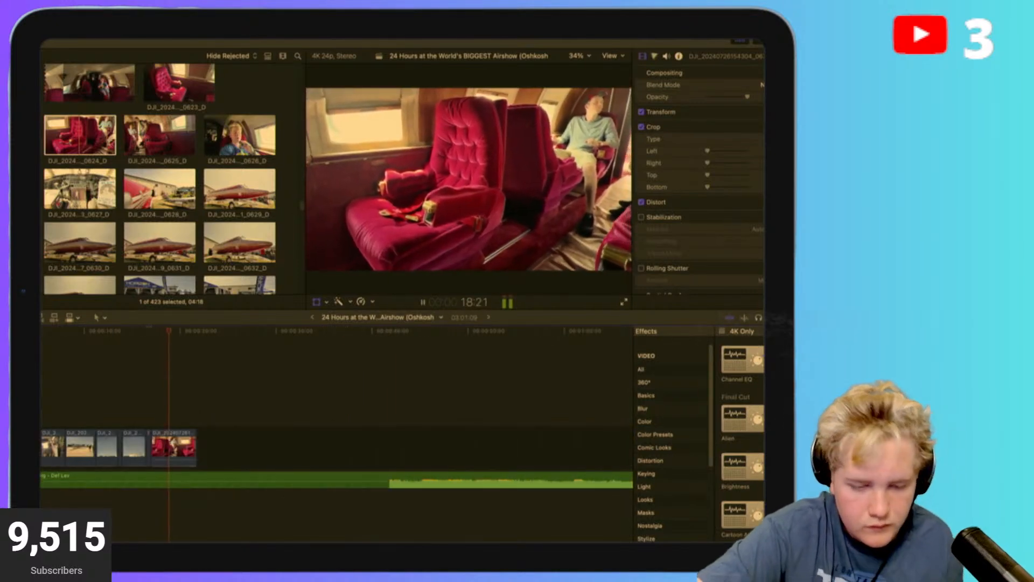
{"action": "key", "text": "Home"}
{"action": "left_click", "coordinate": [624, 303]}
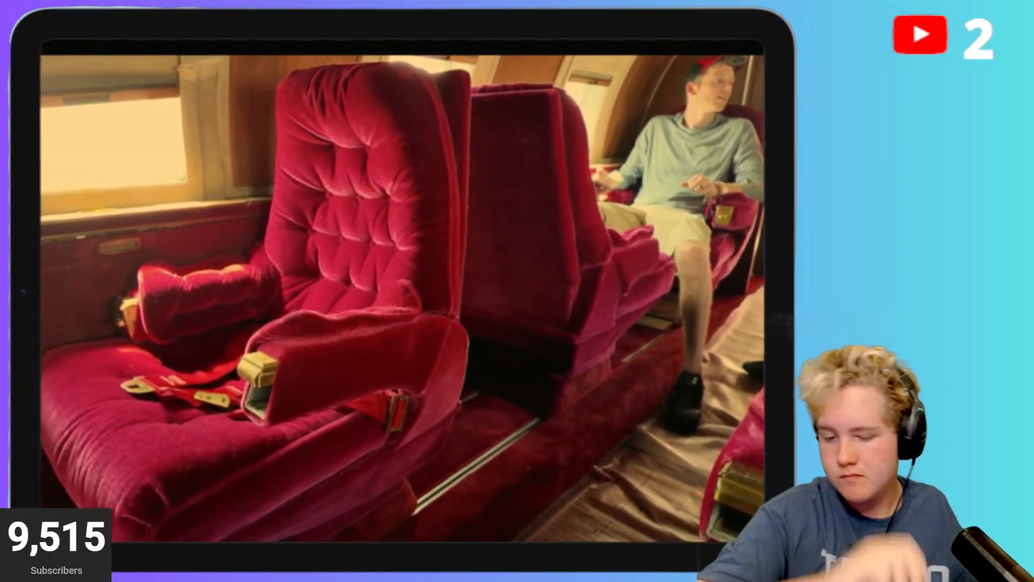
{"action": "key", "text": "space"}
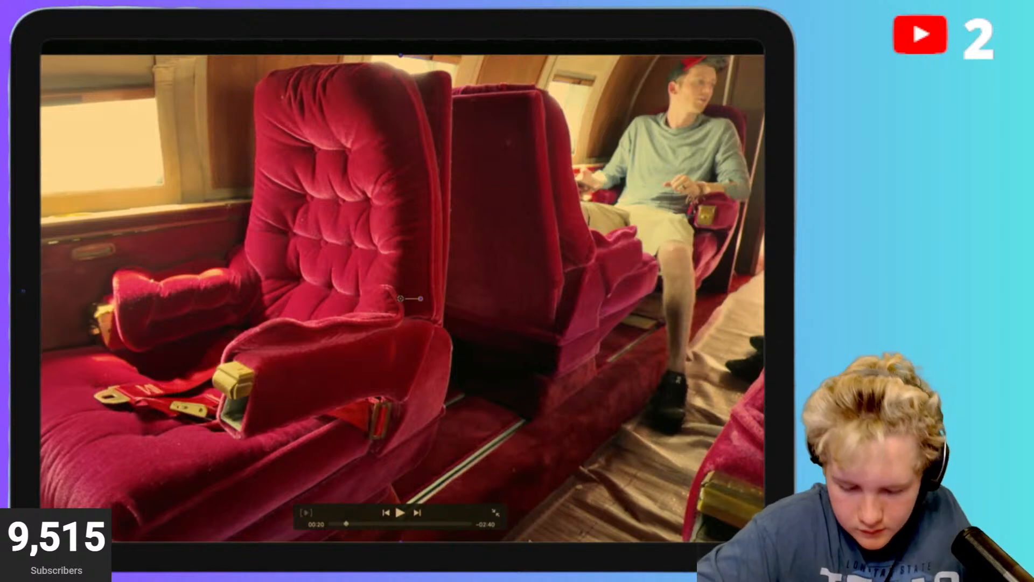
{"action": "left_click", "coordinate": [495, 513]}
Play the passage from the last smoke-trail piece through the jets-and-explosions shot into the start of the red-seat clip.
{"action": "left_click", "coordinate": [145, 405]}
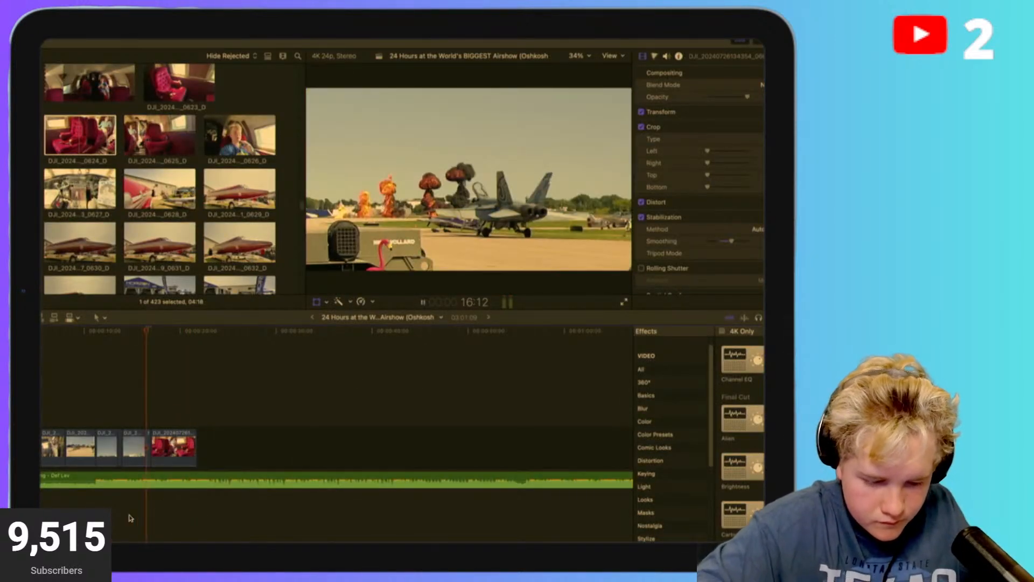
{"action": "key", "text": "super+equal"}
{"action": "key", "text": "super+equal"}
{"action": "key", "text": "super+equal"}
{"action": "key", "text": "space"}
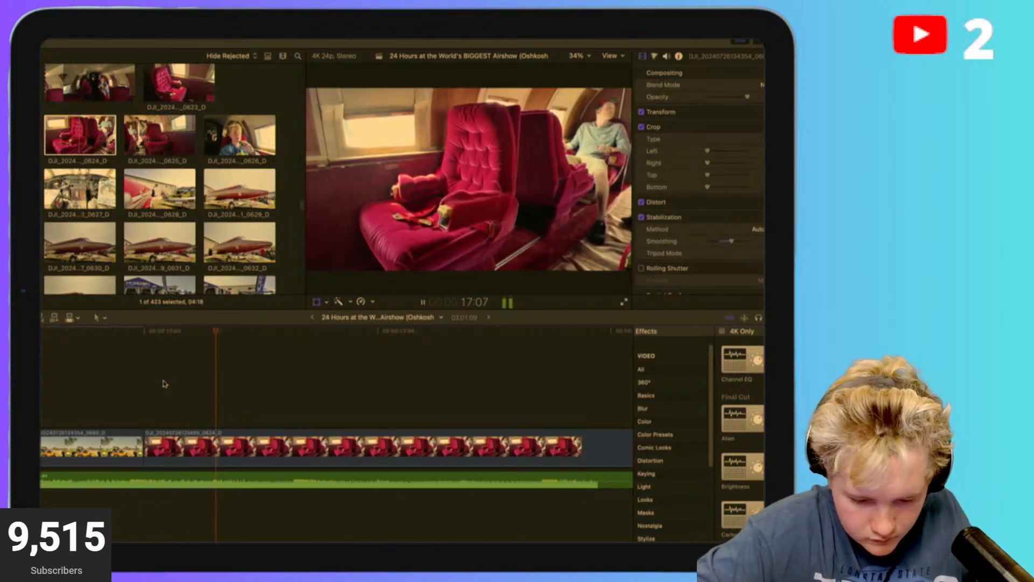
{"action": "key", "text": "space"}
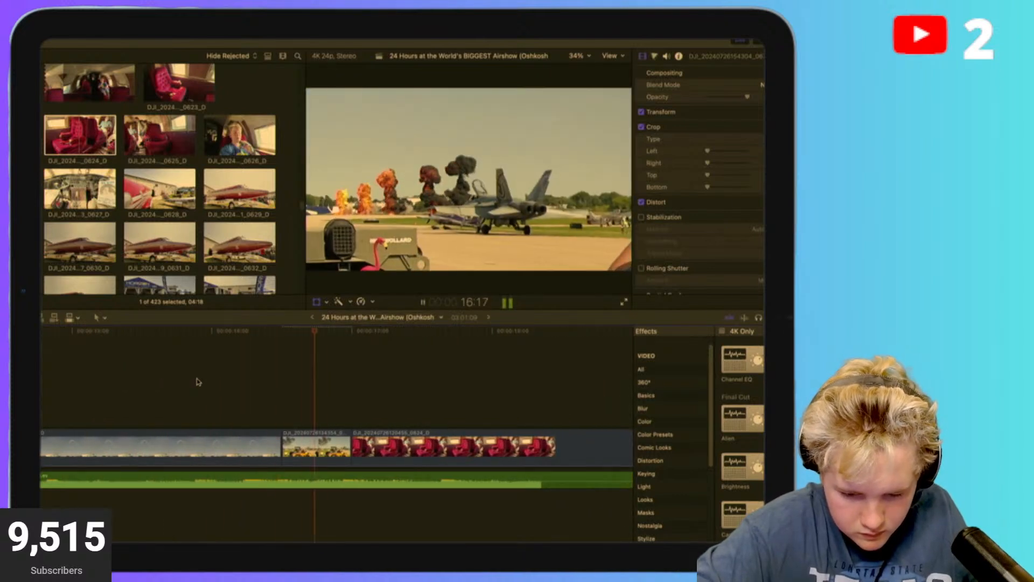
{"action": "key", "text": "space"}
{"action": "scroll", "coordinate": [200, 387], "scroll_direction": "right", "scroll_amount": 4}
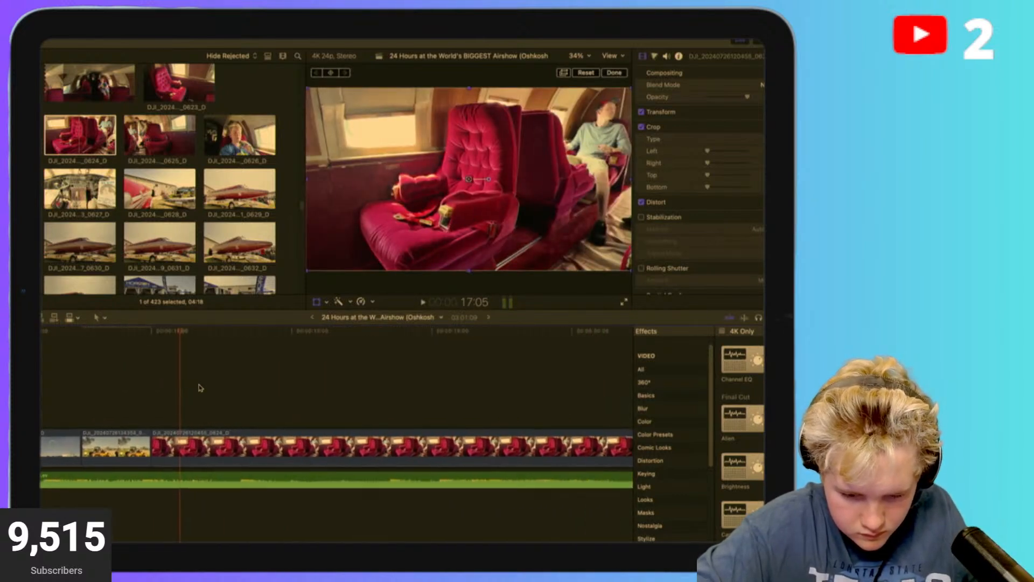
Play the middle of the red-seat clip repeatedly against the music to locate its end point, stopping at 19:08.
{"action": "scroll", "coordinate": [200, 388], "scroll_direction": "right", "scroll_amount": 3}
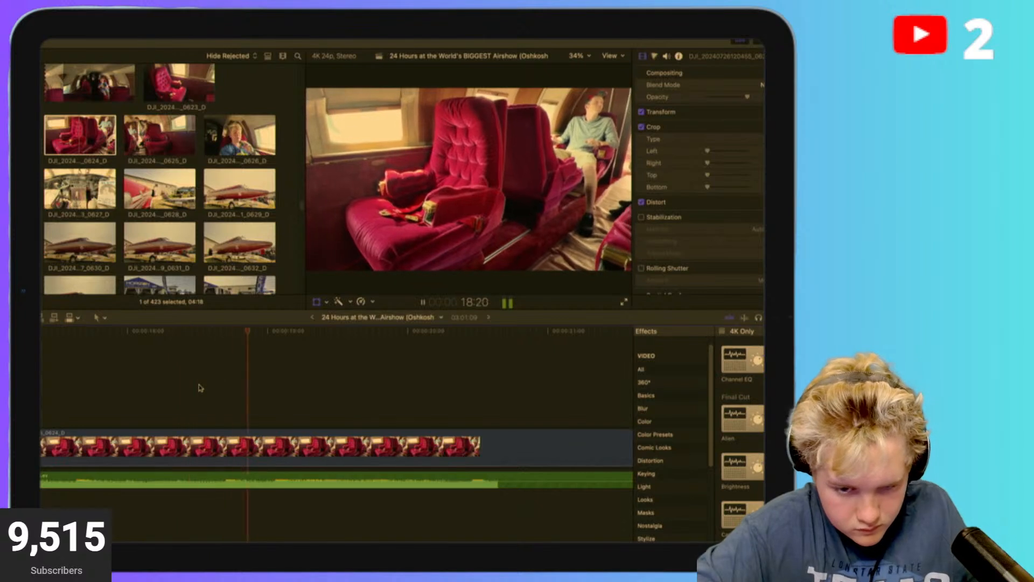
{"action": "key", "text": "space"}
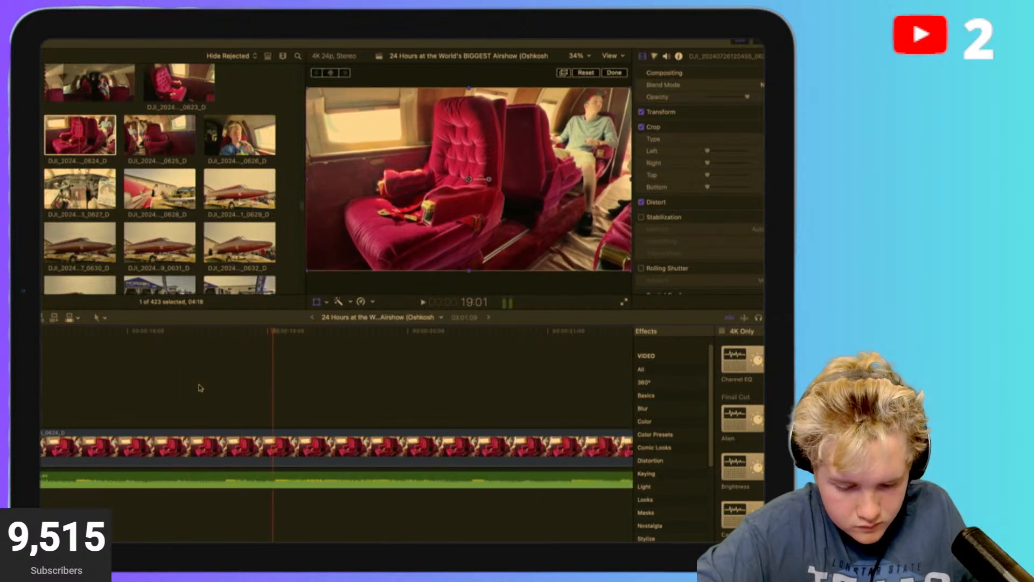
{"action": "key", "text": "space"}
{"action": "left_click", "coordinate": [267, 402]}
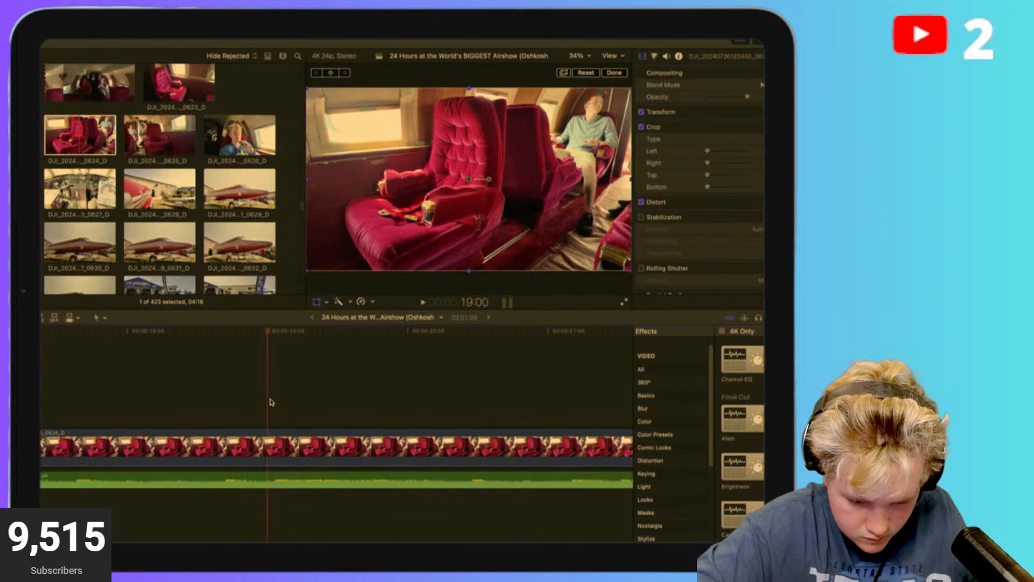
{"action": "key", "text": "Up"}
{"action": "key", "text": "space"}
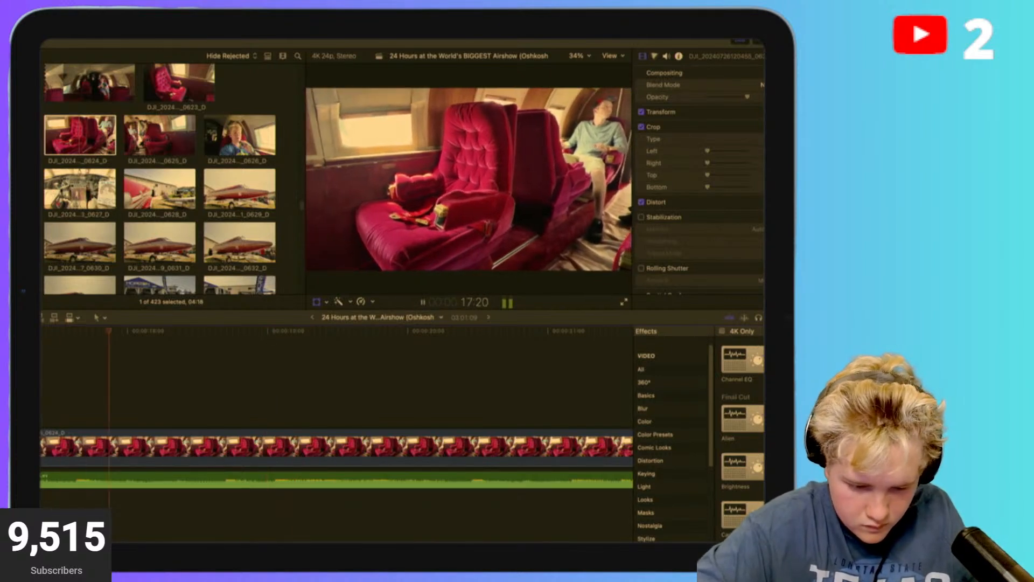
{"action": "key", "text": "space"}
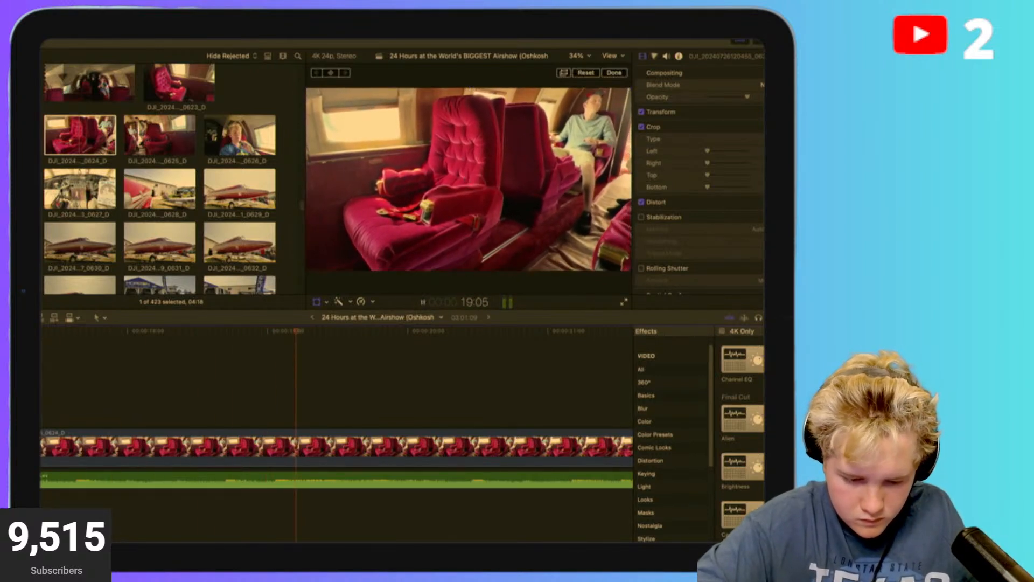
{"action": "key", "text": "space"}
{"action": "left_click", "coordinate": [92, 388]}
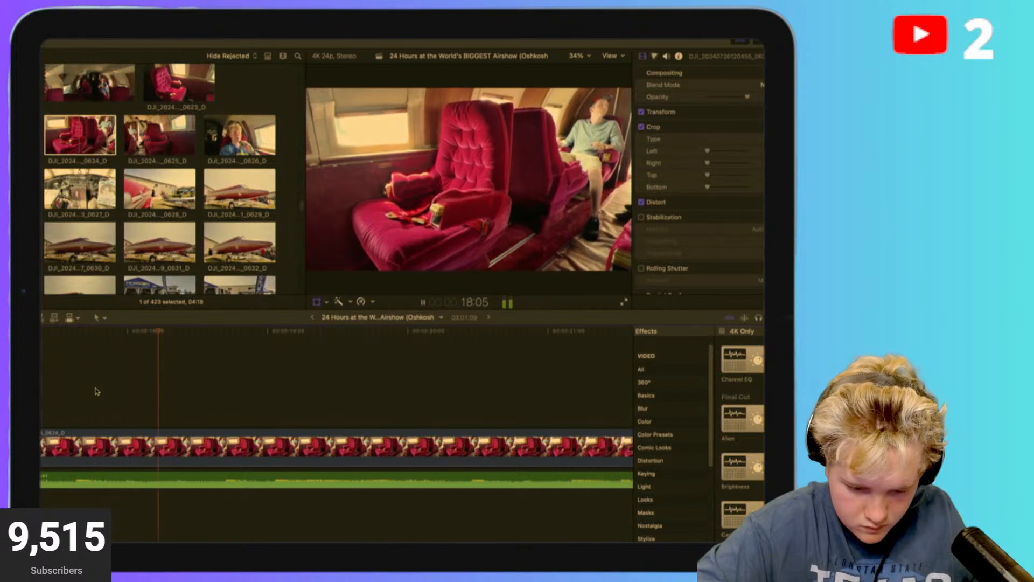
{"action": "key", "text": "space"}
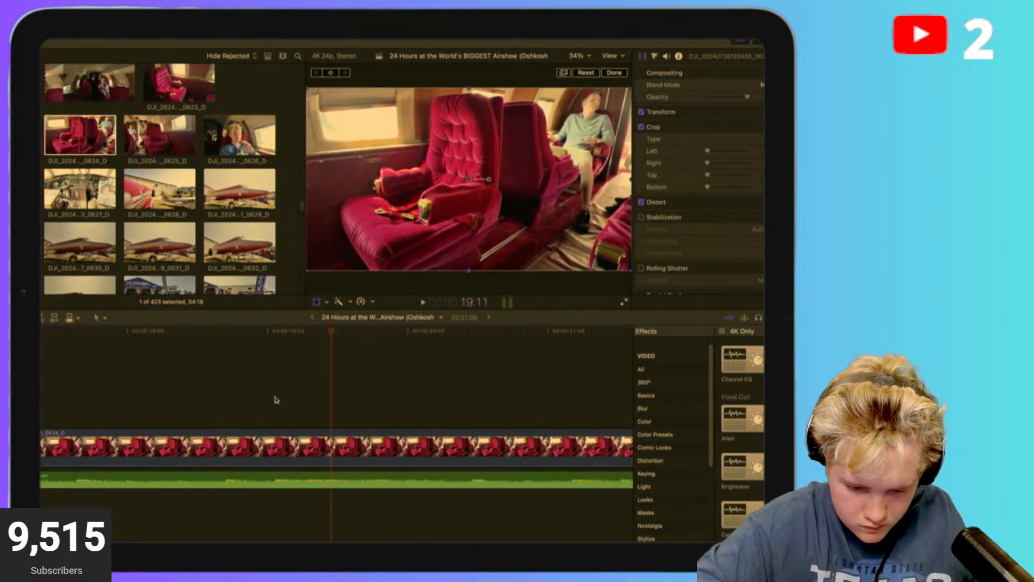
{"action": "key", "text": "space"}
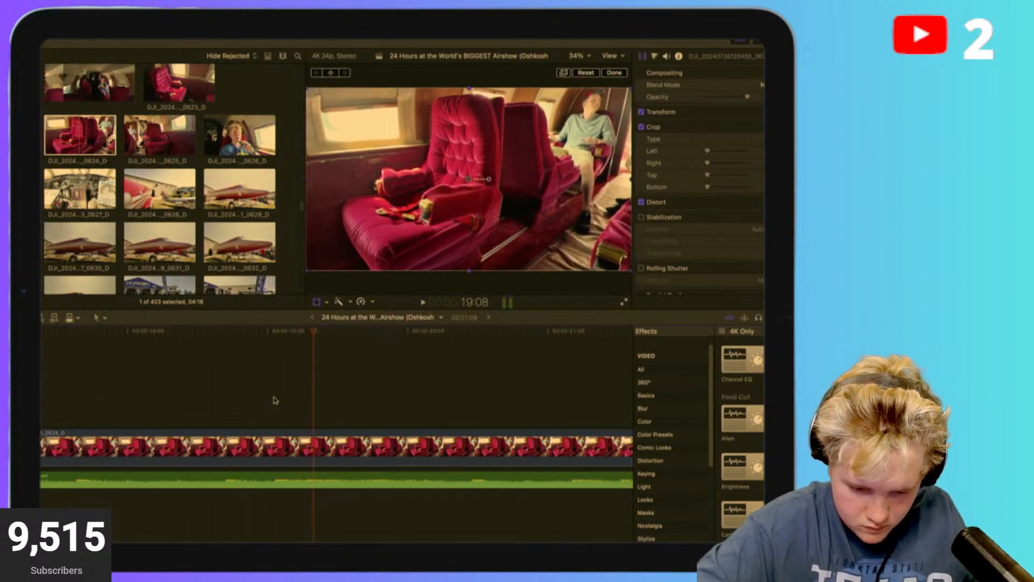
Split the red-seat clip at 19:08 and delete the part after the cut.
{"action": "left_click", "coordinate": [311, 443]}
{"action": "key", "text": "super+b"}
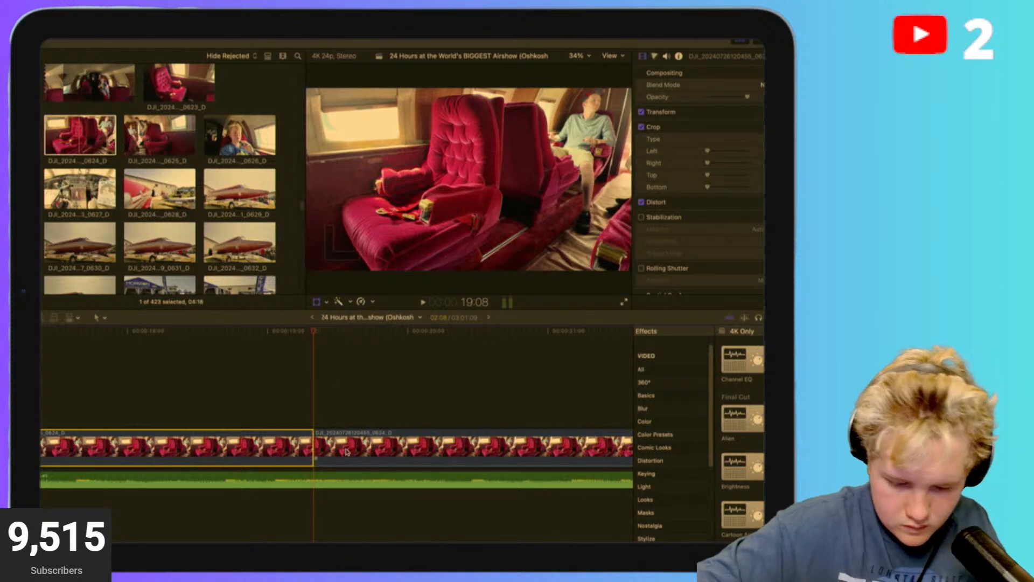
{"action": "left_click", "coordinate": [347, 451]}
{"action": "key", "text": "Delete"}
{"action": "key", "text": "super+minus"}
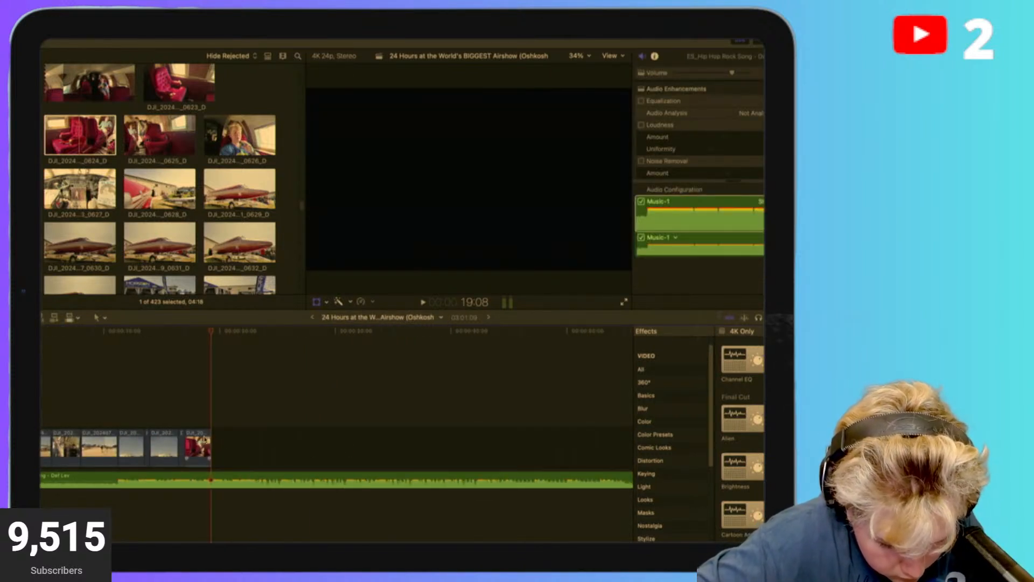
{"action": "key", "text": "super+equal"}
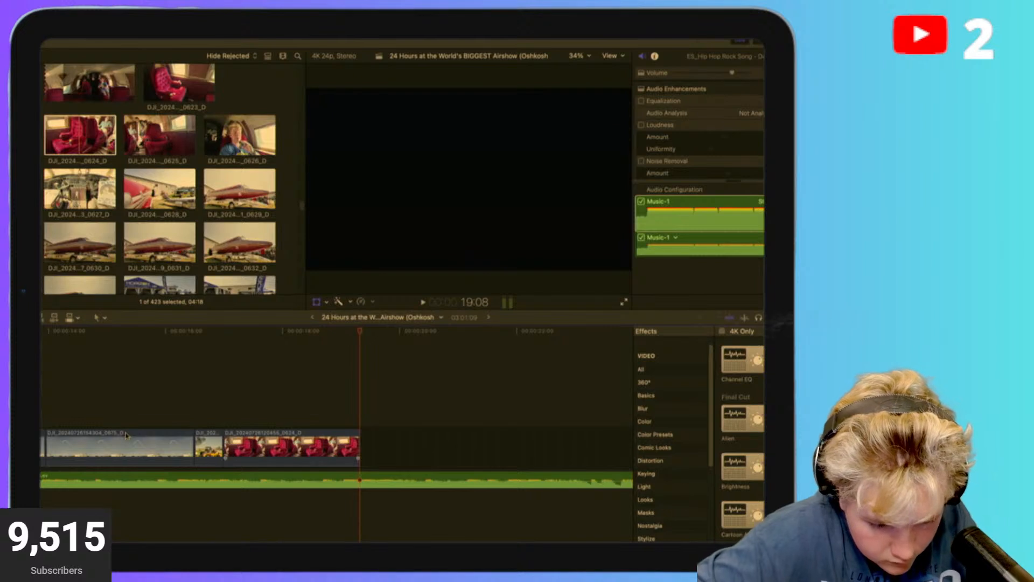
Browse the footage library for the next montage shot, examining the Elvis poster cockpit clip and the 787 simulator clip.
{"action": "scroll", "coordinate": [126, 434], "scroll_direction": "left", "scroll_amount": 3}
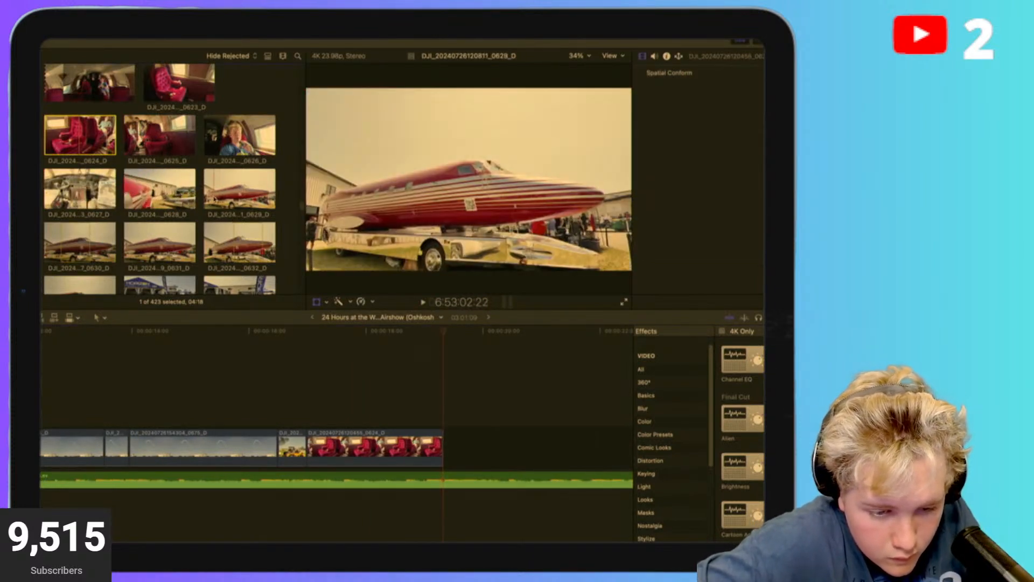
{"action": "scroll", "coordinate": [215, 200], "scroll_direction": "down", "scroll_amount": 2}
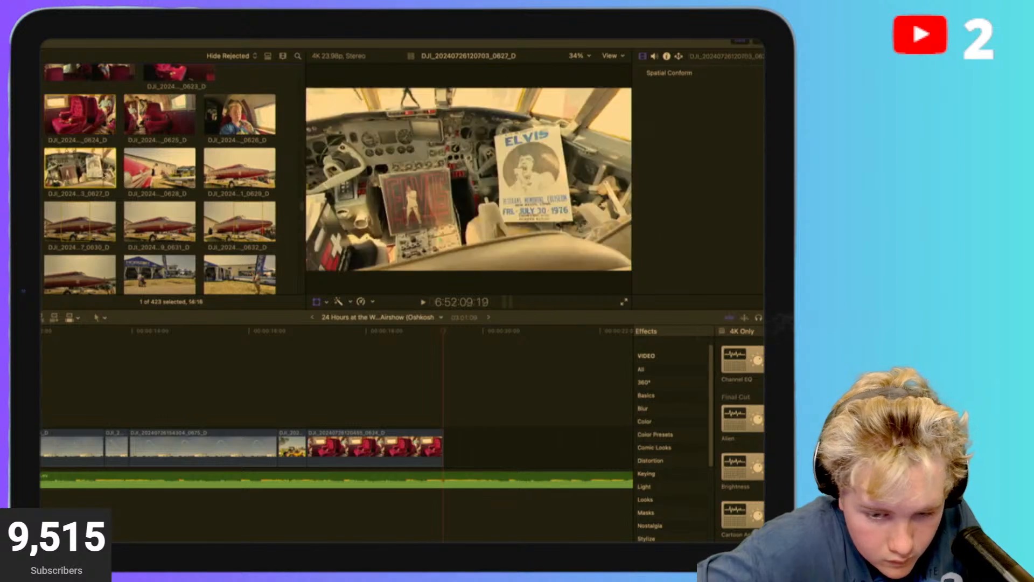
{"action": "left_click", "coordinate": [93, 172]}
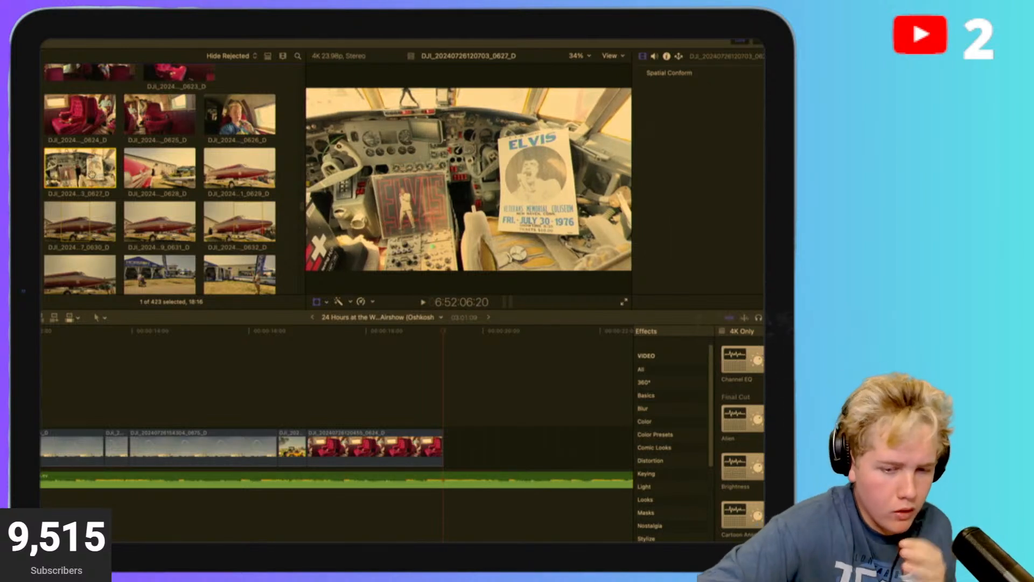
{"action": "scroll", "coordinate": [101, 168], "scroll_direction": "up", "scroll_amount": 2}
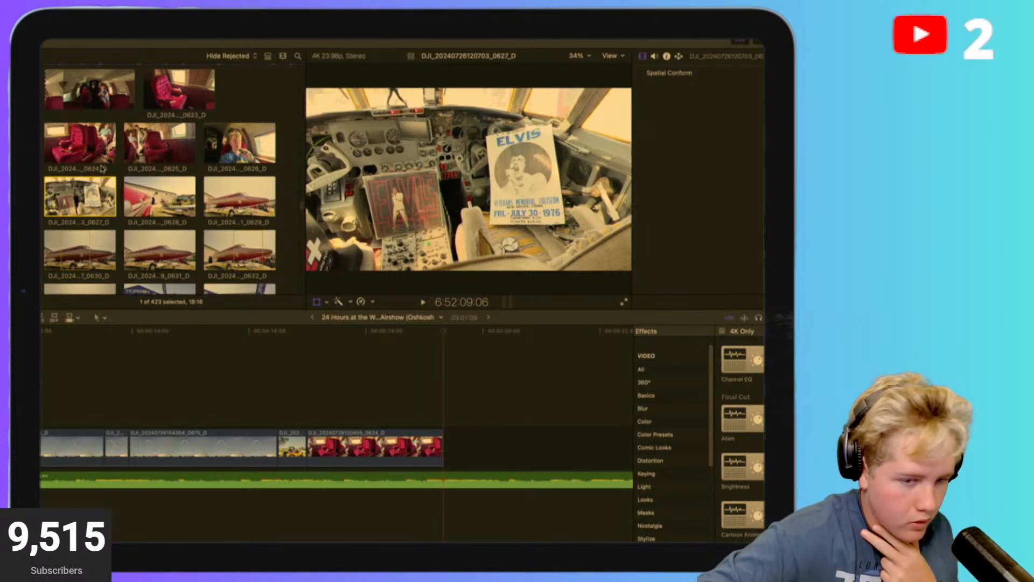
{"action": "scroll", "coordinate": [102, 169], "scroll_direction": "up", "scroll_amount": 10}
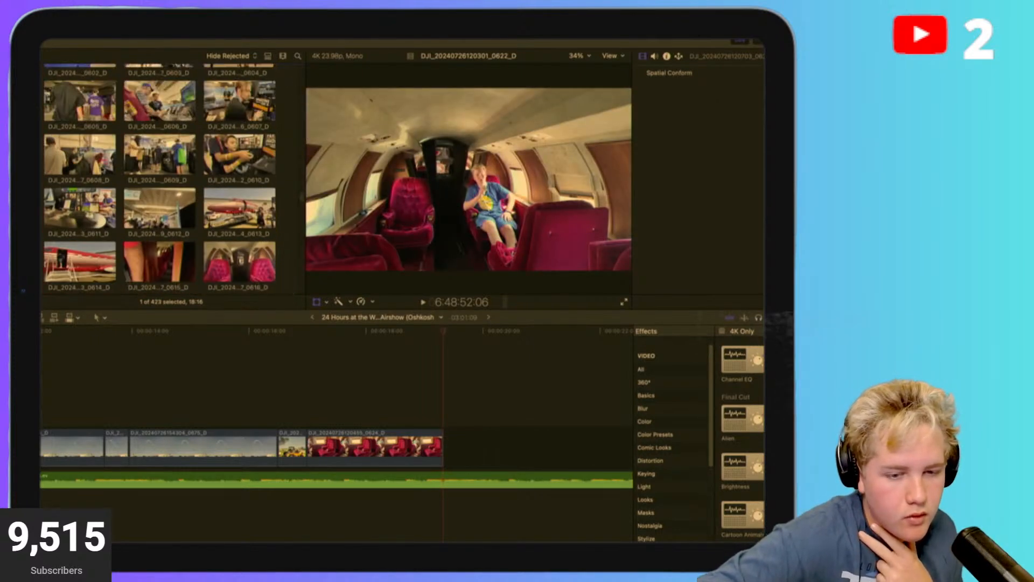
{"action": "scroll", "coordinate": [160, 179], "scroll_direction": "up", "scroll_amount": 6}
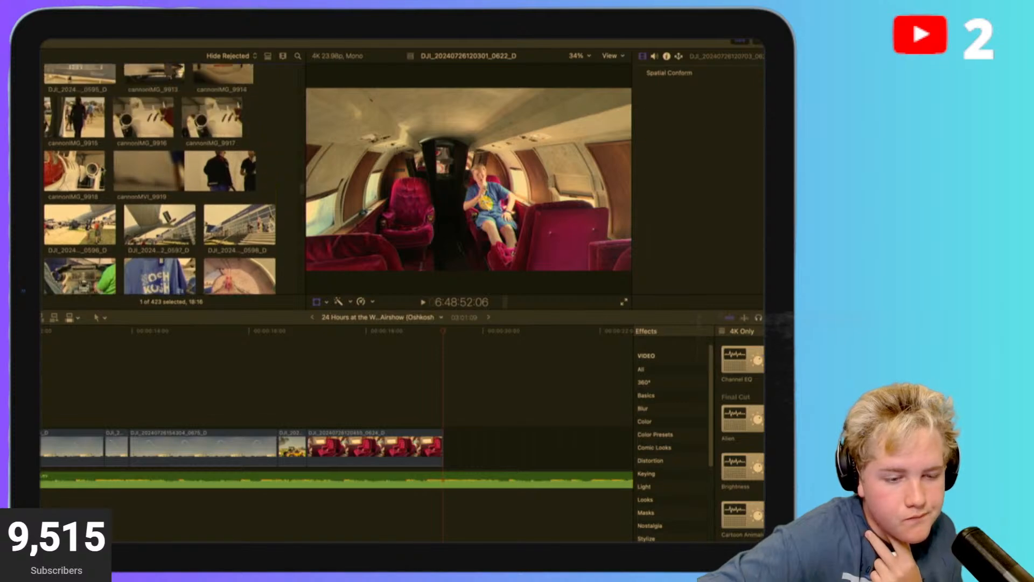
{"action": "scroll", "coordinate": [62, 228], "scroll_direction": "down", "scroll_amount": 3}
{"action": "left_click", "coordinate": [62, 228]}
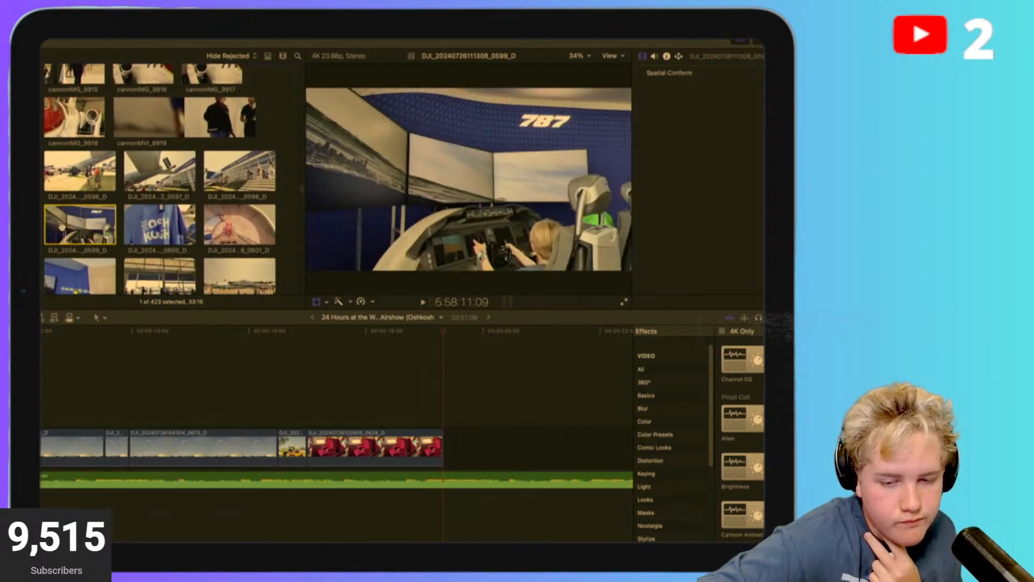
{"action": "scroll", "coordinate": [65, 226], "scroll_direction": "up", "scroll_amount": 4}
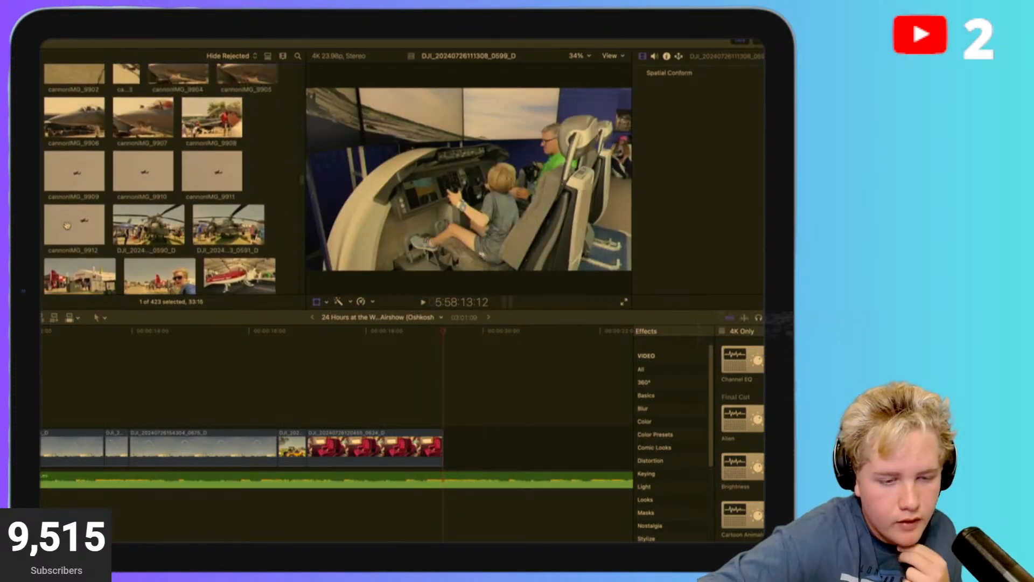
{"action": "scroll", "coordinate": [66, 225], "scroll_direction": "up", "scroll_amount": 5}
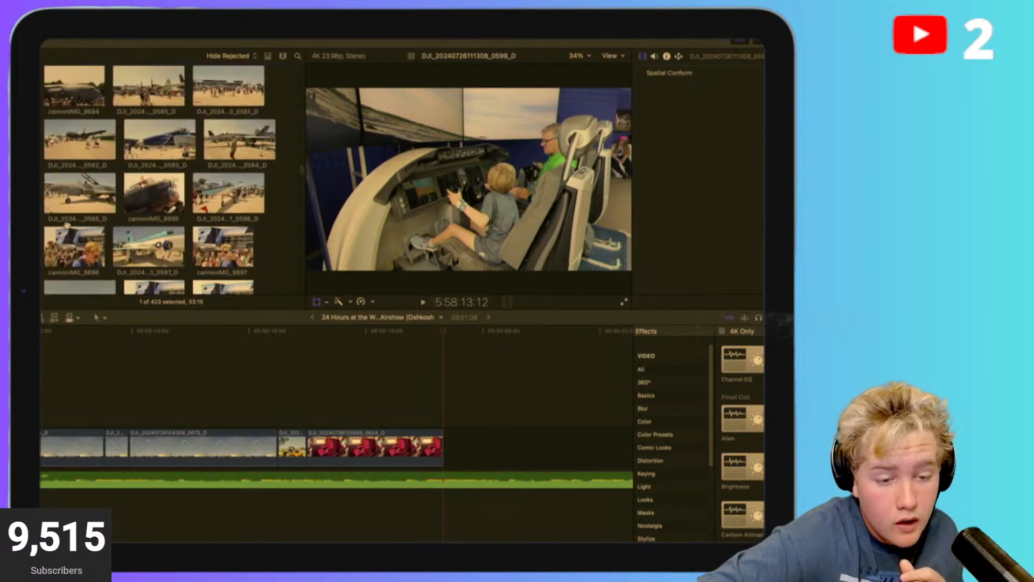
{"action": "scroll", "coordinate": [67, 225], "scroll_direction": "down", "scroll_amount": 2}
{"action": "left_click", "coordinate": [130, 231]}
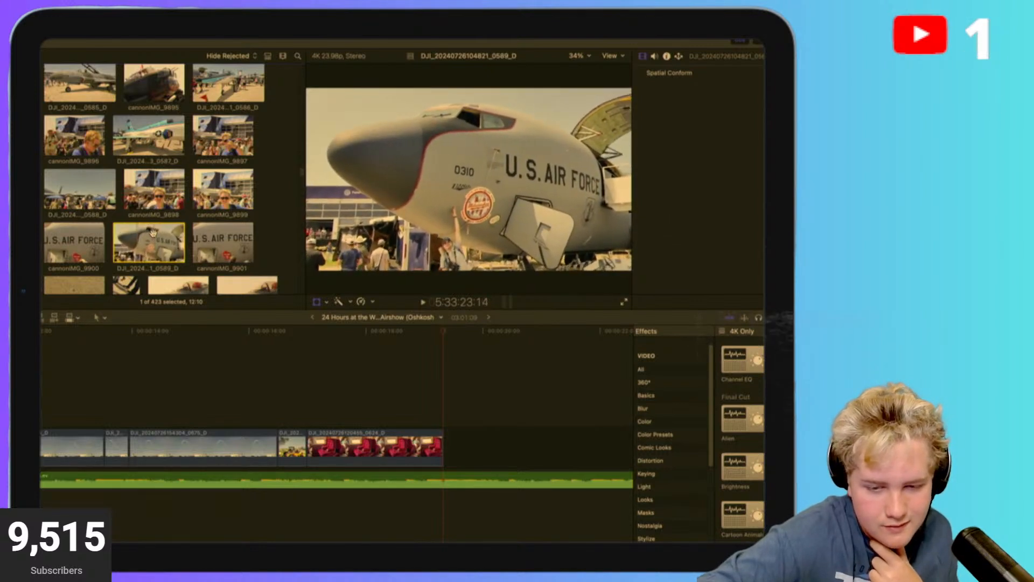
{"action": "left_click_drag", "start_coordinate": [153, 232], "coordinate": [448, 431]}
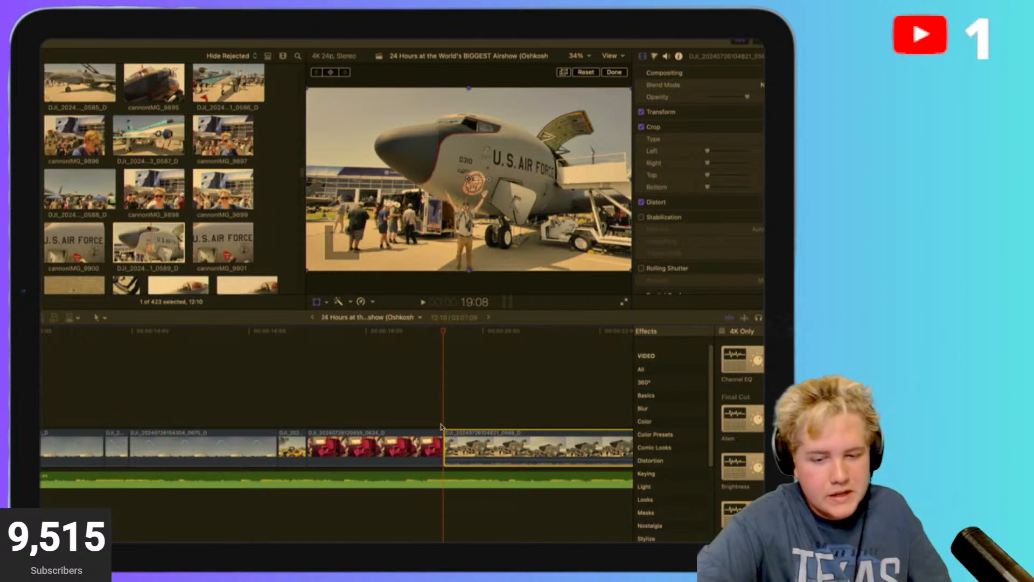
{"action": "scroll", "coordinate": [441, 427], "scroll_direction": "right", "scroll_amount": 3}
Browse the earlier airshow footage in the library for another montage shot.
{"action": "scroll", "coordinate": [183, 199], "scroll_direction": "up", "scroll_amount": 5}
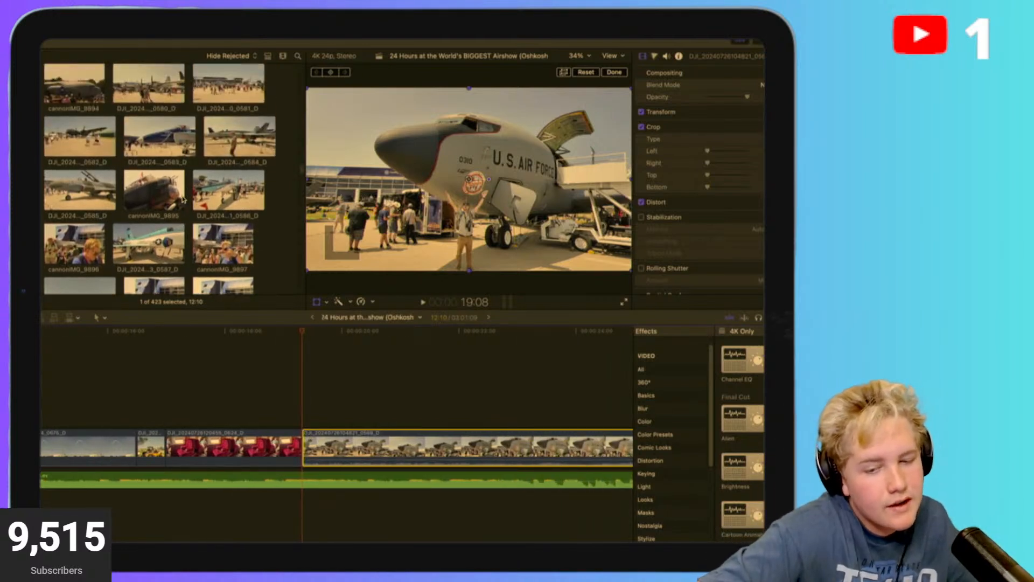
{"action": "scroll", "coordinate": [180, 197], "scroll_direction": "up", "scroll_amount": 6}
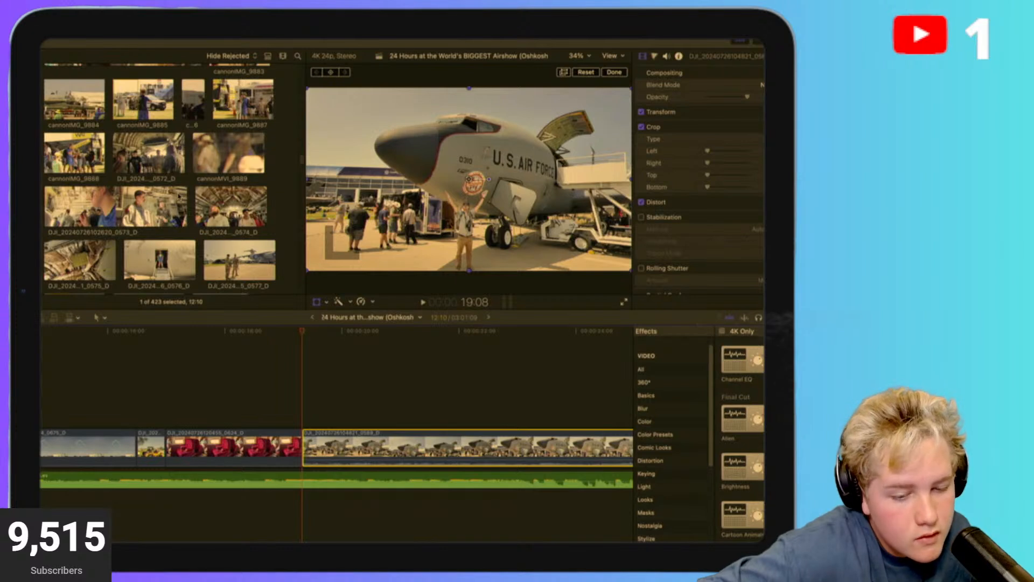
{"action": "scroll", "coordinate": [180, 197], "scroll_direction": "up", "scroll_amount": 5}
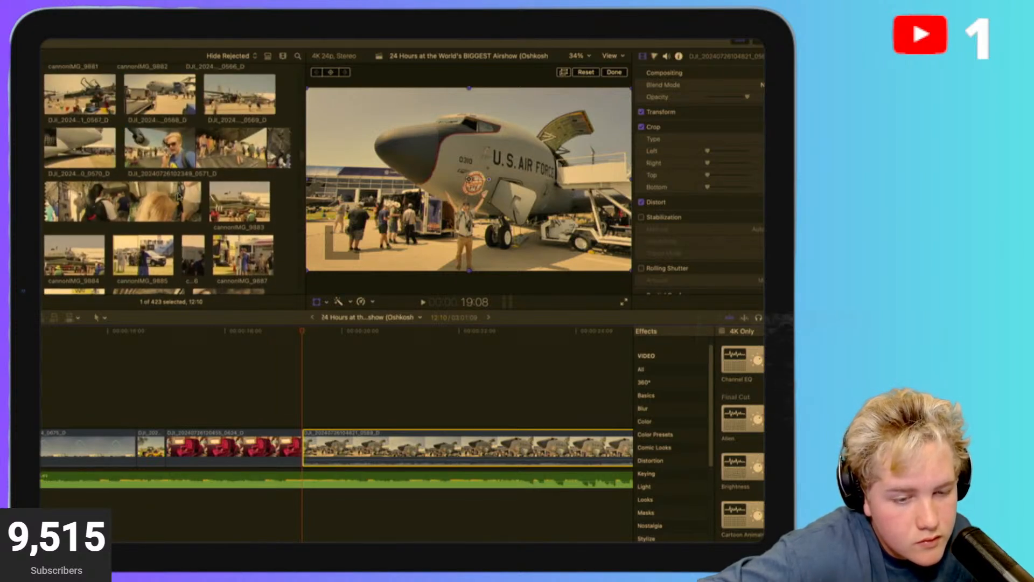
{"action": "scroll", "coordinate": [179, 197], "scroll_direction": "up", "scroll_amount": 3}
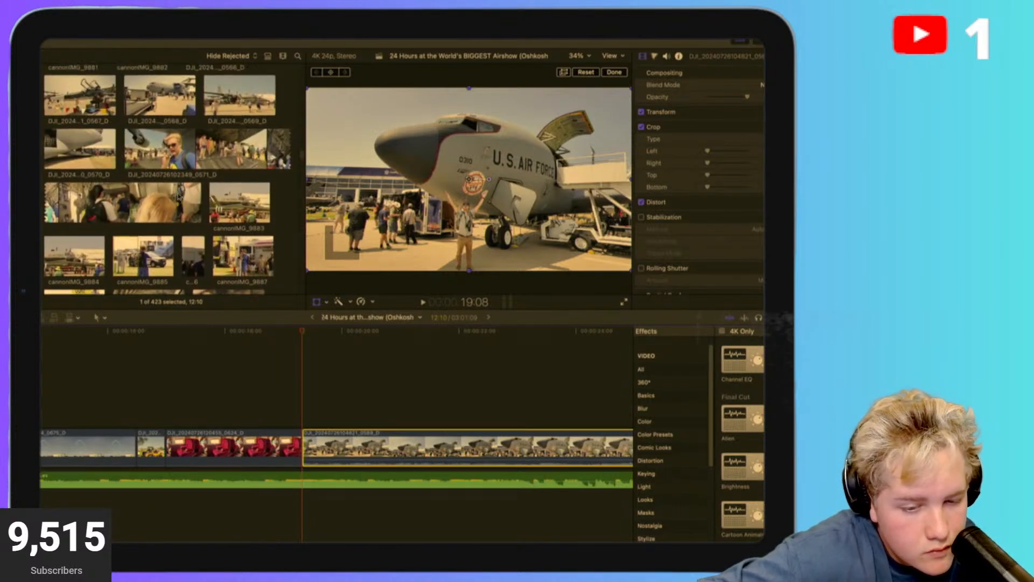
{"action": "scroll", "coordinate": [179, 196], "scroll_direction": "up", "scroll_amount": 2}
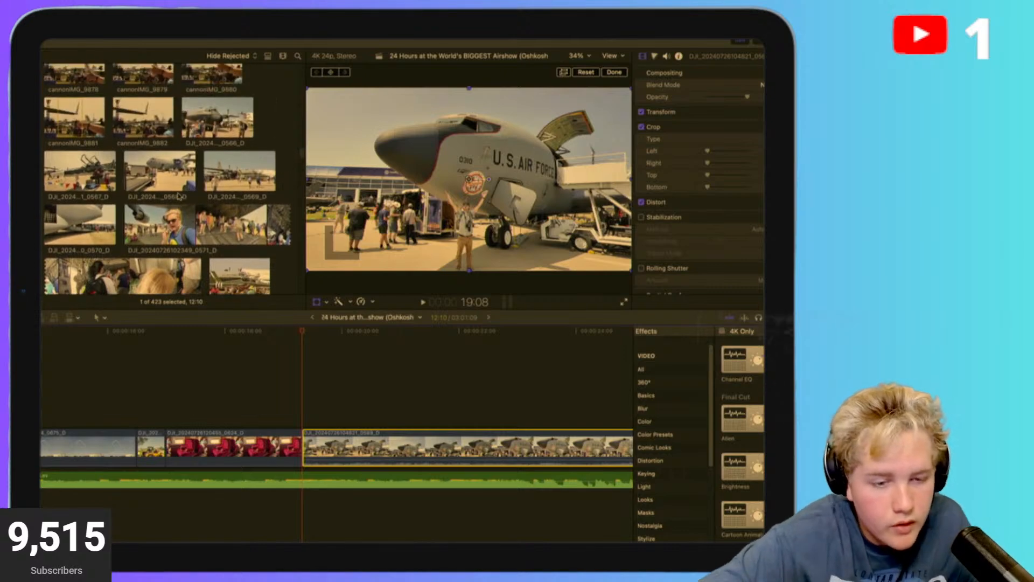
{"action": "right_click", "coordinate": [199, 125]}
{"action": "left_click", "coordinate": [196, 106]}
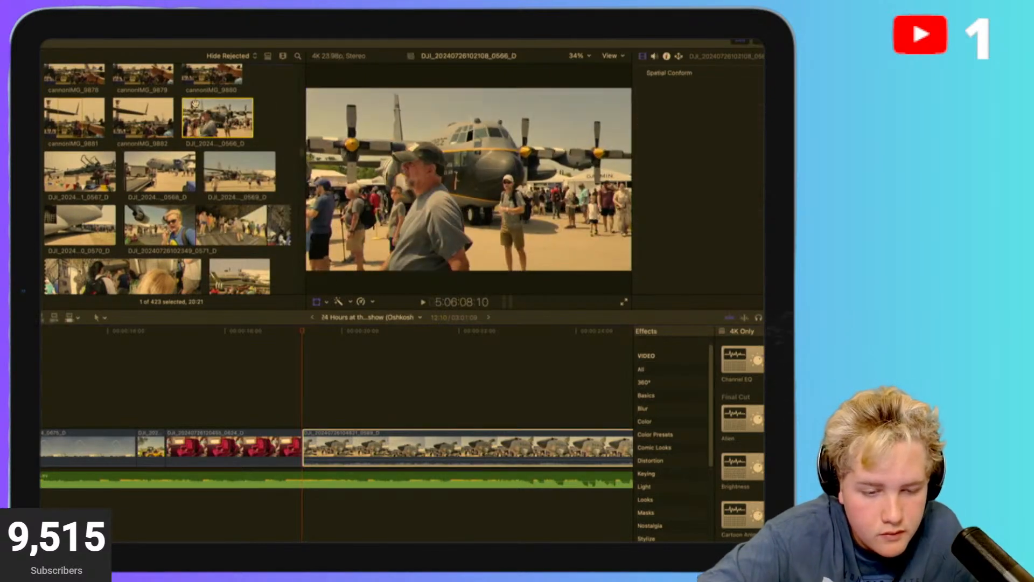
{"action": "left_click_drag", "start_coordinate": [274, 220], "coordinate": [307, 443]}
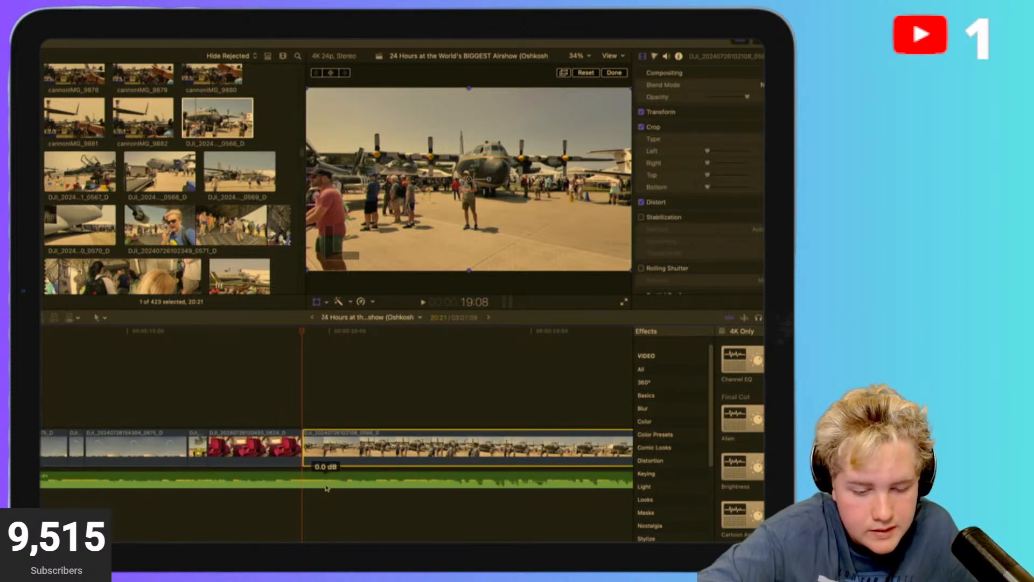
Play back the cut from the red seats clip into the newly inserted airplane clip and watch the footage that follows.
{"action": "left_click", "coordinate": [275, 419]}
{"action": "scroll", "coordinate": [275, 419], "scroll_direction": "right", "scroll_amount": 5}
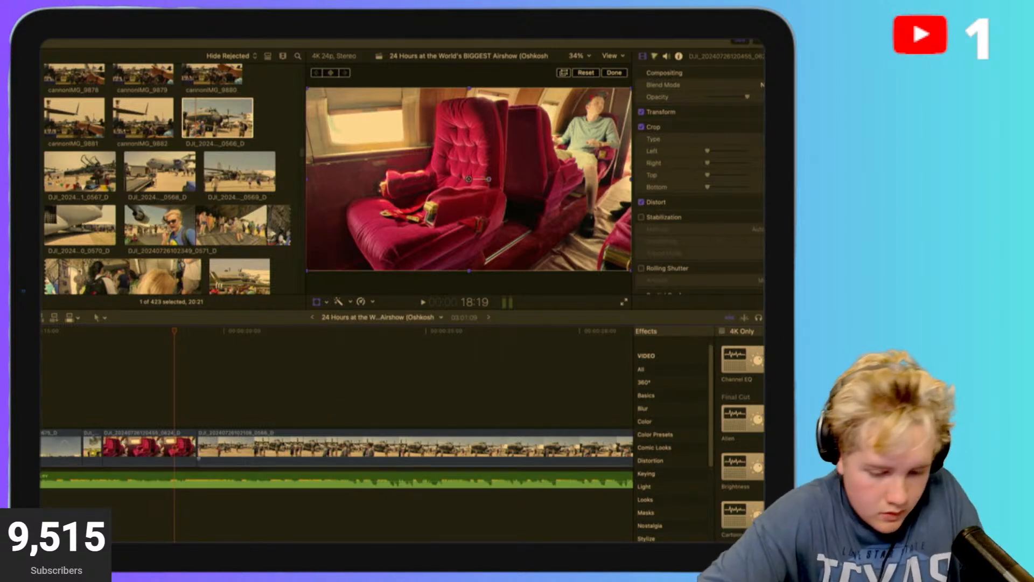
{"action": "key", "text": "space"}
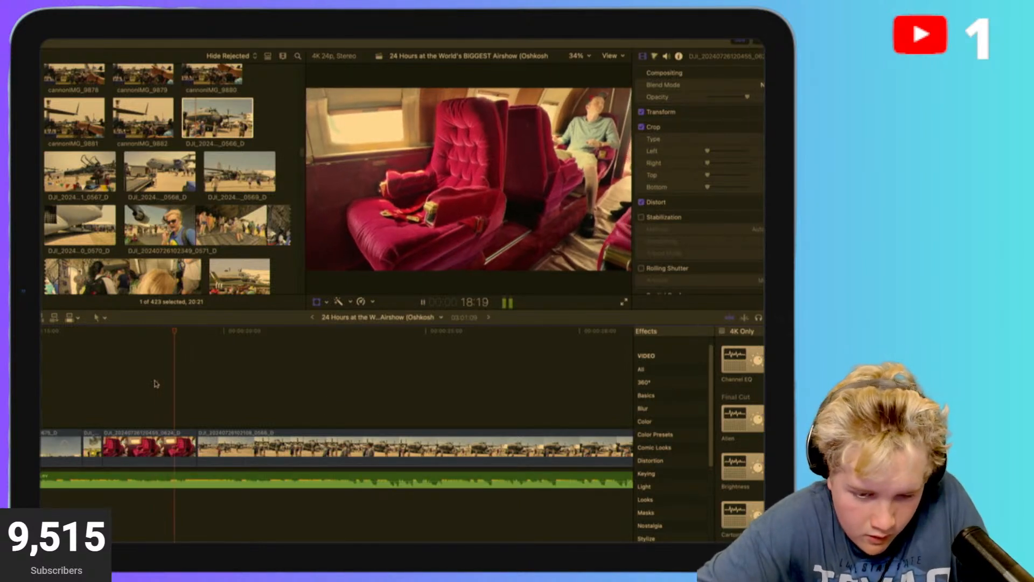
{"action": "scroll", "coordinate": [157, 383], "scroll_direction": "right", "scroll_amount": 1}
{"action": "left_click", "coordinate": [126, 373]}
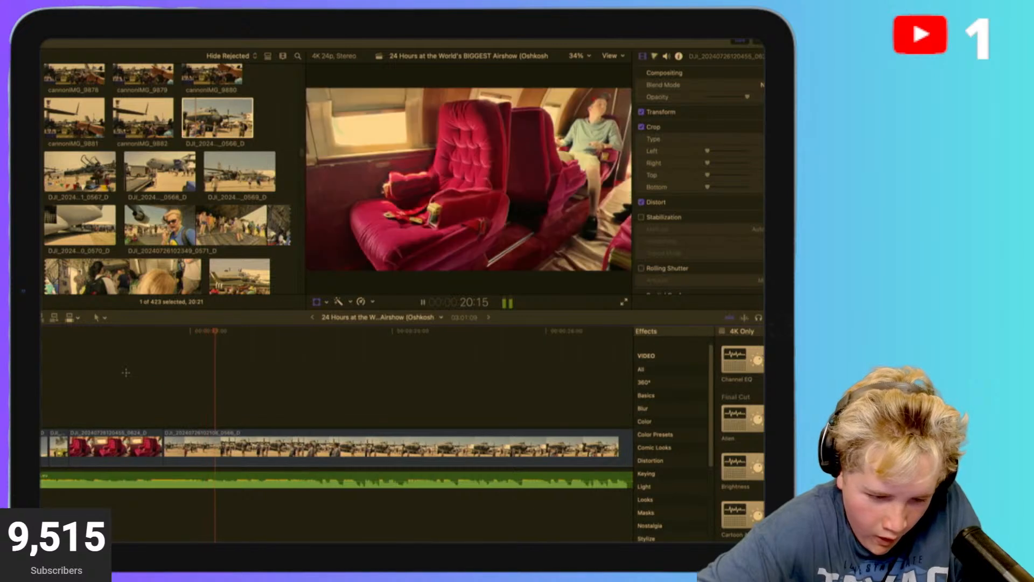
{"action": "key", "text": "space"}
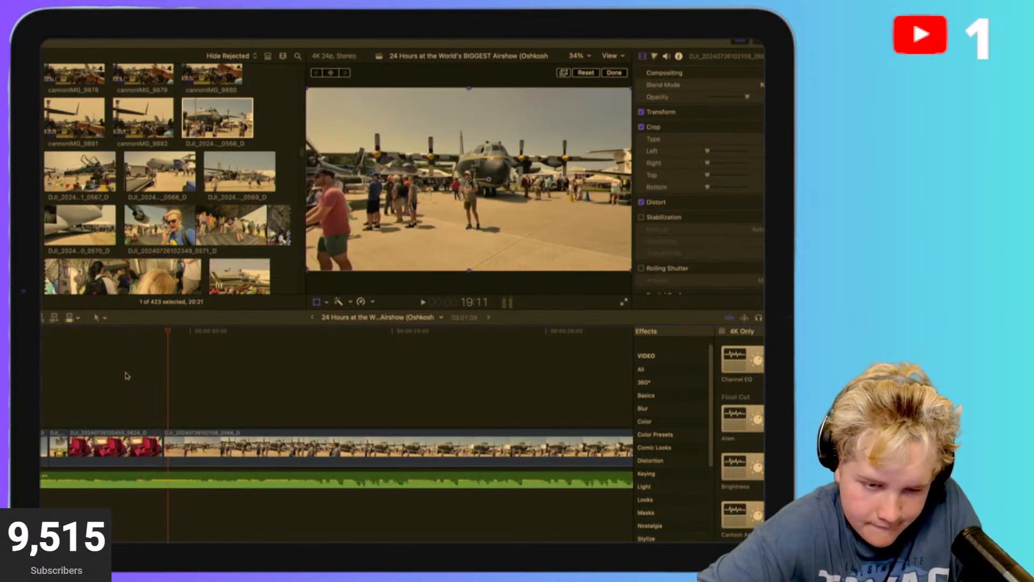
{"action": "left_click", "coordinate": [156, 411]}
{"action": "key", "text": "space"}
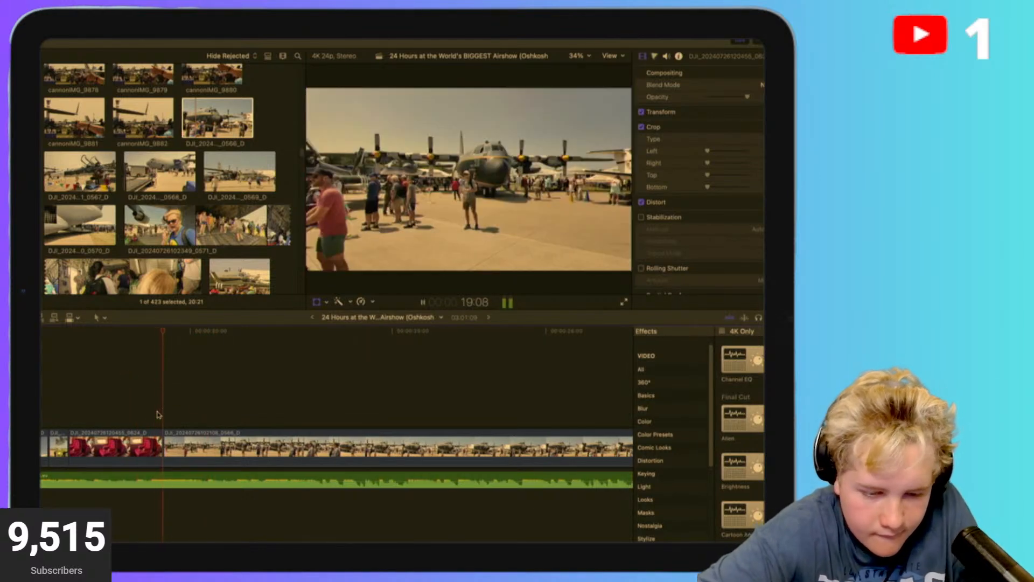
{"action": "key", "text": "space"}
{"action": "left_click", "coordinate": [63, 401]}
{"action": "key", "text": "space"}
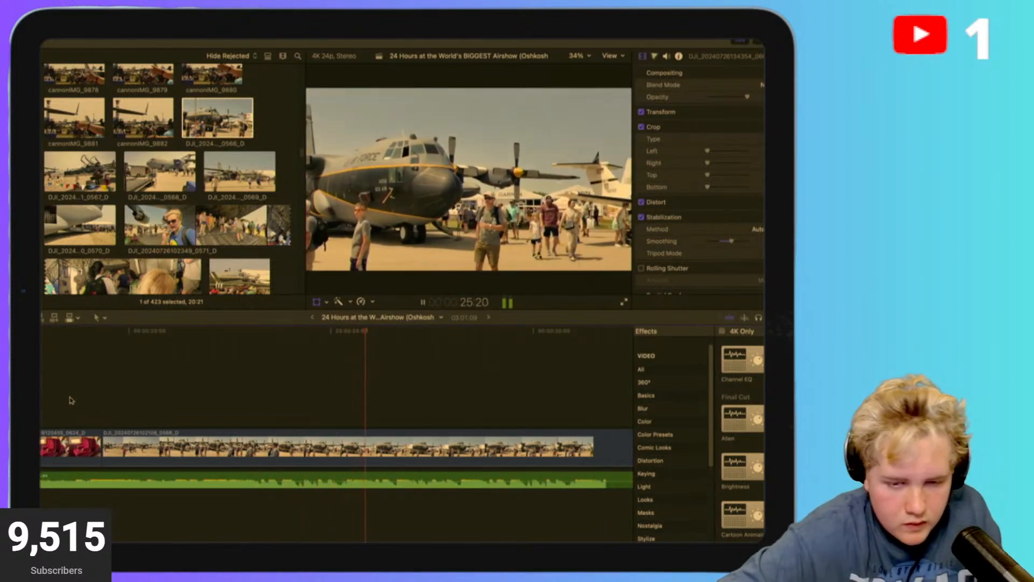
{"action": "key", "text": "super+minus"}
{"action": "key", "text": "super+minus"}
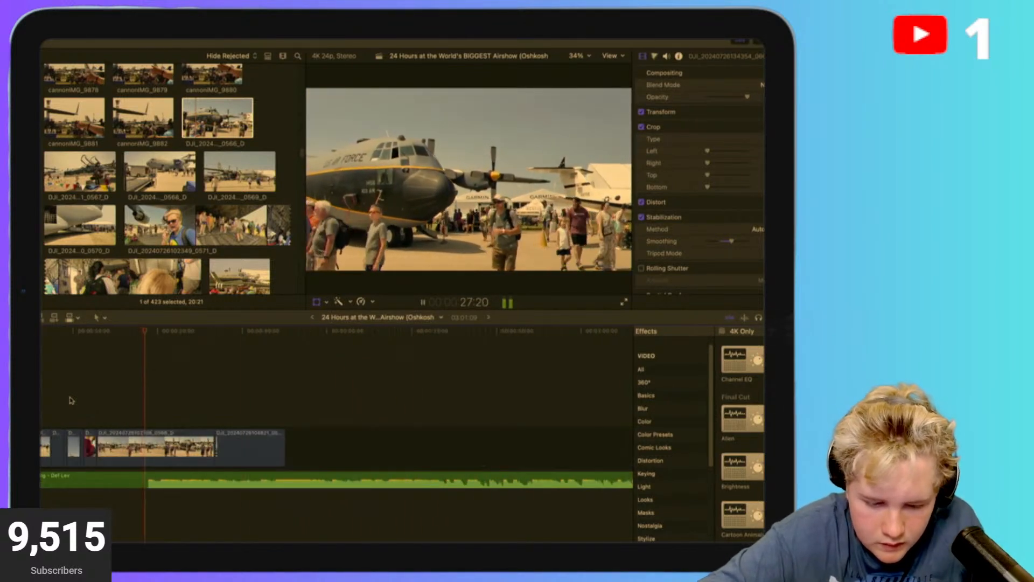
{"action": "key", "text": "super+equal"}
{"action": "key", "text": "super+equal"}
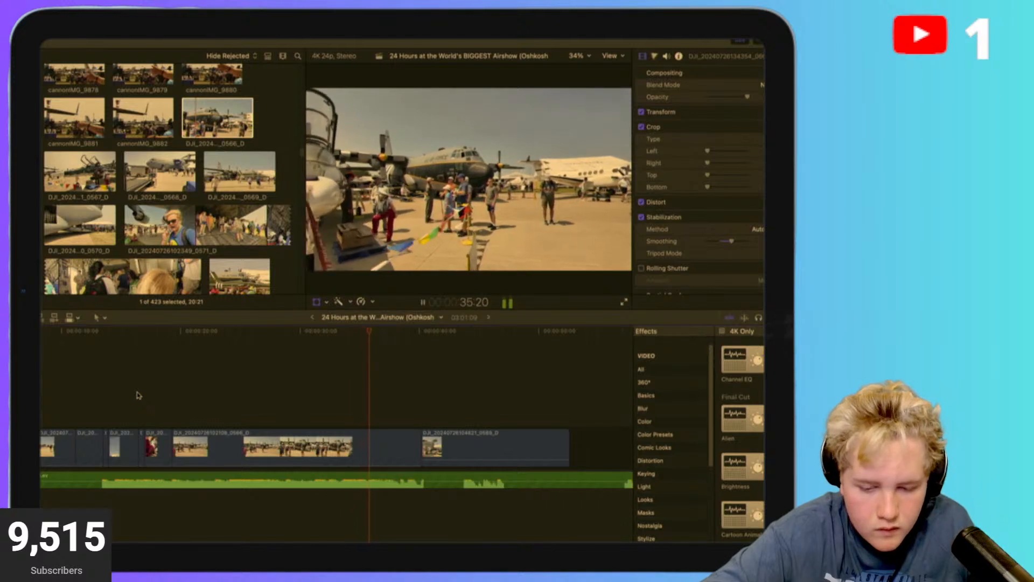
{"action": "key", "text": "super+minus"}
{"action": "key", "text": "super+minus"}
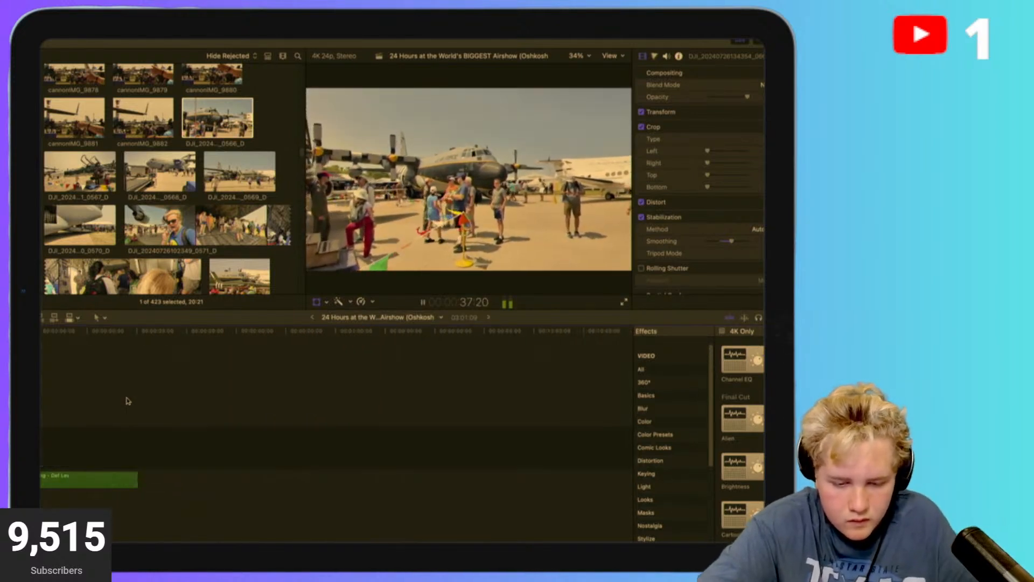
Examine the final part of the music track for a suitable point to start the song's ending.
{"action": "left_click", "coordinate": [64, 421]}
{"action": "key", "text": "space"}
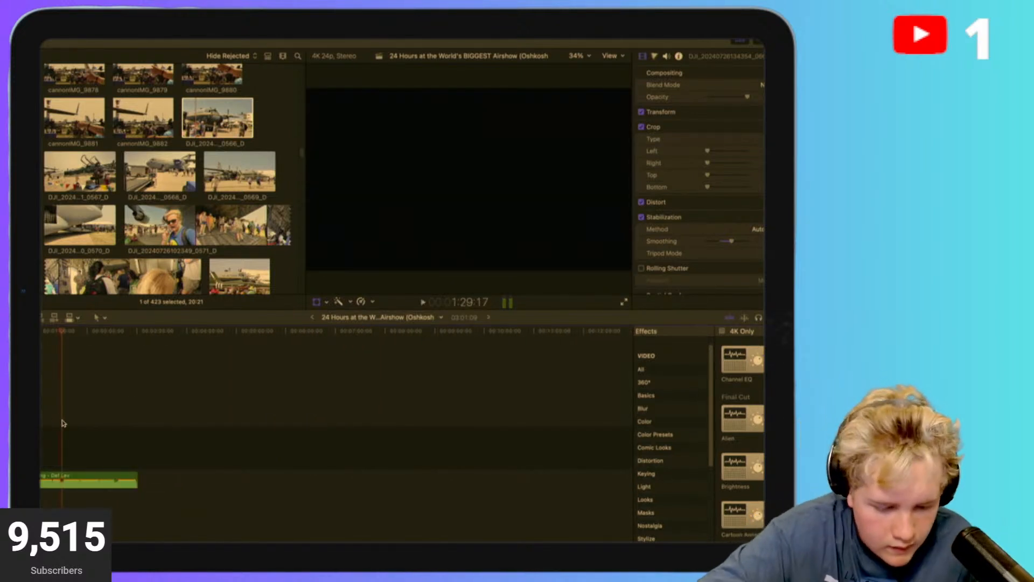
{"action": "key", "text": "super+equal"}
{"action": "key", "text": "super+equal"}
{"action": "key", "text": "super+equal"}
{"action": "scroll", "coordinate": [66, 423], "scroll_direction": "right", "scroll_amount": 20}
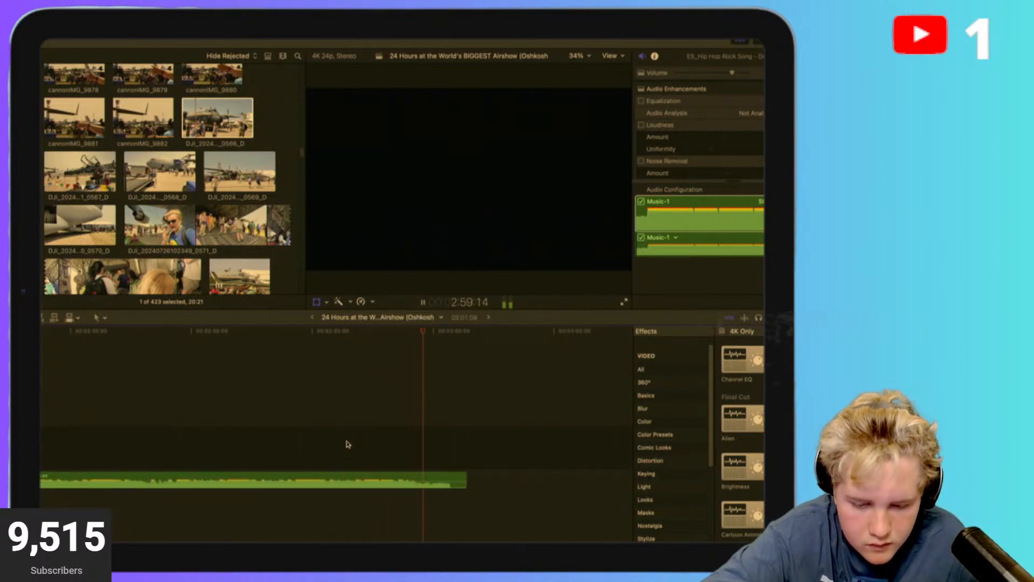
{"action": "scroll", "coordinate": [348, 443], "scroll_direction": "left", "scroll_amount": 5}
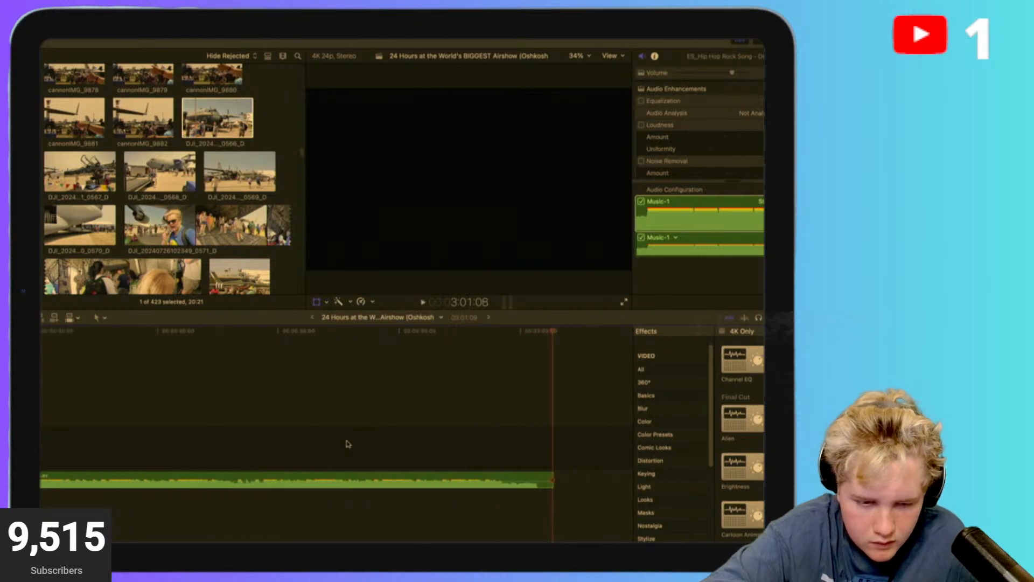
{"action": "scroll", "coordinate": [195, 422], "scroll_direction": "left", "scroll_amount": 5}
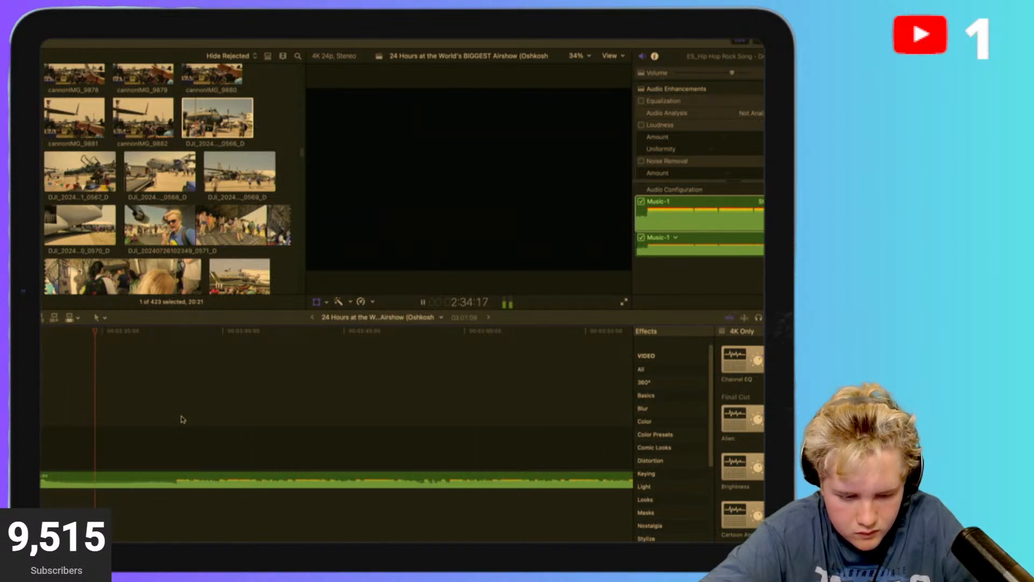
{"action": "scroll", "coordinate": [181, 419], "scroll_direction": "left", "scroll_amount": 10}
{"action": "scroll", "coordinate": [173, 418], "scroll_direction": "right", "scroll_amount": 5}
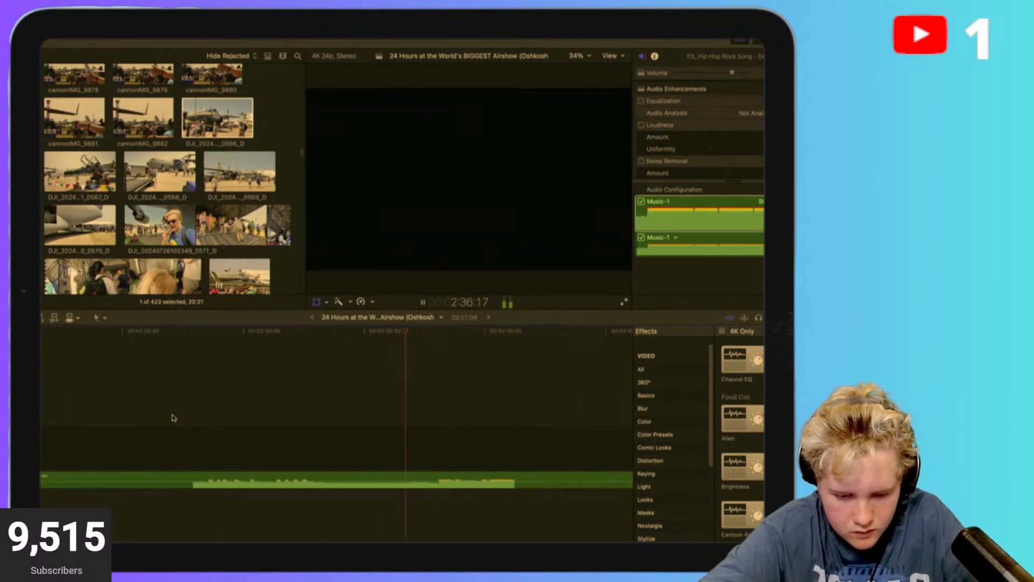
{"action": "scroll", "coordinate": [173, 418], "scroll_direction": "right", "scroll_amount": 3}
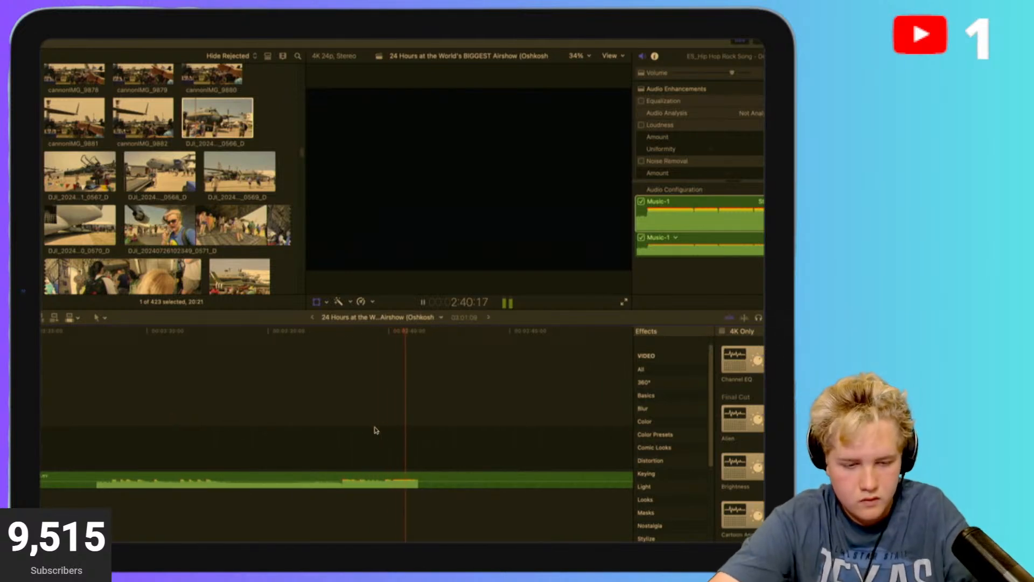
Split the hip hop rock song at 2:38:02 and select its ending piece.
{"action": "left_click", "coordinate": [341, 439]}
{"action": "key", "text": "space"}
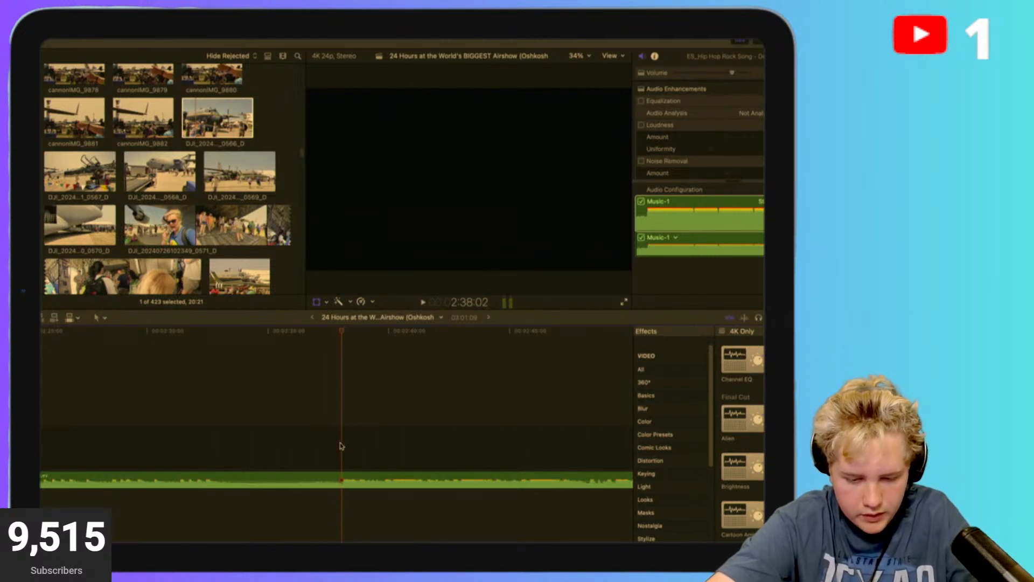
{"action": "key", "text": "super+minus"}
{"action": "left_click", "coordinate": [343, 479]}
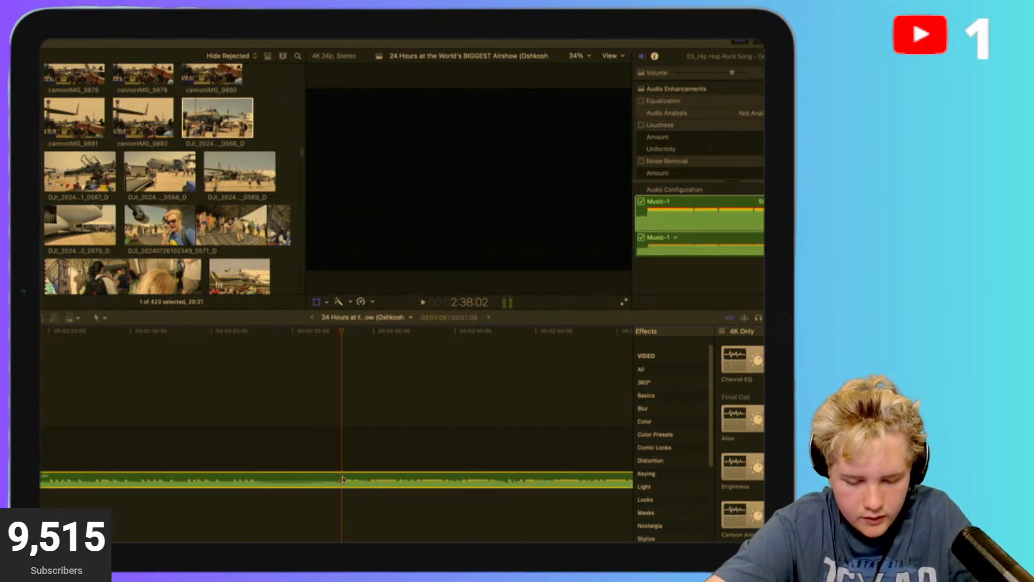
{"action": "key", "text": "super+b"}
{"action": "key", "text": "super+minus"}
{"action": "key", "text": "super+minus"}
{"action": "key", "text": "super+minus"}
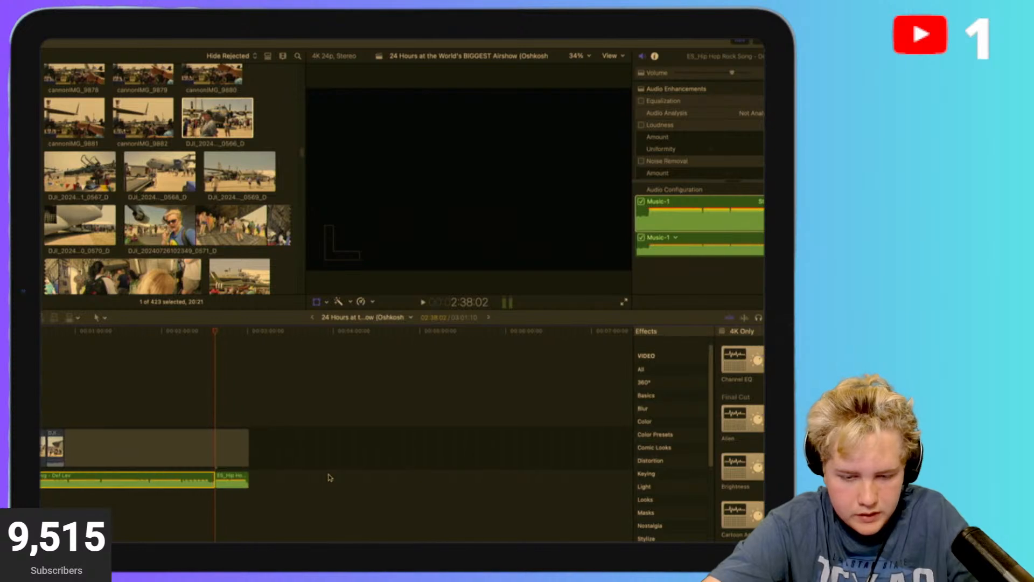
{"action": "left_click", "coordinate": [232, 481]}
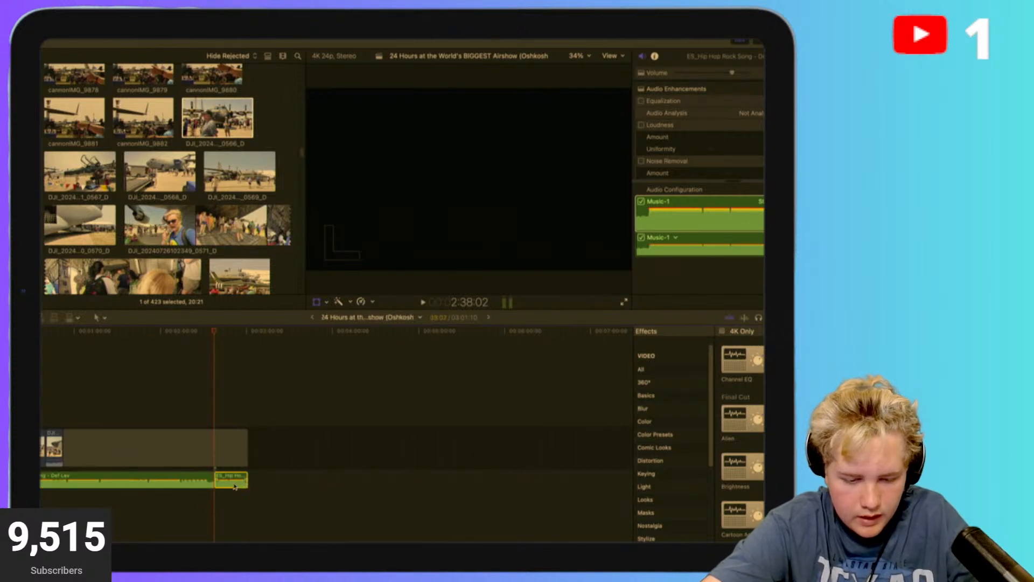
Play the timeline around the start of the inserted airplane clip to look for an early cut point in the music.
{"action": "left_click", "coordinate": [62, 420]}
{"action": "key", "text": "super+equal"}
{"action": "key", "text": "super+equal"}
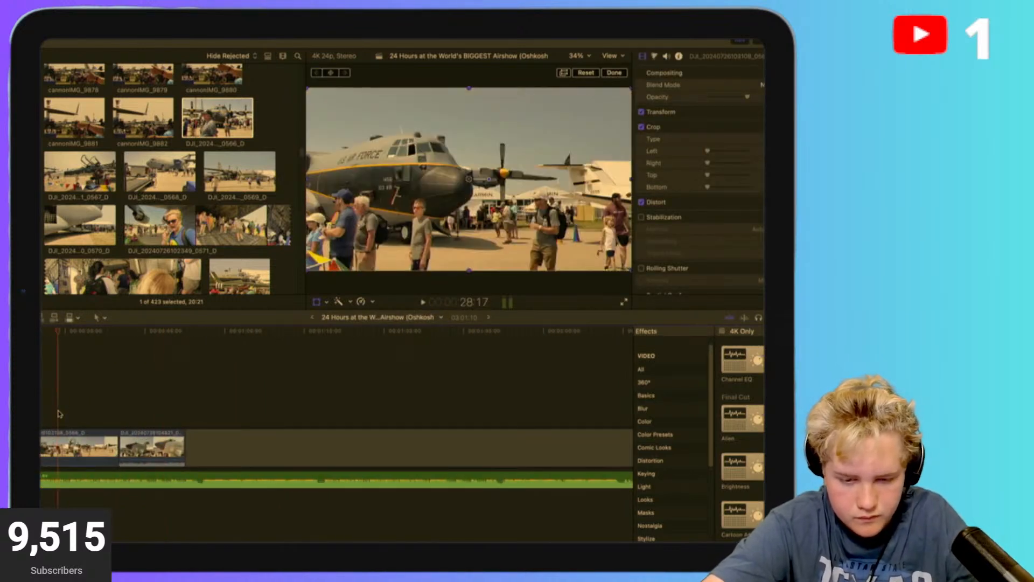
{"action": "left_click", "coordinate": [196, 415]}
{"action": "left_click", "coordinate": [139, 398]}
{"action": "key", "text": "space"}
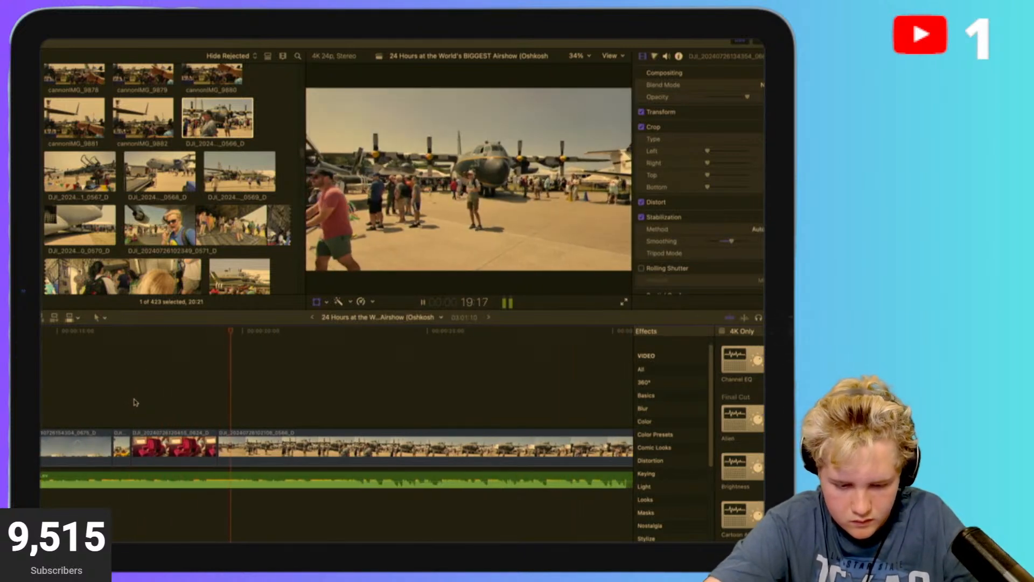
{"action": "key", "text": "shift+c"}
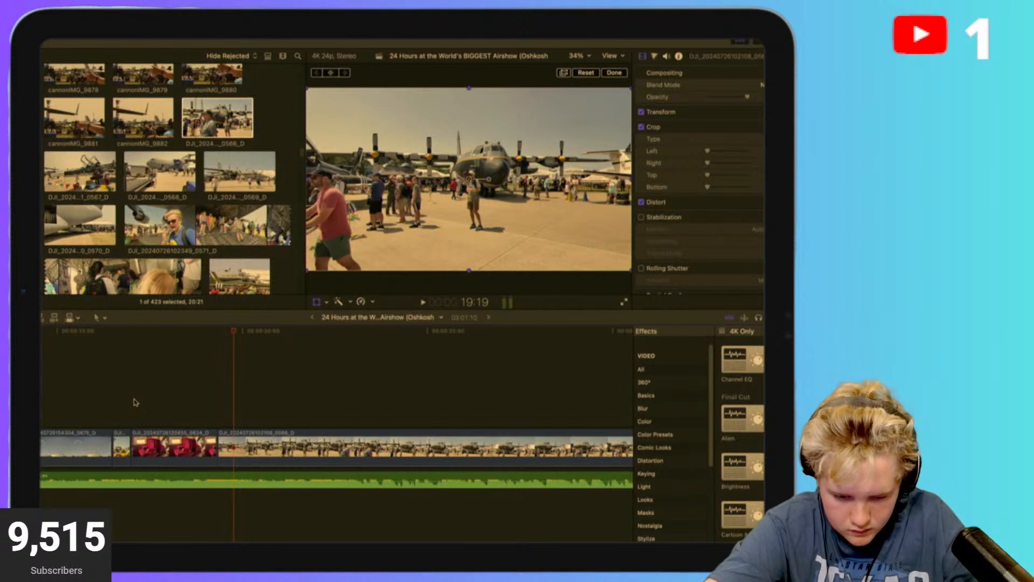
{"action": "key", "text": "super+minus"}
{"action": "key", "text": "super+minus"}
{"action": "key", "text": "super+minus"}
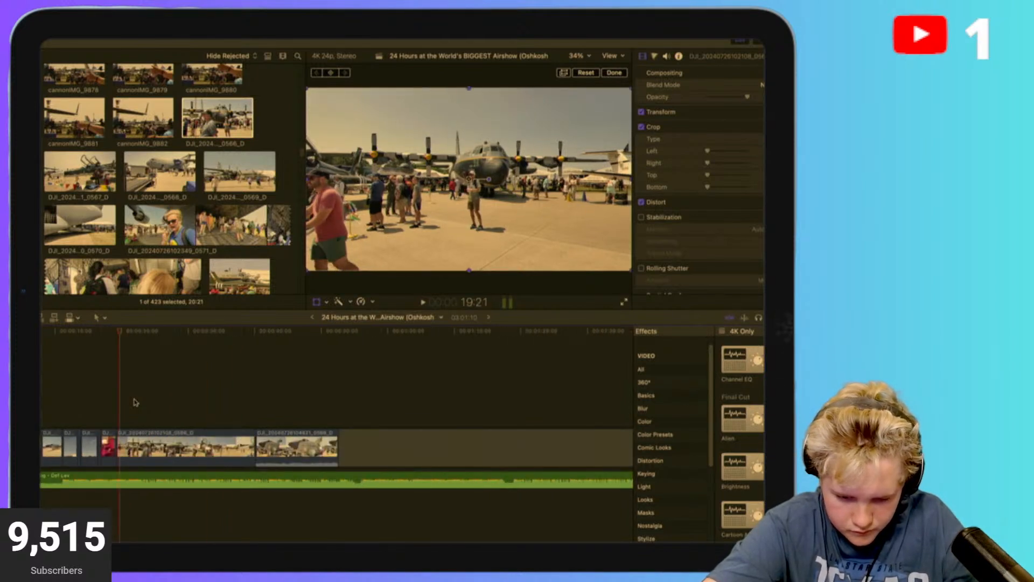
Split the music at 22:15 and delete the middle section between that cut and the song's ending piece.
{"action": "key", "text": "space"}
{"action": "key", "text": "super+equal"}
{"action": "key", "text": "super+equal"}
{"action": "key", "text": "super+equal"}
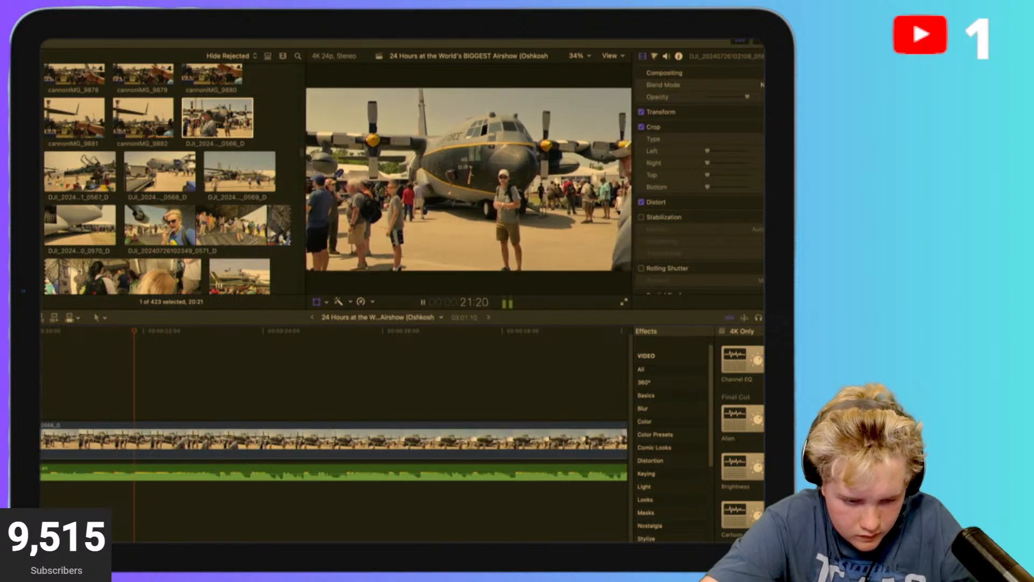
{"action": "key", "text": "space"}
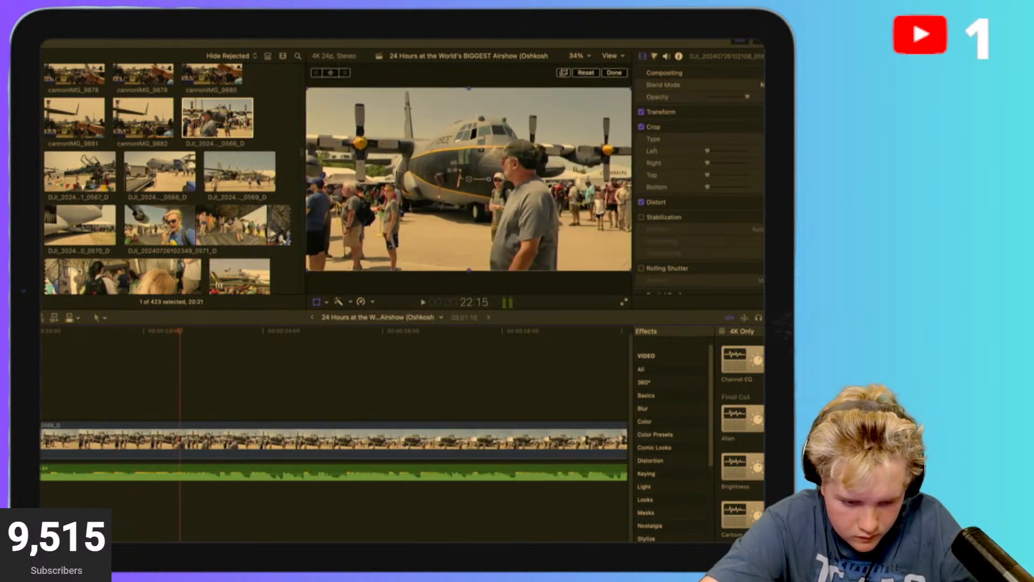
{"action": "left_click", "coordinate": [177, 475]}
{"action": "key", "text": "super+b"}
{"action": "left_click", "coordinate": [235, 472]}
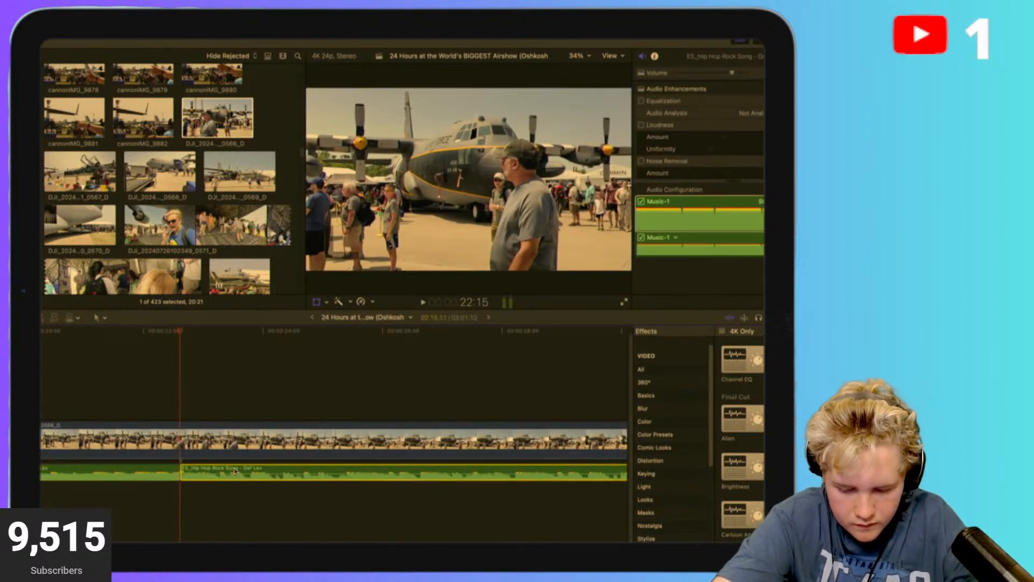
{"action": "key", "text": "Delete"}
Move the song's ending piece close behind the first music section, and delete the empty gap after the last video clip.
{"action": "key", "text": "shift+z"}
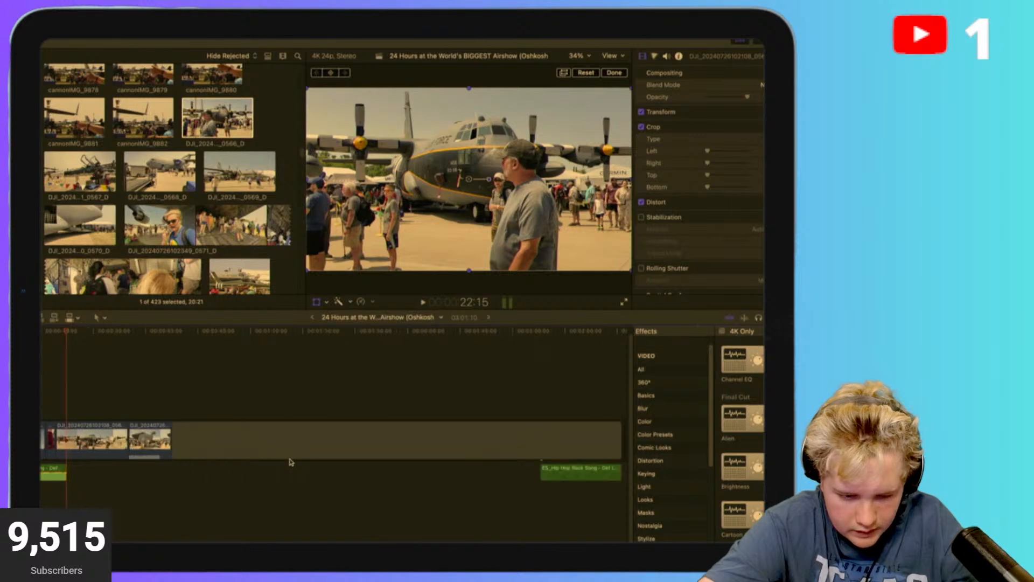
{"action": "key", "text": "super+minus"}
{"action": "left_click_drag", "start_coordinate": [384, 479], "coordinate": [70, 479]}
{"action": "left_click", "coordinate": [176, 451]}
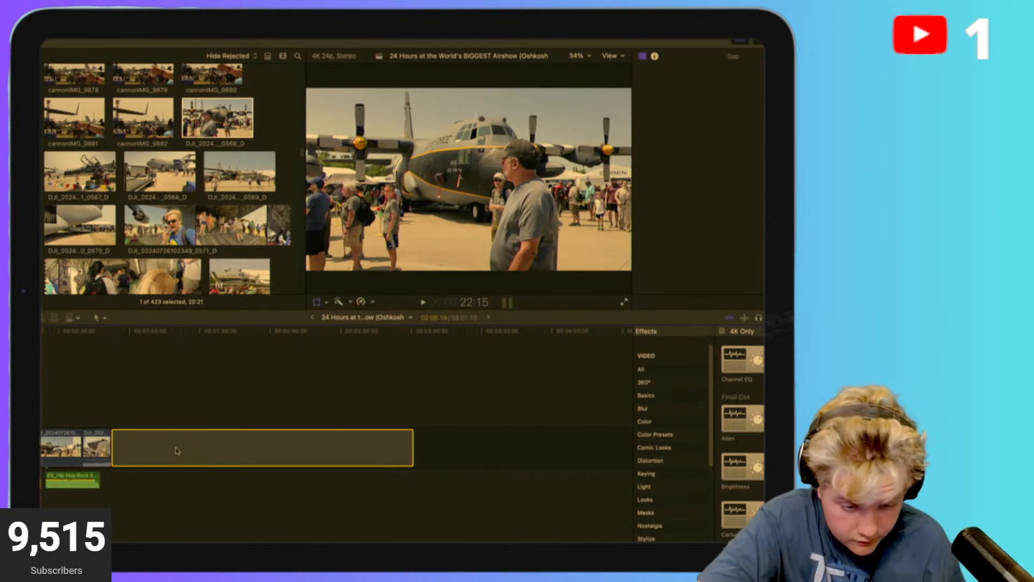
{"action": "key", "text": "Delete"}
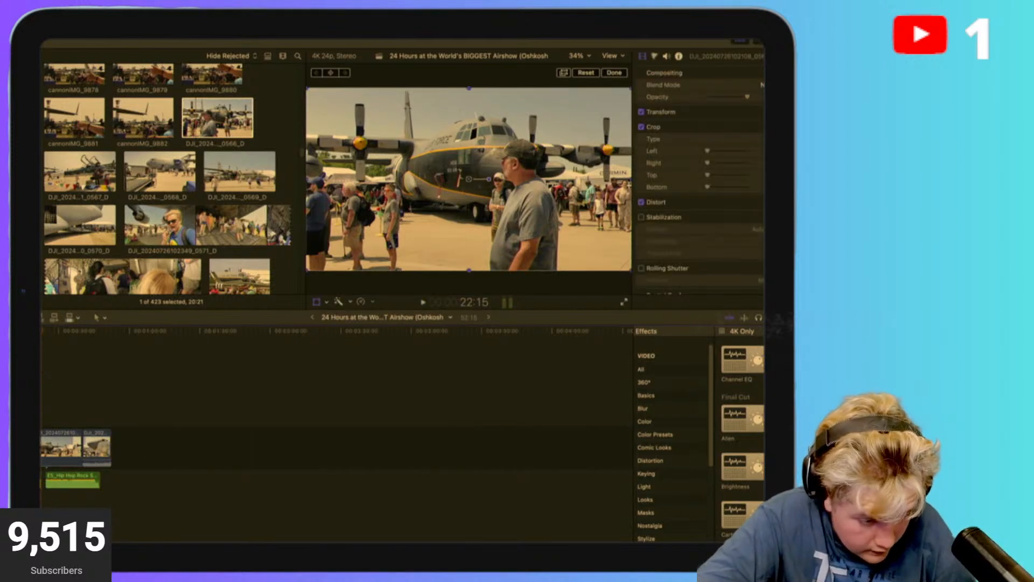
Play the timeline before and after the gap between the two music pieces to check the transition.
{"action": "key", "text": "shift+z"}
{"action": "left_click", "coordinate": [89, 487]}
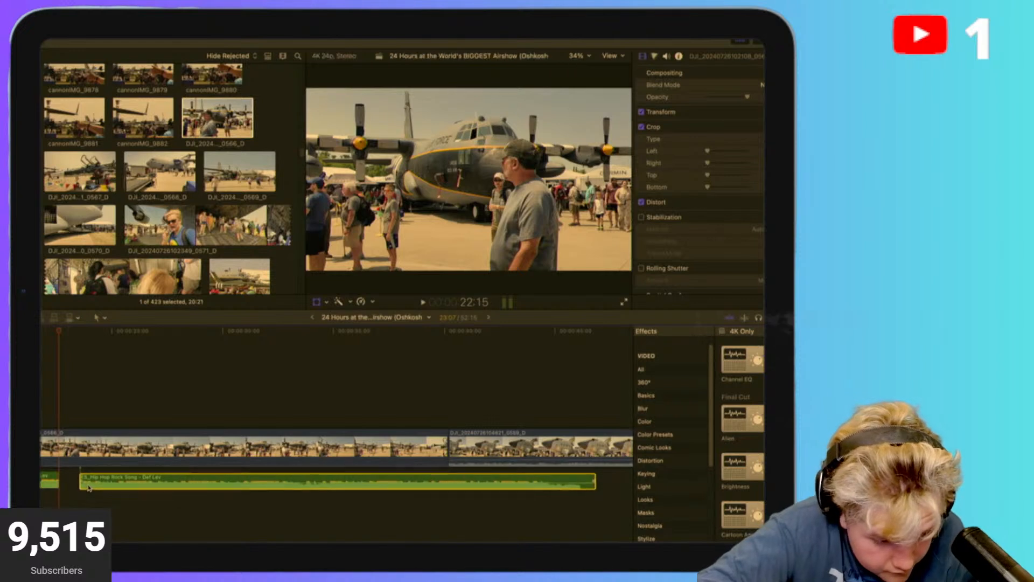
{"action": "scroll", "coordinate": [96, 447], "scroll_direction": "left", "scroll_amount": 3}
{"action": "left_click", "coordinate": [67, 402]}
{"action": "key", "text": "space"}
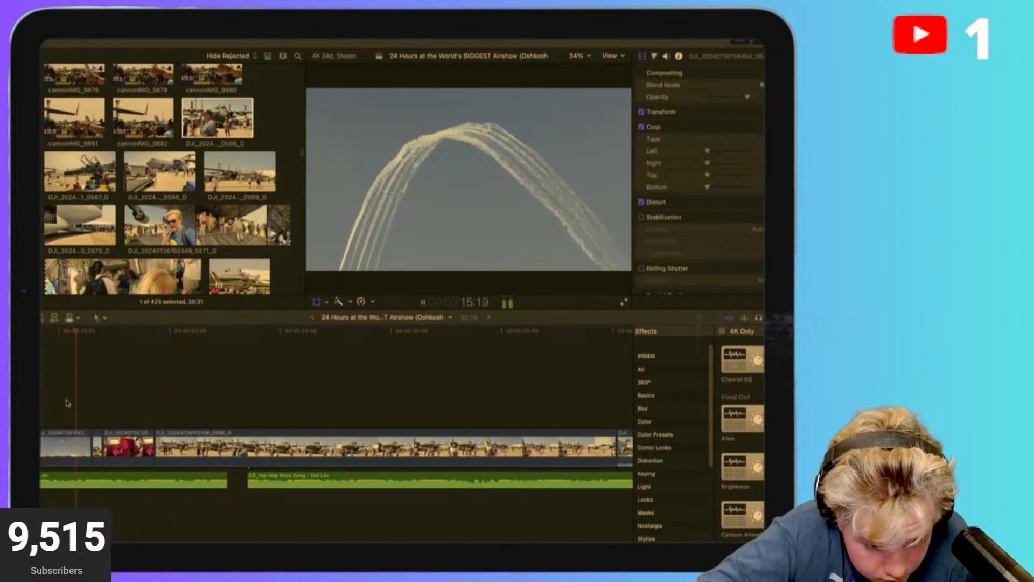
{"action": "key", "text": "shift+t"}
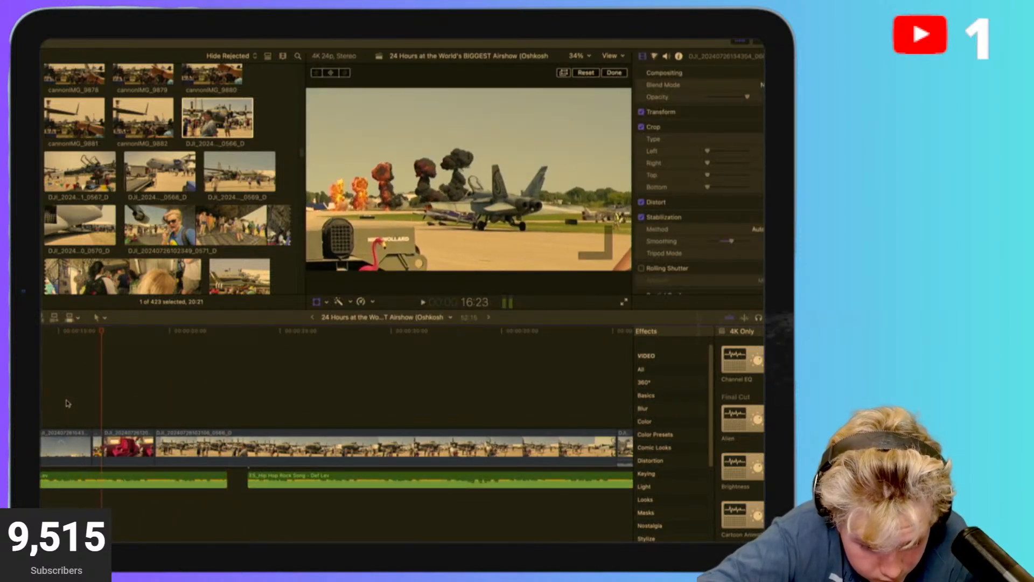
{"action": "left_click", "coordinate": [241, 412]}
{"action": "key", "text": "space"}
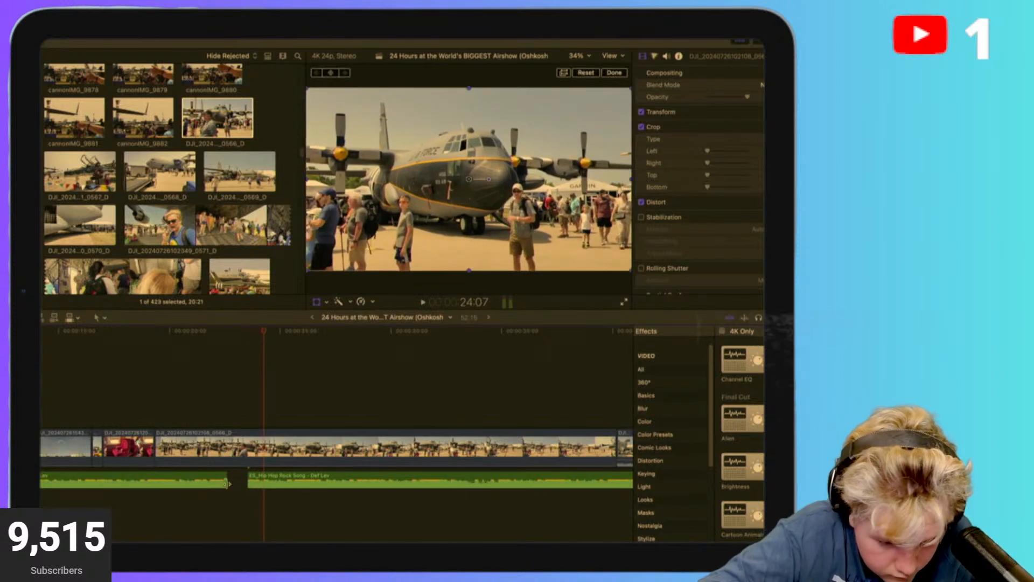
Trim the first music section's end back to 17:01, move the ending piece directly behind it, and play the transition.
{"action": "left_click", "coordinate": [83, 410]}
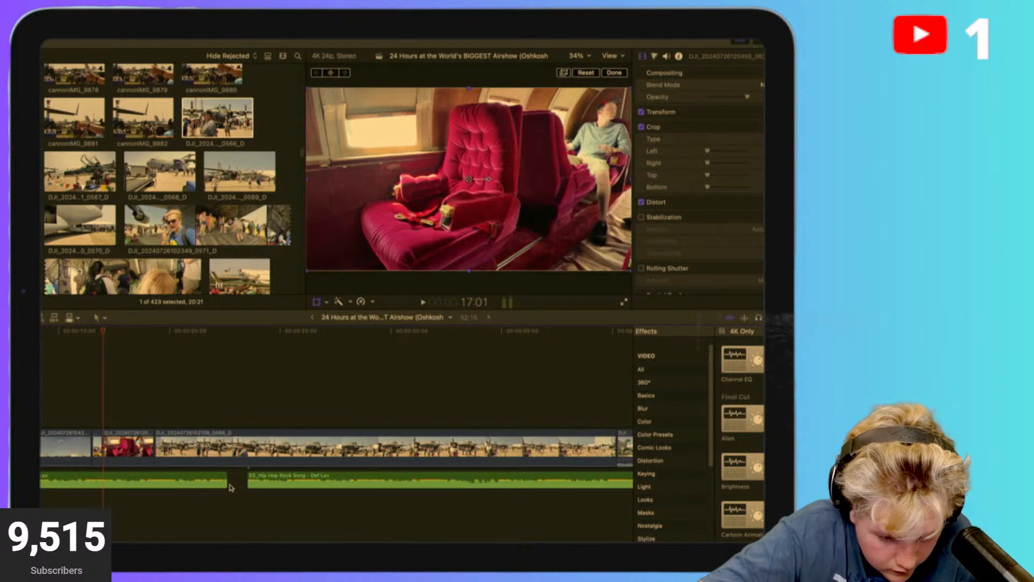
{"action": "left_click_drag", "start_coordinate": [226, 484], "coordinate": [103, 475]}
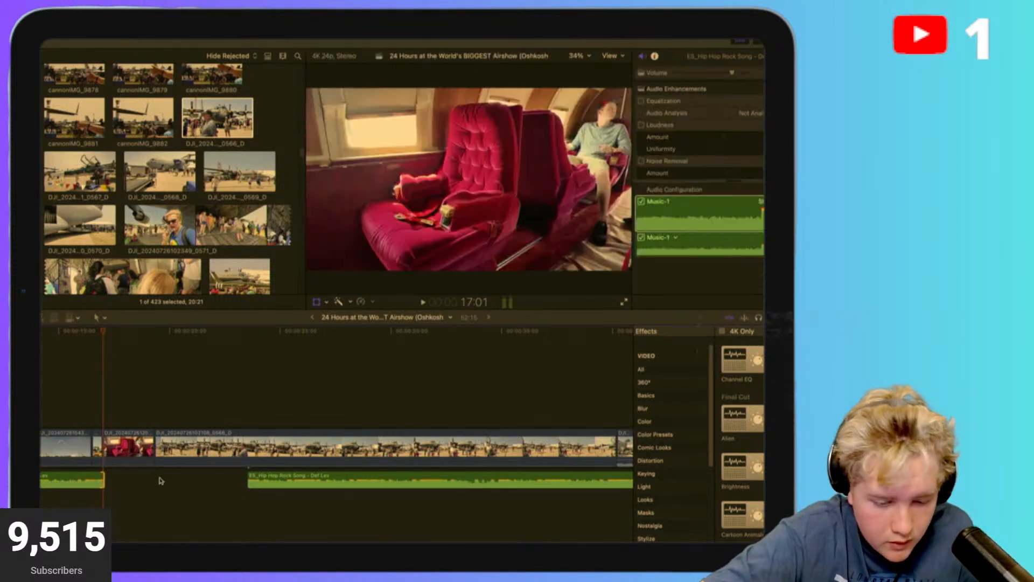
{"action": "left_click_drag", "start_coordinate": [258, 489], "coordinate": [117, 490]}
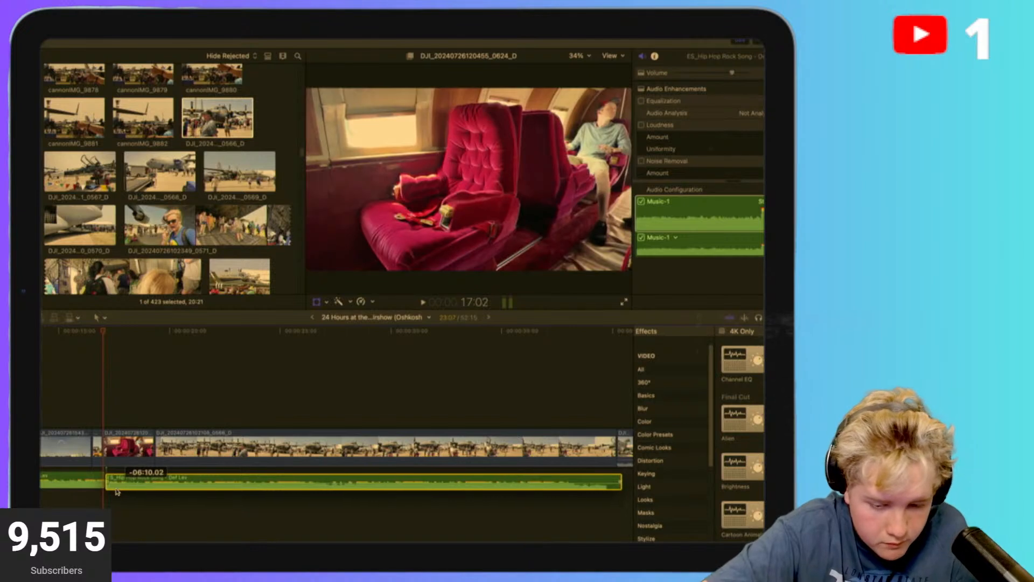
{"action": "left_click", "coordinate": [23, 502]}
{"action": "key", "text": "space"}
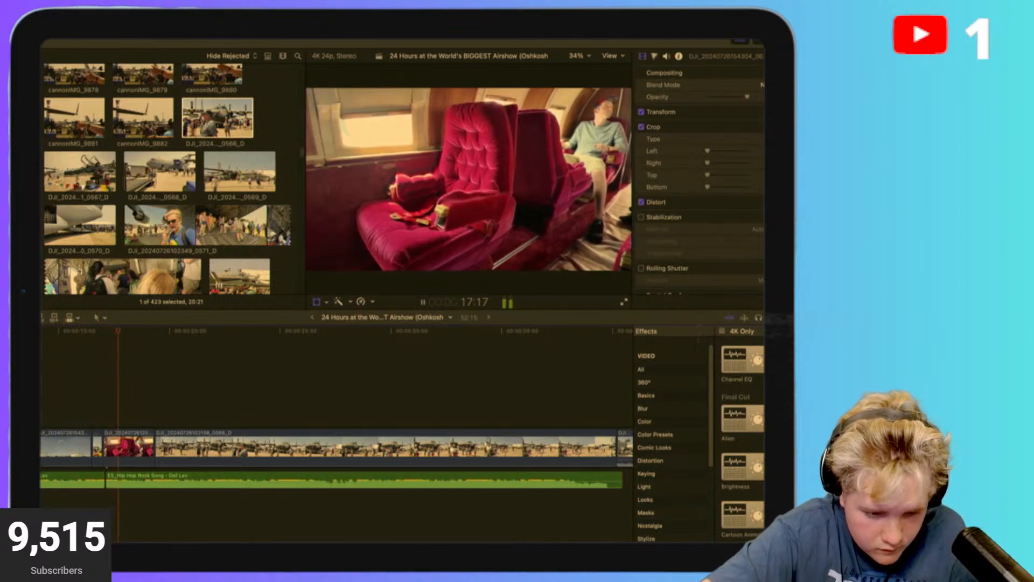
{"action": "key", "text": "space"}
{"action": "key", "text": "space"}
{"action": "key", "text": "space"}
Shift the song's ending piece slightly earlier so it overlaps the first music section's end, and play through the overlap.
{"action": "key", "text": "super+equal"}
{"action": "key", "text": "super+equal"}
{"action": "key", "text": "super+equal"}
{"action": "key", "text": "super+equal"}
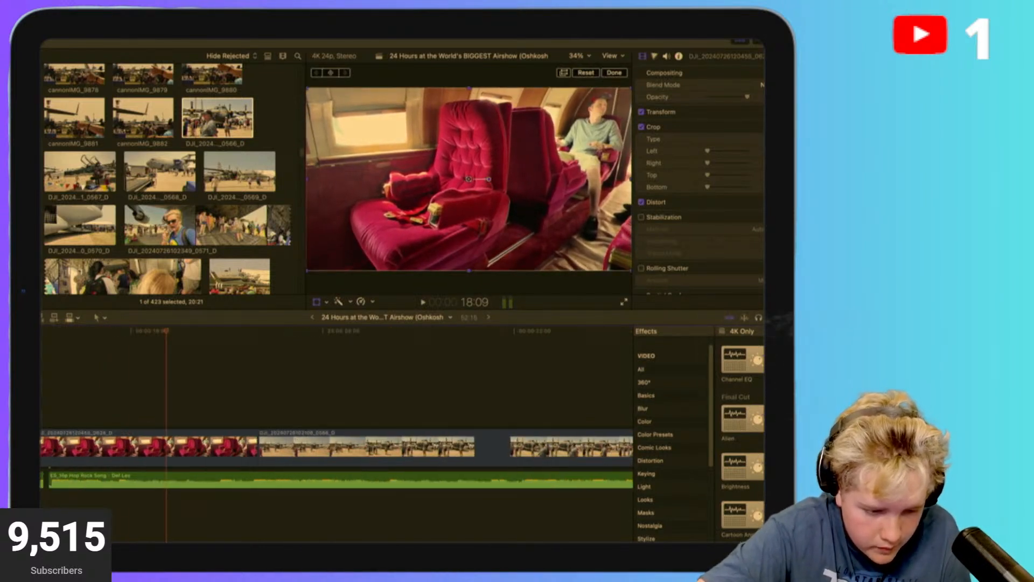
{"action": "scroll", "coordinate": [268, 504], "scroll_direction": "left", "scroll_amount": 5}
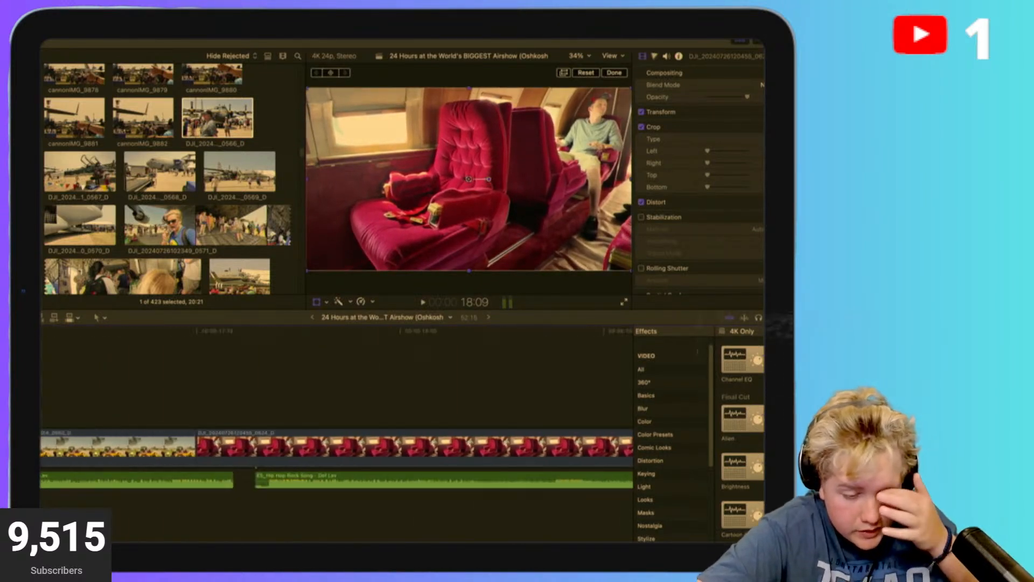
{"action": "left_click_drag", "start_coordinate": [306, 484], "coordinate": [244, 473]}
{"action": "key", "text": "space"}
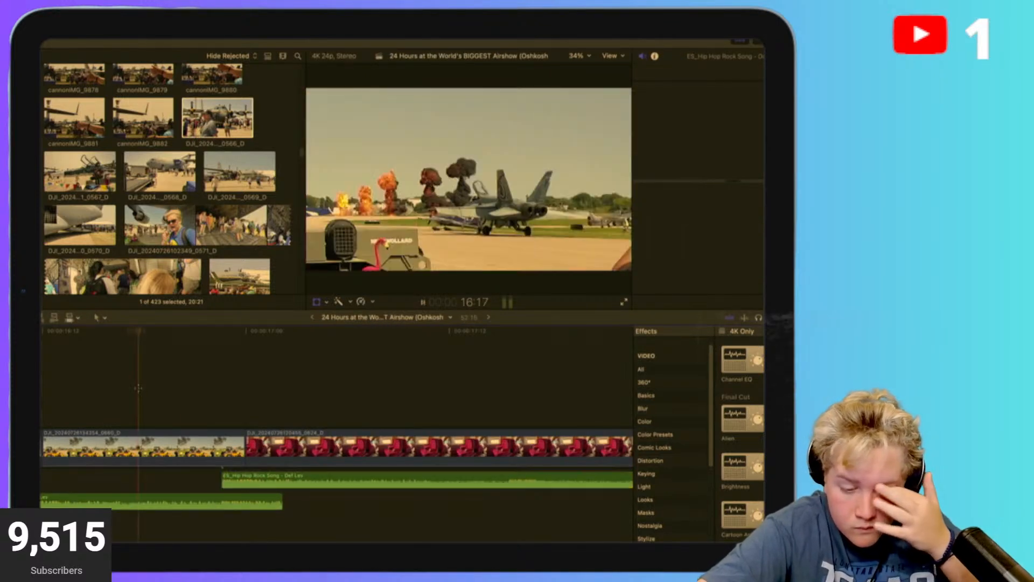
{"action": "key", "text": "super+minus"}
{"action": "key", "text": "super+minus"}
{"action": "key", "text": "super+minus"}
{"action": "left_click", "coordinate": [139, 392]}
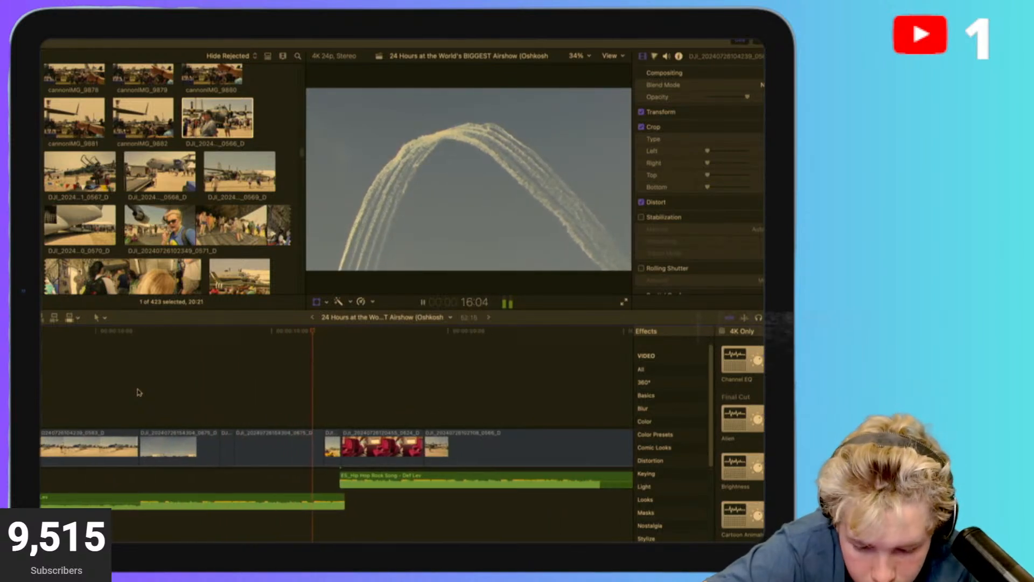
{"action": "key", "text": "space"}
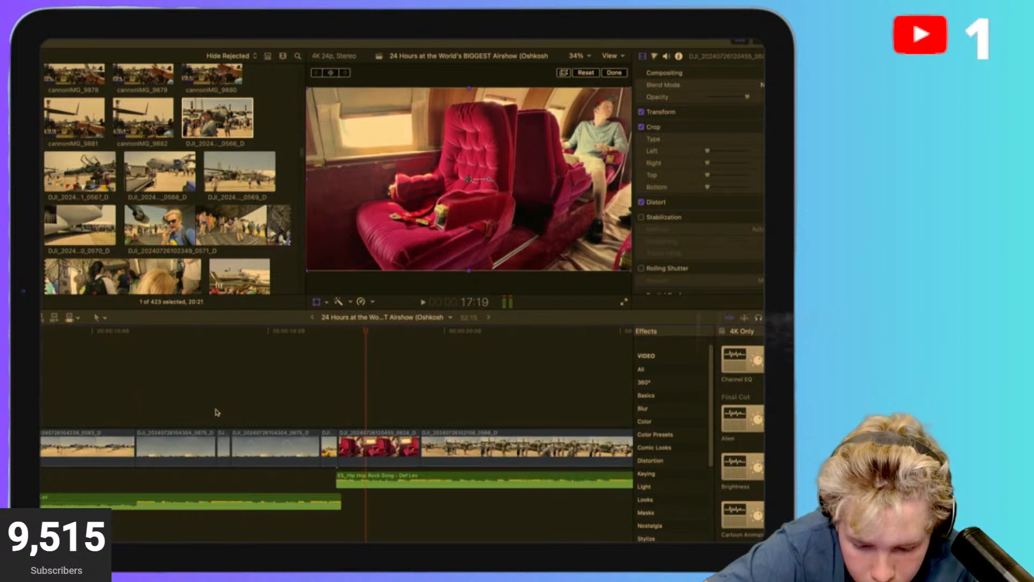
Nudge the song's ending piece slightly later toward the start of the red-seat clip, and replay the transition.
{"action": "left_click_drag", "start_coordinate": [356, 474], "coordinate": [359, 474]}
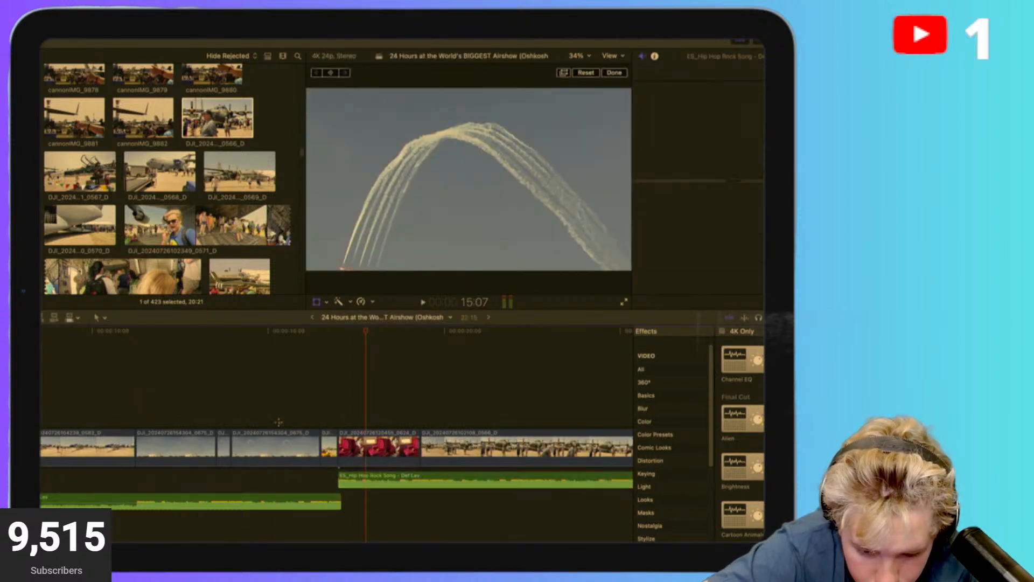
{"action": "left_click", "coordinate": [276, 418]}
{"action": "key", "text": "space"}
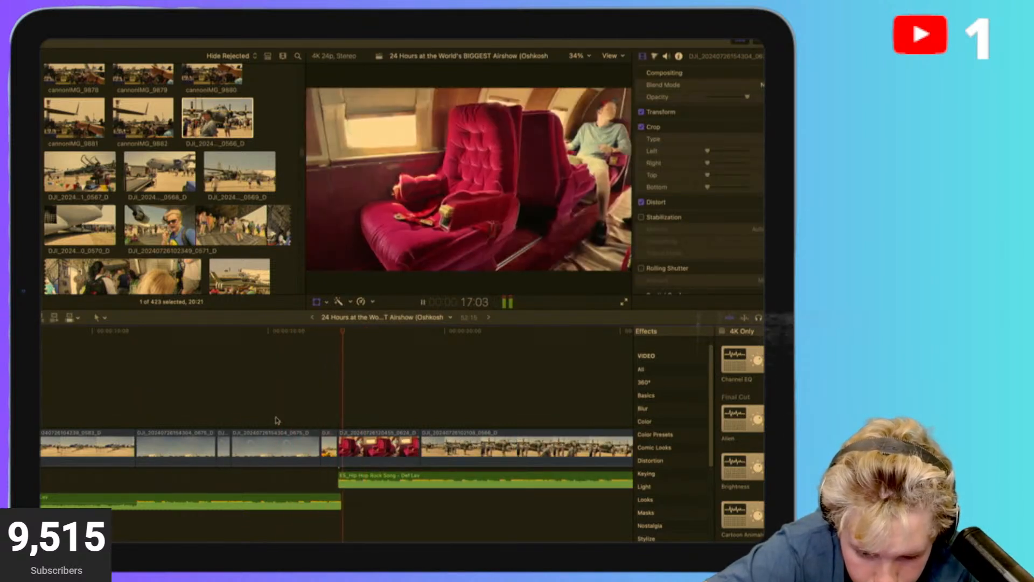
{"action": "key", "text": "space"}
Nudge the song's ending piece slightly earlier so it starts just before the red-seat clip.
{"action": "key", "text": "super+equal"}
{"action": "key", "text": "super+equal"}
{"action": "key", "text": "super+equal"}
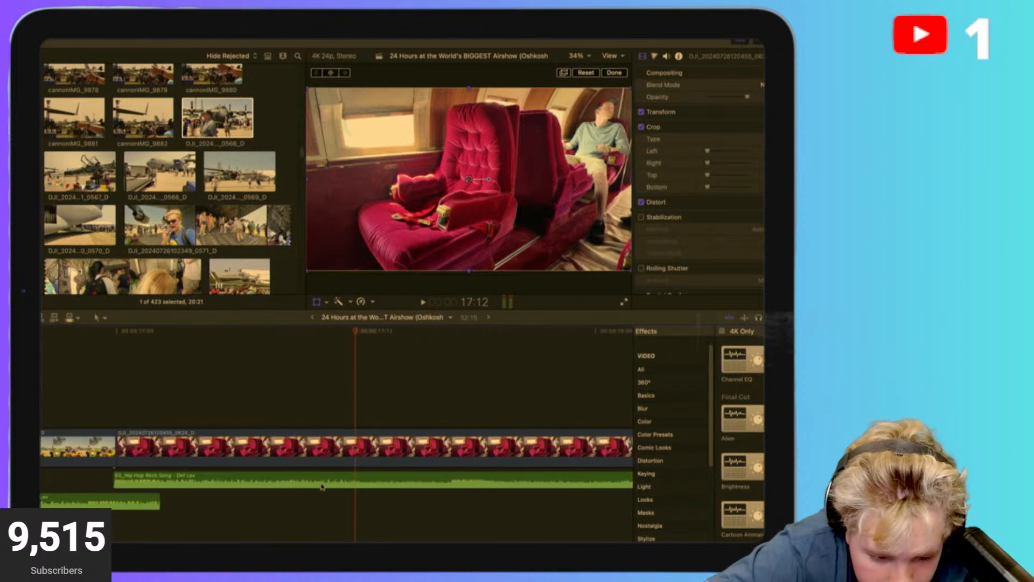
{"action": "scroll", "coordinate": [321, 486], "scroll_direction": "left", "scroll_amount": 4}
{"action": "left_click", "coordinate": [286, 479]}
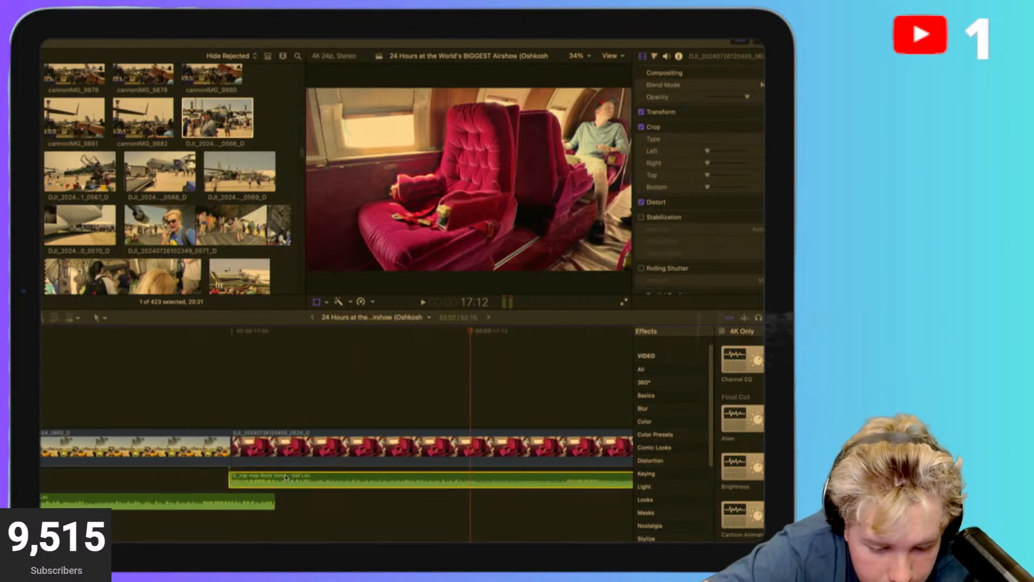
{"action": "left_click_drag", "start_coordinate": [226, 487], "coordinate": [226, 478]}
Play the timeline repeatedly from the smoke-trail shots through the airplane clip to check the music overlap.
{"action": "left_click", "coordinate": [136, 414]}
{"action": "key", "text": "space"}
{"action": "key", "text": "super+minus"}
{"action": "key", "text": "super+minus"}
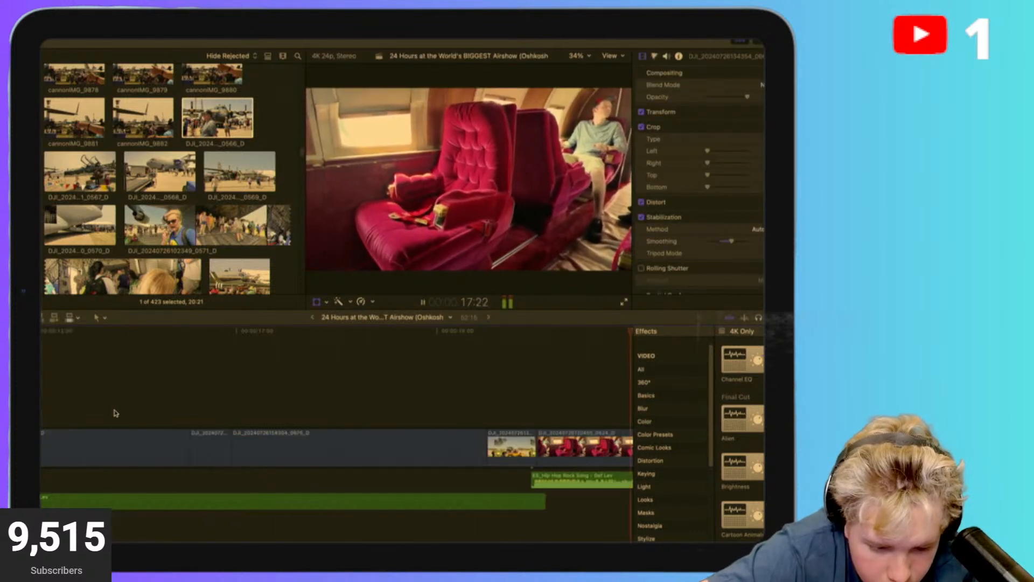
{"action": "left_click", "coordinate": [115, 414]}
{"action": "scroll", "coordinate": [116, 413], "scroll_direction": "right", "scroll_amount": 3}
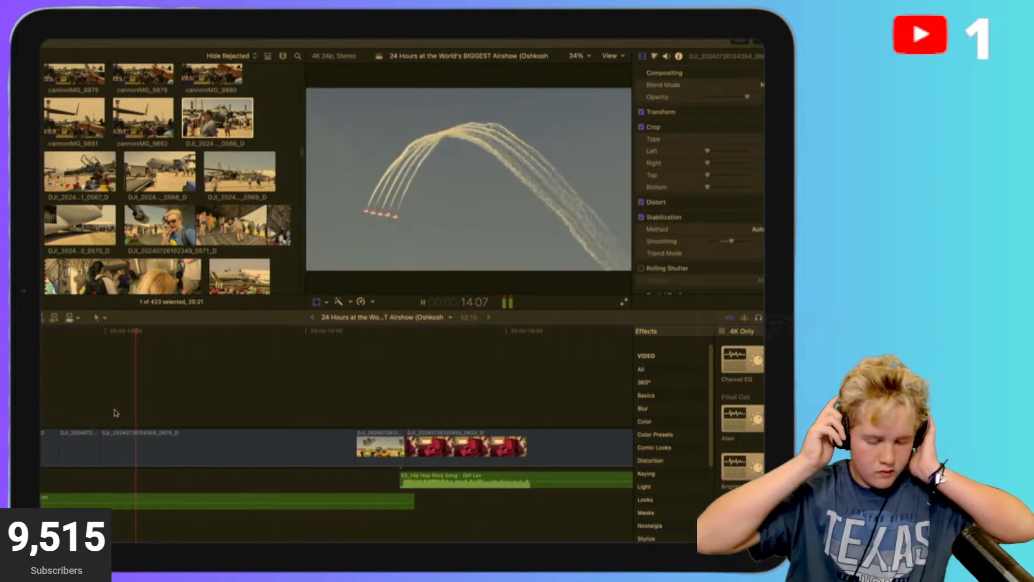
{"action": "key", "text": "super+minus"}
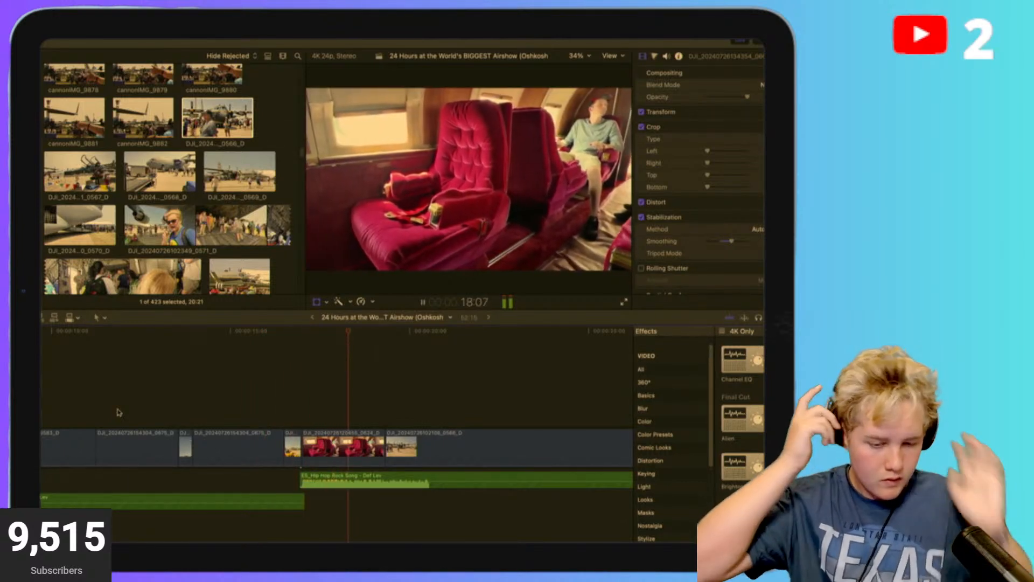
{"action": "left_click", "coordinate": [60, 415]}
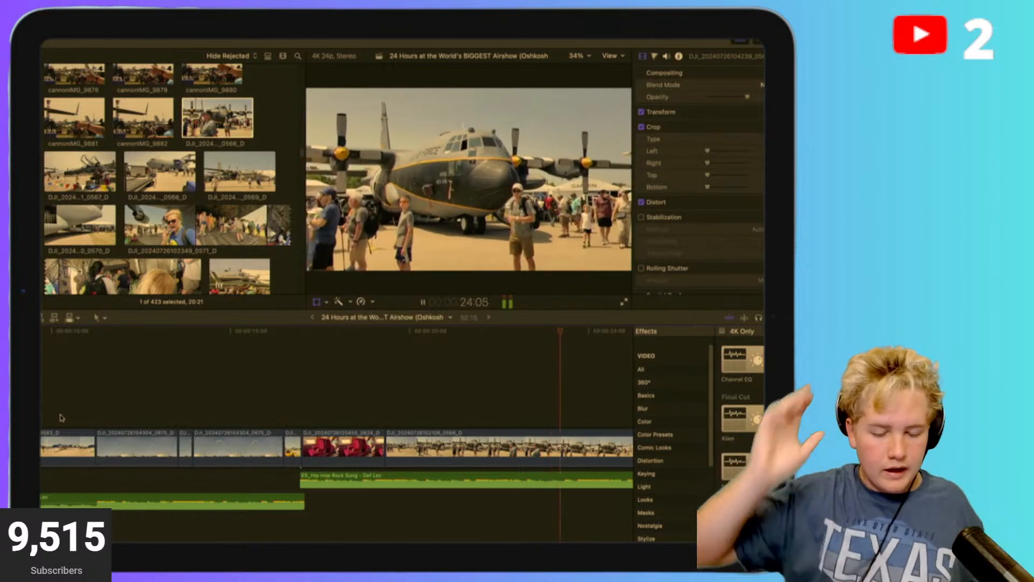
{"action": "key", "text": "shift+c"}
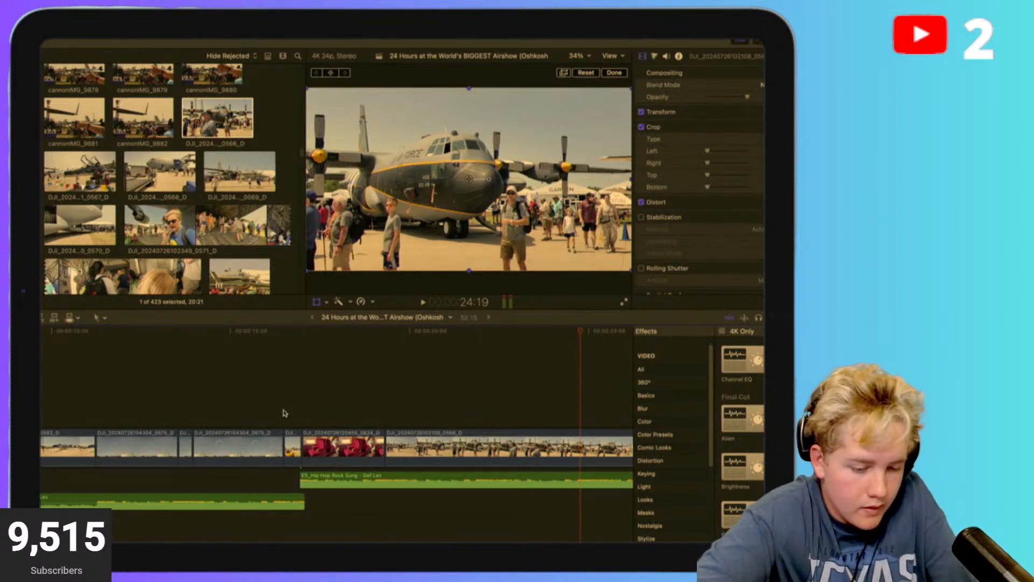
{"action": "left_click", "coordinate": [284, 413]}
{"action": "key", "text": "space"}
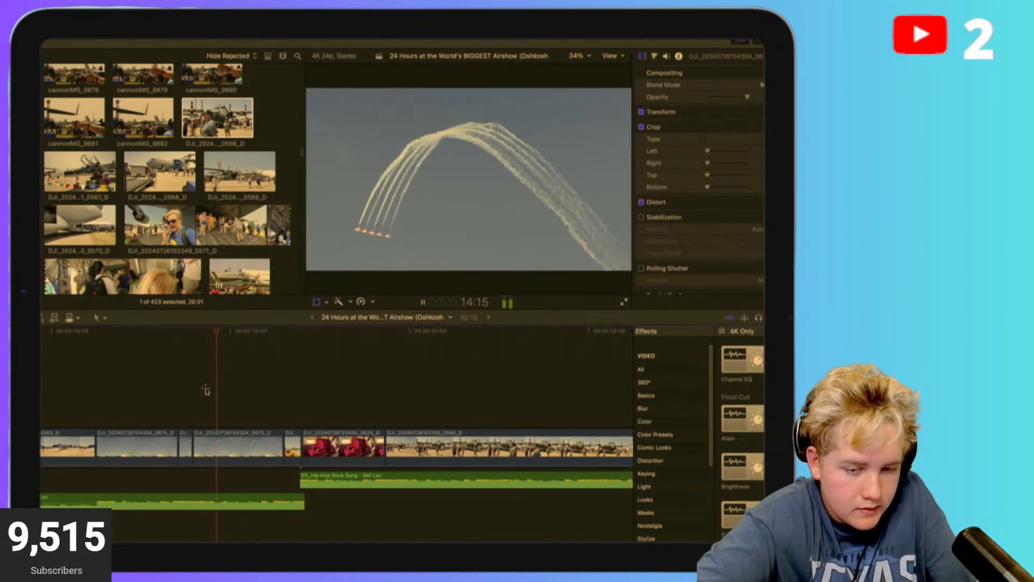
{"action": "left_click", "coordinate": [59, 372]}
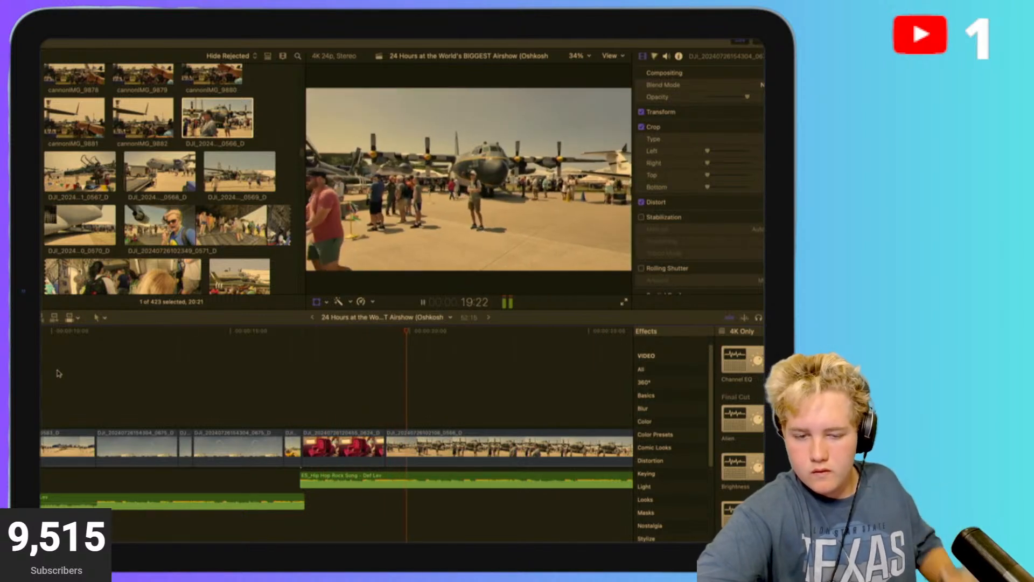
{"action": "key", "text": "space"}
{"action": "key", "text": "shift+c"}
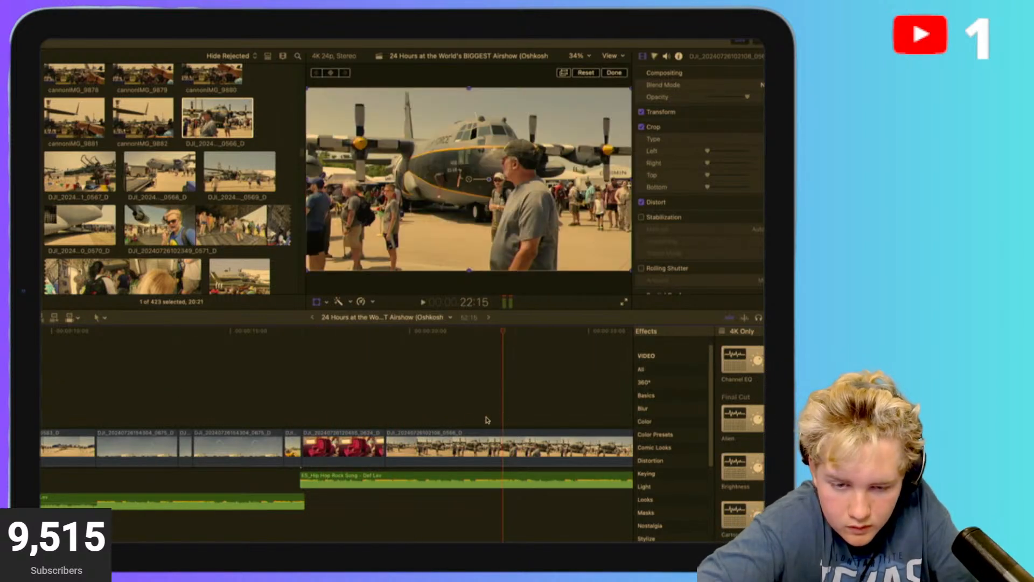
Sample the airplane clip at several points with the shortened music to look for a better starting moment.
{"action": "key", "text": "space"}
{"action": "key", "text": "space"}
{"action": "key", "text": "shift+c"}
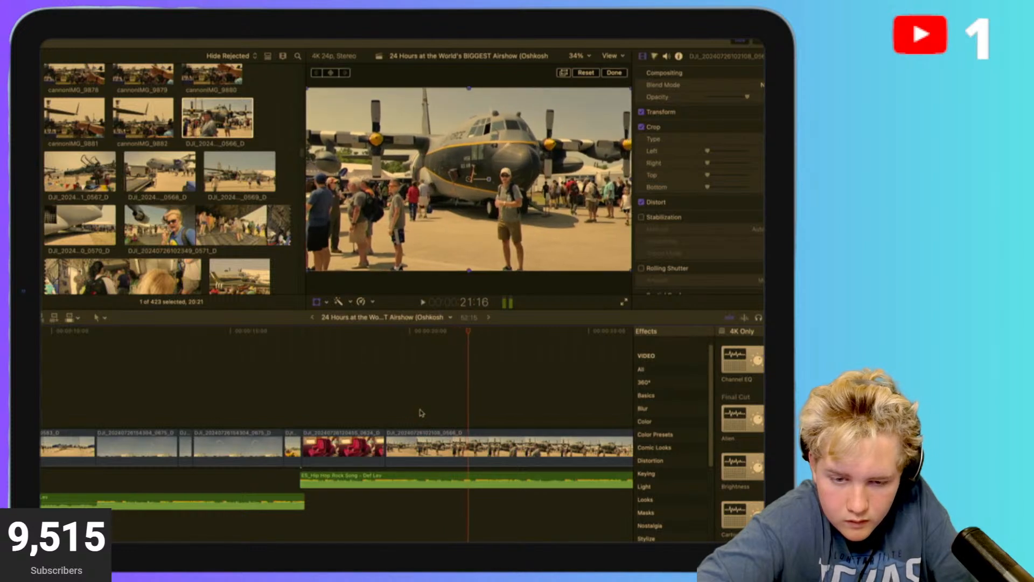
{"action": "scroll", "coordinate": [418, 412], "scroll_direction": "right", "scroll_amount": 3}
{"action": "key", "text": "space"}
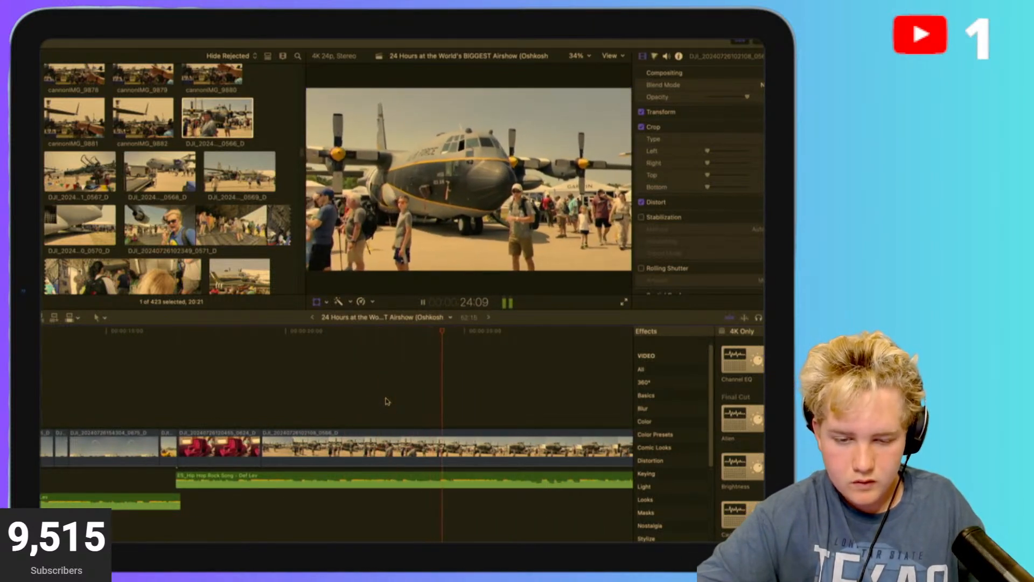
{"action": "left_click", "coordinate": [335, 399]}
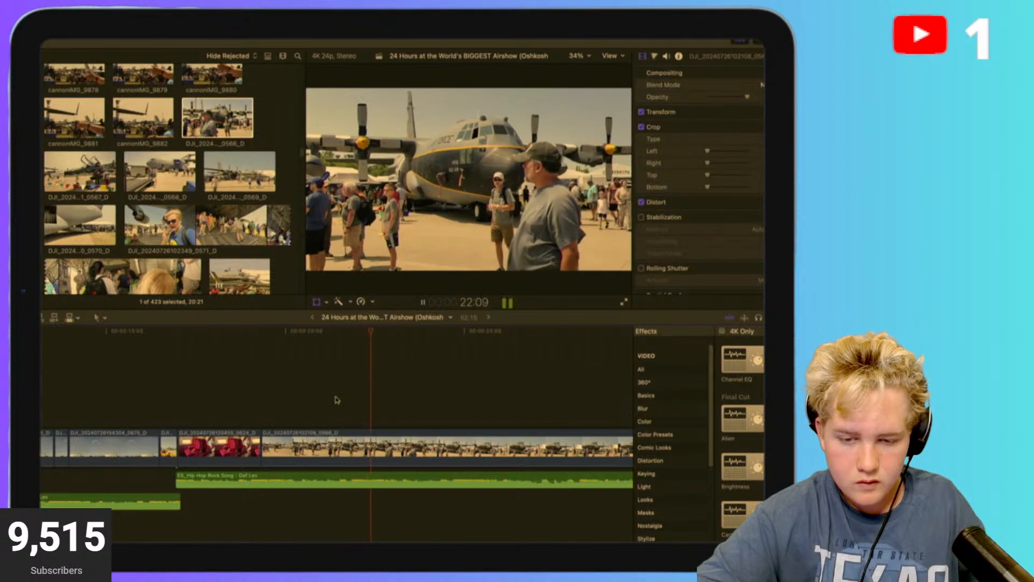
{"action": "scroll", "coordinate": [337, 399], "scroll_direction": "right", "scroll_amount": 3}
{"action": "key", "text": "space"}
{"action": "left_click", "coordinate": [421, 404]}
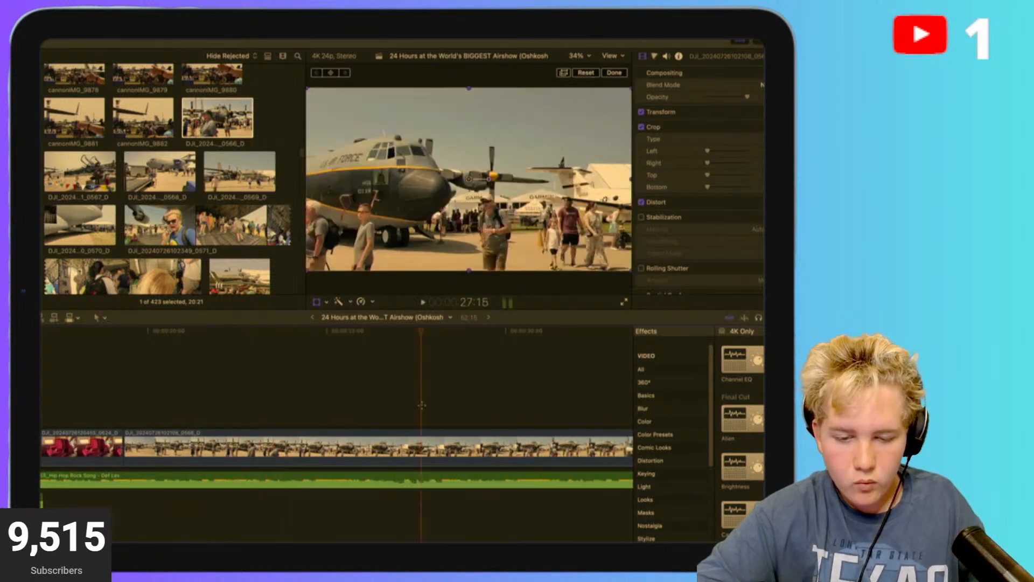
{"action": "scroll", "coordinate": [422, 405], "scroll_direction": "right", "scroll_amount": 5}
{"action": "left_click", "coordinate": [422, 405]}
{"action": "scroll", "coordinate": [422, 405], "scroll_direction": "right", "scroll_amount": 2}
{"action": "key", "text": "space"}
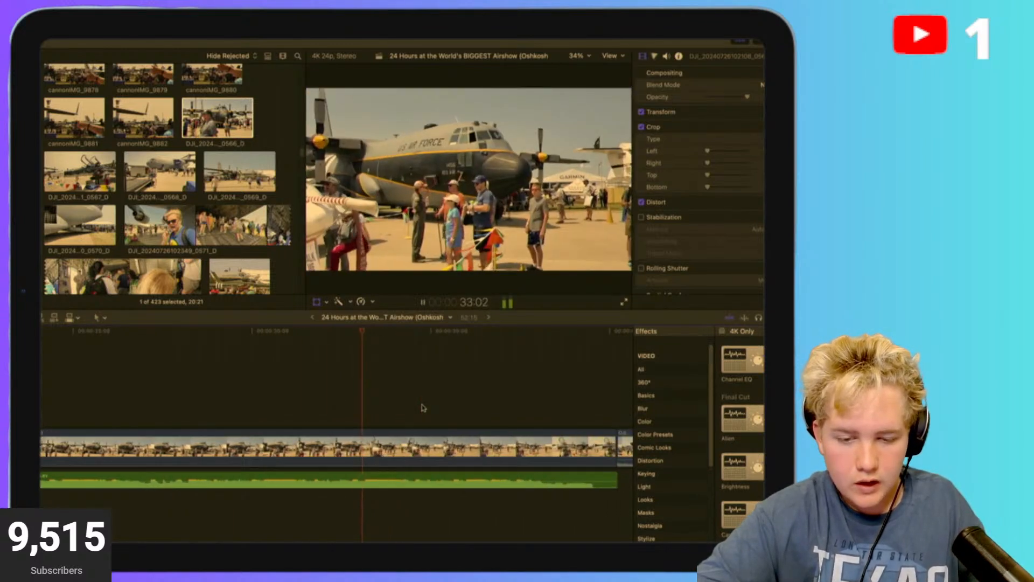
{"action": "left_click", "coordinate": [483, 412]}
{"action": "scroll", "coordinate": [486, 420], "scroll_direction": "right", "scroll_amount": 3}
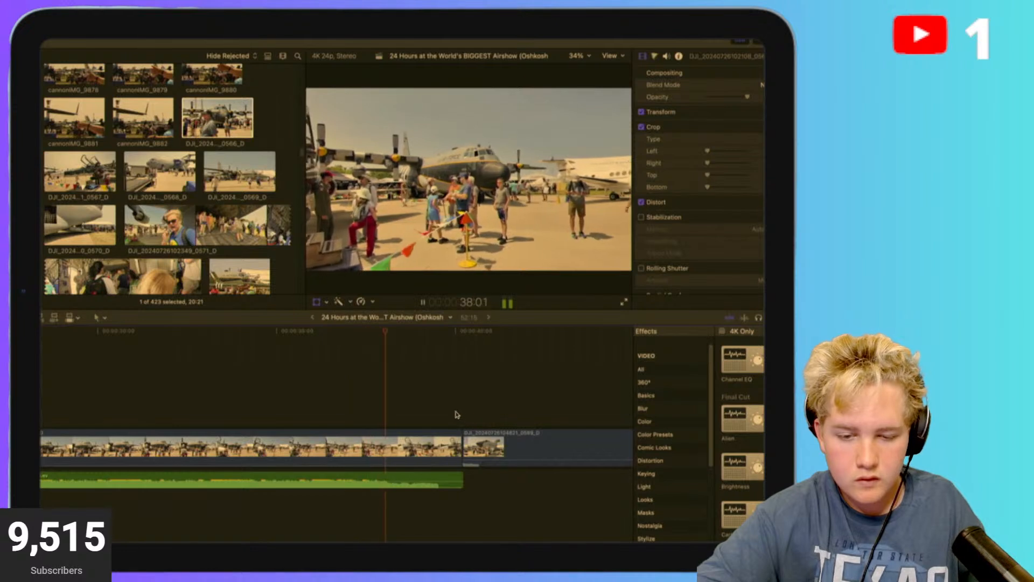
{"action": "scroll", "coordinate": [376, 404], "scroll_direction": "left", "scroll_amount": 5}
{"action": "left_click", "coordinate": [170, 383]}
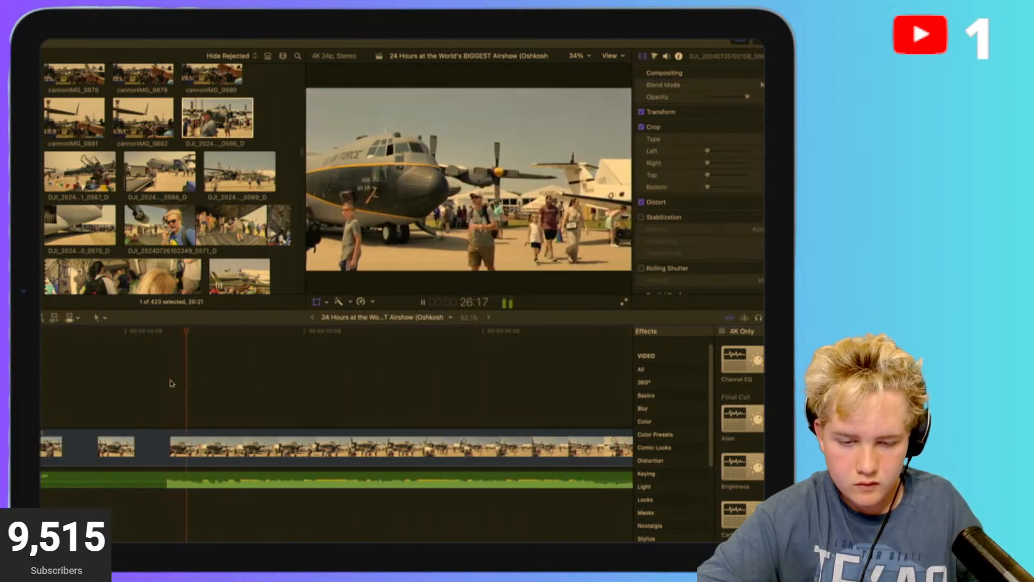
{"action": "scroll", "coordinate": [171, 384], "scroll_direction": "left", "scroll_amount": 4}
{"action": "left_click", "coordinate": [108, 381]}
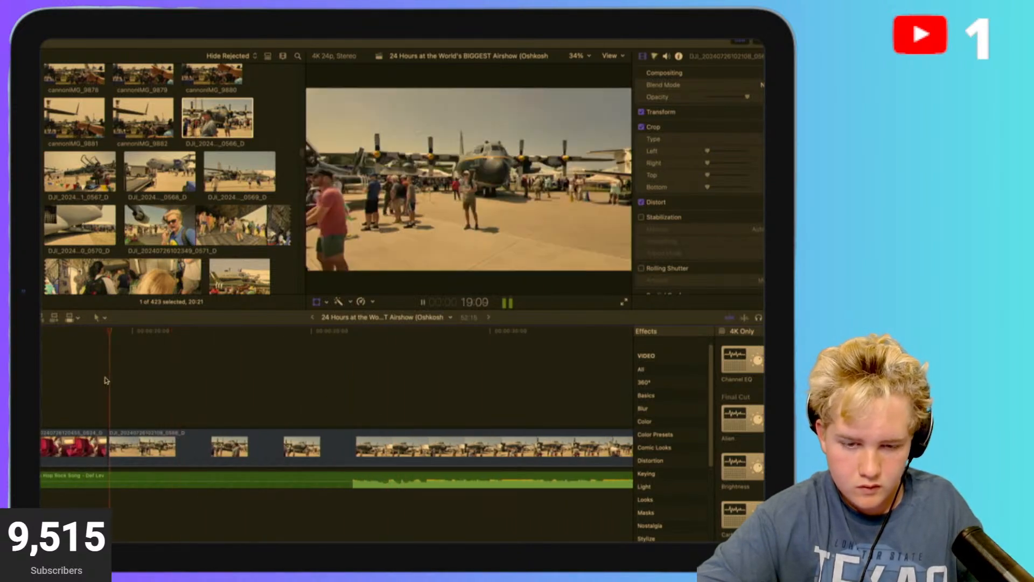
Split the airplane clip at 21:02 and delete the part before the cut.
{"action": "key", "text": "space"}
{"action": "key", "text": "space"}
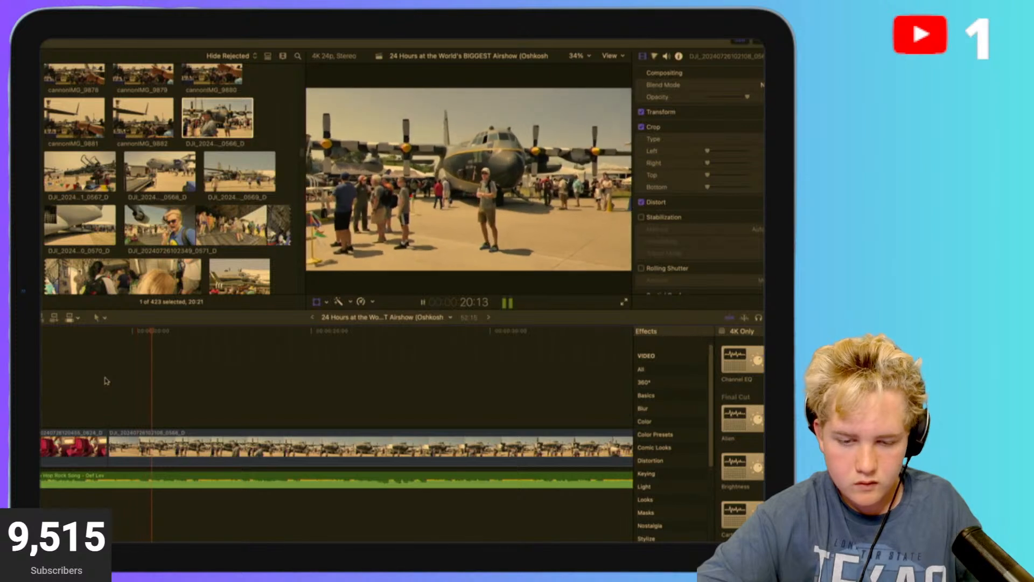
{"action": "key", "text": "space"}
{"action": "key", "text": "super+b"}
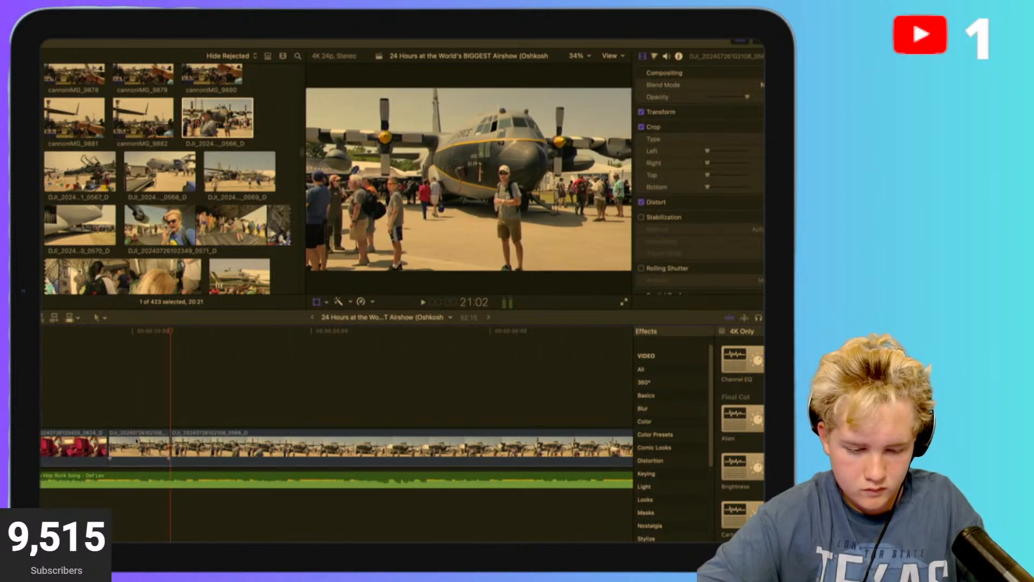
{"action": "left_click", "coordinate": [125, 444]}
{"action": "key", "text": "Delete"}
Play the cut from the red-seat clip to the airplane clip, and trim the red-seat clip's end slightly earlier.
{"action": "left_click", "coordinate": [43, 386]}
{"action": "key", "text": "space"}
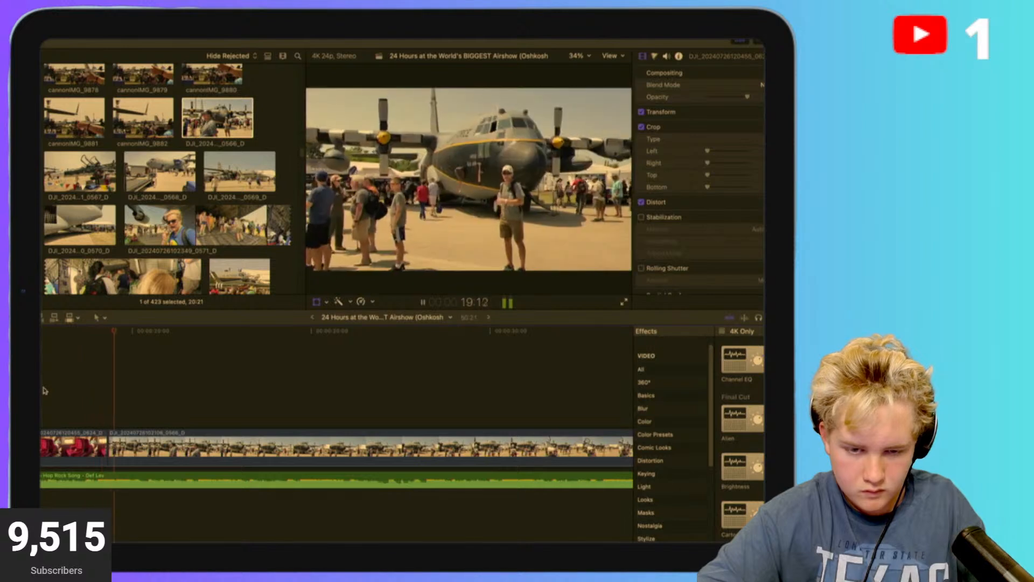
{"action": "key", "text": "space"}
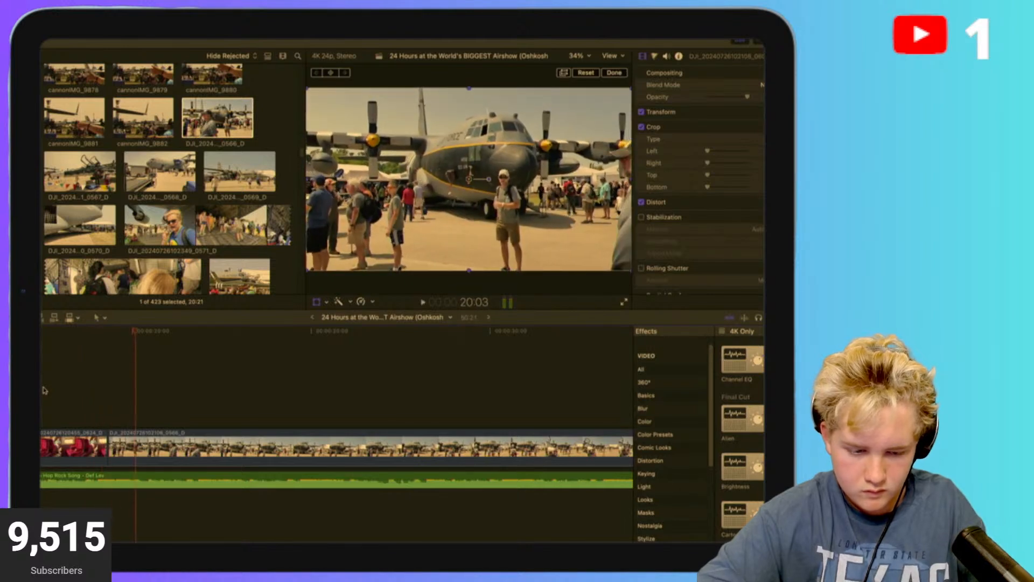
{"action": "left_click", "coordinate": [86, 421]}
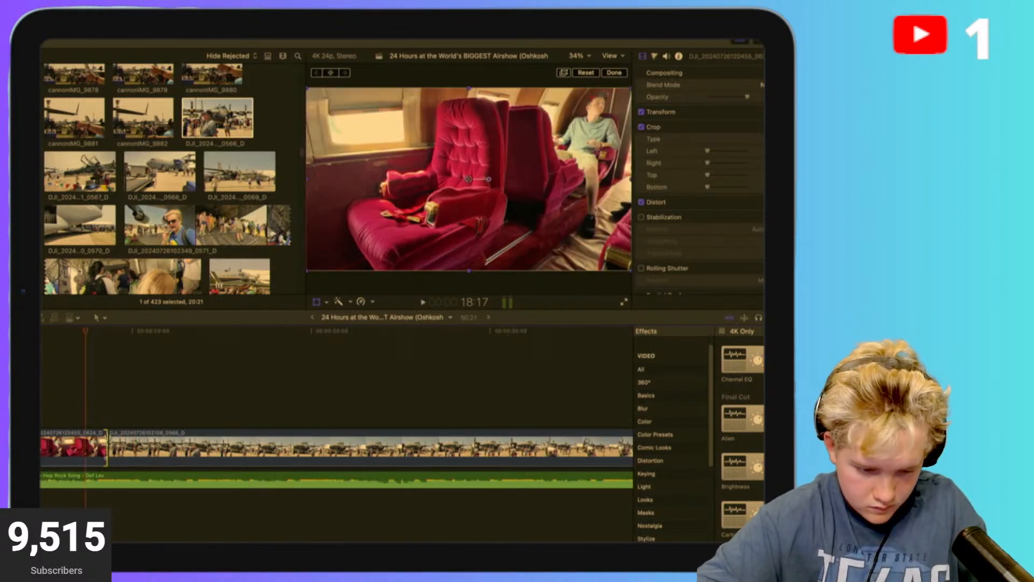
{"action": "key", "text": "space"}
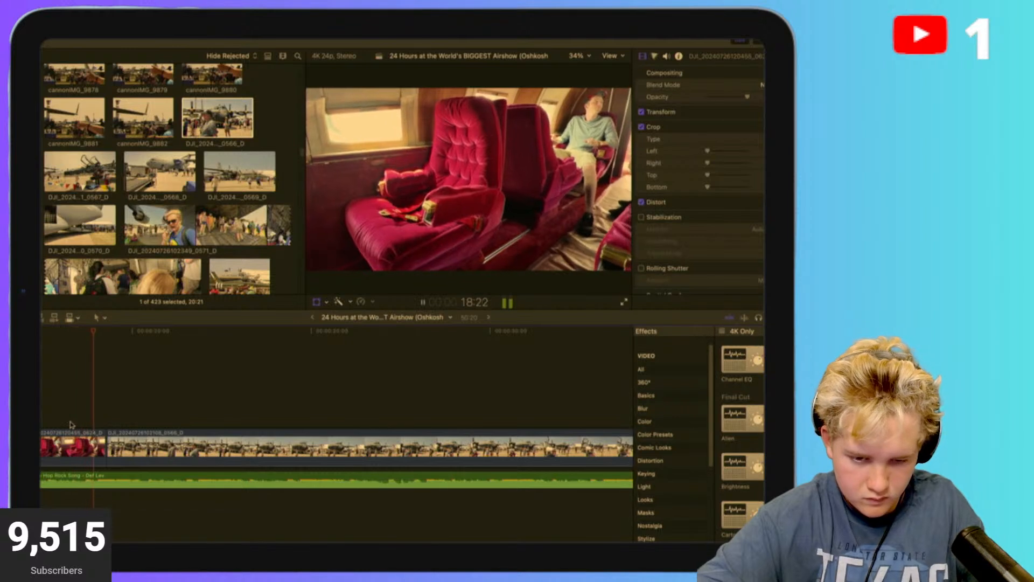
Play into the propeller-plane clip, split it at 19:22 and delete the part after the cut.
{"action": "key", "text": "space"}
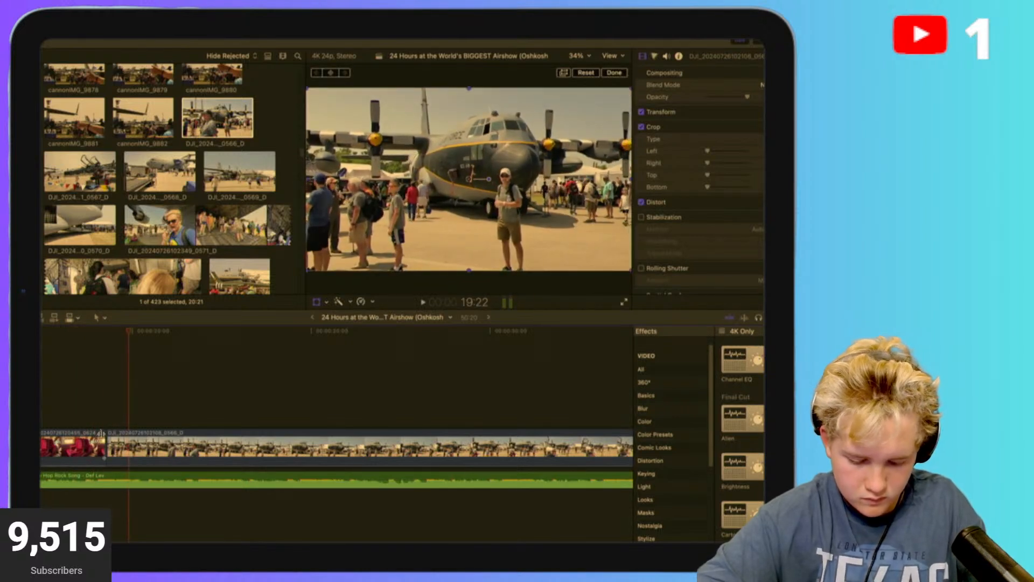
{"action": "key", "text": "super+b"}
{"action": "left_click", "coordinate": [165, 452]}
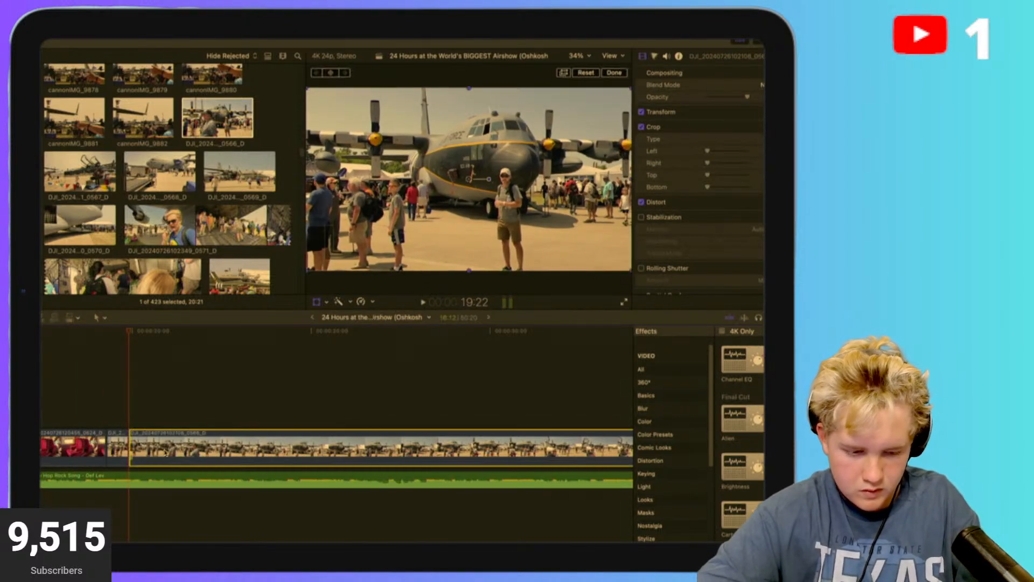
{"action": "left_click_drag", "start_coordinate": [125, 445], "coordinate": [127, 446]}
{"action": "key", "text": "Delete"}
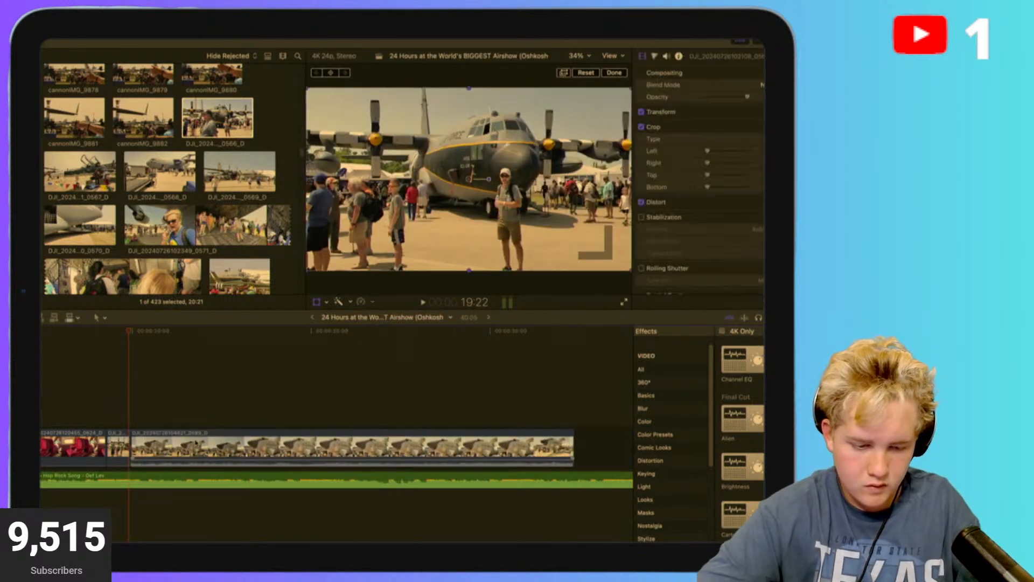
Play from the red-seat clip through the shortened propeller-plane clip into the U.S. Air Force plane clip to check the cuts.
{"action": "left_click", "coordinate": [49, 417]}
{"action": "key", "text": "space"}
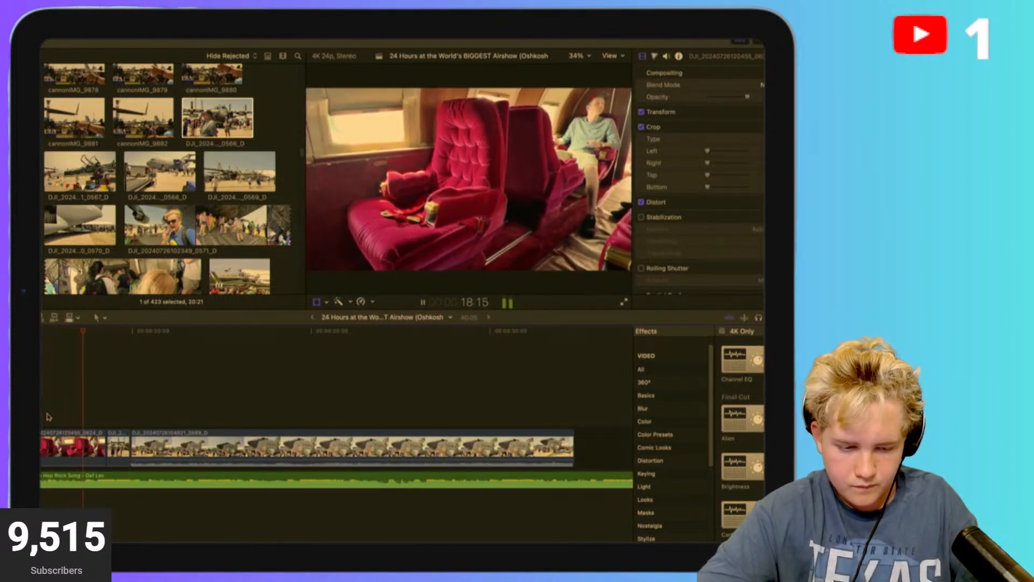
{"action": "key", "text": "space"}
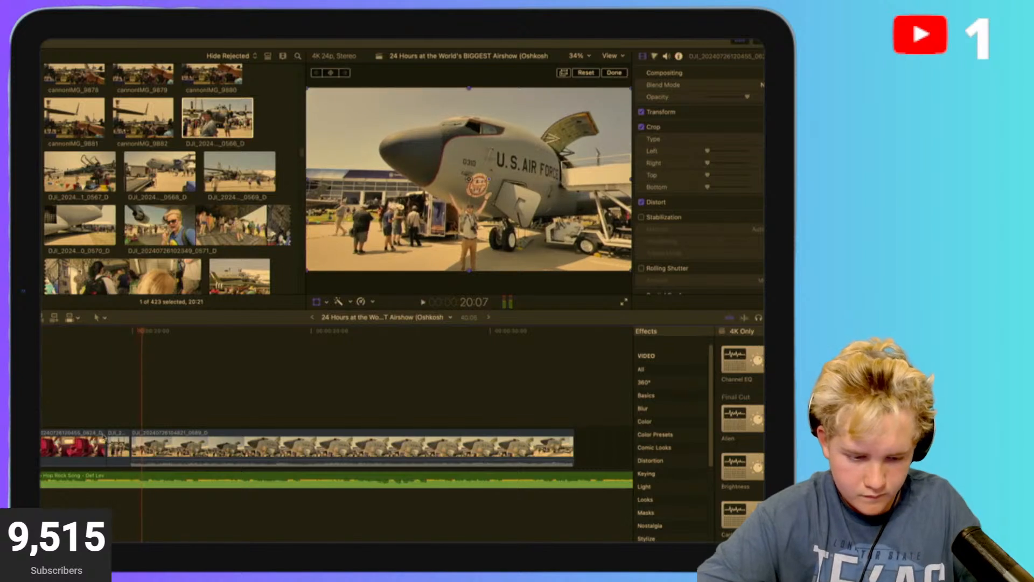
{"action": "left_click", "coordinate": [120, 417]}
{"action": "key", "text": "super+equal"}
{"action": "key", "text": "super+equal"}
{"action": "key", "text": "super+equal"}
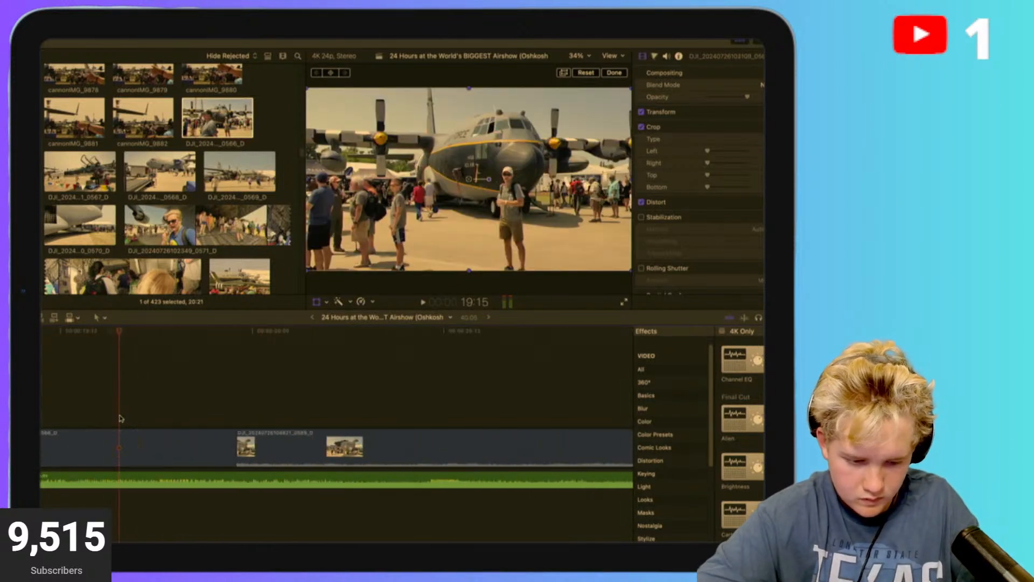
{"action": "left_click", "coordinate": [300, 458]}
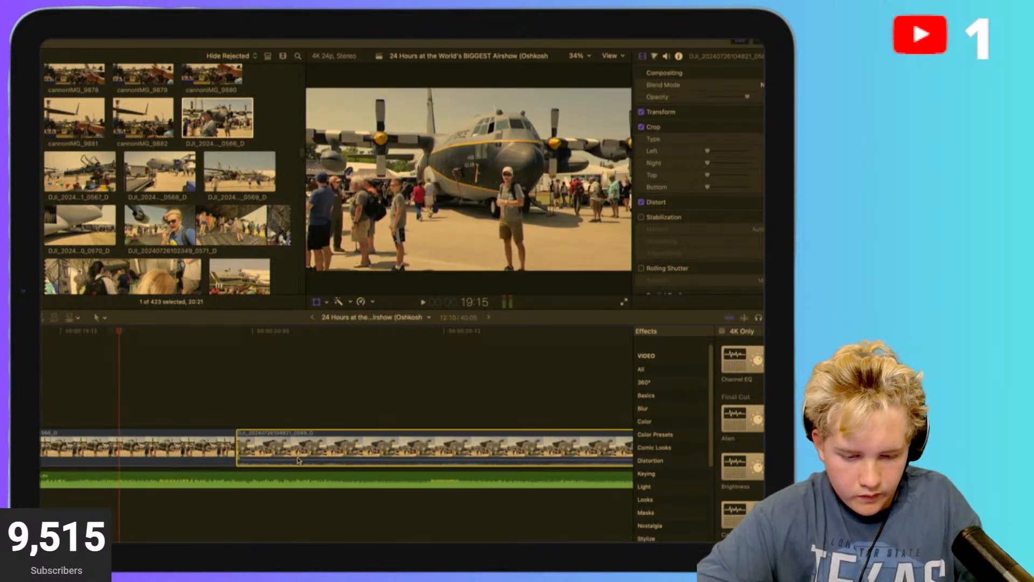
{"action": "left_click", "coordinate": [226, 414]}
{"action": "key", "text": "space"}
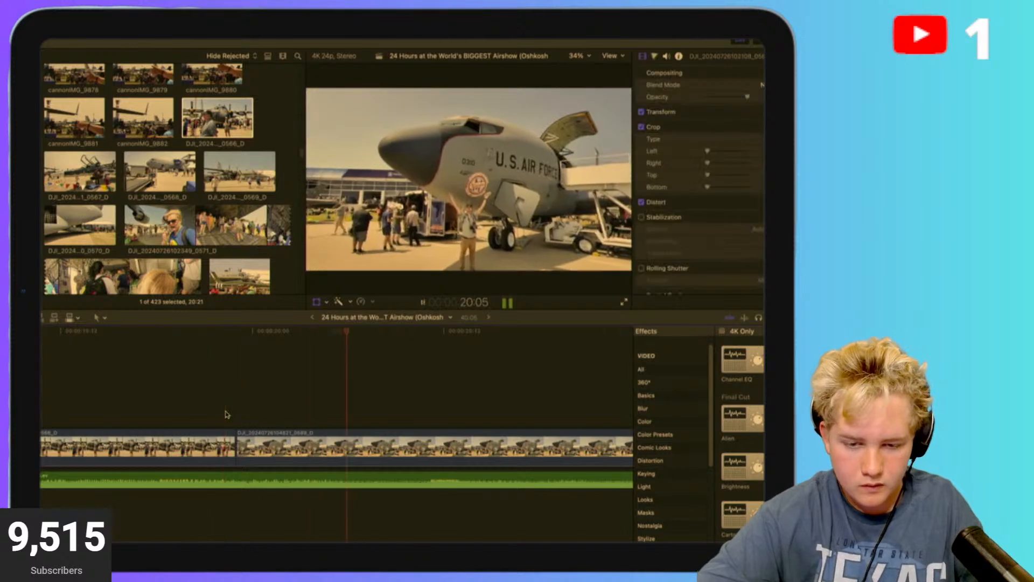
{"action": "key", "text": "space"}
Scale up the U.S. Air Force plane clip in the frame and shift the picture left.
{"action": "left_click_drag", "start_coordinate": [306, 271], "coordinate": [254, 284]}
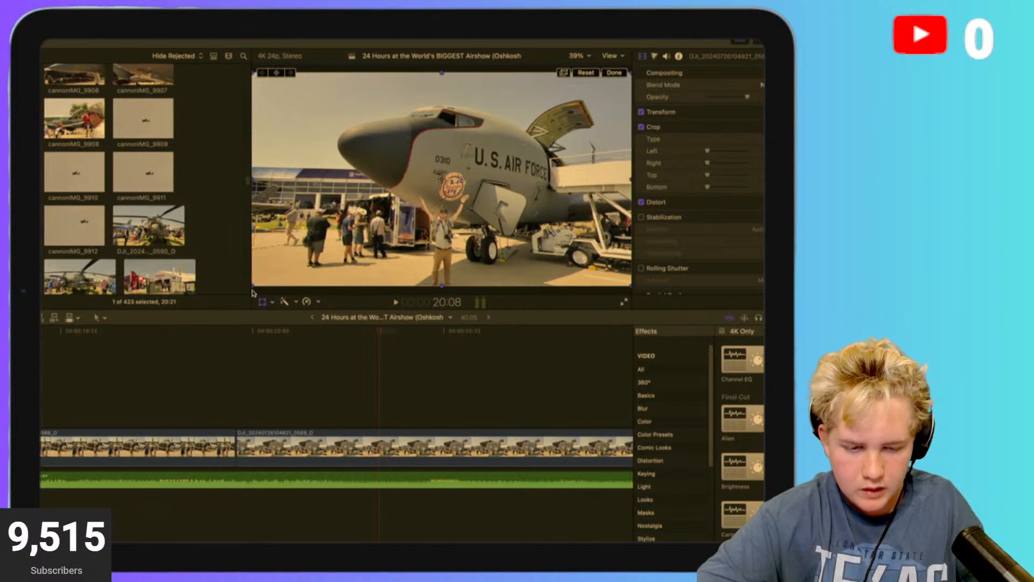
{"action": "left_click_drag", "start_coordinate": [251, 289], "coordinate": [279, 287]}
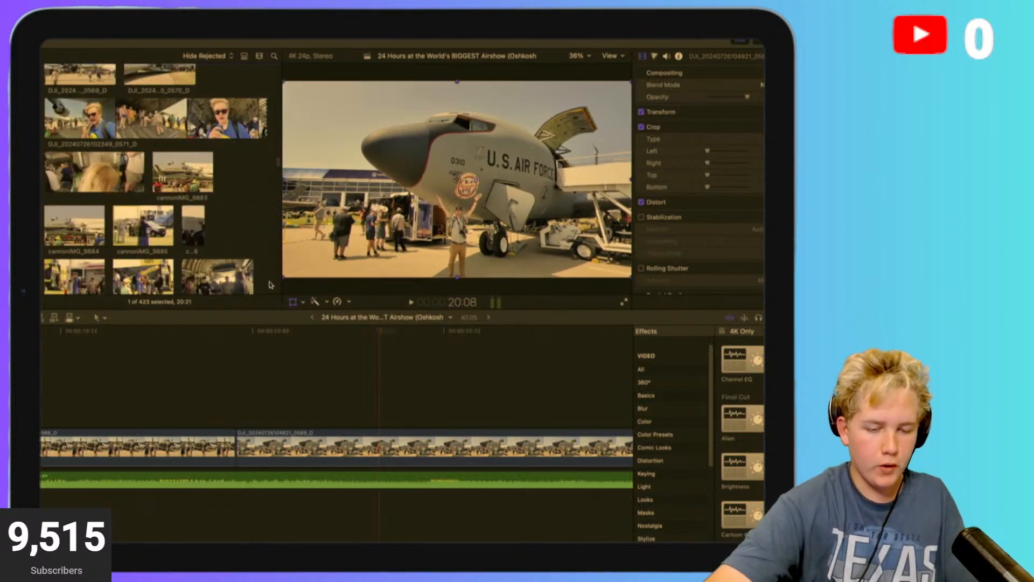
{"action": "left_click_drag", "start_coordinate": [280, 277], "coordinate": [251, 306]}
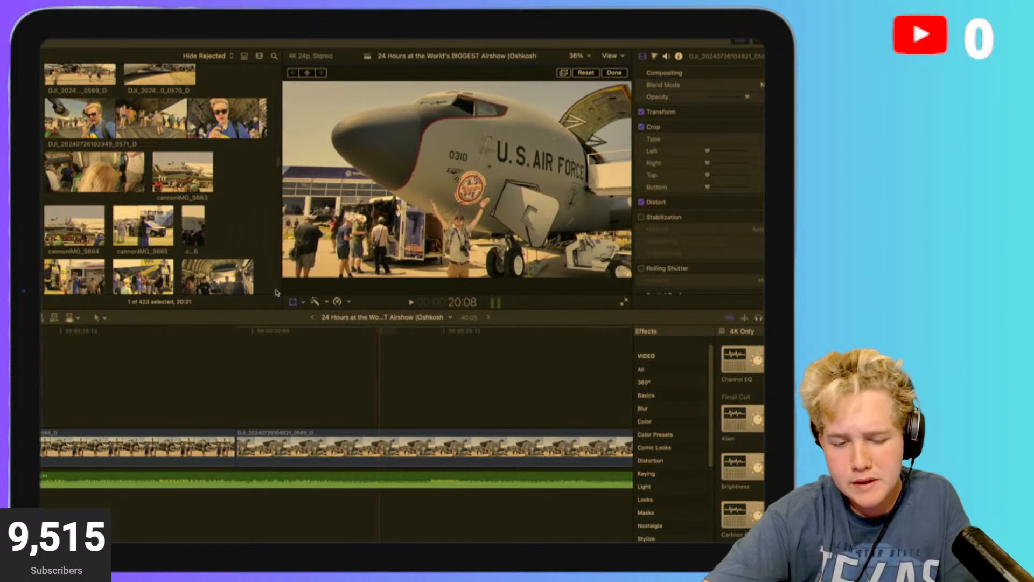
{"action": "left_click_drag", "start_coordinate": [433, 226], "coordinate": [392, 234]}
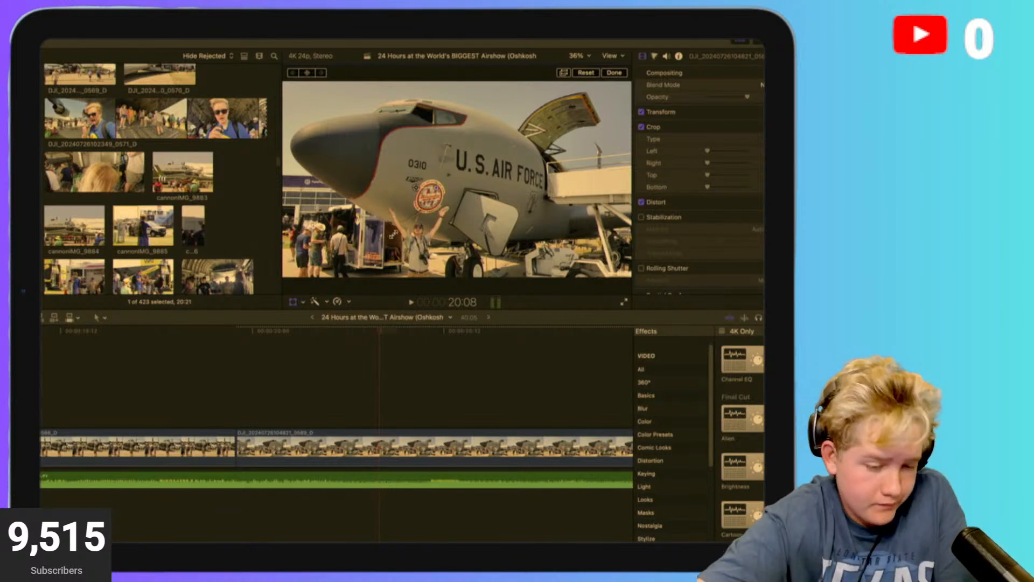
Play from the red-seat clip to the enlarged U.S. Air Force plane shot to review the reframing and pacing.
{"action": "key", "text": "space"}
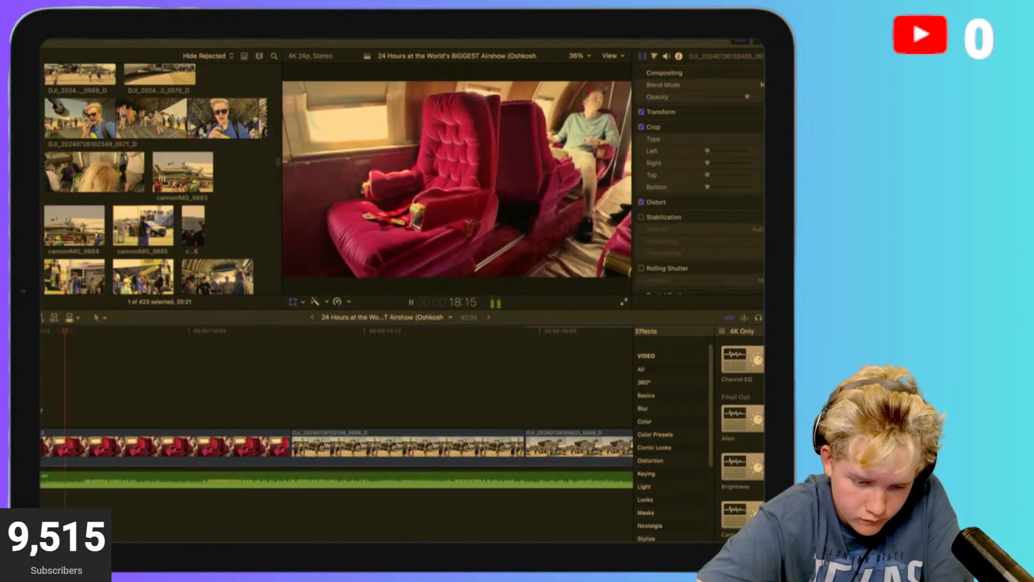
{"action": "key", "text": "space"}
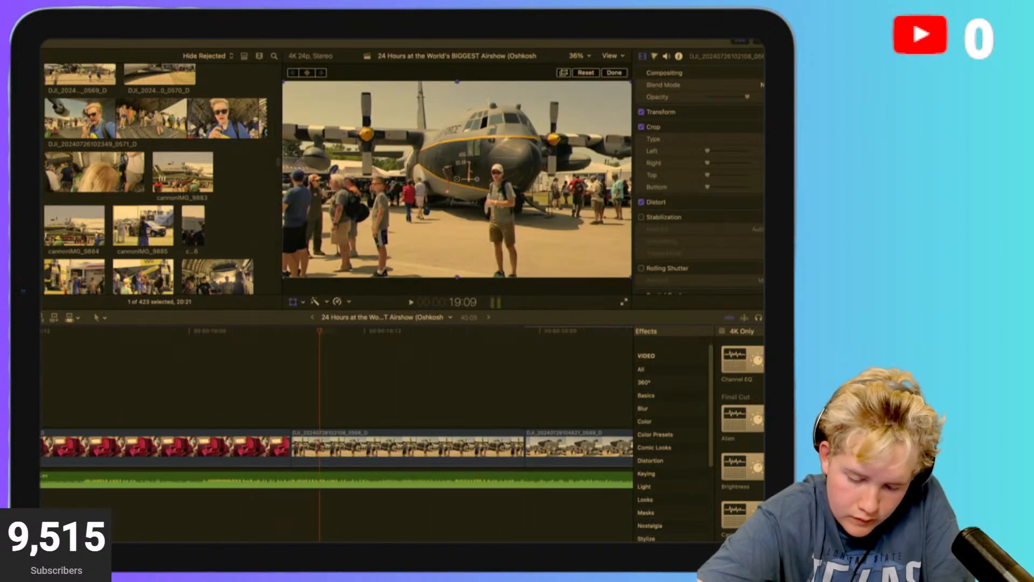
{"action": "key", "text": "space"}
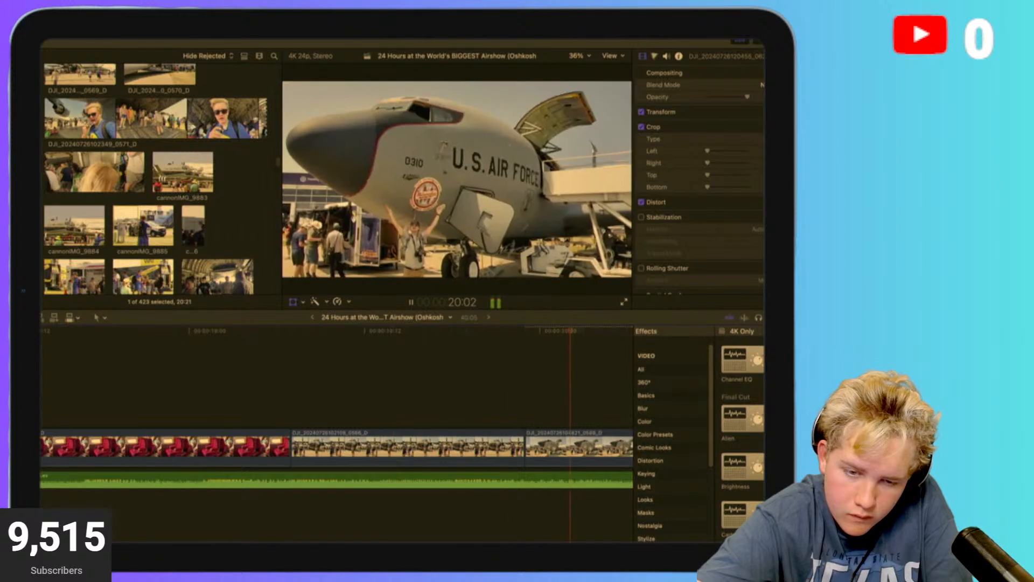
{"action": "key", "text": "space"}
{"action": "left_click", "coordinate": [286, 424]}
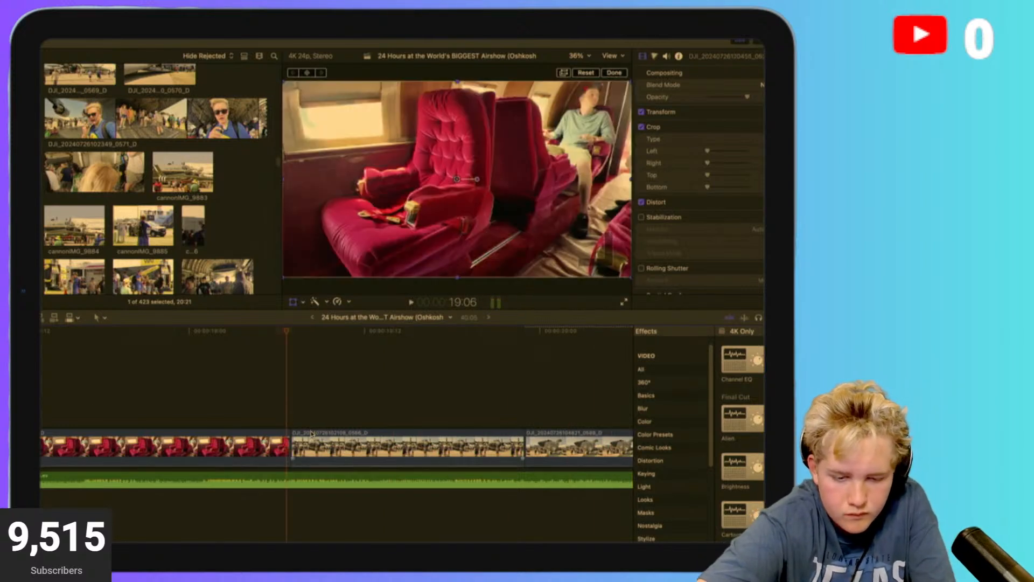
Turn on Stabilization for the propeller-plane clip and the U.S. Air Force plane clip.
{"action": "left_click", "coordinate": [315, 446]}
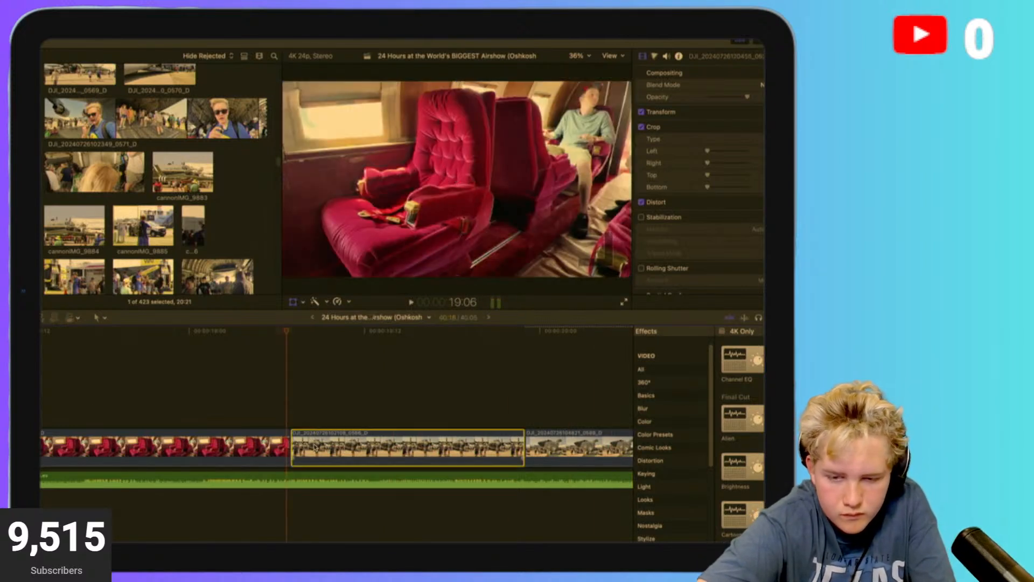
{"action": "left_click", "coordinate": [640, 217]}
{"action": "left_click", "coordinate": [562, 449]}
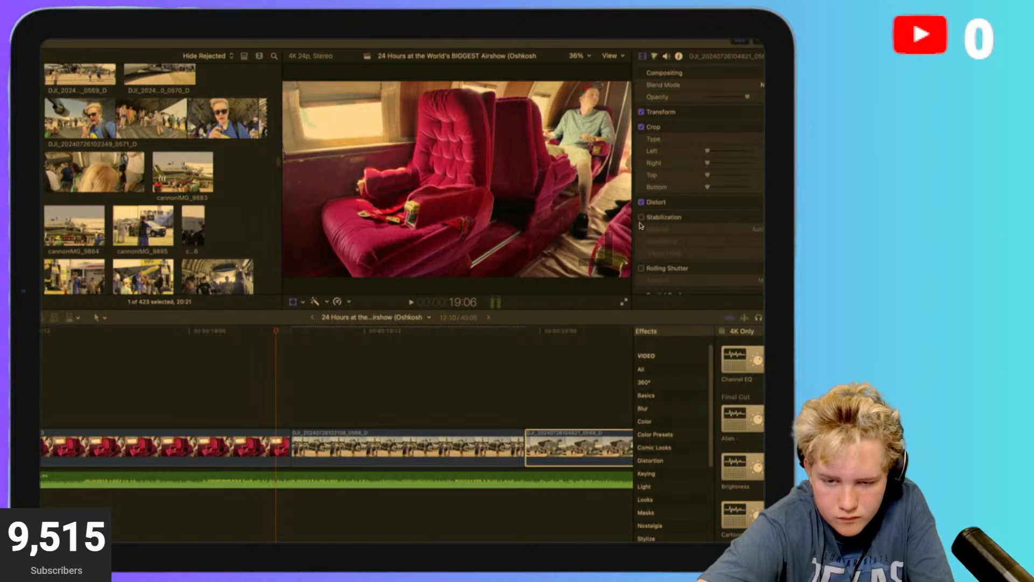
{"action": "scroll", "coordinate": [250, 422], "scroll_direction": "left", "scroll_amount": 6}
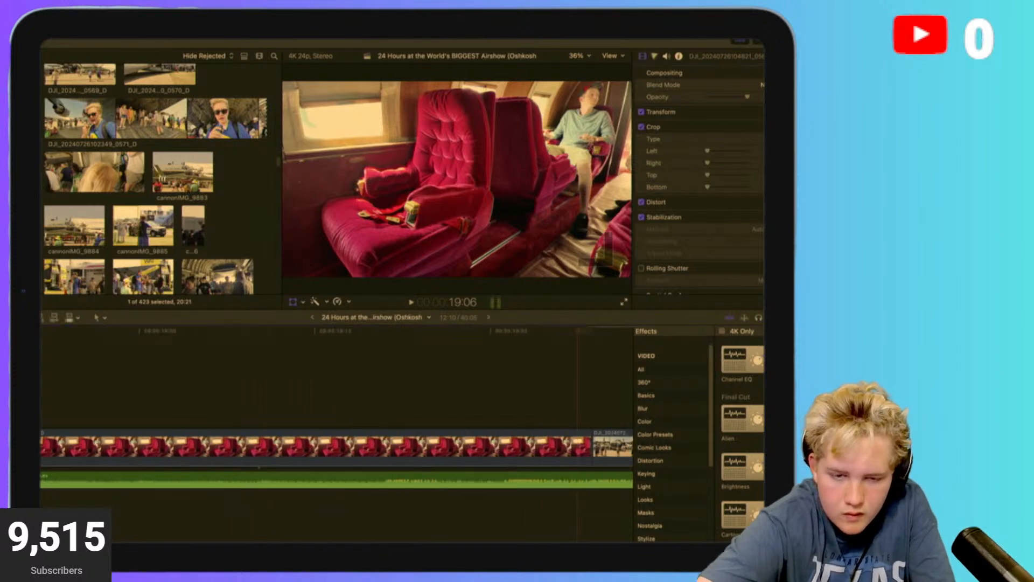
Play the red-seat clip and turn on Stabilization for it.
{"action": "left_click", "coordinate": [46, 423]}
{"action": "key", "text": "space"}
{"action": "scroll", "coordinate": [250, 423], "scroll_direction": "left", "scroll_amount": 3}
{"action": "scroll", "coordinate": [213, 441], "scroll_direction": "left", "scroll_amount": 3}
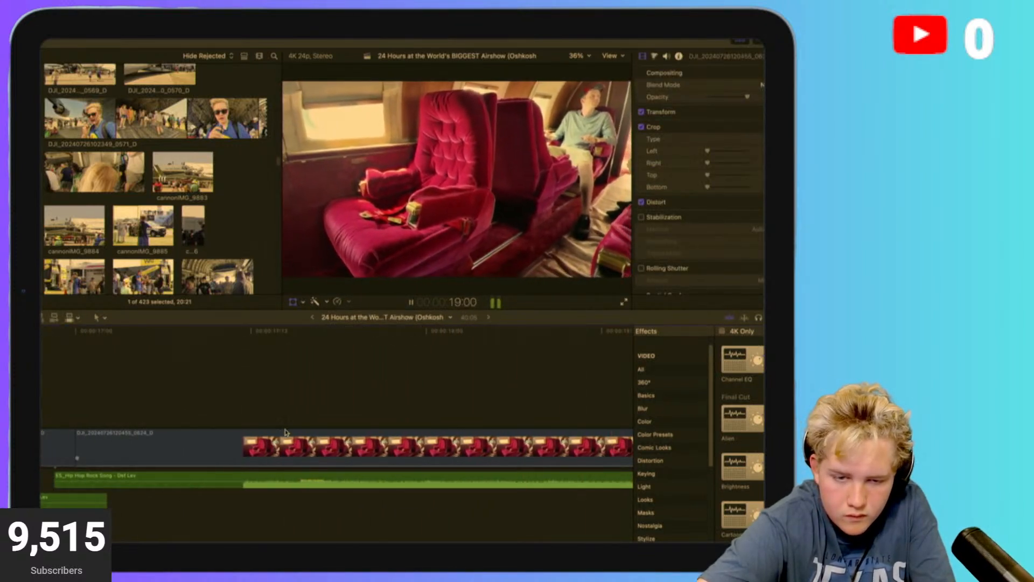
{"action": "left_click", "coordinate": [213, 443]}
{"action": "key", "text": "space"}
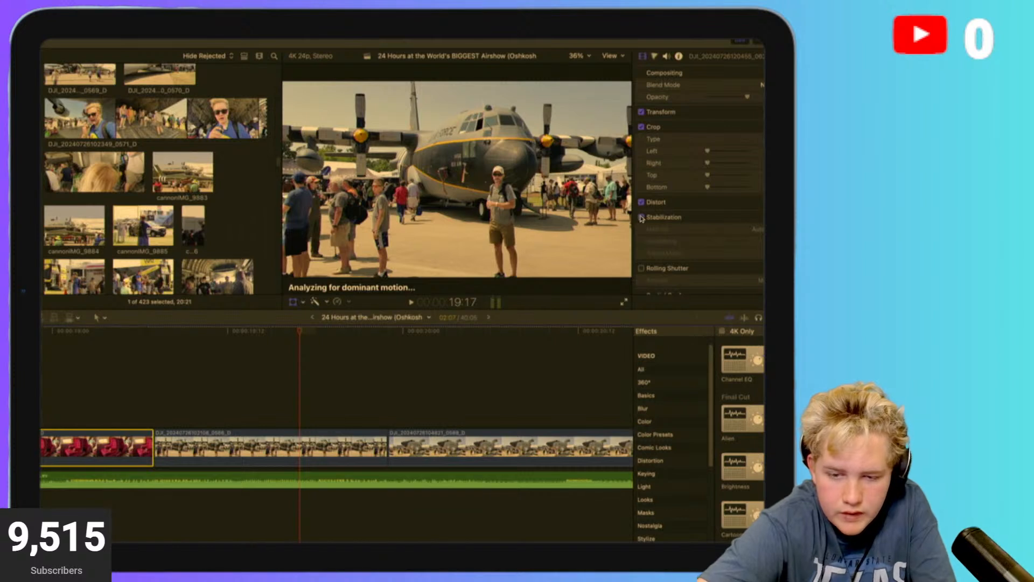
{"action": "key", "text": "super+minus"}
{"action": "key", "text": "super+minus"}
{"action": "key", "text": "super+minus"}
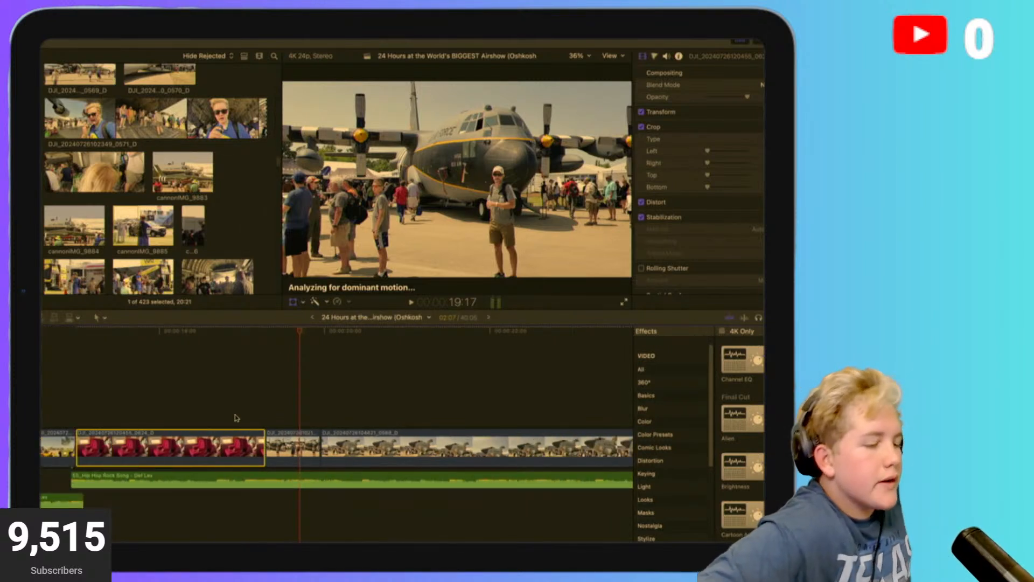
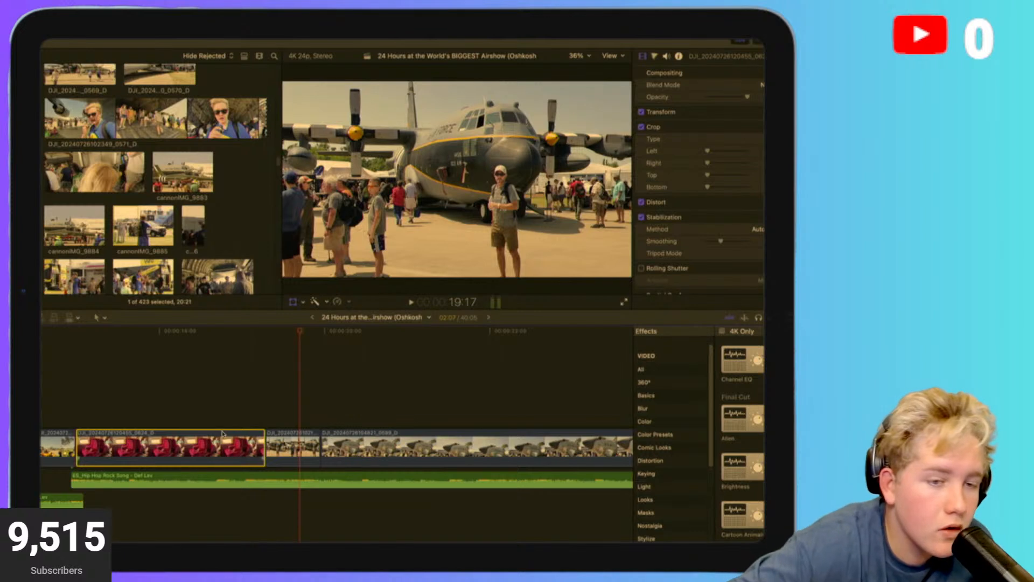
Play from the smoke-trail shot into the stabilized red-seat clip to review the clip and the music change.
{"action": "scroll", "coordinate": [224, 397], "scroll_direction": "left", "scroll_amount": 3}
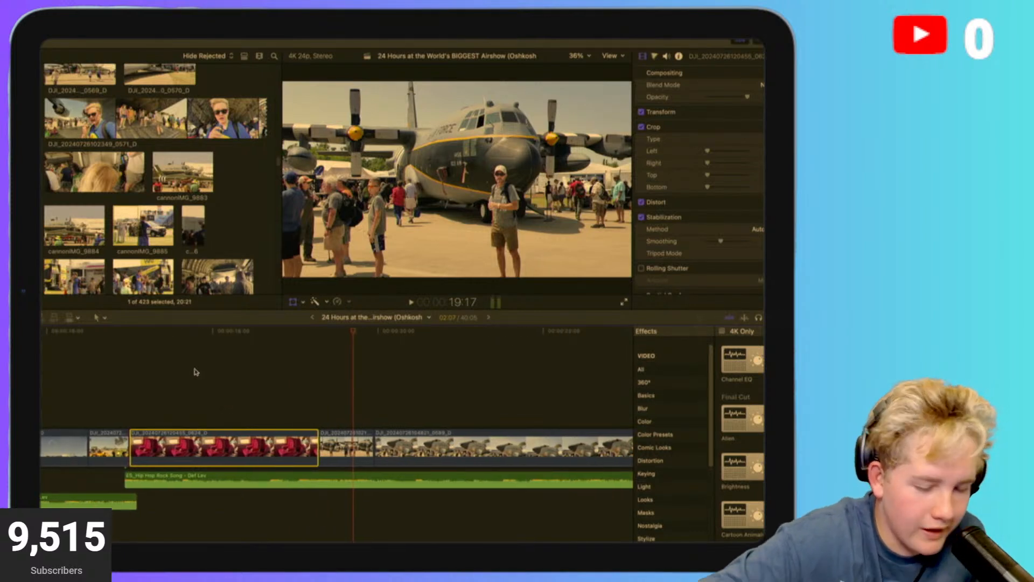
{"action": "left_click", "coordinate": [98, 375]}
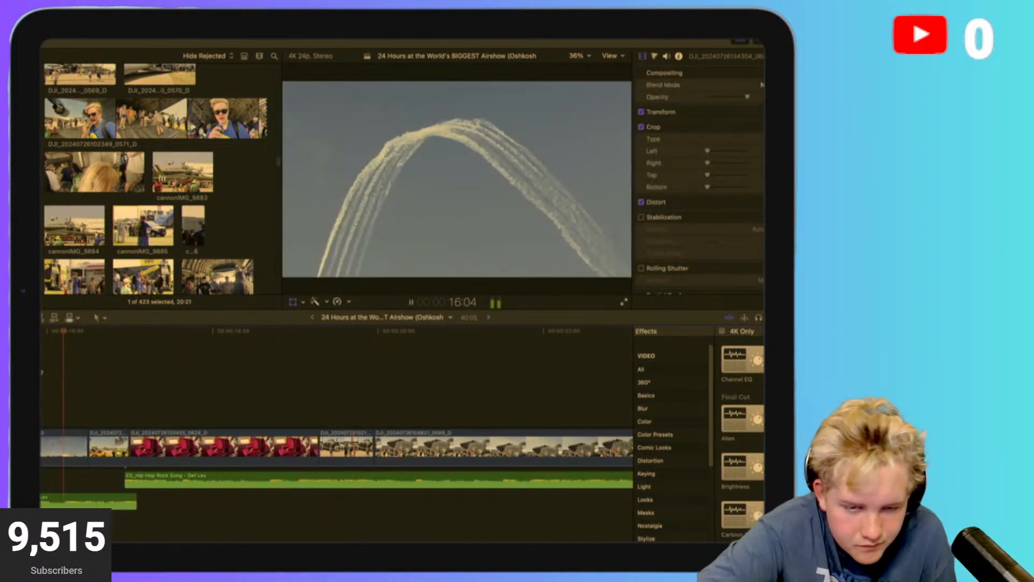
{"action": "key", "text": "space"}
{"action": "key", "text": "space"}
{"action": "key", "text": "space"}
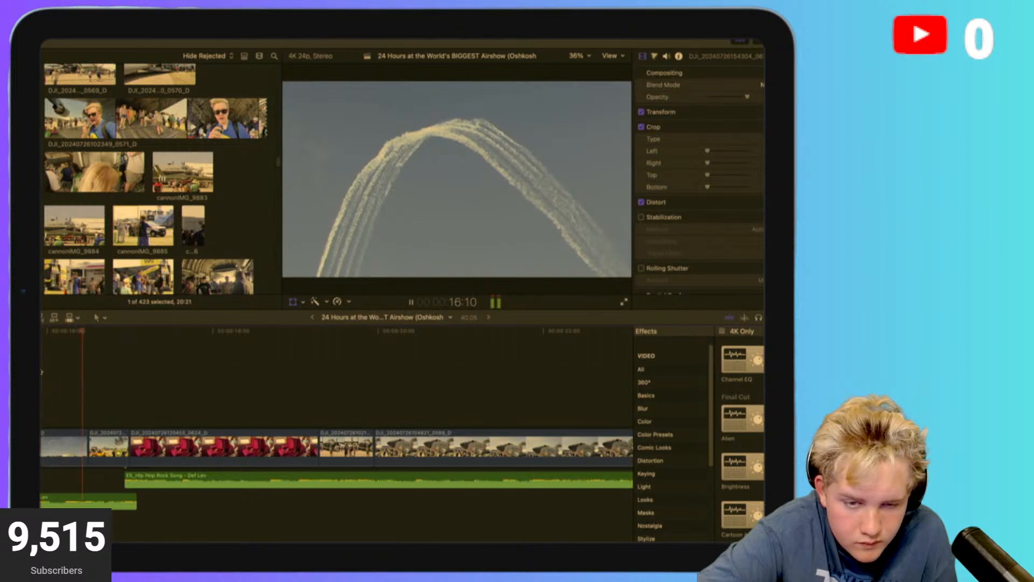
{"action": "key", "text": "space"}
{"action": "scroll", "coordinate": [301, 415], "scroll_direction": "left", "scroll_amount": 10}
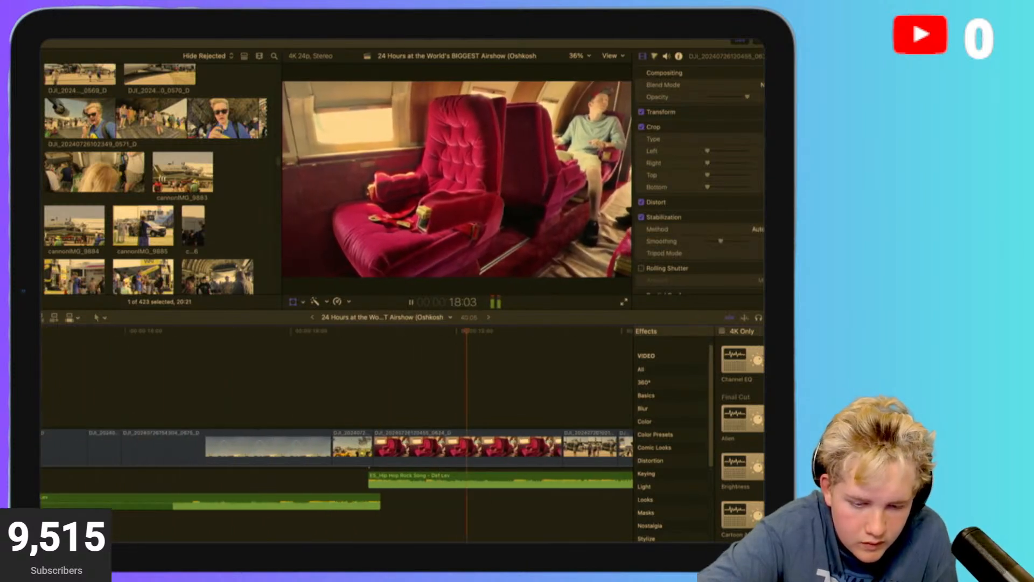
{"action": "key", "text": "space"}
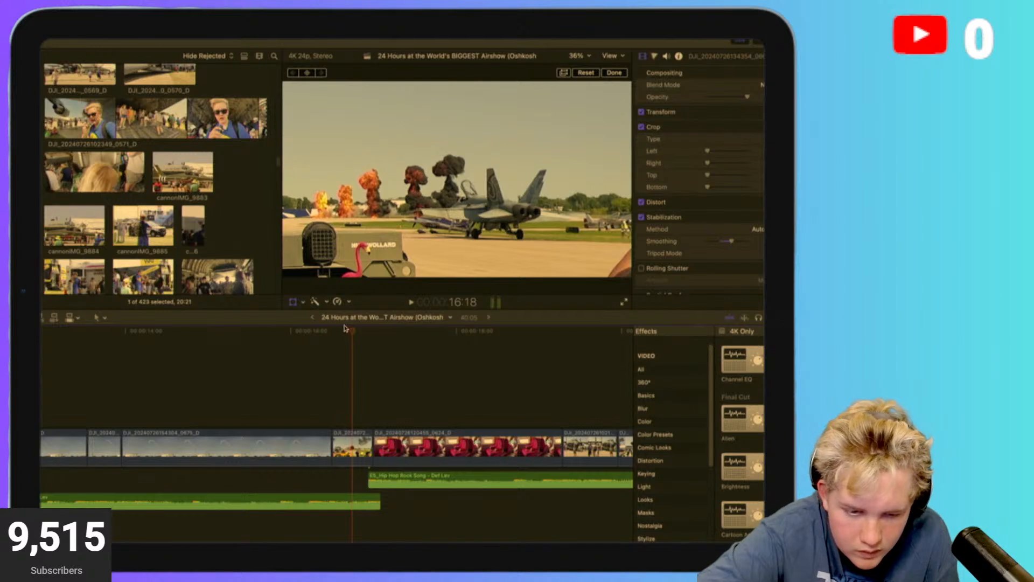
Play again from the smoke-trail shot near 13:09 to the start of the red-seat clip to hear the song's join.
{"action": "left_click", "coordinate": [334, 344]}
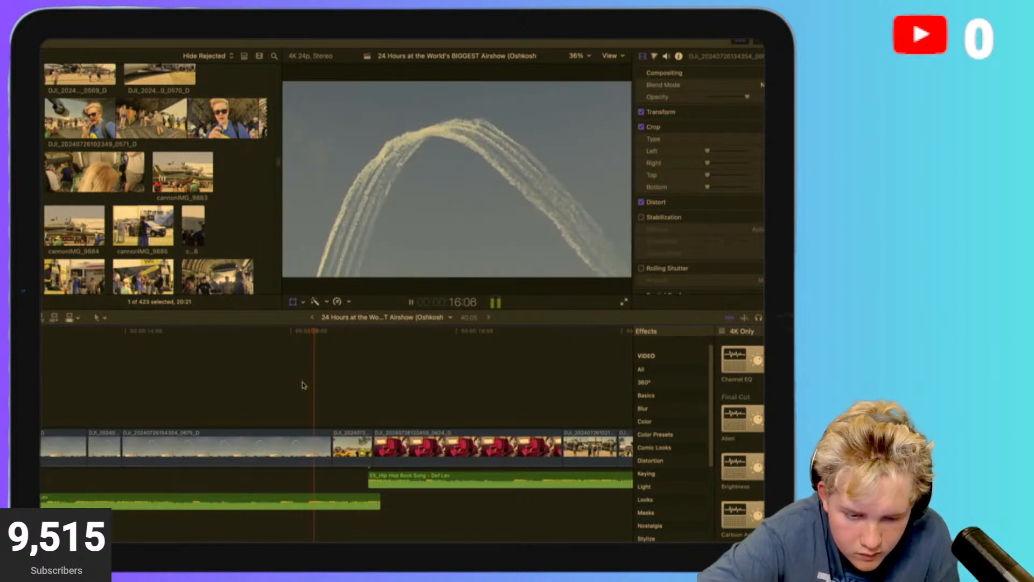
{"action": "key", "text": "space"}
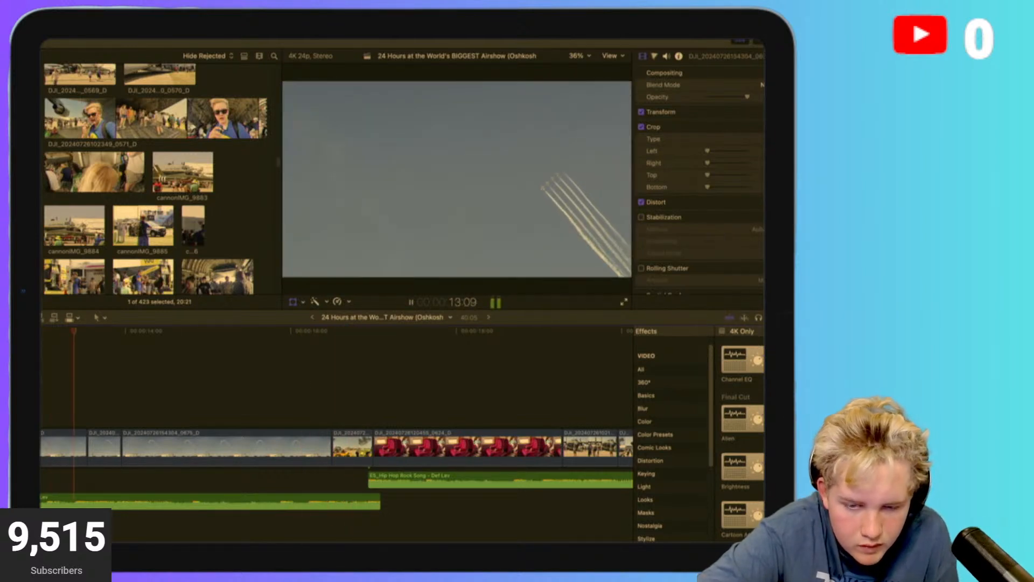
{"action": "key", "text": "super+minus"}
{"action": "key", "text": "super+minus"}
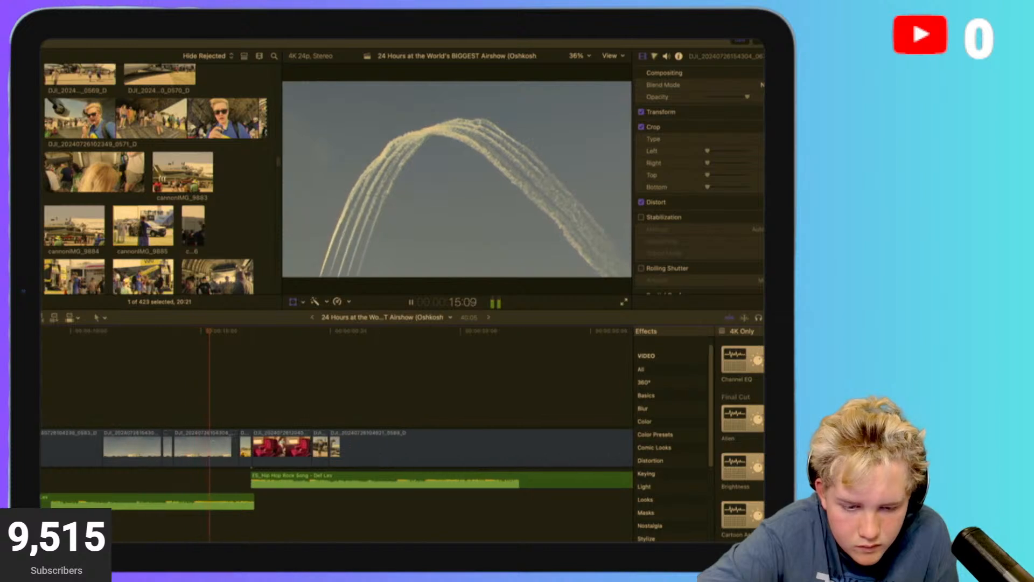
{"action": "key", "text": "super+equal"}
{"action": "key", "text": "super+equal"}
{"action": "key", "text": "super+equal"}
{"action": "key", "text": "space"}
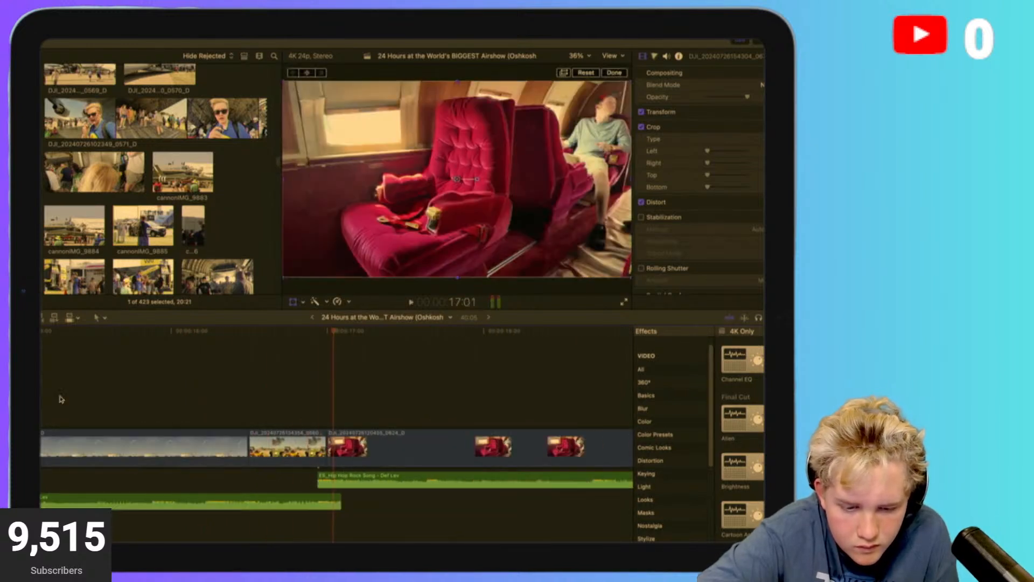
Replay the short stretch around the explosion shot several times to check how the song's two pieces overlap.
{"action": "left_click", "coordinate": [203, 399]}
{"action": "key", "text": "space"}
{"action": "key", "text": "space"}
{"action": "key", "text": "space"}
{"action": "key", "text": "space"}
{"action": "key", "text": "space"}
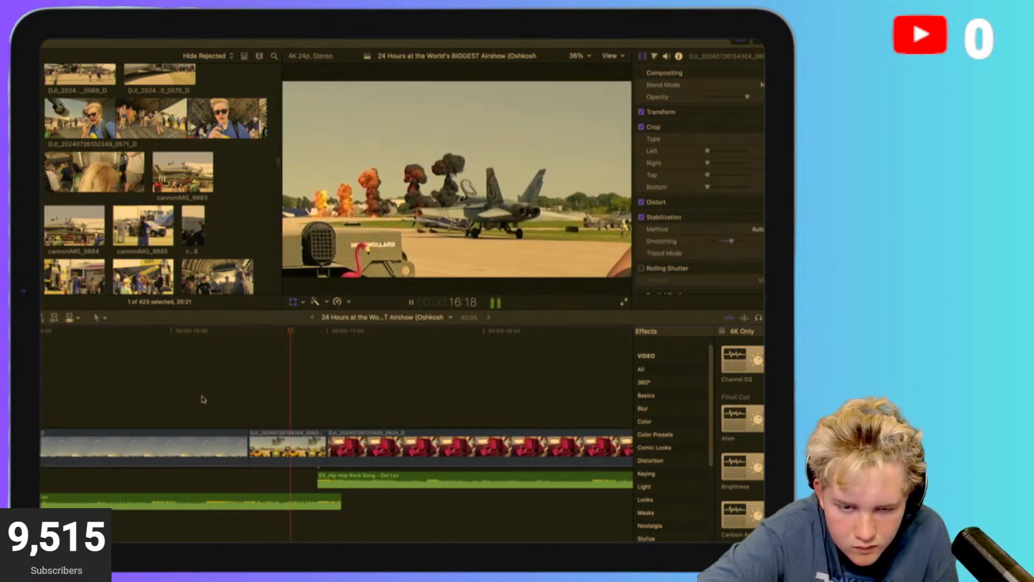
{"action": "key", "text": "space"}
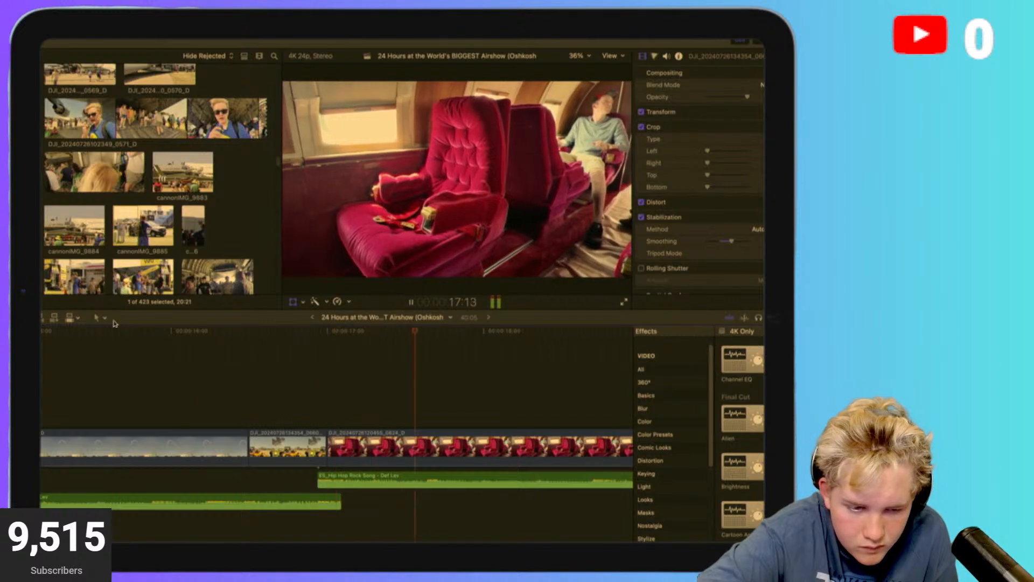
{"action": "left_click", "coordinate": [108, 318]}
{"action": "left_click", "coordinate": [151, 361]}
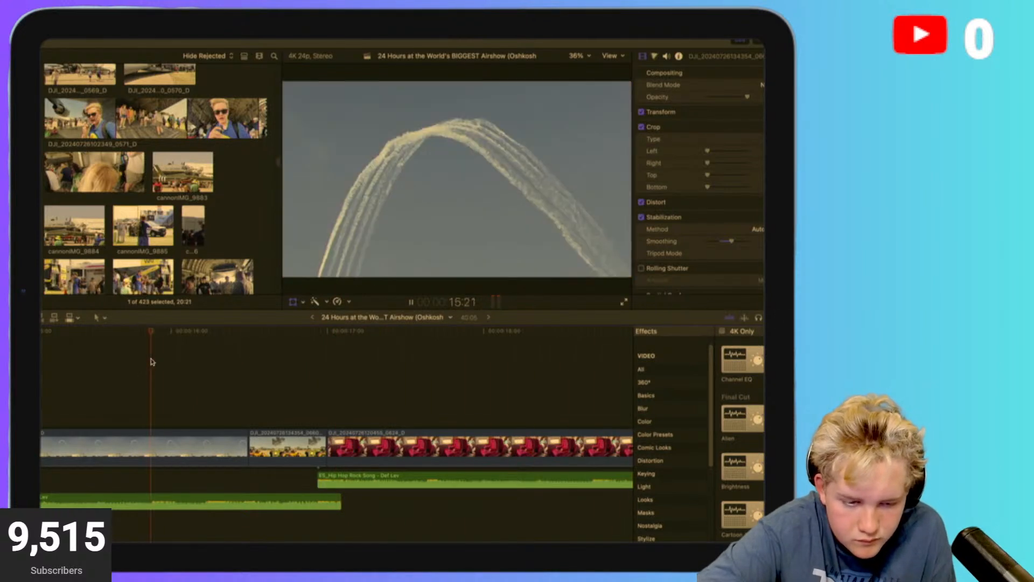
Replay the stretch from the smoke-trail shot through the explosion shot to judge the timing of the song's join.
{"action": "left_click", "coordinate": [107, 320]}
{"action": "left_click", "coordinate": [111, 355]}
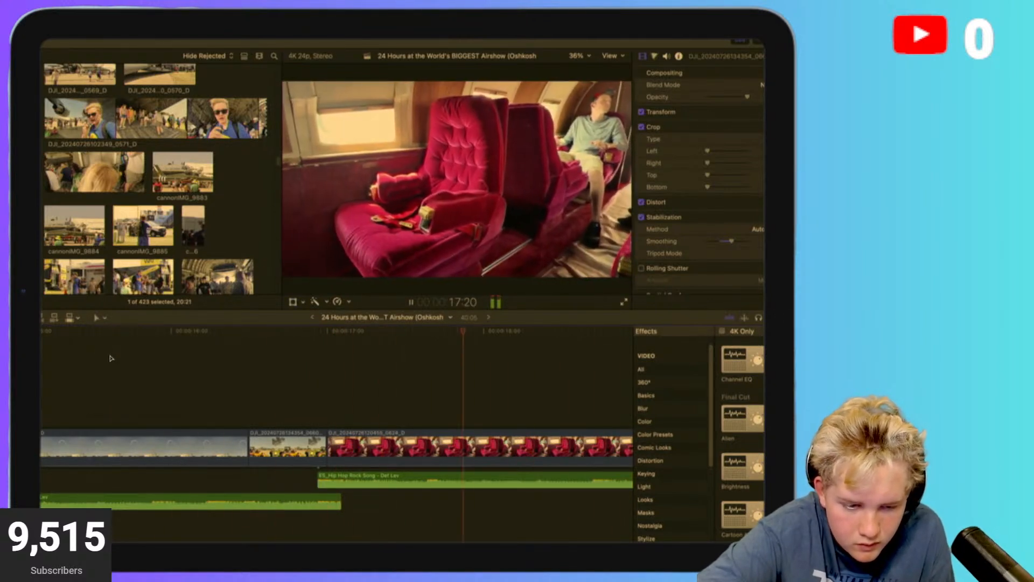
{"action": "key", "text": "space"}
{"action": "left_click", "coordinate": [111, 367]}
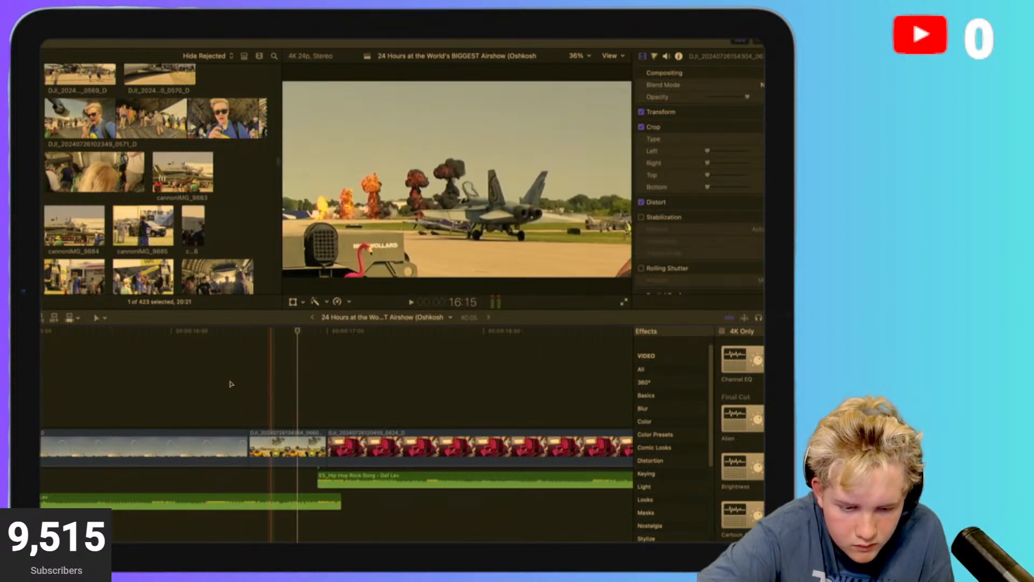
{"action": "left_click", "coordinate": [198, 384]}
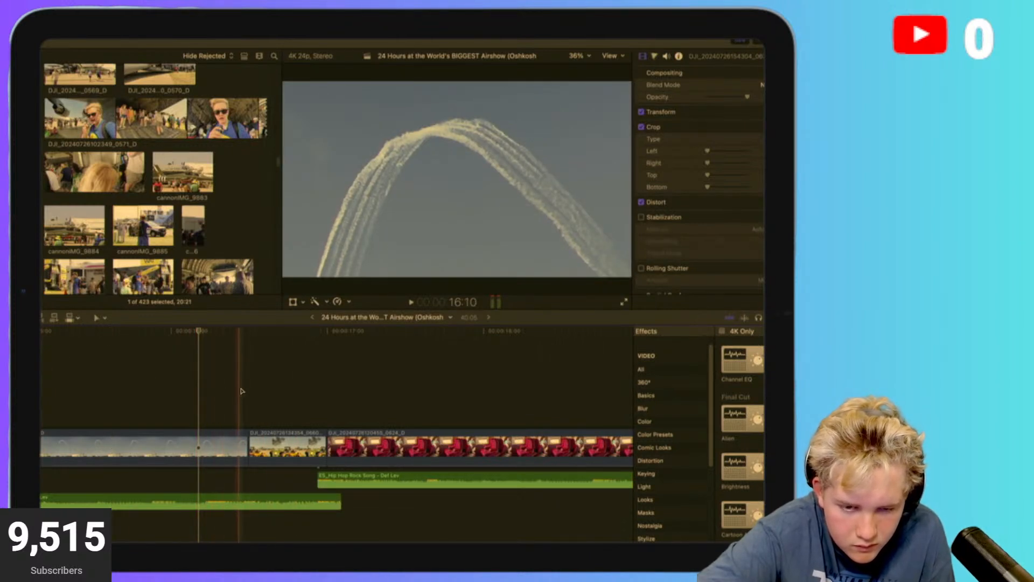
{"action": "left_click", "coordinate": [92, 393]}
{"action": "key", "text": "space"}
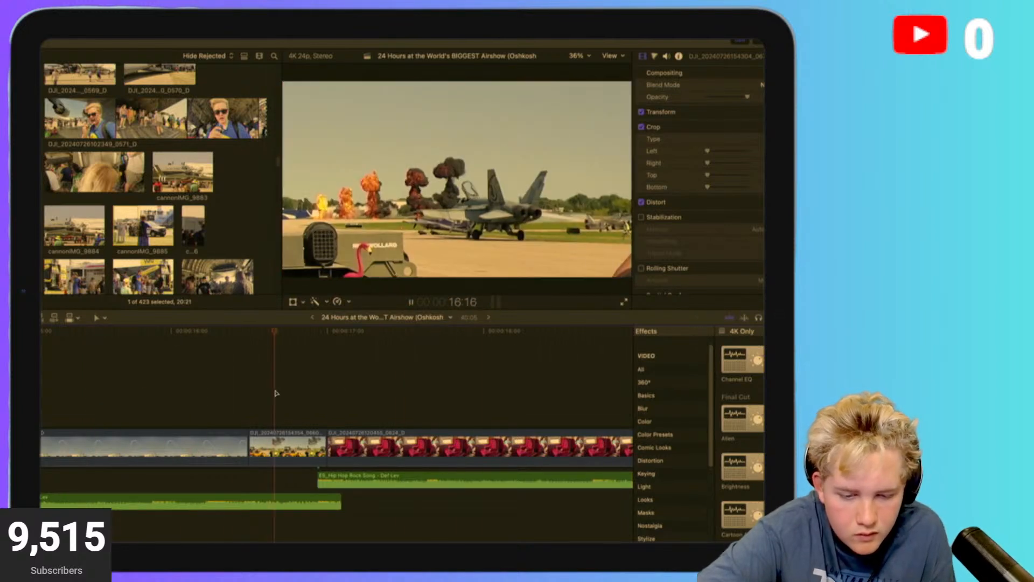
{"action": "left_click", "coordinate": [164, 377]}
{"action": "key", "text": "space"}
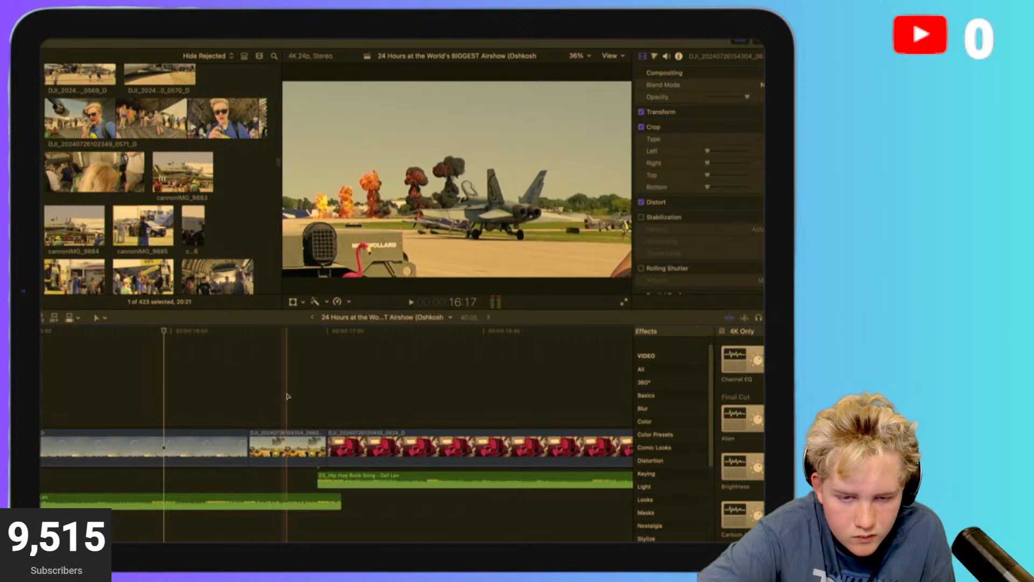
Play through the red-seat clip and cut the first few frames off the propeller-plane clip that follows it.
{"action": "key", "text": "space"}
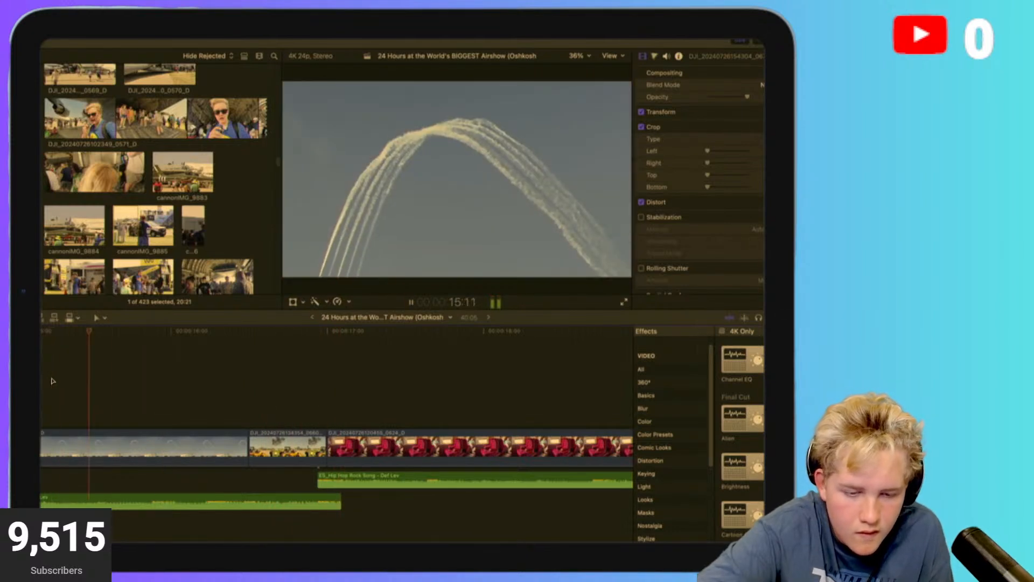
{"action": "scroll", "coordinate": [52, 380], "scroll_direction": "right", "scroll_amount": 2}
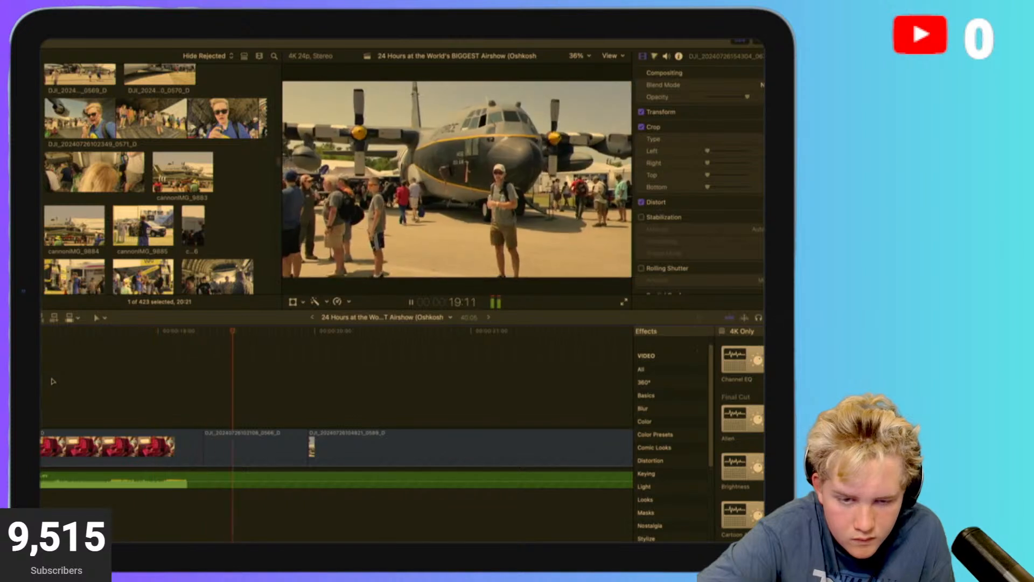
{"action": "key", "text": "space"}
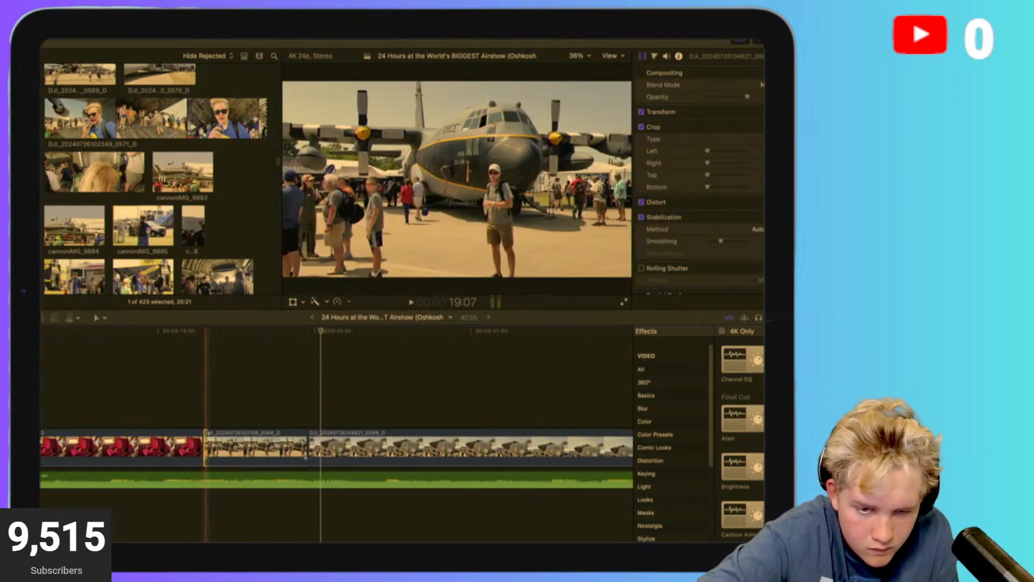
{"action": "left_click_drag", "start_coordinate": [205, 447], "coordinate": [220, 437]}
{"action": "left_click", "coordinate": [214, 447]}
{"action": "key", "text": "BackSpace"}
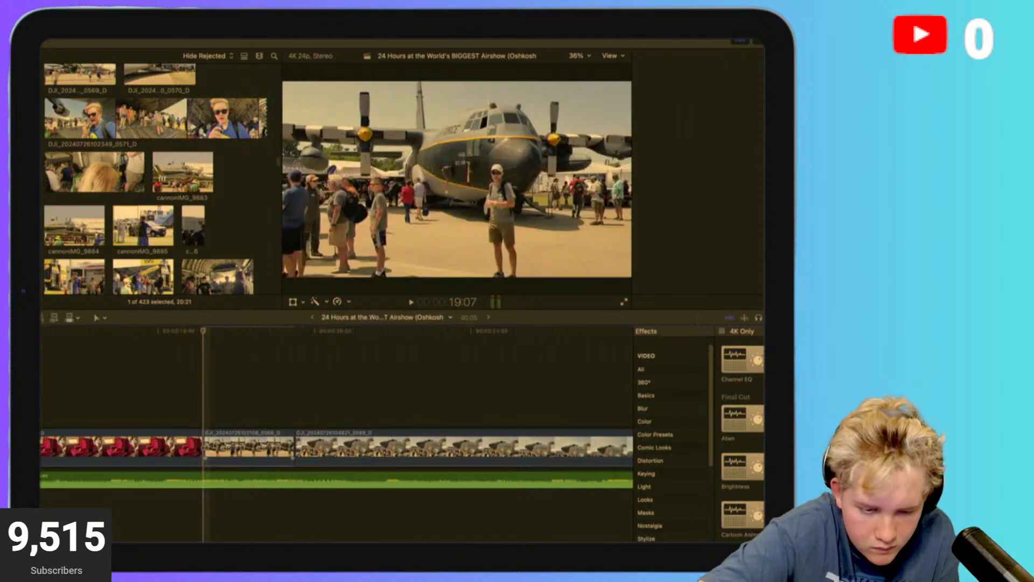
Extend the end of the propeller-plane clip slightly and play the change into the U.S. Air Force plane clip.
{"action": "left_click_drag", "start_coordinate": [294, 447], "coordinate": [294, 447]}
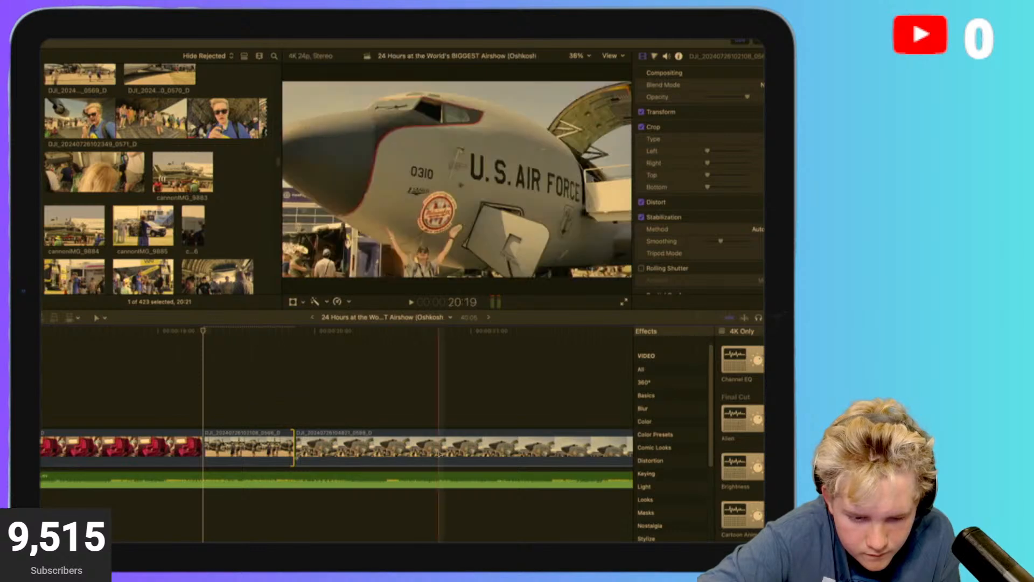
{"action": "left_click", "coordinate": [106, 317]}
{"action": "left_click", "coordinate": [118, 330]}
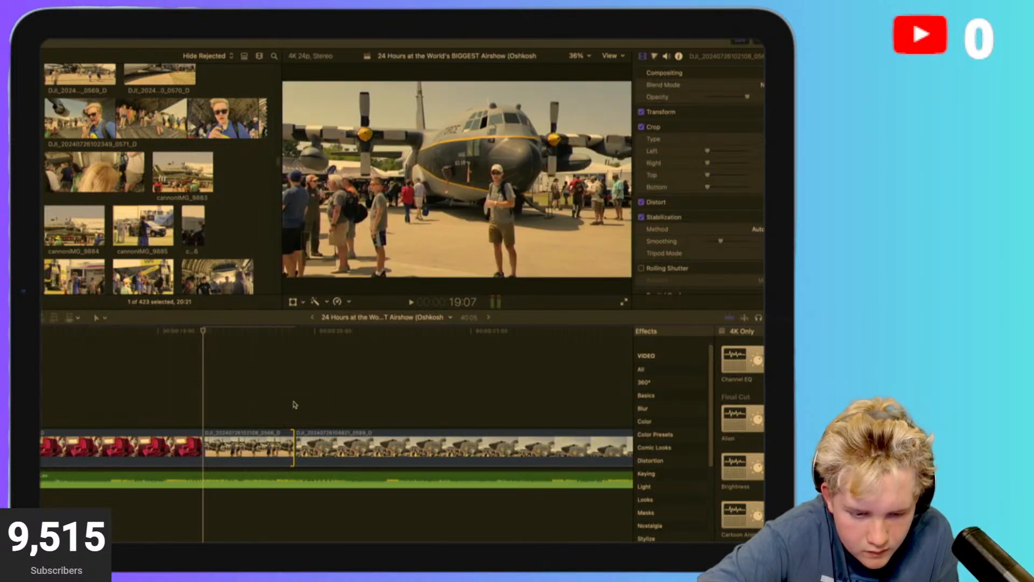
{"action": "left_click_drag", "start_coordinate": [294, 459], "coordinate": [302, 459]}
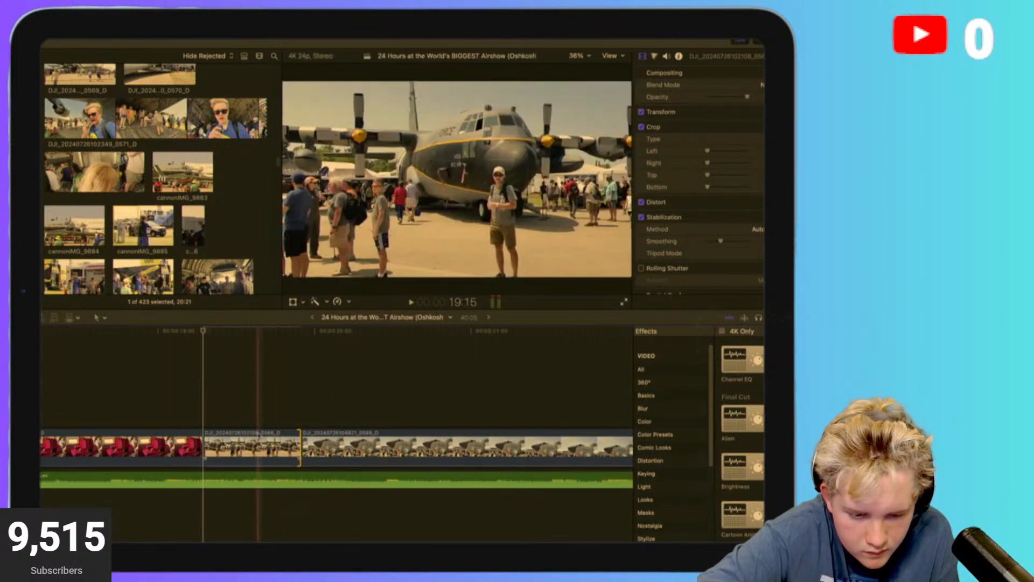
{"action": "key", "text": "space"}
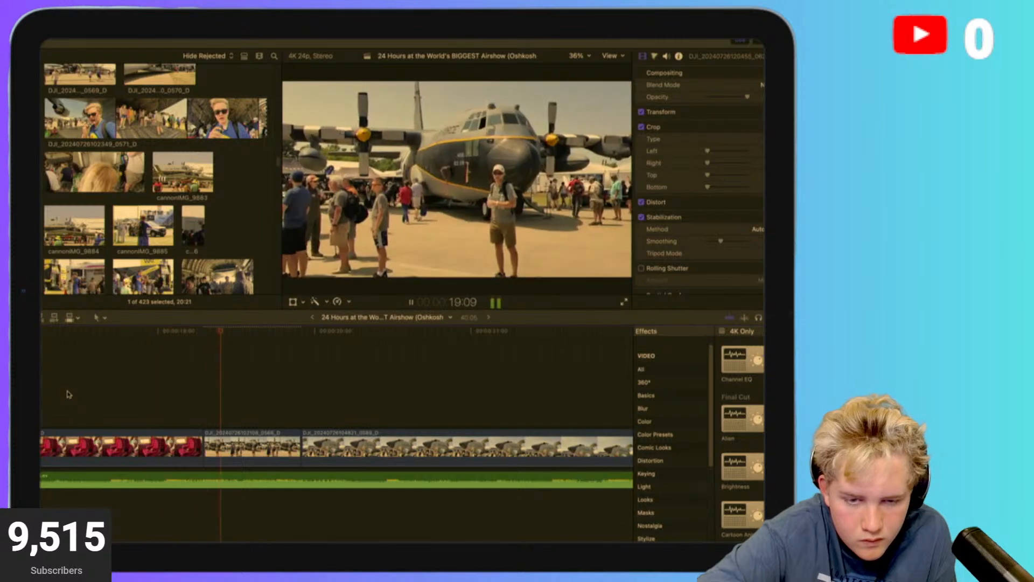
{"action": "key", "text": "space"}
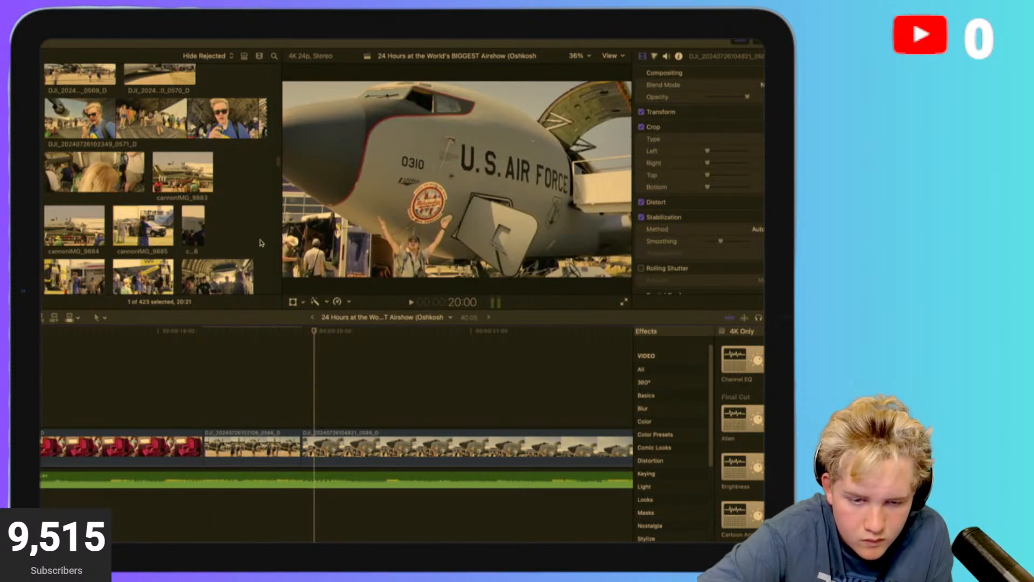
Show the U.S. Air Force plane clip at its start, 19:23, and reset its Transform framing.
{"action": "left_click", "coordinate": [358, 449]}
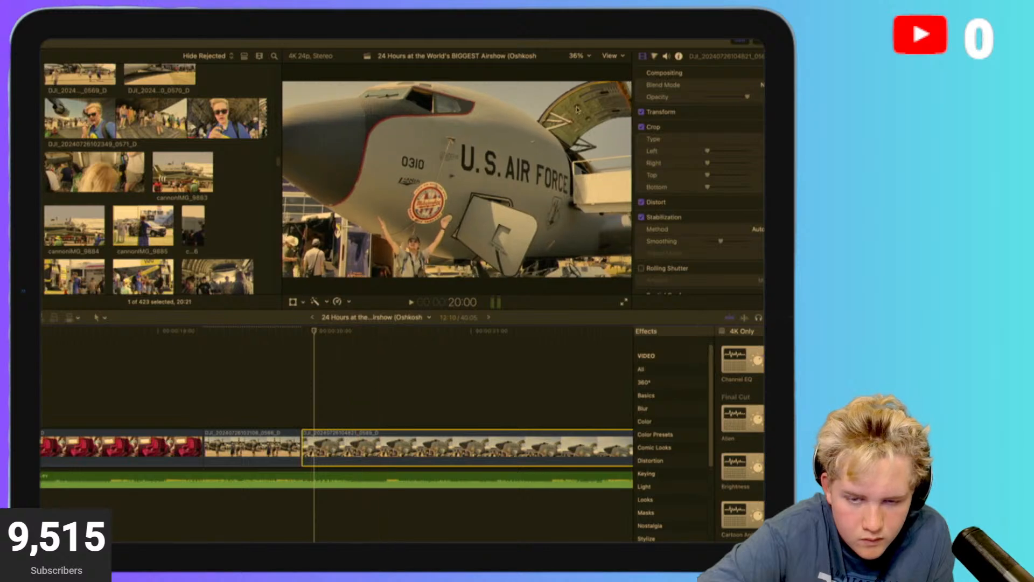
{"action": "left_click", "coordinate": [291, 401]}
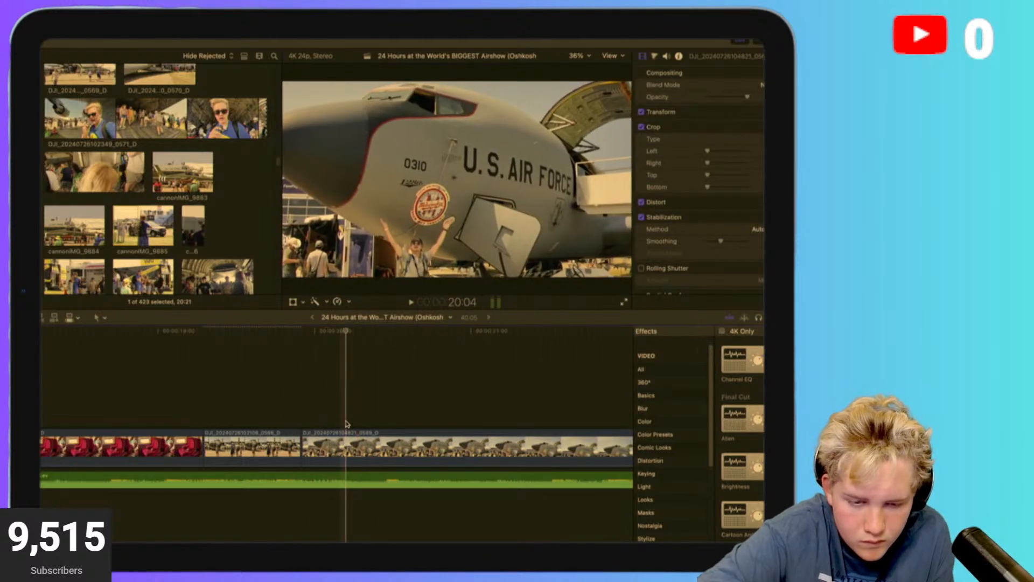
{"action": "left_click", "coordinate": [350, 445]}
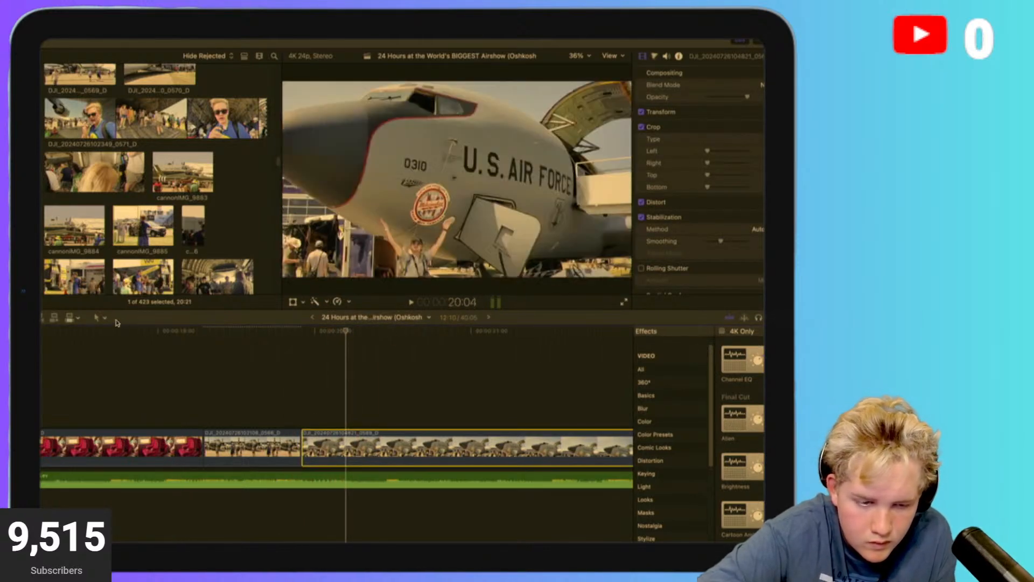
{"action": "left_click", "coordinate": [104, 318]}
{"action": "left_click", "coordinate": [114, 331]}
{"action": "left_click", "coordinate": [312, 413]}
{"action": "key", "text": "super+minus"}
{"action": "key", "text": "super+minus"}
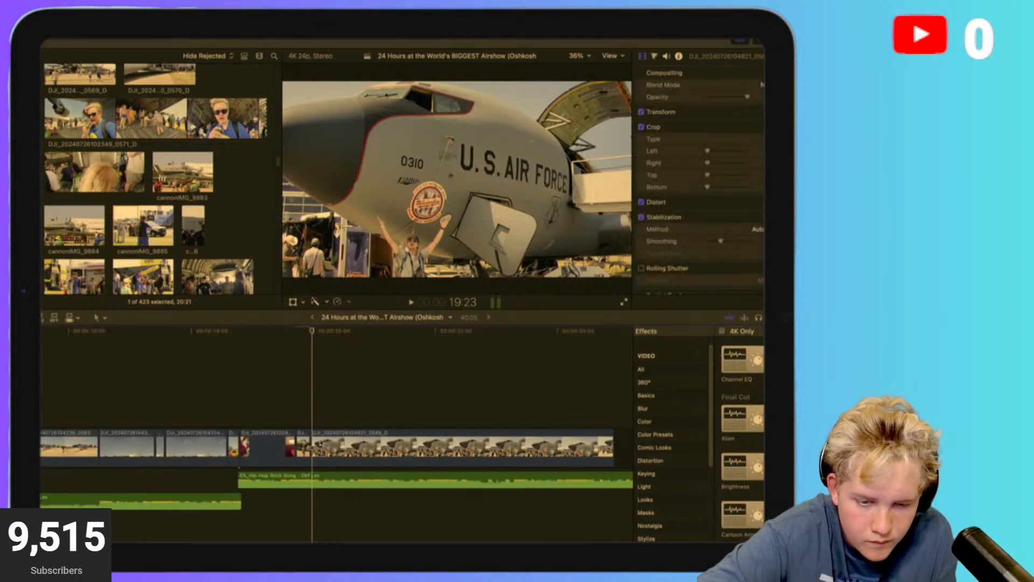
{"action": "left_click", "coordinate": [319, 443]}
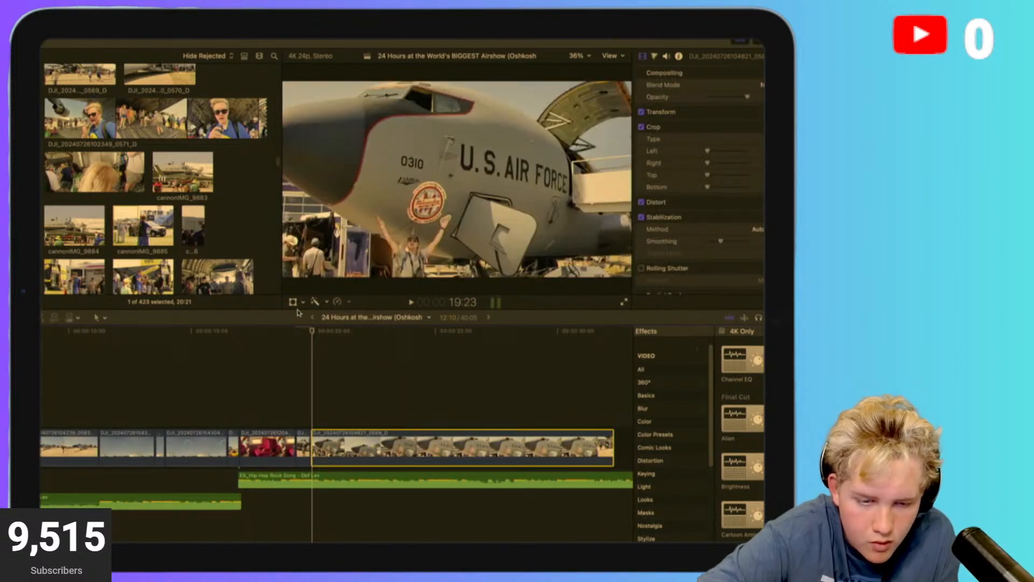
{"action": "left_click", "coordinate": [294, 302]}
{"action": "left_click_drag", "start_coordinate": [327, 251], "coordinate": [362, 251]}
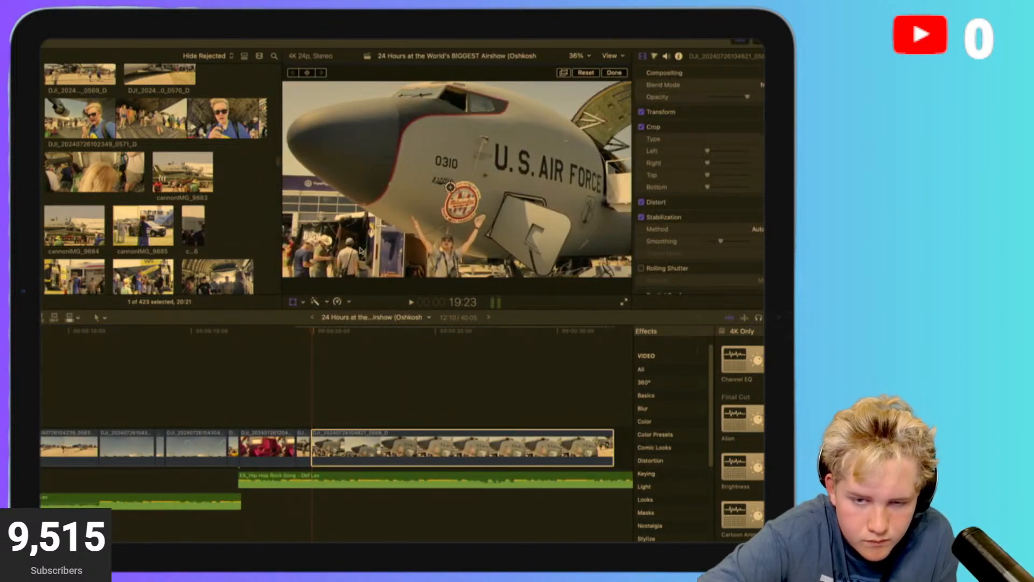
{"action": "left_click", "coordinate": [586, 72]}
Enlarge the U.S. Air Force plane clip slightly, shift the picture sideways within the frame, and play the result.
{"action": "left_click_drag", "start_coordinate": [284, 278], "coordinate": [266, 300]}
{"action": "left_click_drag", "start_coordinate": [379, 201], "coordinate": [357, 205]}
{"action": "left_click", "coordinate": [220, 403]}
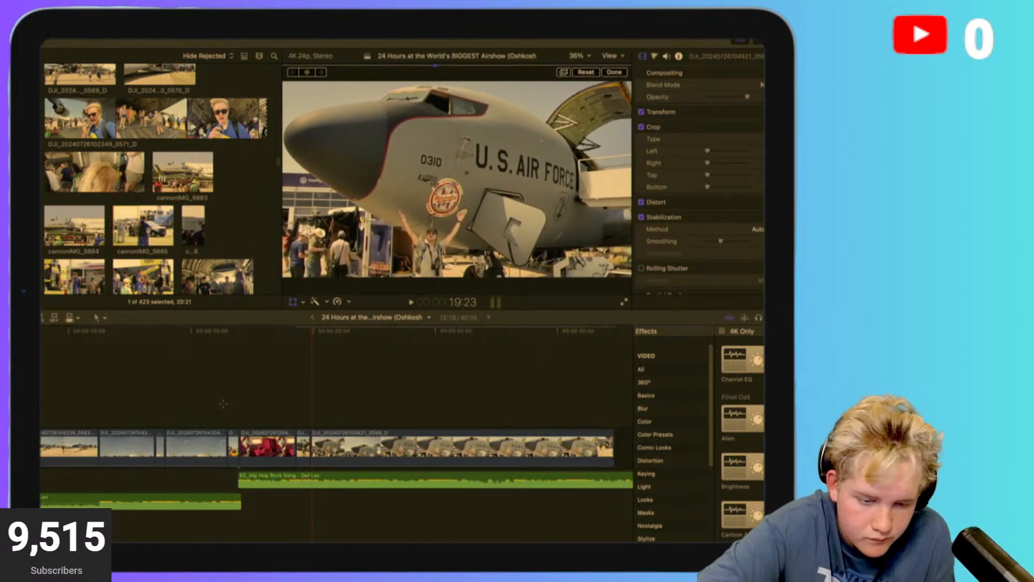
{"action": "key", "text": "space"}
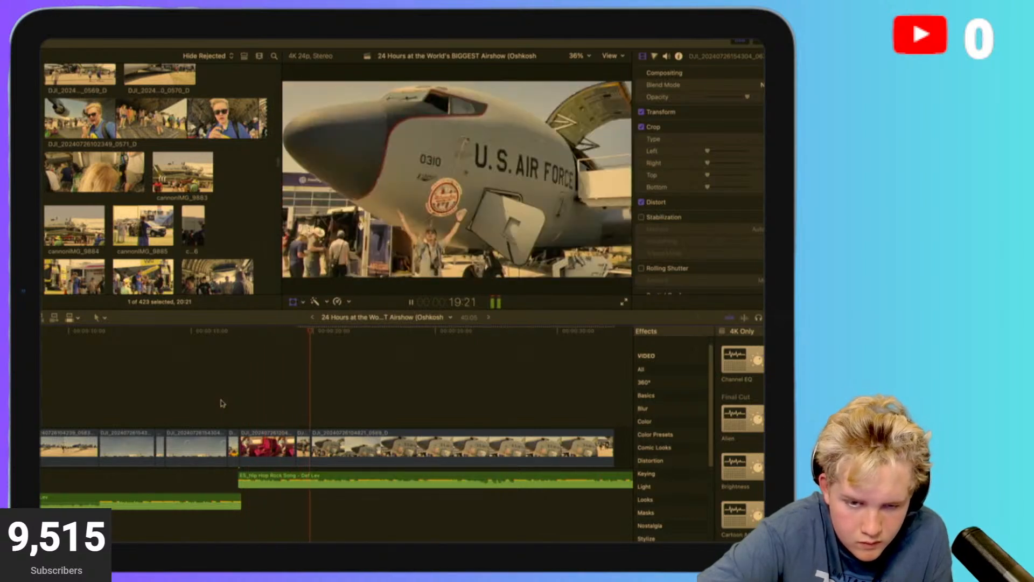
{"action": "key", "text": "space"}
Reframe the propeller-plane clip at 19:09 by repositioning and rescaling its picture around the plane and the man in front.
{"action": "left_click", "coordinate": [293, 407]}
{"action": "left_click", "coordinate": [299, 418]}
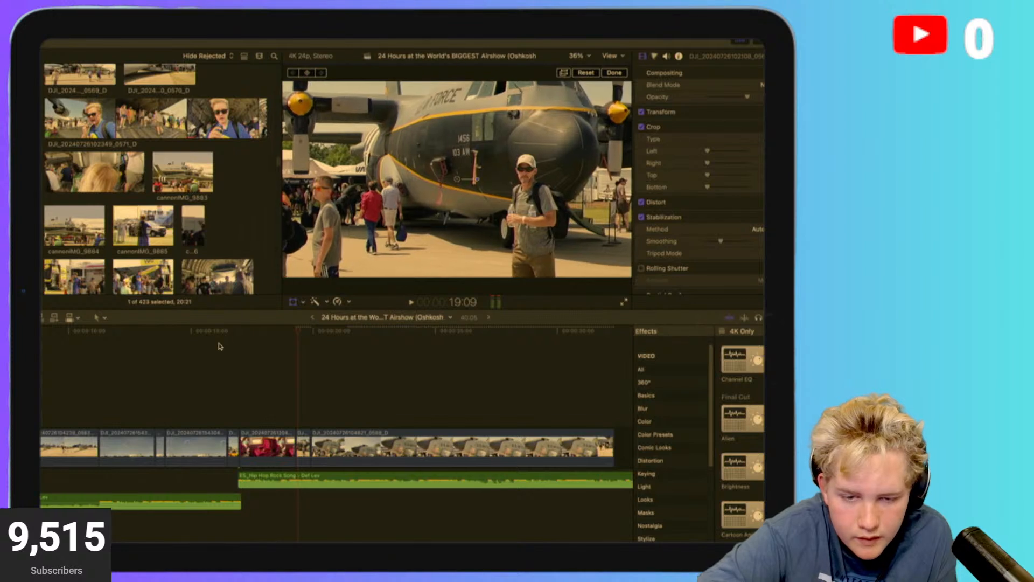
{"action": "left_click_drag", "start_coordinate": [415, 179], "coordinate": [413, 186]}
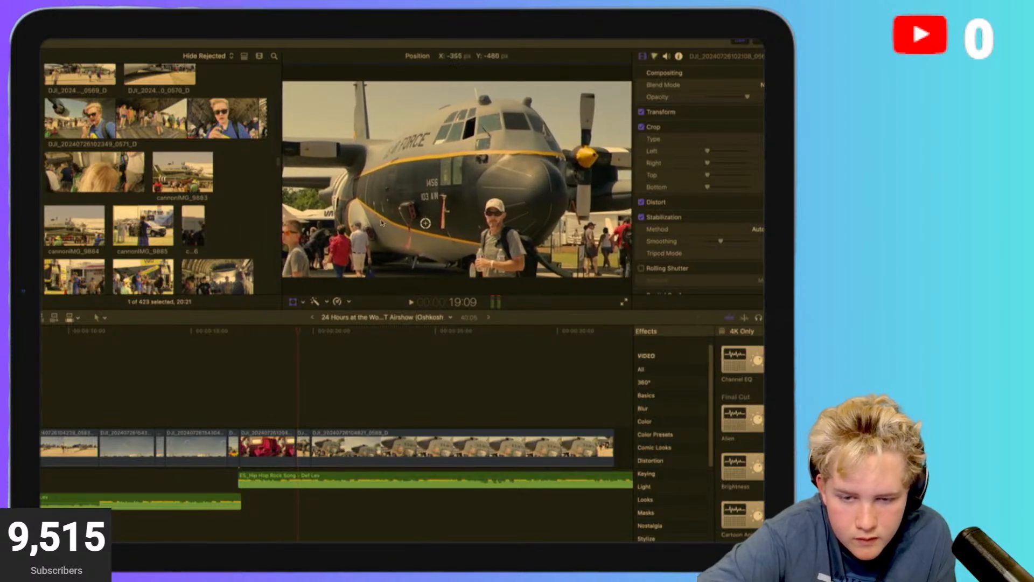
{"action": "left_click_drag", "start_coordinate": [479, 209], "coordinate": [638, 83]}
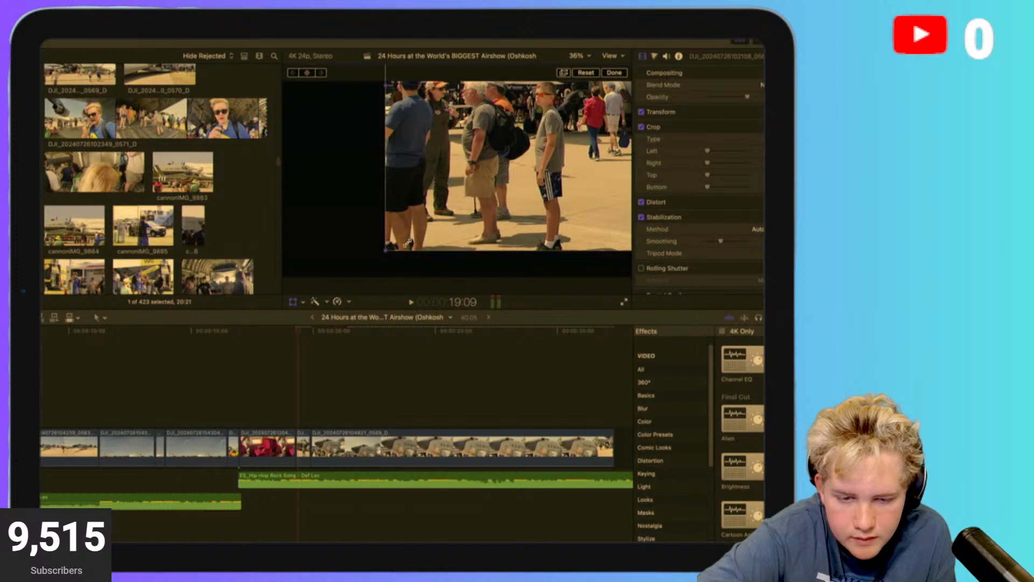
{"action": "left_click_drag", "start_coordinate": [386, 250], "coordinate": [406, 239]}
{"action": "left_click_drag", "start_coordinate": [492, 164], "coordinate": [247, 295]}
Play from about 12:00 in the smoke-trail footage through to the U.S. Air Force plane clip to review the edits.
{"action": "left_click", "coordinate": [182, 401]}
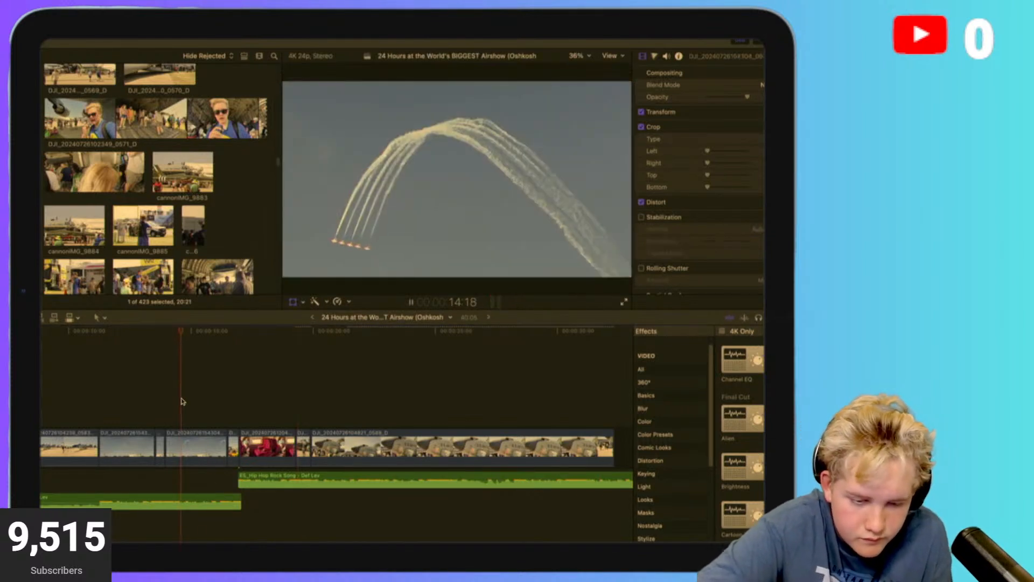
{"action": "left_click", "coordinate": [115, 401]}
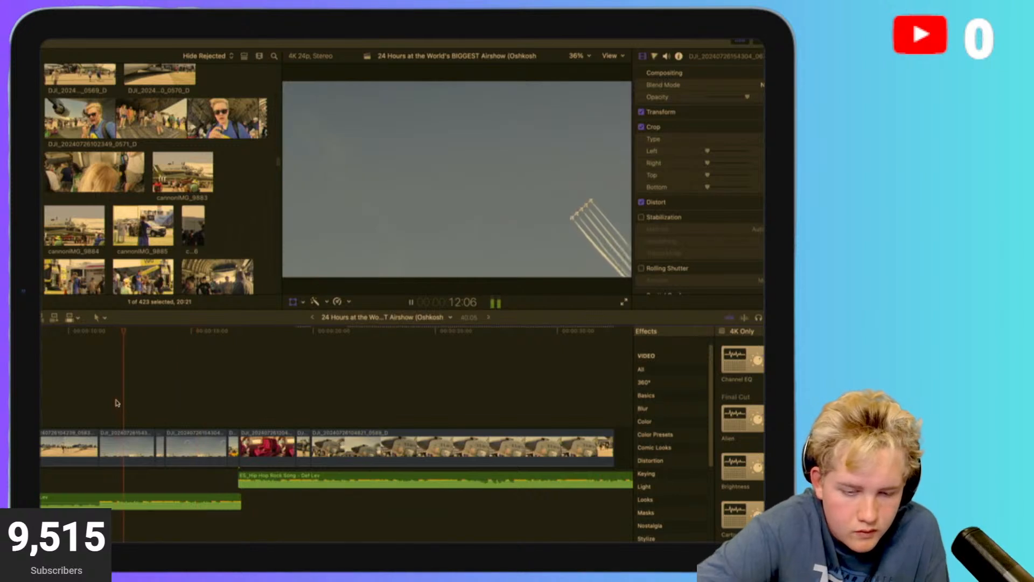
{"action": "left_click", "coordinate": [117, 403]}
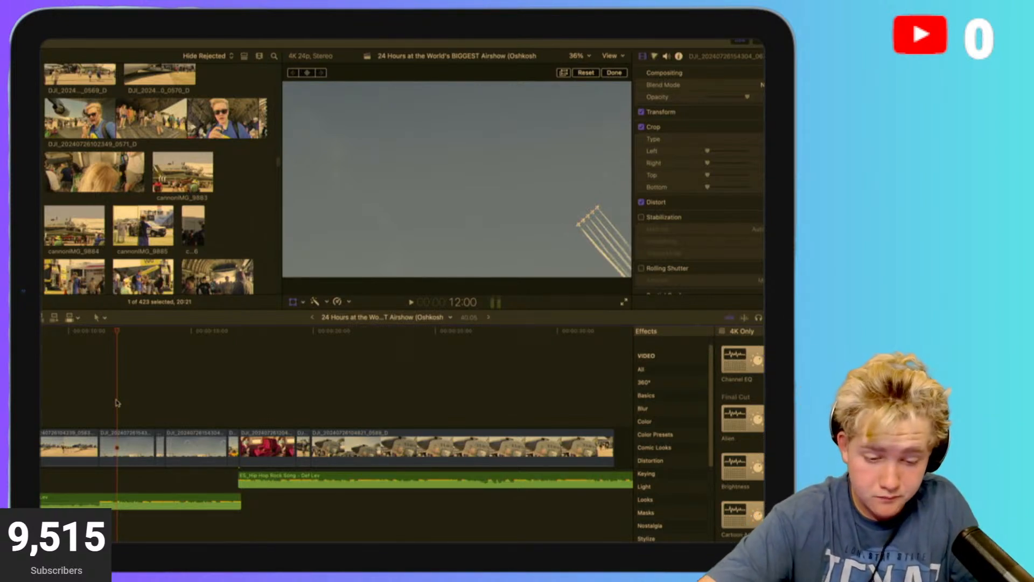
{"action": "key", "text": "space"}
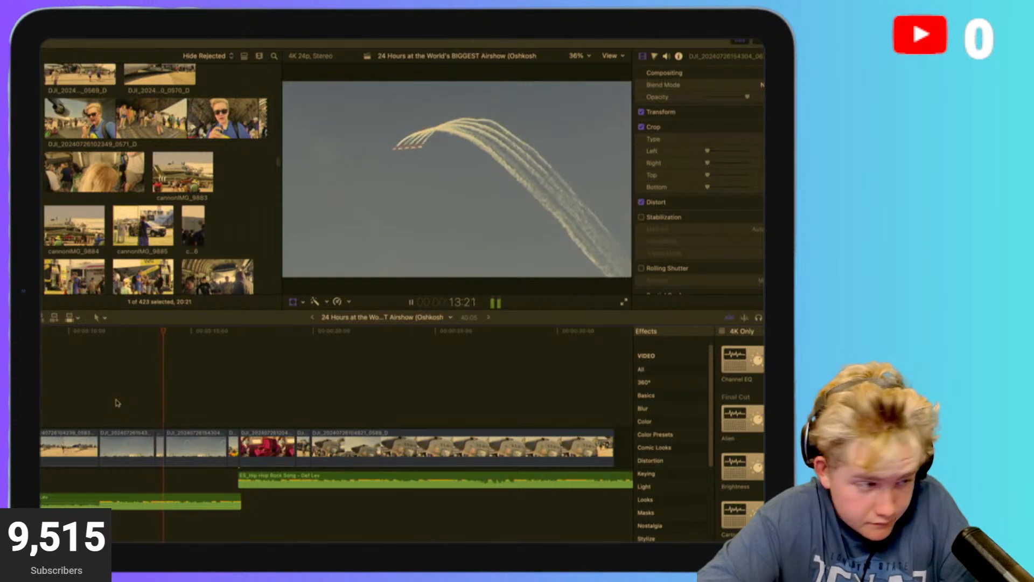
{"action": "left_click", "coordinate": [117, 403]}
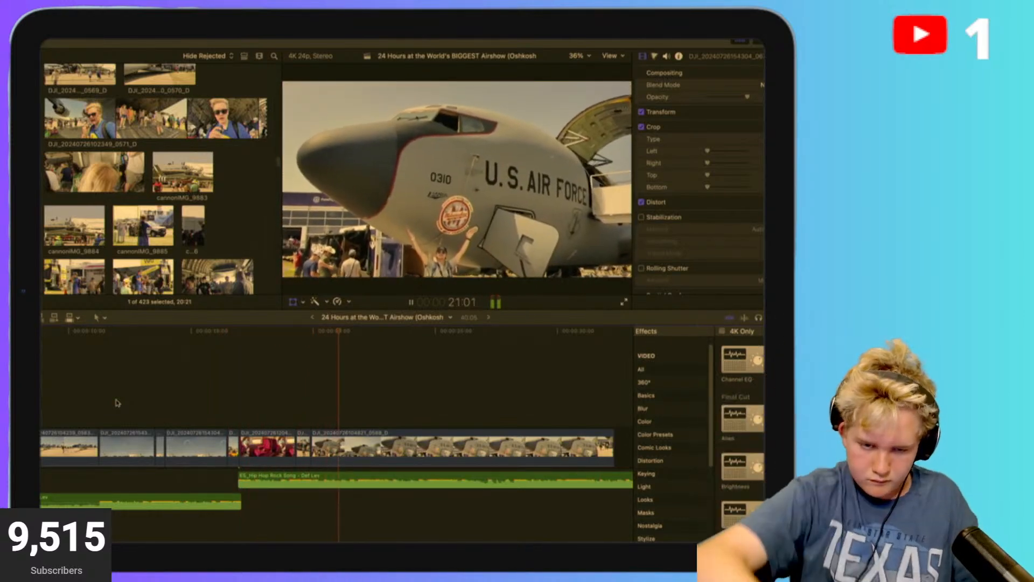
Replay the end of the red-seat clip and trim about six frames off the start of the U.S. Air Force plane clip.
{"action": "left_click", "coordinate": [278, 386]}
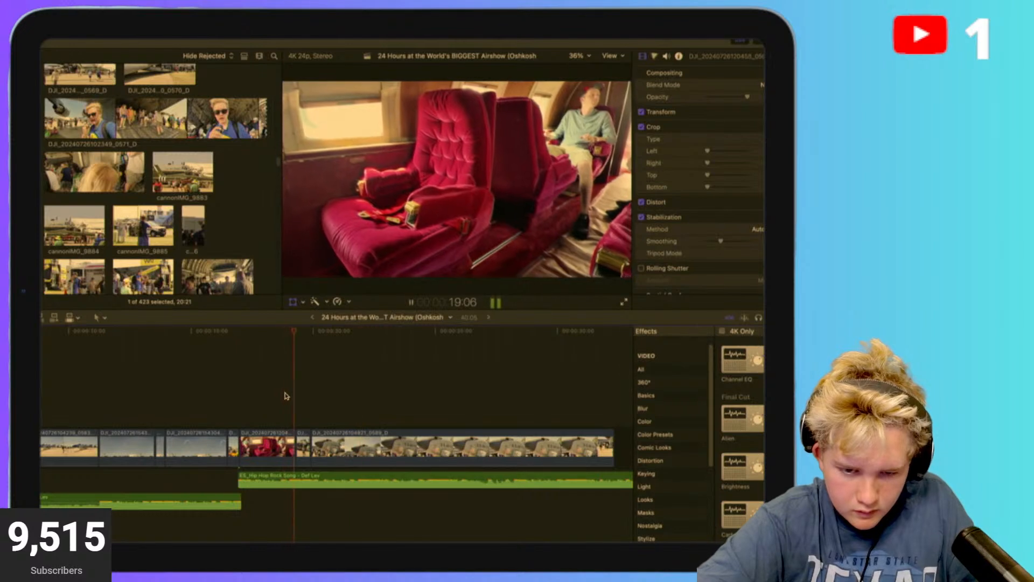
{"action": "key", "text": "space"}
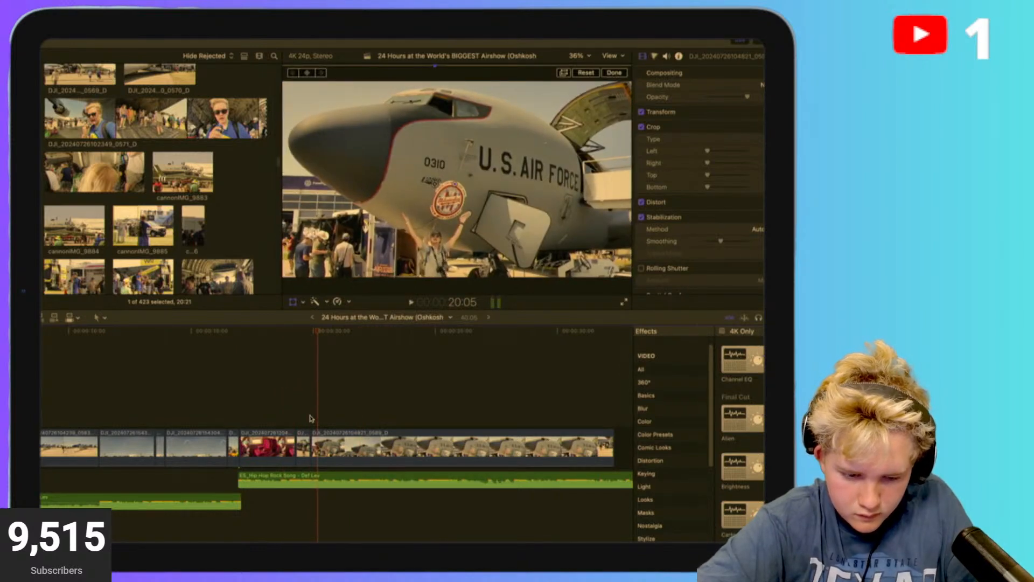
{"action": "left_click_drag", "start_coordinate": [314, 445], "coordinate": [320, 445]}
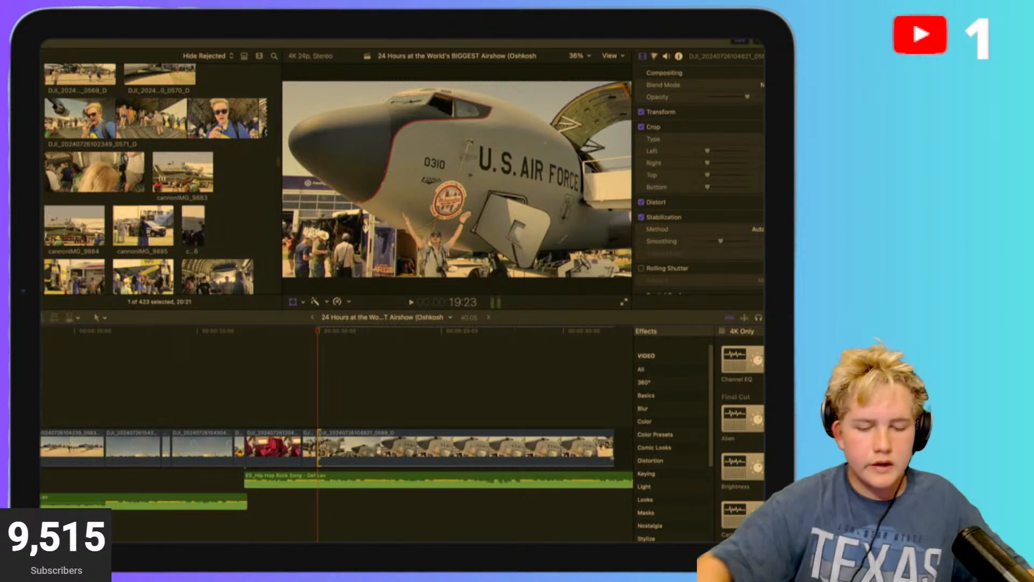
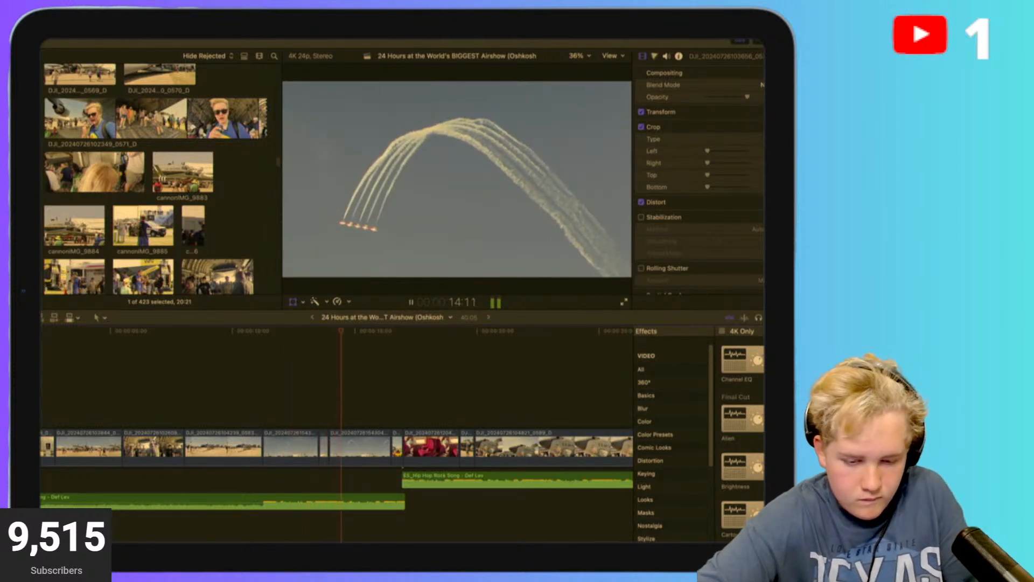
Play from the smoke-trail footage into the U.S. Air Force plane clip, then replay from the red-seat clip to judge the pacing.
{"action": "scroll", "coordinate": [75, 397], "scroll_direction": "right", "scroll_amount": 1}
{"action": "scroll", "coordinate": [75, 397], "scroll_direction": "right", "scroll_amount": 6}
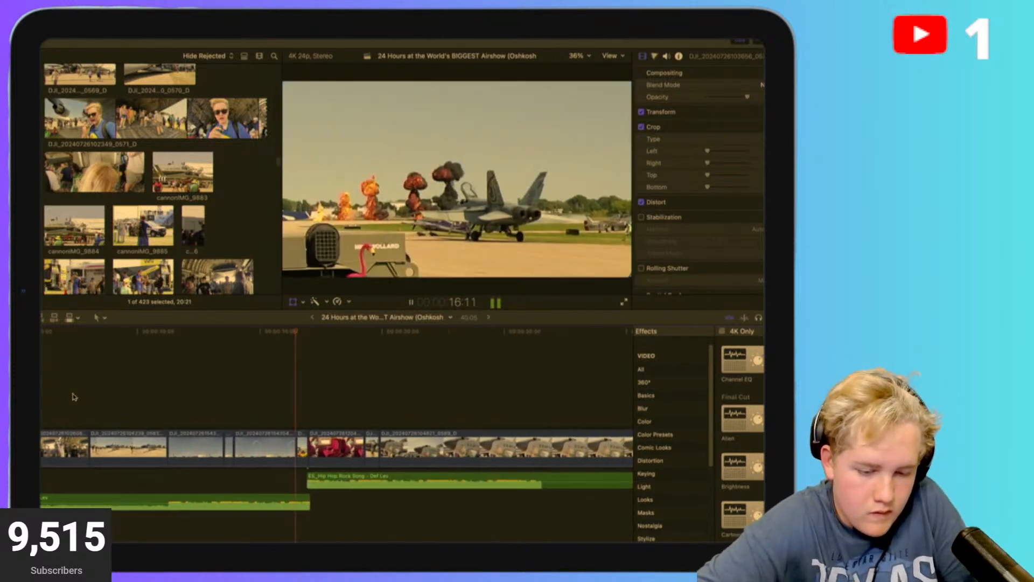
{"action": "scroll", "coordinate": [75, 397], "scroll_direction": "right", "scroll_amount": 4}
{"action": "scroll", "coordinate": [75, 397], "scroll_direction": "right", "scroll_amount": 1}
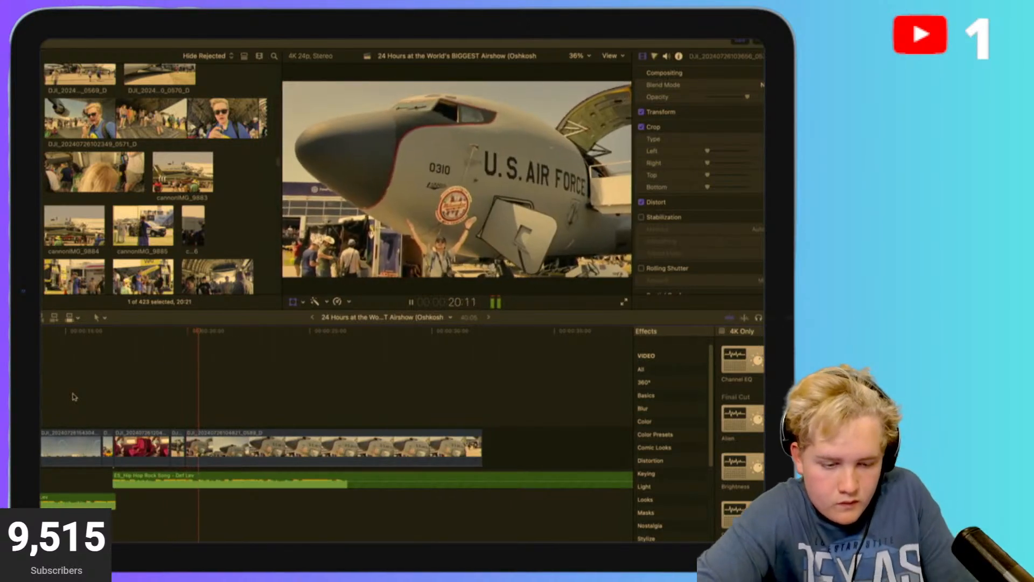
{"action": "left_click", "coordinate": [74, 397]}
{"action": "left_click", "coordinate": [167, 399]}
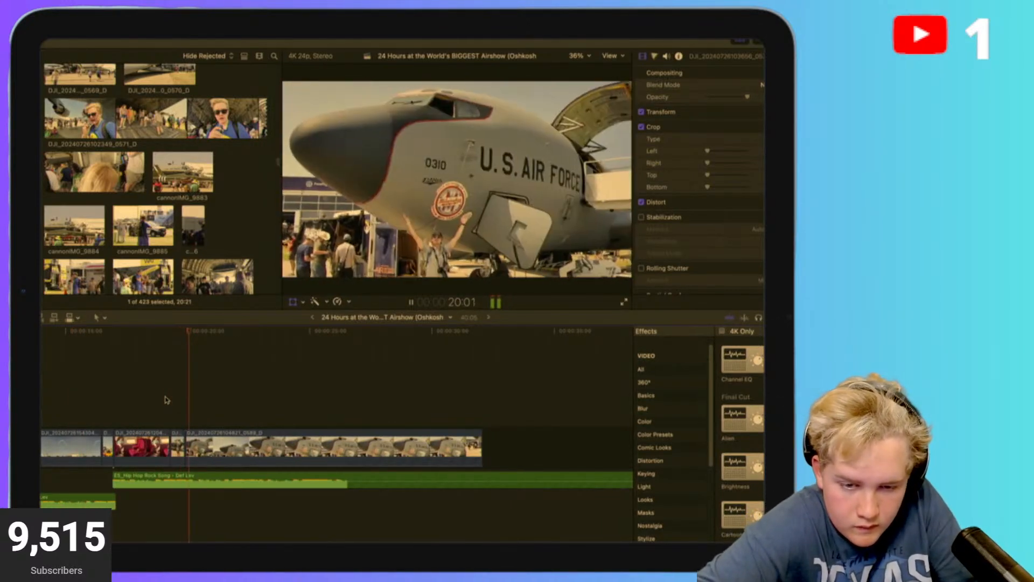
{"action": "left_click", "coordinate": [165, 399]}
{"action": "key", "text": "space"}
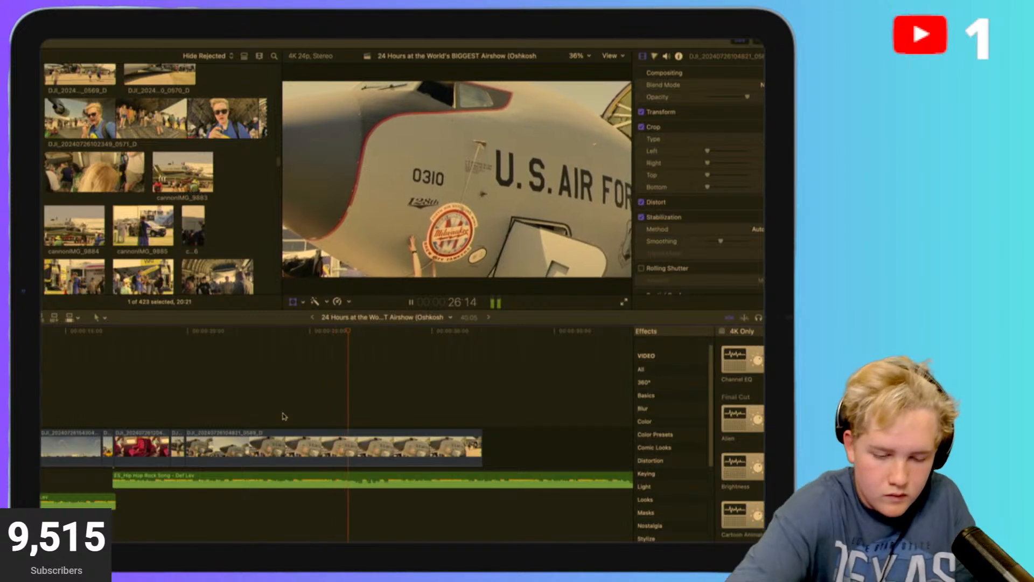
{"action": "left_click", "coordinate": [154, 401]}
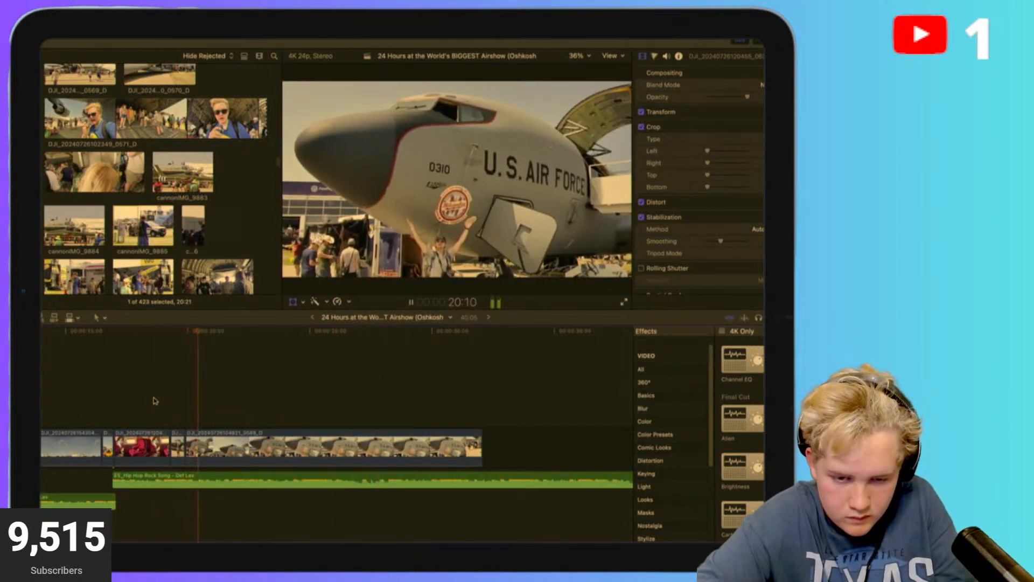
{"action": "key", "text": "shift+t"}
{"action": "key", "text": "shift+t"}
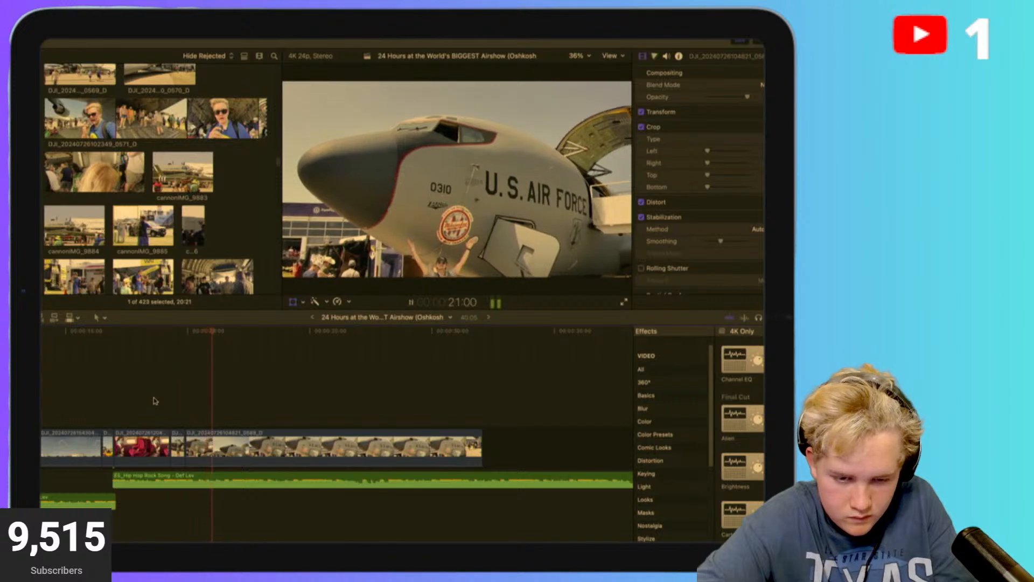
{"action": "key", "text": "space"}
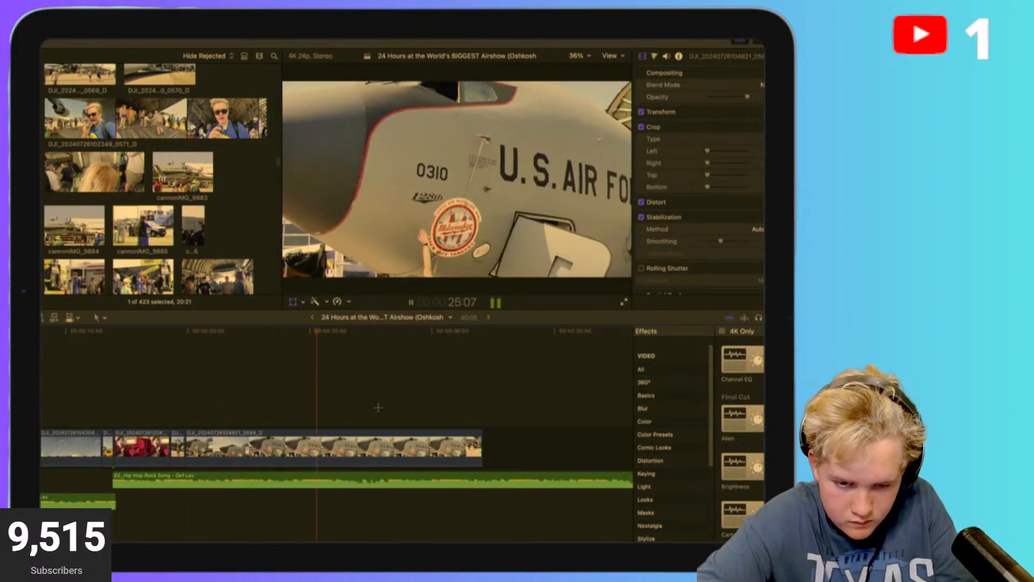
Split the U.S. Air Force plane clip at 23:17, delete the part before the cut, and reset the remaining clip's framing.
{"action": "key", "text": "shift+t"}
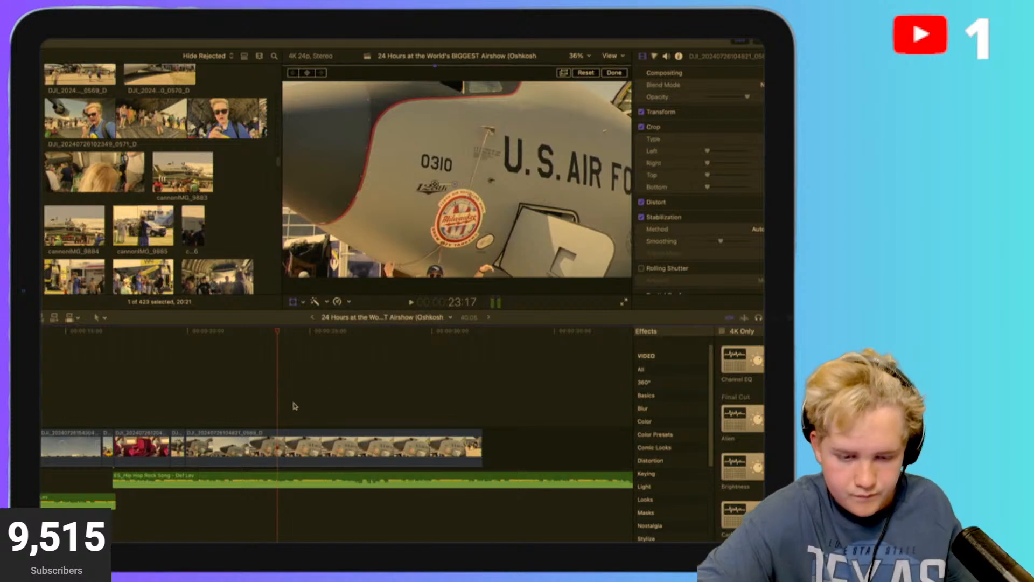
{"action": "left_click", "coordinate": [286, 450]}
{"action": "key", "text": "super+b"}
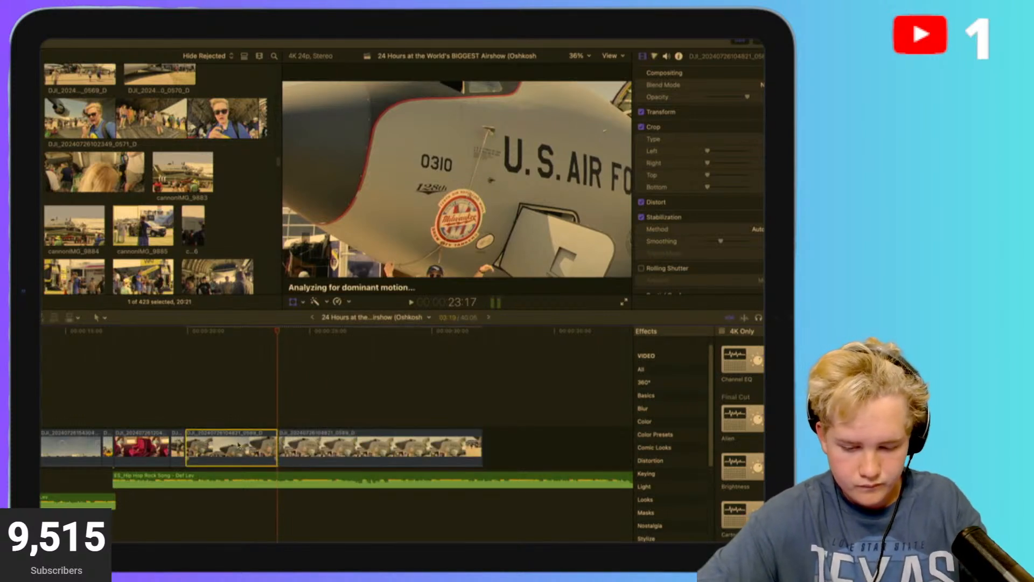
{"action": "key", "text": "BackSpace"}
{"action": "left_click", "coordinate": [583, 72]}
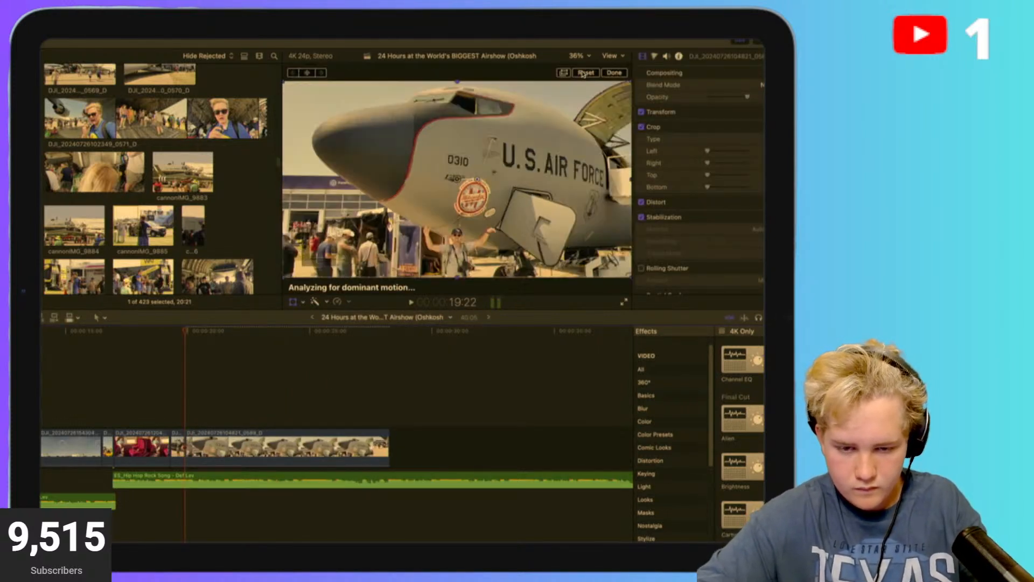
Extend the start of the U.S. Air Force plane clip slightly earlier and play the cut from the propeller-plane clip.
{"action": "key", "text": "shift+slash"}
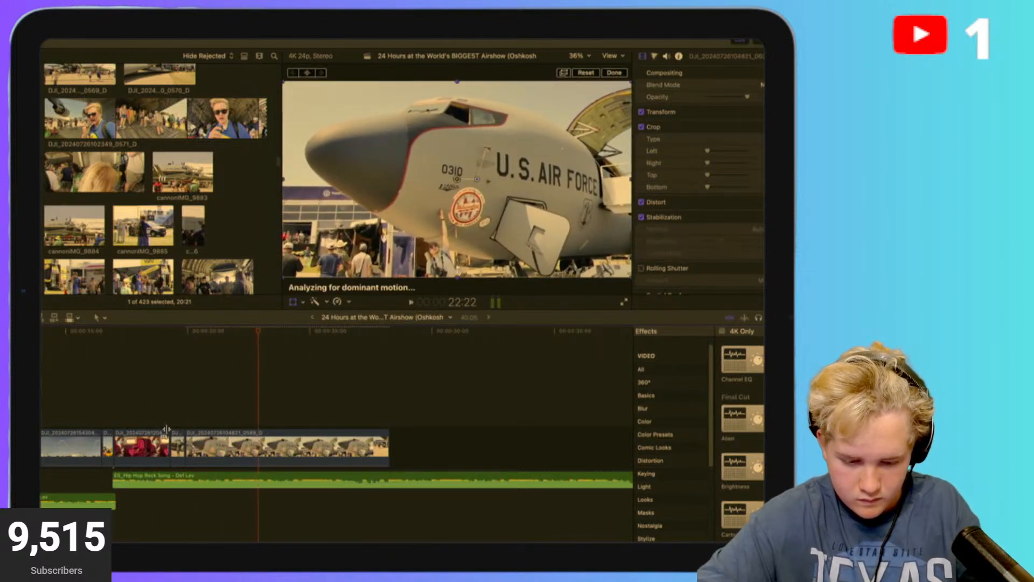
{"action": "left_click", "coordinate": [185, 428]}
{"action": "left_click", "coordinate": [172, 420]}
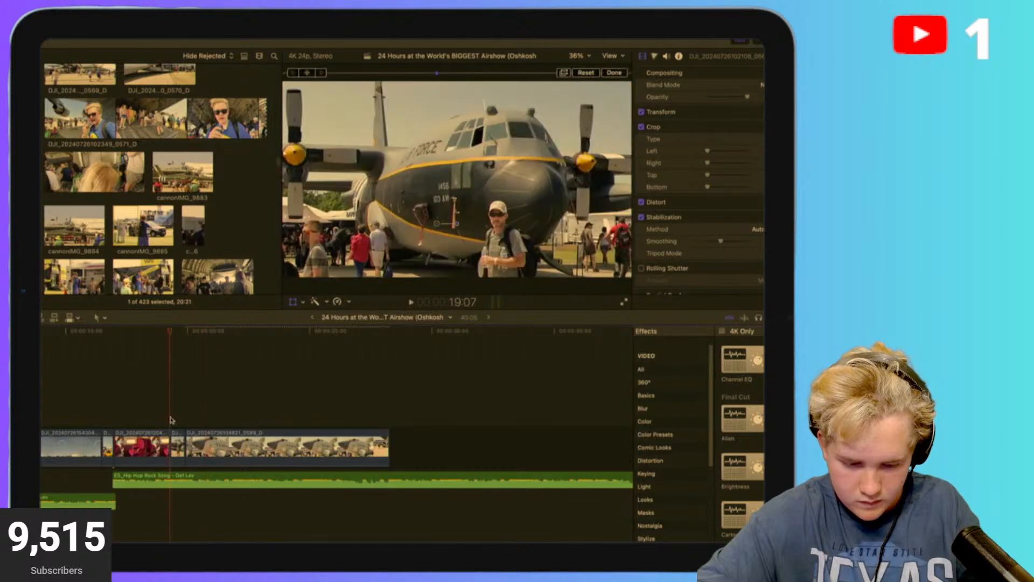
{"action": "left_click_drag", "start_coordinate": [187, 447], "coordinate": [178, 447]}
{"action": "key", "text": "space"}
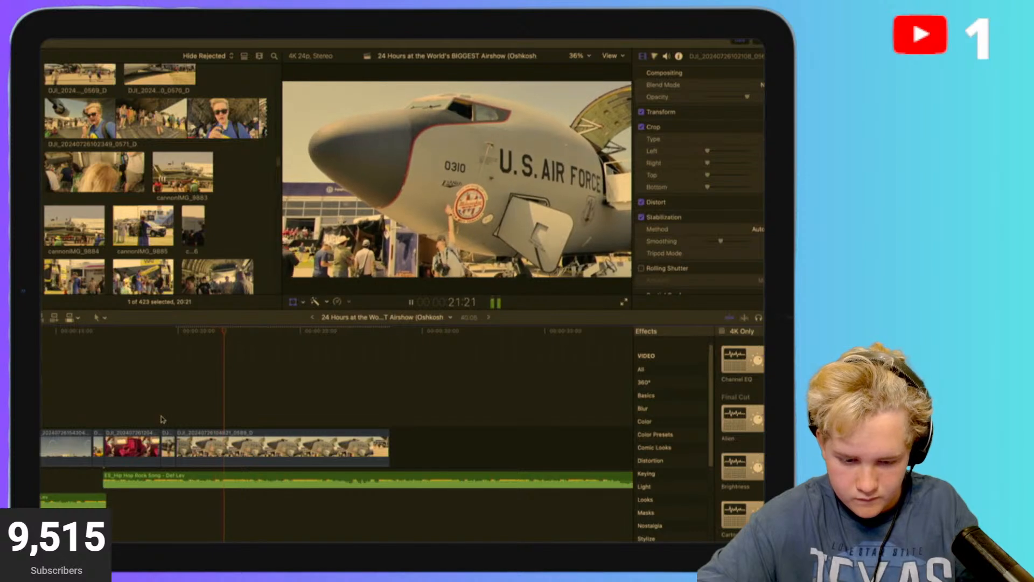
Split the U.S. Air Force plane clip at 21:23 and delete everything after the cut.
{"action": "key", "text": "space"}
{"action": "key", "text": "super+b"}
{"action": "left_click", "coordinate": [275, 438]}
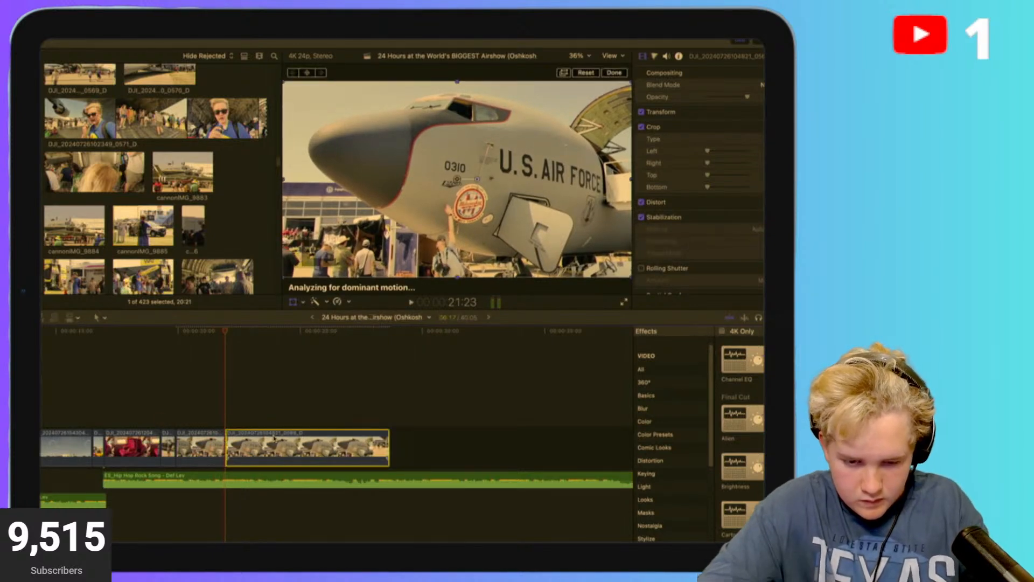
{"action": "key", "text": "Delete"}
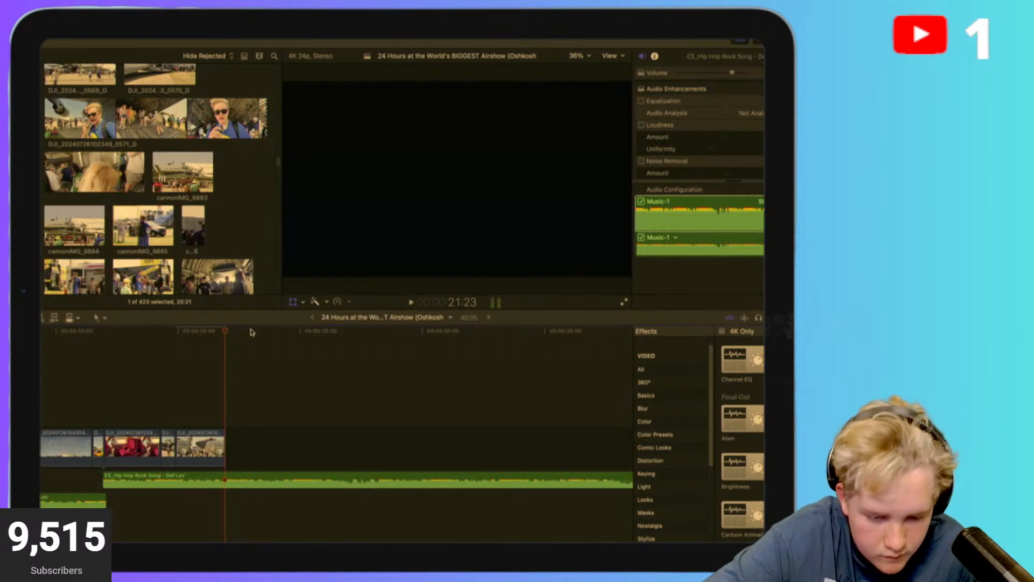
Check where the song ends, then play from the smoke-trail footage to the end of the U.S. Air Force plane clip.
{"action": "key", "text": "super+minus"}
{"action": "key", "text": "super+minus"}
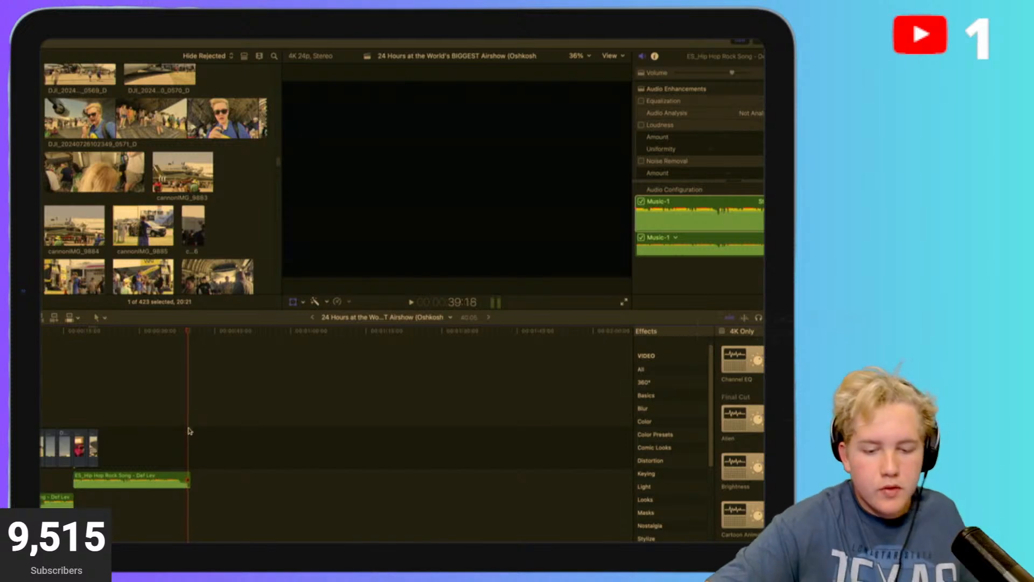
{"action": "key", "text": "space"}
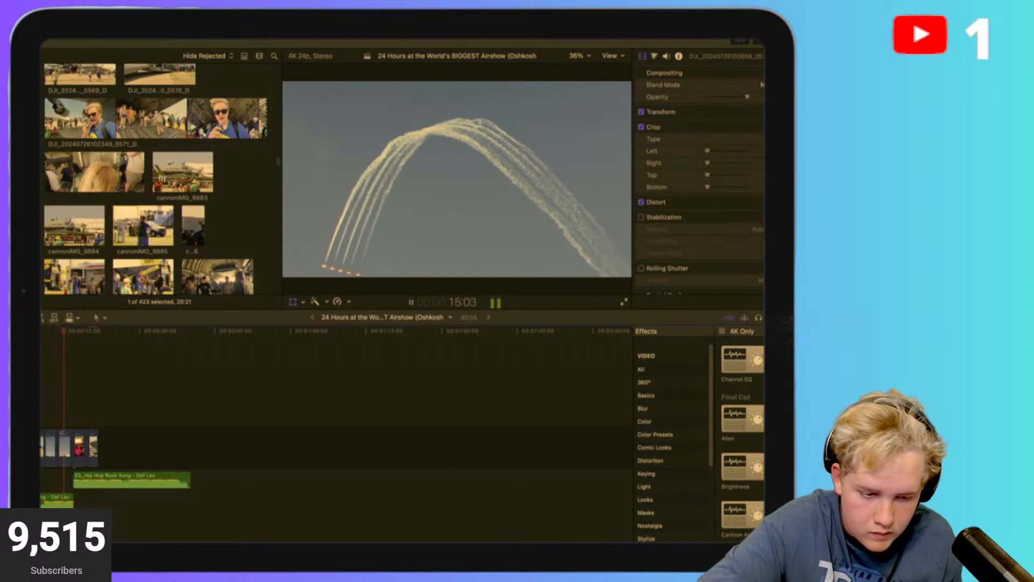
{"action": "key", "text": "super+equal"}
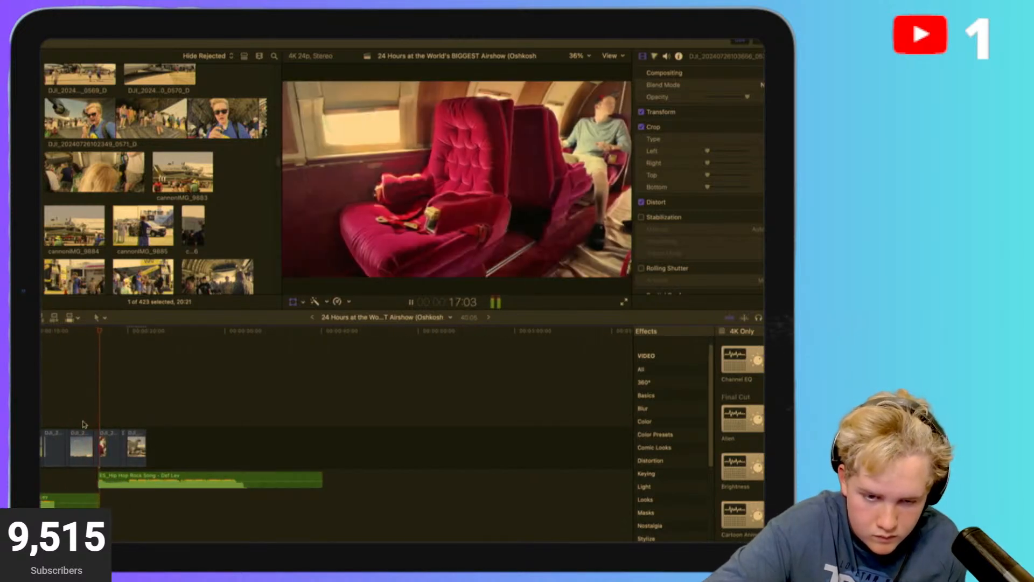
{"action": "key", "text": "super+equal"}
{"action": "key", "text": "super+equal"}
{"action": "scroll", "coordinate": [84, 424], "scroll_direction": "right", "scroll_amount": 2}
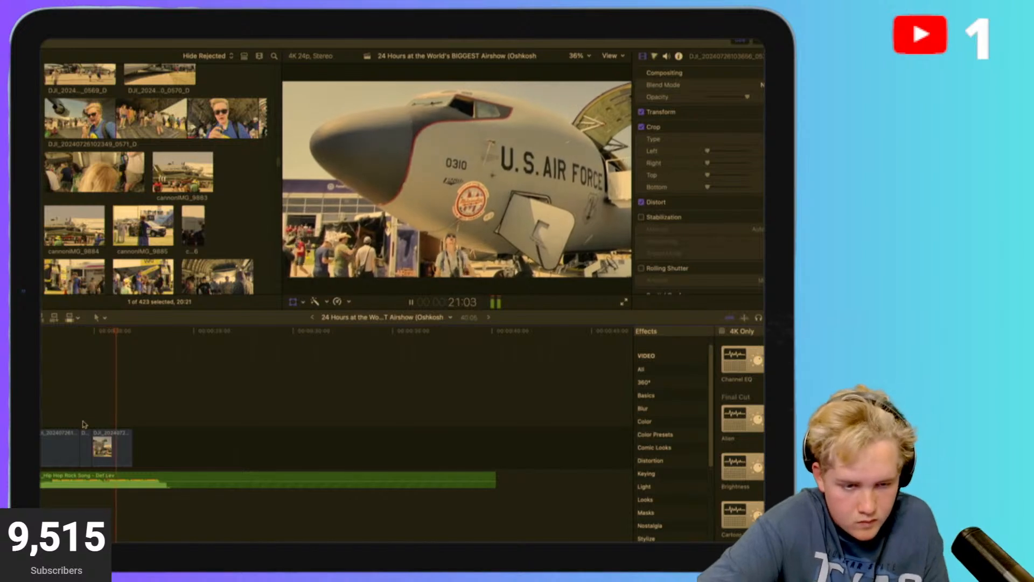
{"action": "left_click", "coordinate": [105, 383]}
{"action": "key", "text": "space"}
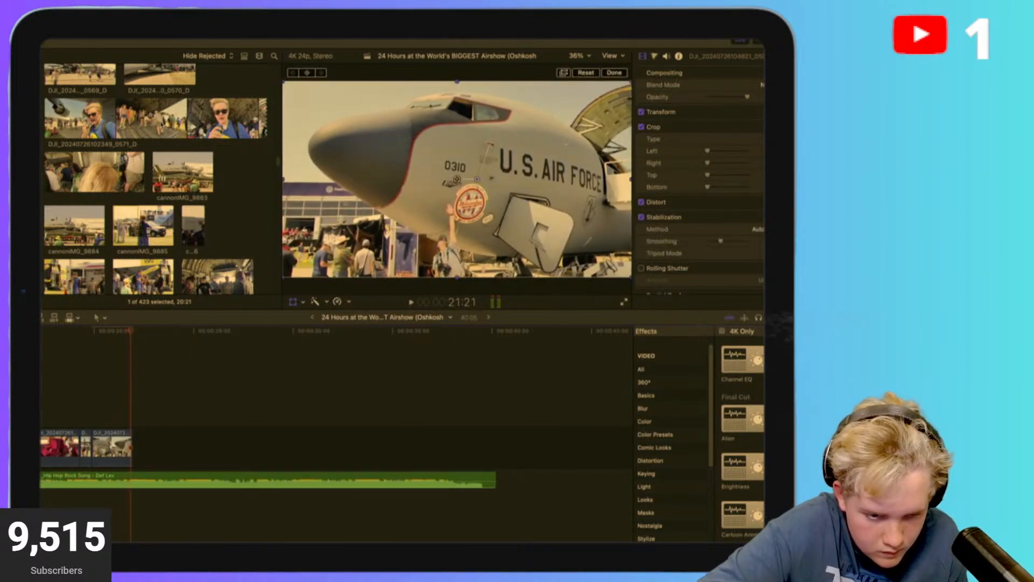
{"action": "scroll", "coordinate": [156, 180], "scroll_direction": "down", "scroll_amount": 5}
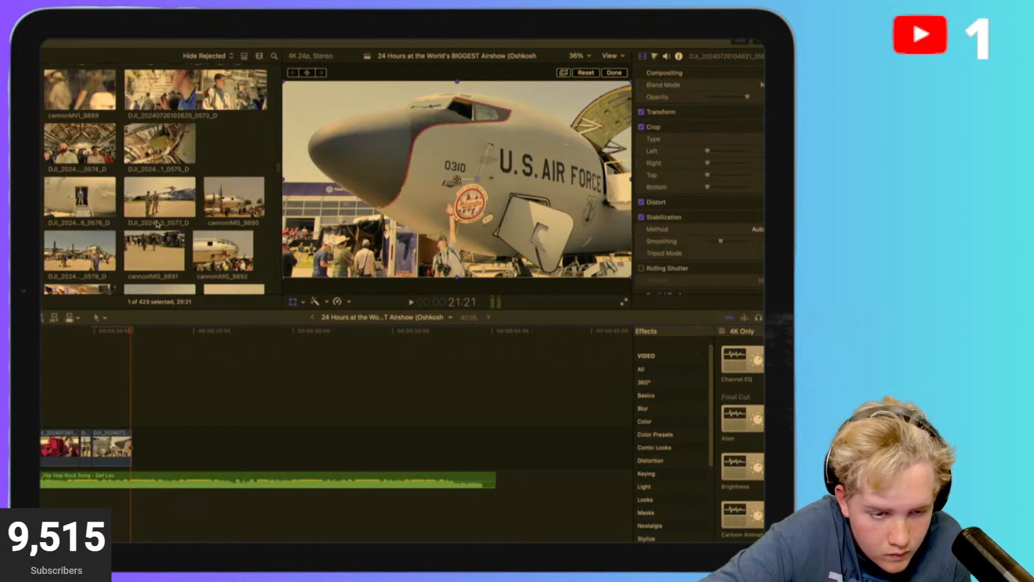
{"action": "left_click", "coordinate": [161, 198]}
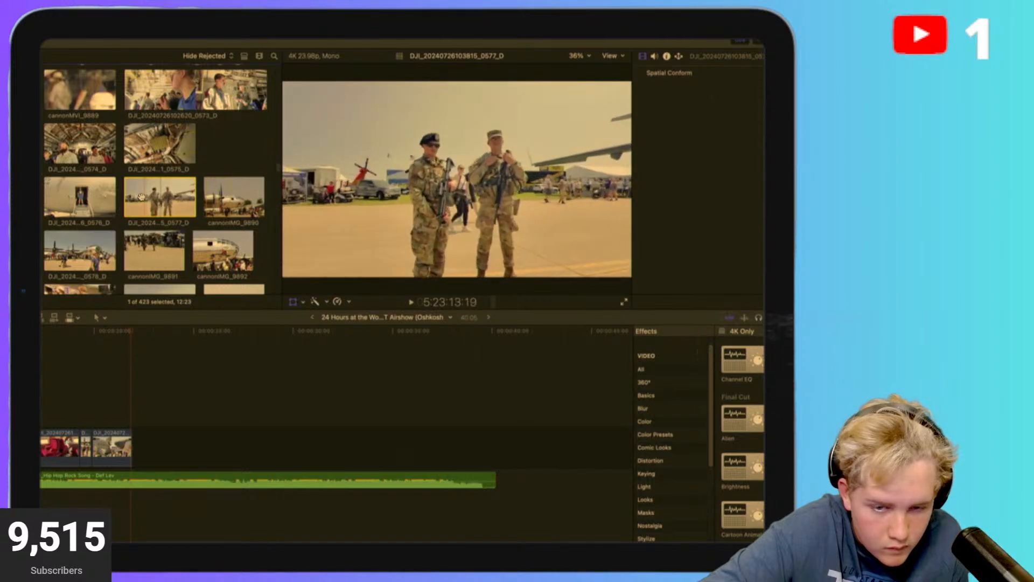
{"action": "left_click_drag", "start_coordinate": [165, 256], "coordinate": [137, 456]}
Play the transition from the U.S. Air Force plane clip into the soldiers clip several times to check its timing.
{"action": "left_click", "coordinate": [125, 410]}
{"action": "key", "text": "space"}
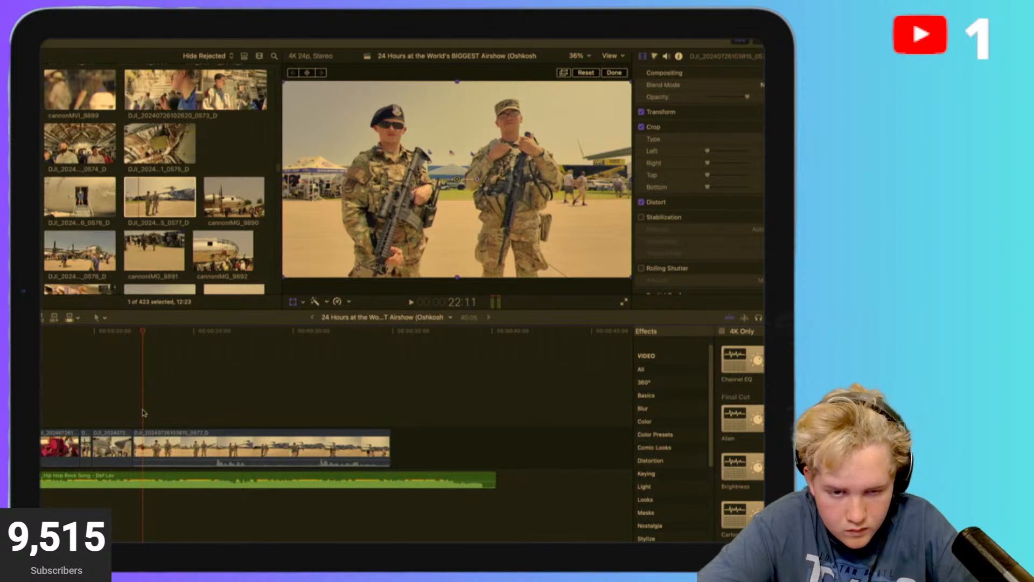
{"action": "key", "text": "space"}
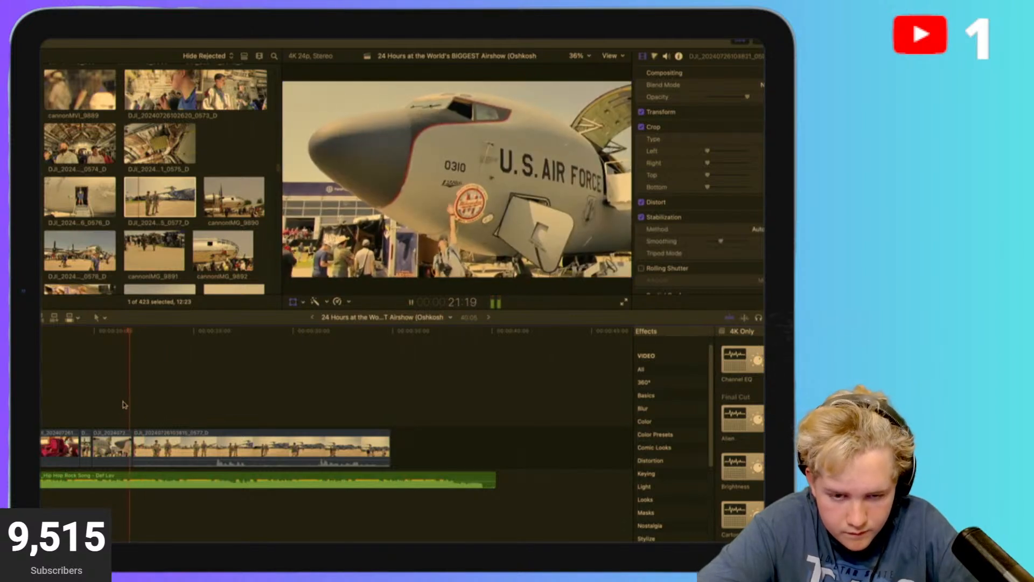
{"action": "key", "text": "space"}
{"action": "key", "text": "space"}
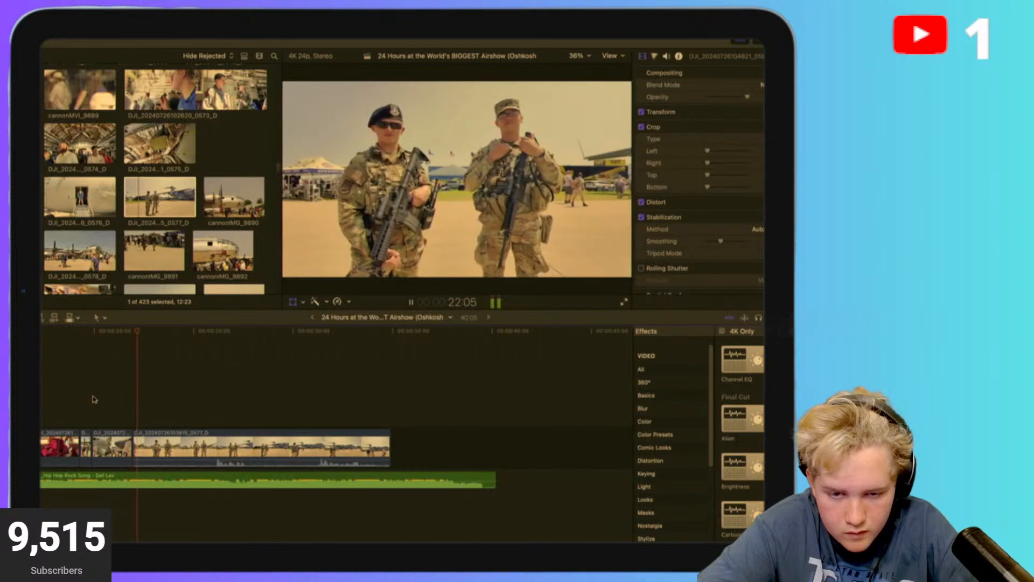
{"action": "key", "text": "space"}
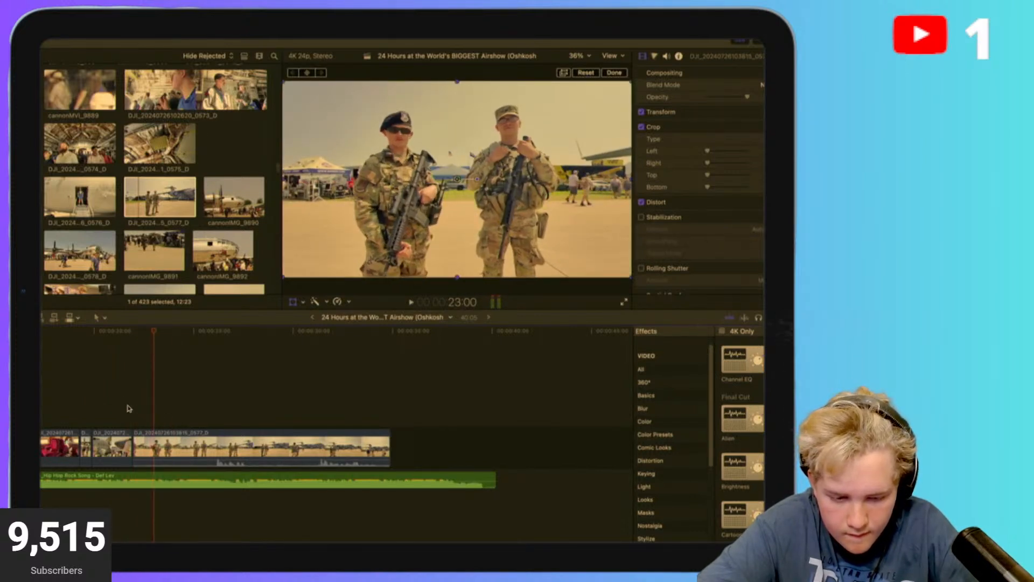
{"action": "key", "text": "space"}
{"action": "key", "text": "space"}
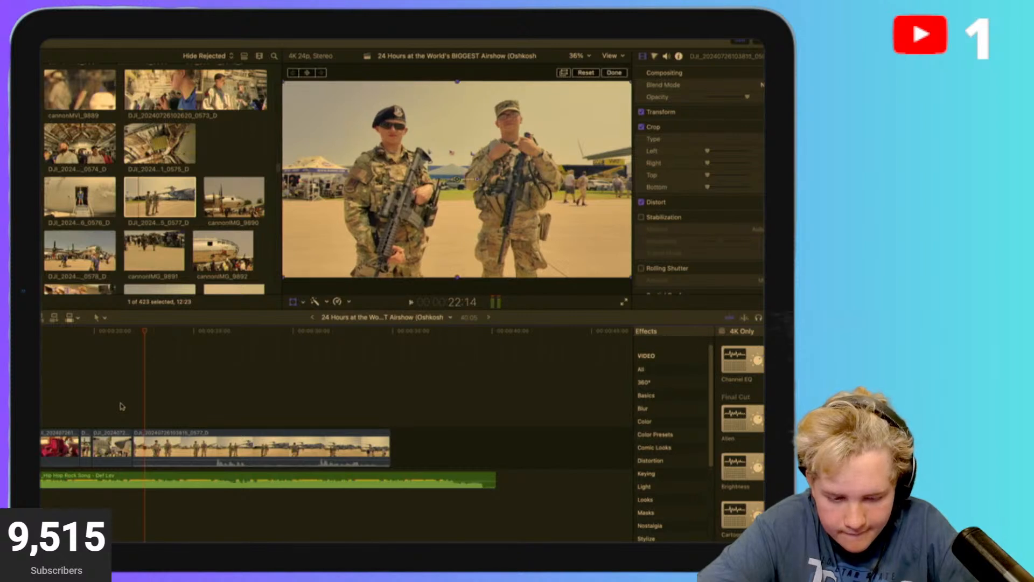
{"action": "key", "text": "space"}
{"action": "key", "text": "space"}
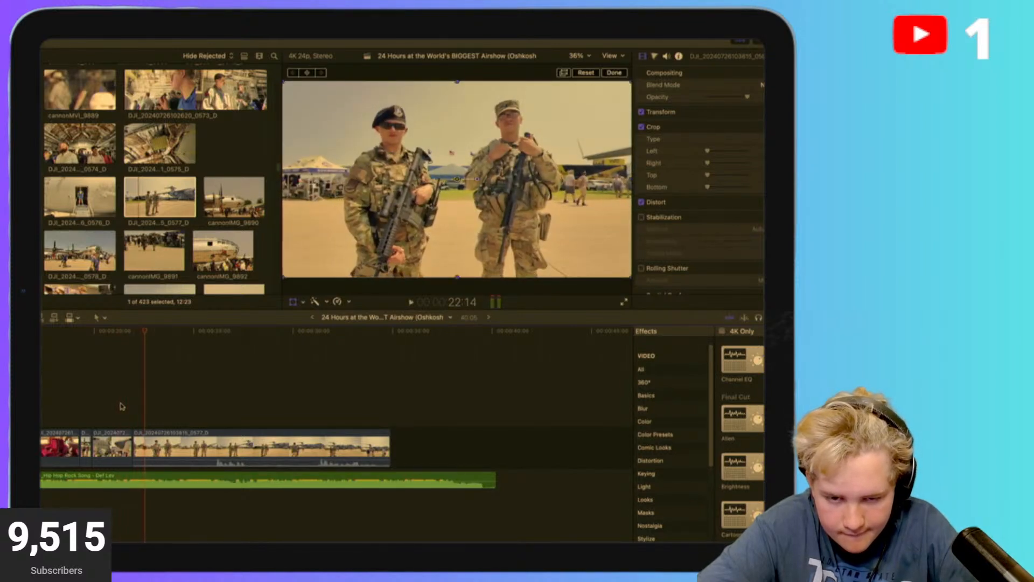
{"action": "key", "text": "space"}
{"action": "key", "text": "space"}
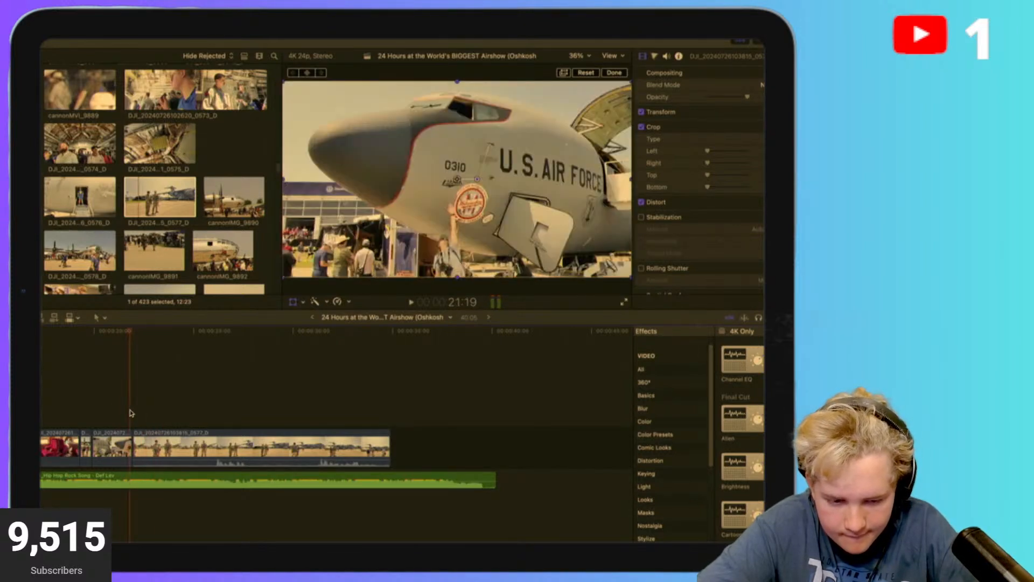
Play into the soldiers clip, split it at 26:13, and delete the part before the cut.
{"action": "key", "text": "space"}
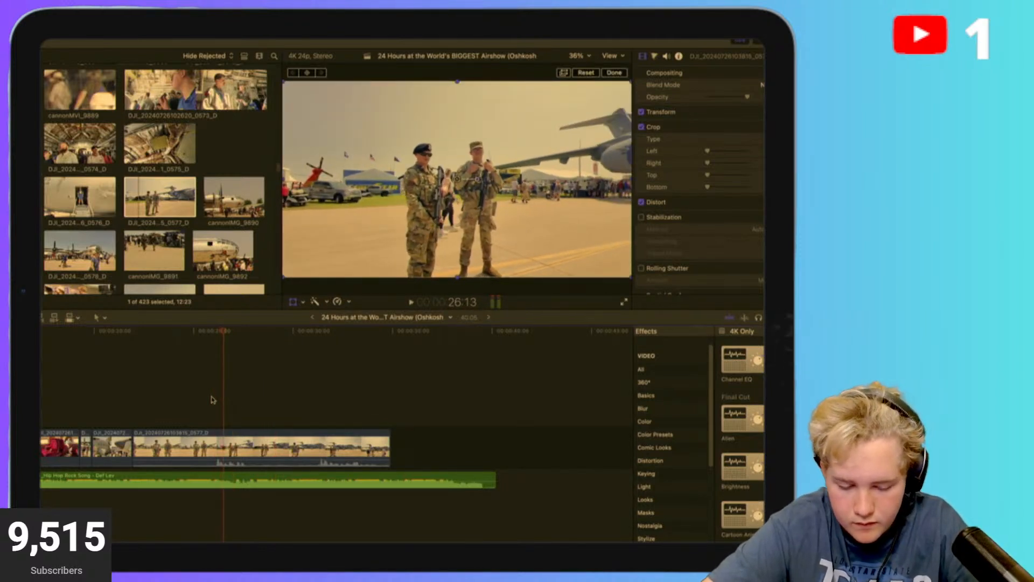
{"action": "key", "text": "super+b"}
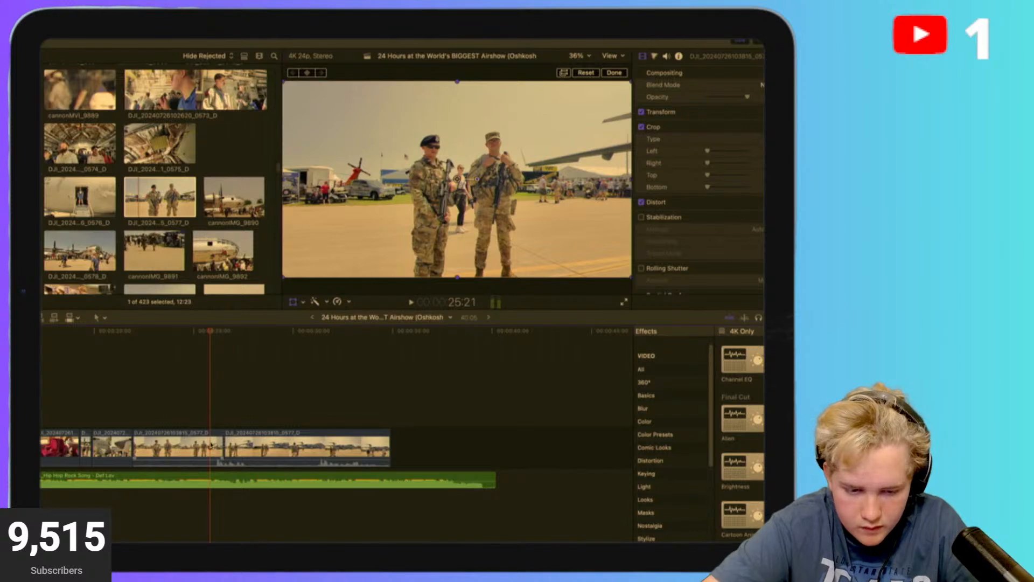
{"action": "left_click", "coordinate": [210, 446]}
{"action": "key", "text": "Delete"}
Play the cut into the shortened soldiers clip, temporarily disabling and re-enabling the U.S. Air Force plane clip.
{"action": "key", "text": "v"}
{"action": "key", "text": "space"}
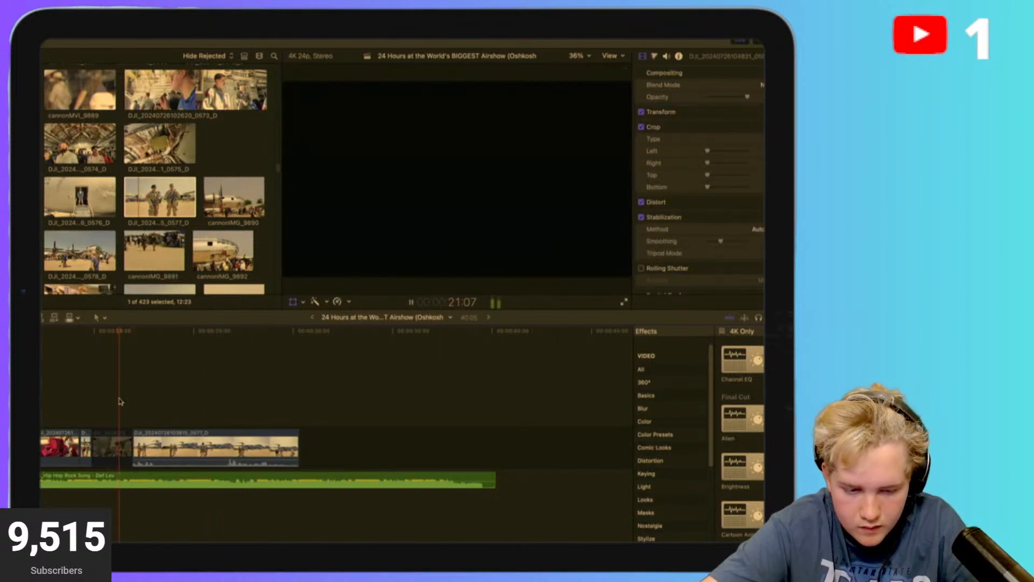
{"action": "key", "text": "shift+t"}
{"action": "key", "text": "space"}
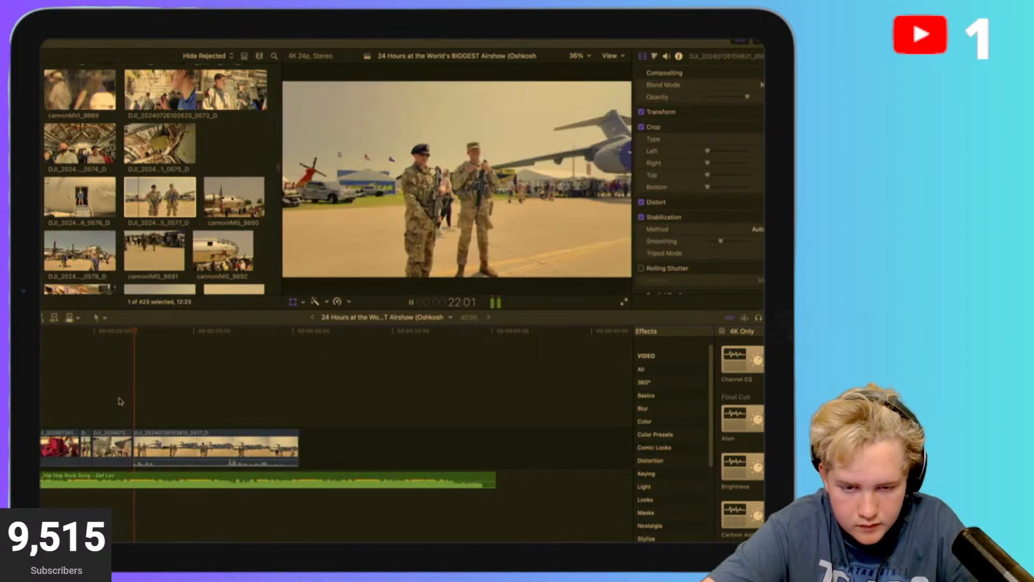
{"action": "key", "text": "shift+t"}
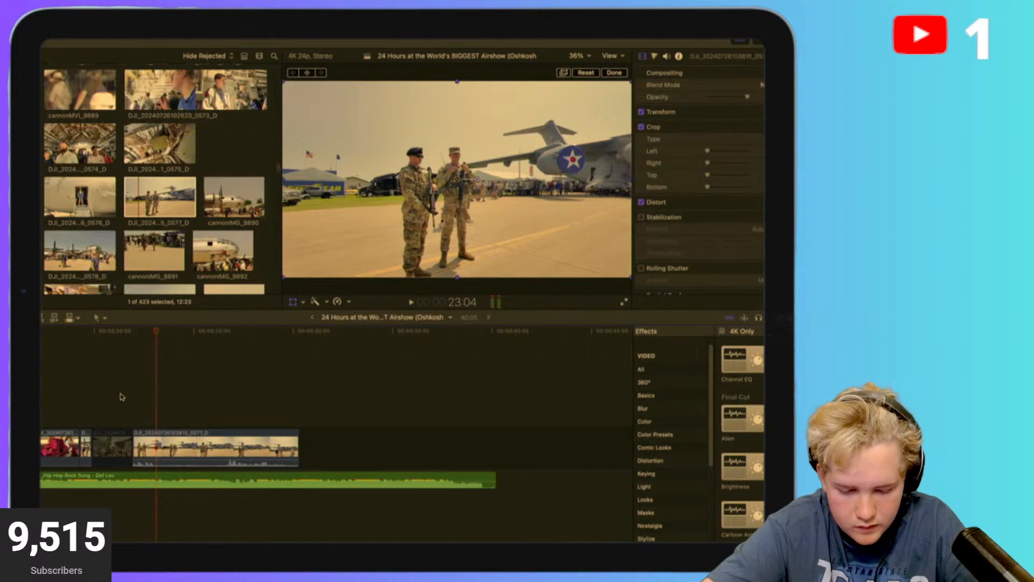
{"action": "key", "text": "v"}
{"action": "key", "text": "v"}
{"action": "left_click", "coordinate": [117, 447]}
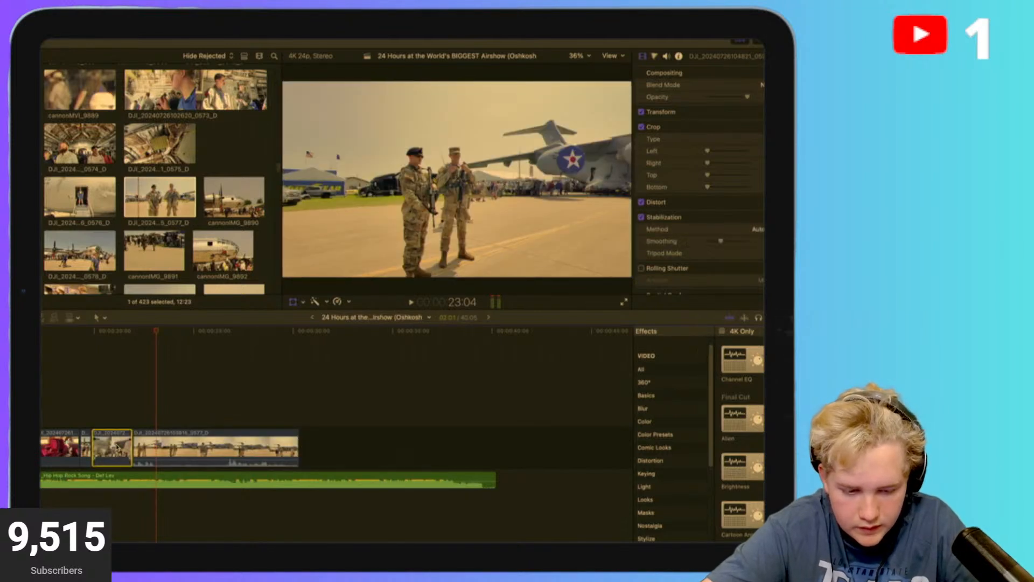
Play from the U.S. Air Force plane clip into the soldiers clip, split it at 22:18, and select the short first piece.
{"action": "left_click", "coordinate": [126, 419]}
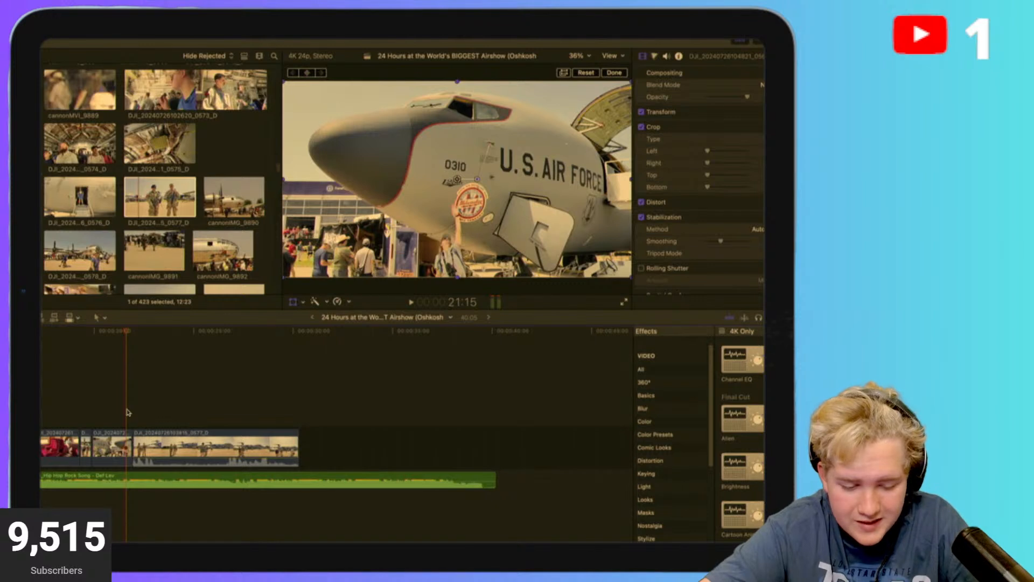
{"action": "left_click_drag", "start_coordinate": [149, 462], "coordinate": [148, 477]}
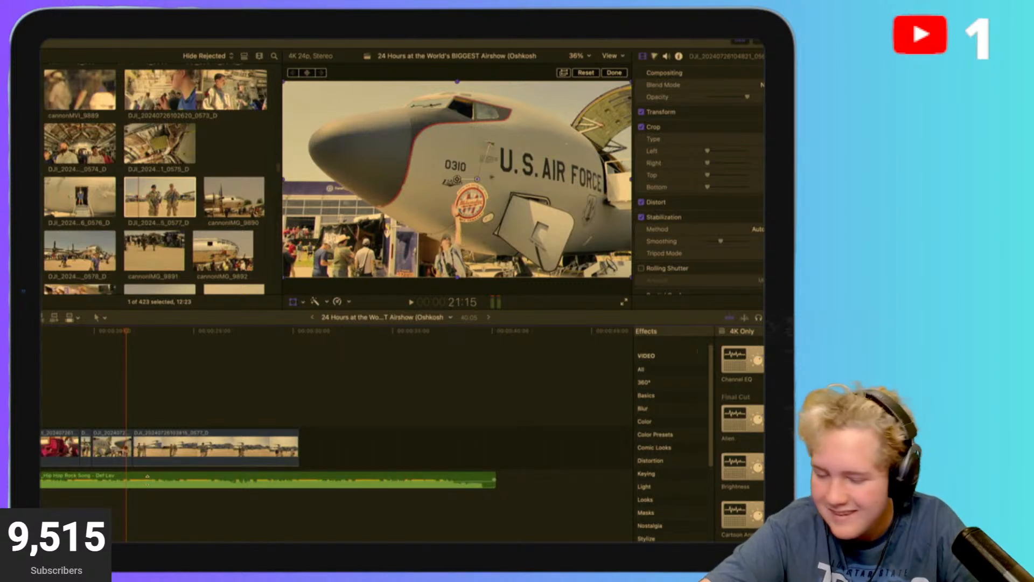
{"action": "left_click", "coordinate": [134, 400]}
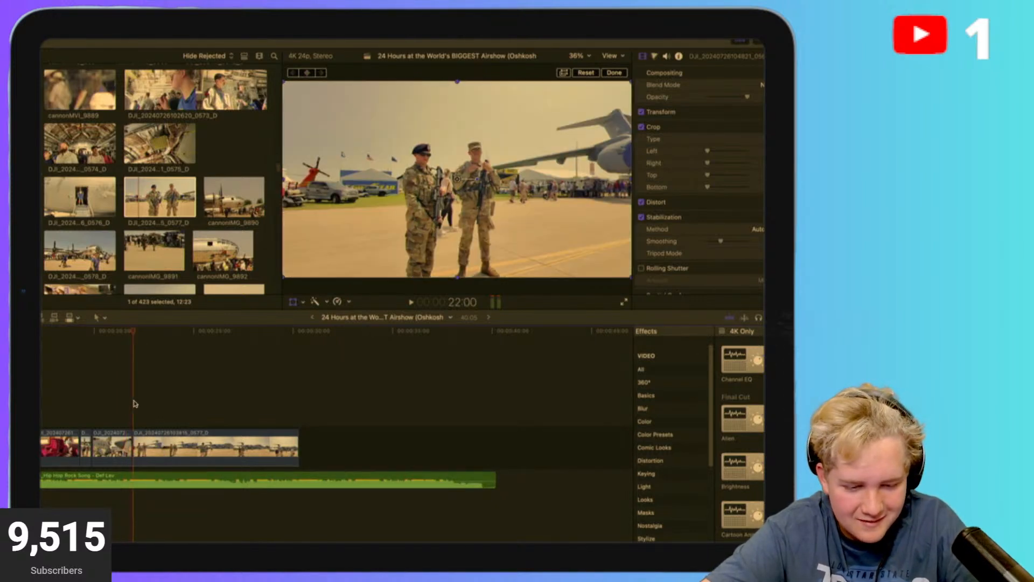
{"action": "key", "text": "space"}
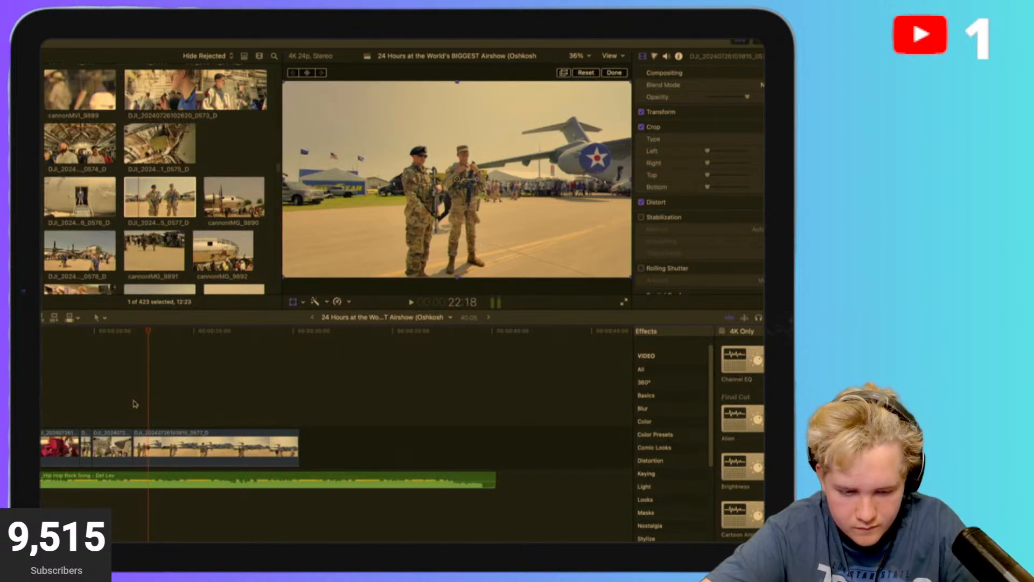
{"action": "key", "text": "super+b"}
{"action": "left_click", "coordinate": [142, 446]}
{"action": "left_click", "coordinate": [135, 412]}
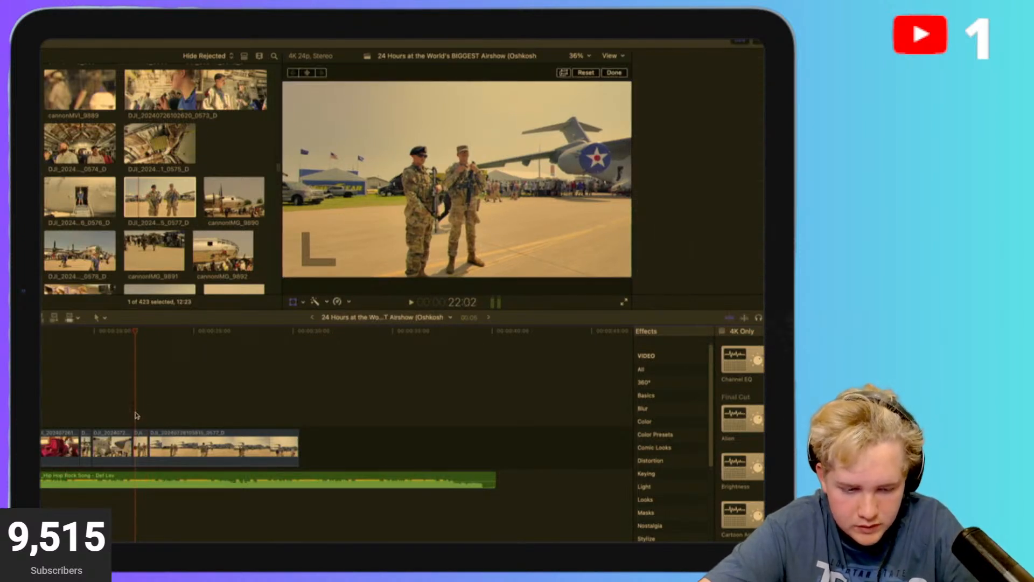
{"action": "left_click", "coordinate": [132, 413]}
{"action": "left_click", "coordinate": [139, 446]}
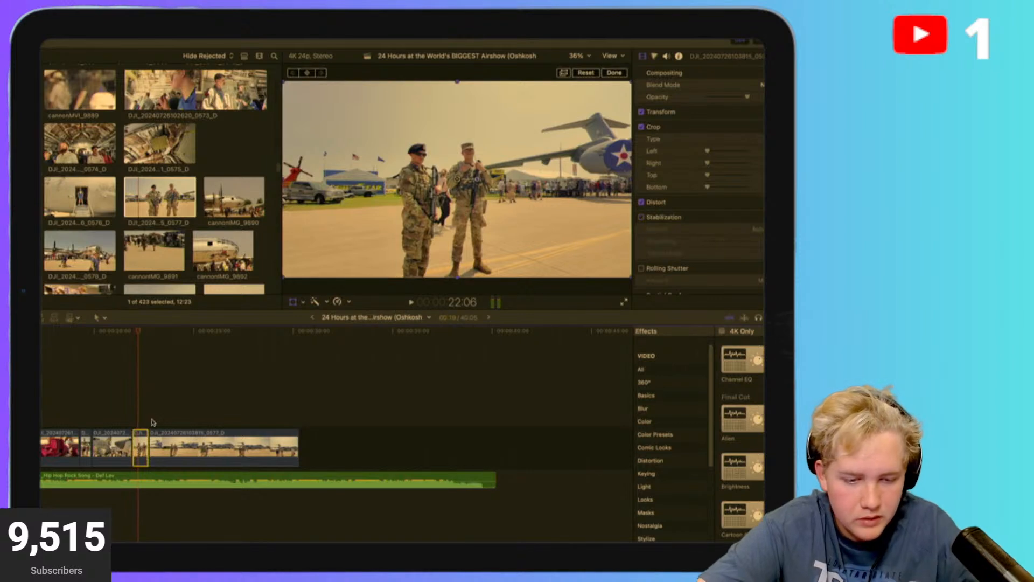
{"action": "left_click_drag", "start_coordinate": [281, 279], "coordinate": [168, 366]}
{"action": "mouse_move", "coordinate": [466, 184]}
{"action": "left_mouse_down"}
{"action": "mouse_move", "coordinate": [413, 196]}
{"action": "mouse_move", "coordinate": [475, 170]}
{"action": "left_mouse_up"}
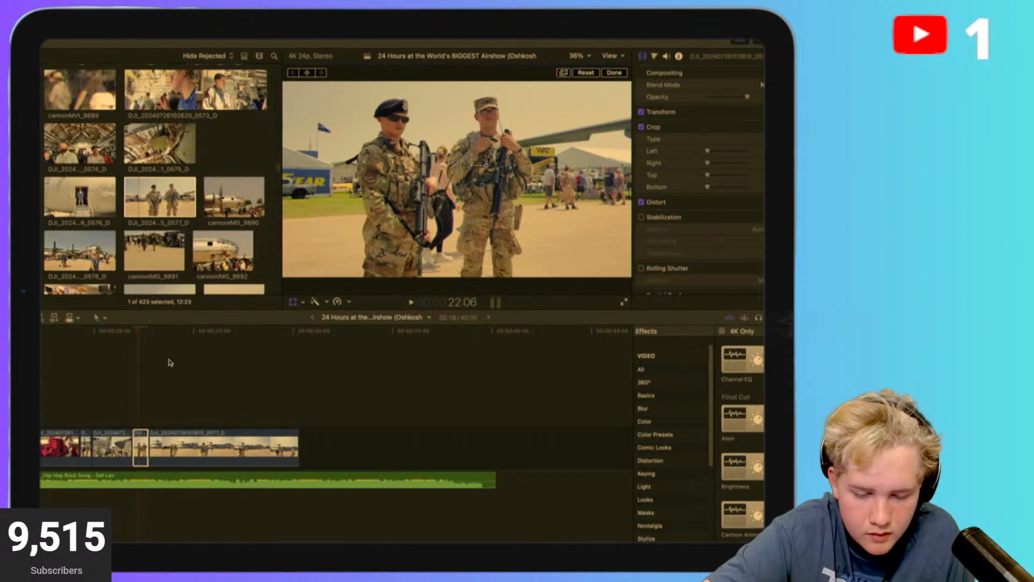
{"action": "left_click_drag", "start_coordinate": [319, 249], "coordinate": [379, 215]}
{"action": "key", "text": "super+z"}
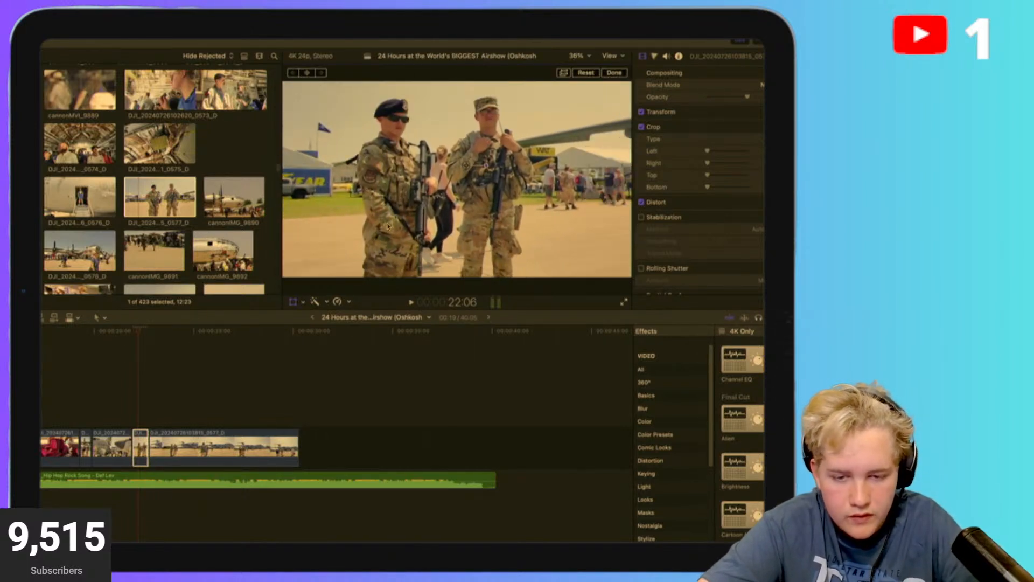
{"action": "left_click", "coordinate": [585, 74]}
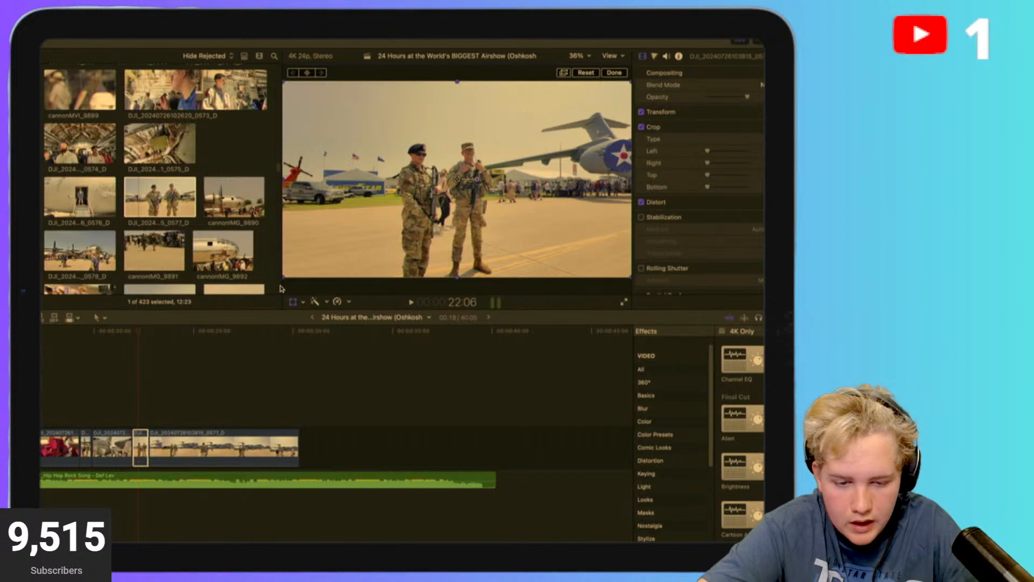
Scale up and reframe the short first soldiers piece into a close-up of the two soldiers.
{"action": "left_click_drag", "start_coordinate": [285, 274], "coordinate": [157, 406]}
{"action": "key", "text": "super+z"}
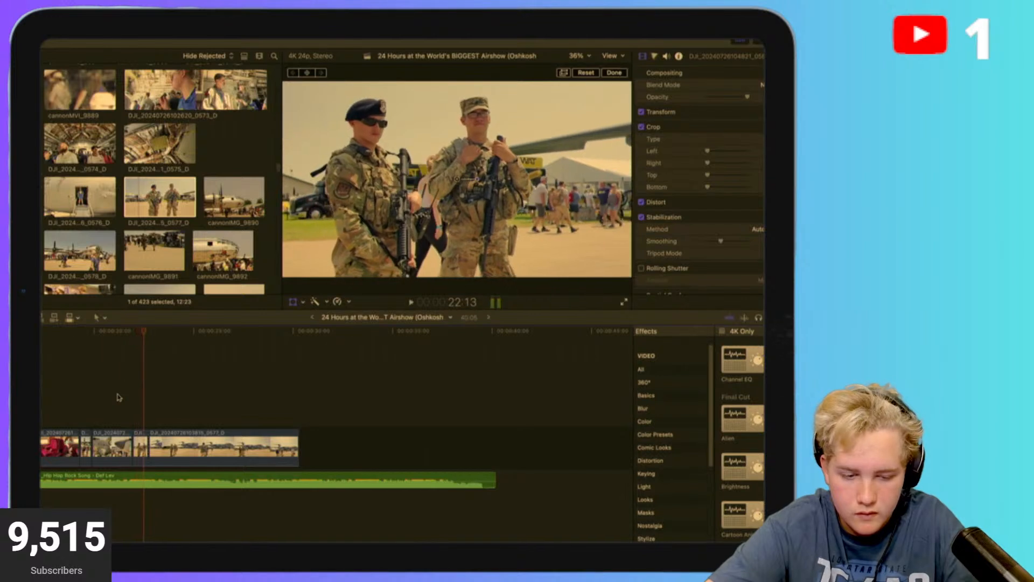
{"action": "left_click", "coordinate": [141, 439]}
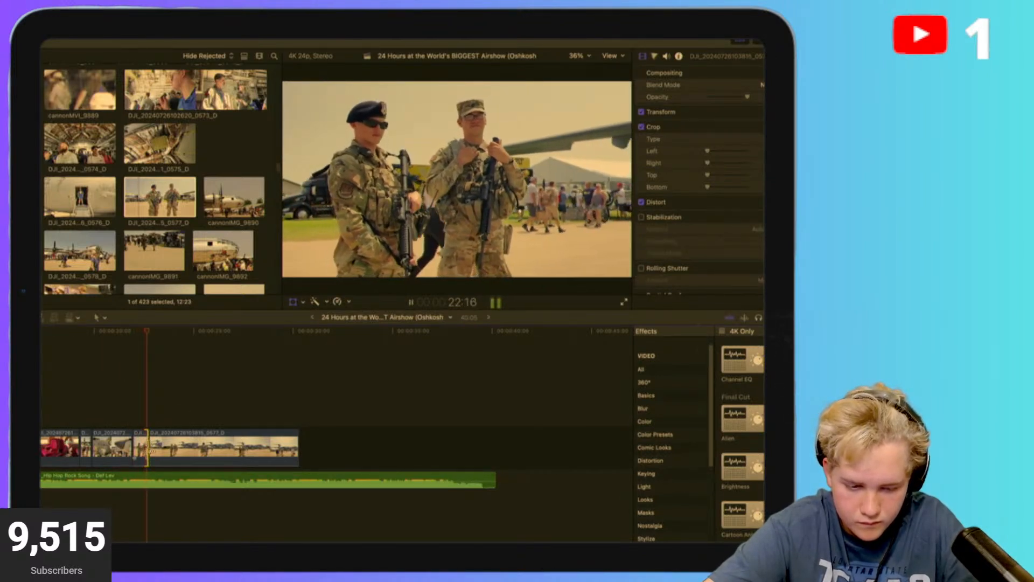
Review the wide soldiers piece, split it at 23:13, and delete its section before the new cut.
{"action": "left_click", "coordinate": [188, 402]}
{"action": "left_click", "coordinate": [220, 396]}
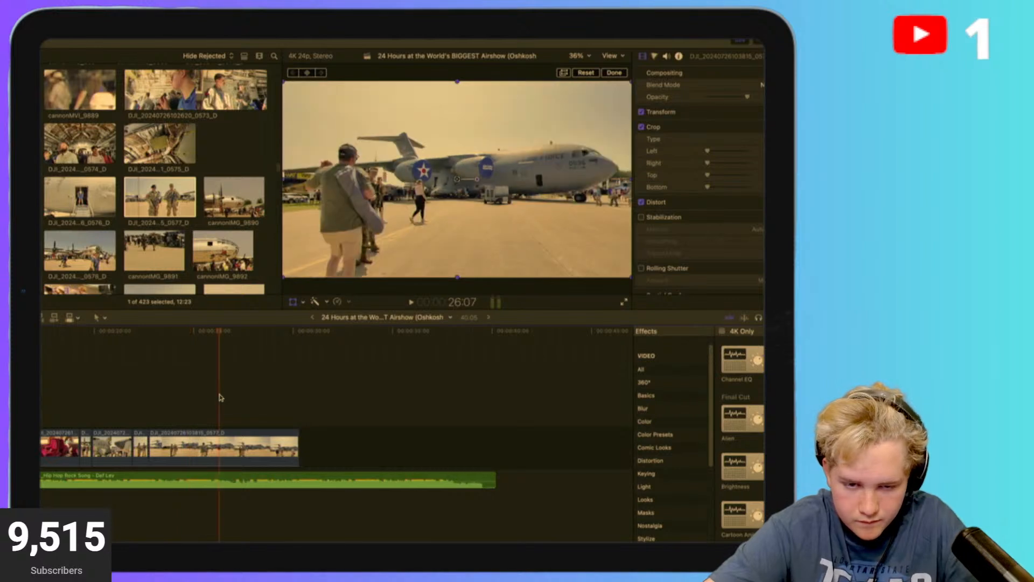
{"action": "left_click", "coordinate": [185, 392]}
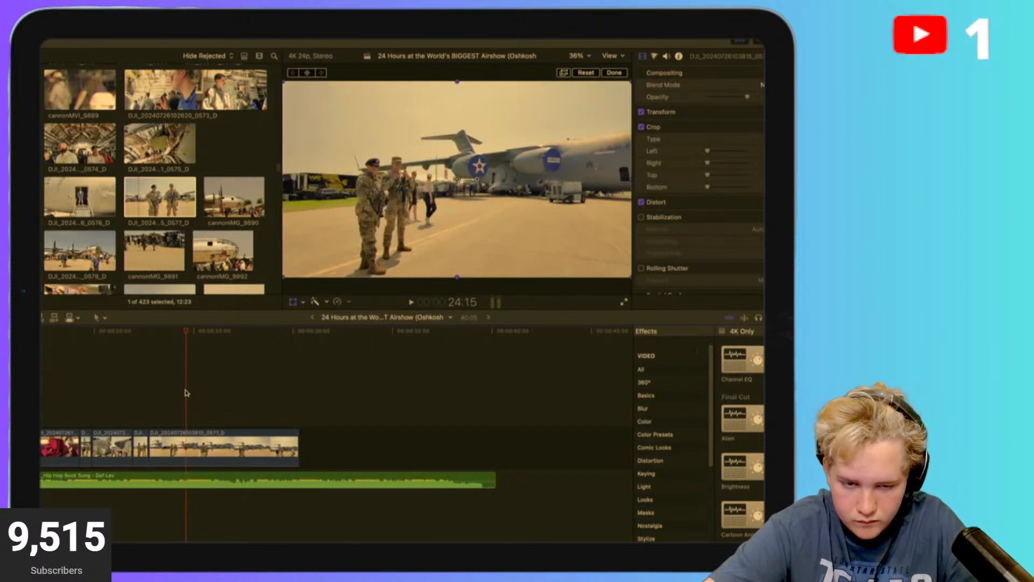
{"action": "left_click", "coordinate": [155, 386]}
{"action": "key", "text": "space"}
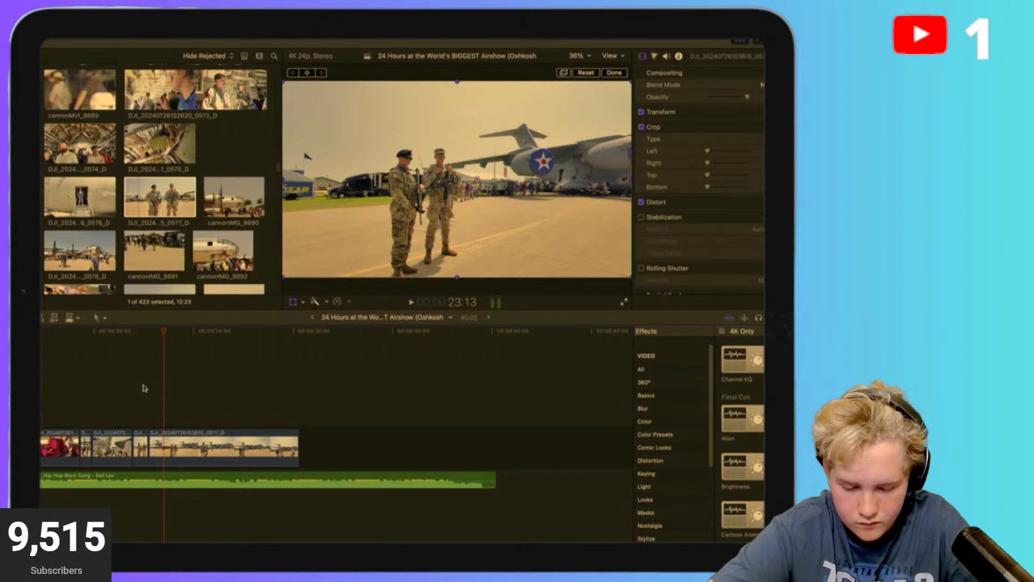
{"action": "key", "text": "super+b"}
{"action": "key", "text": "Delete"}
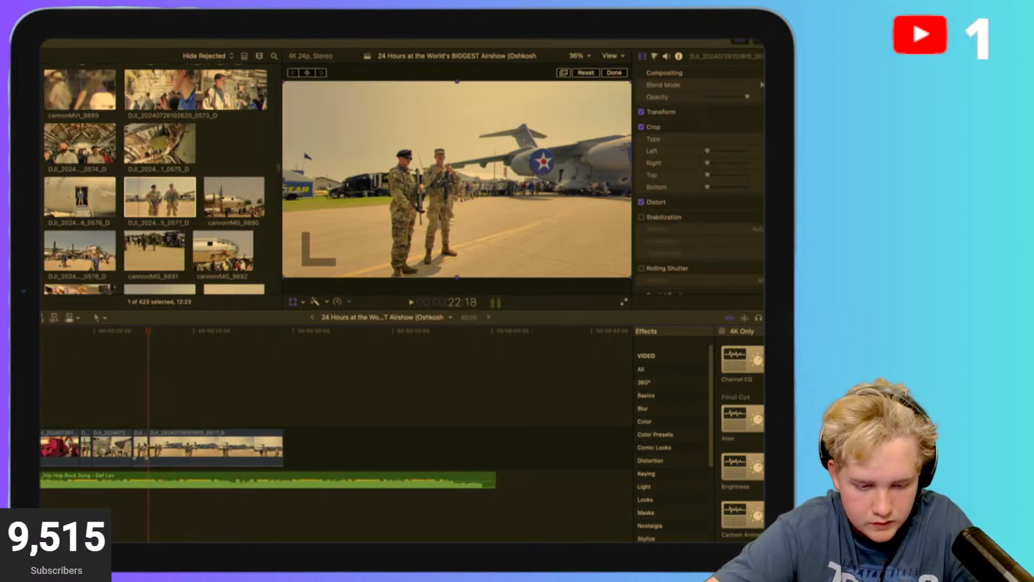
Enable stabilization for the wide soldiers clip and play the sequence from the U.S. Air Force plane clip.
{"action": "left_click", "coordinate": [279, 436]}
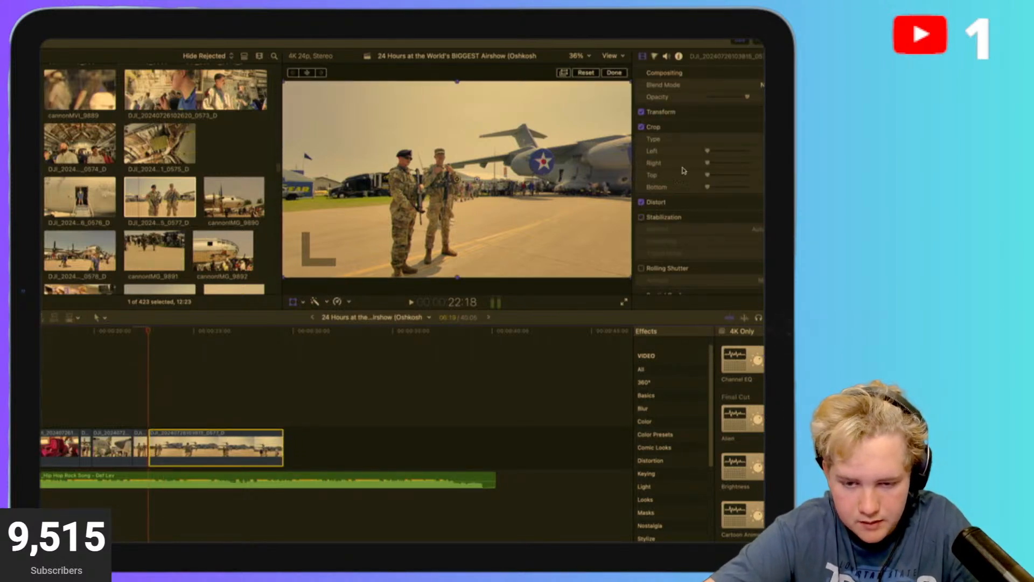
{"action": "left_click", "coordinate": [92, 406]}
{"action": "key", "text": "space"}
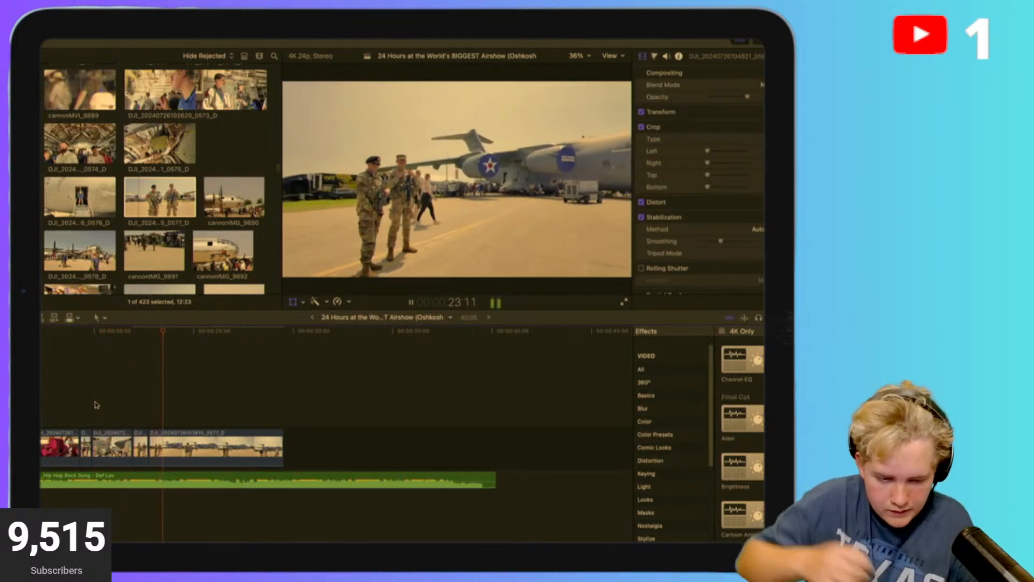
{"action": "left_click", "coordinate": [114, 413]}
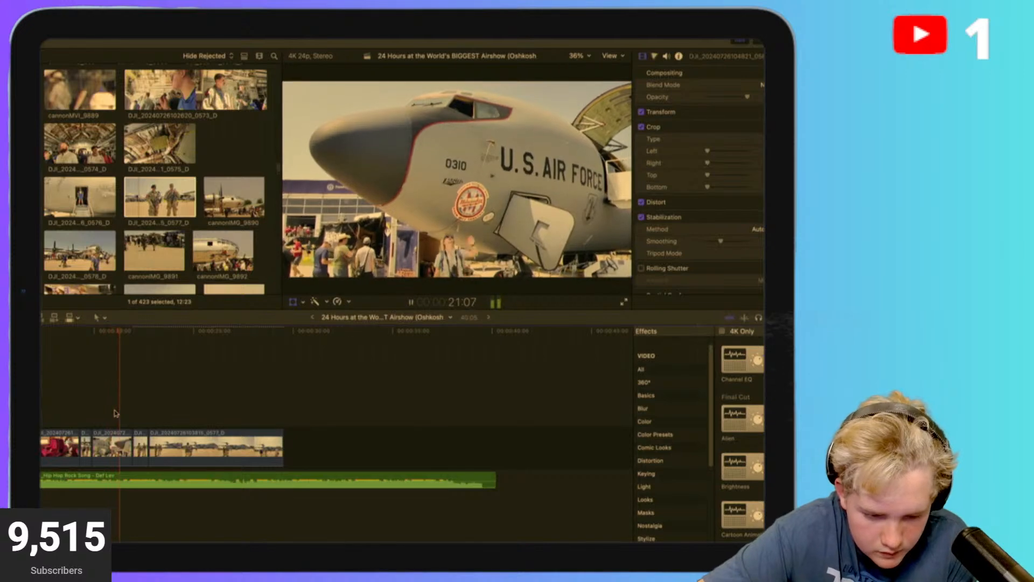
Play to the close-up of the soldiers and trim its end to 22:13.
{"action": "key", "text": "super+equal"}
{"action": "key", "text": "super+equal"}
{"action": "key", "text": "space"}
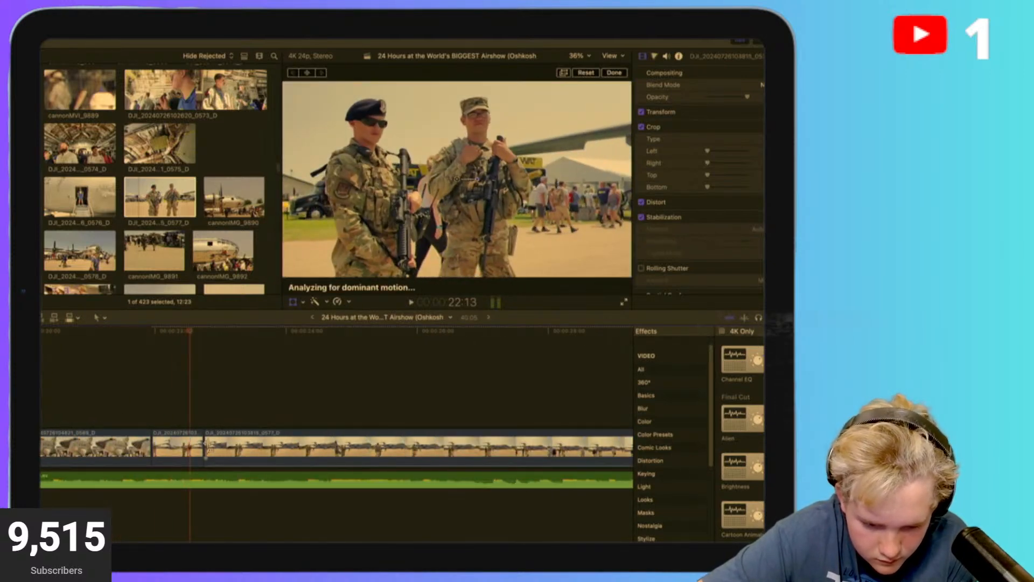
{"action": "left_click_drag", "start_coordinate": [202, 446], "coordinate": [188, 447]}
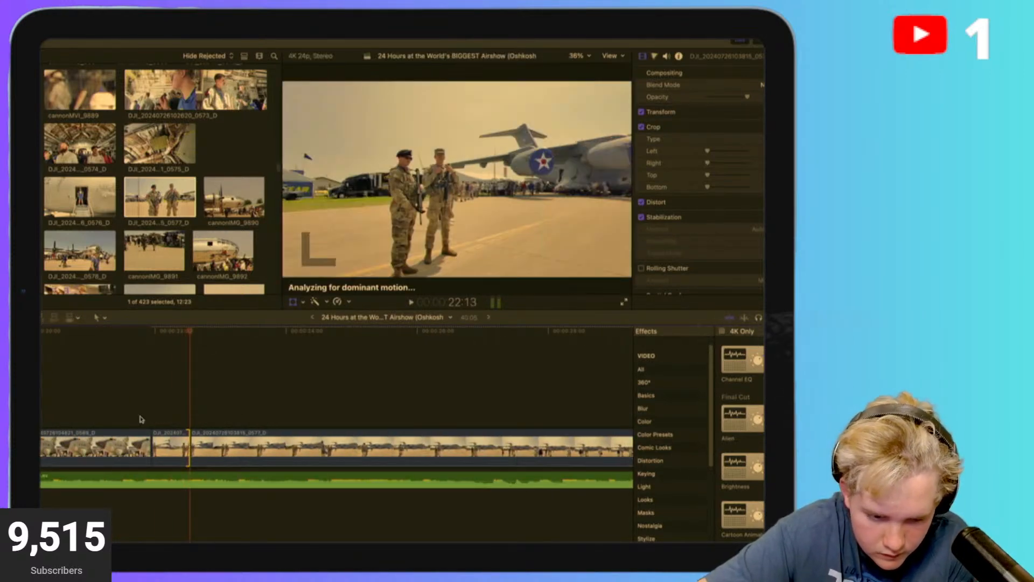
Play the sequence through the shortened soldiers close-up into the wide shot to check the timing.
{"action": "left_click", "coordinate": [83, 383]}
{"action": "key", "text": "space"}
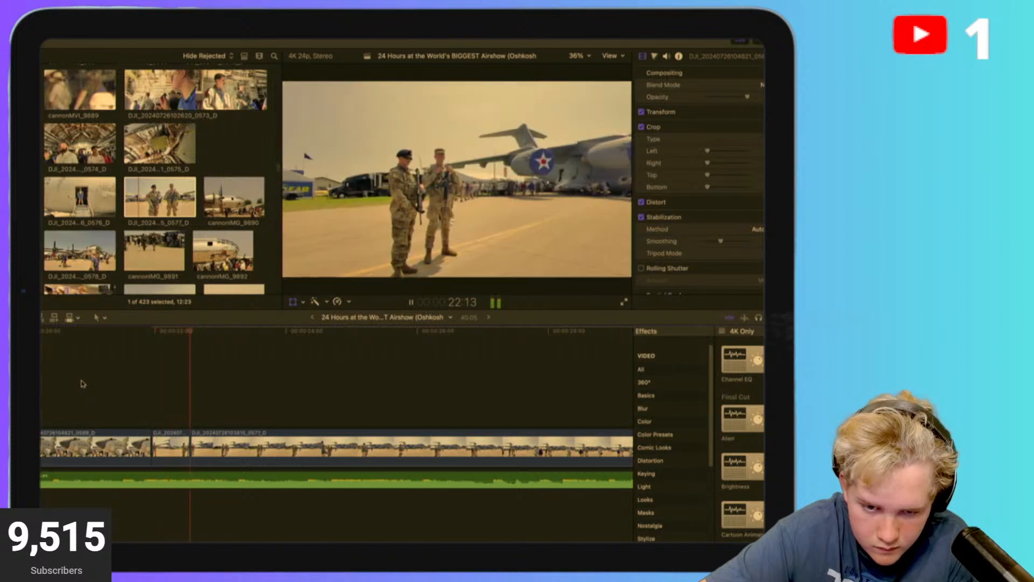
{"action": "key", "text": "super+minus"}
{"action": "key", "text": "super+minus"}
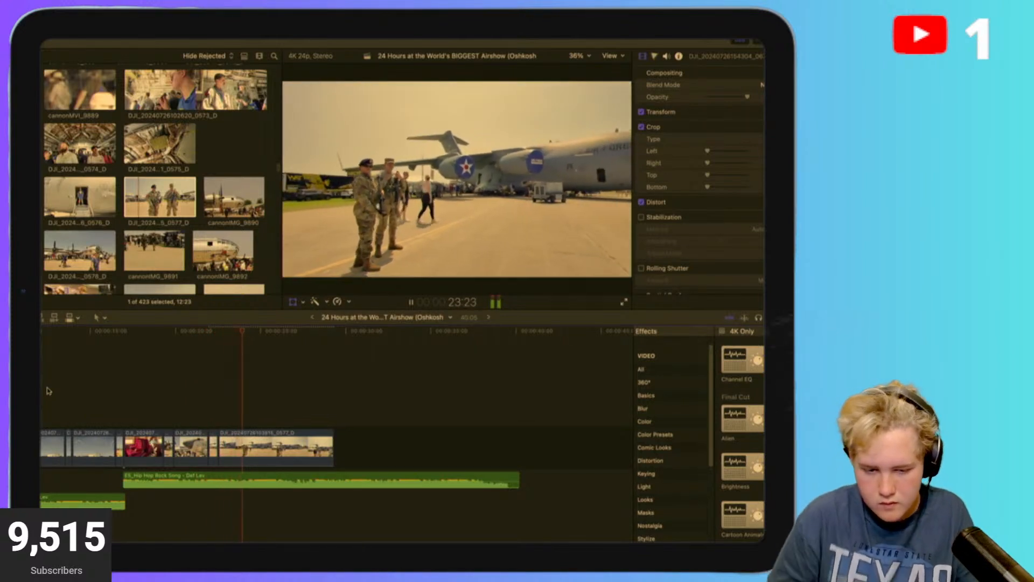
{"action": "key", "text": "space"}
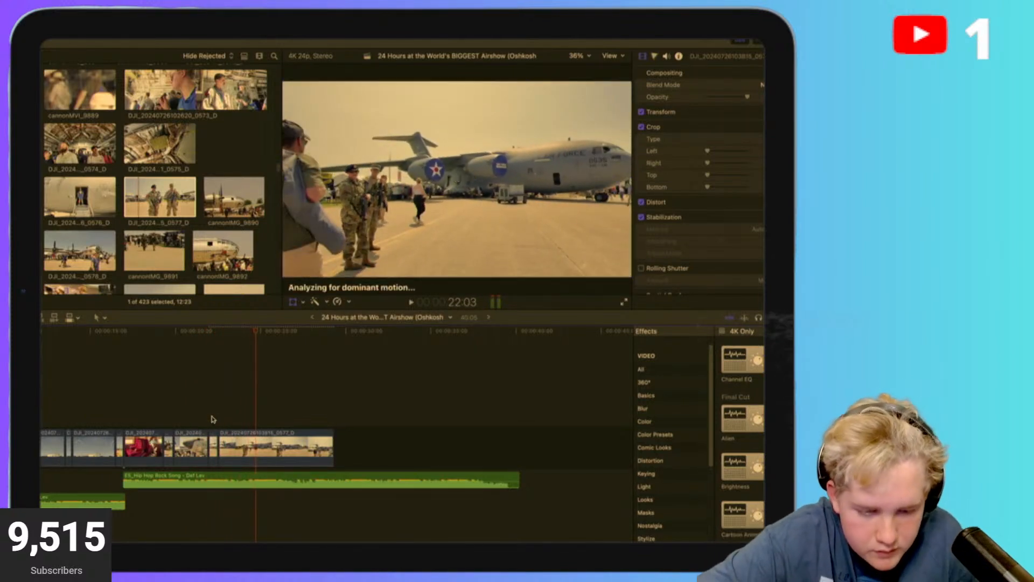
{"action": "left_click", "coordinate": [211, 419]}
{"action": "scroll", "coordinate": [211, 255], "scroll_direction": "down", "scroll_amount": 3}
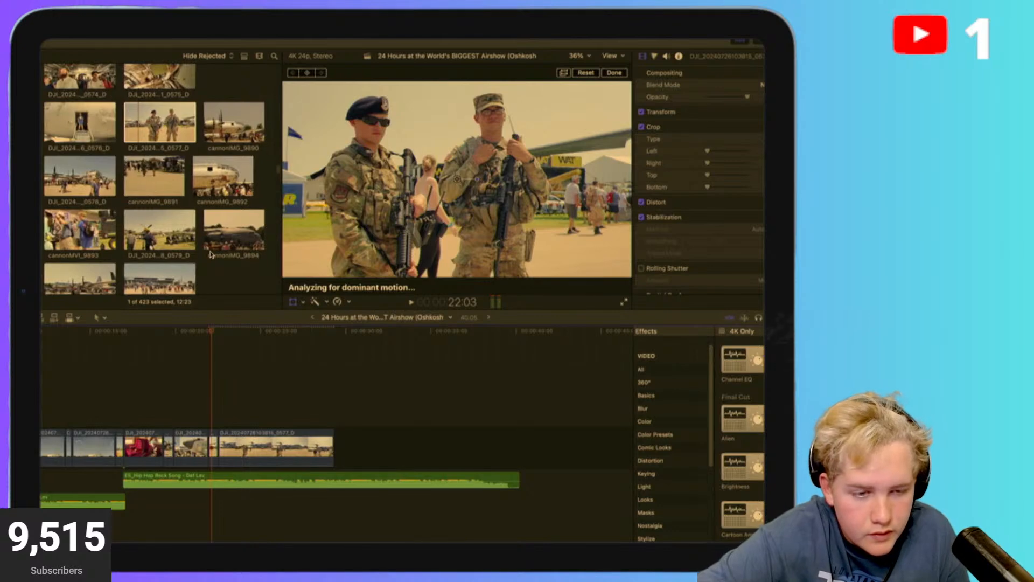
{"action": "scroll", "coordinate": [211, 255], "scroll_direction": "down", "scroll_amount": 8}
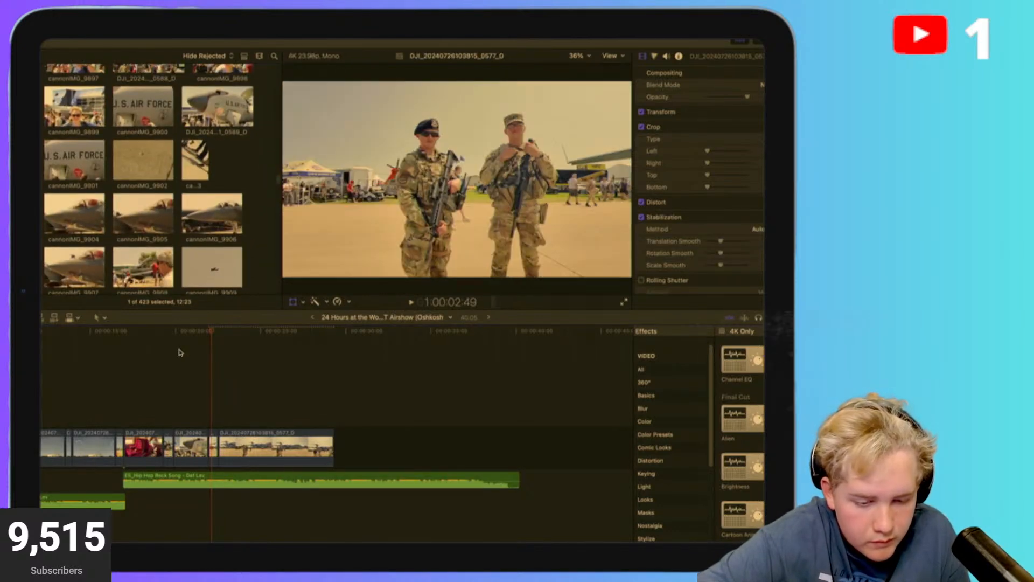
Play the soldiers clips against the song and trim the end of the wide soldiers shot to 24:20.
{"action": "left_click", "coordinate": [202, 413]}
{"action": "key", "text": "space"}
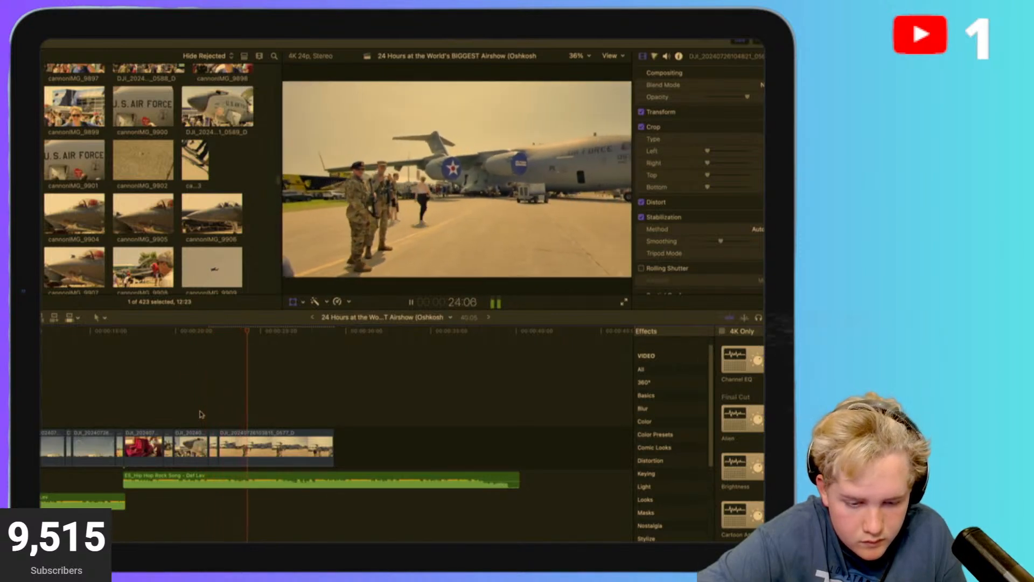
{"action": "key", "text": "space"}
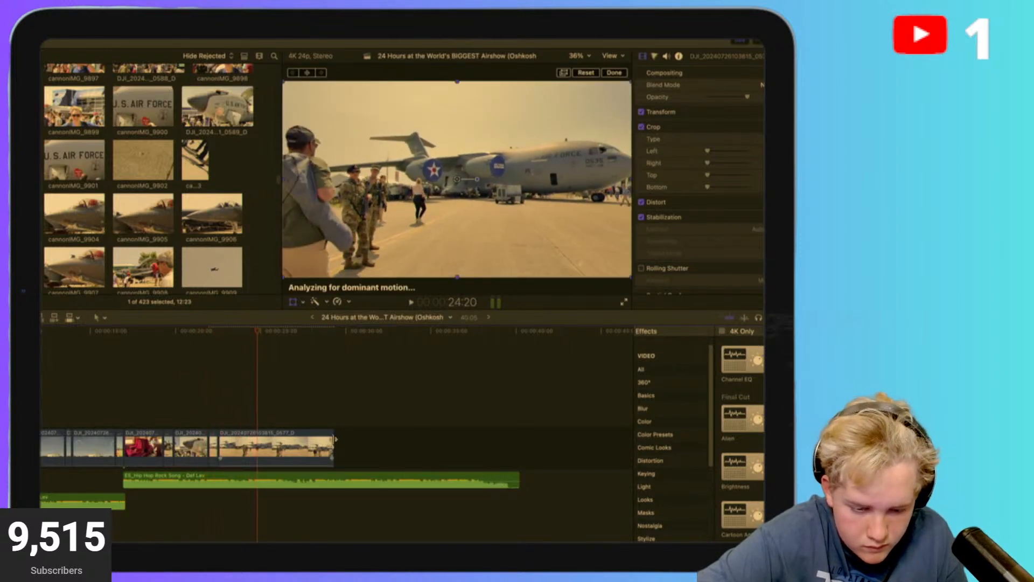
{"action": "left_click_drag", "start_coordinate": [334, 440], "coordinate": [260, 443]}
{"action": "scroll", "coordinate": [114, 294], "scroll_direction": "down", "scroll_amount": 7}
{"action": "scroll", "coordinate": [114, 294], "scroll_direction": "up", "scroll_amount": 1}
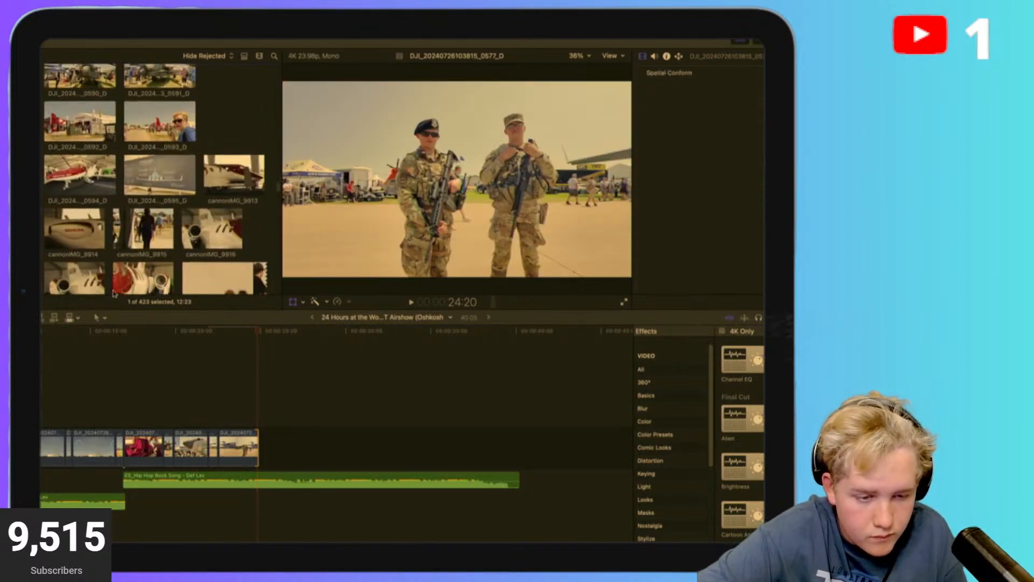
{"action": "scroll", "coordinate": [114, 294], "scroll_direction": "down", "scroll_amount": 5}
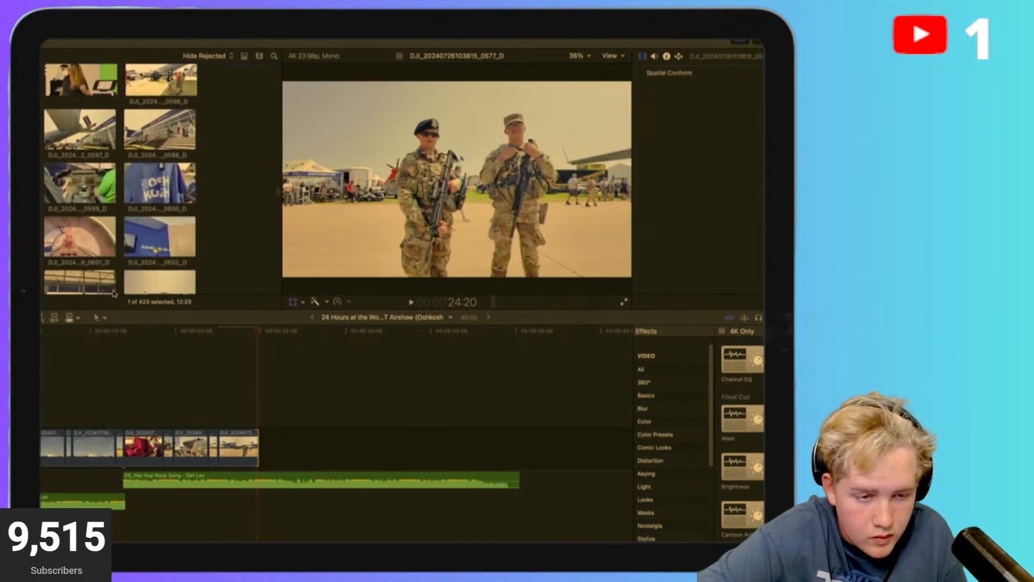
{"action": "scroll", "coordinate": [114, 294], "scroll_direction": "down", "scroll_amount": 12}
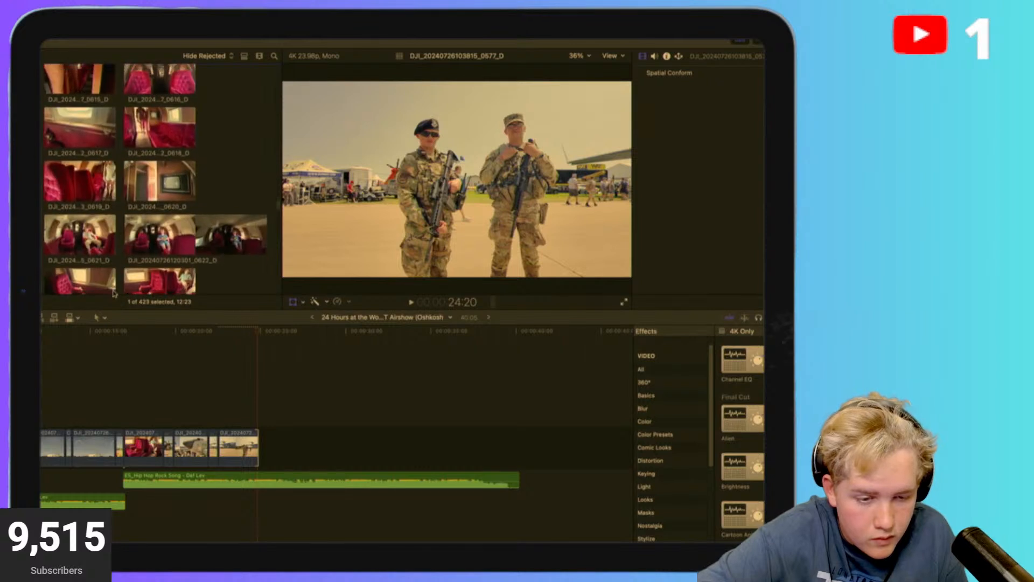
{"action": "scroll", "coordinate": [114, 294], "scroll_direction": "down", "scroll_amount": 12}
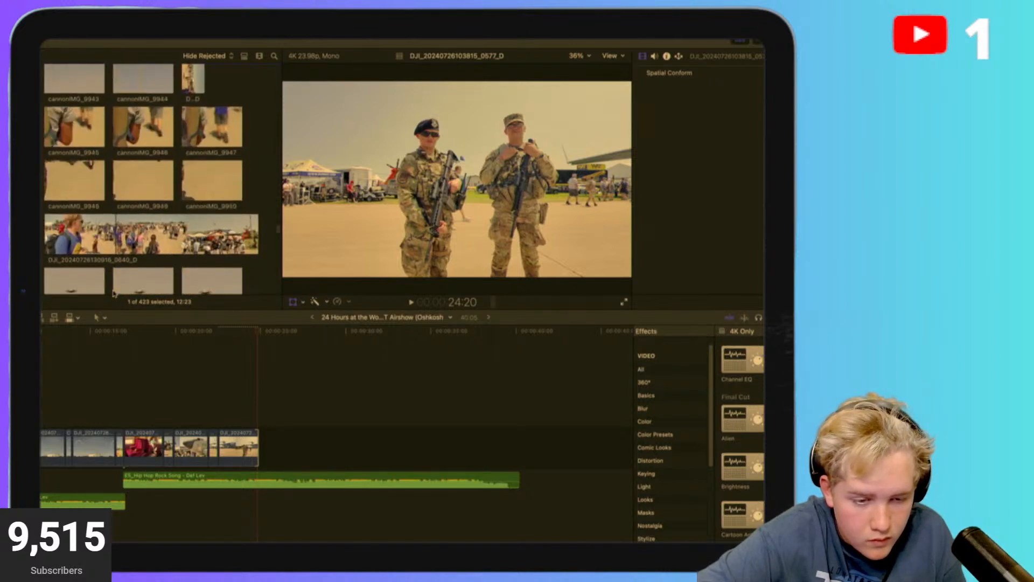
{"action": "scroll", "coordinate": [114, 294], "scroll_direction": "down", "scroll_amount": 12}
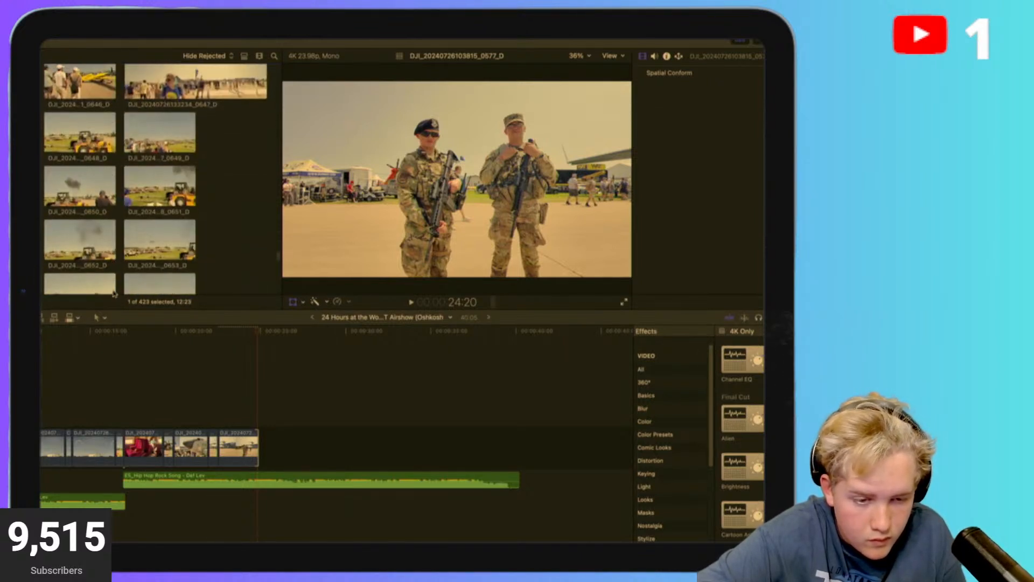
{"action": "scroll", "coordinate": [114, 294], "scroll_direction": "down", "scroll_amount": 12}
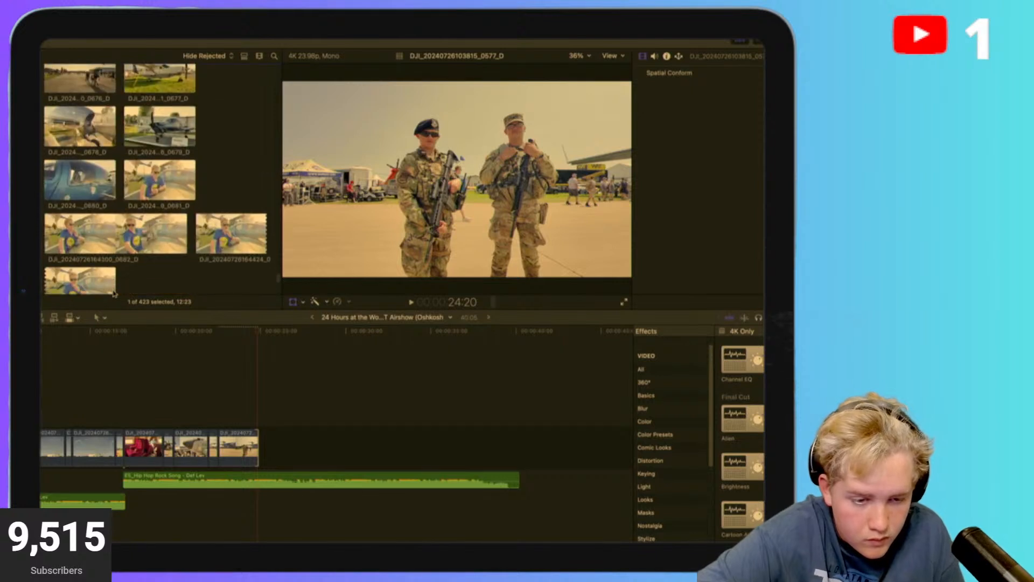
{"action": "scroll", "coordinate": [114, 294], "scroll_direction": "down", "scroll_amount": 1}
{"action": "scroll", "coordinate": [115, 294], "scroll_direction": "up", "scroll_amount": 8}
{"action": "scroll", "coordinate": [115, 294], "scroll_direction": "down", "scroll_amount": 7}
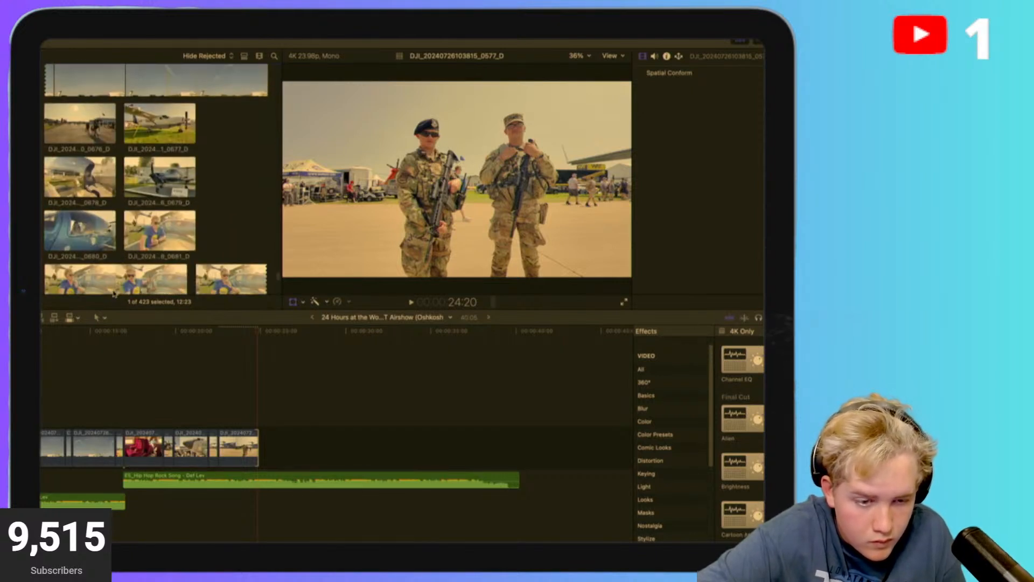
{"action": "left_click", "coordinate": [155, 176]}
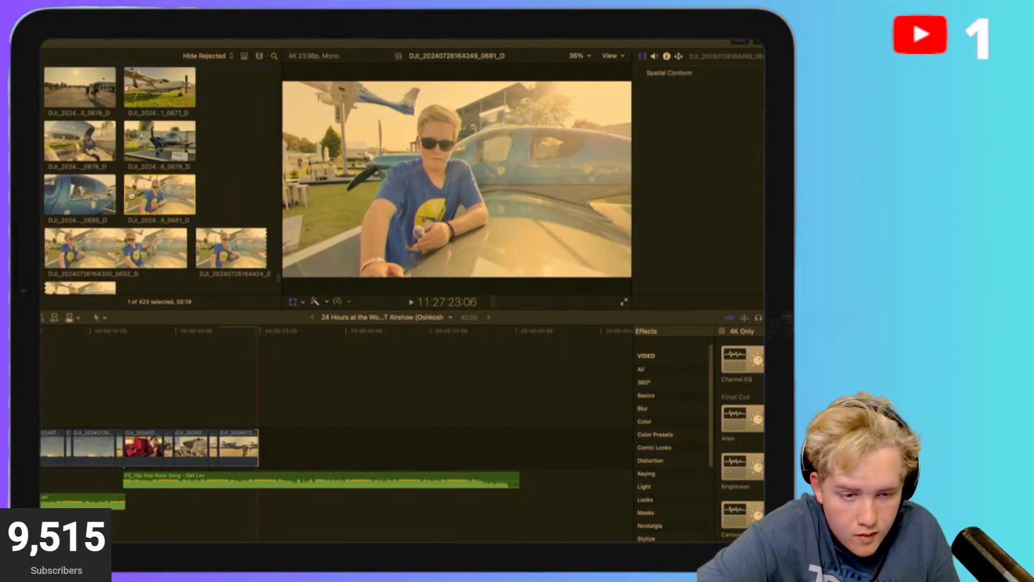
{"action": "scroll", "coordinate": [130, 195], "scroll_direction": "up", "scroll_amount": 6}
{"action": "left_click", "coordinate": [108, 202]}
{"action": "left_click", "coordinate": [143, 204]}
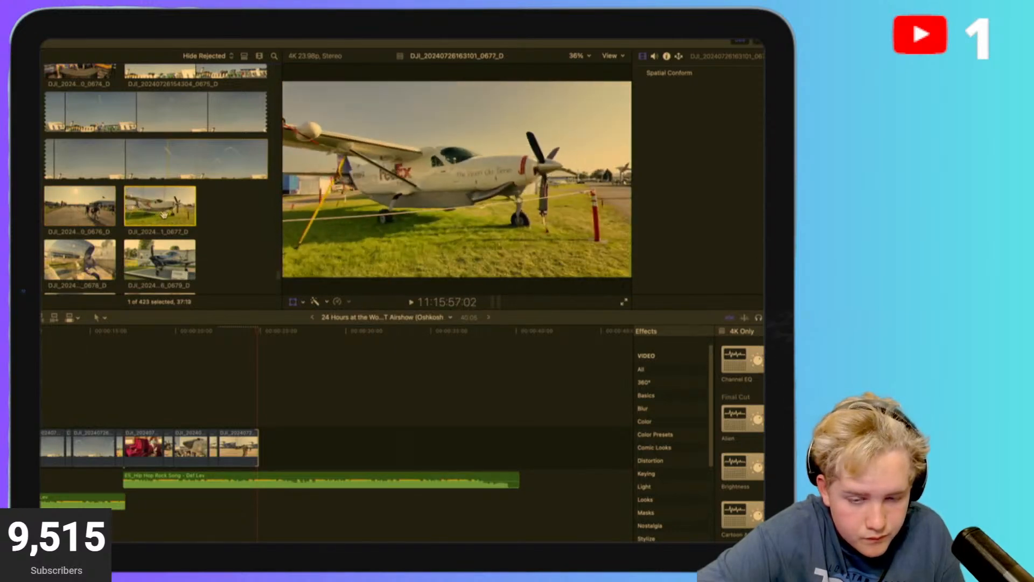
{"action": "left_click_drag", "start_coordinate": [150, 211], "coordinate": [286, 444]}
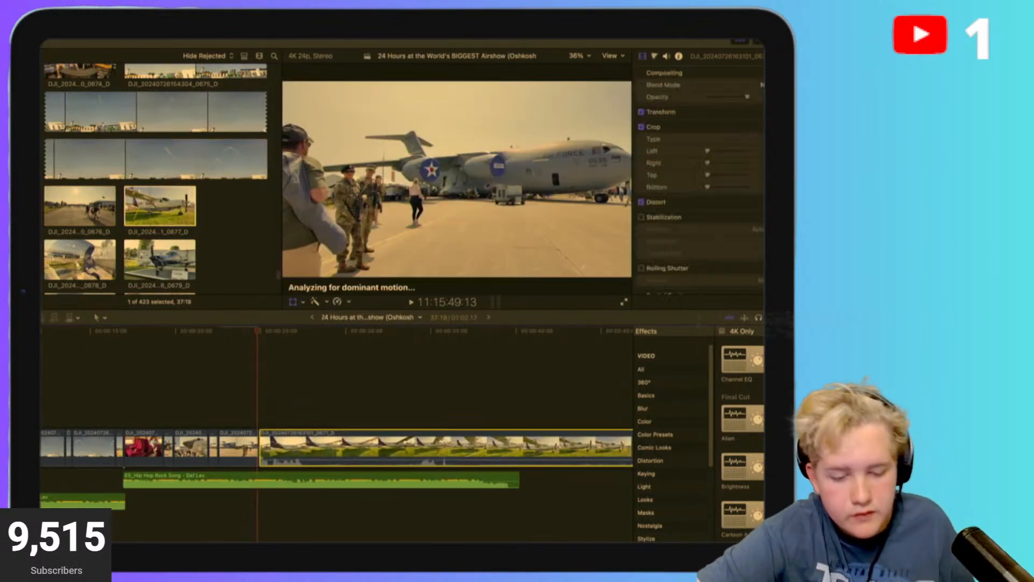
Play several parts of the added FedEx airplane clip in the timeline to judge whether it suits the sequence.
{"action": "left_click", "coordinate": [291, 413]}
{"action": "key", "text": "space"}
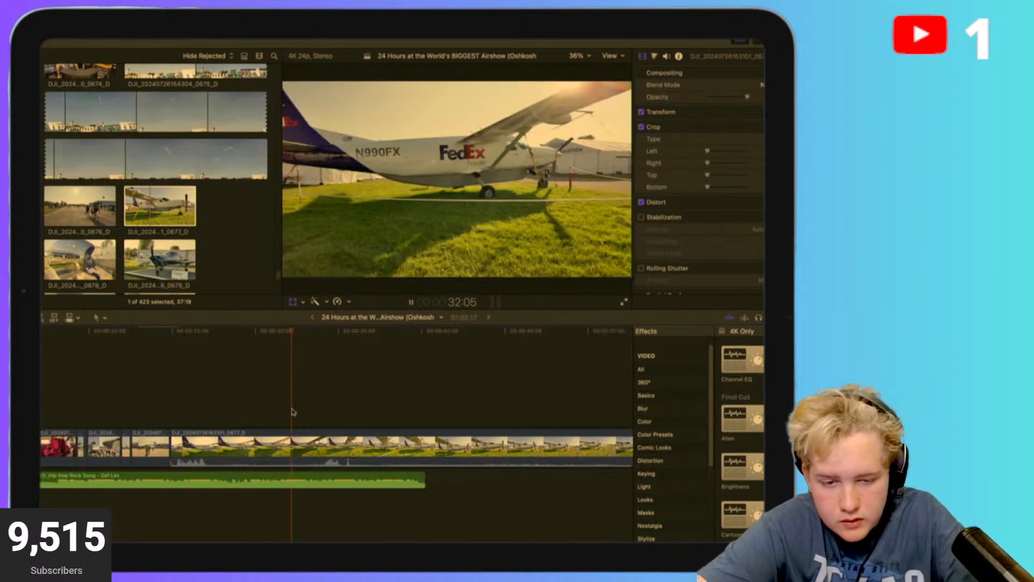
{"action": "key", "text": "super+minus"}
{"action": "key", "text": "super+minus"}
{"action": "left_click", "coordinate": [82, 407]}
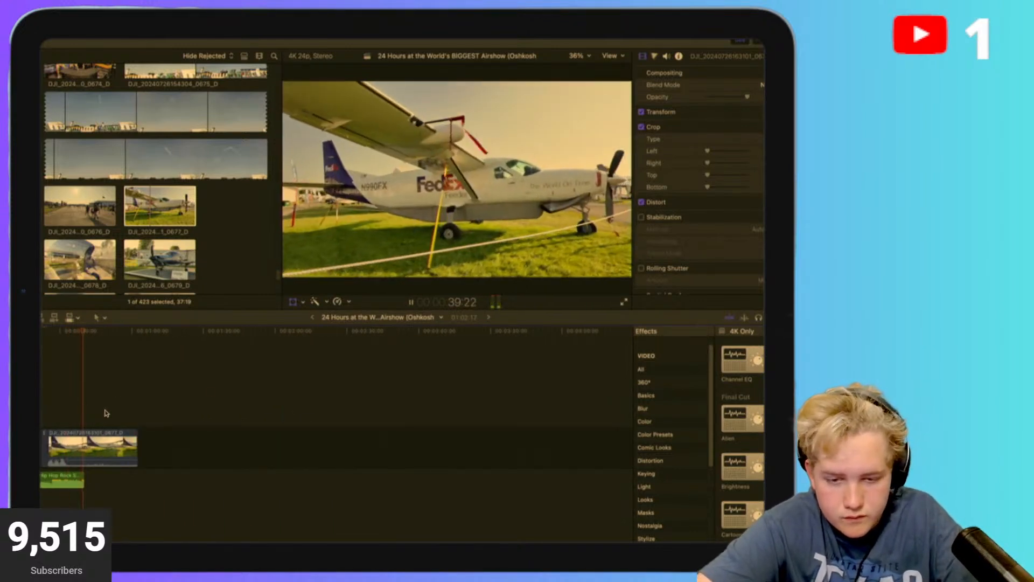
{"action": "left_click", "coordinate": [106, 413]}
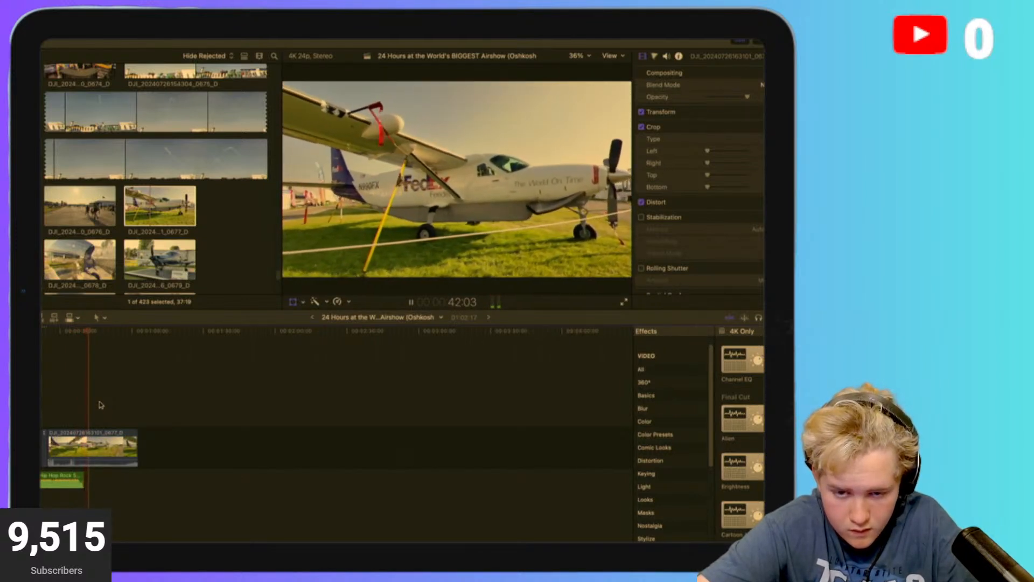
{"action": "left_click", "coordinate": [142, 263]}
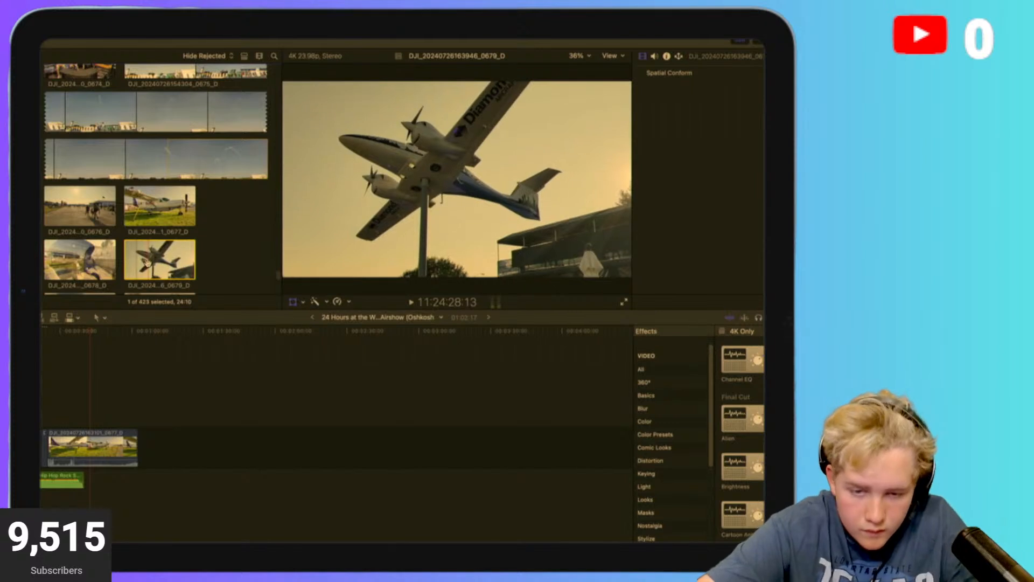
{"action": "scroll", "coordinate": [156, 180], "scroll_direction": "up", "scroll_amount": 10}
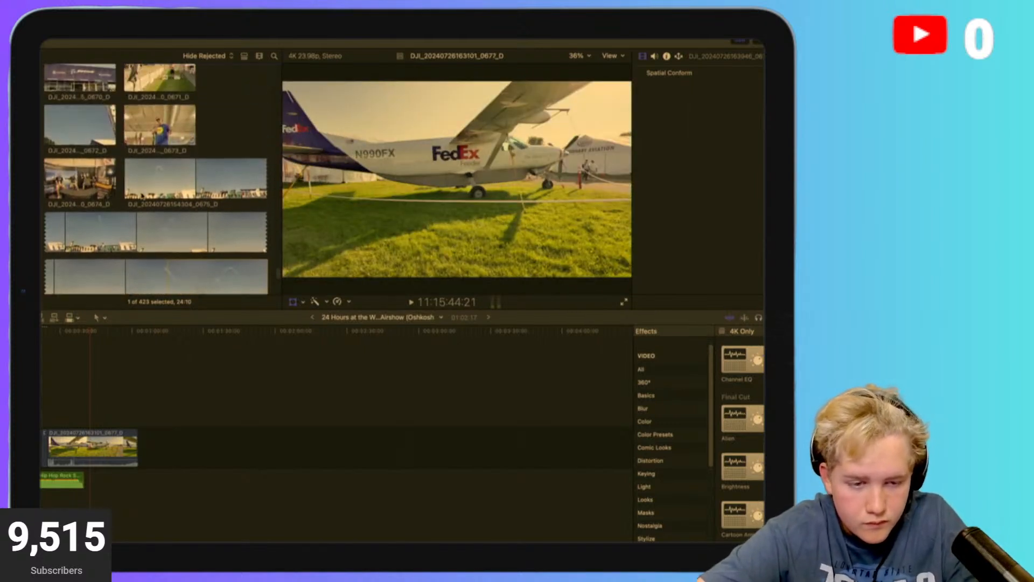
{"action": "scroll", "coordinate": [142, 195], "scroll_direction": "down", "scroll_amount": 15}
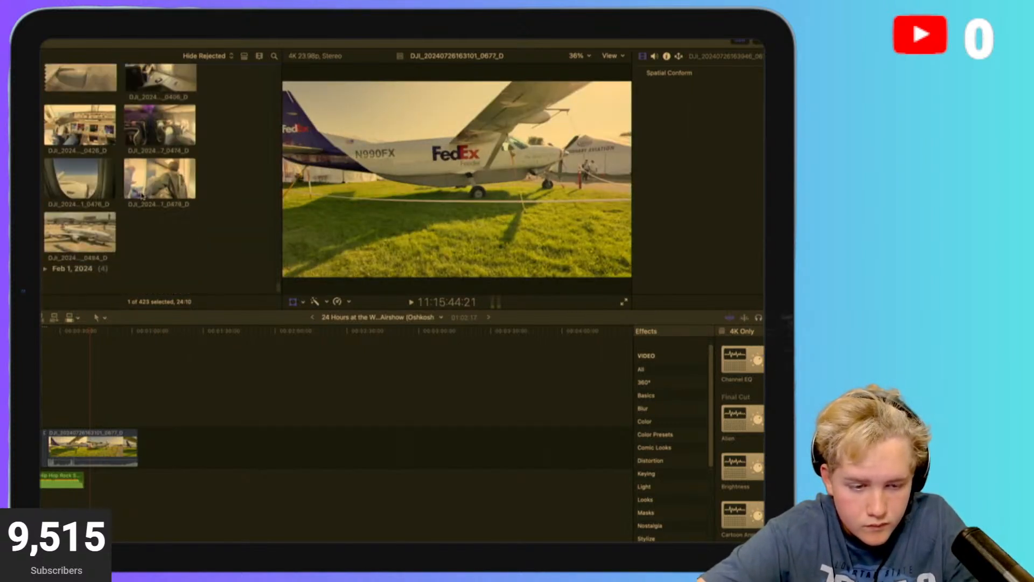
{"action": "scroll", "coordinate": [141, 195], "scroll_direction": "down", "scroll_amount": 10}
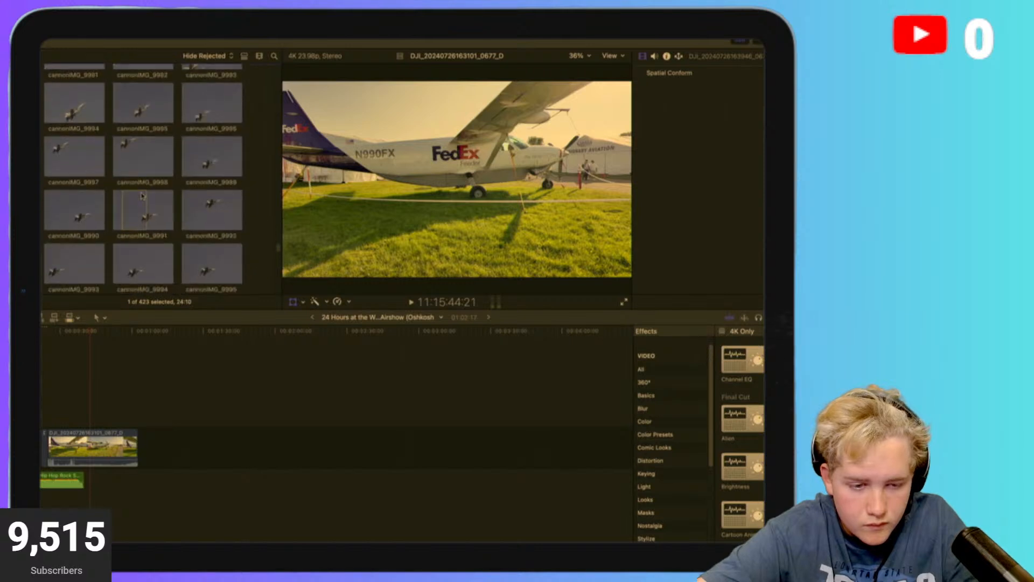
{"action": "scroll", "coordinate": [142, 195], "scroll_direction": "up", "scroll_amount": 4}
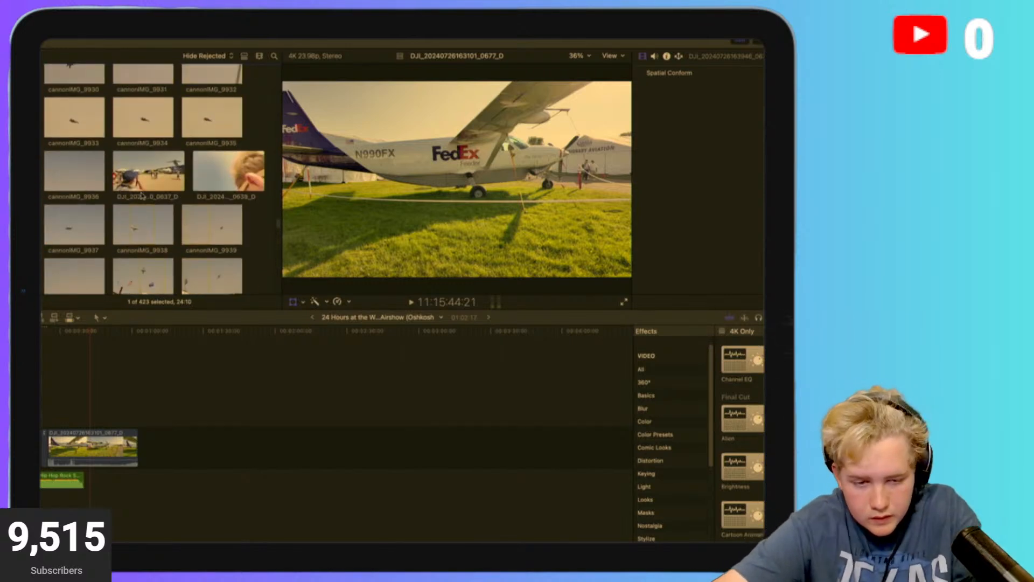
{"action": "left_click", "coordinate": [171, 168]}
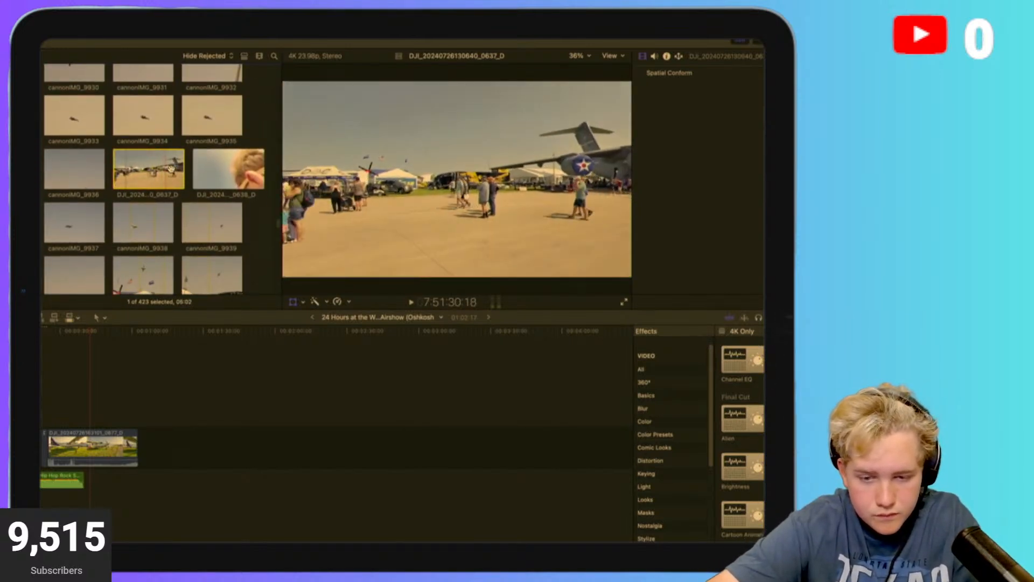
{"action": "scroll", "coordinate": [228, 168], "scroll_direction": "up", "scroll_amount": 5}
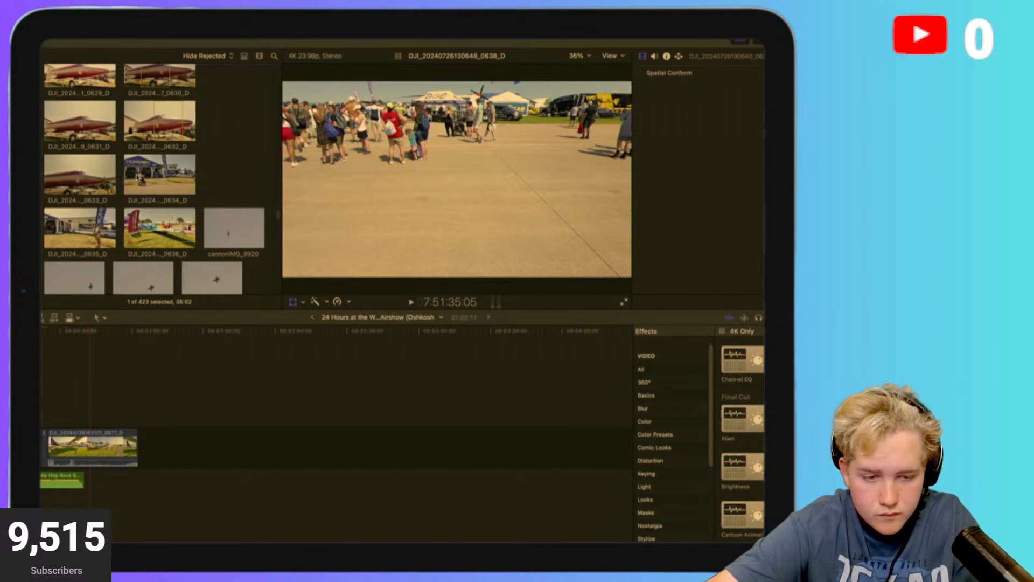
{"action": "scroll", "coordinate": [139, 177], "scroll_direction": "up", "scroll_amount": 5}
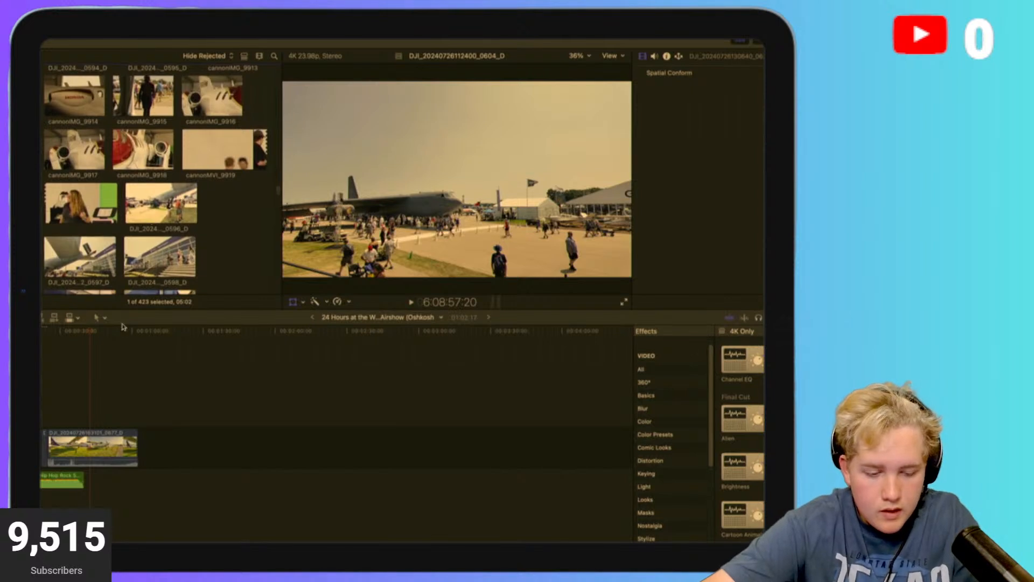
Delete the FedEx airplane clip from the end of the timeline.
{"action": "left_click", "coordinate": [80, 445]}
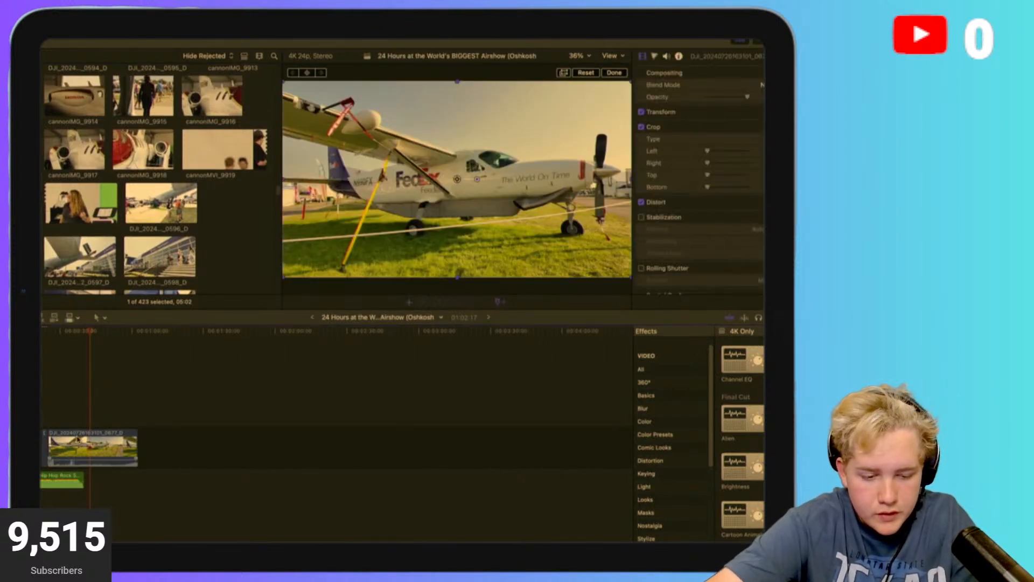
{"action": "key", "text": "Delete"}
{"action": "scroll", "coordinate": [147, 252], "scroll_direction": "down", "scroll_amount": 3}
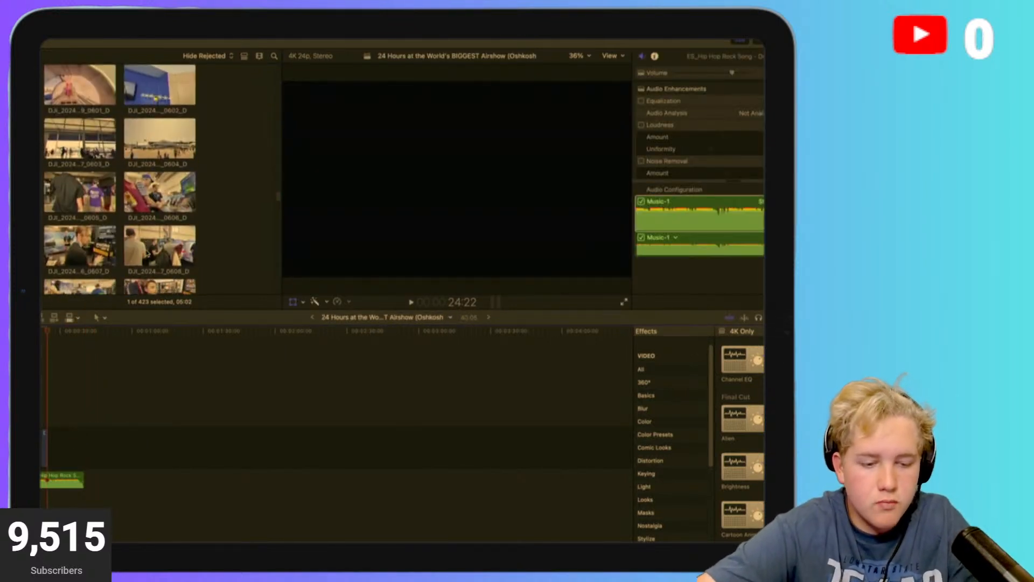
{"action": "scroll", "coordinate": [146, 252], "scroll_direction": "up", "scroll_amount": 6}
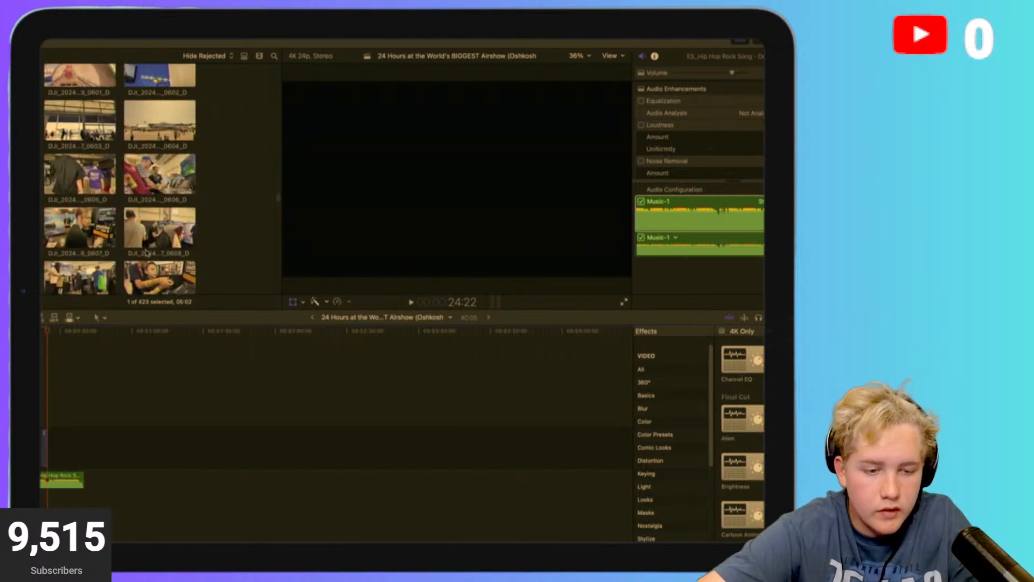
{"action": "scroll", "coordinate": [146, 252], "scroll_direction": "down", "scroll_amount": 20}
{"action": "key", "text": "e"}
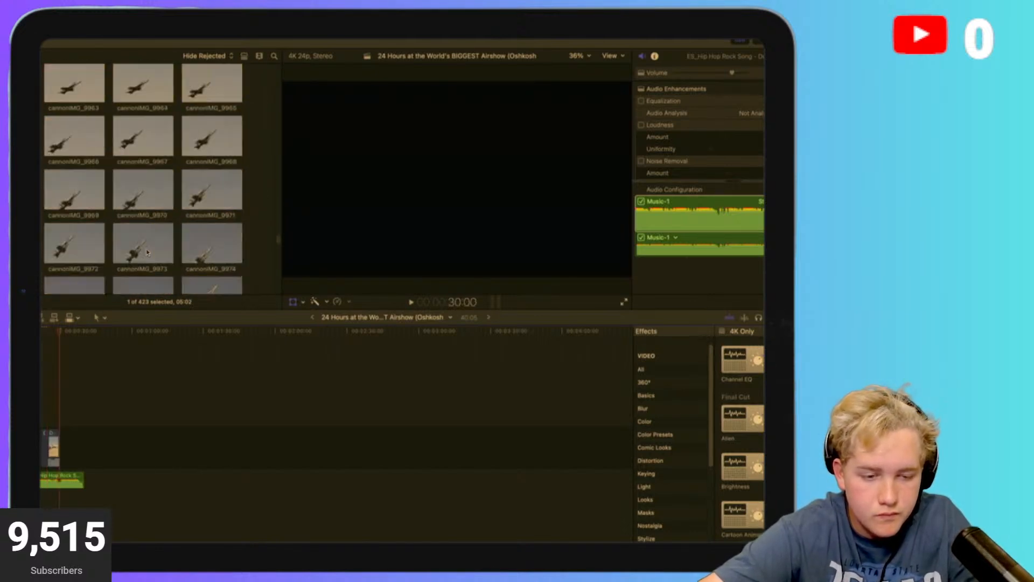
{"action": "scroll", "coordinate": [146, 252], "scroll_direction": "up", "scroll_amount": 10}
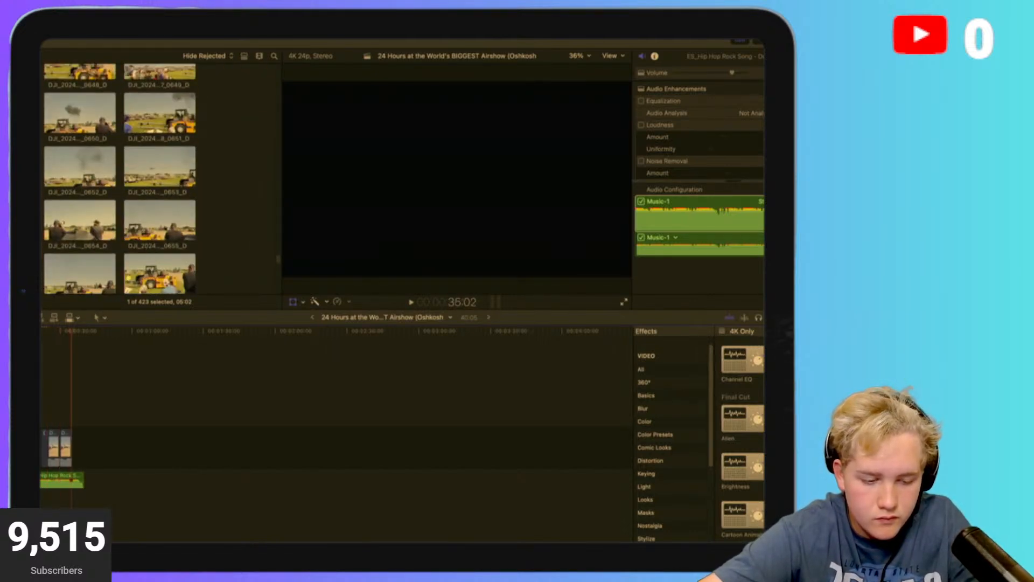
{"action": "key", "text": "super+z"}
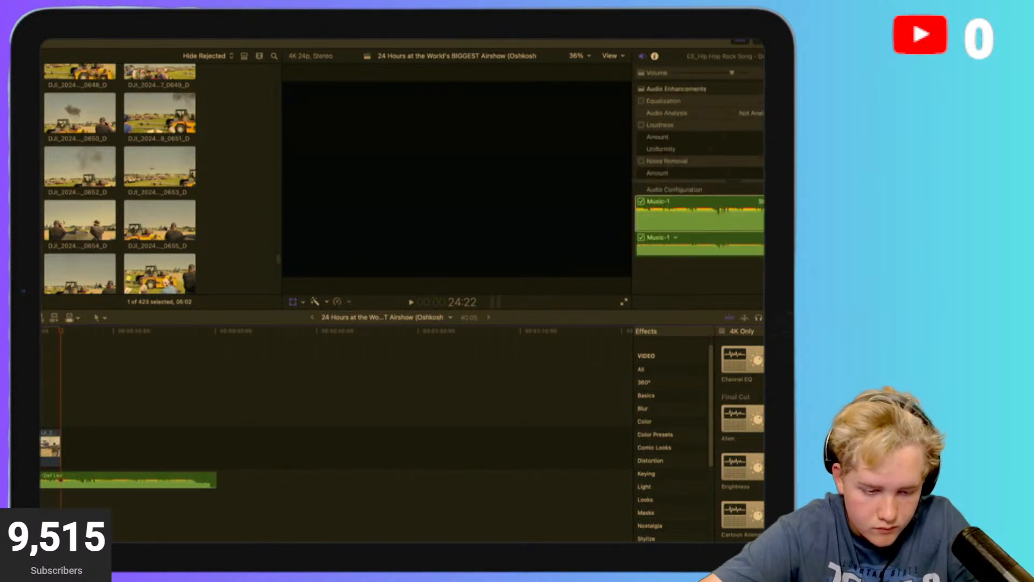
Go back several cuts and play the sequence full screen through the soldiers shots to check its timing.
{"action": "key", "text": "space"}
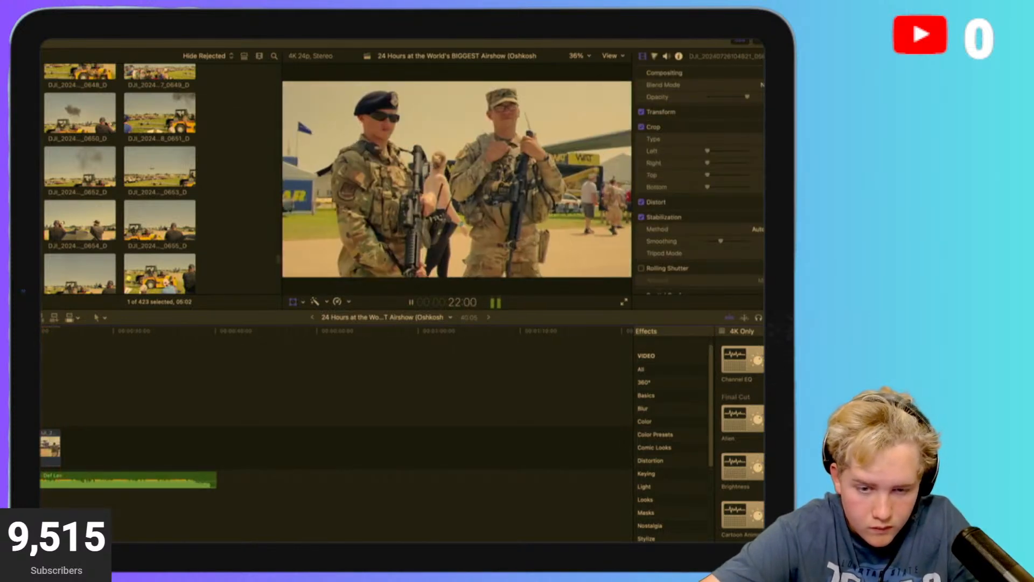
{"action": "key", "text": "space"}
{"action": "key", "text": "Up"}
{"action": "key", "text": "Up"}
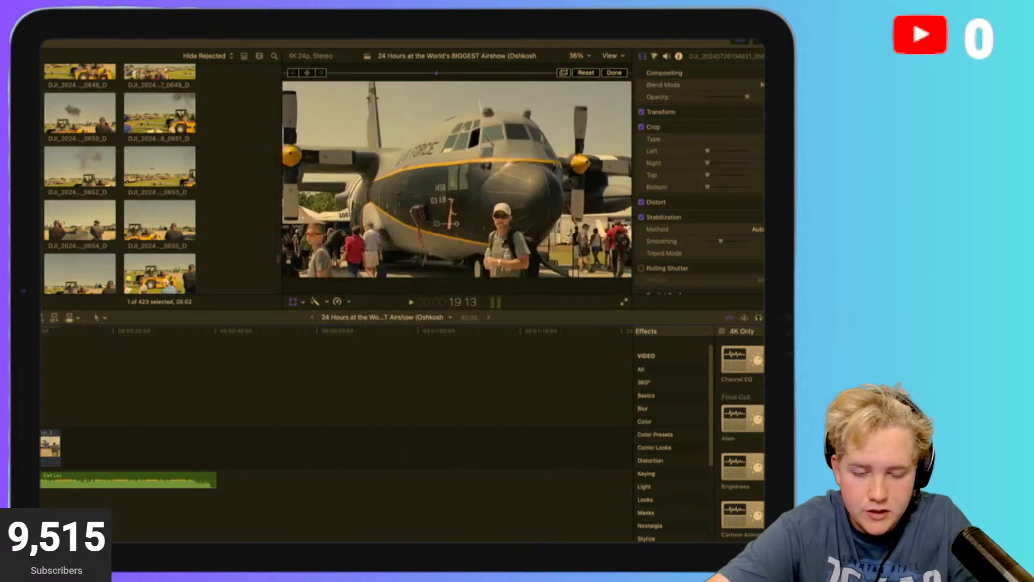
{"action": "key", "text": "Up"}
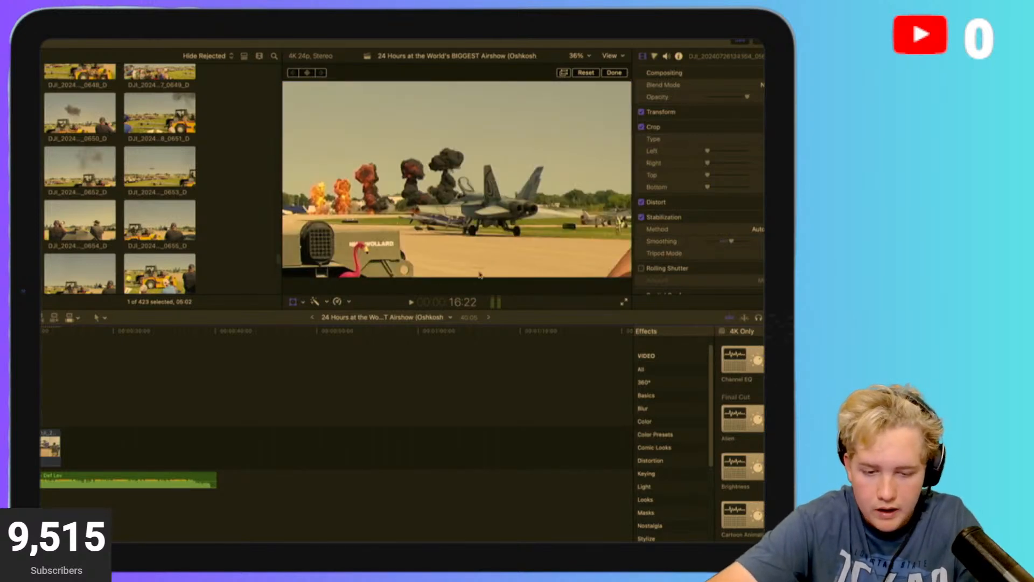
{"action": "key", "text": "Up"}
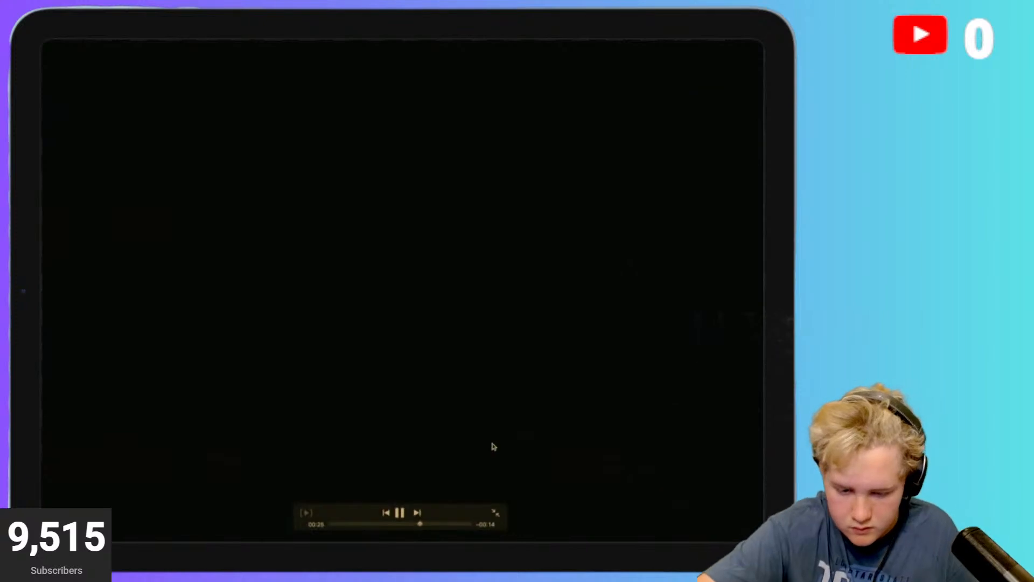
{"action": "left_click", "coordinate": [494, 513]}
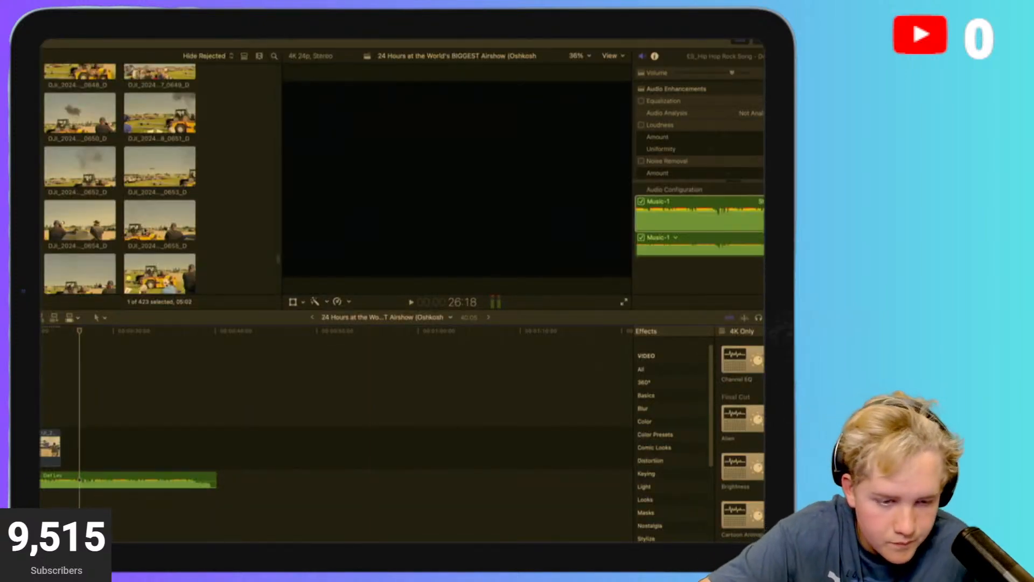
Look through the browser footage from the exhibit and red-seat airplane clips to the flyover photos for the next shot.
{"action": "scroll", "coordinate": [145, 228], "scroll_direction": "up", "scroll_amount": 10}
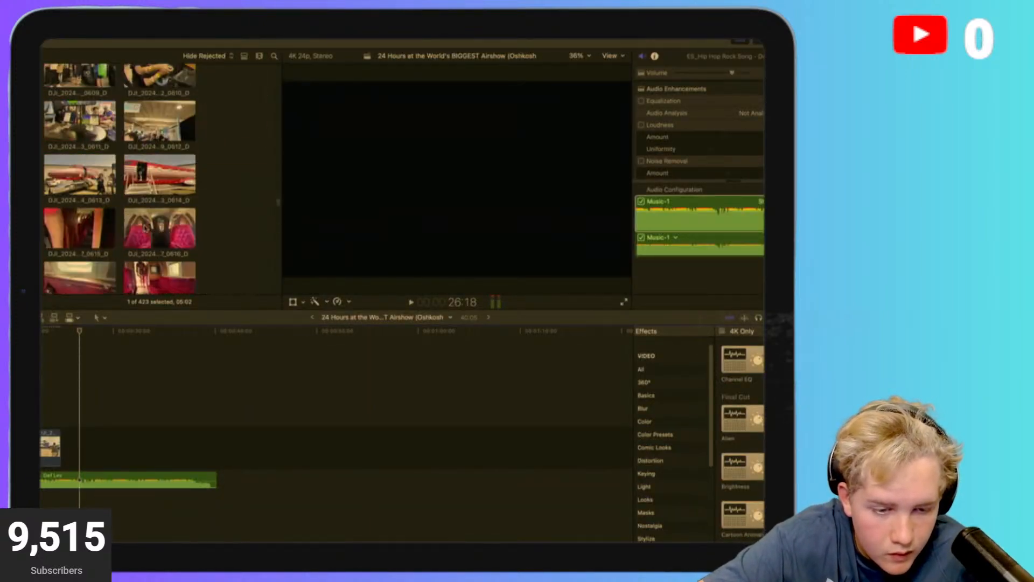
{"action": "scroll", "coordinate": [145, 228], "scroll_direction": "up", "scroll_amount": 2}
{"action": "scroll", "coordinate": [144, 227], "scroll_direction": "down", "scroll_amount": 10}
{"action": "scroll", "coordinate": [144, 227], "scroll_direction": "up", "scroll_amount": 10}
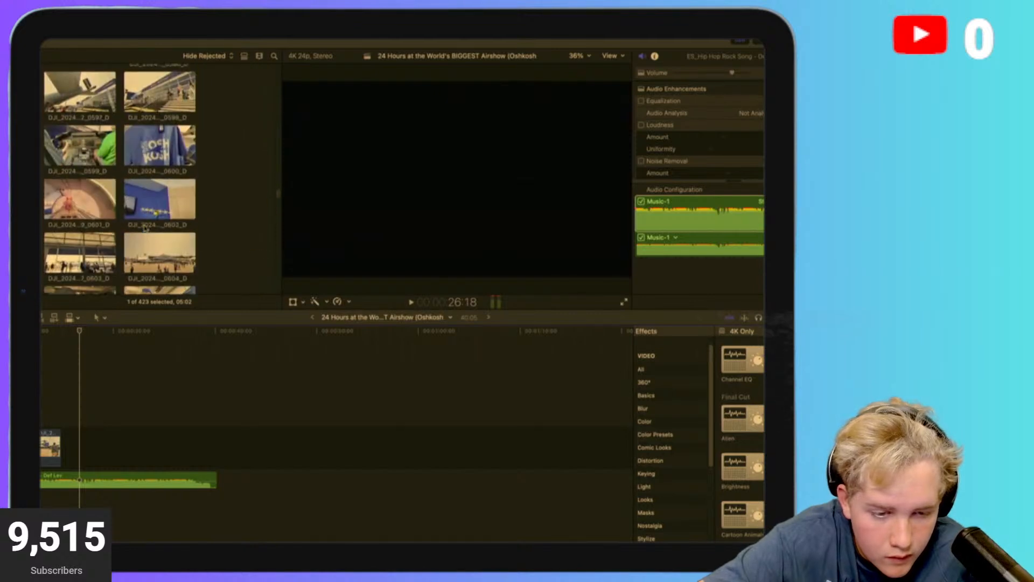
{"action": "scroll", "coordinate": [144, 228], "scroll_direction": "down", "scroll_amount": 5}
{"action": "scroll", "coordinate": [144, 227], "scroll_direction": "down", "scroll_amount": 15}
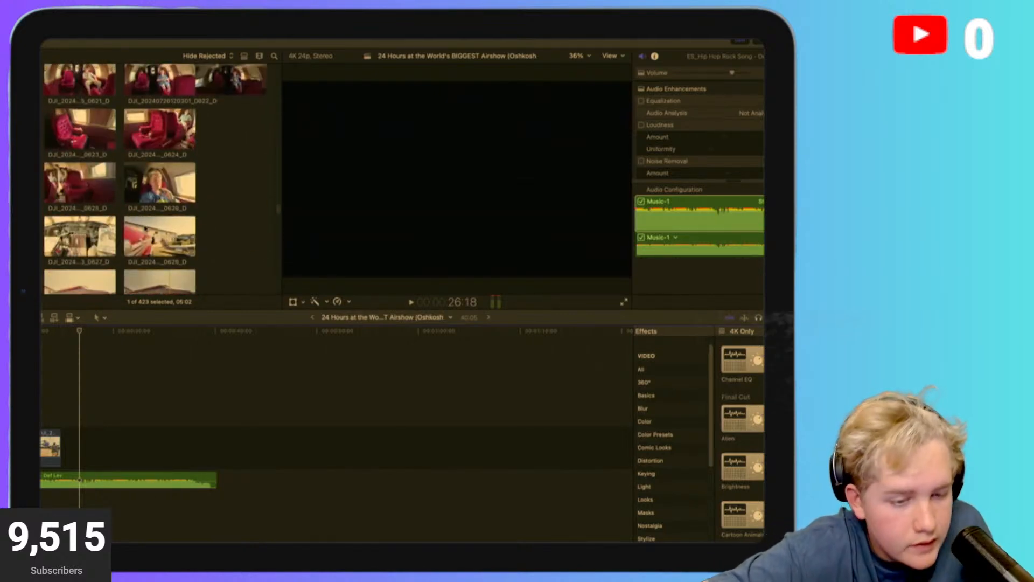
{"action": "scroll", "coordinate": [145, 228], "scroll_direction": "down", "scroll_amount": 1}
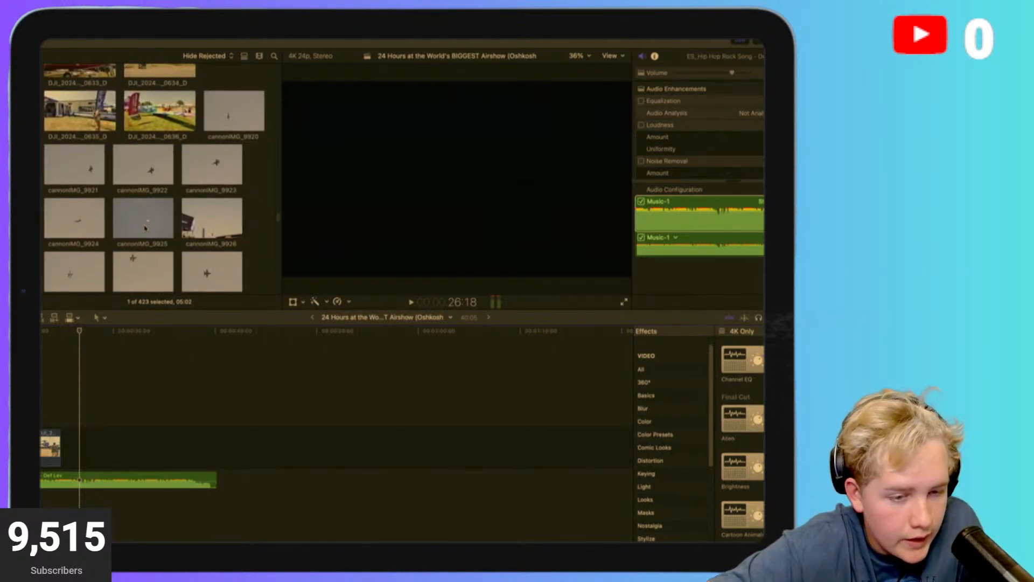
{"action": "scroll", "coordinate": [145, 228], "scroll_direction": "down", "scroll_amount": 2}
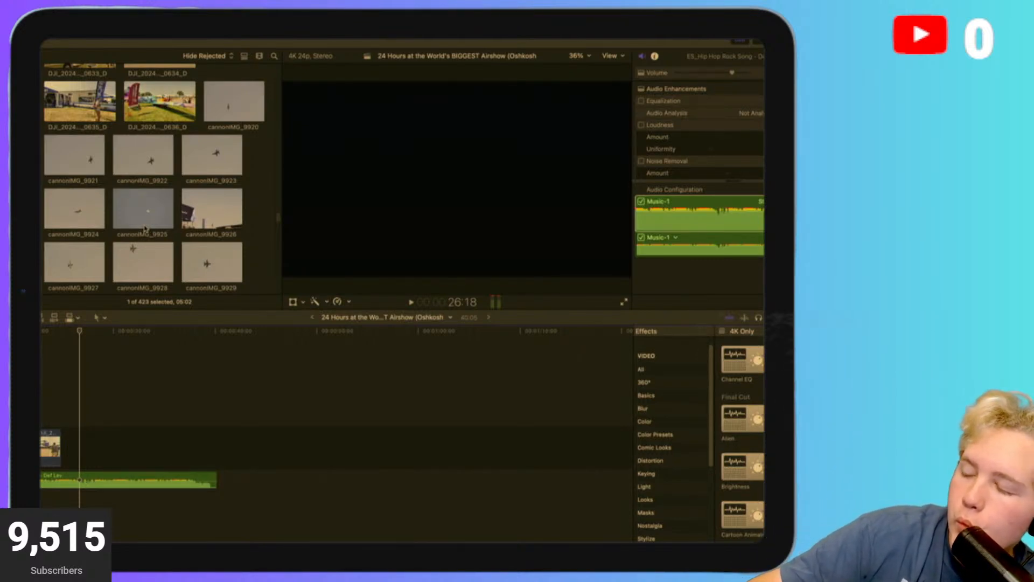
Find the Infinite Flight booth clip with the waving men (0674_D) in the browser and append it to the end of the timeline.
{"action": "left_click", "coordinate": [47, 232]}
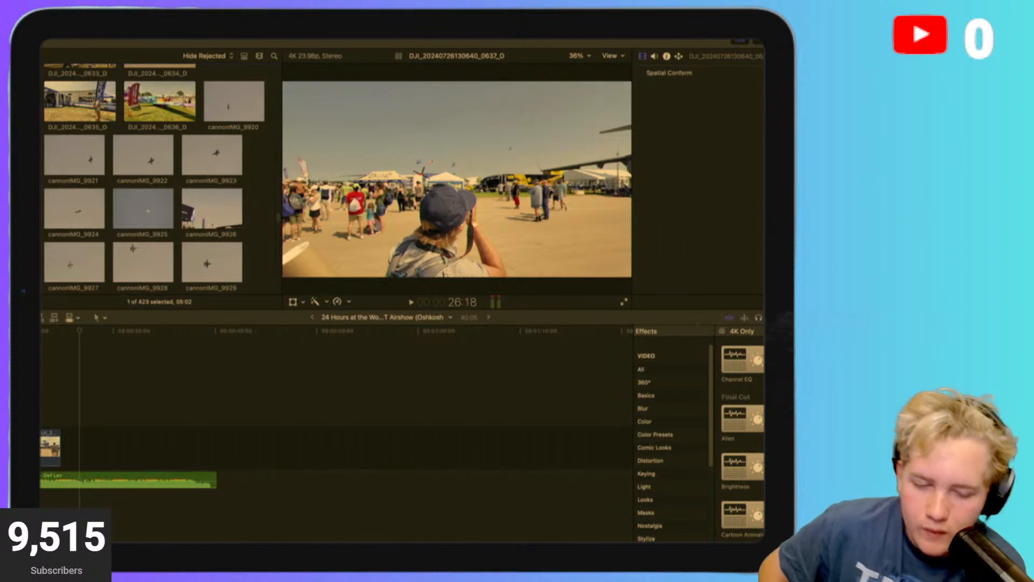
{"action": "scroll", "coordinate": [88, 201], "scroll_direction": "down", "scroll_amount": 10}
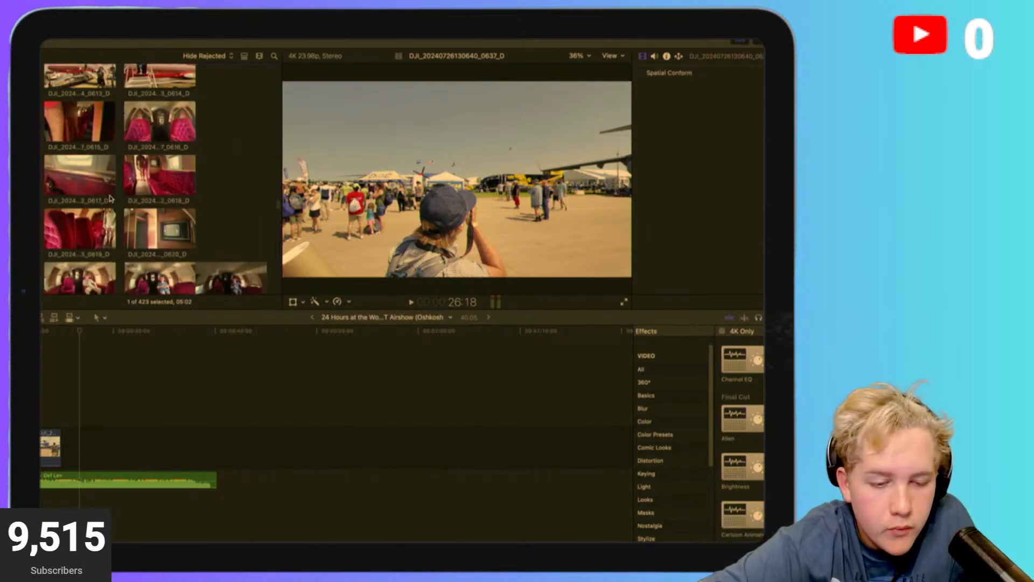
{"action": "scroll", "coordinate": [109, 199], "scroll_direction": "down", "scroll_amount": 15}
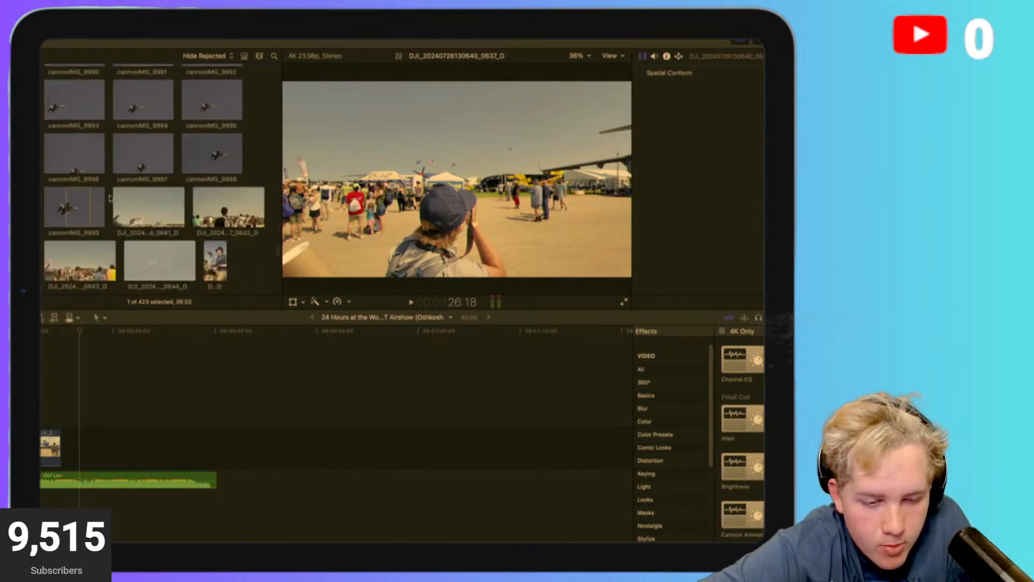
{"action": "scroll", "coordinate": [110, 198], "scroll_direction": "down", "scroll_amount": 15}
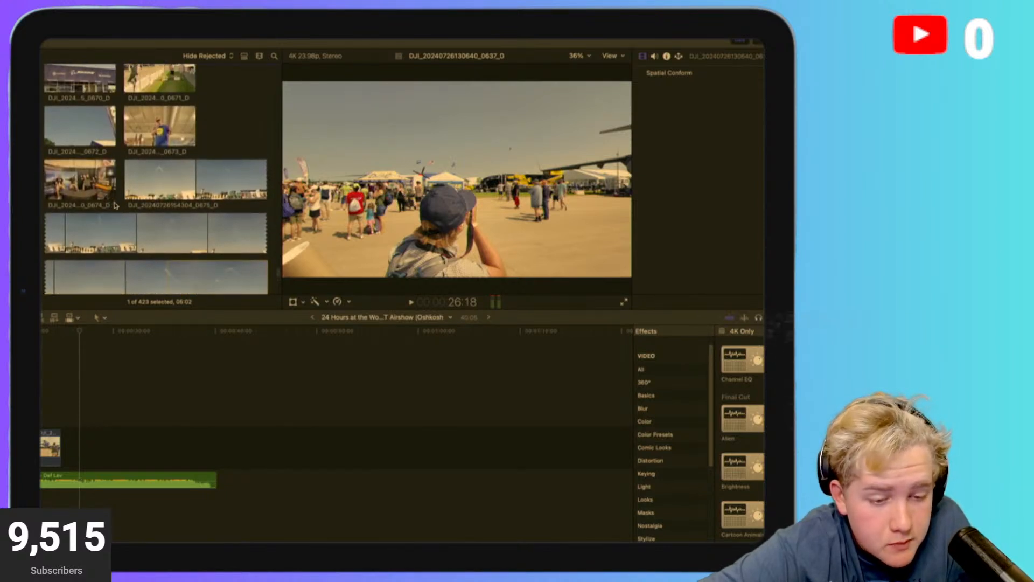
{"action": "left_click", "coordinate": [171, 233]}
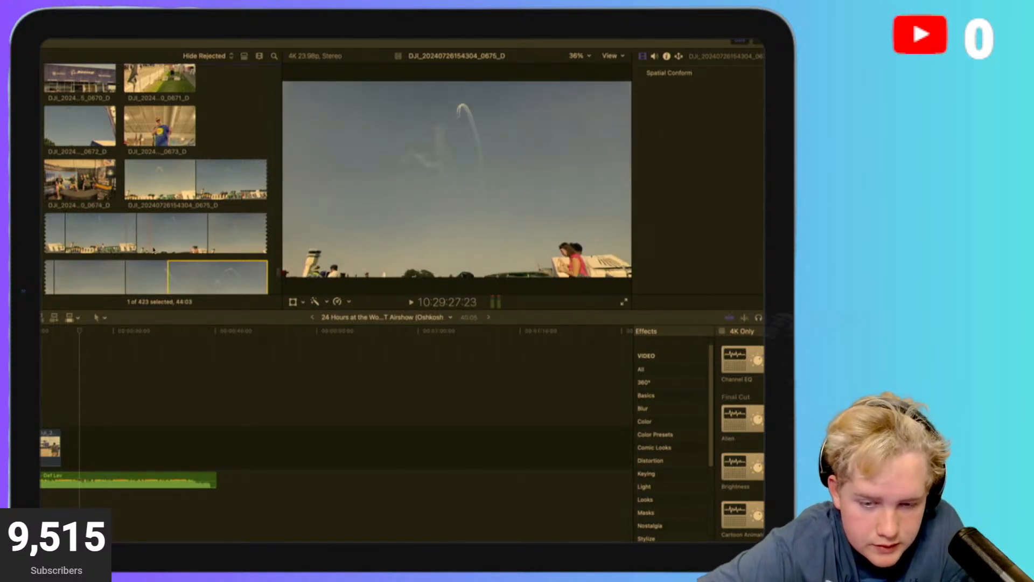
{"action": "scroll", "coordinate": [135, 245], "scroll_direction": "down", "scroll_amount": 2}
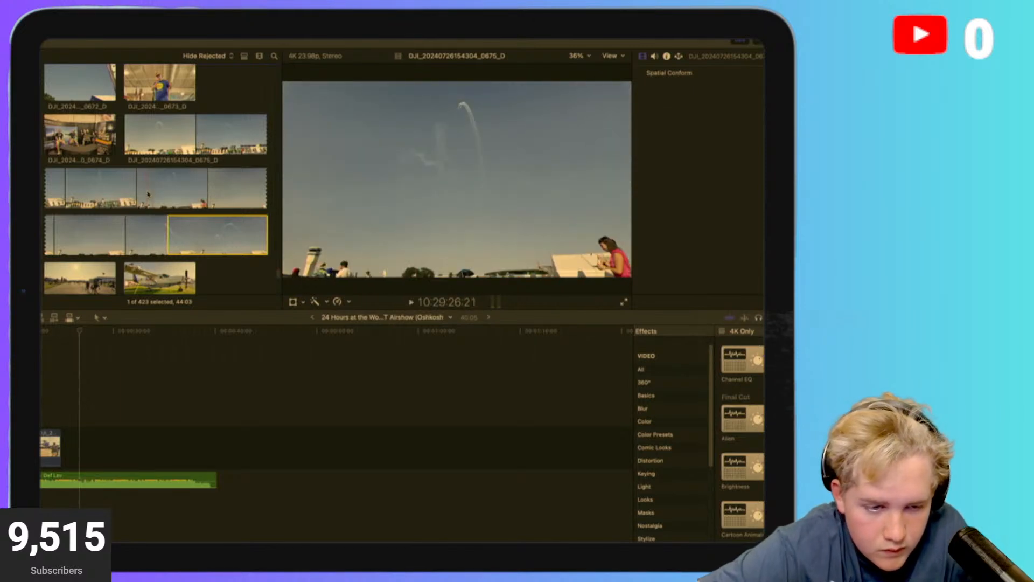
{"action": "scroll", "coordinate": [148, 193], "scroll_direction": "up", "scroll_amount": 2}
{"action": "left_click", "coordinate": [66, 187]}
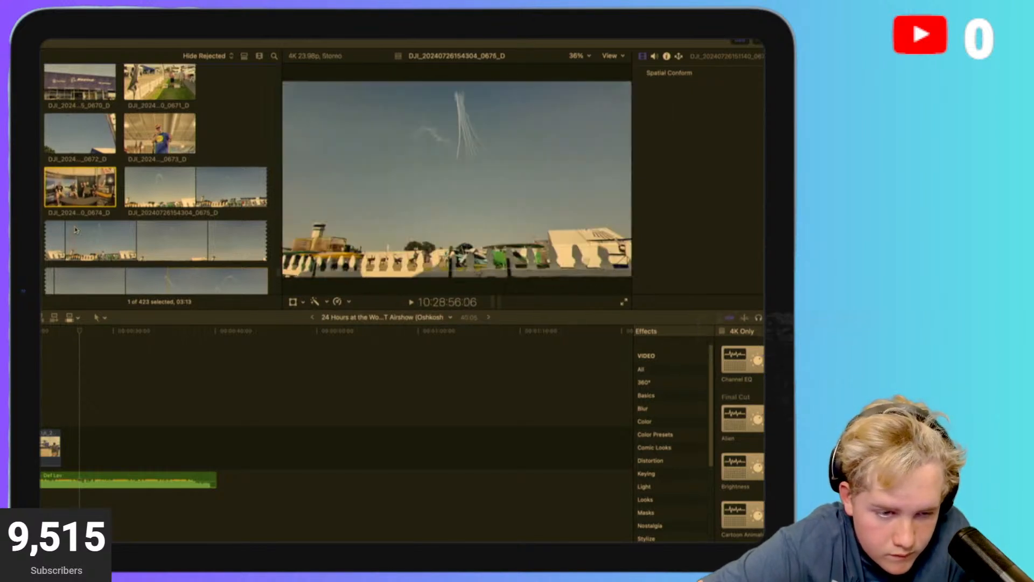
{"action": "scroll", "coordinate": [75, 230], "scroll_direction": "up", "scroll_amount": 5}
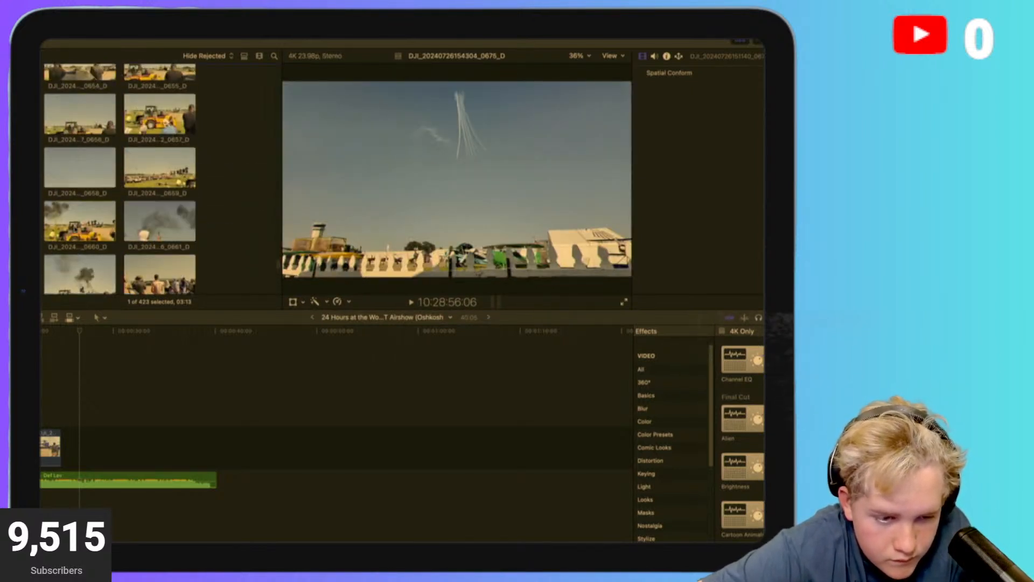
{"action": "scroll", "coordinate": [75, 230], "scroll_direction": "down", "scroll_amount": 4}
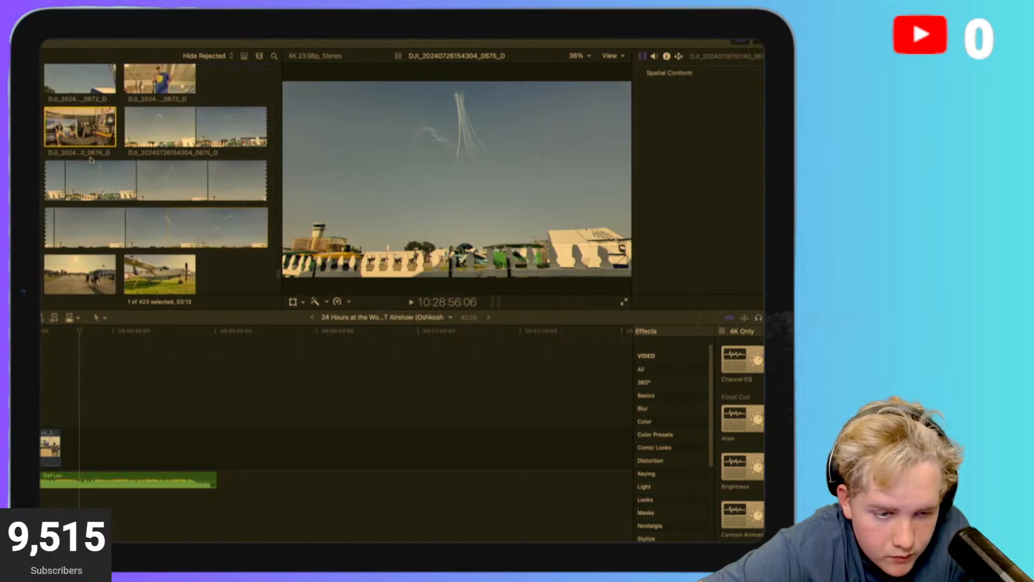
{"action": "left_click_drag", "start_coordinate": [80, 126], "coordinate": [116, 434]}
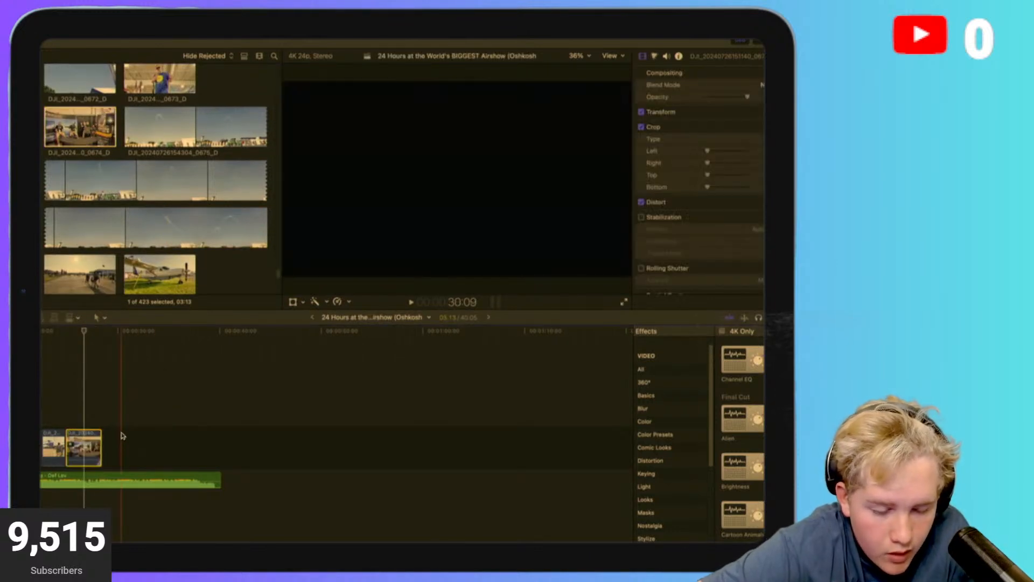
Look back through the browser footage for the next shot, previewing the open cockpit and Junkers airplane clips on the way to the early exhibit clips.
{"action": "scroll", "coordinate": [81, 96], "scroll_direction": "down", "scroll_amount": 15}
{"action": "scroll", "coordinate": [80, 96], "scroll_direction": "up", "scroll_amount": 15}
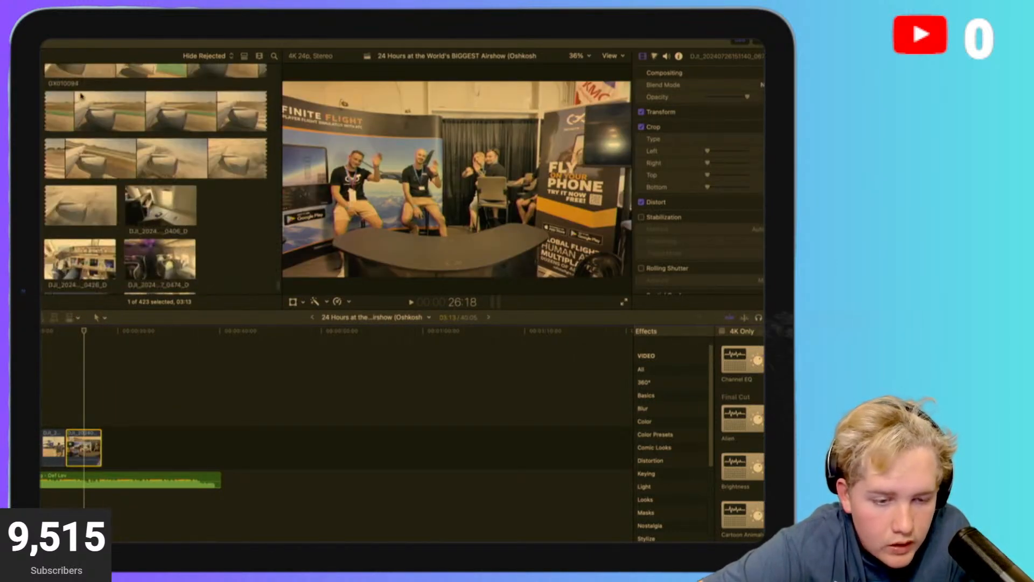
{"action": "scroll", "coordinate": [81, 96], "scroll_direction": "up", "scroll_amount": 20}
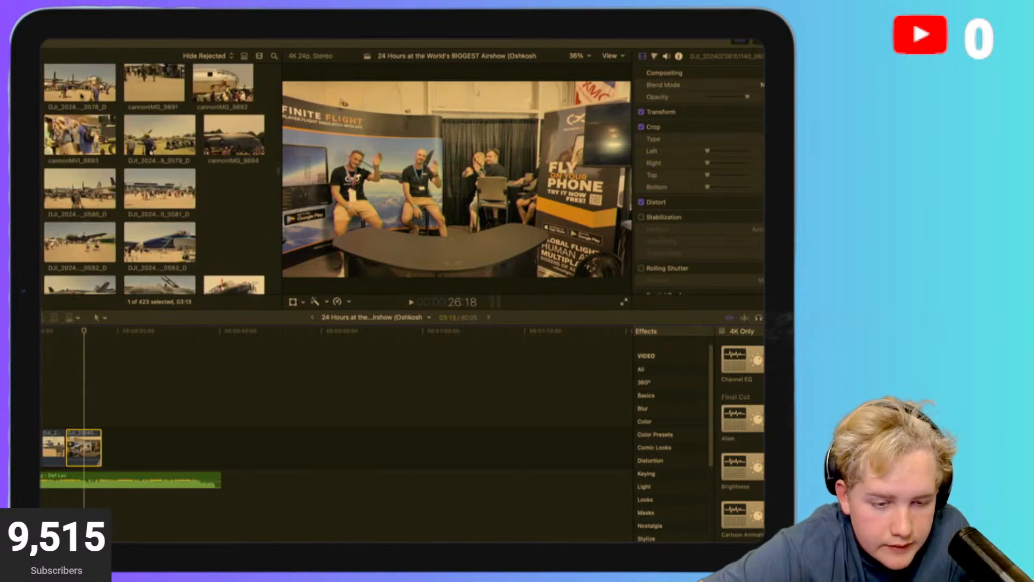
{"action": "scroll", "coordinate": [81, 96], "scroll_direction": "down", "scroll_amount": 10}
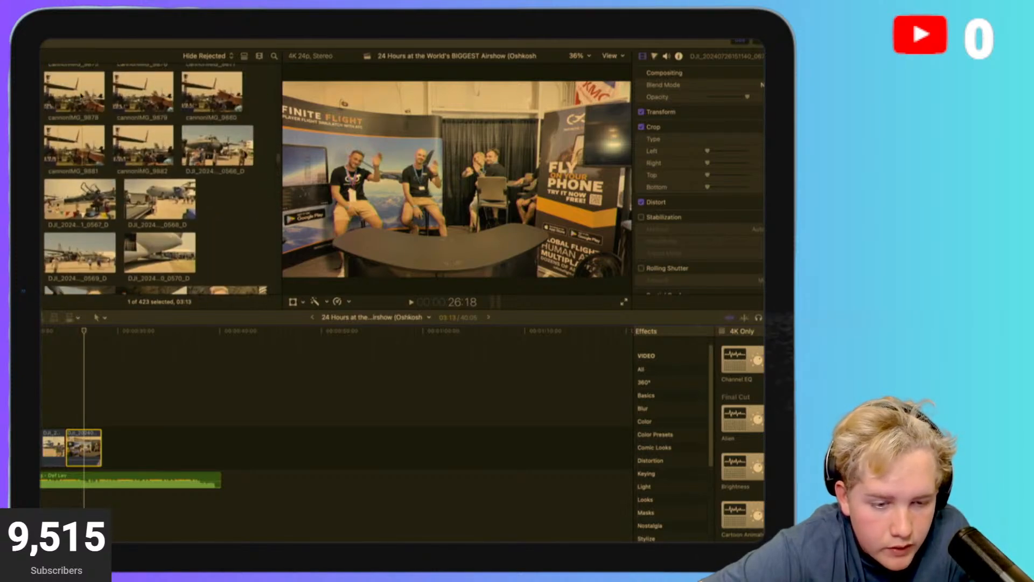
{"action": "scroll", "coordinate": [81, 96], "scroll_direction": "up", "scroll_amount": 10}
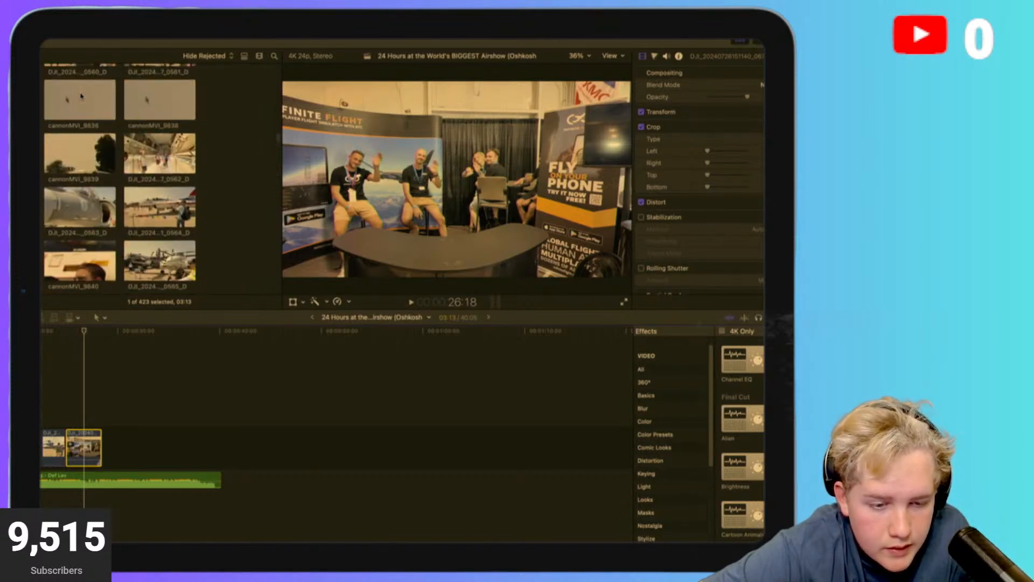
{"action": "left_click", "coordinate": [81, 96]}
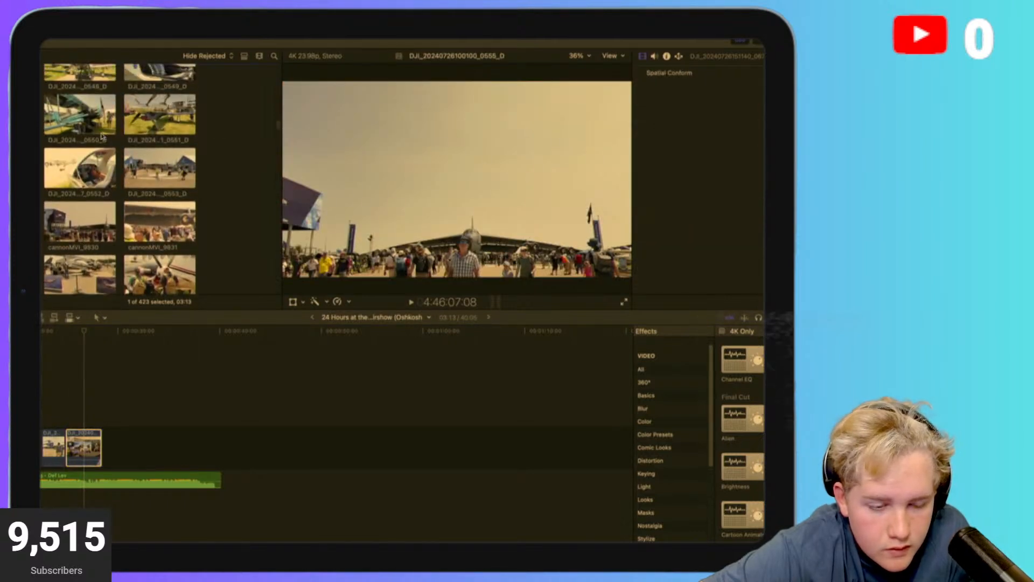
{"action": "scroll", "coordinate": [101, 136], "scroll_direction": "up", "scroll_amount": 1}
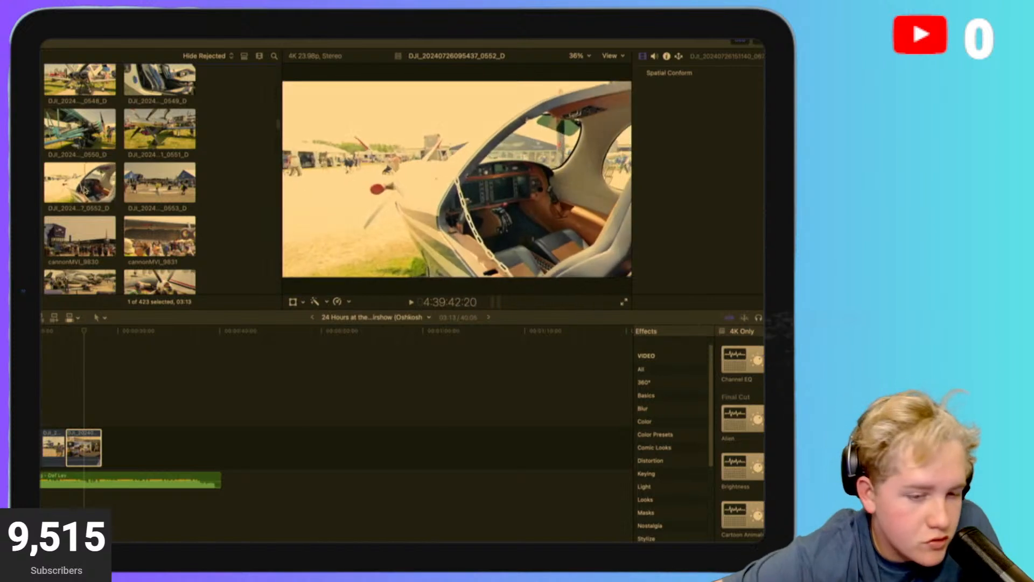
{"action": "scroll", "coordinate": [121, 141], "scroll_direction": "up", "scroll_amount": 4}
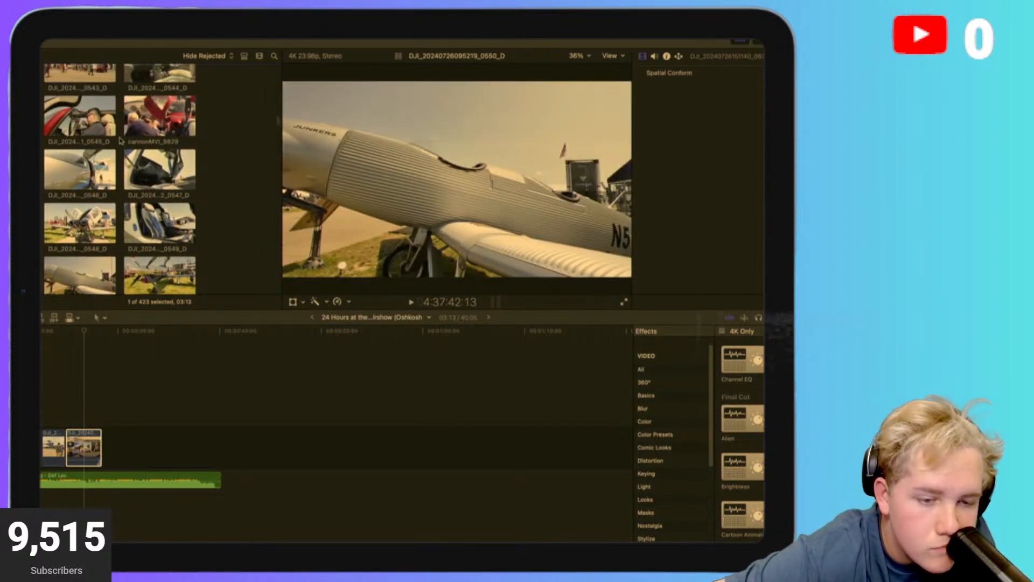
{"action": "scroll", "coordinate": [120, 141], "scroll_direction": "up", "scroll_amount": 10}
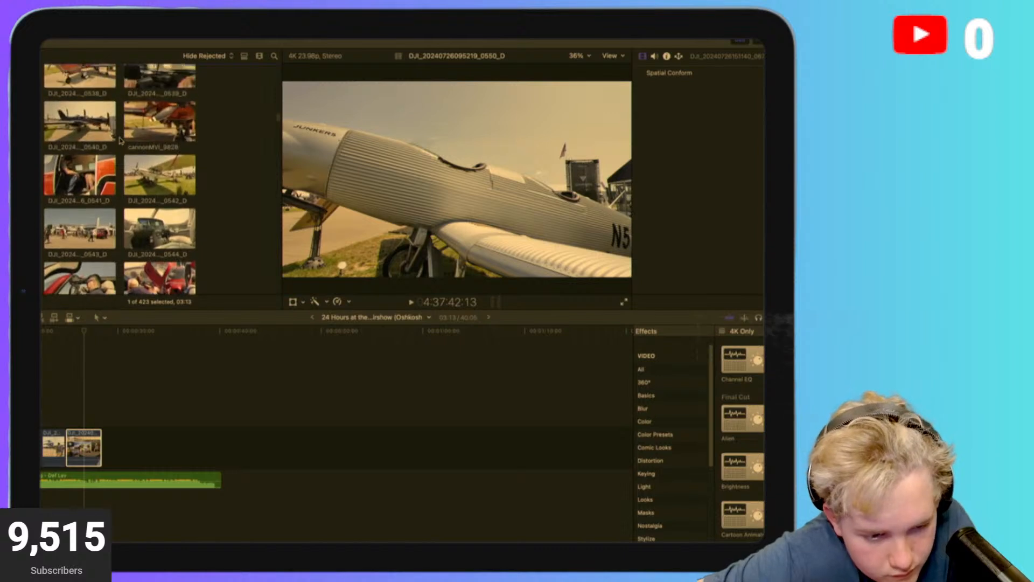
{"action": "scroll", "coordinate": [120, 141], "scroll_direction": "up", "scroll_amount": 10}
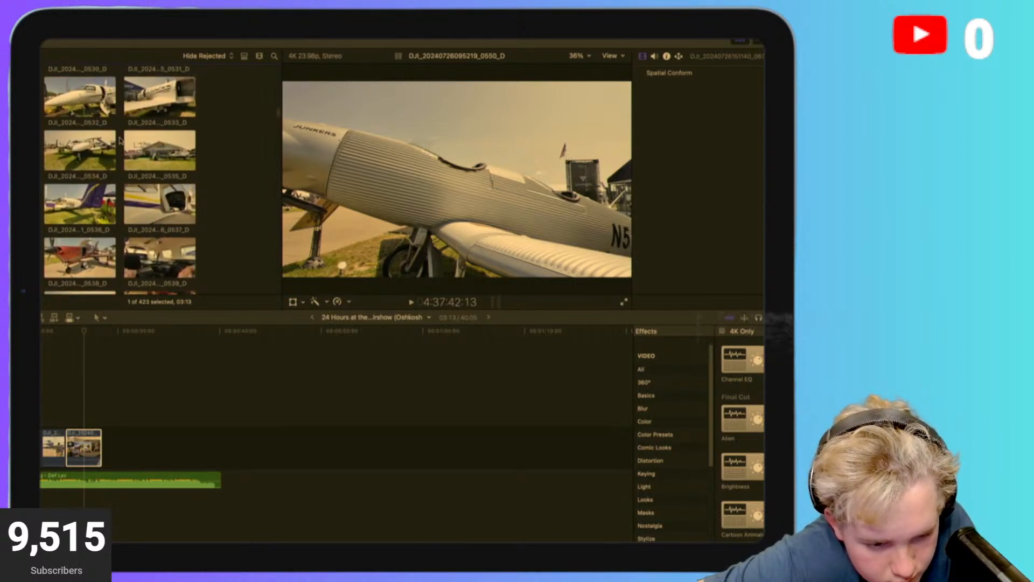
{"action": "scroll", "coordinate": [120, 140], "scroll_direction": "up", "scroll_amount": 10}
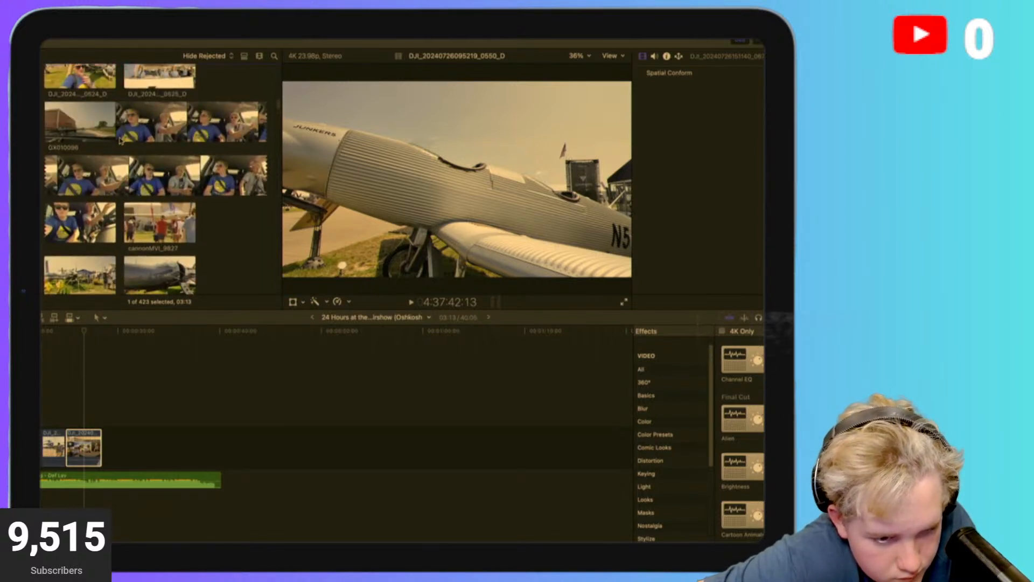
{"action": "scroll", "coordinate": [121, 141], "scroll_direction": "up", "scroll_amount": 10}
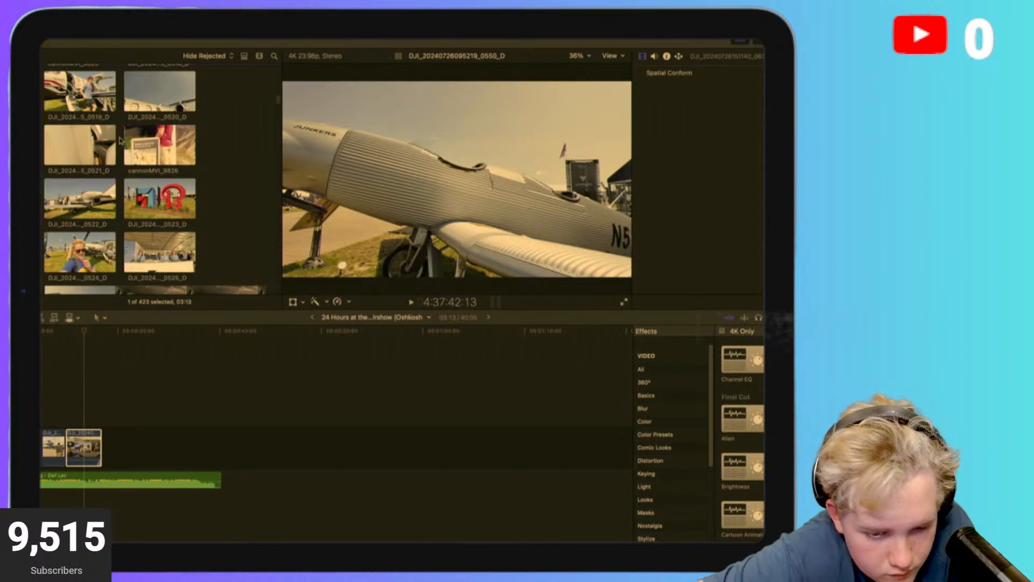
Preview the welcome desk and Citation M2 clips, and examine the following footage up to the cannonIMG photos of the wing and tower.
{"action": "left_click", "coordinate": [129, 408]}
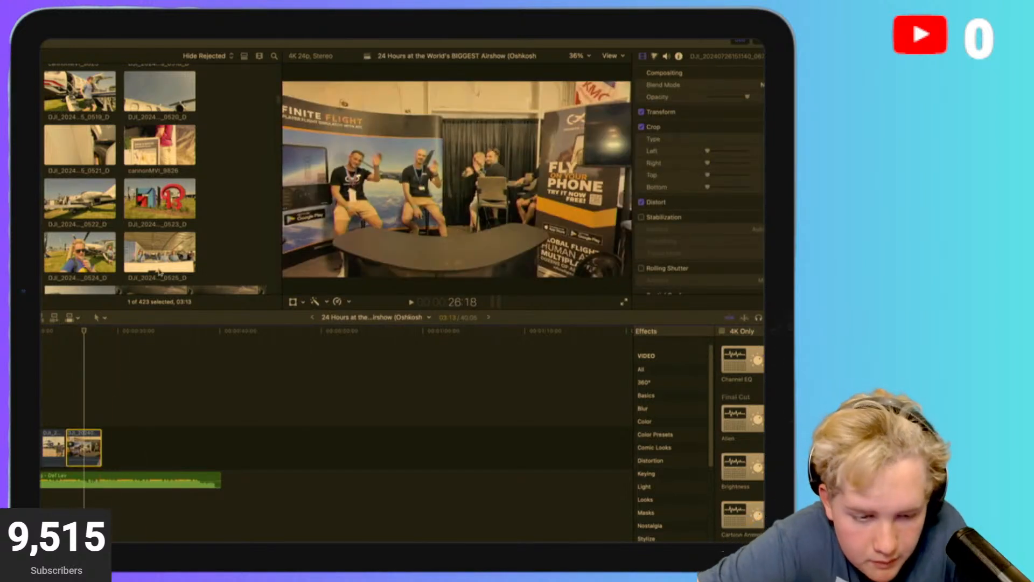
{"action": "left_click", "coordinate": [96, 253]}
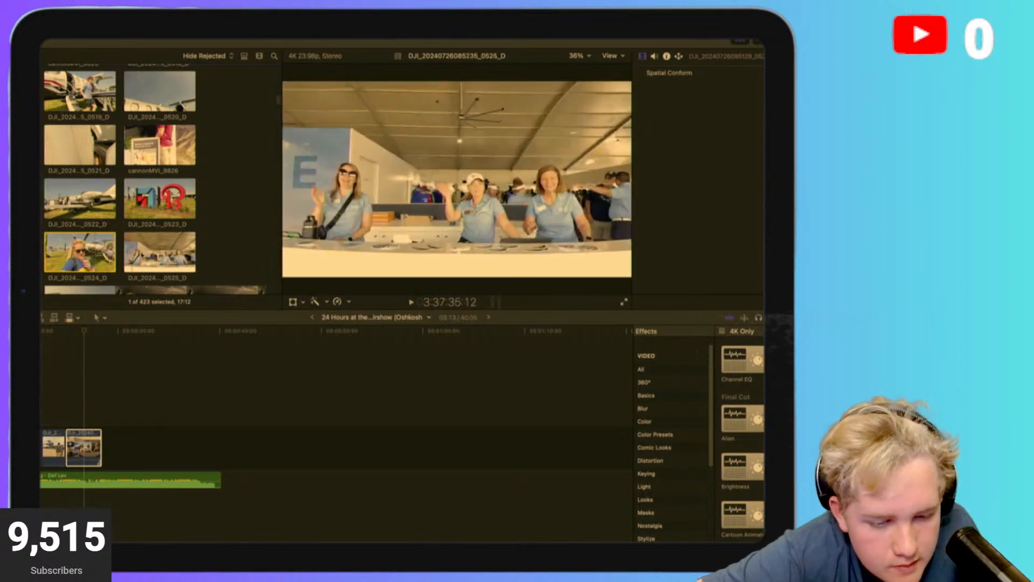
{"action": "scroll", "coordinate": [112, 194], "scroll_direction": "down", "scroll_amount": 3}
{"action": "scroll", "coordinate": [112, 194], "scroll_direction": "down", "scroll_amount": 10}
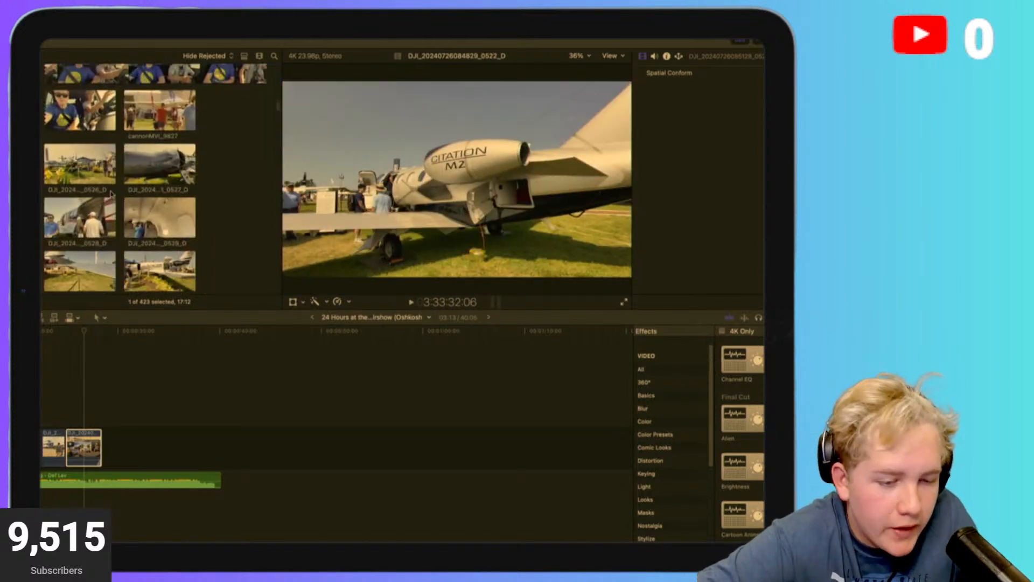
{"action": "scroll", "coordinate": [115, 174], "scroll_direction": "down", "scroll_amount": 10}
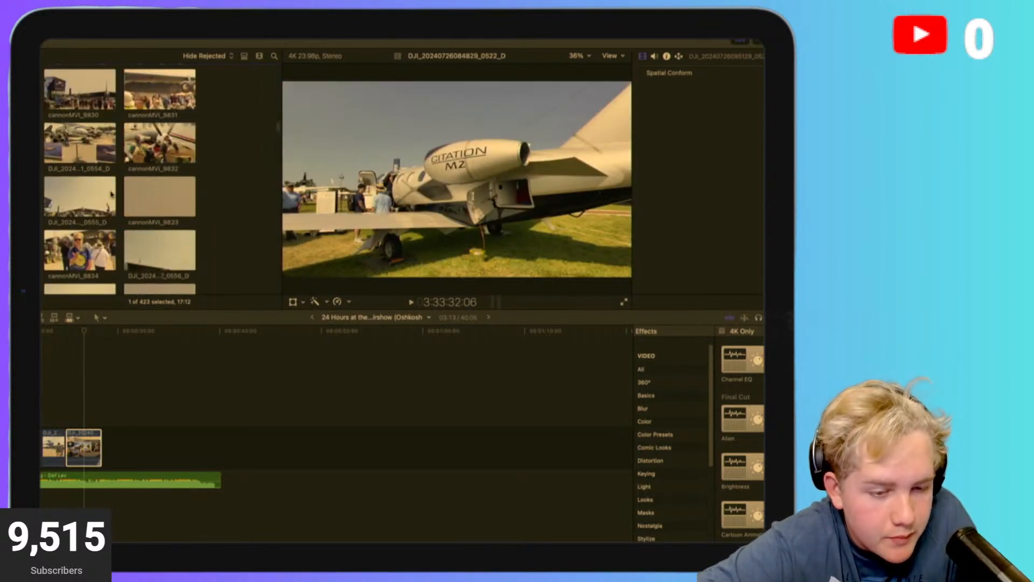
{"action": "scroll", "coordinate": [116, 174], "scroll_direction": "down", "scroll_amount": 10}
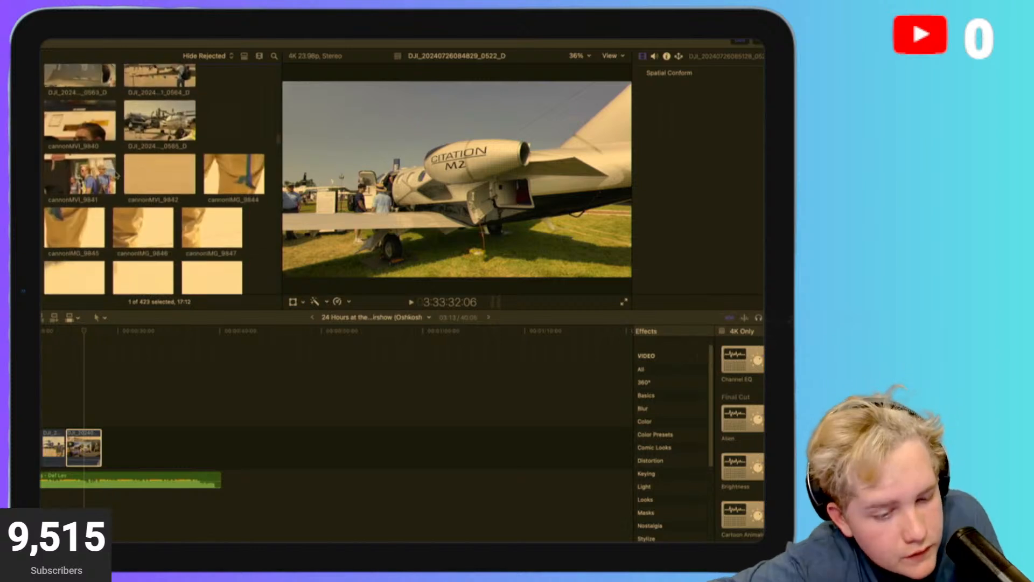
{"action": "scroll", "coordinate": [117, 175], "scroll_direction": "down", "scroll_amount": 3}
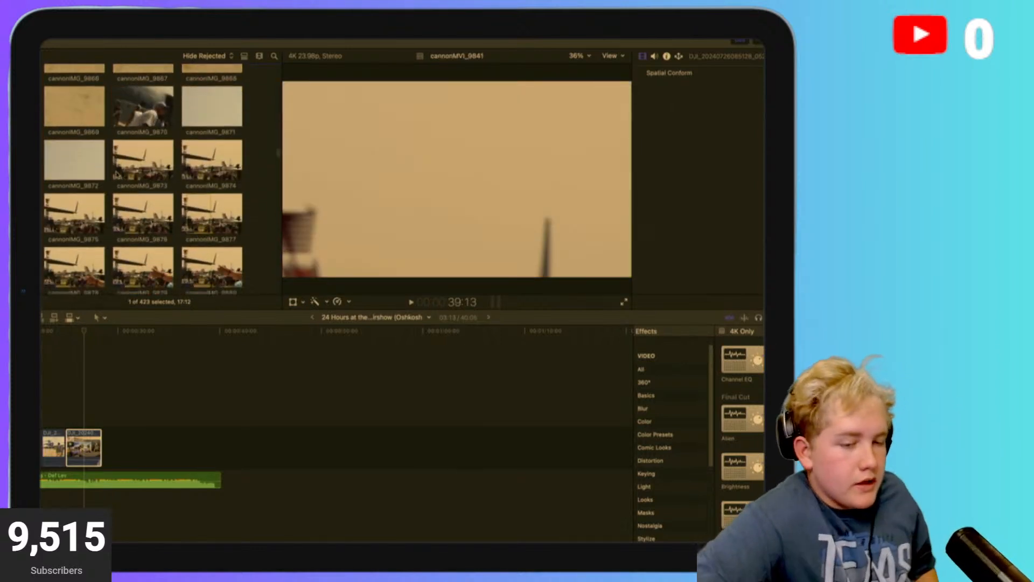
{"action": "scroll", "coordinate": [116, 175], "scroll_direction": "down", "scroll_amount": 1}
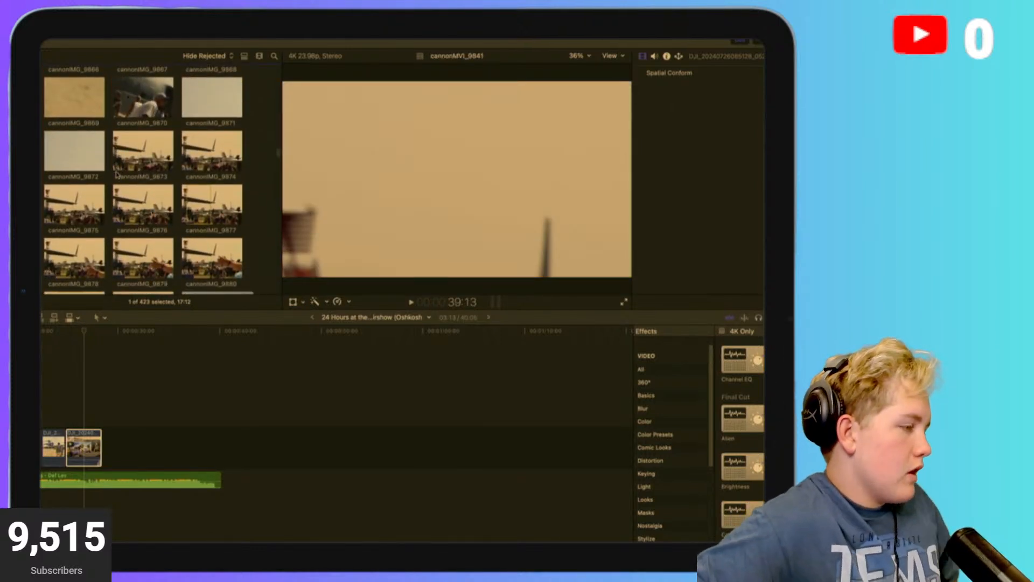
Look back through the browser footage from the wing and tower photos, previewing the bomber clips 0556_D and 0557_D.
{"action": "scroll", "coordinate": [116, 174], "scroll_direction": "up", "scroll_amount": 2}
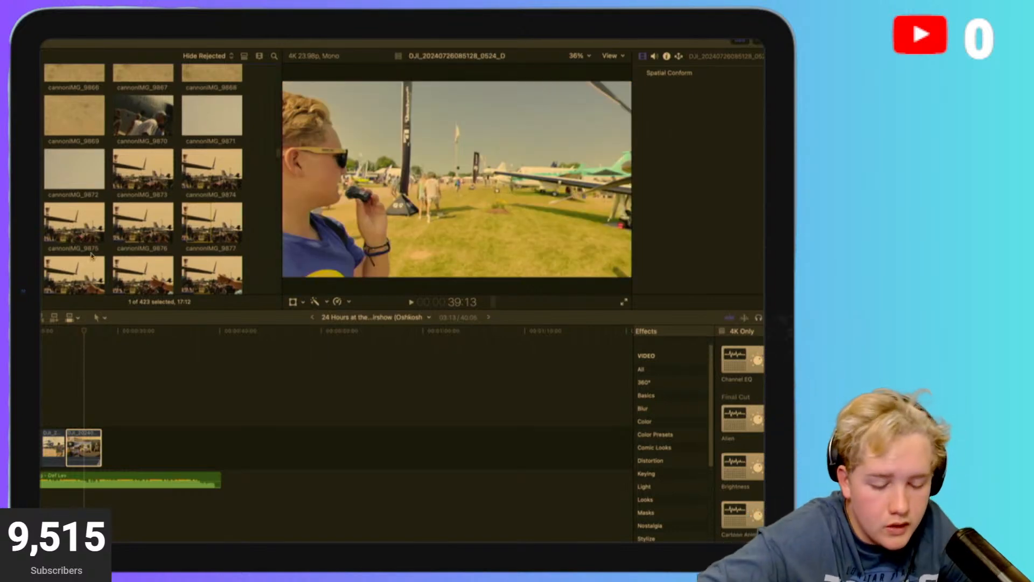
{"action": "scroll", "coordinate": [129, 242], "scroll_direction": "up", "scroll_amount": 2}
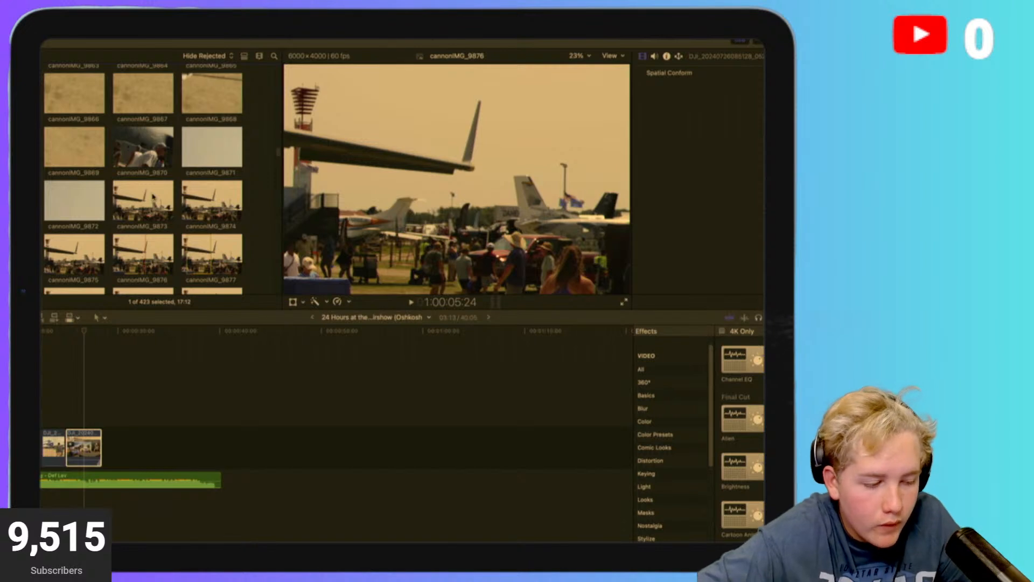
{"action": "scroll", "coordinate": [153, 197], "scroll_direction": "up", "scroll_amount": 3}
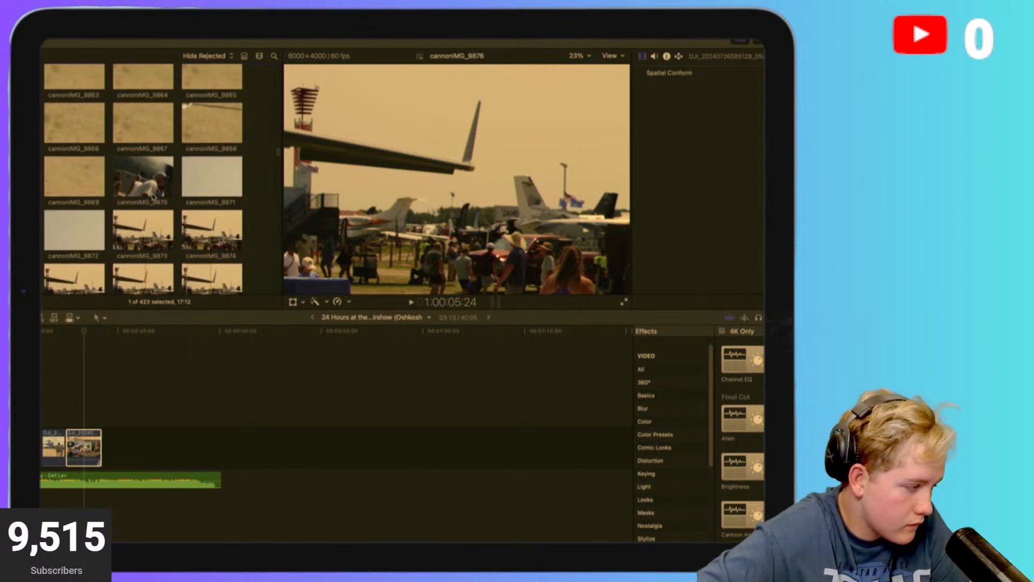
{"action": "scroll", "coordinate": [153, 197], "scroll_direction": "up", "scroll_amount": 4}
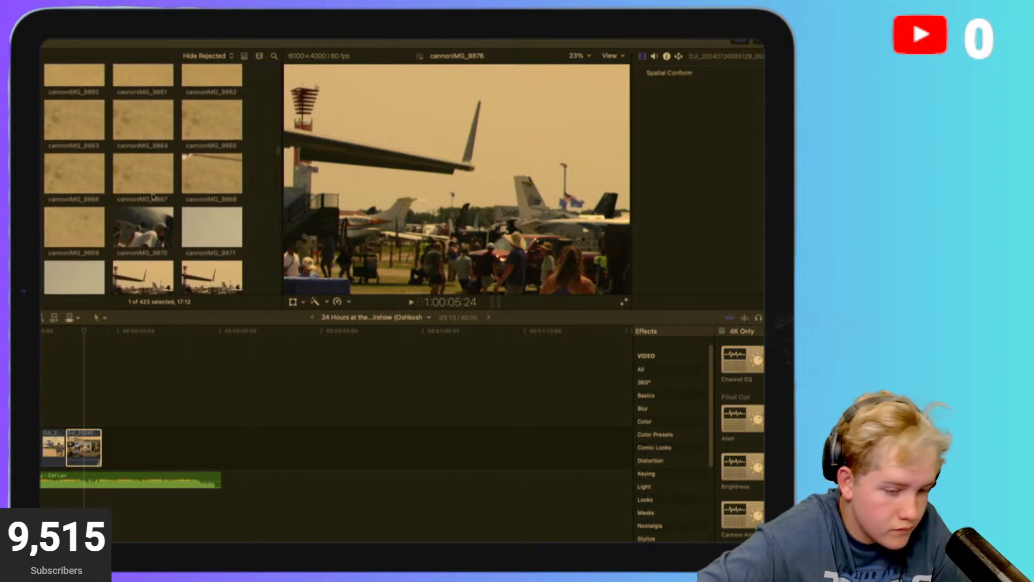
{"action": "scroll", "coordinate": [153, 197], "scroll_direction": "up", "scroll_amount": 8}
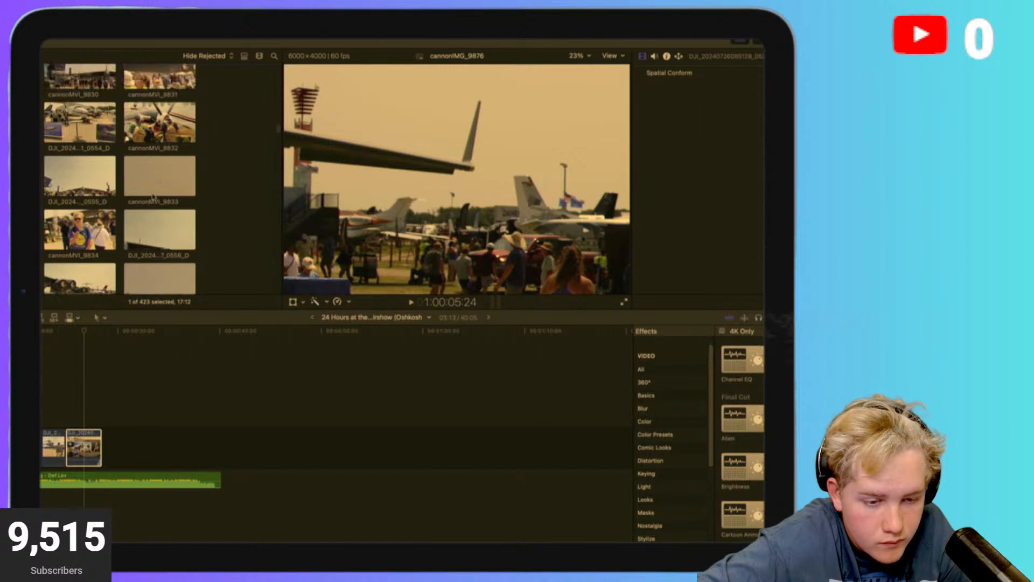
{"action": "scroll", "coordinate": [153, 198], "scroll_direction": "down", "scroll_amount": 1}
{"action": "left_click", "coordinate": [172, 247]}
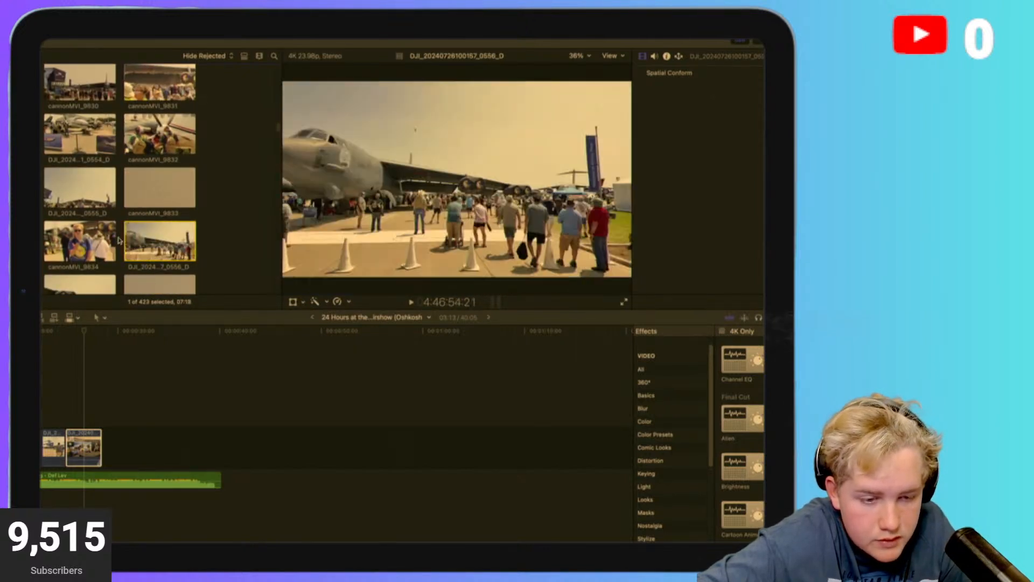
{"action": "scroll", "coordinate": [103, 237], "scroll_direction": "down", "scroll_amount": 4}
{"action": "left_click", "coordinate": [104, 189]}
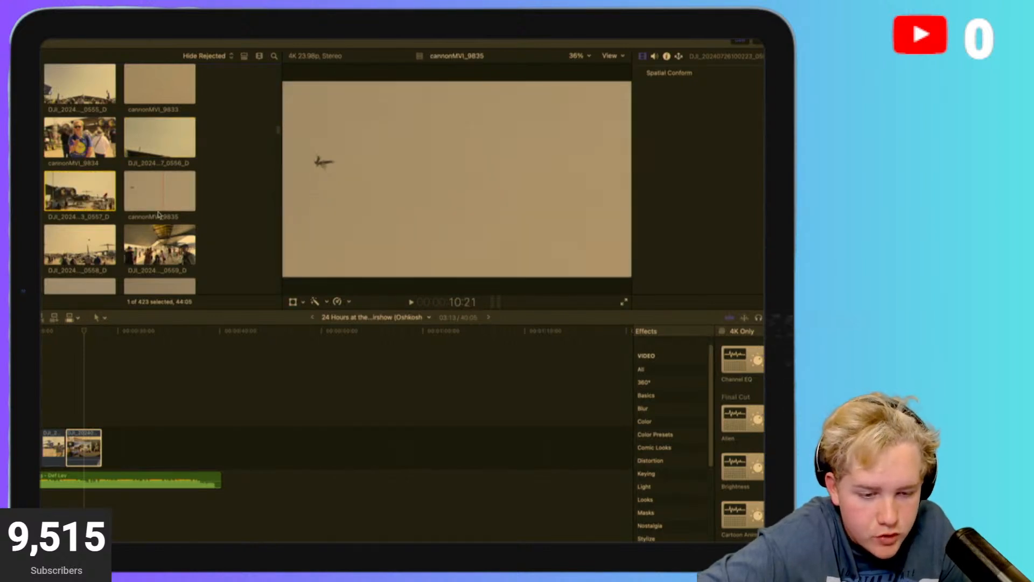
Look back through the earlier airplane clips and play the cockpit clip 0544_D as a candidate for the next shot.
{"action": "scroll", "coordinate": [153, 259], "scroll_direction": "up", "scroll_amount": 4}
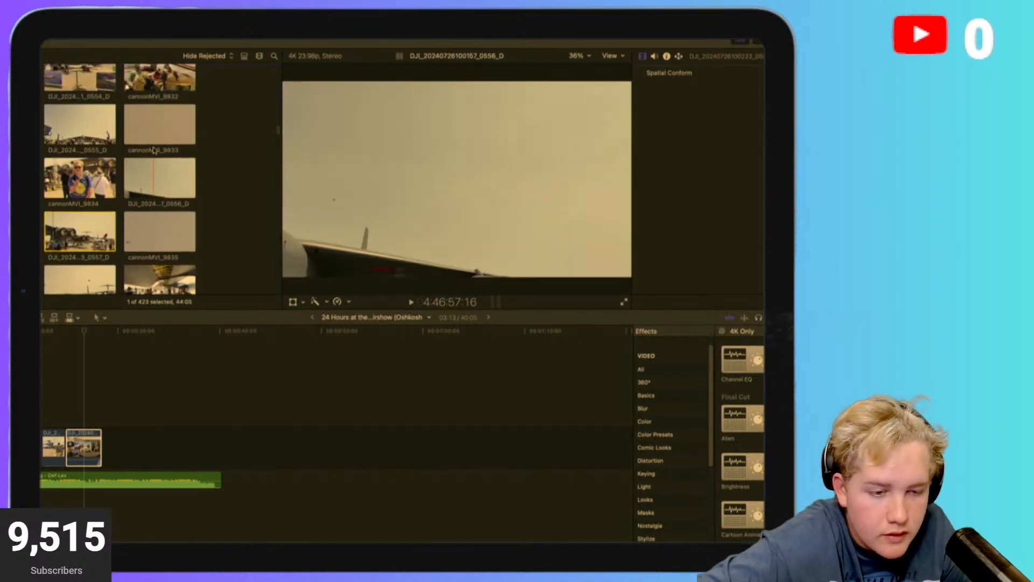
{"action": "scroll", "coordinate": [153, 149], "scroll_direction": "up", "scroll_amount": 3}
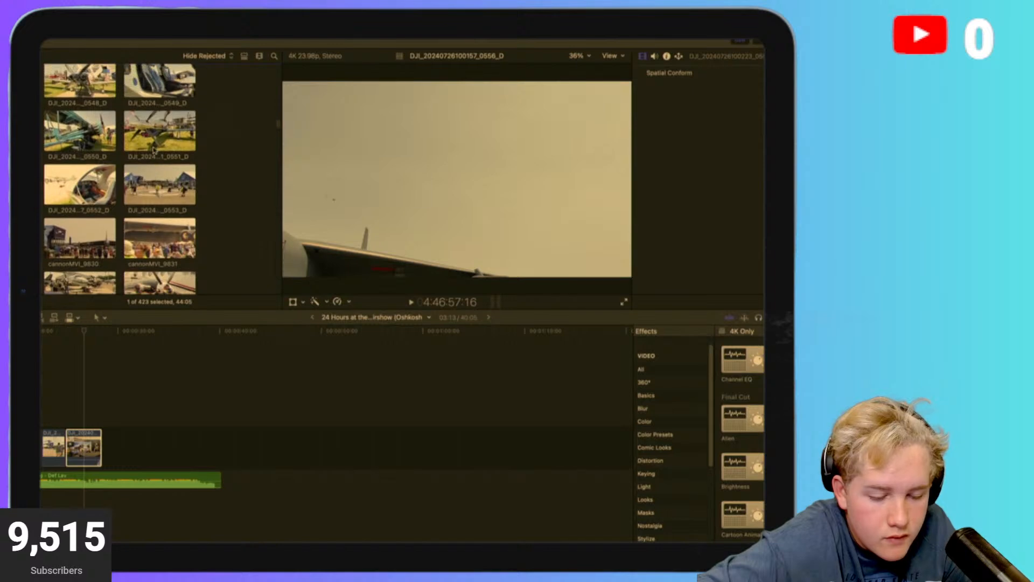
{"action": "scroll", "coordinate": [153, 150], "scroll_direction": "up", "scroll_amount": 3}
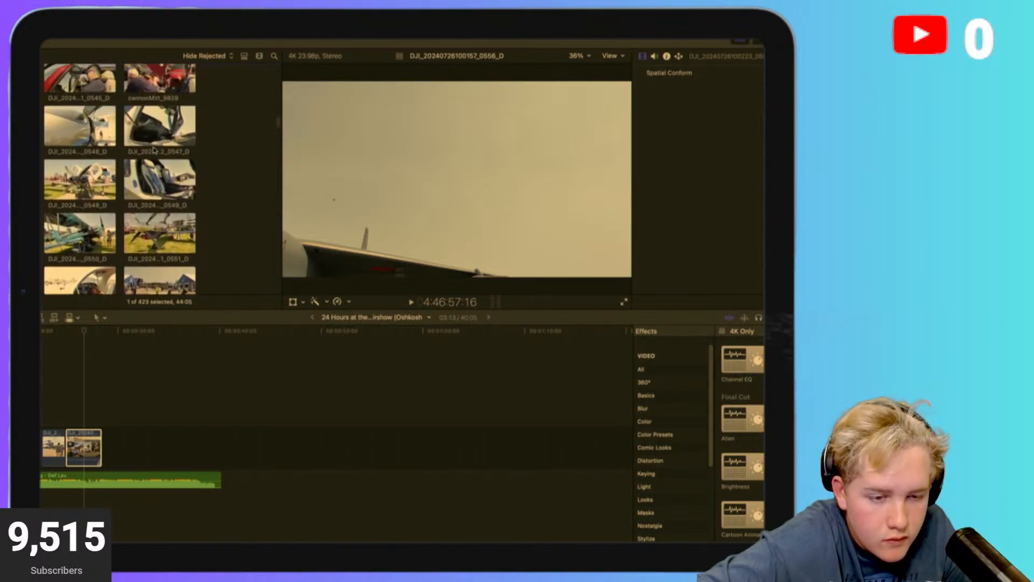
{"action": "scroll", "coordinate": [154, 149], "scroll_direction": "up", "scroll_amount": 3}
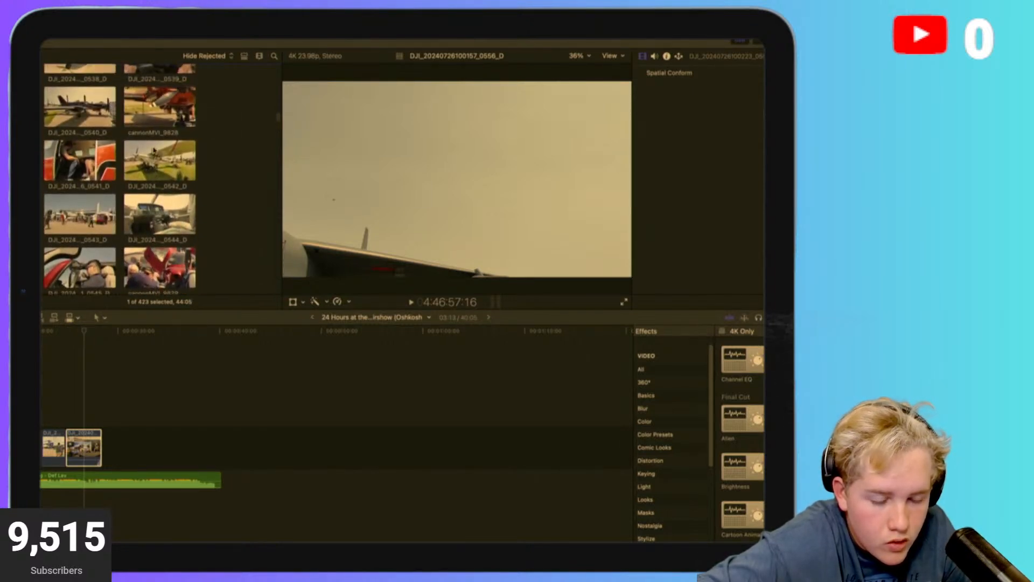
{"action": "scroll", "coordinate": [154, 150], "scroll_direction": "up", "scroll_amount": 2}
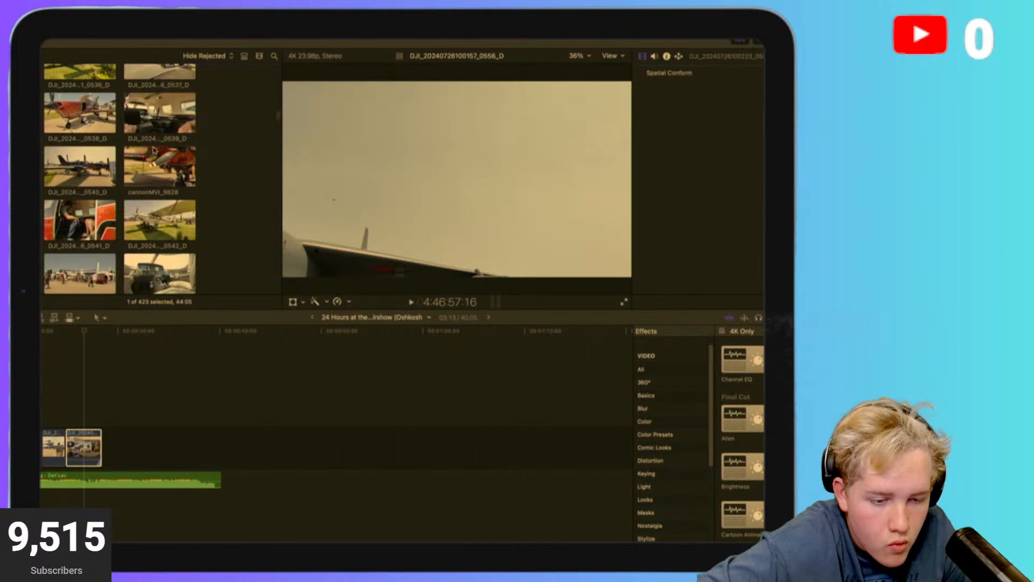
{"action": "left_click", "coordinate": [164, 274]}
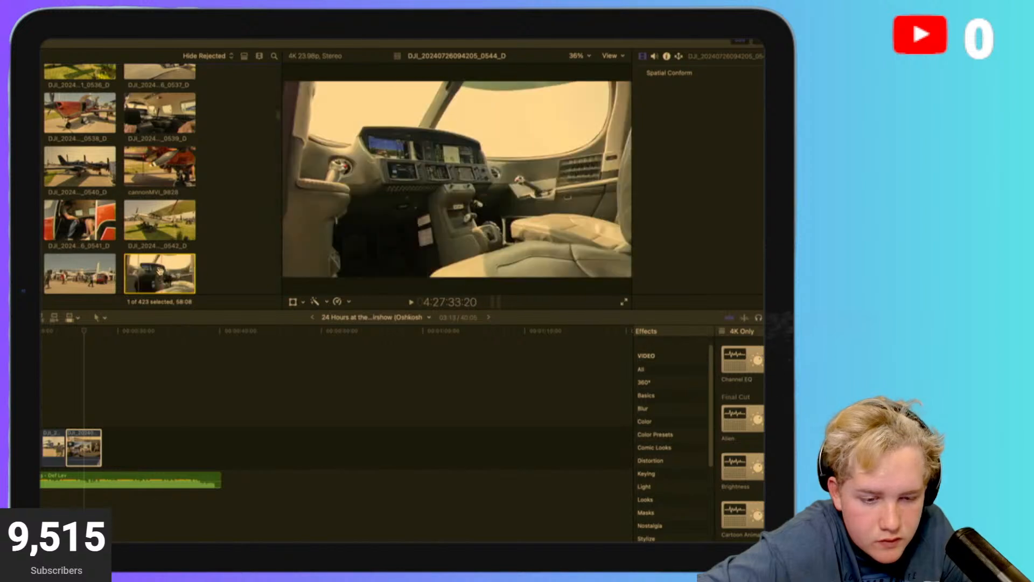
{"action": "scroll", "coordinate": [153, 269], "scroll_direction": "down", "scroll_amount": 1}
{"action": "key", "text": "space"}
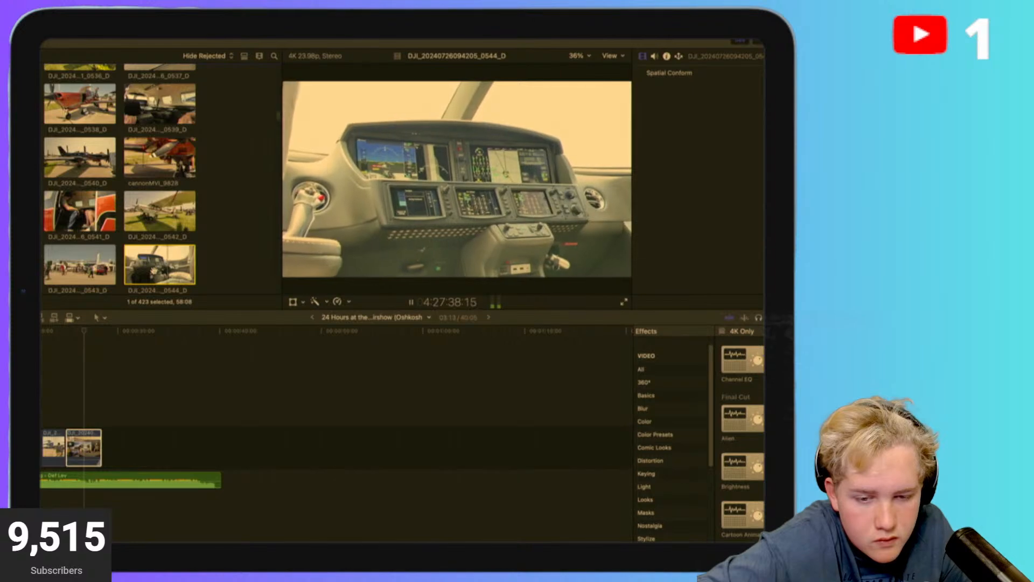
Preview the purple-tailed airplane, seat cabin and Pilatus clips between 0536_D and 0532_D in the browser.
{"action": "scroll", "coordinate": [87, 213], "scroll_direction": "up", "scroll_amount": 5}
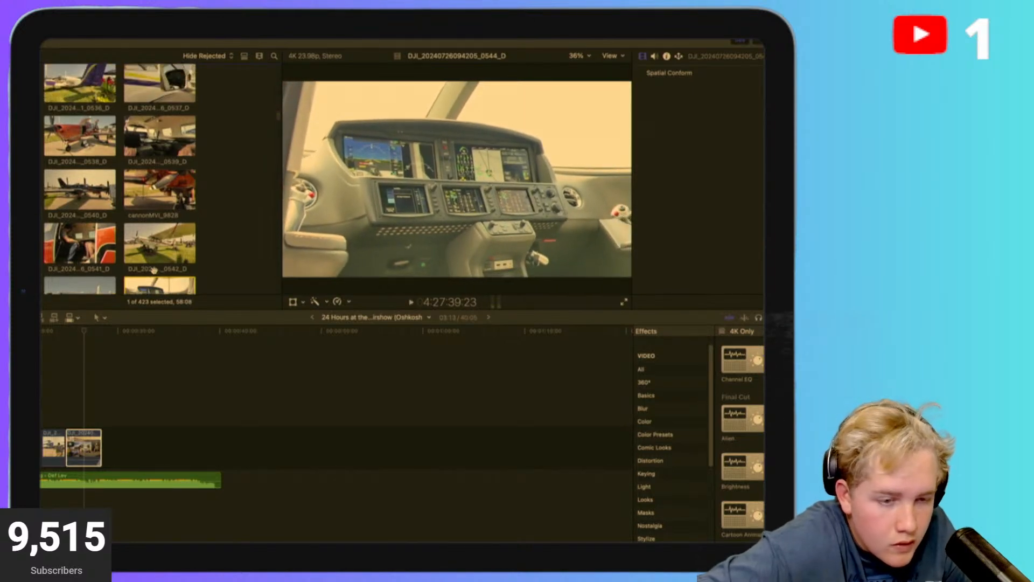
{"action": "left_click", "coordinate": [87, 213]}
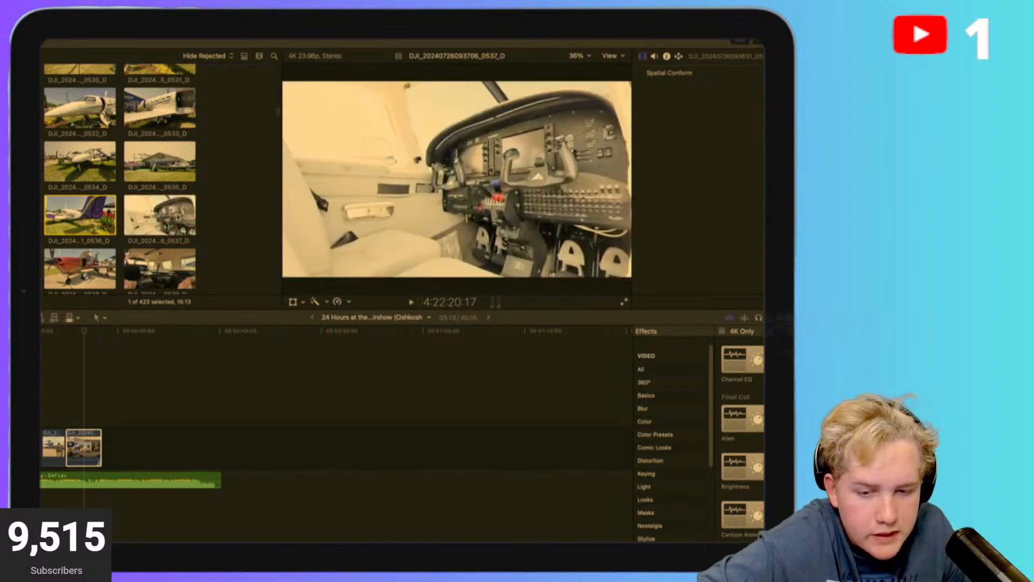
{"action": "scroll", "coordinate": [178, 218], "scroll_direction": "up", "scroll_amount": 4}
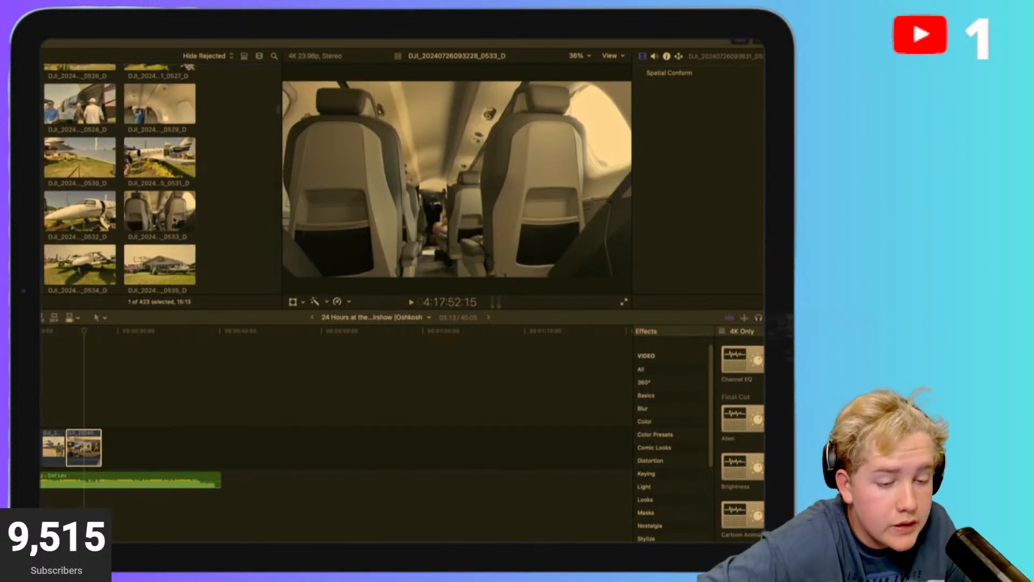
{"action": "scroll", "coordinate": [120, 179], "scroll_direction": "up", "scroll_amount": 3}
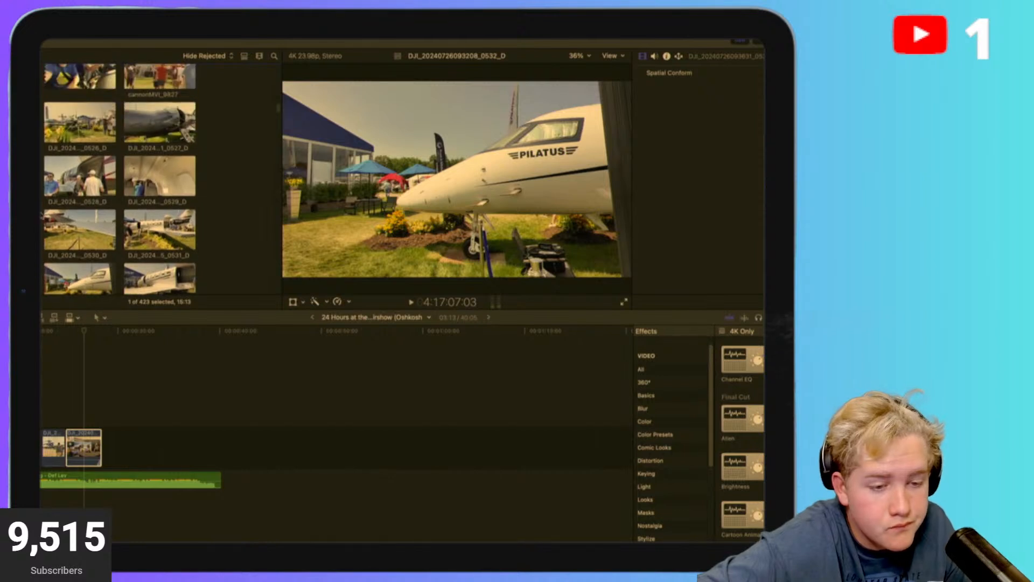
{"action": "scroll", "coordinate": [120, 179], "scroll_direction": "down", "scroll_amount": 5}
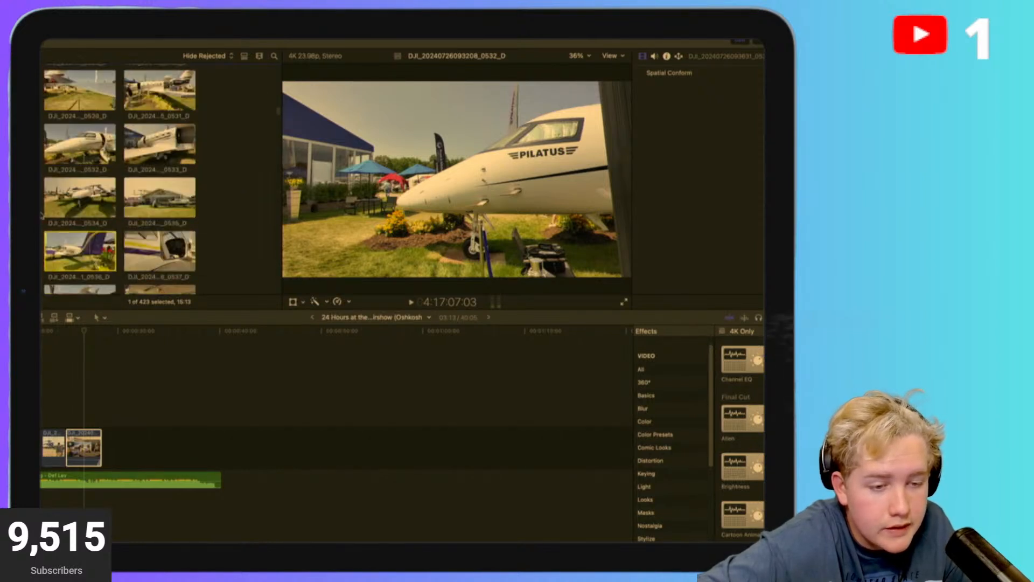
Look ahead through the browser footage to the Infinite Flight booth clips, previewing the boy with the controller (0610_D).
{"action": "scroll", "coordinate": [120, 179], "scroll_direction": "down", "scroll_amount": 15}
{"action": "scroll", "coordinate": [156, 180], "scroll_direction": "down", "scroll_amount": 5}
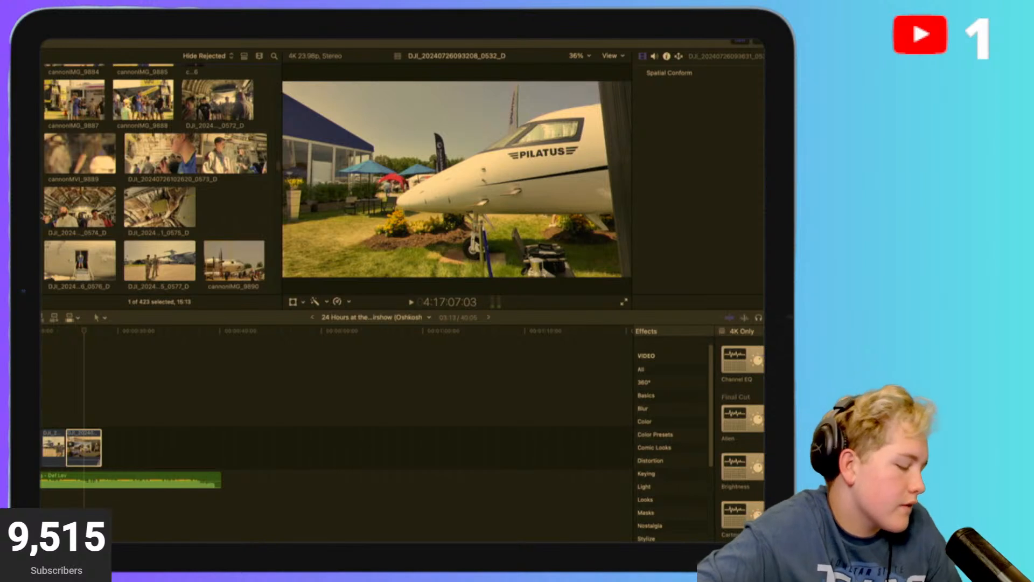
{"action": "scroll", "coordinate": [157, 179], "scroll_direction": "up", "scroll_amount": 1}
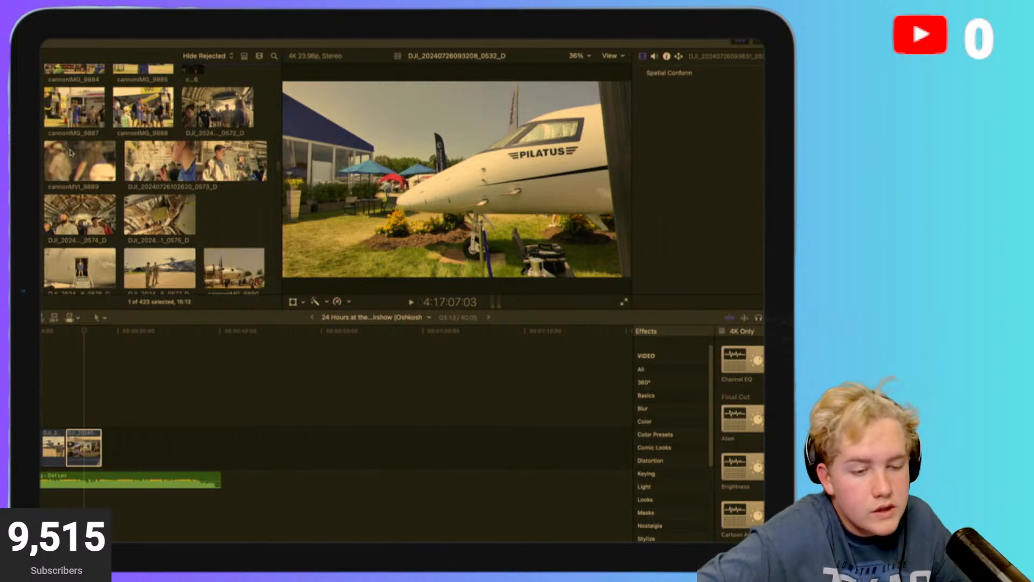
{"action": "scroll", "coordinate": [70, 153], "scroll_direction": "up", "scroll_amount": 5}
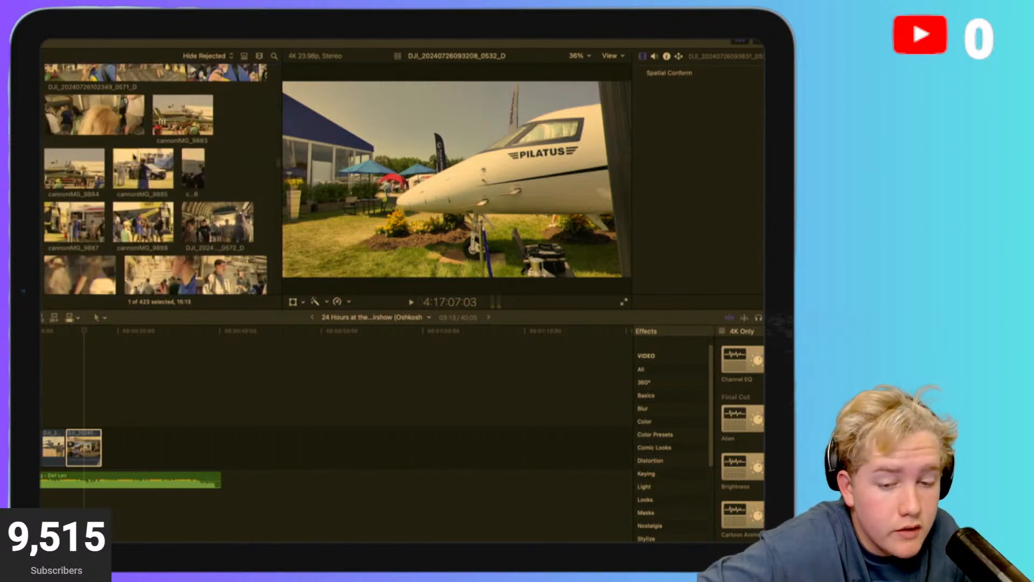
{"action": "scroll", "coordinate": [135, 162], "scroll_direction": "down", "scroll_amount": 10}
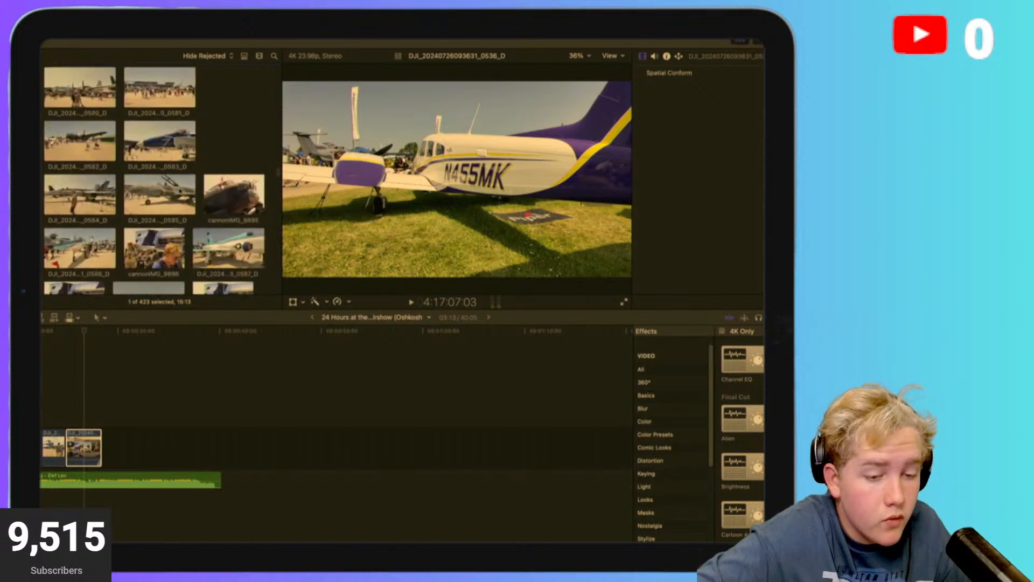
{"action": "scroll", "coordinate": [154, 179], "scroll_direction": "down", "scroll_amount": 10}
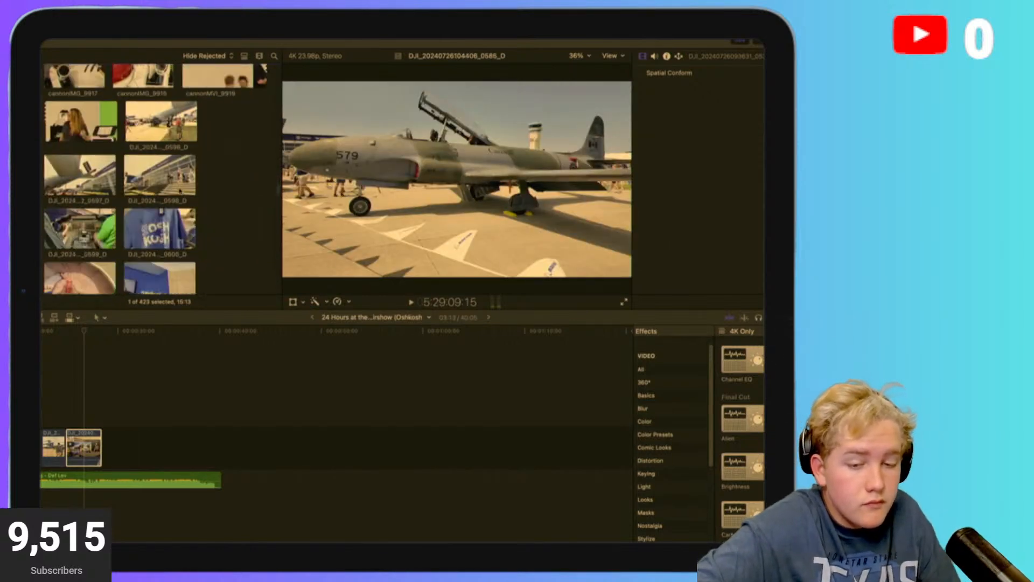
{"action": "scroll", "coordinate": [180, 192], "scroll_direction": "down", "scroll_amount": 10}
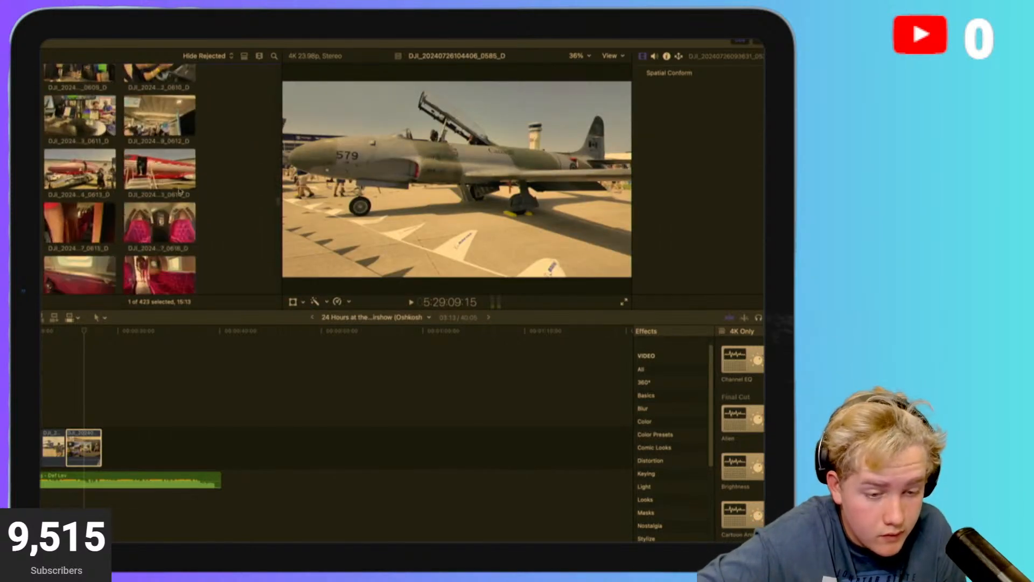
{"action": "scroll", "coordinate": [180, 192], "scroll_direction": "up", "scroll_amount": 5}
{"action": "left_click", "coordinate": [139, 235]}
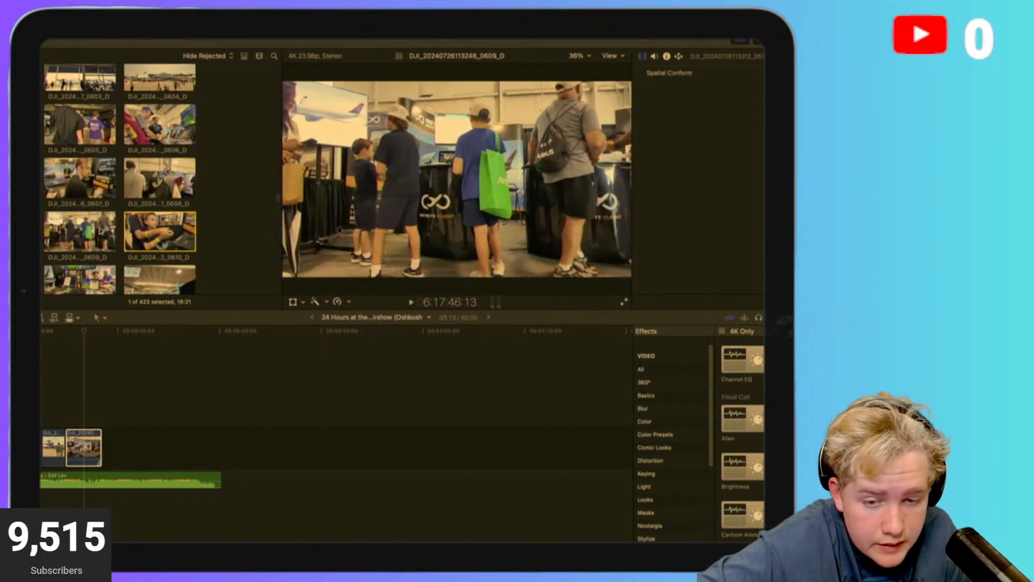
{"action": "scroll", "coordinate": [86, 226], "scroll_direction": "up", "scroll_amount": 2}
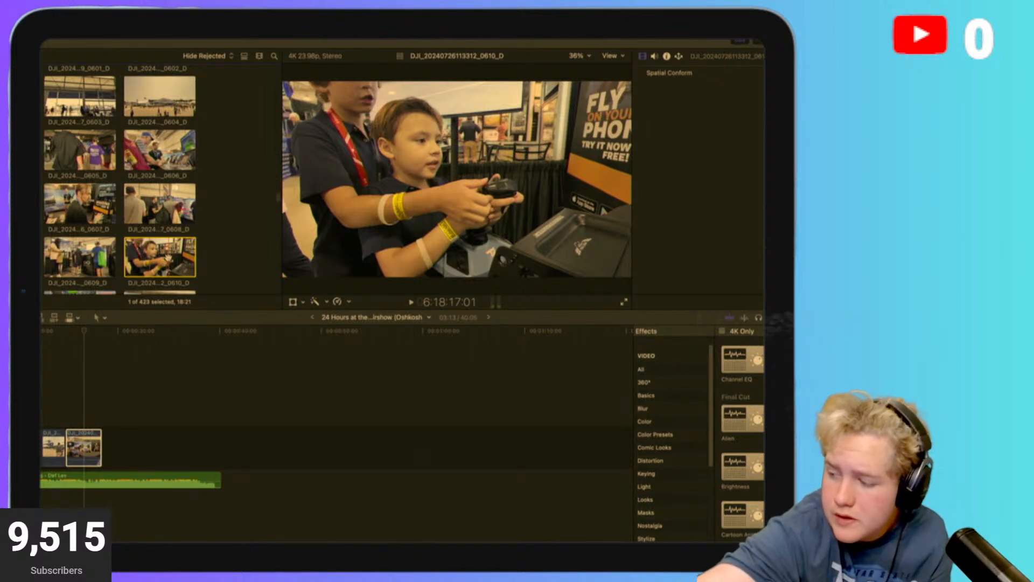
{"action": "scroll", "coordinate": [168, 258], "scroll_direction": "up", "scroll_amount": 1}
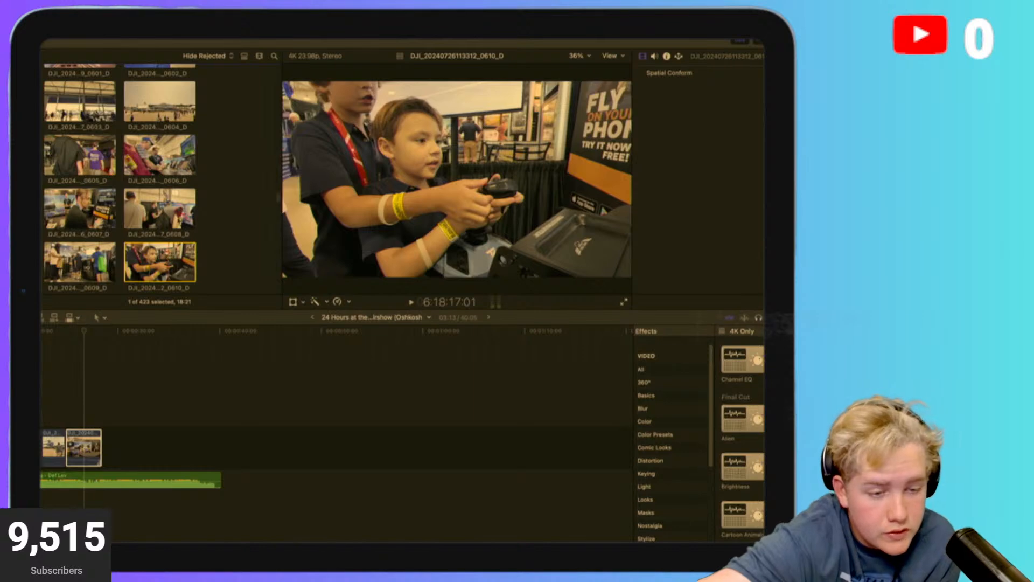
Select the entire booth clip of the blue-capped man at the tablets (0606_D) and append it to the end of the timeline.
{"action": "left_click", "coordinate": [97, 210]}
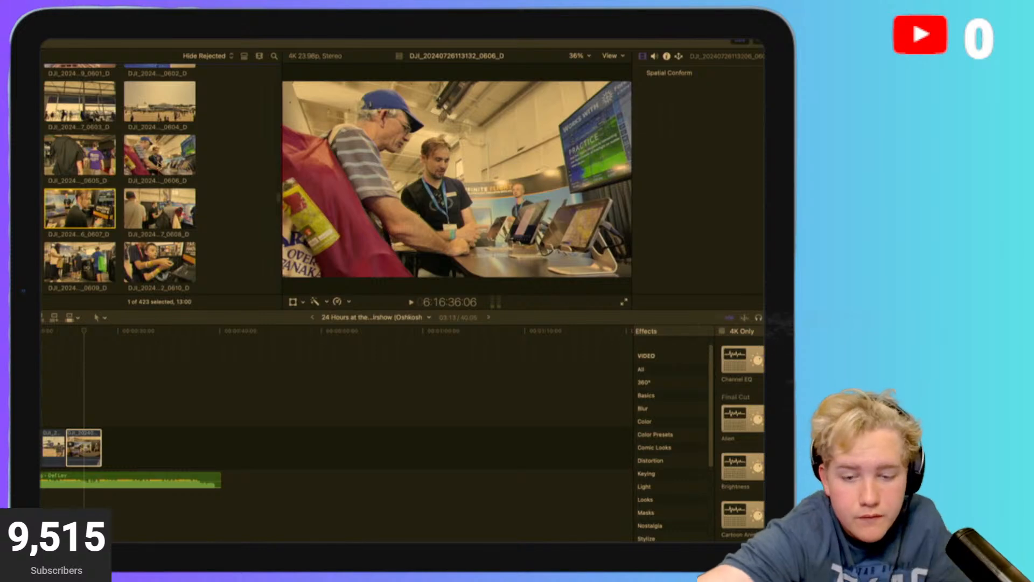
{"action": "scroll", "coordinate": [156, 162], "scroll_direction": "down", "scroll_amount": 3}
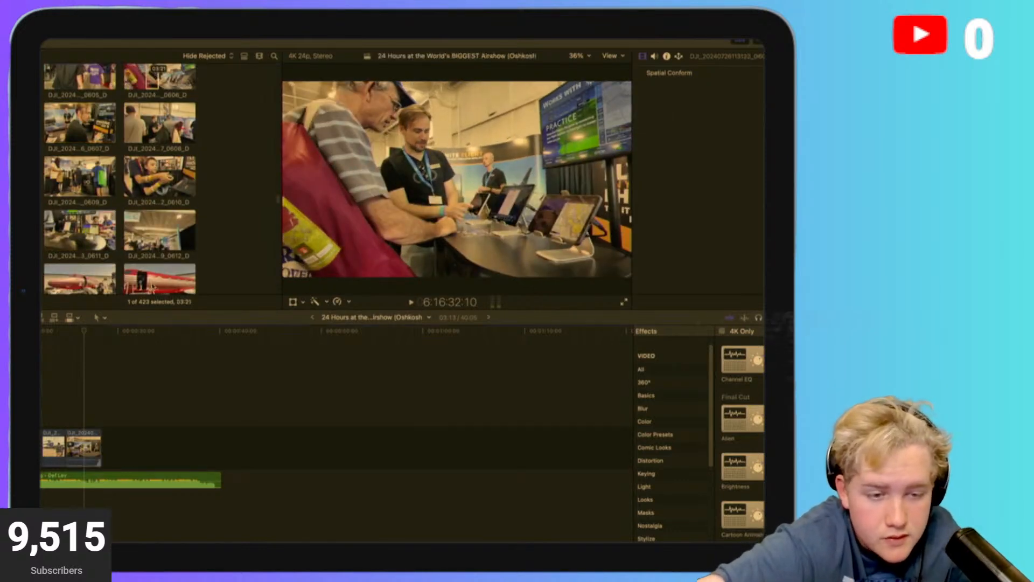
{"action": "scroll", "coordinate": [160, 257], "scroll_direction": "up", "scroll_amount": 3}
{"action": "left_click", "coordinate": [147, 165]}
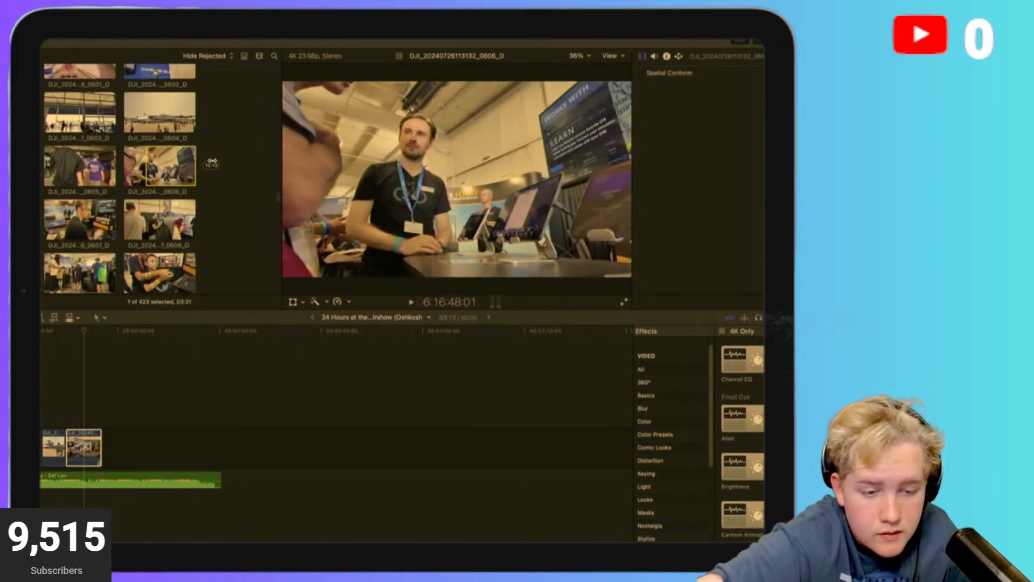
{"action": "mouse_move", "coordinate": [148, 166]}
{"action": "left_mouse_down"}
{"action": "mouse_move", "coordinate": [100, 166]}
{"action": "mouse_move", "coordinate": [156, 171]}
{"action": "left_mouse_up"}
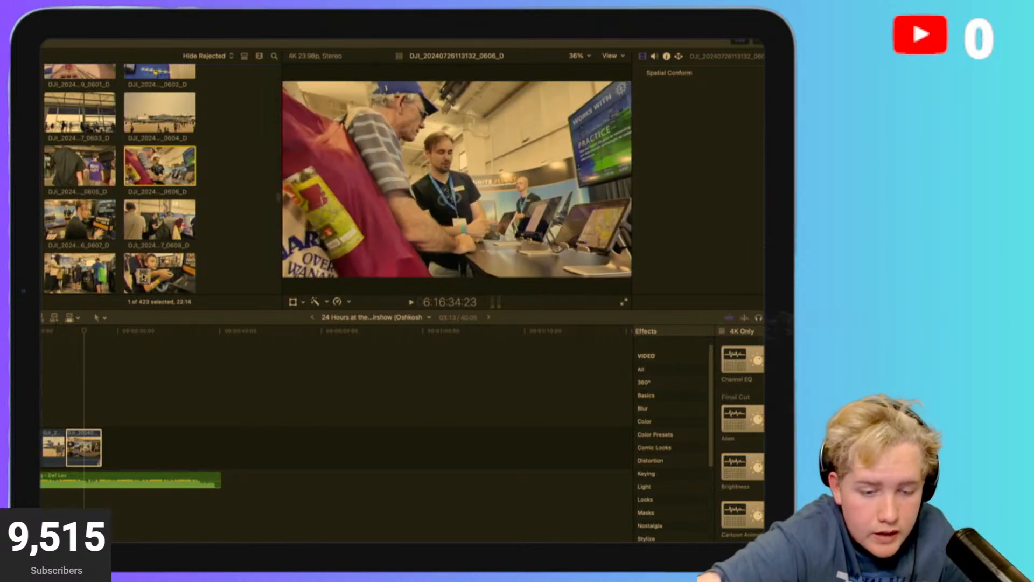
{"action": "left_click_drag", "start_coordinate": [143, 277], "coordinate": [215, 432]}
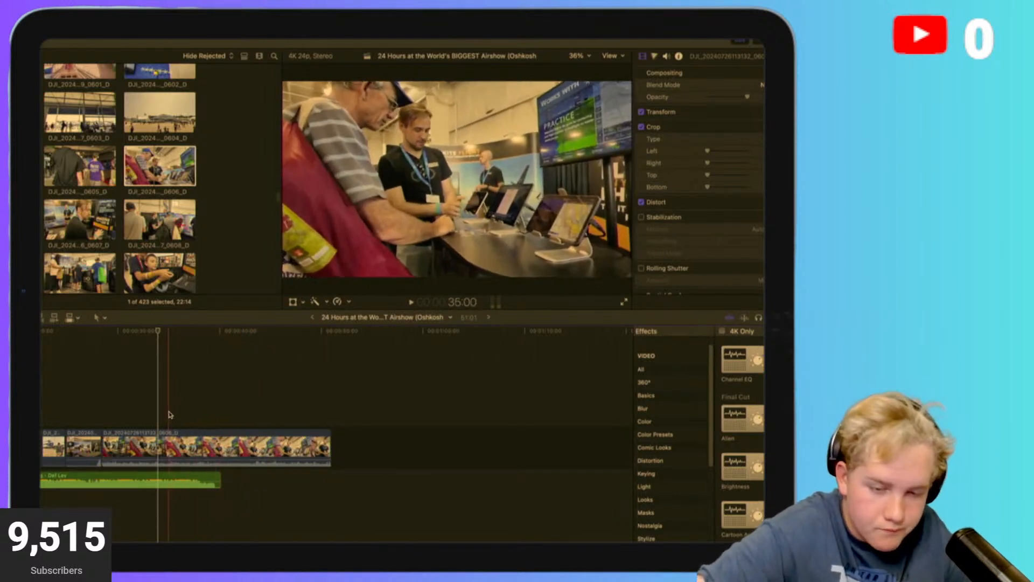
Split the tablets booth clip 0606_D at 40:21, delete the part before the cut, and play the transition into it.
{"action": "left_click", "coordinate": [225, 418]}
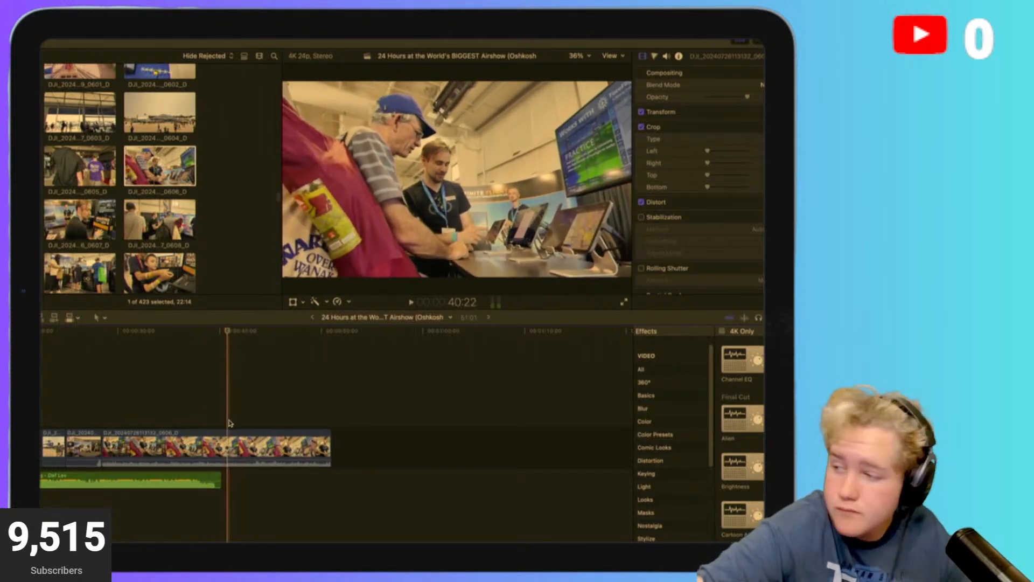
{"action": "left_click", "coordinate": [229, 435]}
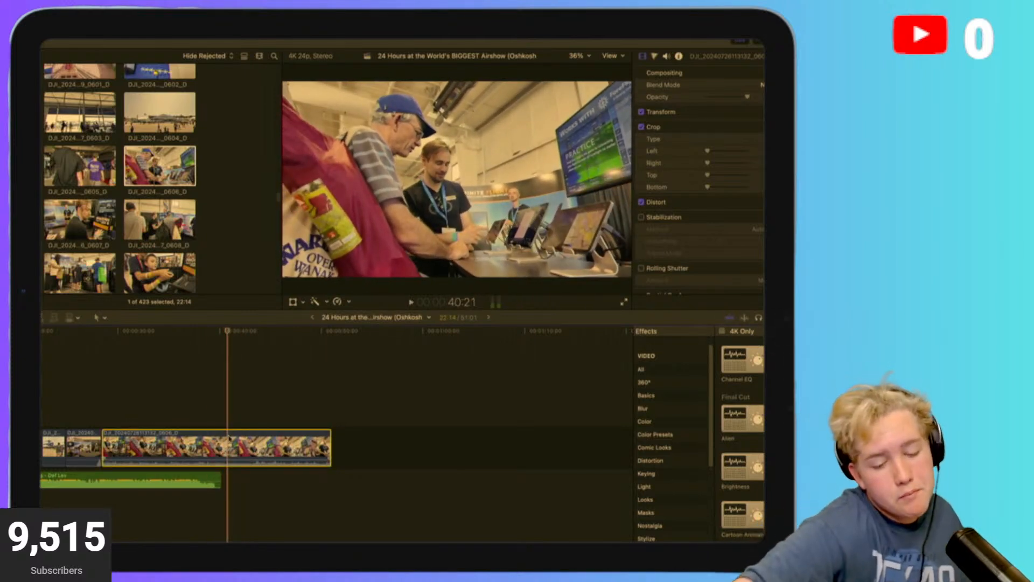
{"action": "key", "text": "super+b"}
{"action": "key", "text": "Delete"}
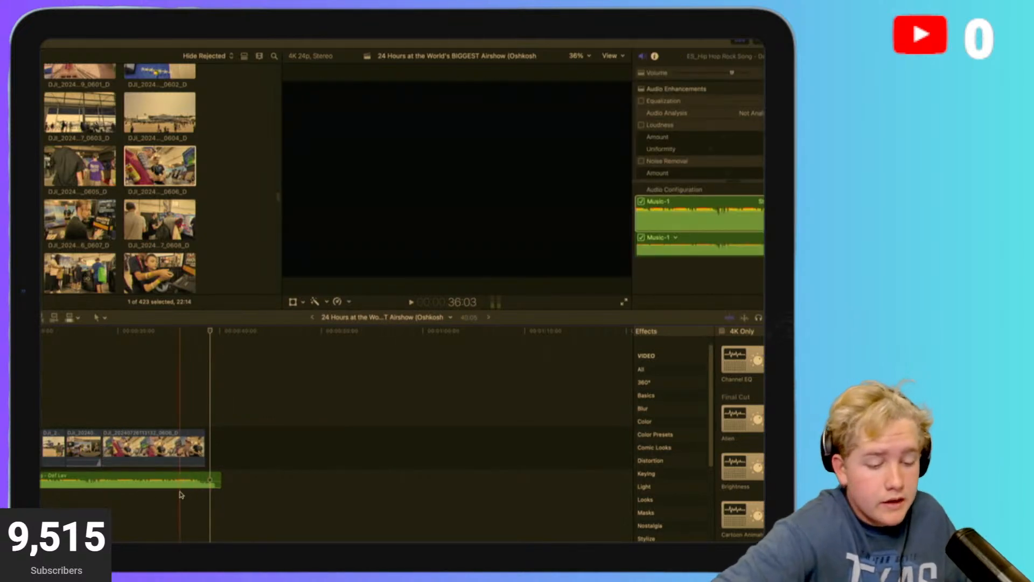
{"action": "left_click", "coordinate": [89, 413]}
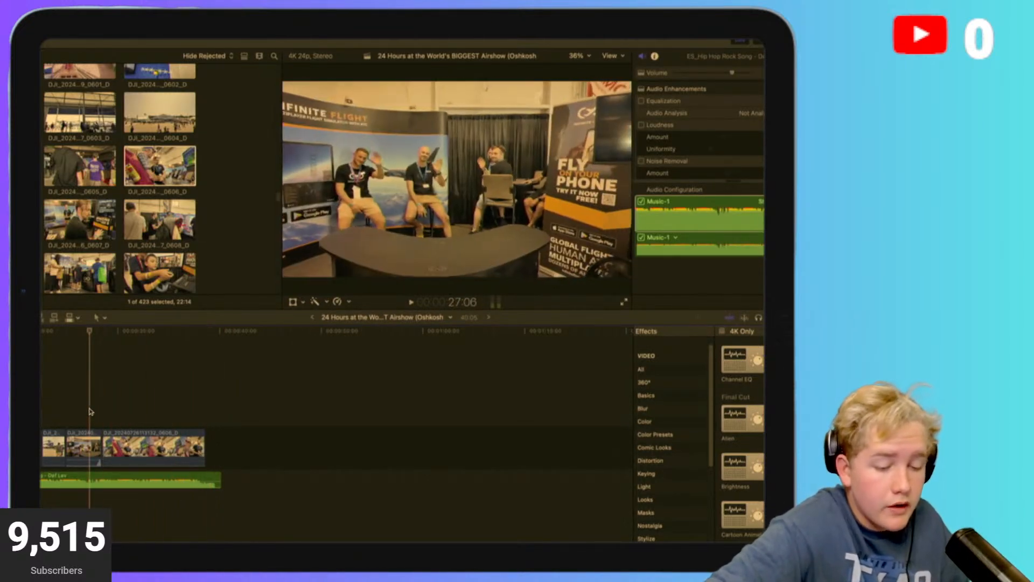
{"action": "key", "text": "space"}
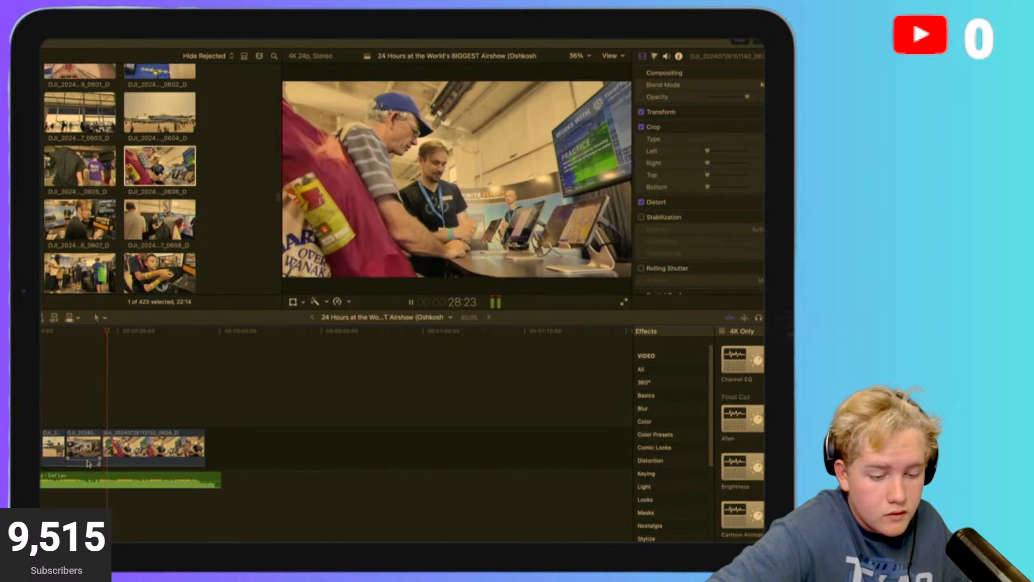
{"action": "key", "text": "space"}
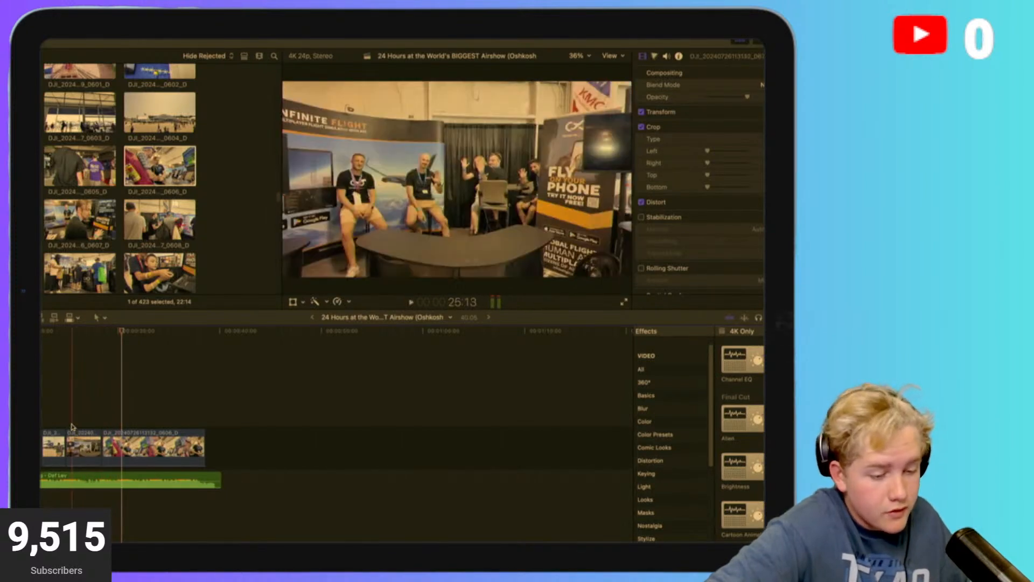
Move the waving Infinite Flight booth clip behind the tablets clip 0606_D and play the new order from the soldiers shot.
{"action": "left_click", "coordinate": [51, 411]}
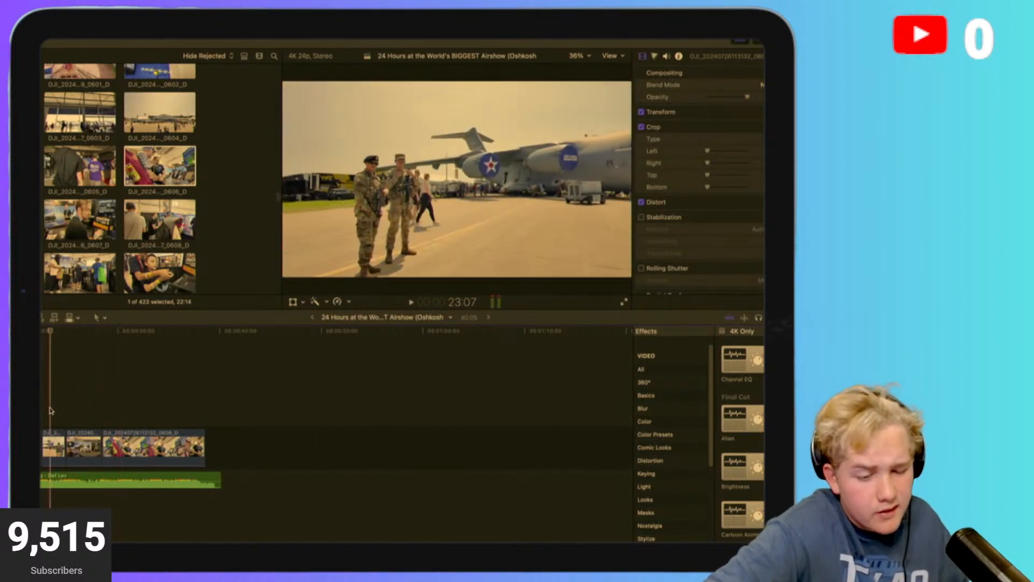
{"action": "key", "text": "space"}
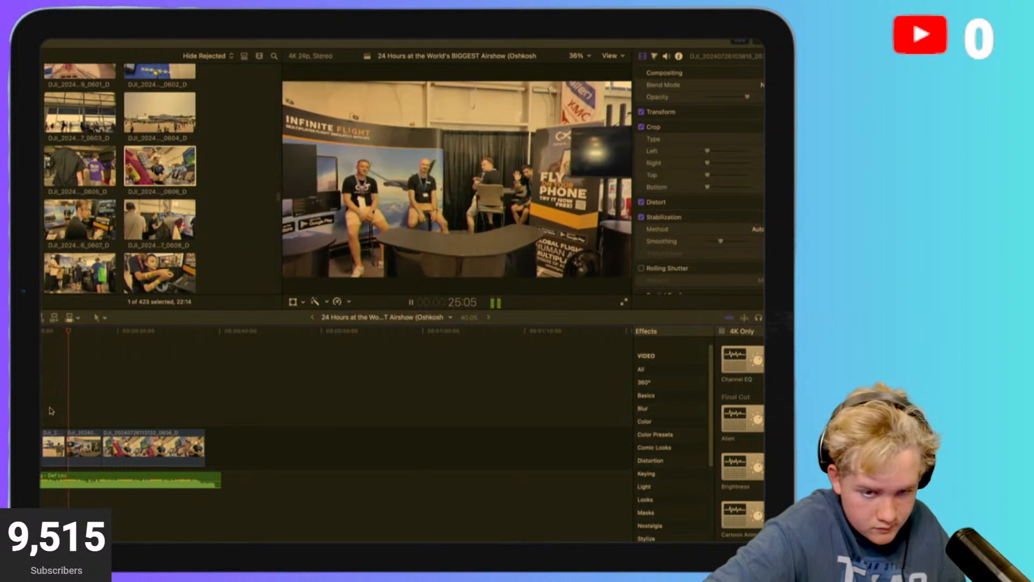
{"action": "left_click_drag", "start_coordinate": [84, 444], "coordinate": [186, 446]}
{"action": "left_click", "coordinate": [100, 427]}
{"action": "key", "text": "space"}
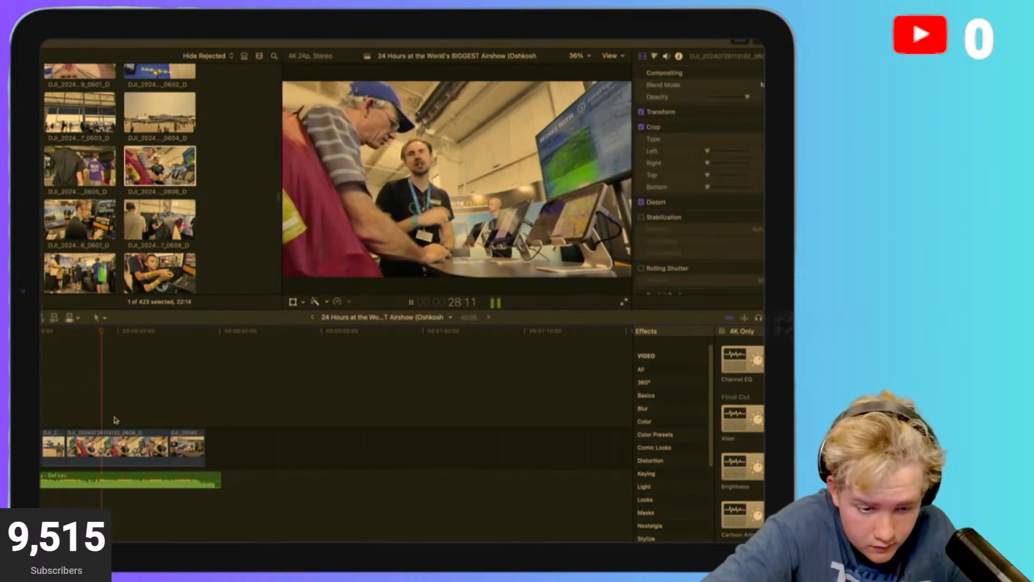
{"action": "key", "text": "space"}
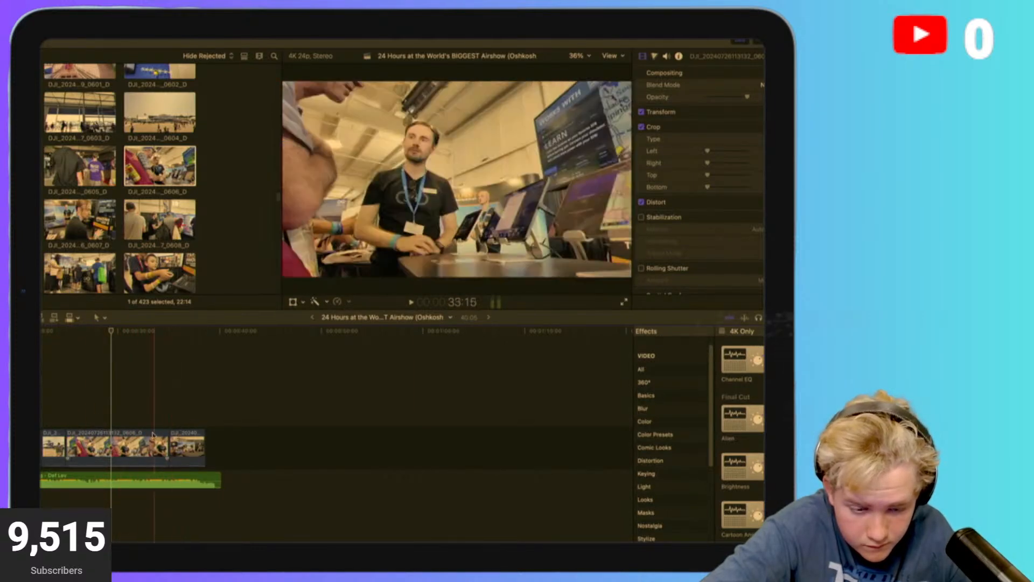
Split the tablets clip at 27:07, delete its opening piece, and play the soldier shots leading into it.
{"action": "left_click", "coordinate": [84, 426]}
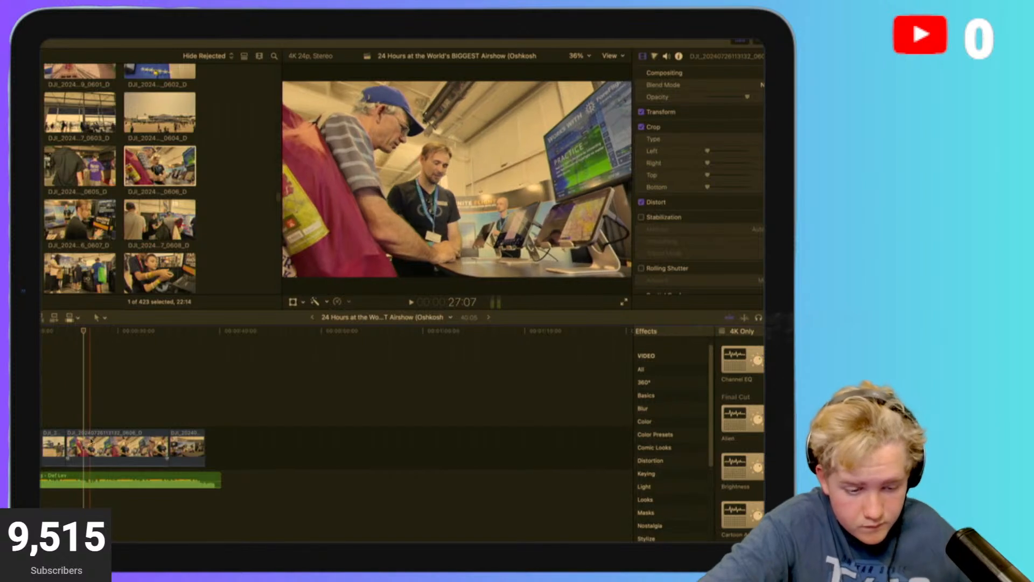
{"action": "left_click", "coordinate": [83, 442]}
{"action": "key", "text": "super+b"}
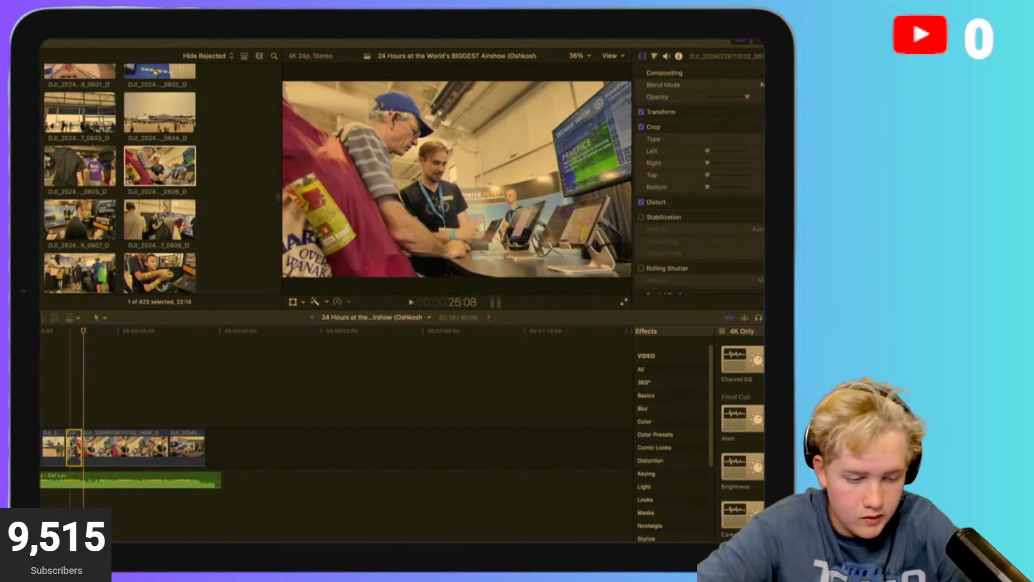
{"action": "left_click", "coordinate": [76, 446]}
{"action": "key", "text": "BackSpace"}
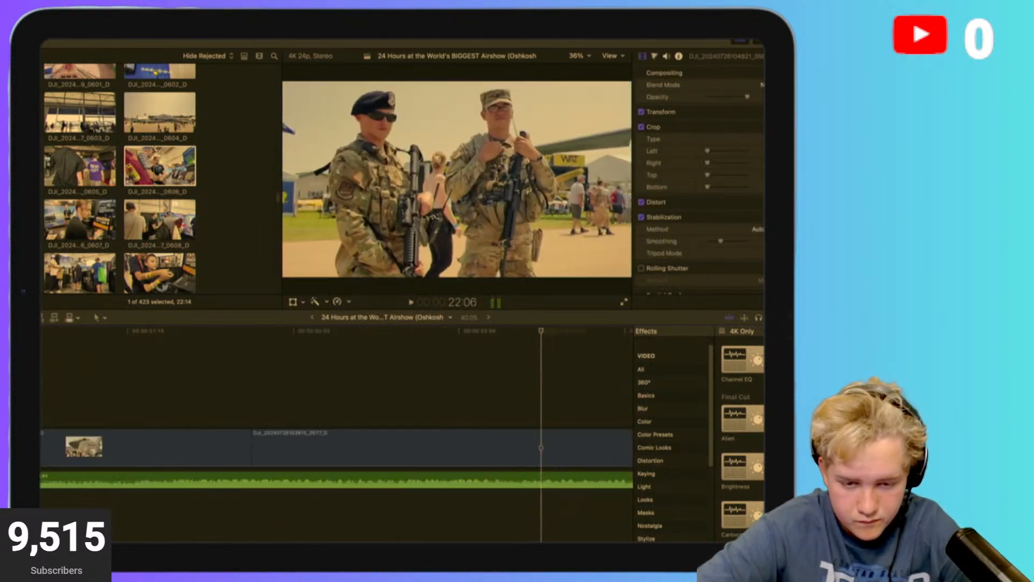
{"action": "key", "text": "space"}
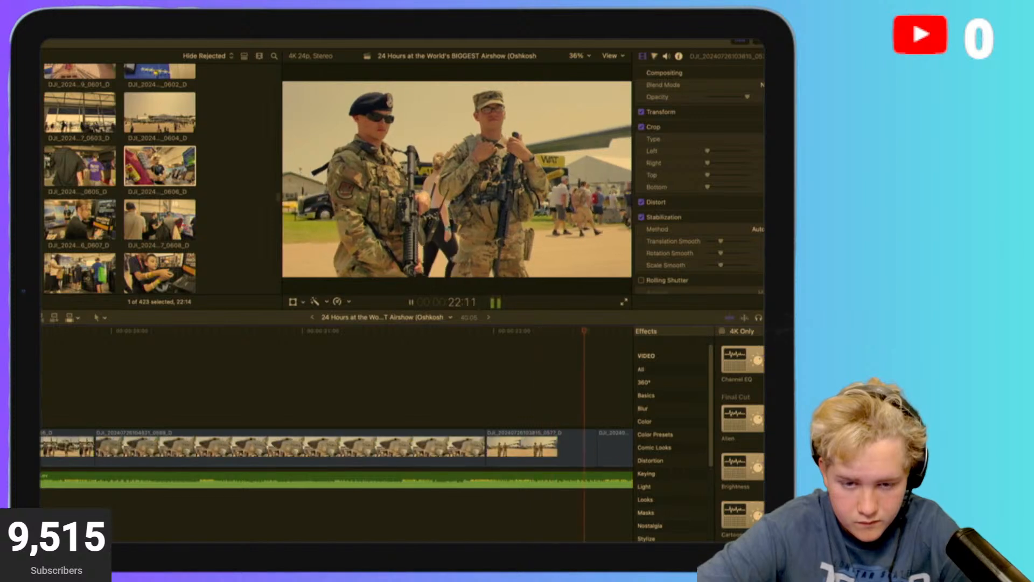
{"action": "key", "text": "super+minus"}
{"action": "key", "text": "super+minus"}
{"action": "scroll", "coordinate": [336, 431], "scroll_direction": "right", "scroll_amount": 3}
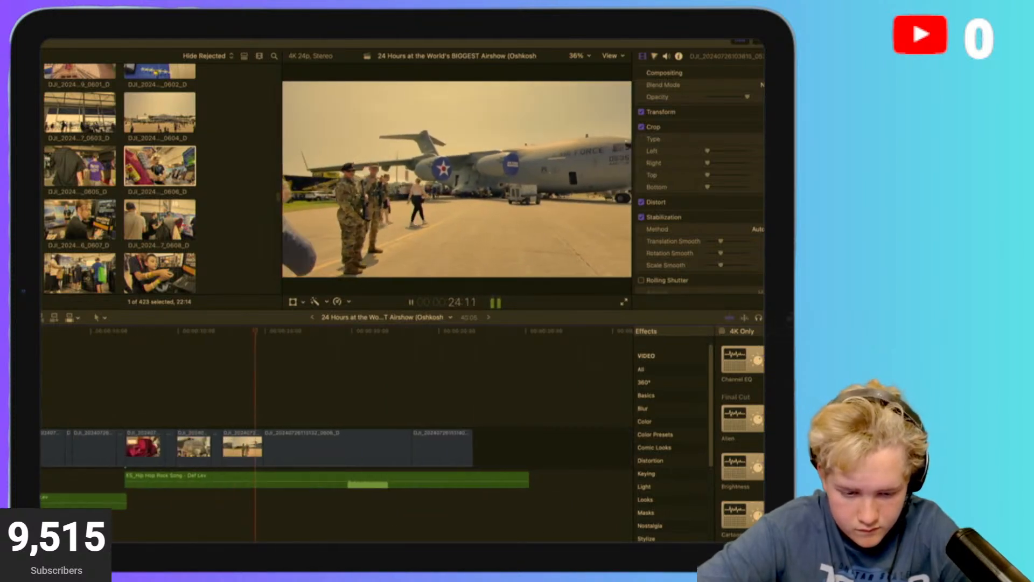
{"action": "key", "text": "space"}
{"action": "key", "text": "super+equal"}
{"action": "key", "text": "super+equal"}
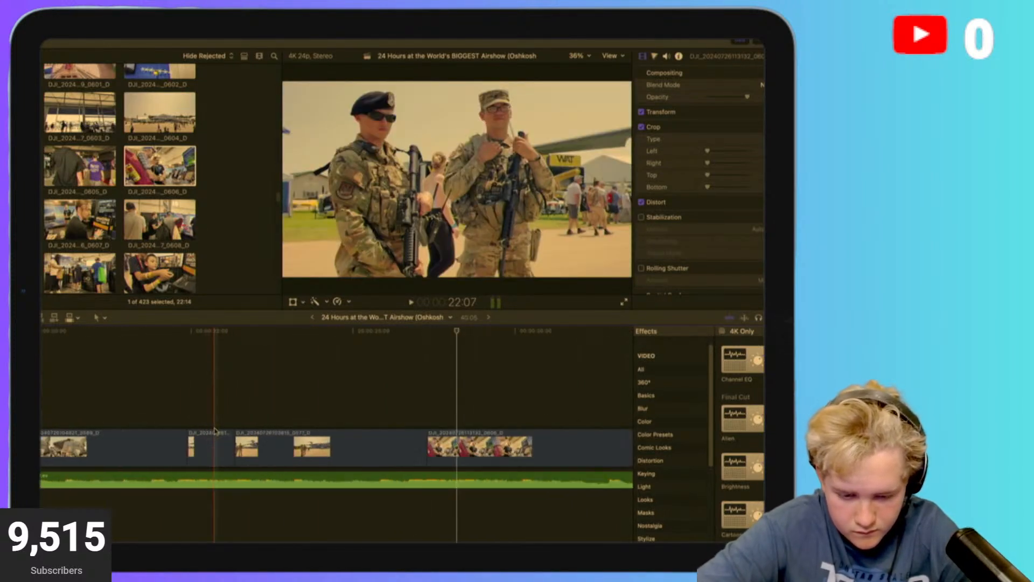
Split the tablets clip at 29:03, where the bearded man looks up, and delete the part before the cut.
{"action": "scroll", "coordinate": [214, 430], "scroll_direction": "right", "scroll_amount": 4}
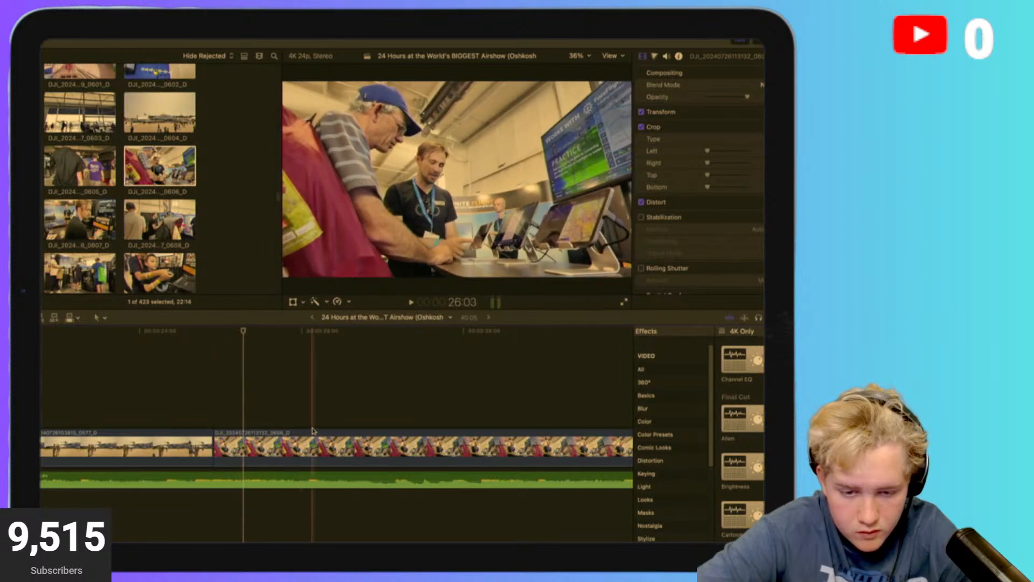
{"action": "scroll", "coordinate": [527, 418], "scroll_direction": "right", "scroll_amount": 5}
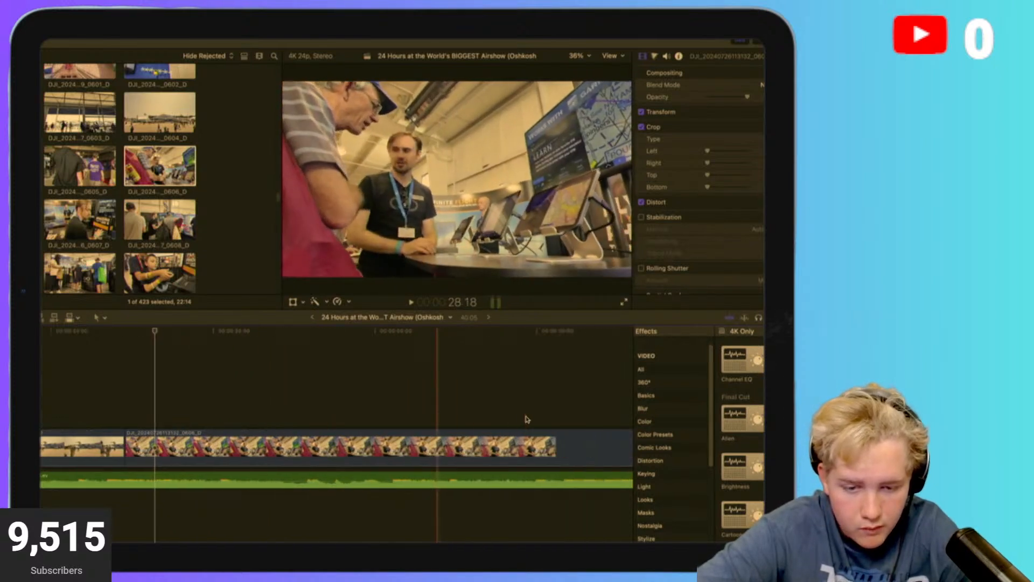
{"action": "key", "text": "super+minus"}
{"action": "key", "text": "super+minus"}
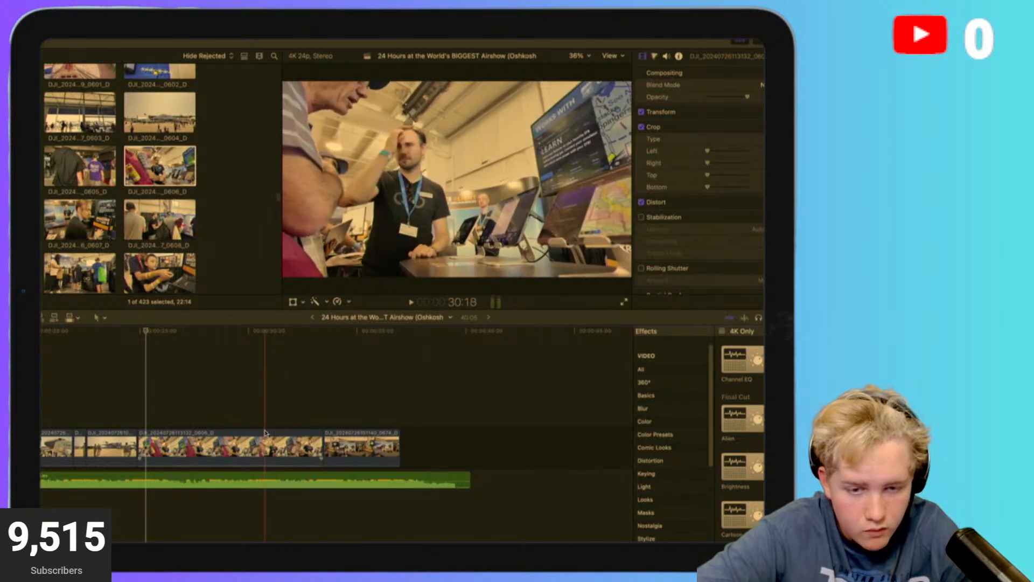
{"action": "left_click", "coordinate": [227, 445]}
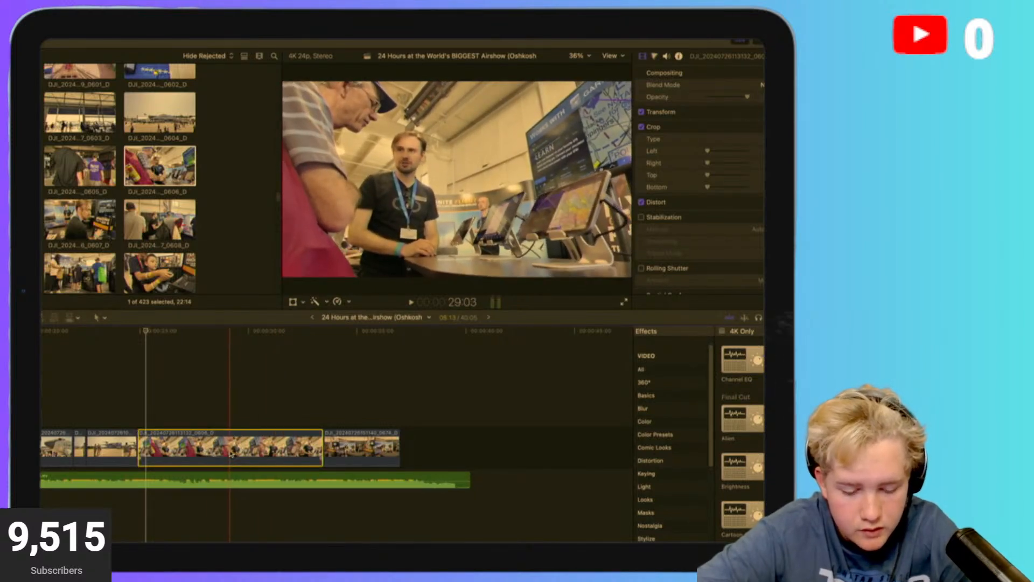
{"action": "key", "text": "super+b"}
{"action": "key", "text": "Delete"}
Cut the tablets clip at 25:09 in time with the song, delete its remainder, and play into the waving booth clip.
{"action": "key", "text": "space"}
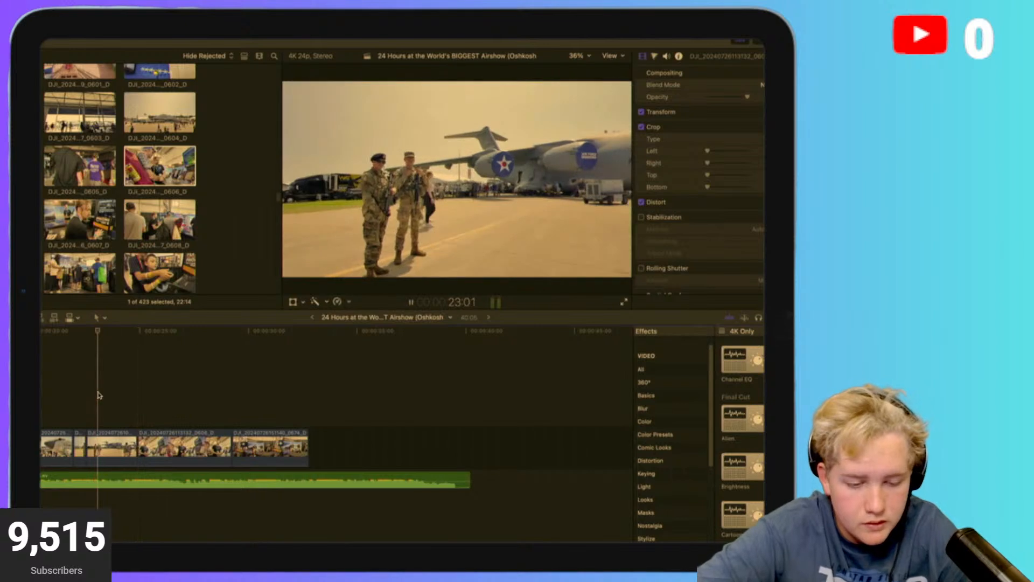
{"action": "key", "text": "space"}
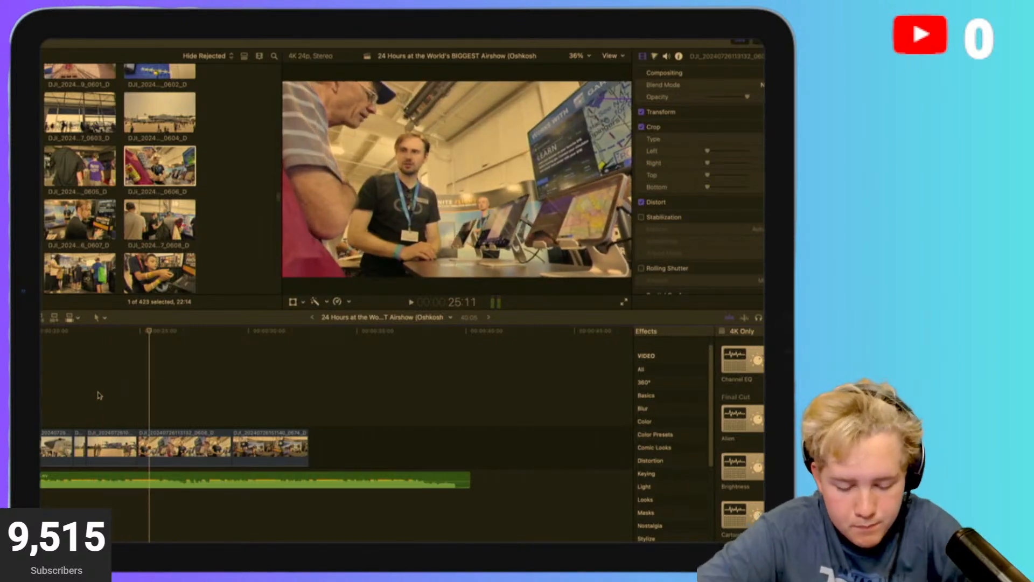
{"action": "left_click", "coordinate": [99, 395]}
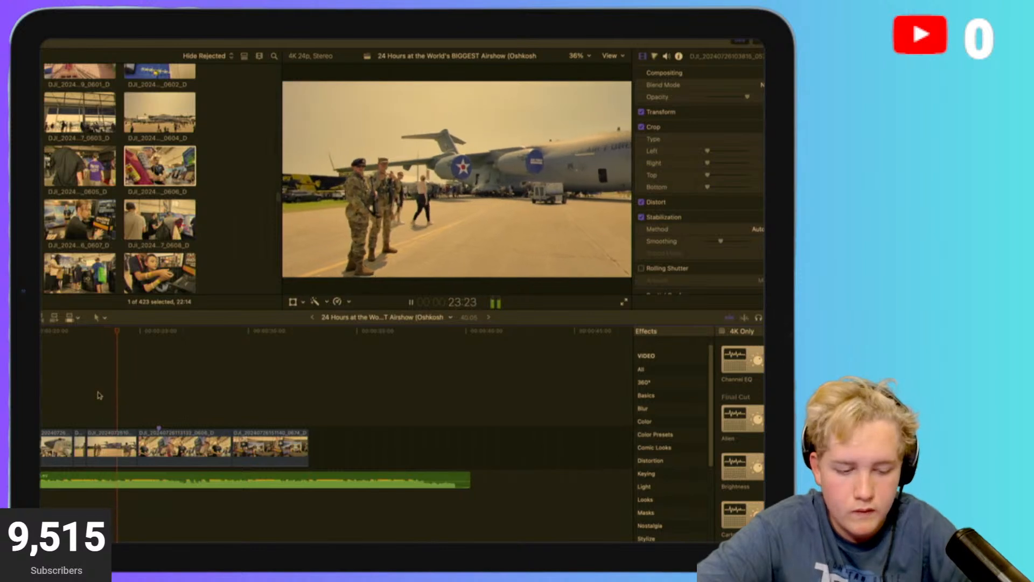
{"action": "key", "text": "space"}
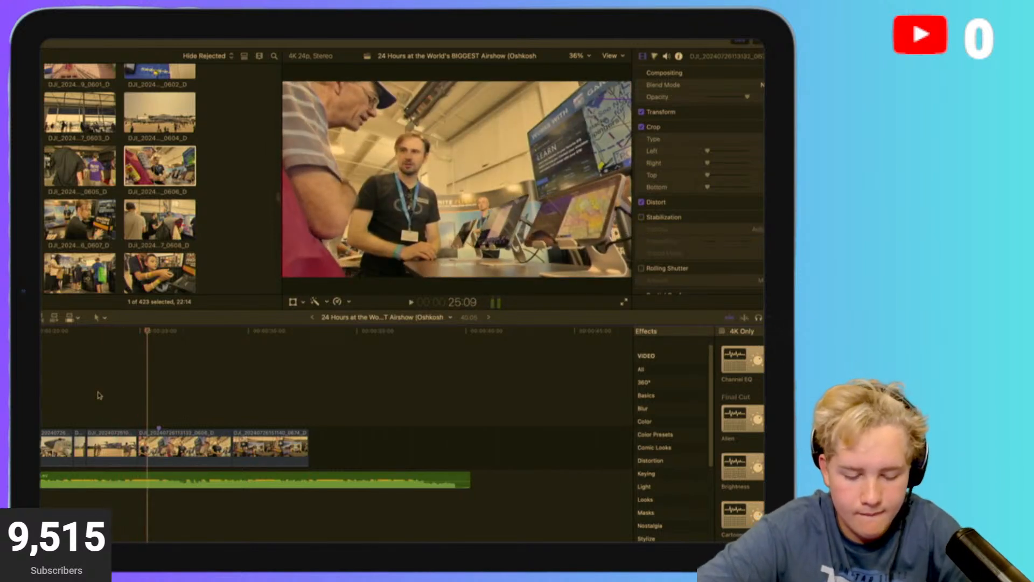
{"action": "key", "text": "BackSpace"}
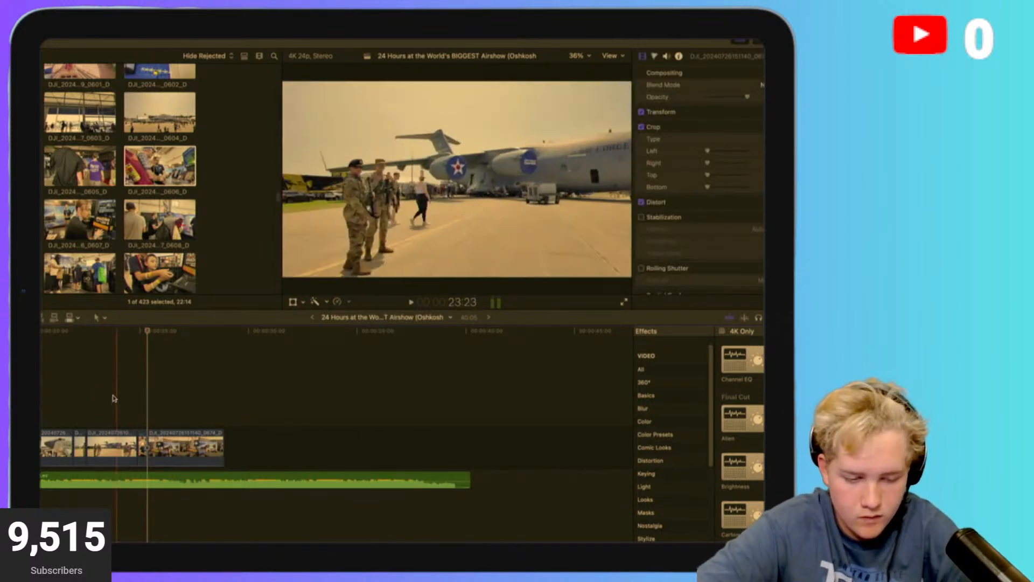
{"action": "key", "text": "space"}
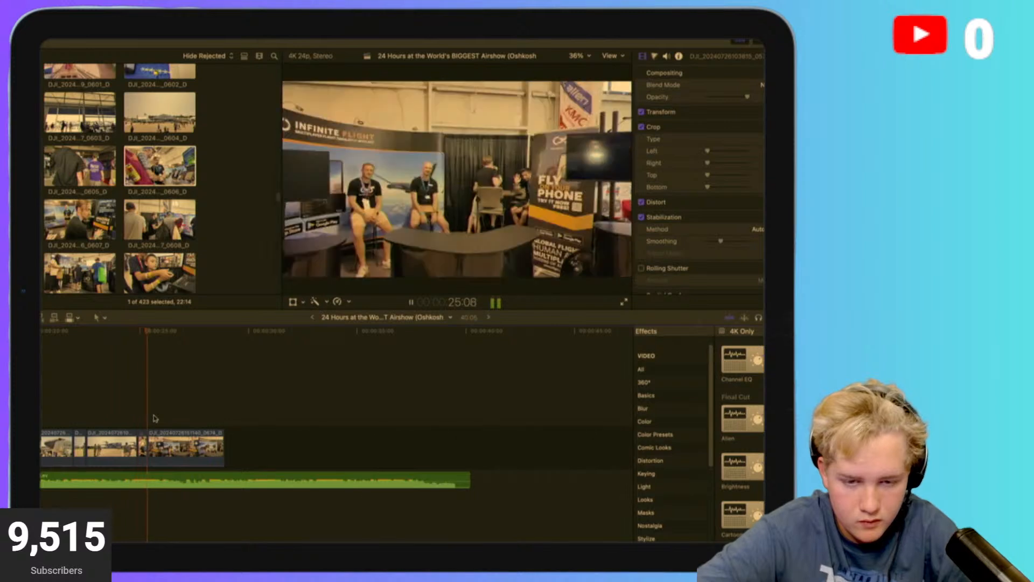
{"action": "key", "text": "space"}
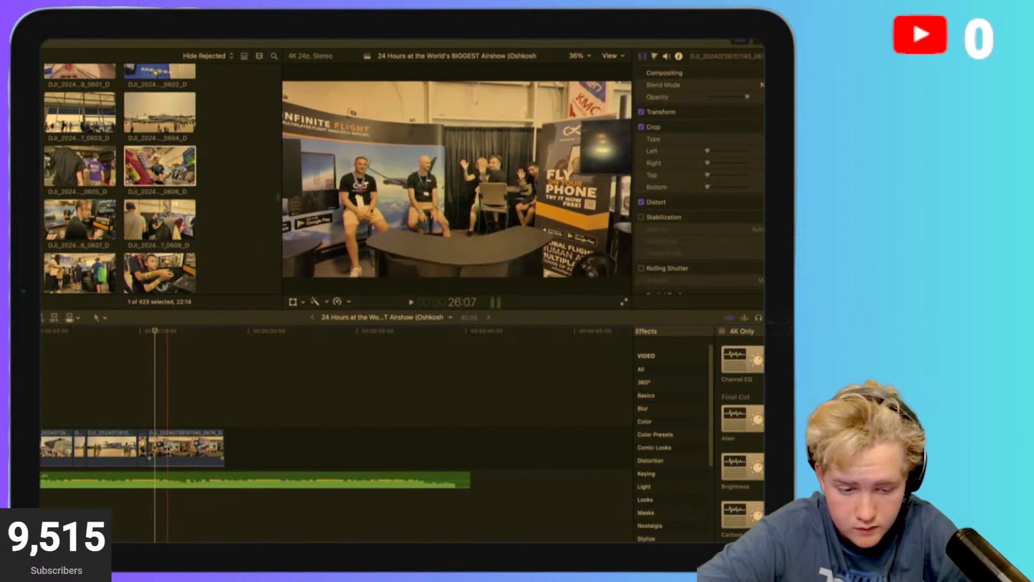
Trim the start of the waving booth clip up to 26:18 so that it opens on the men waving.
{"action": "left_click", "coordinate": [178, 429]}
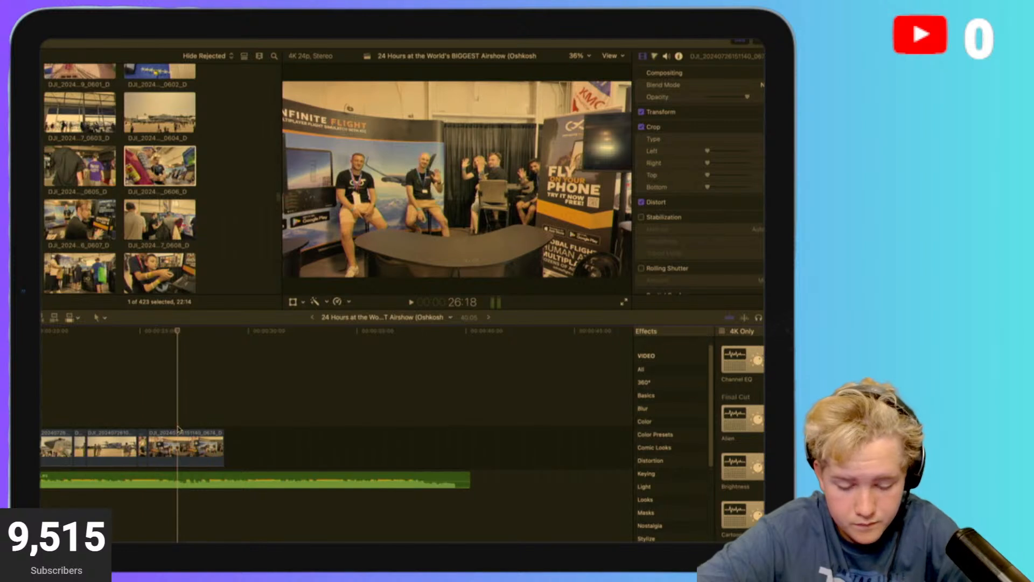
{"action": "left_click", "coordinate": [168, 431]}
{"action": "key", "text": "Delete"}
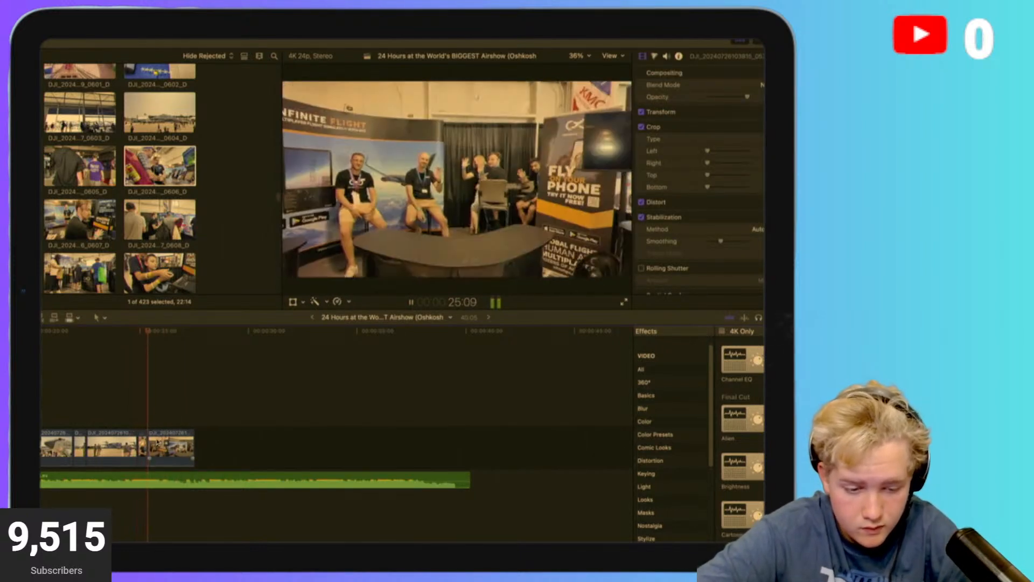
Reframe the waving booth clip with Transform, resetting the first scaling, enlarging it again and shifting it to center the seated people.
{"action": "left_click", "coordinate": [153, 439]}
{"action": "left_click", "coordinate": [292, 302]}
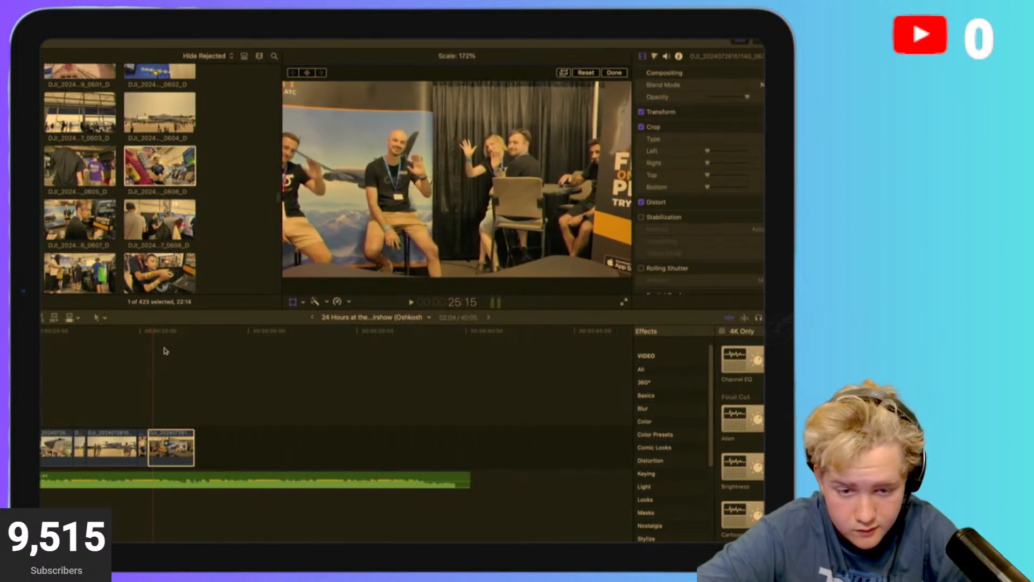
{"action": "left_click_drag", "start_coordinate": [370, 264], "coordinate": [382, 258]}
{"action": "key", "text": "super+z"}
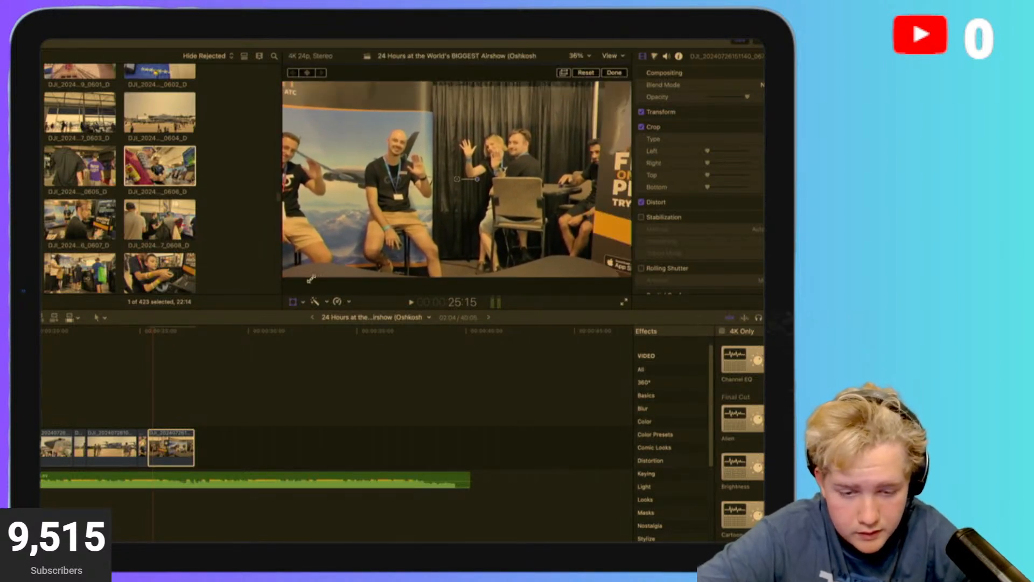
{"action": "left_click", "coordinate": [583, 76]}
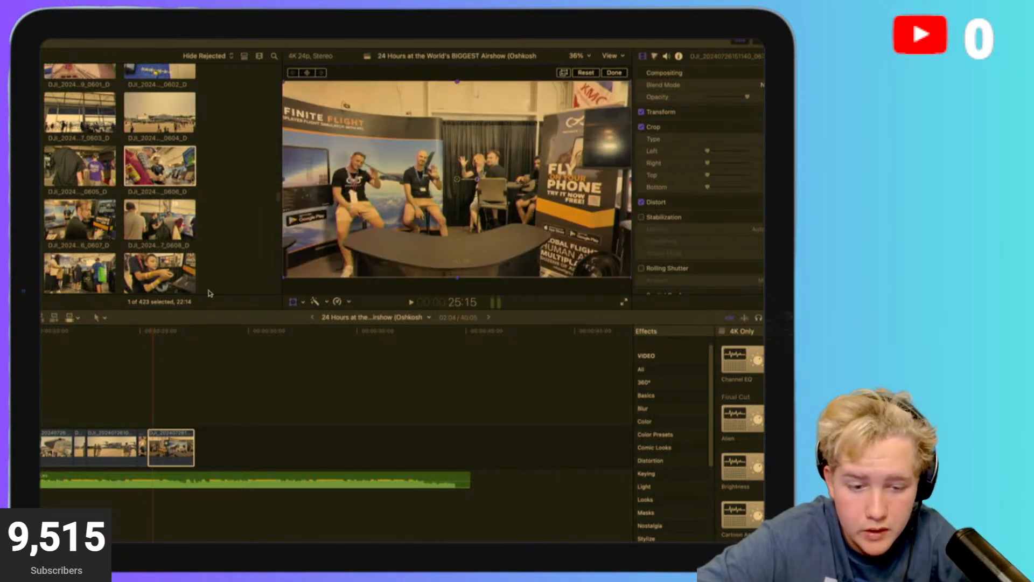
{"action": "left_click_drag", "start_coordinate": [280, 280], "coordinate": [207, 342]}
{"action": "left_click_drag", "start_coordinate": [361, 237], "coordinate": [396, 224]}
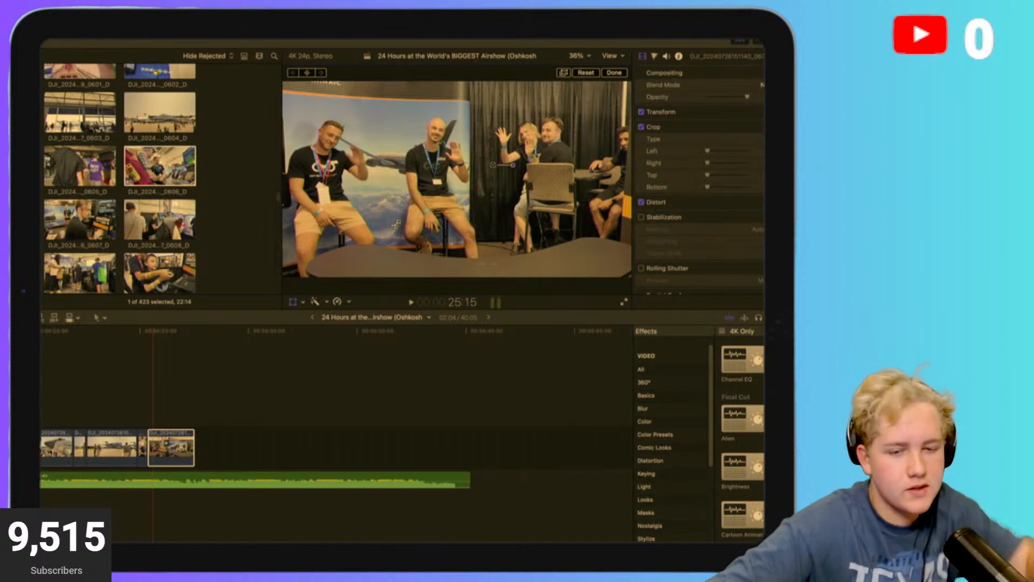
Play back the soldiers, tablets and reframed waving booth shots to check their timing against the song.
{"action": "left_click", "coordinate": [114, 426]}
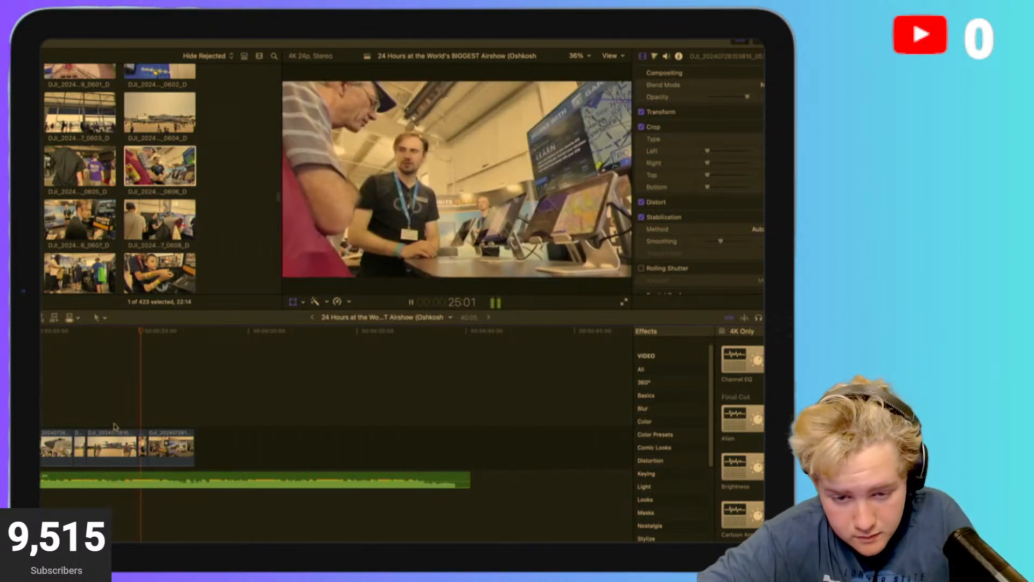
{"action": "left_click", "coordinate": [113, 427]}
{"action": "key", "text": "space"}
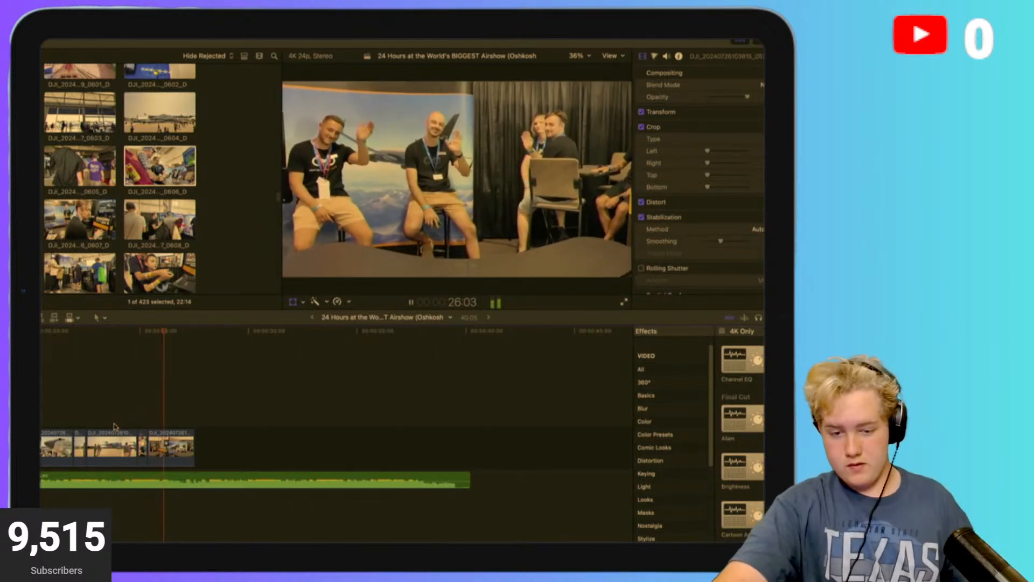
Play back the waving booth clip and the song beyond its end to judge where the next cut should fall.
{"action": "key", "text": "space"}
{"action": "key", "text": "space"}
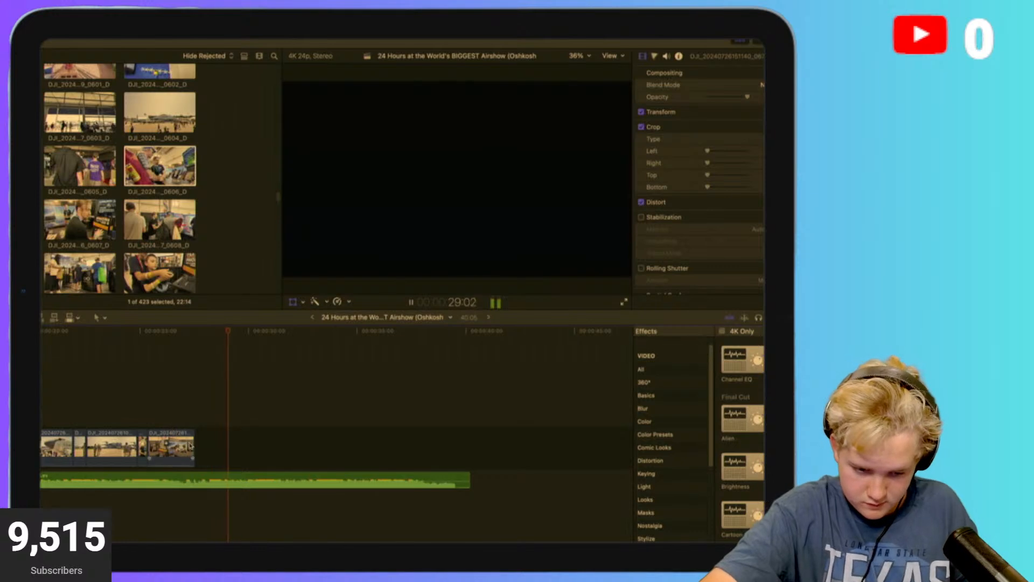
{"action": "left_click", "coordinate": [163, 410]}
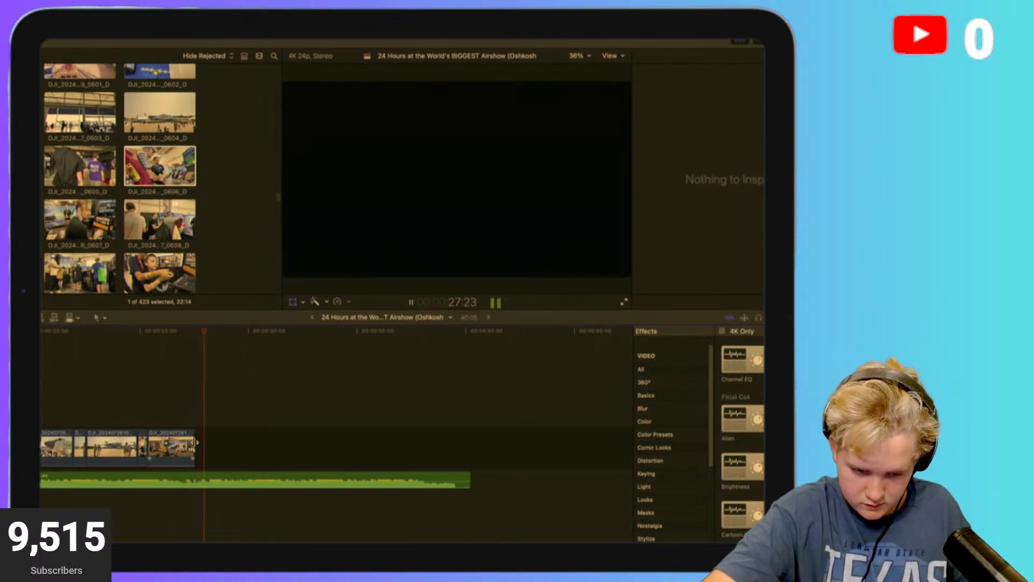
{"action": "left_click_drag", "start_coordinate": [194, 447], "coordinate": [199, 444]}
{"action": "left_click", "coordinate": [132, 411]}
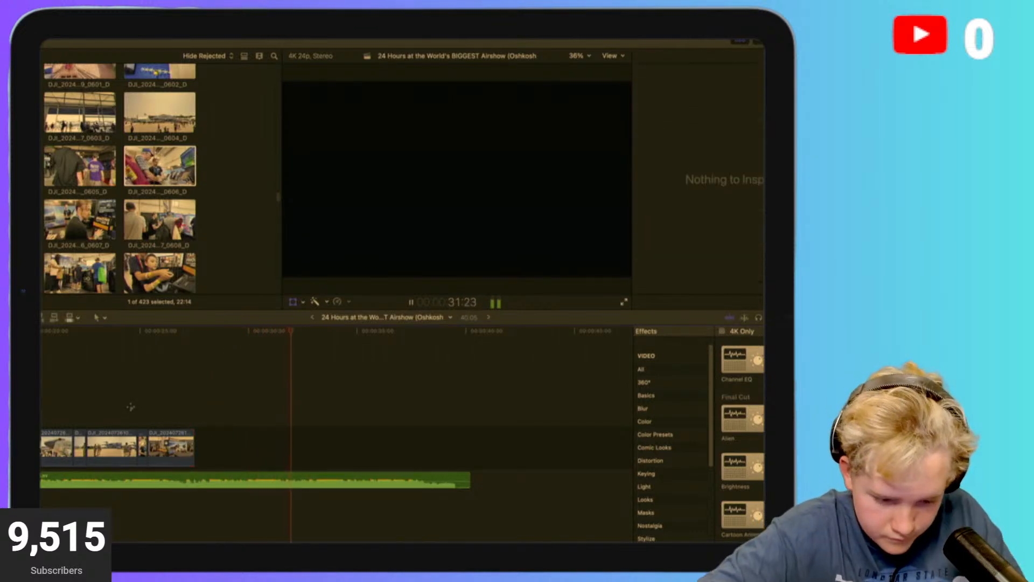
{"action": "key", "text": "space"}
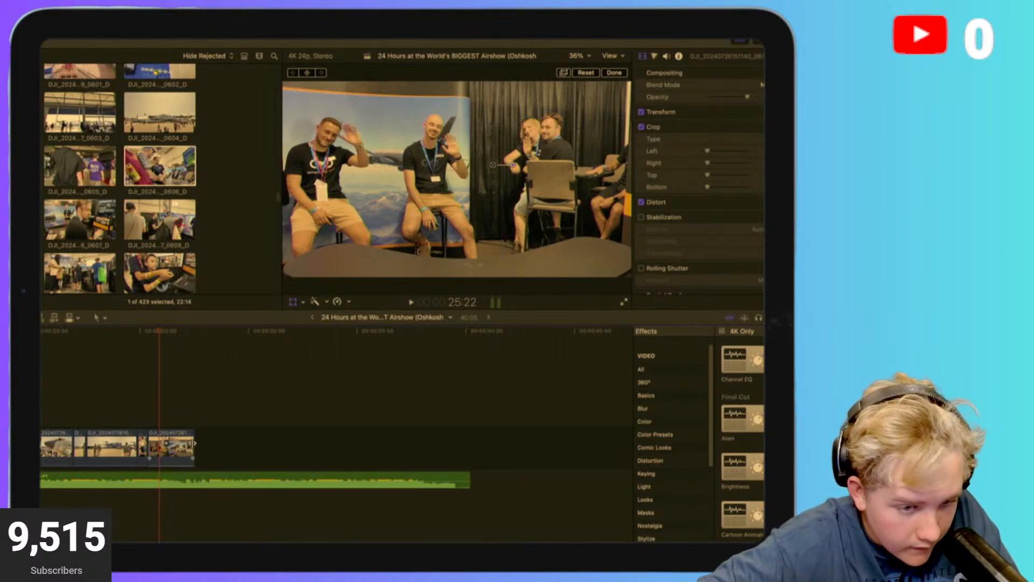
Look through the source footage for the next shot, checking the flying jet photos and the Horizon Hobby and red jet clips.
{"action": "scroll", "coordinate": [214, 268], "scroll_direction": "up", "scroll_amount": 5}
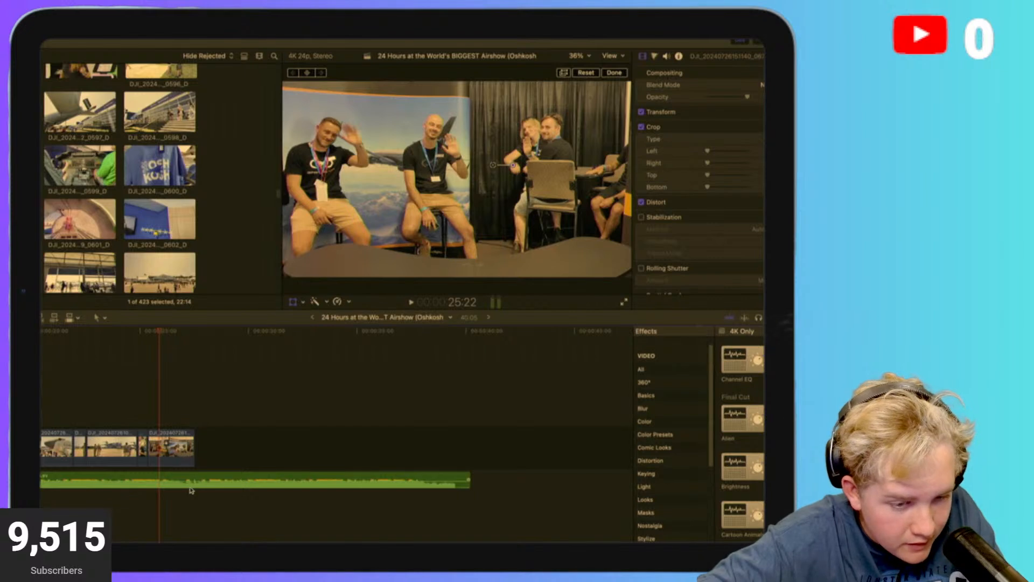
{"action": "scroll", "coordinate": [185, 162], "scroll_direction": "up", "scroll_amount": 5}
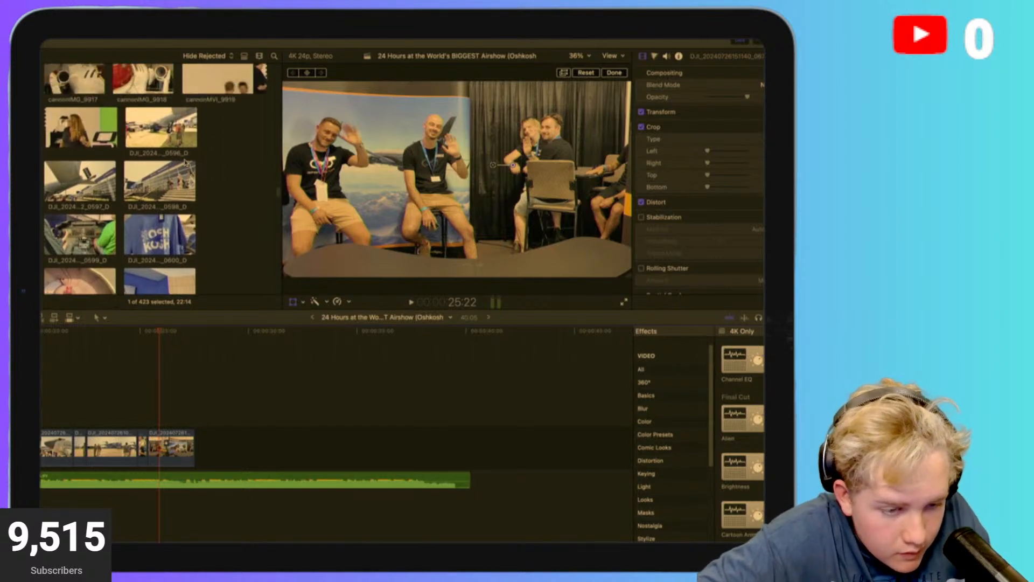
{"action": "scroll", "coordinate": [186, 162], "scroll_direction": "down", "scroll_amount": 10}
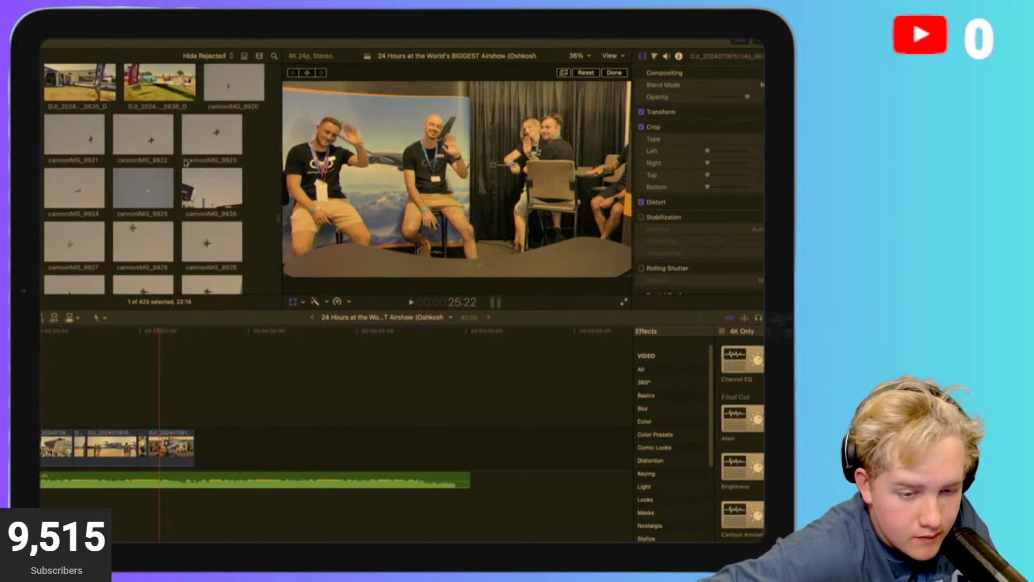
{"action": "left_click", "coordinate": [170, 161]}
{"action": "scroll", "coordinate": [171, 160], "scroll_direction": "up", "scroll_amount": 4}
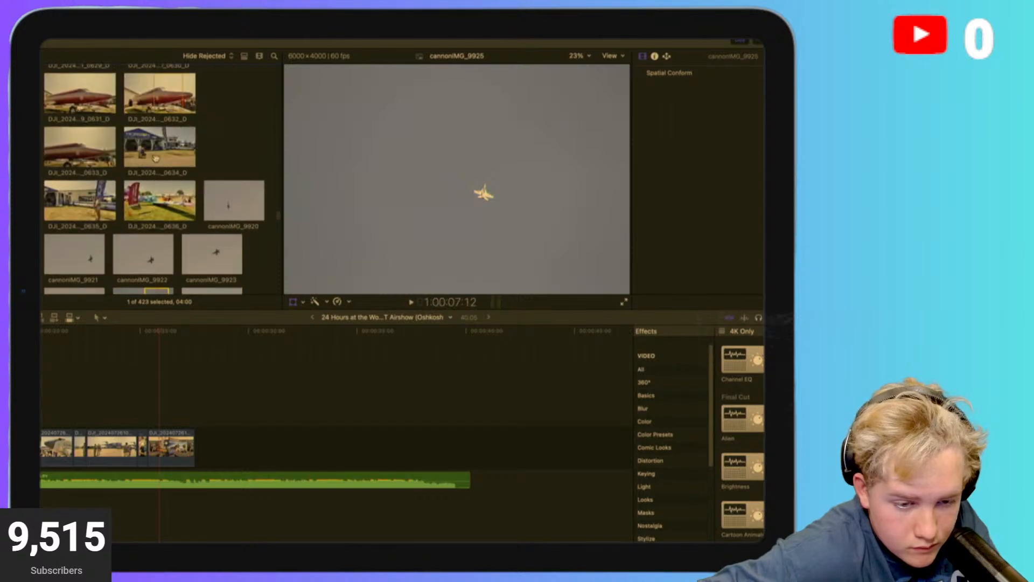
{"action": "scroll", "coordinate": [108, 215], "scroll_direction": "down", "scroll_amount": 3}
{"action": "scroll", "coordinate": [80, 189], "scroll_direction": "up", "scroll_amount": 4}
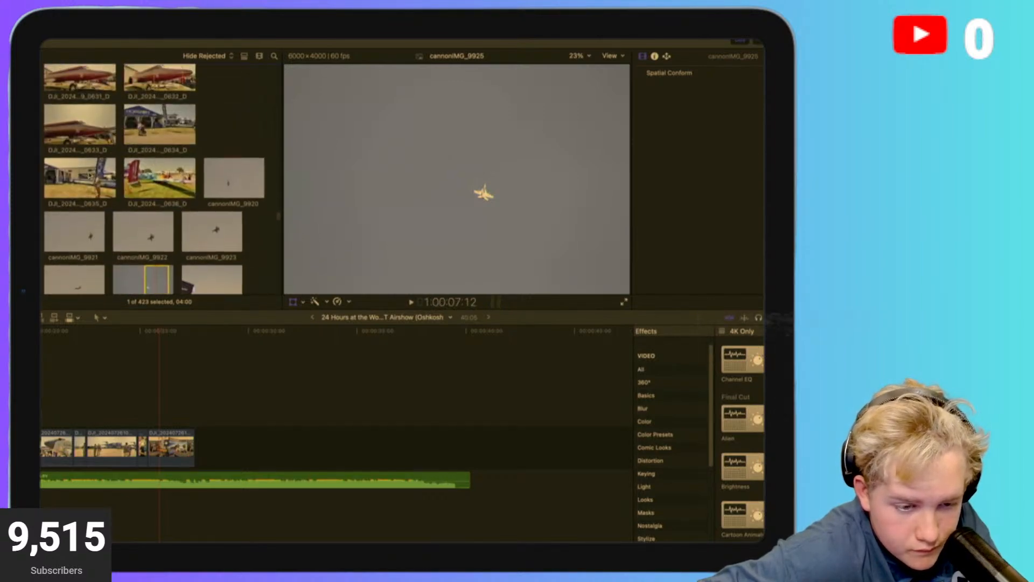
{"action": "left_click", "coordinate": [52, 182]}
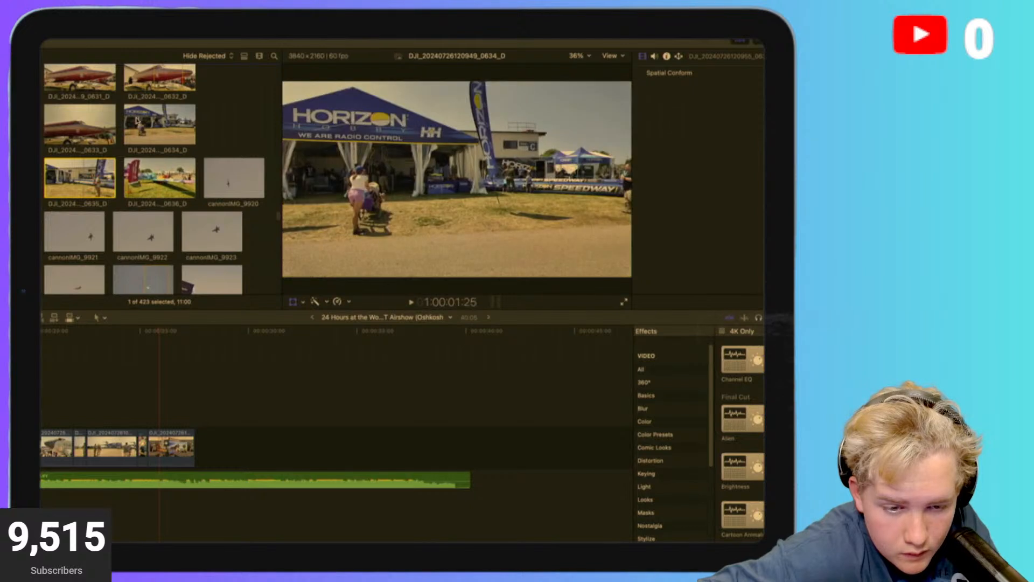
{"action": "scroll", "coordinate": [60, 127], "scroll_direction": "down", "scroll_amount": 15}
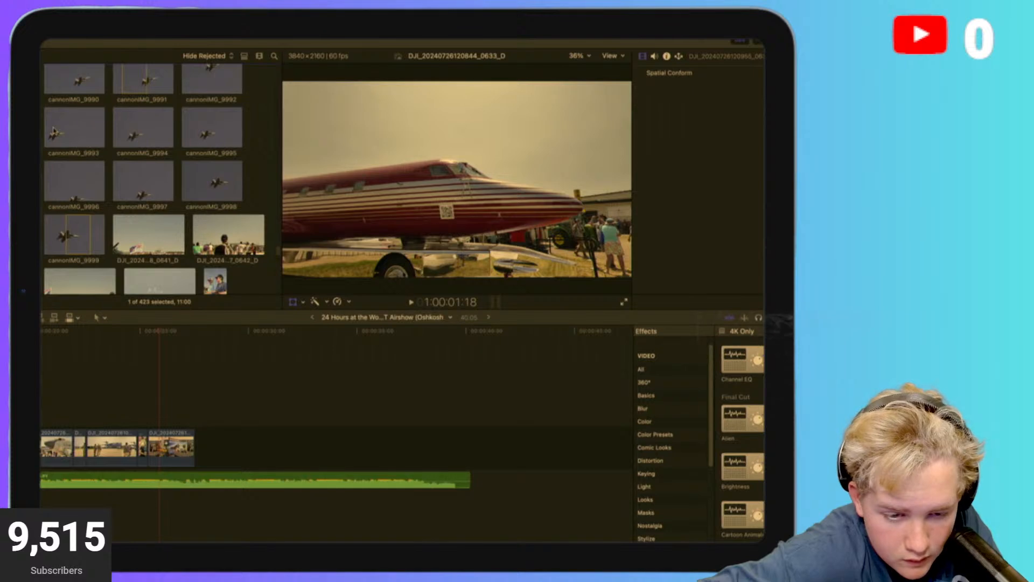
{"action": "scroll", "coordinate": [54, 129], "scroll_direction": "up", "scroll_amount": 4}
{"action": "scroll", "coordinate": [54, 130], "scroll_direction": "up", "scroll_amount": 1}
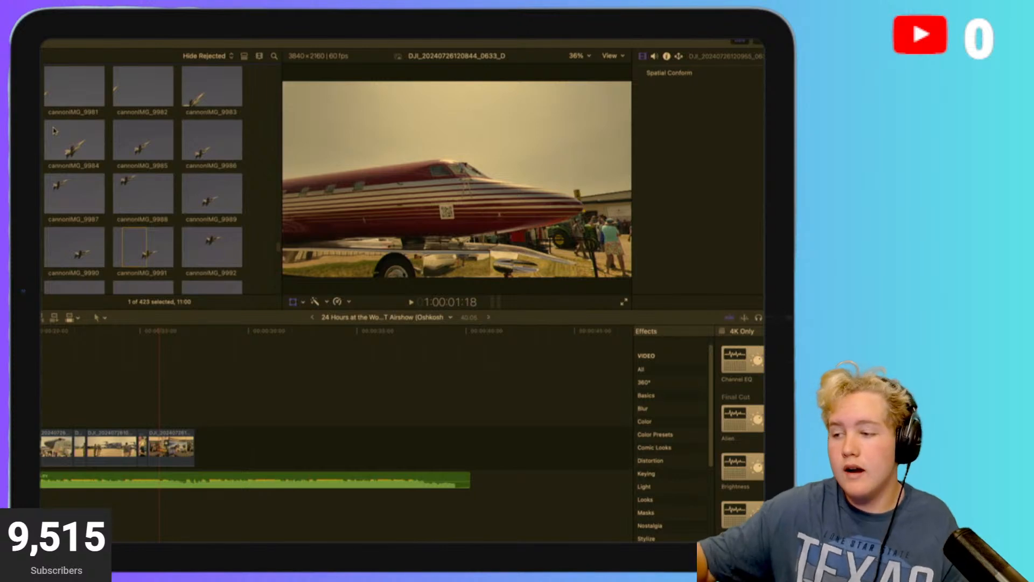
{"action": "scroll", "coordinate": [192, 127], "scroll_direction": "up", "scroll_amount": 8}
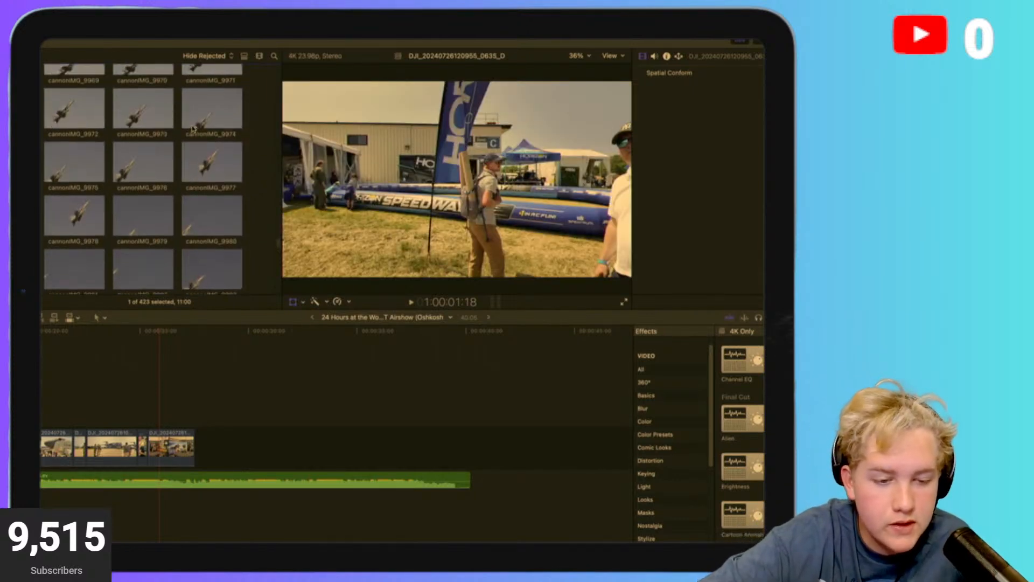
{"action": "scroll", "coordinate": [193, 128], "scroll_direction": "up", "scroll_amount": 8}
{"action": "scroll", "coordinate": [145, 229], "scroll_direction": "down", "scroll_amount": 1}
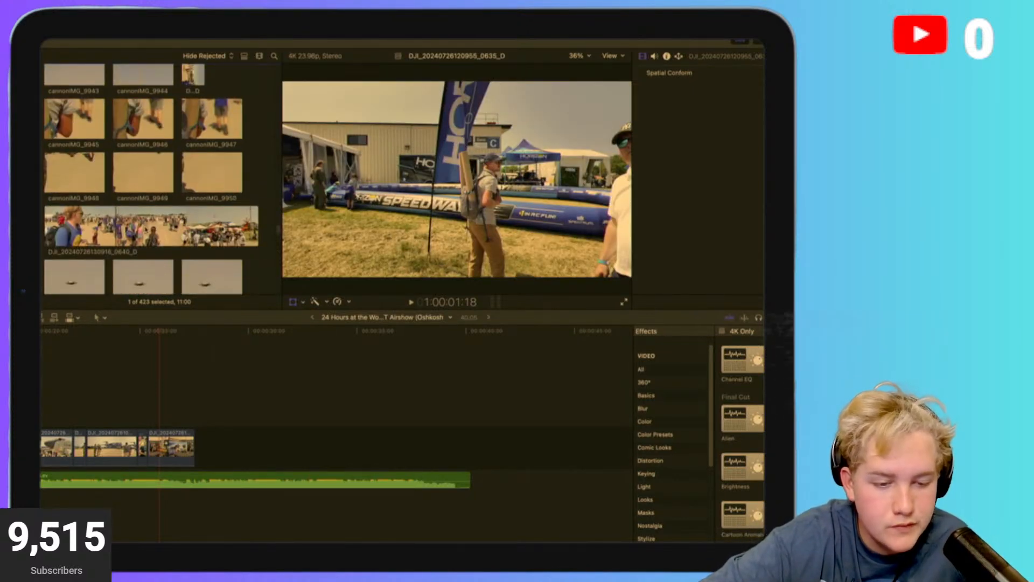
{"action": "left_click", "coordinate": [145, 229]}
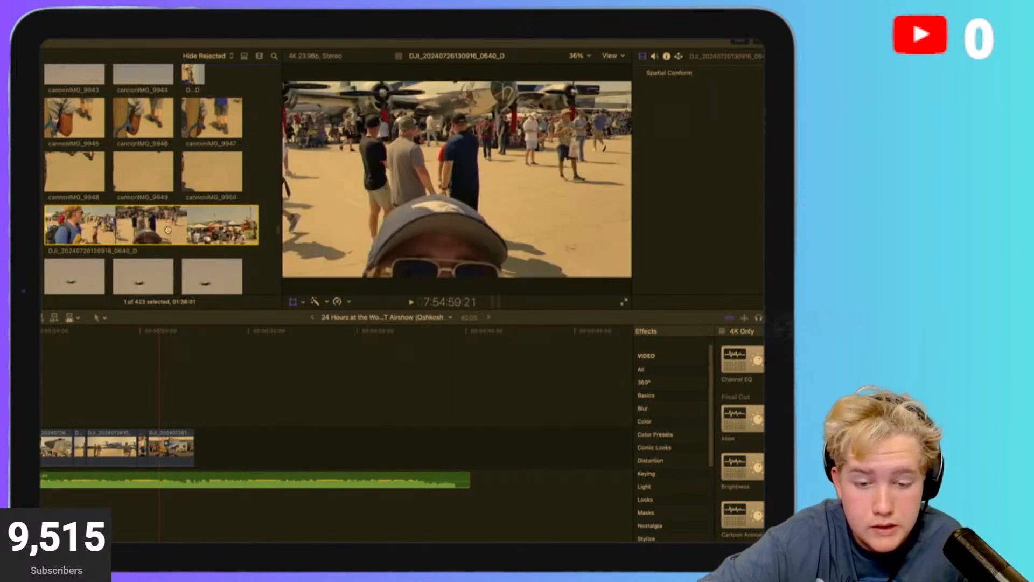
{"action": "key", "text": "space"}
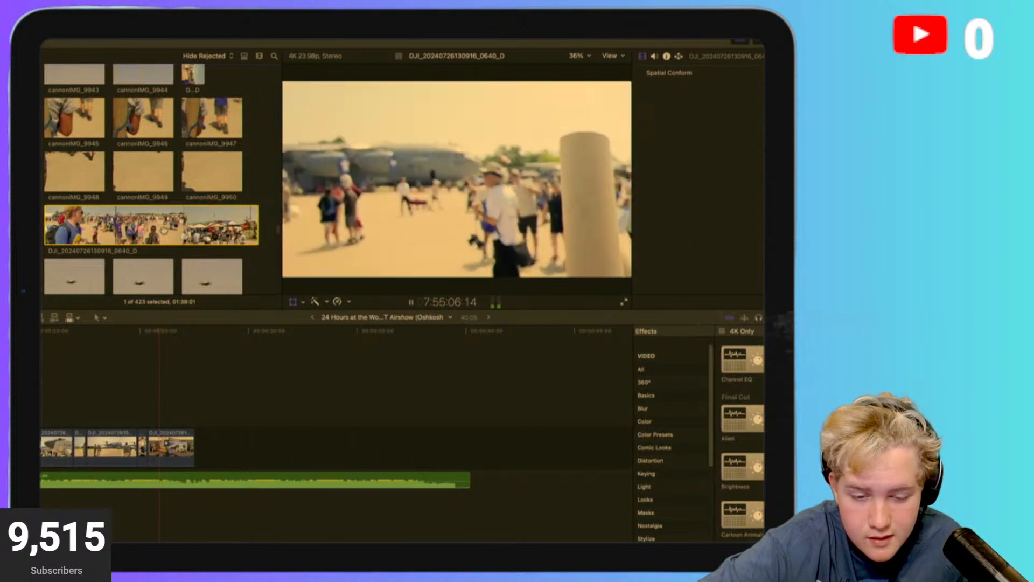
{"action": "scroll", "coordinate": [164, 231], "scroll_direction": "up", "scroll_amount": 5}
{"action": "key", "text": "space"}
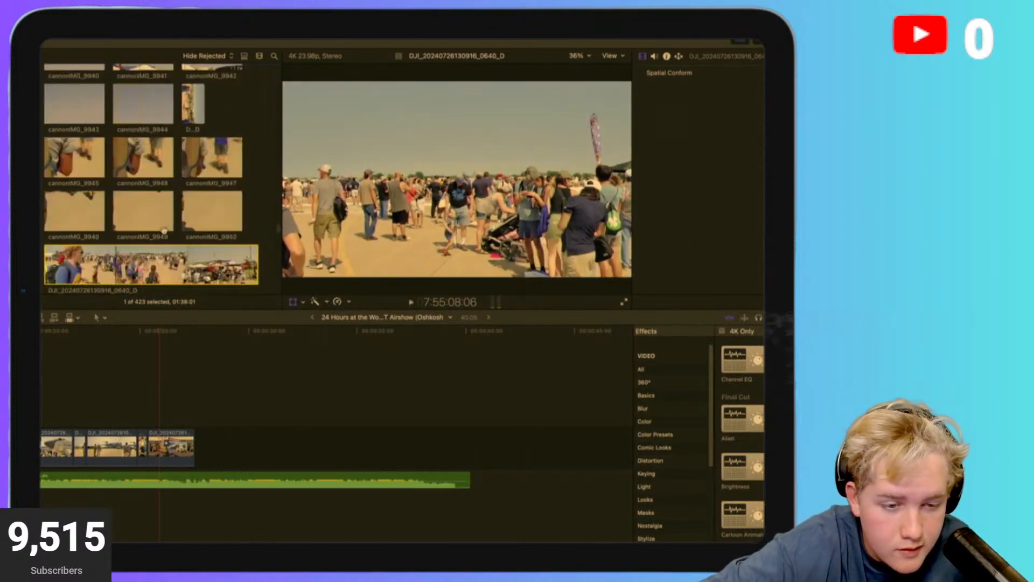
Search the earlier source footage for the next shot, checking the red jet clip 0614 and the tablets clip 0606.
{"action": "scroll", "coordinate": [164, 230], "scroll_direction": "up", "scroll_amount": 10}
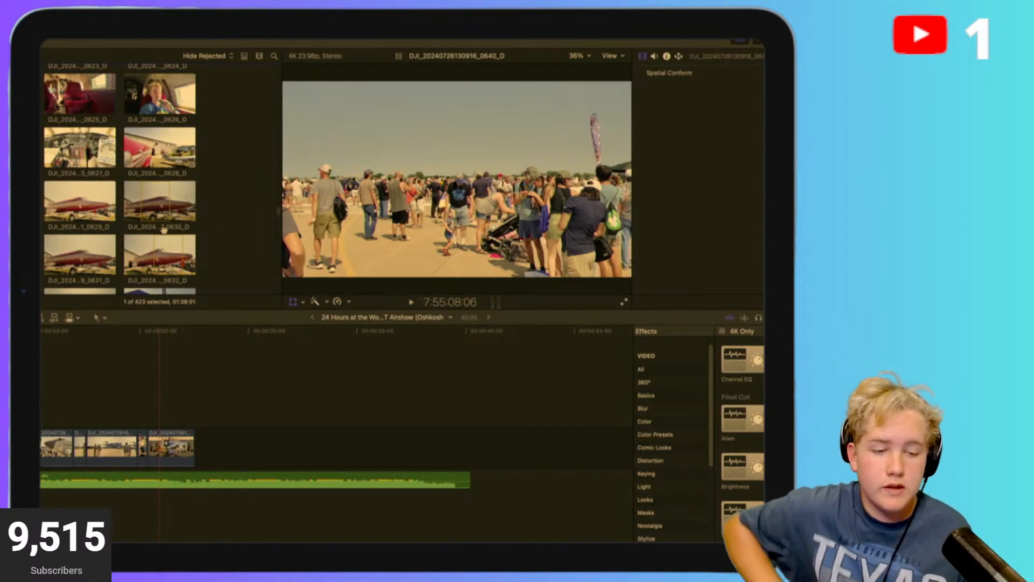
{"action": "left_click", "coordinate": [206, 157]}
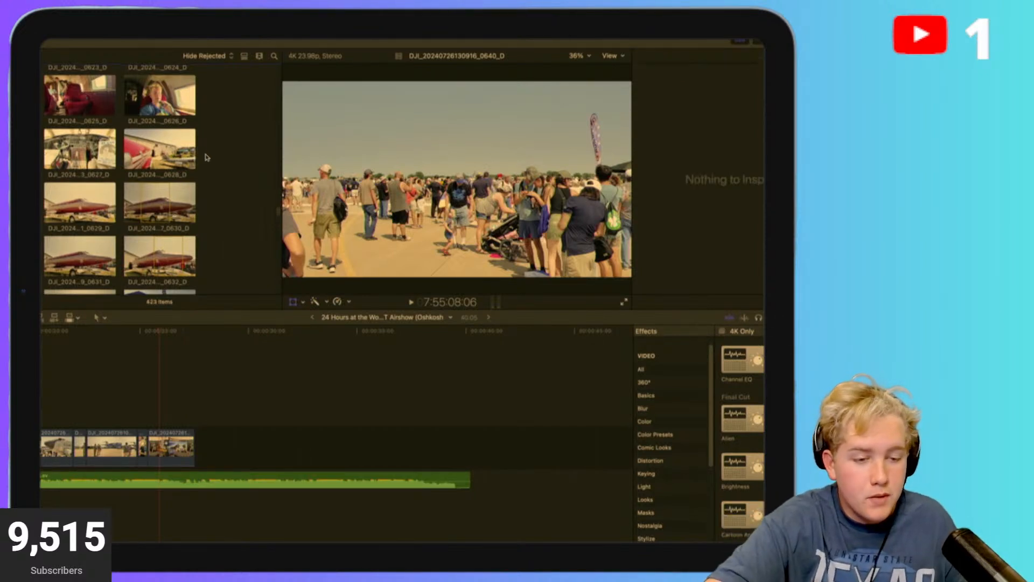
{"action": "scroll", "coordinate": [206, 157], "scroll_direction": "up", "scroll_amount": 10}
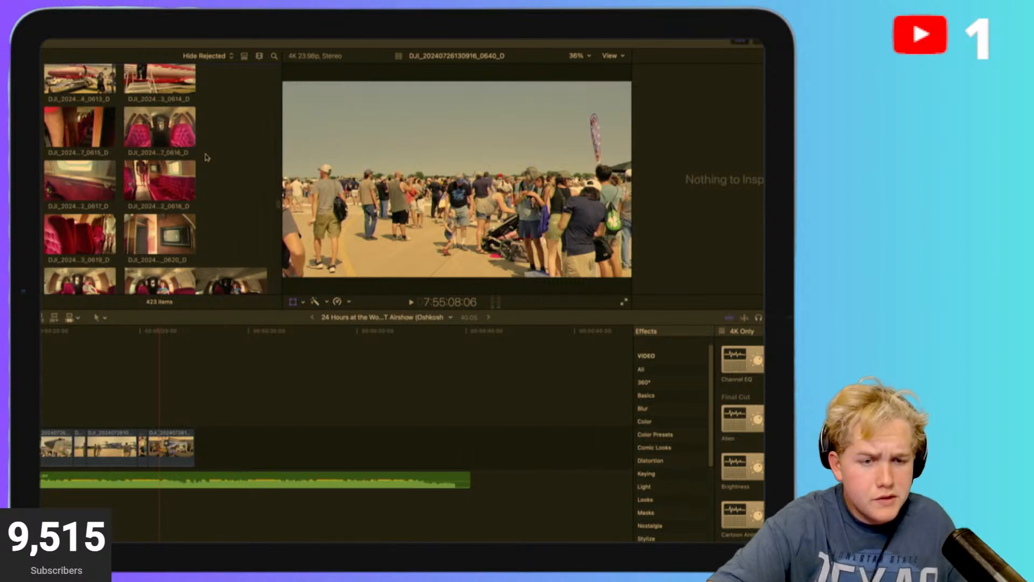
{"action": "scroll", "coordinate": [206, 157], "scroll_direction": "up", "scroll_amount": 3}
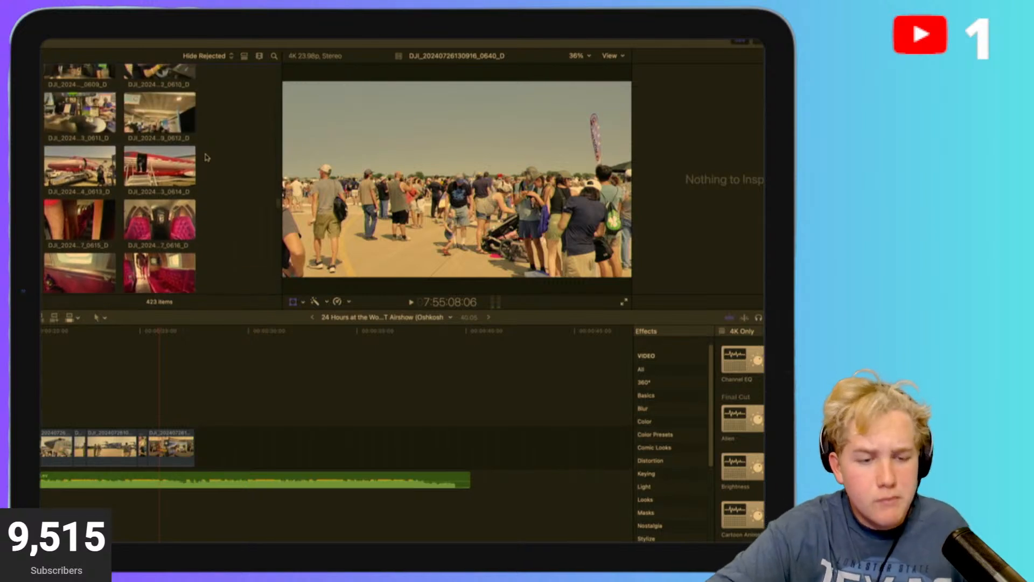
{"action": "left_click", "coordinate": [178, 158]}
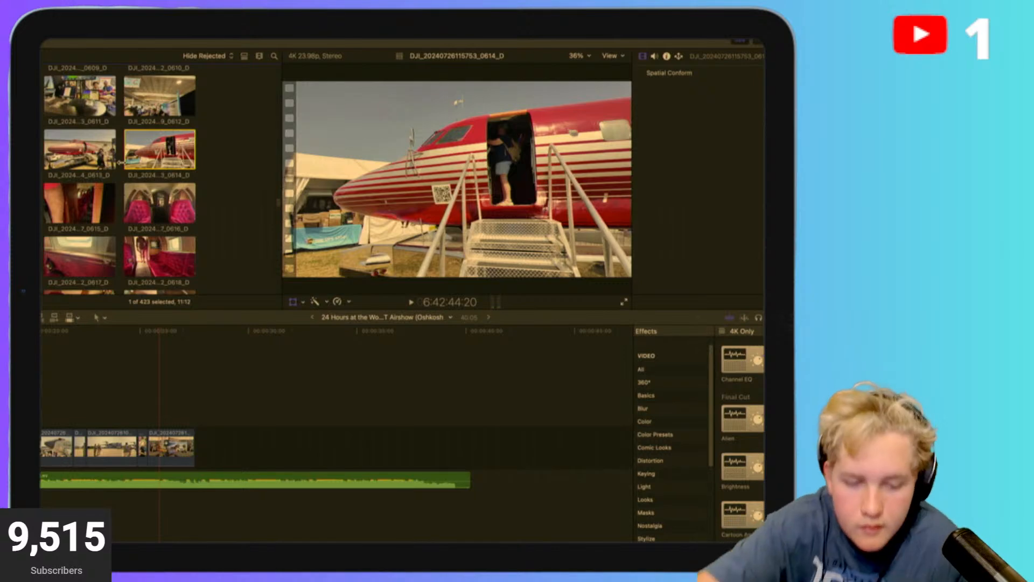
{"action": "scroll", "coordinate": [174, 155], "scroll_direction": "up", "scroll_amount": 6}
{"action": "left_click", "coordinate": [167, 162]}
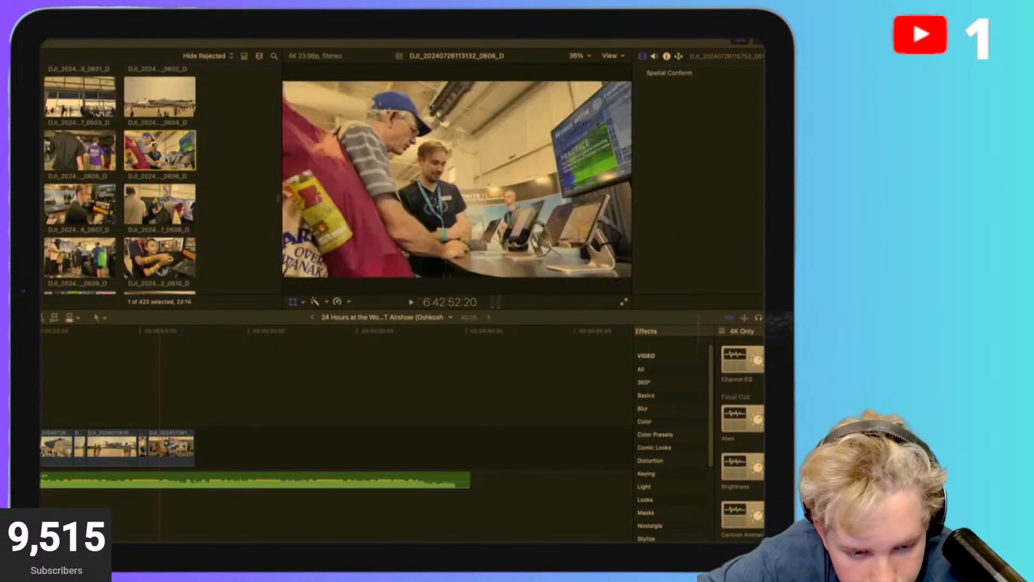
{"action": "scroll", "coordinate": [167, 161], "scroll_direction": "up", "scroll_amount": 5}
{"action": "scroll", "coordinate": [171, 178], "scroll_direction": "down", "scroll_amount": 3}
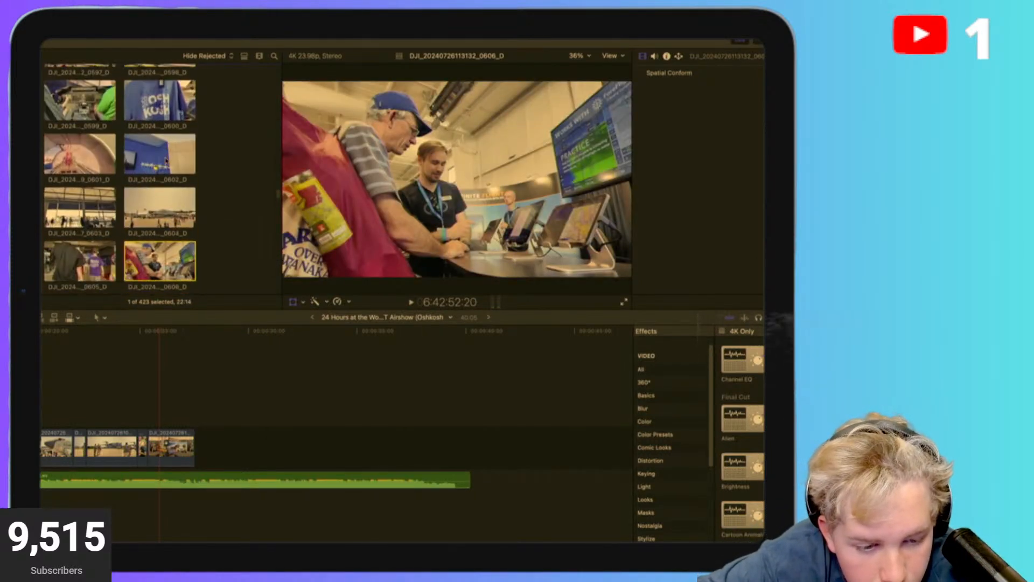
{"action": "left_click", "coordinate": [175, 201]}
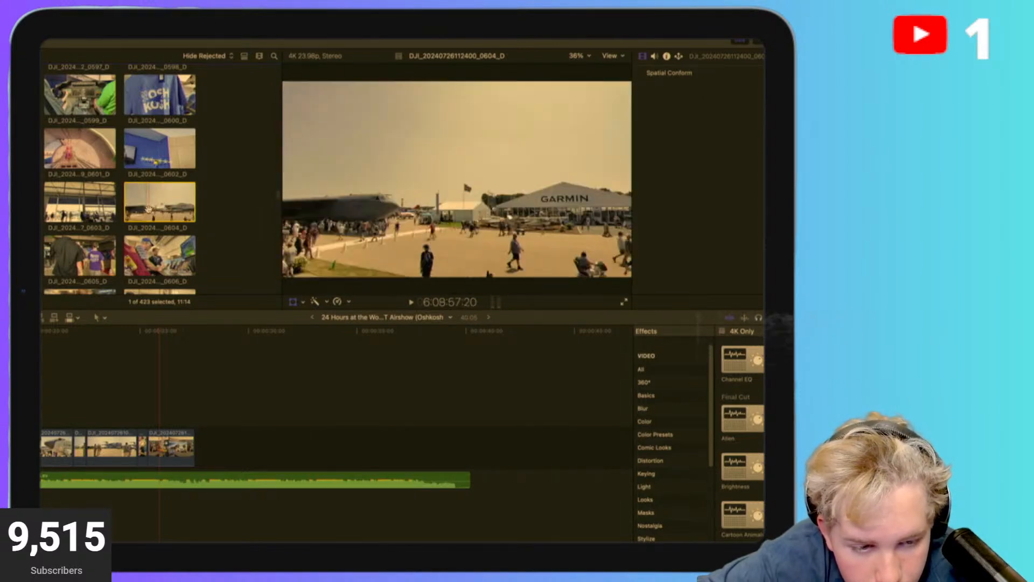
{"action": "scroll", "coordinate": [162, 226], "scroll_direction": "up", "scroll_amount": 3}
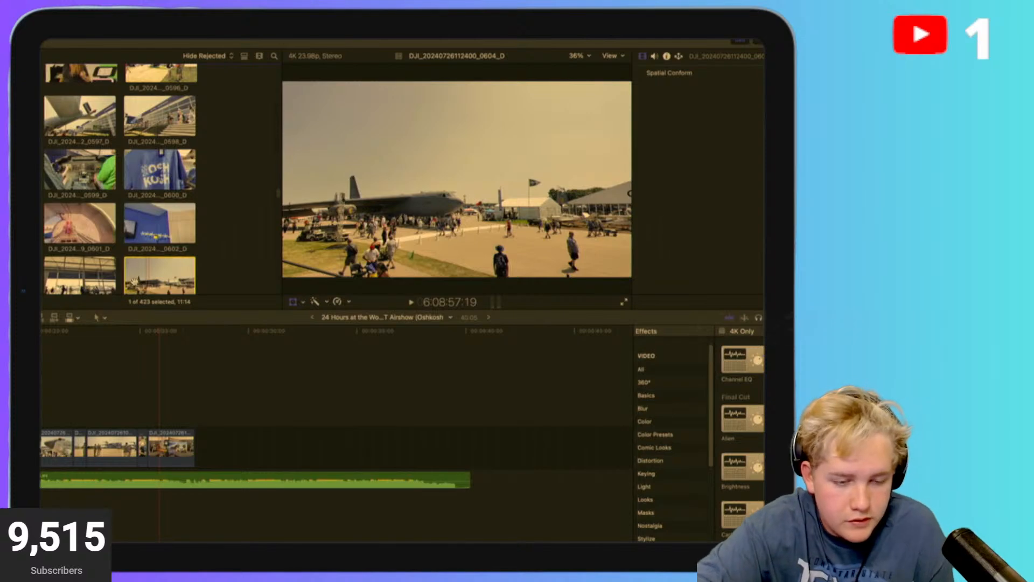
{"action": "left_click_drag", "start_coordinate": [134, 281], "coordinate": [259, 431]}
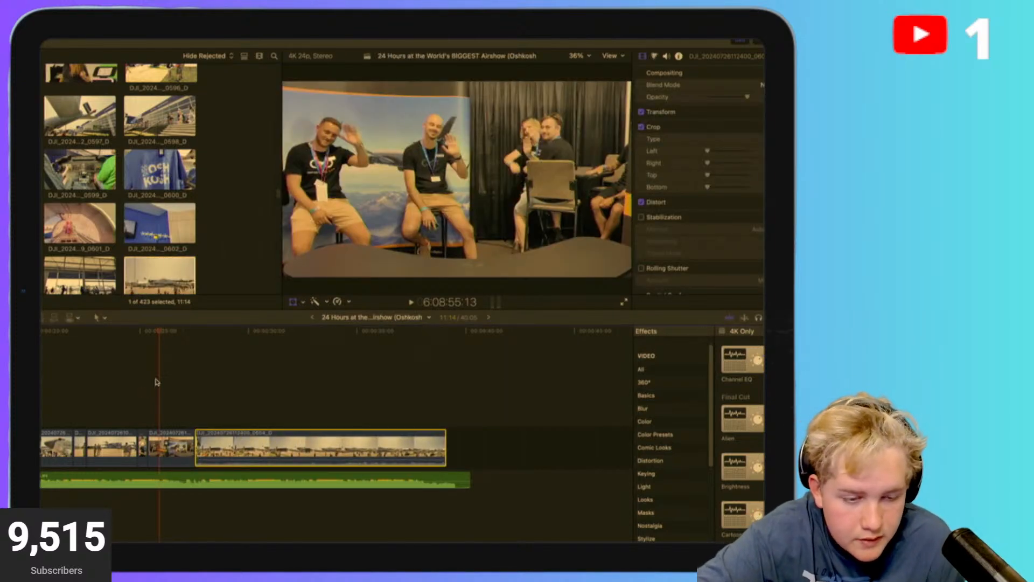
{"action": "scroll", "coordinate": [153, 237], "scroll_direction": "up", "scroll_amount": 5}
{"action": "scroll", "coordinate": [153, 214], "scroll_direction": "up", "scroll_amount": 6}
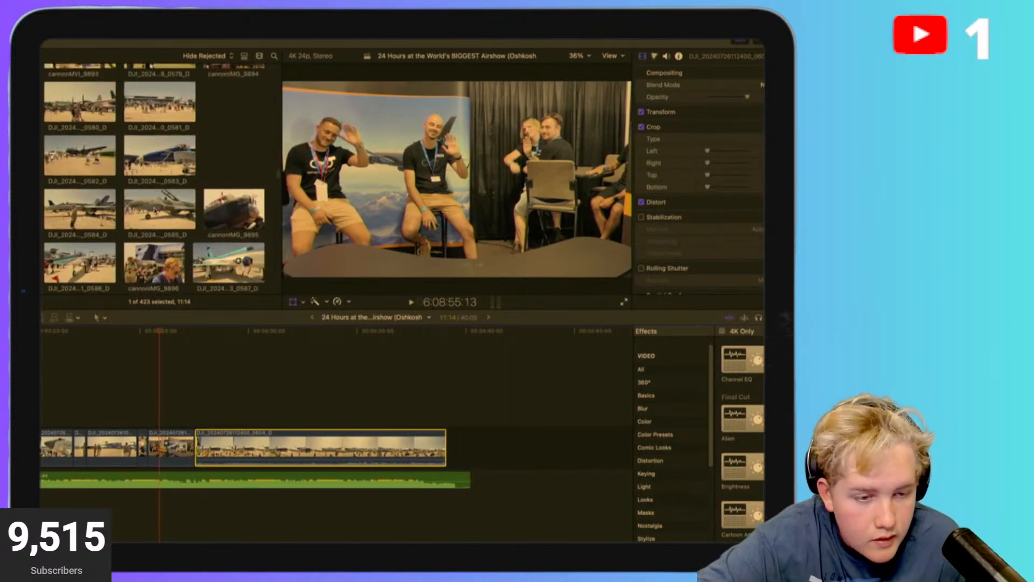
{"action": "scroll", "coordinate": [154, 179], "scroll_direction": "up", "scroll_amount": 8}
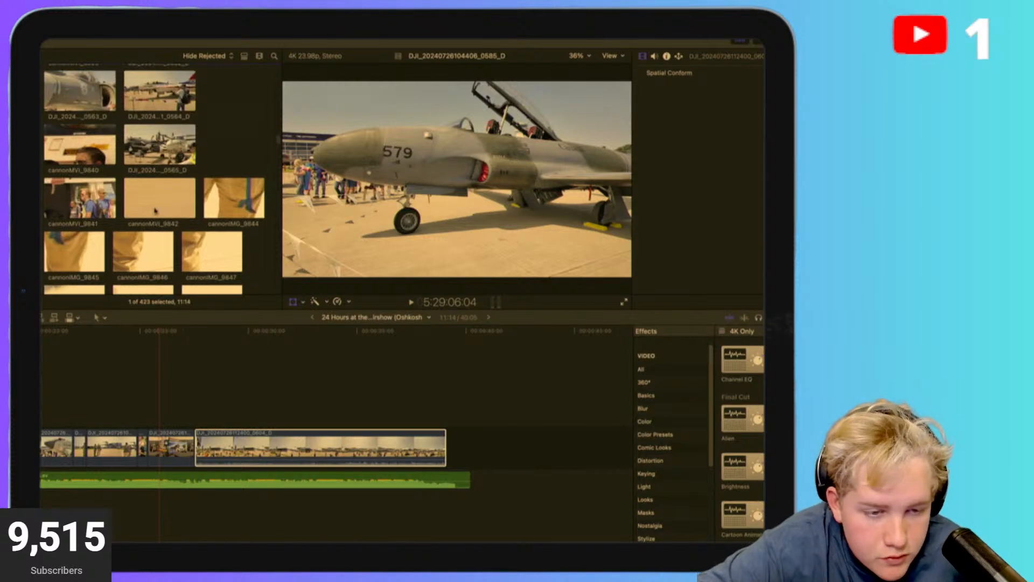
{"action": "scroll", "coordinate": [81, 205], "scroll_direction": "down", "scroll_amount": 3}
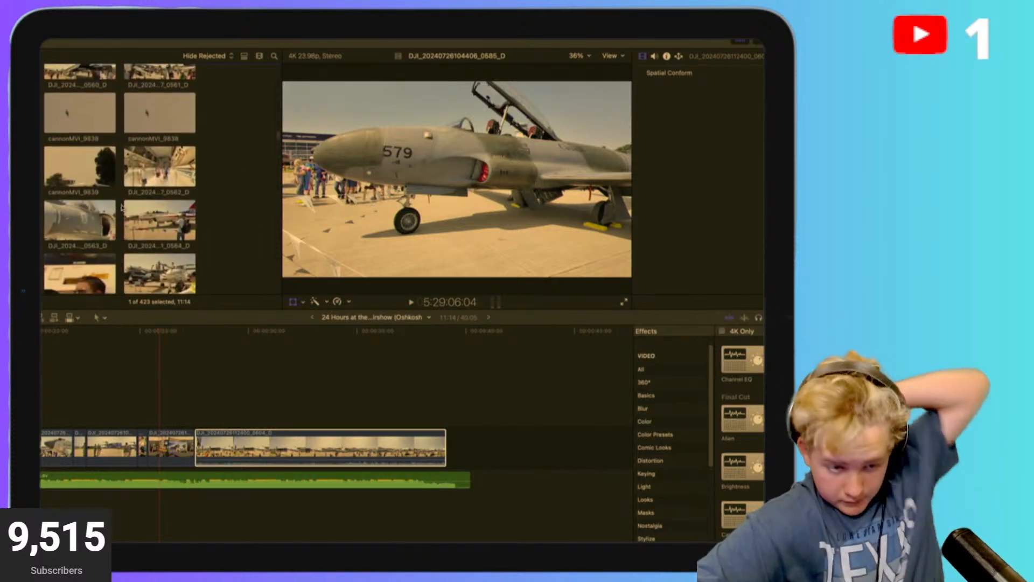
{"action": "left_click", "coordinate": [64, 217]}
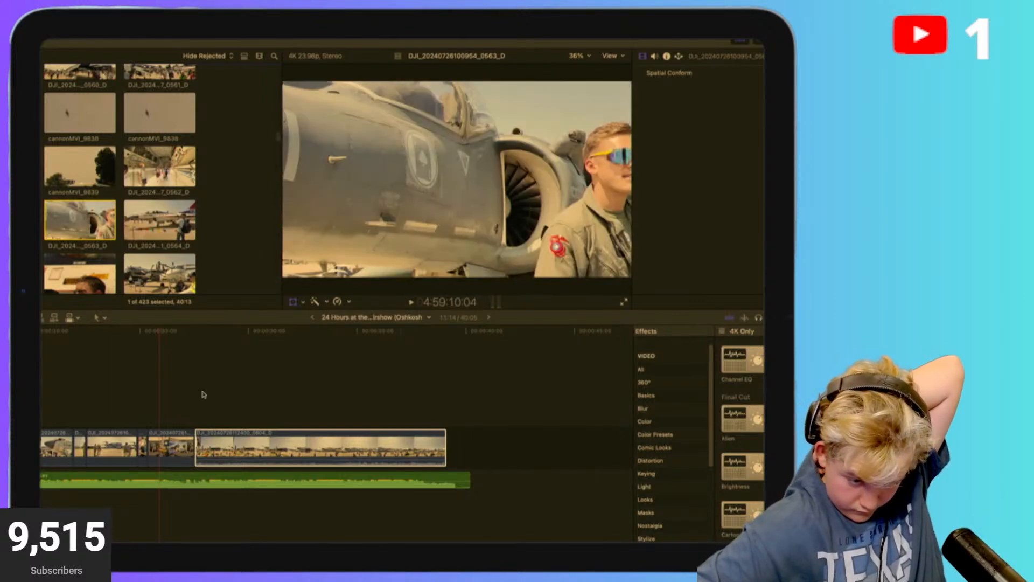
Review the waving booth clip around 27:02 and return to the beginning of the timeline.
{"action": "left_click", "coordinate": [185, 400]}
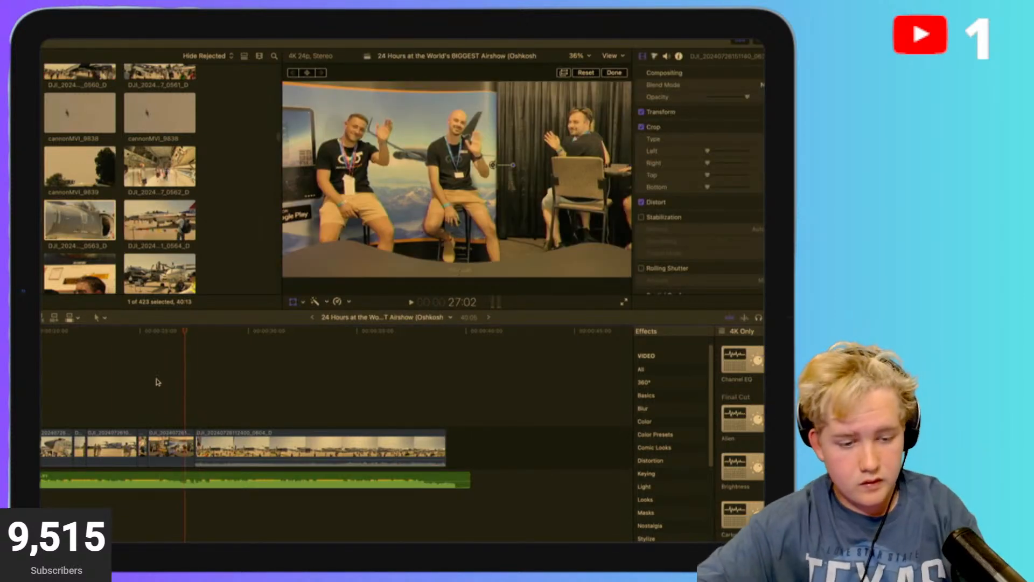
{"action": "key", "text": "space"}
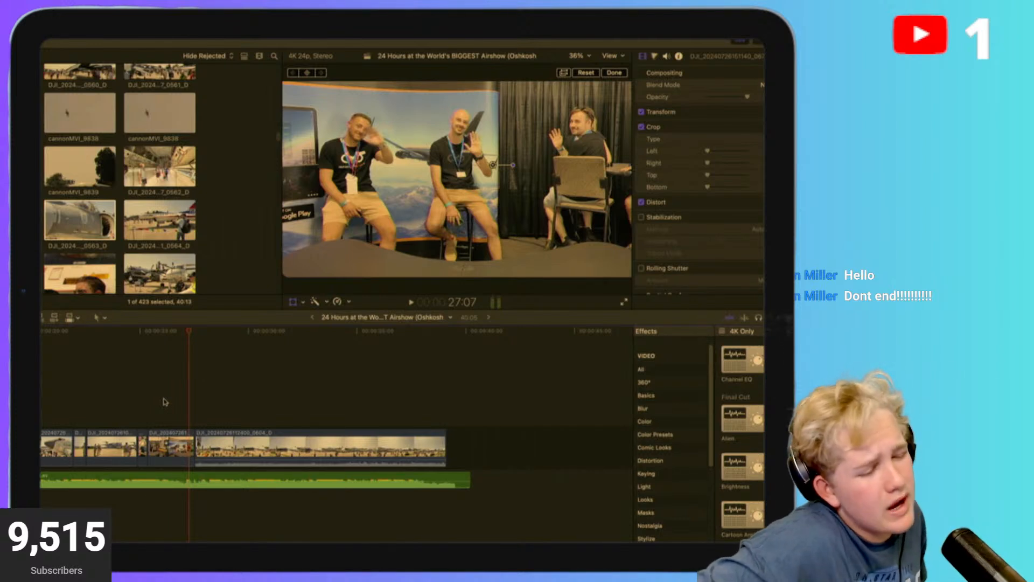
{"action": "scroll", "coordinate": [58, 399], "scroll_direction": "left", "scroll_amount": 10}
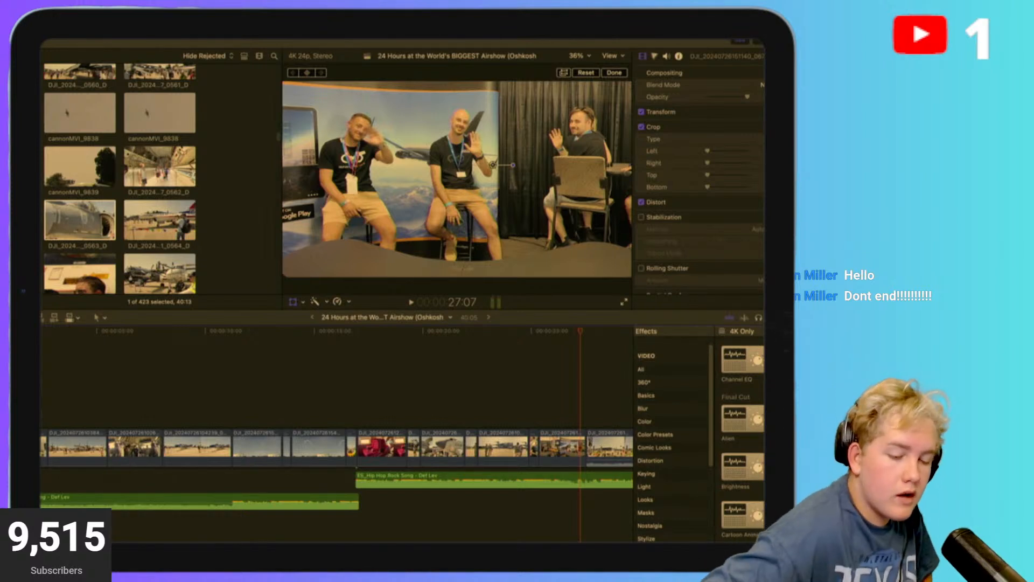
{"action": "key", "text": "Home"}
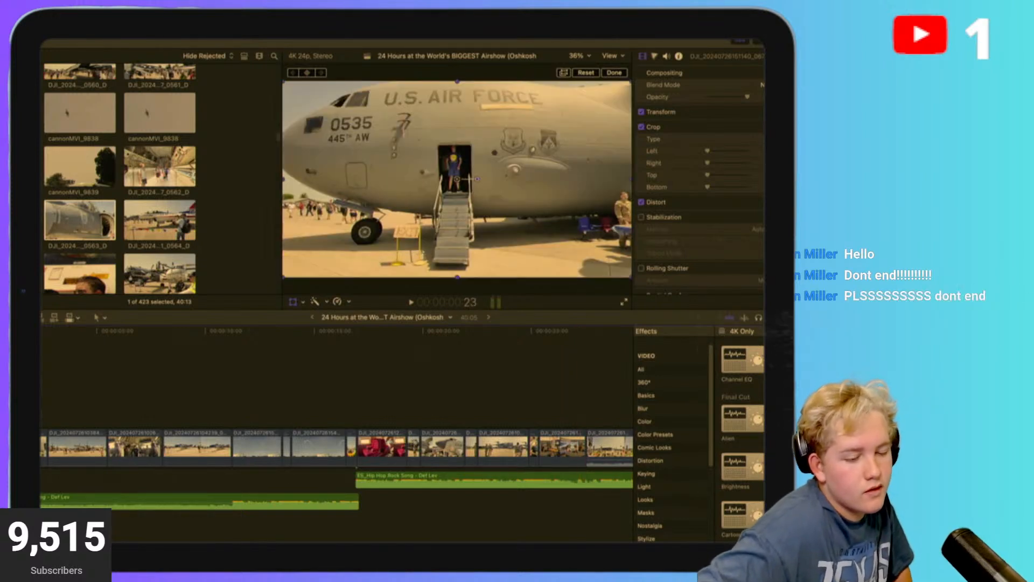
Play the edited opening from the beginning in full screen through the bomber clip.
{"action": "key", "text": "space"}
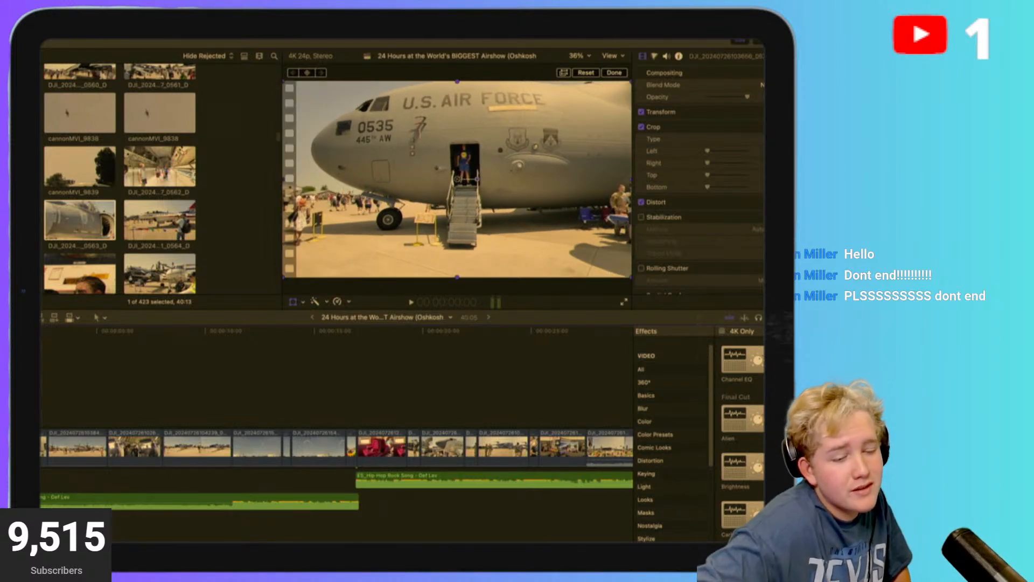
{"action": "left_click", "coordinate": [623, 302]}
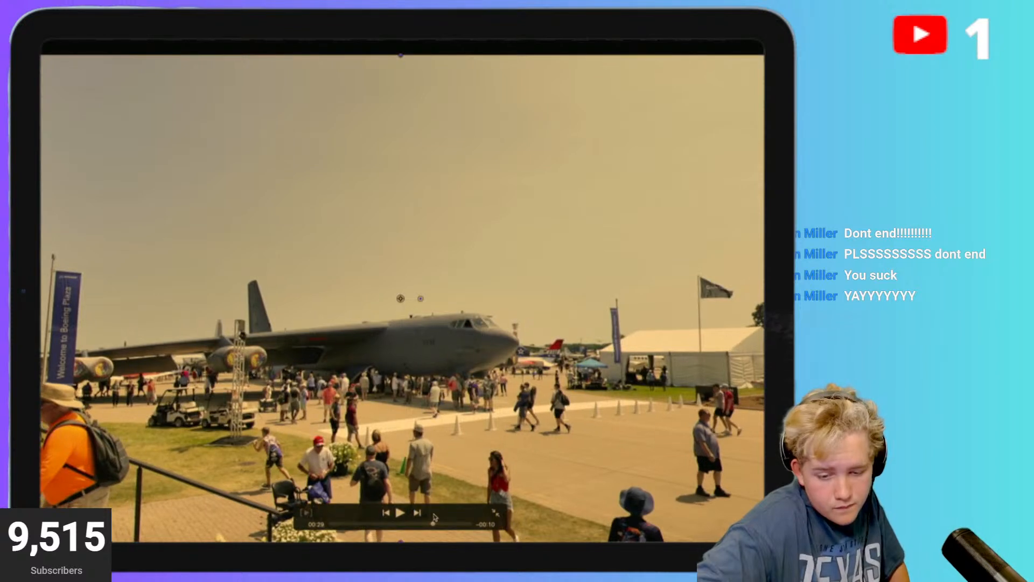
{"action": "key", "text": "Escape"}
Play the cut from the waving booth clip into the bomber clip, split the bomber clip at 28:09 and delete the part after it.
{"action": "scroll", "coordinate": [382, 431], "scroll_direction": "right", "scroll_amount": 5}
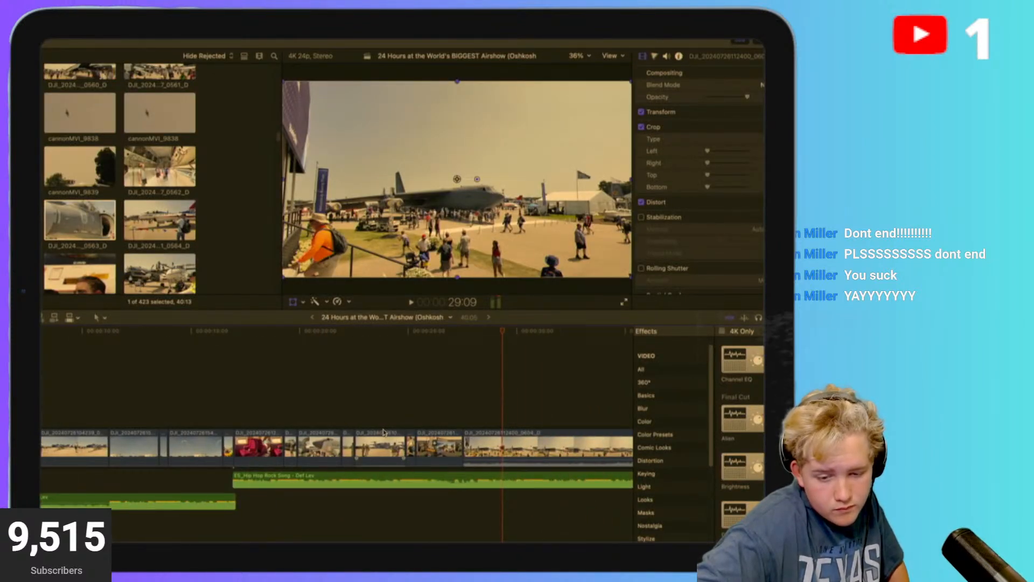
{"action": "left_click", "coordinate": [393, 422]}
{"action": "key", "text": "space"}
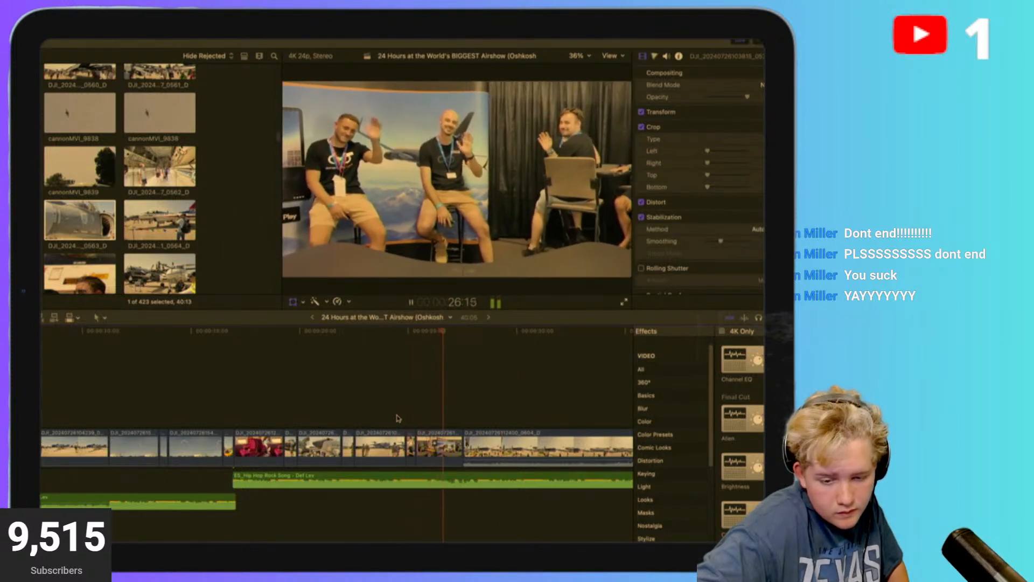
{"action": "key", "text": "space"}
{"action": "key", "text": "shift+t"}
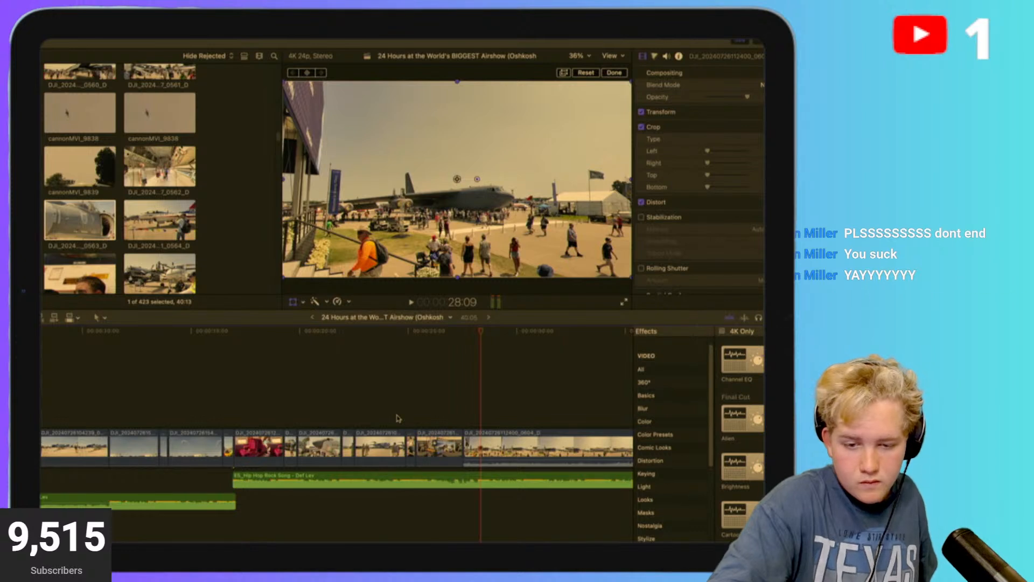
{"action": "key", "text": "super+b"}
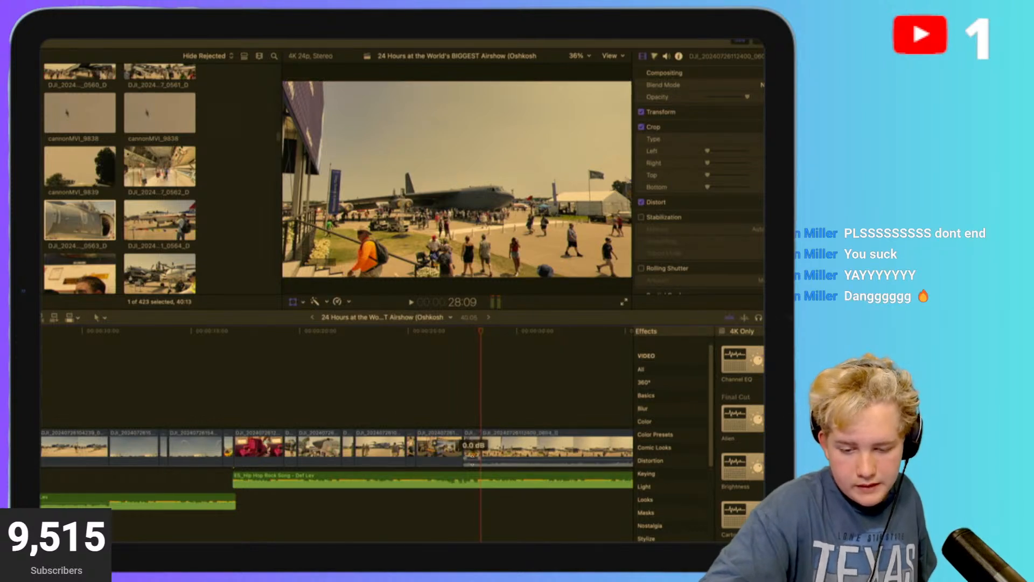
{"action": "left_click", "coordinate": [525, 438]}
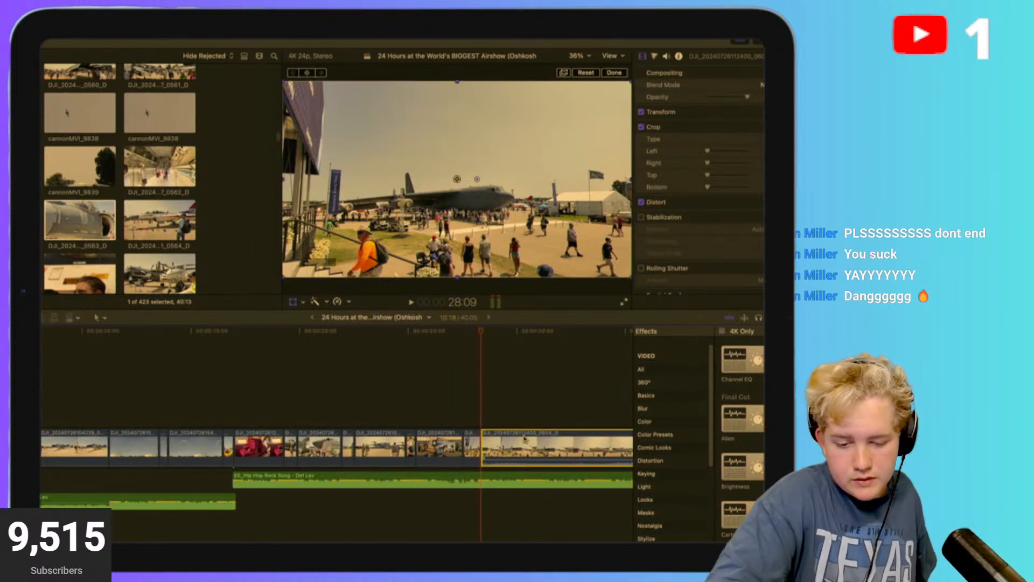
{"action": "key", "text": "Delete"}
Enlarge the shortened bomber clip and reposition it so the bomber and the crowd beneath it fill more of the frame.
{"action": "left_click", "coordinate": [468, 452]}
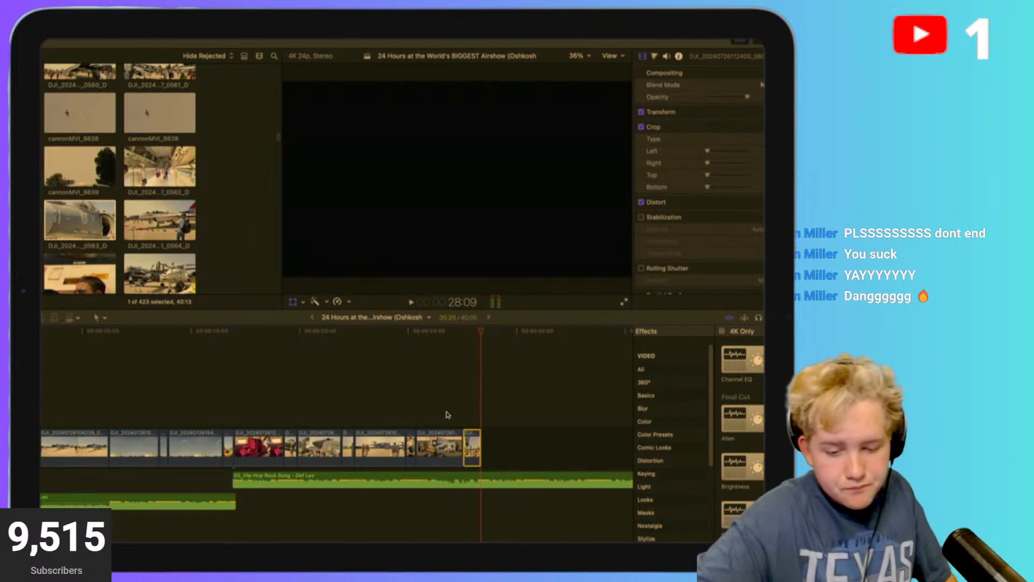
{"action": "left_click", "coordinate": [470, 416]}
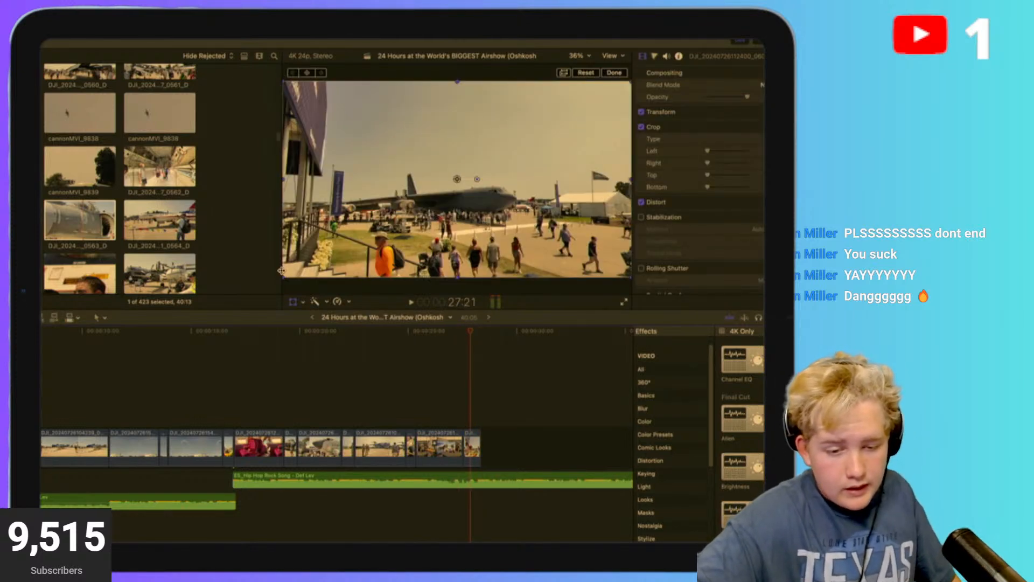
{"action": "left_click_drag", "start_coordinate": [283, 277], "coordinate": [214, 350]}
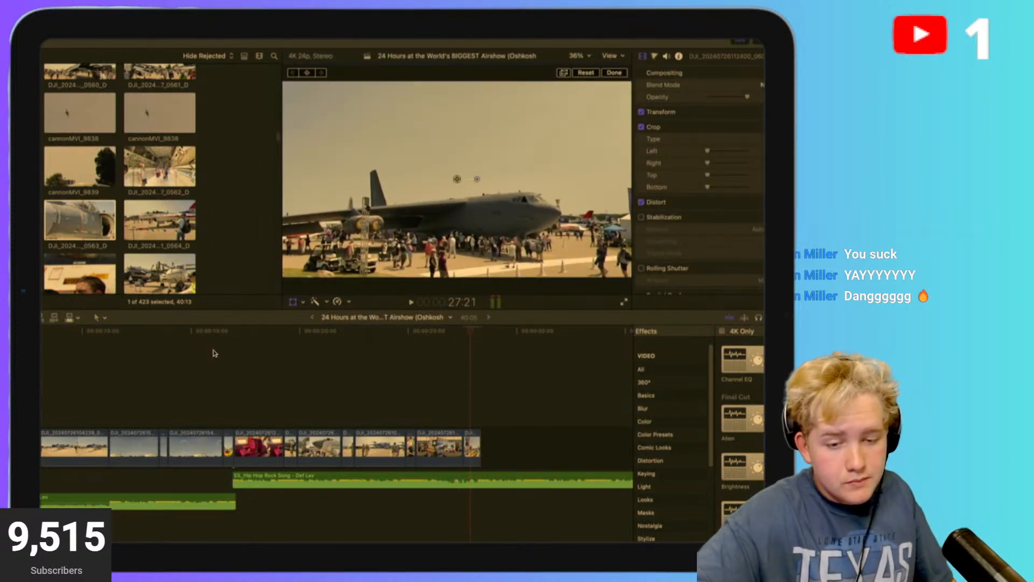
{"action": "left_click_drag", "start_coordinate": [409, 227], "coordinate": [449, 202]}
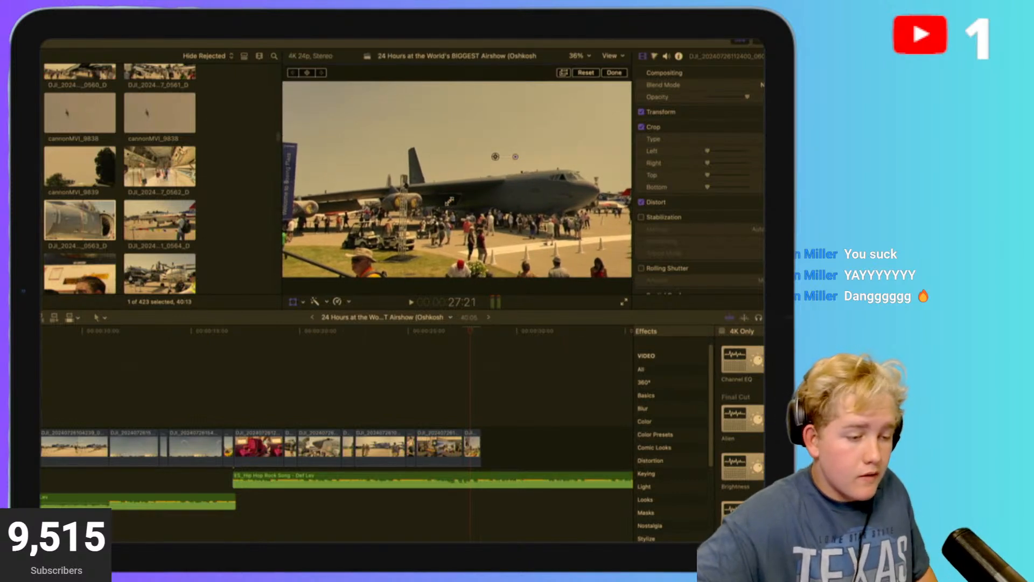